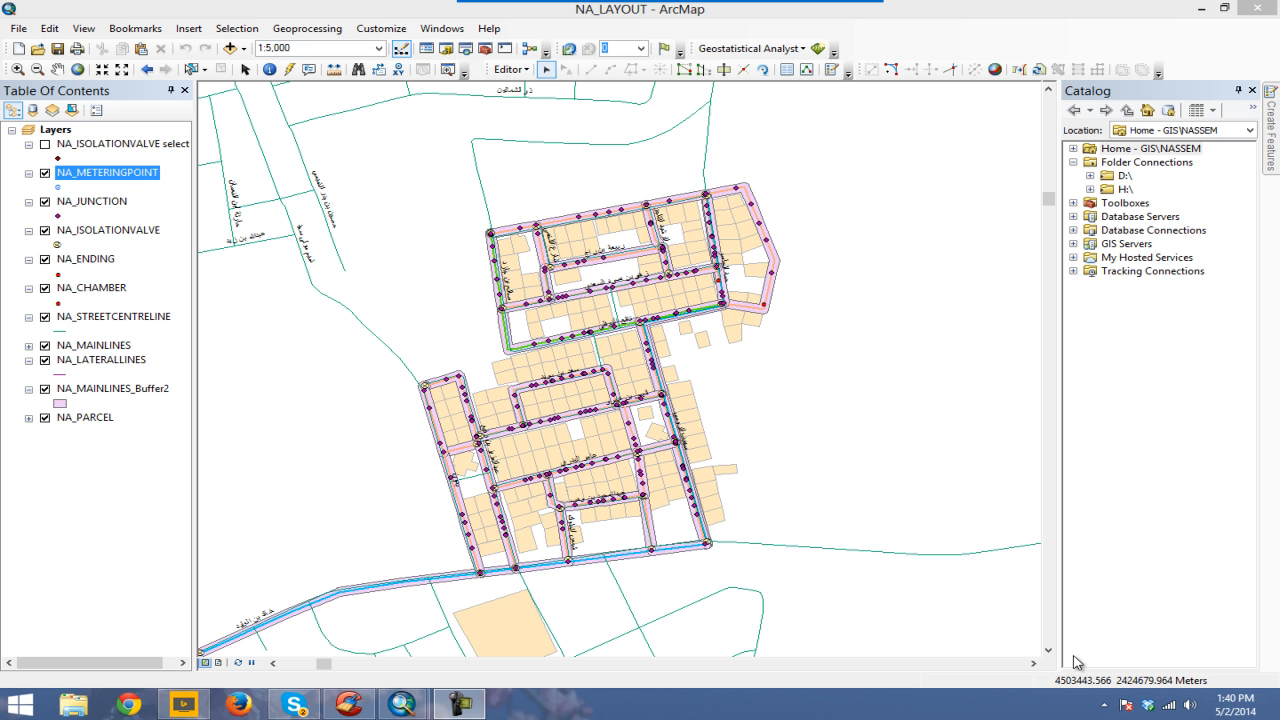
Step: Hide all map layers, then show only NA_ISOLATIONVALVE and NA_MAINLINES across the pipe network
{"action": "left_click_drag", "start_coordinate": [495, 371], "coordinate": [499, 372]}
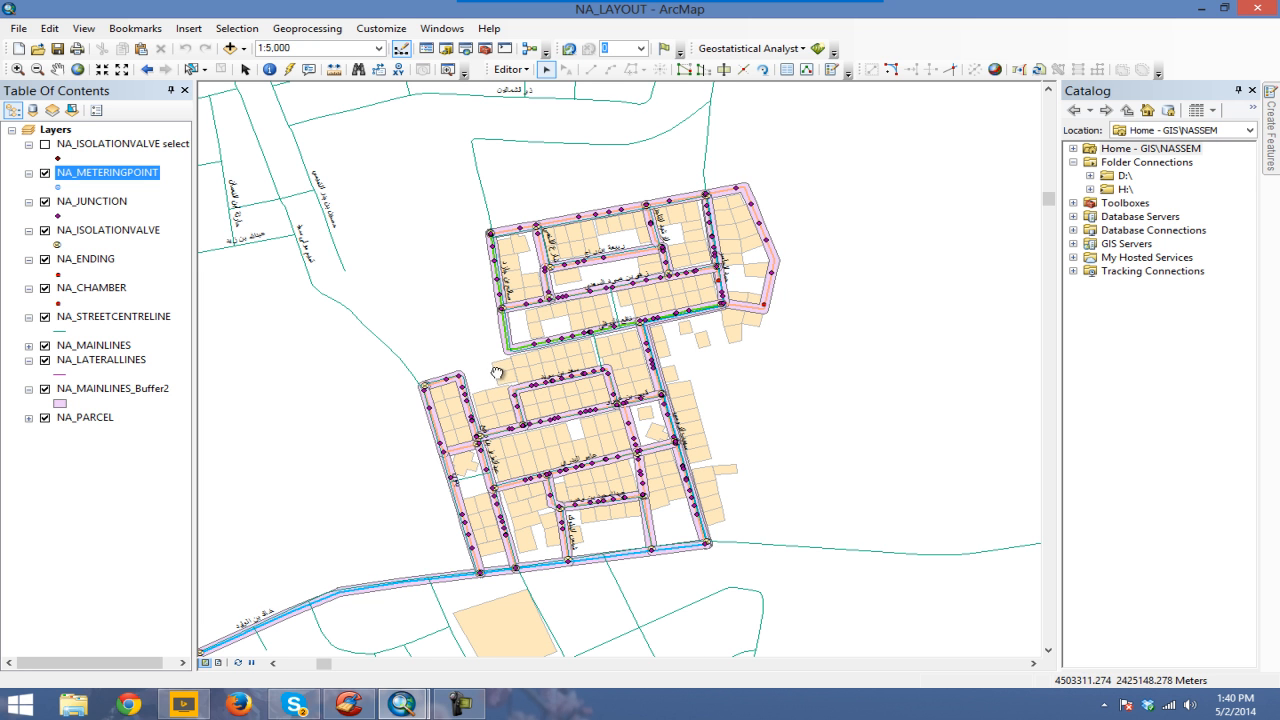
{"action": "left_click", "coordinate": [45, 173], "text": "ctrl"}
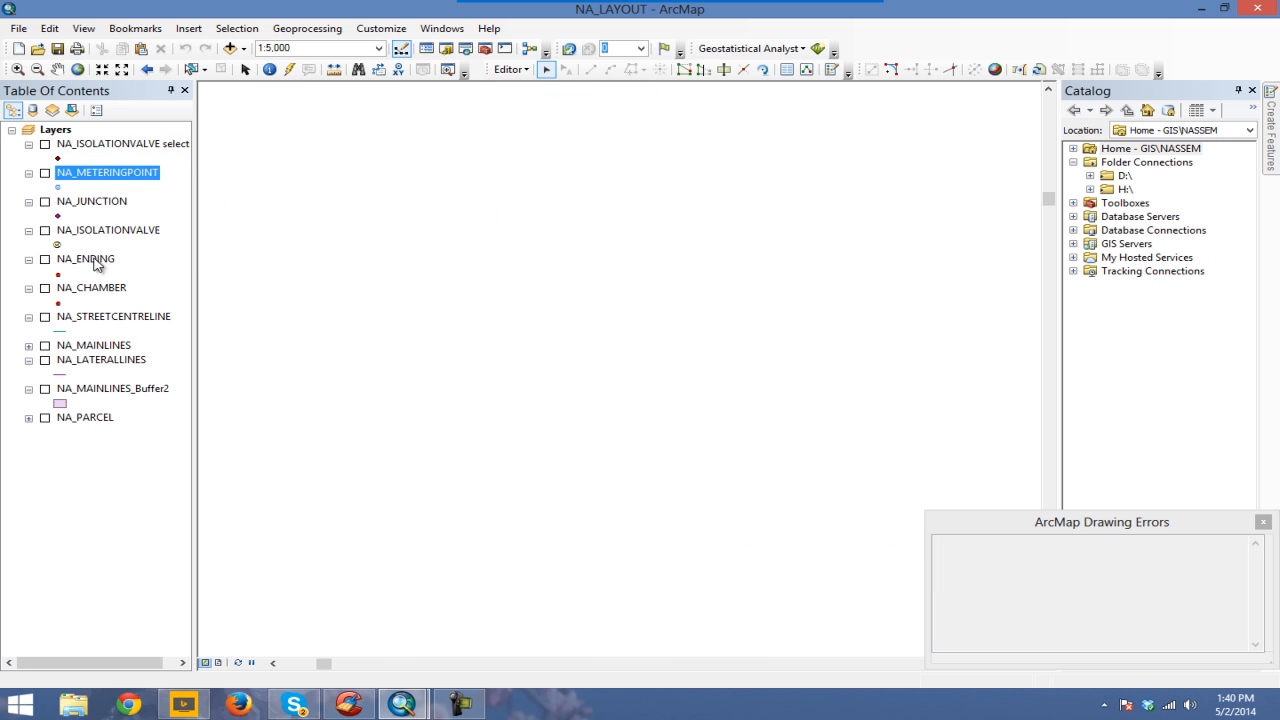
{"action": "left_click", "coordinate": [45, 230]}
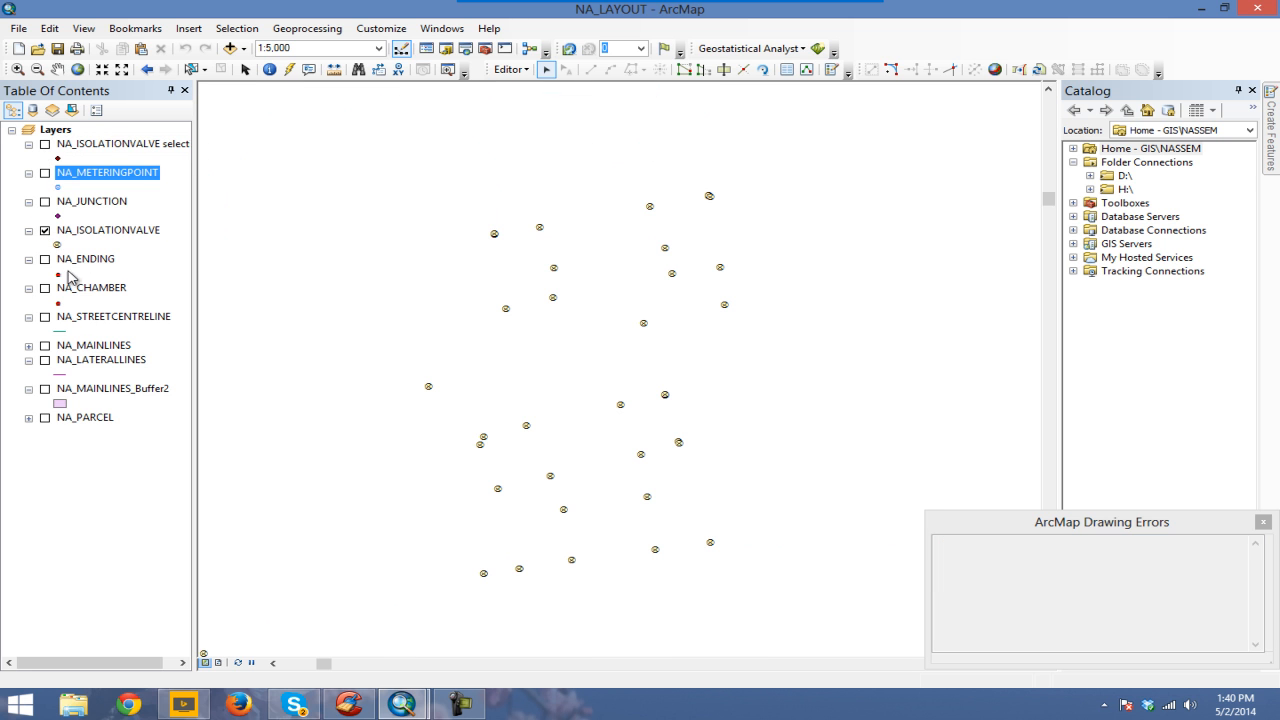
{"action": "left_click", "coordinate": [45, 346]}
{"action": "mouse_move", "coordinate": [792, 369]}
{"action": "left_mouse_down"}
{"action": "mouse_move", "coordinate": [788, 343]}
{"action": "mouse_move", "coordinate": [763, 388]}
{"action": "left_mouse_up"}
{"action": "left_click_drag", "start_coordinate": [386, 209], "coordinate": [738, 522]}
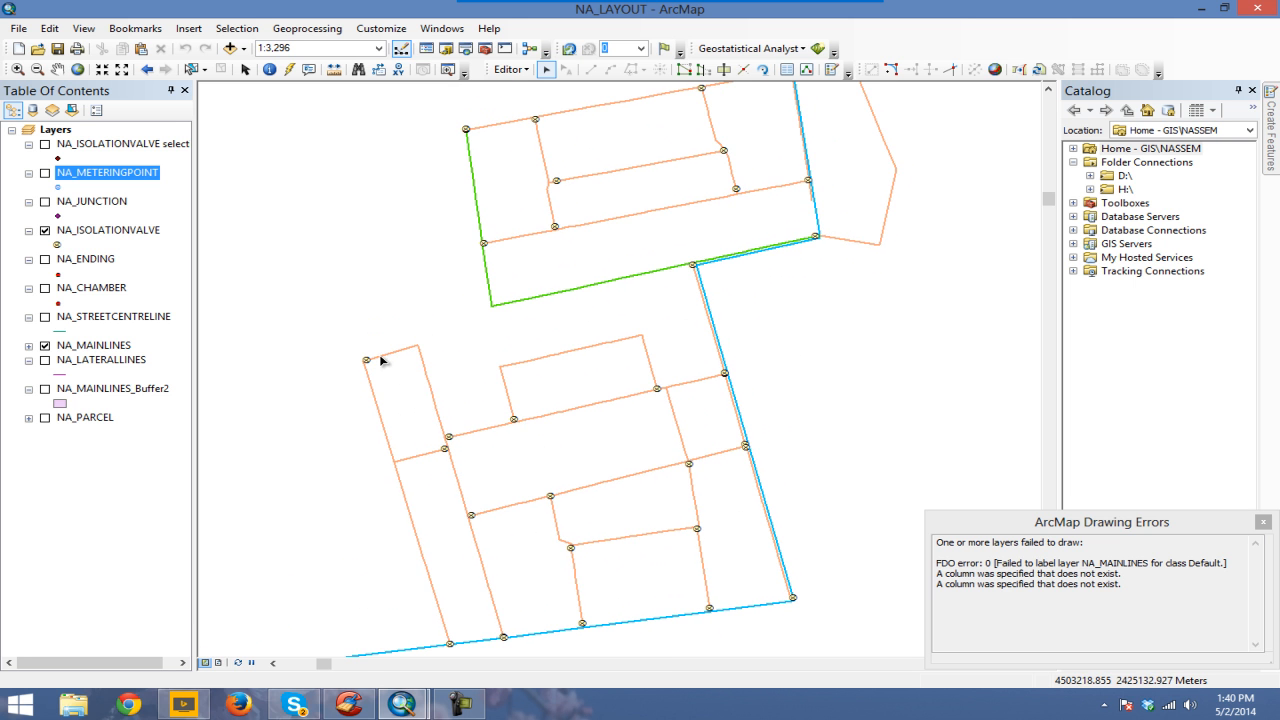
{"action": "left_click_drag", "start_coordinate": [517, 472], "coordinate": [522, 527]}
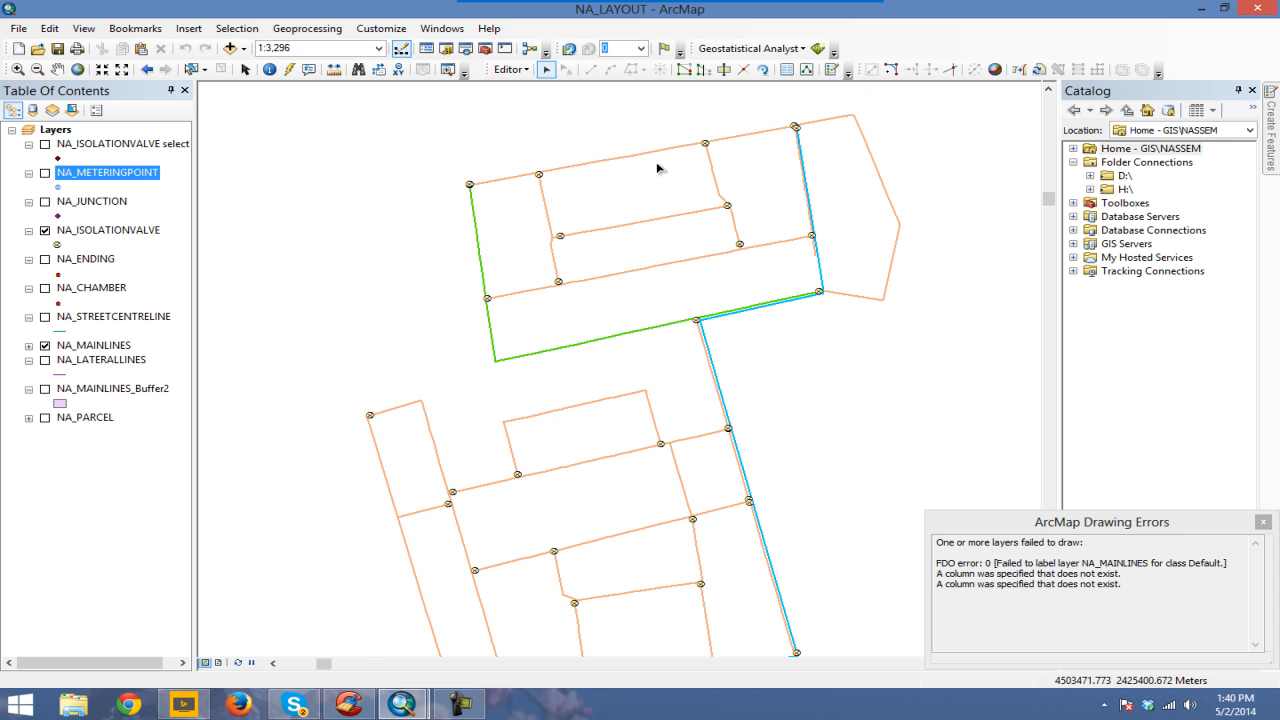
{"action": "left_click_drag", "start_coordinate": [760, 420], "coordinate": [753, 381]}
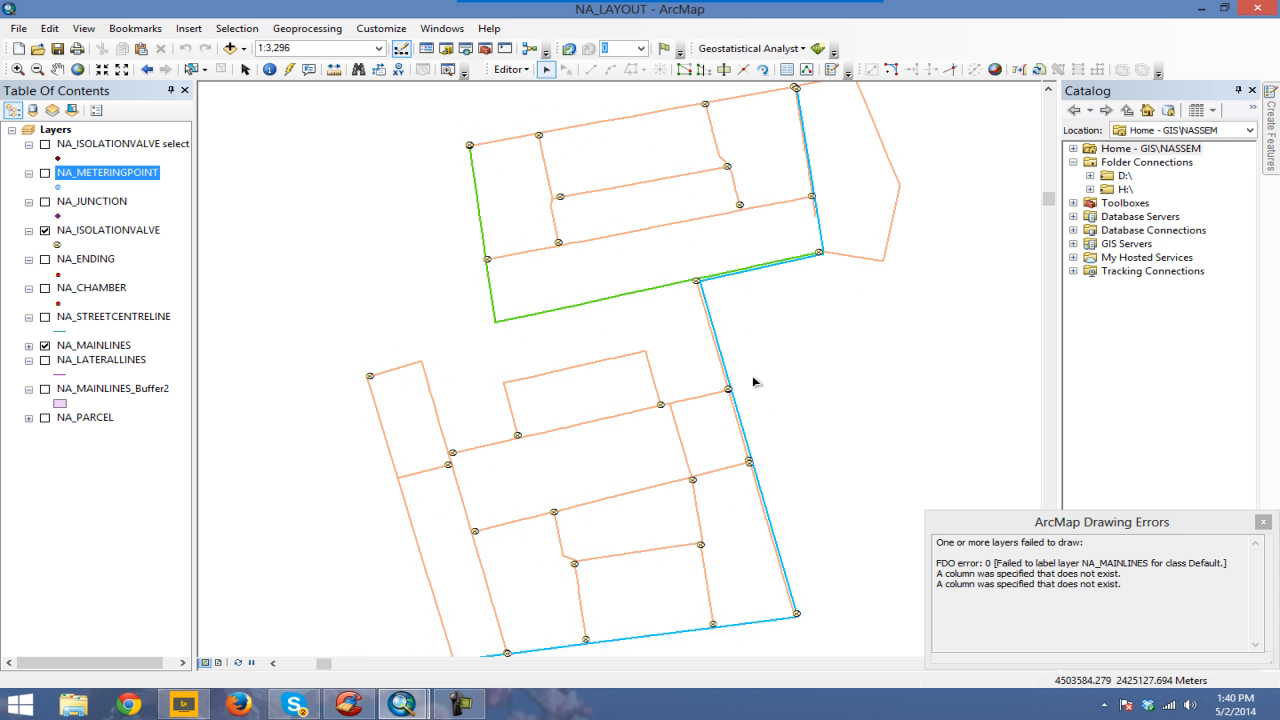
Step: Examine the attribute table of the NA_ISOLATIONVALVE layer and close it
{"action": "right_click", "coordinate": [132, 232]}
{"action": "left_click", "coordinate": [165, 277]}
{"action": "left_click_drag", "start_coordinate": [695, 208], "coordinate": [673, 87]}
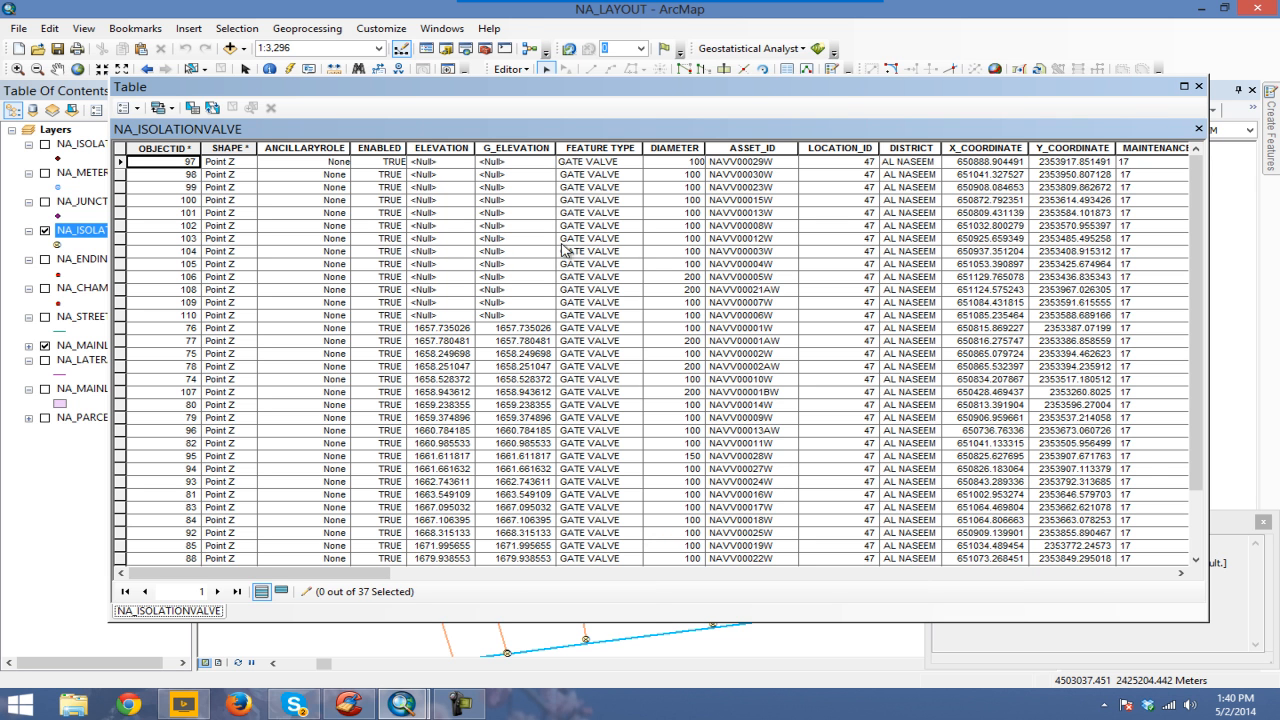
{"action": "left_click", "coordinate": [1199, 86]}
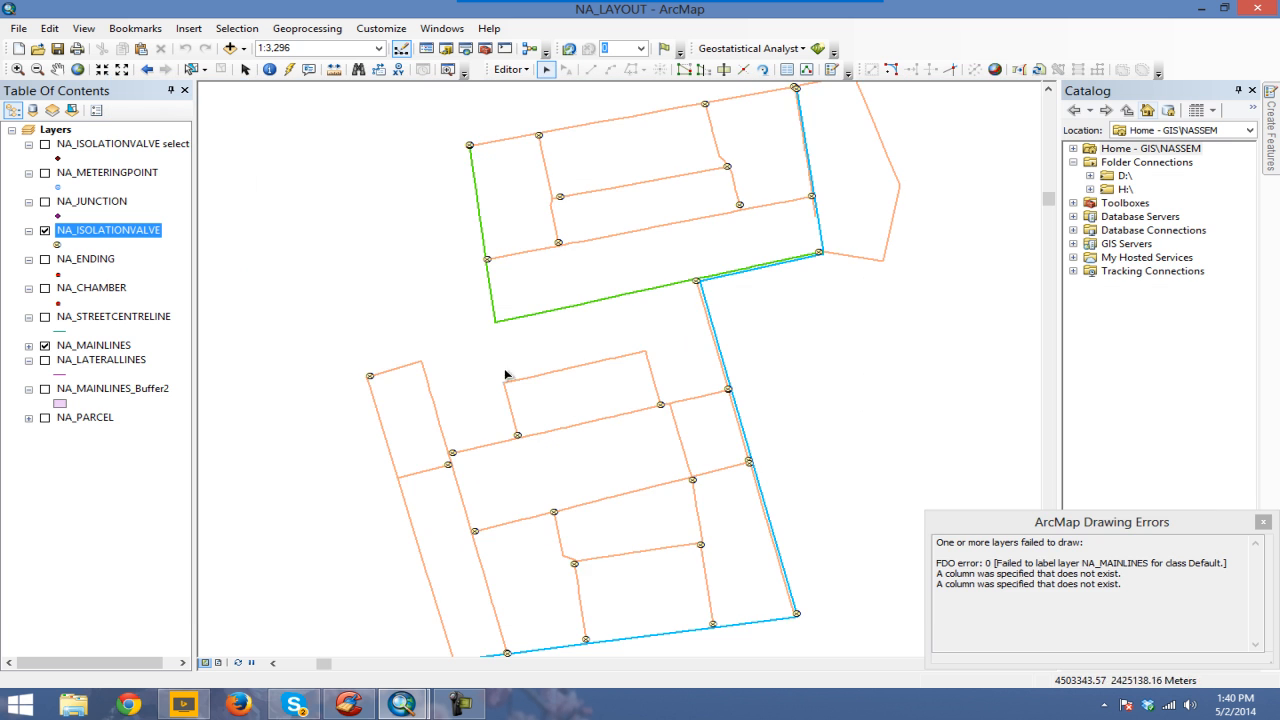
Step: Show the NA_JUNCTION layer and inspect the junction points along the northern main lines up close
{"action": "scroll", "coordinate": [563, 465], "scroll_direction": "up", "scroll_amount": 3}
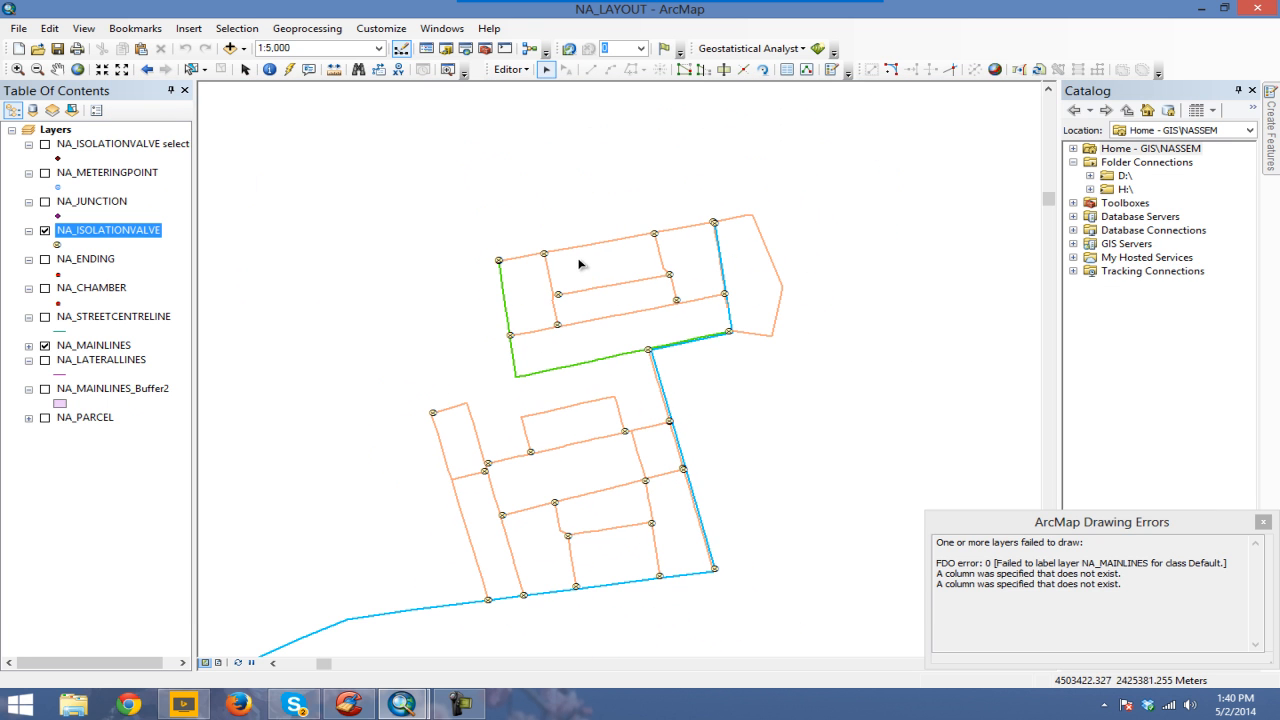
{"action": "left_click_drag", "start_coordinate": [599, 256], "coordinate": [599, 260]}
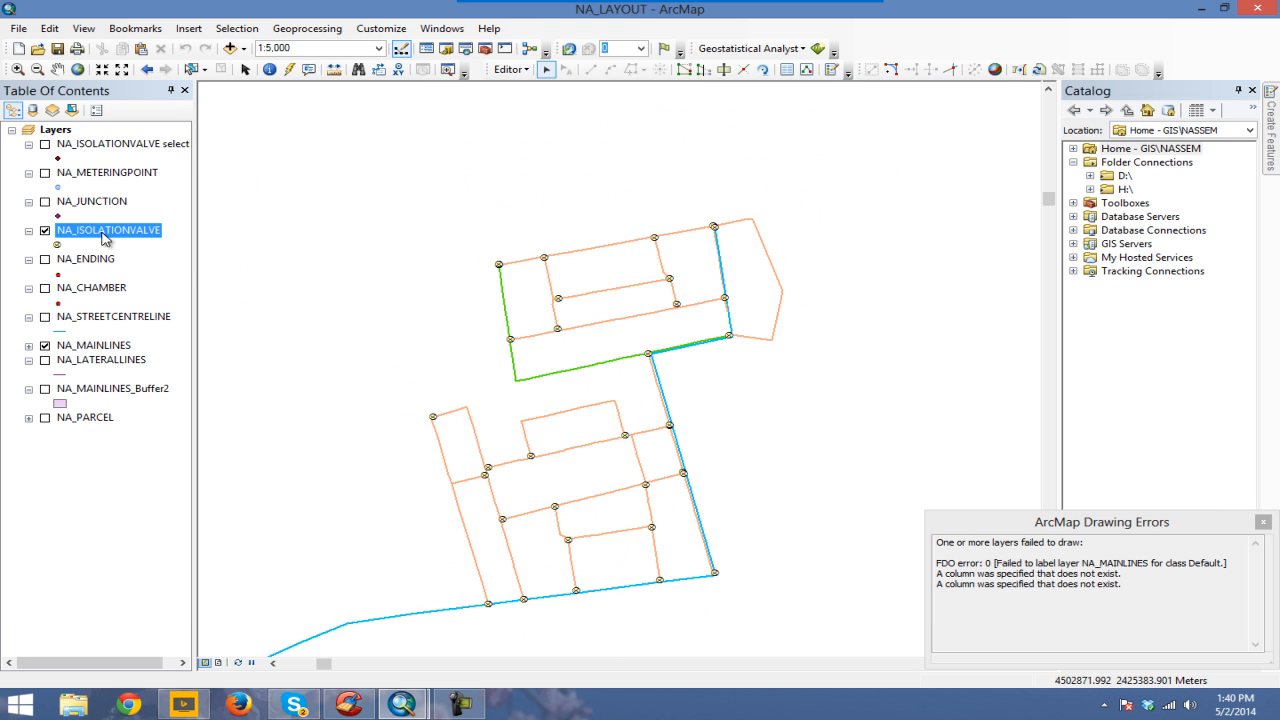
{"action": "left_click", "coordinate": [44, 202]}
{"action": "left_click_drag", "start_coordinate": [695, 291], "coordinate": [697, 262]}
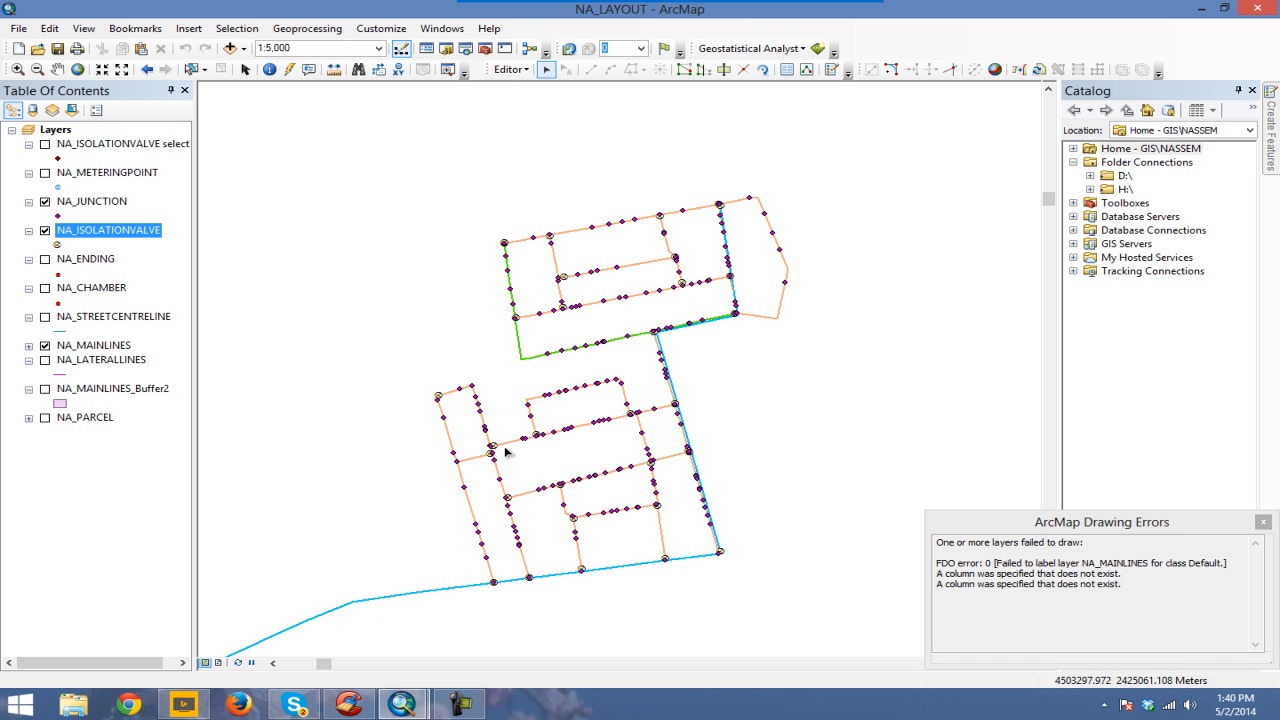
{"action": "left_click_drag", "start_coordinate": [627, 434], "coordinate": [635, 412]}
{"action": "left_click_drag", "start_coordinate": [537, 307], "coordinate": [526, 346]}
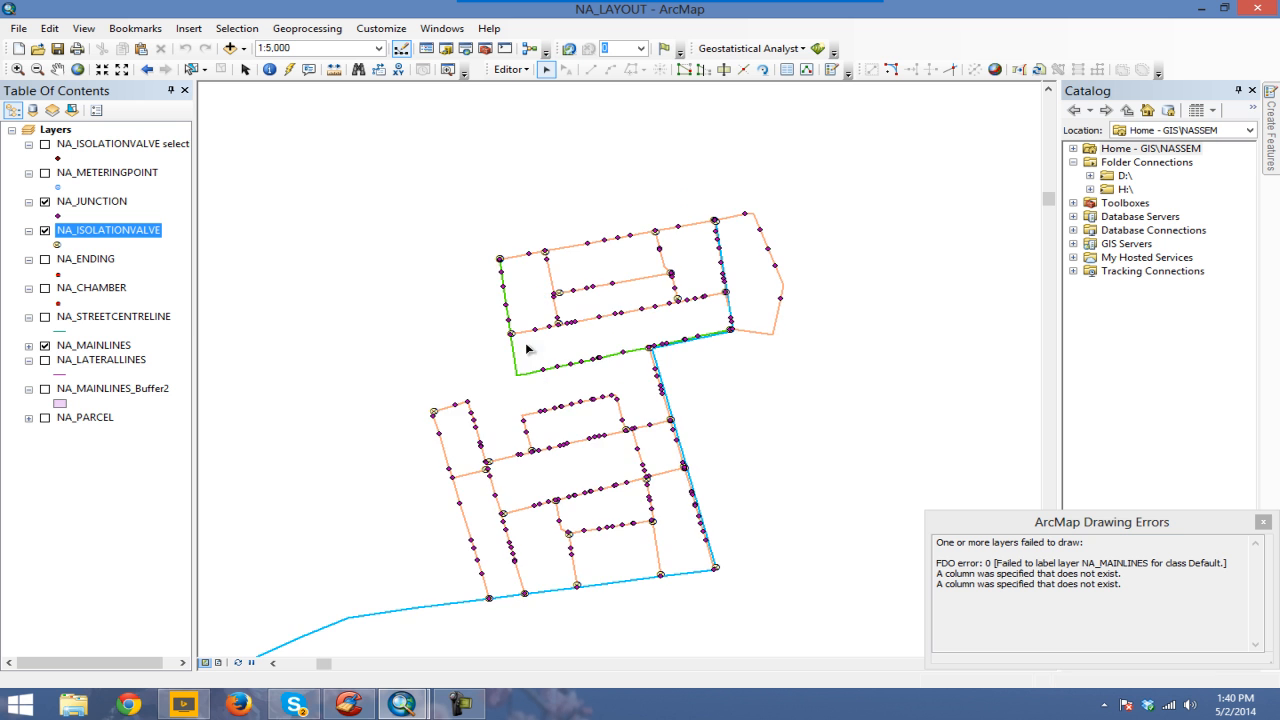
{"action": "left_click_drag", "start_coordinate": [540, 215], "coordinate": [666, 303]}
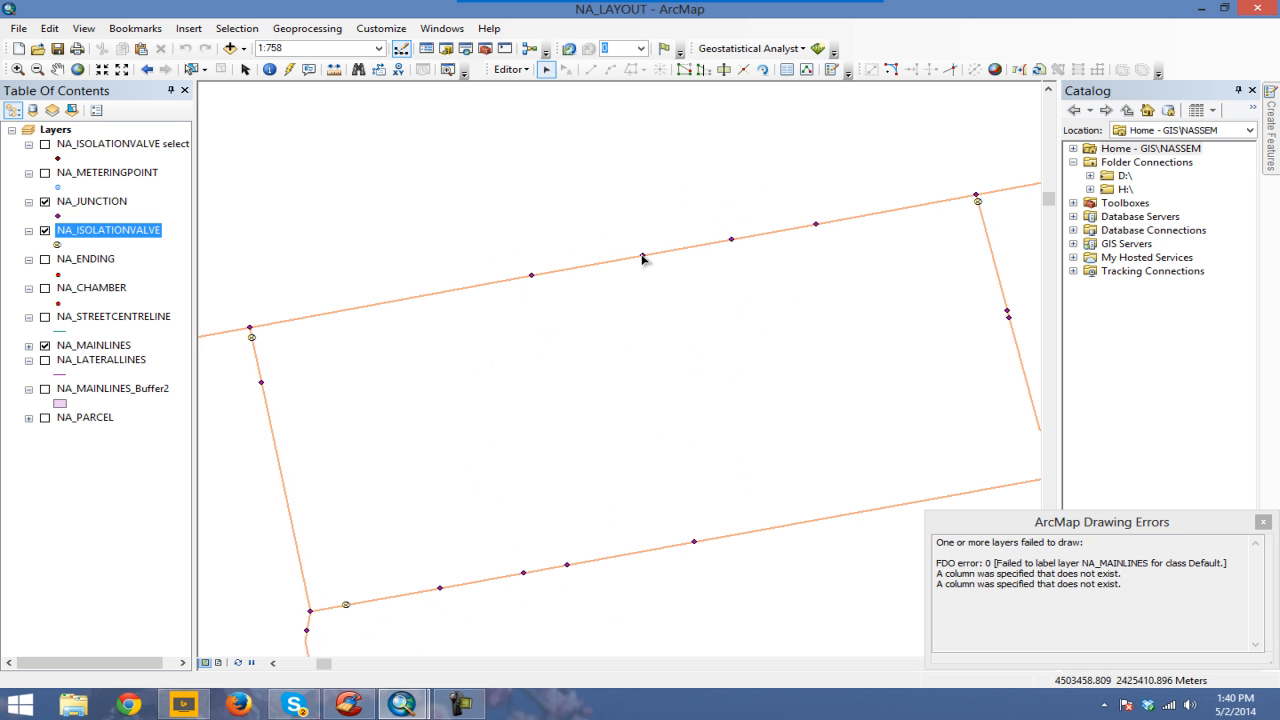
Step: Turn on the NA_LATERALLINES layer and check the network for lateral lines
{"action": "left_click", "coordinate": [45, 361]}
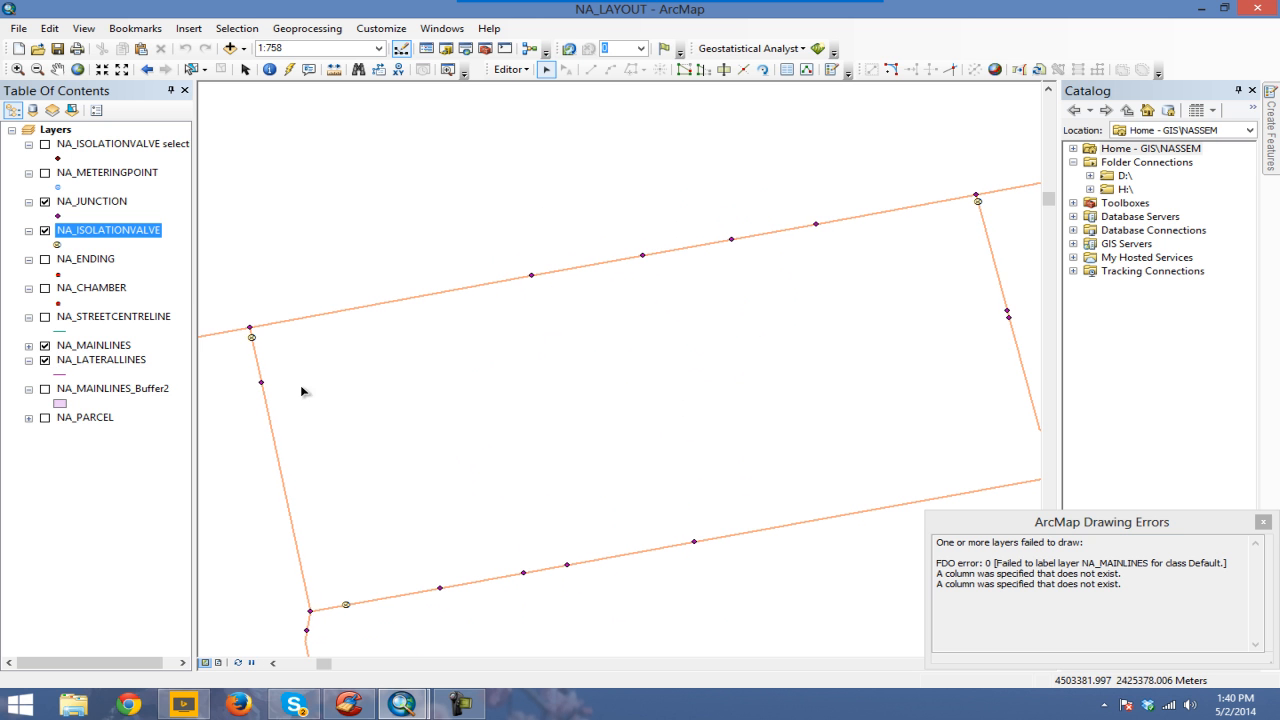
{"action": "right_click", "coordinate": [129, 362]}
{"action": "left_click", "coordinate": [638, 282]}
{"action": "left_click_drag", "start_coordinate": [628, 288], "coordinate": [534, 303]}
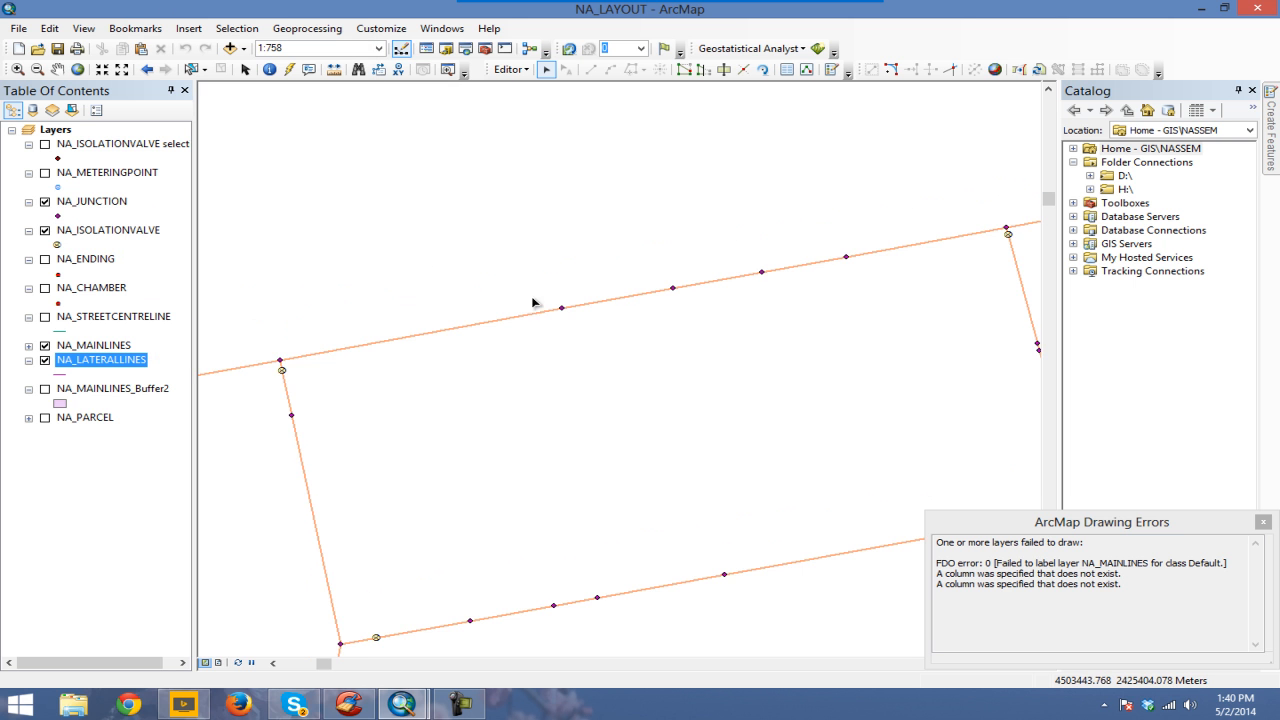
{"action": "left_click", "coordinate": [570, 349]}
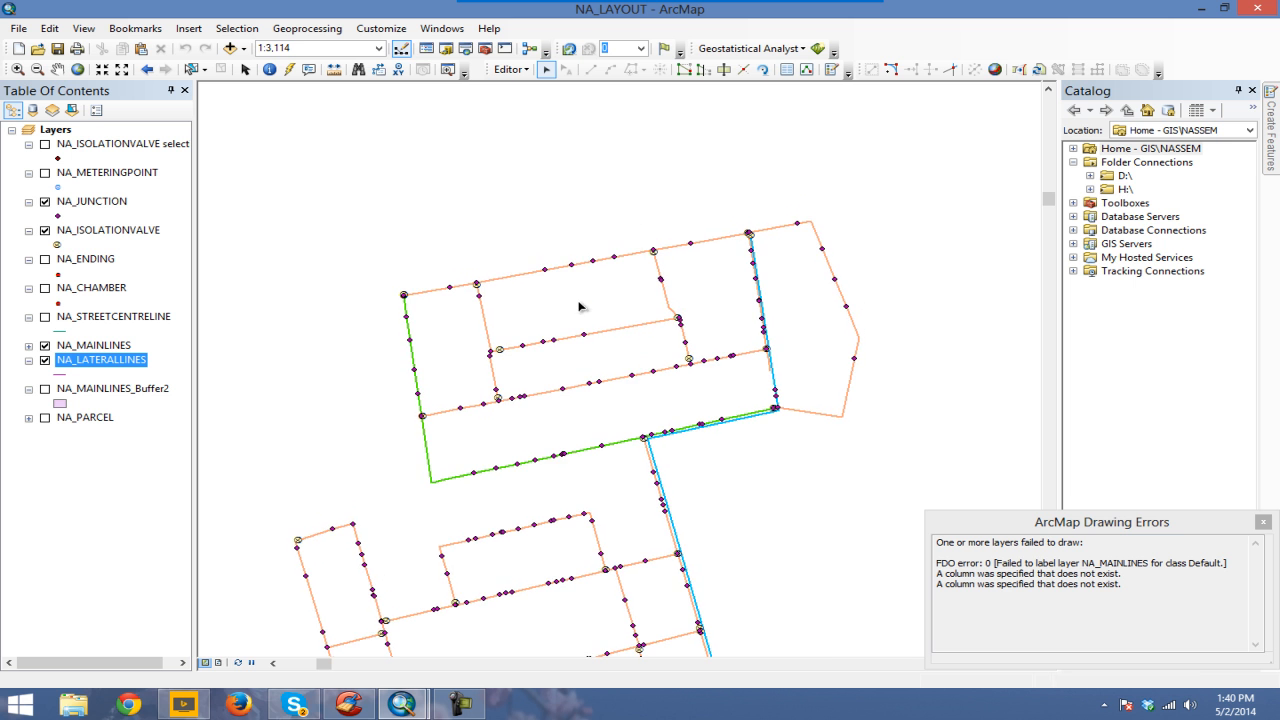
Step: Hide the NA_JUNCTION layer and dismiss the drawing errors report
{"action": "left_click_drag", "start_coordinate": [661, 316], "coordinate": [655, 343]}
{"action": "scroll", "coordinate": [667, 366], "scroll_direction": "down", "scroll_amount": 1}
{"action": "left_click_drag", "start_coordinate": [692, 423], "coordinate": [695, 351]}
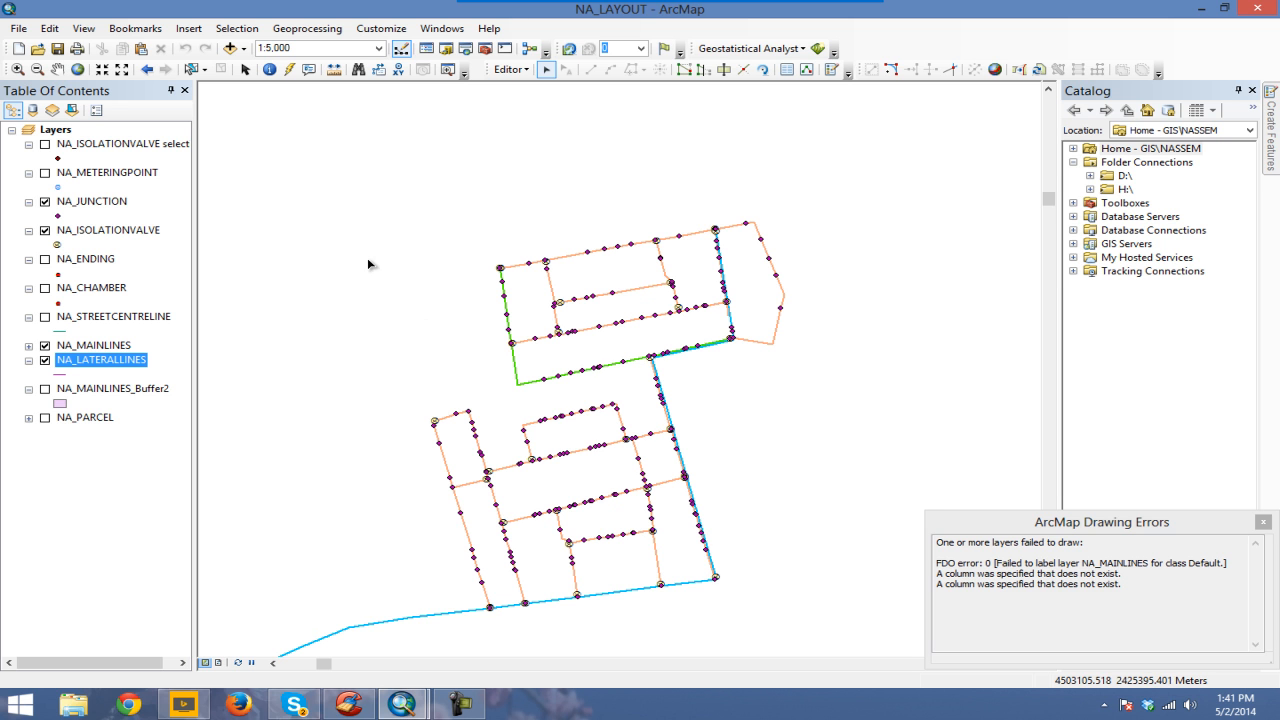
{"action": "left_click_drag", "start_coordinate": [582, 292], "coordinate": [583, 268]}
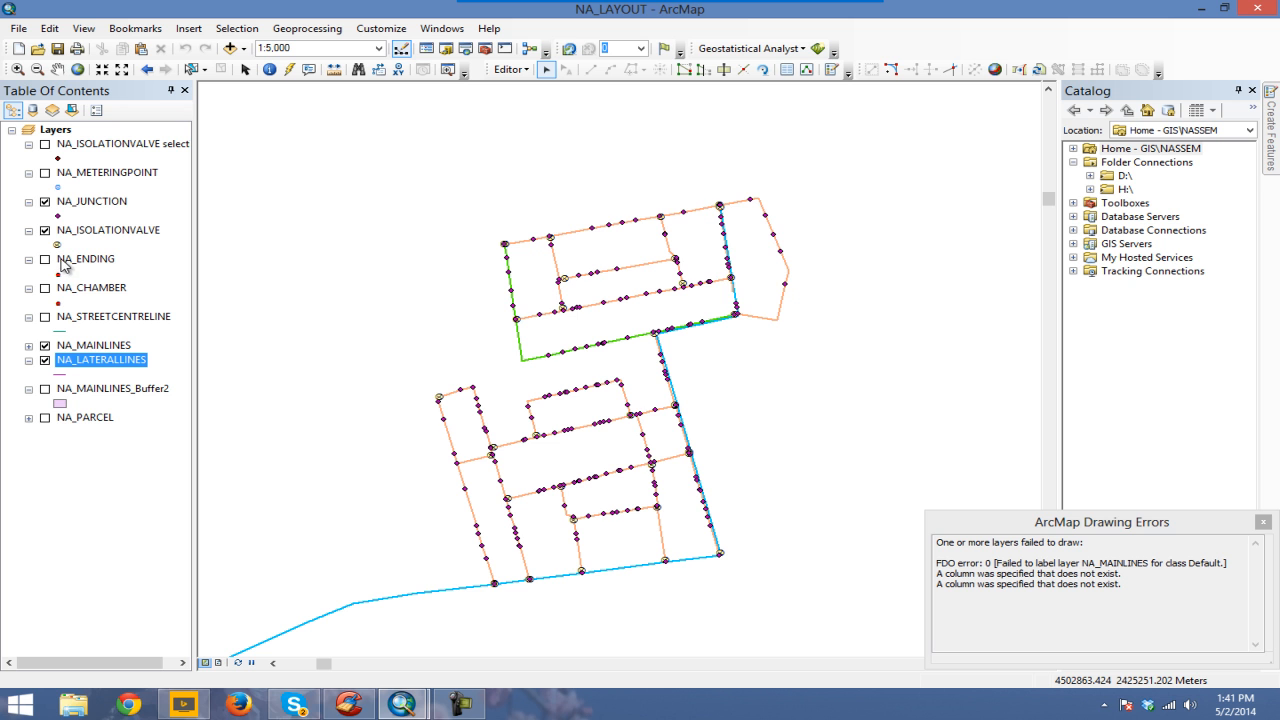
{"action": "left_click", "coordinate": [44, 202]}
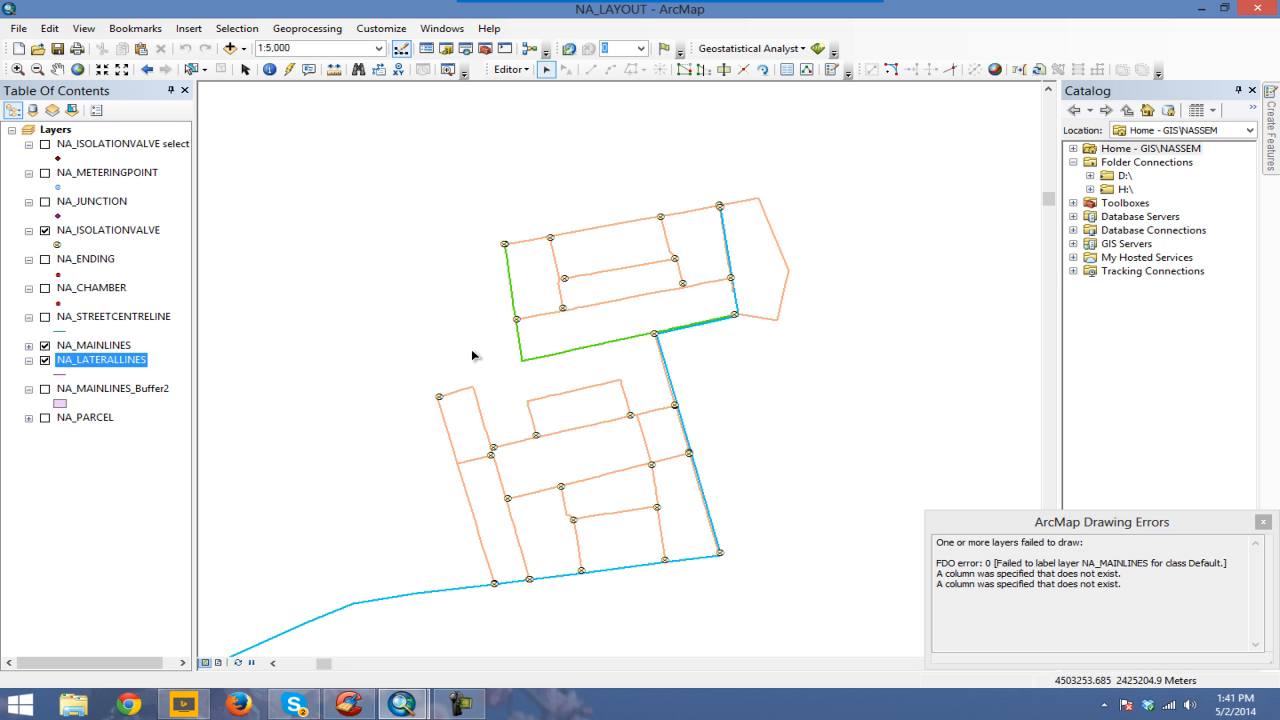
{"action": "left_click", "coordinate": [1263, 521]}
Step: Browse the D:\ folder connection down through GIS and SURVEY to the contents of its NASSEM folder
{"action": "left_click", "coordinate": [1090, 175]}
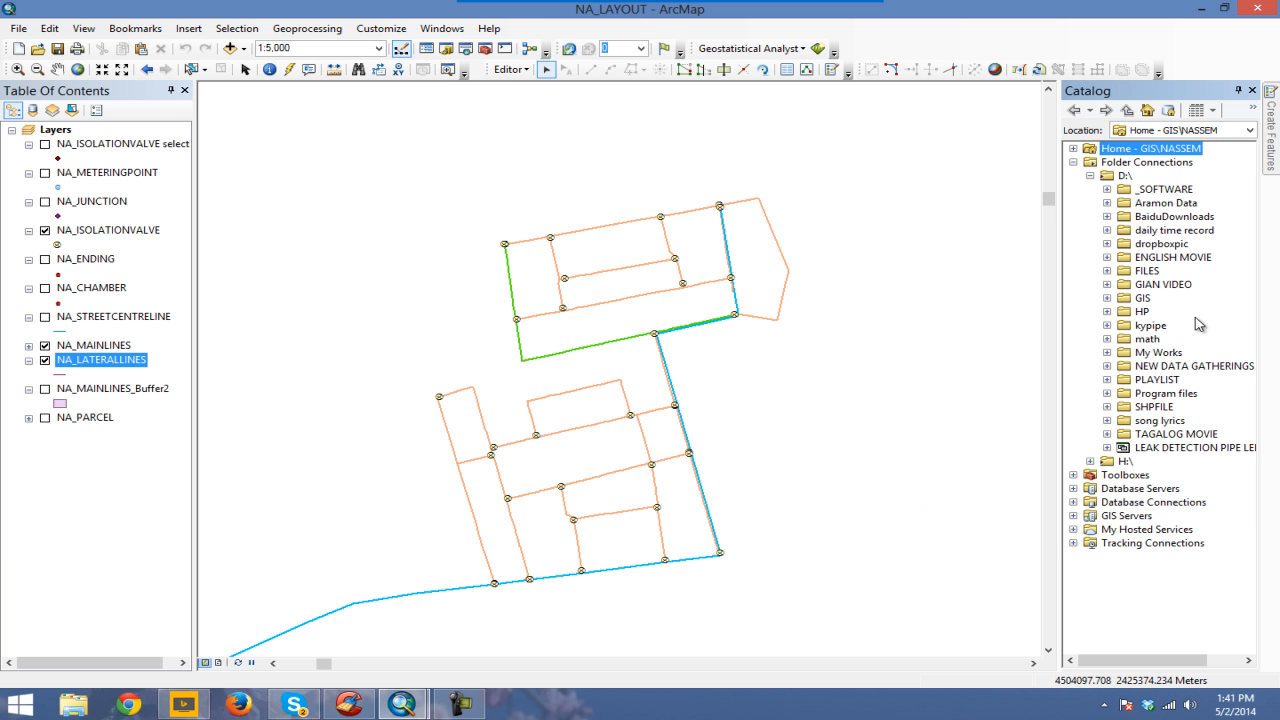
{"action": "left_click", "coordinate": [1107, 298]}
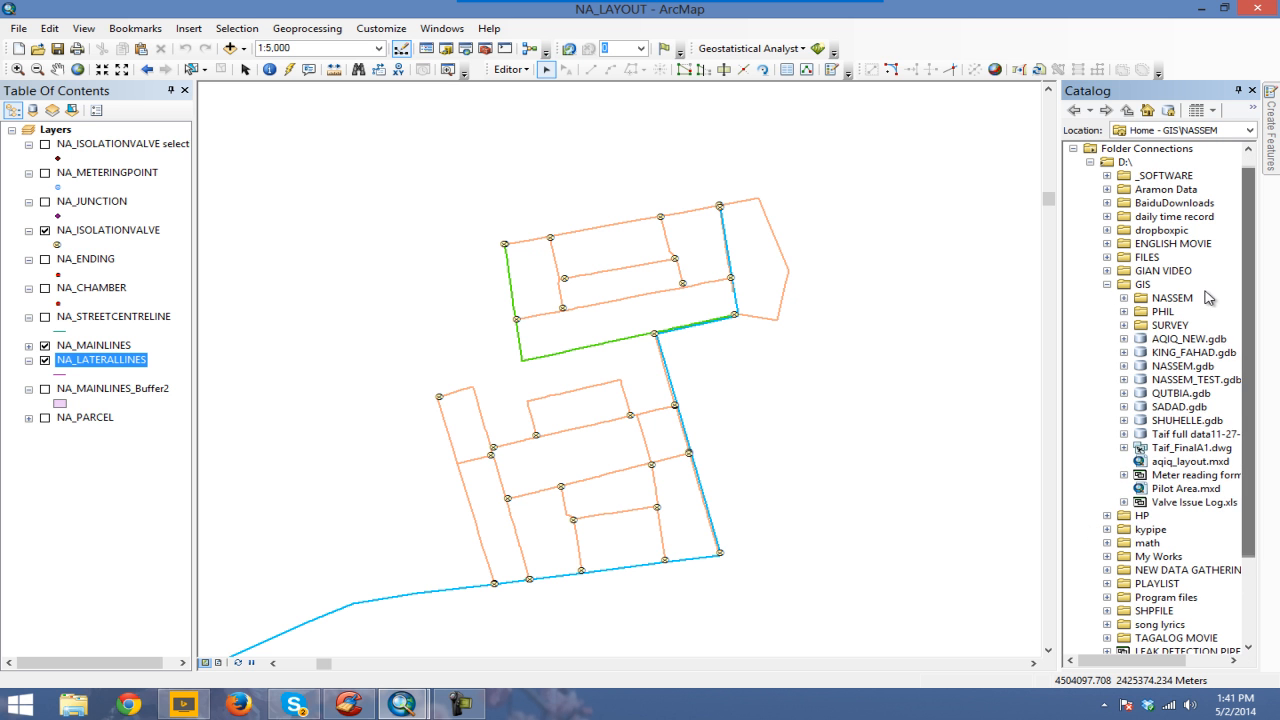
{"action": "left_click", "coordinate": [1125, 298]}
{"action": "left_click", "coordinate": [1124, 298]}
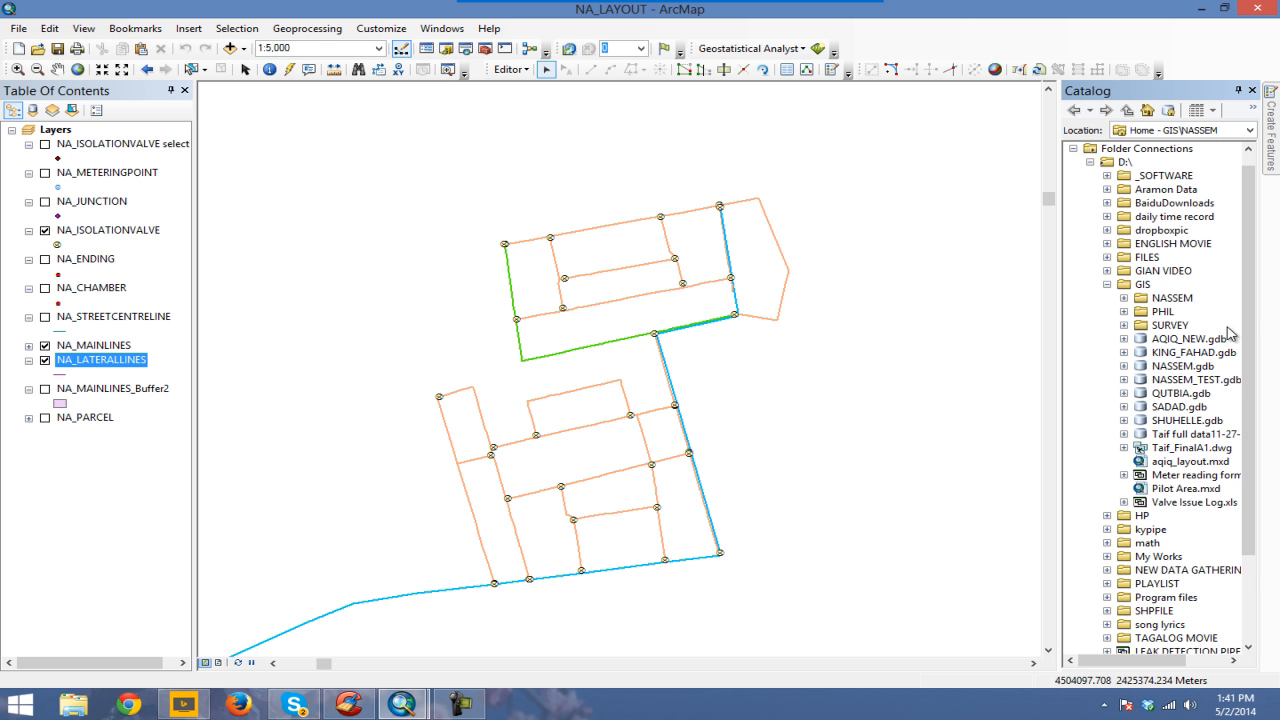
{"action": "scroll", "coordinate": [1226, 334], "scroll_direction": "down", "scroll_amount": 1}
{"action": "left_click", "coordinate": [1124, 298]}
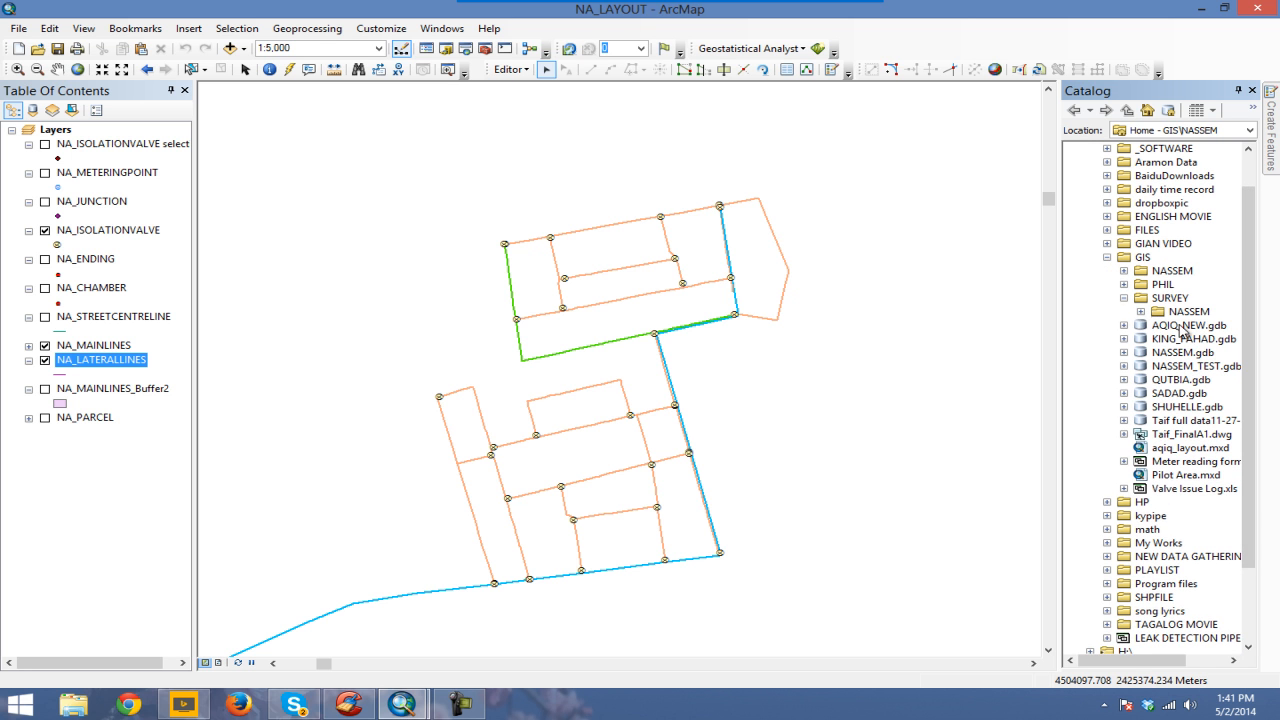
{"action": "double_click", "coordinate": [1156, 313]}
{"action": "left_click_drag", "start_coordinate": [1124, 661], "coordinate": [1155, 661]}
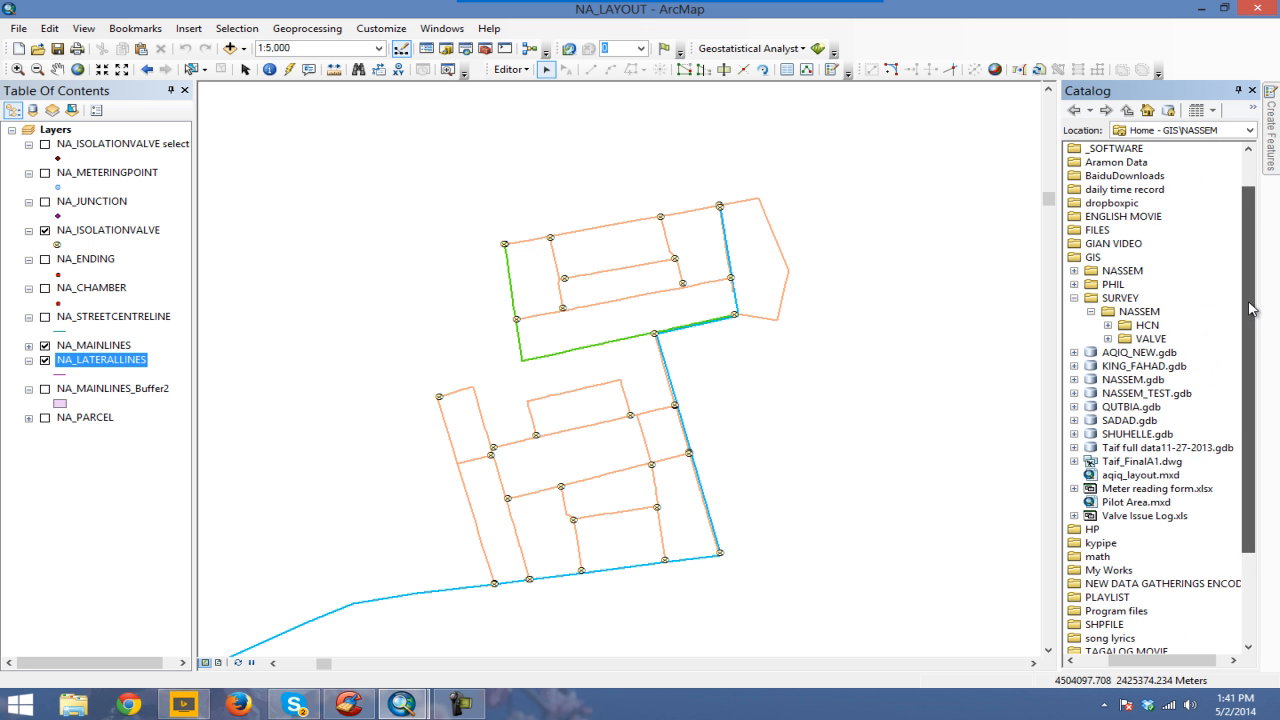
Step: Expand the VALVE and HCN folders under SURVEY\NASSEM to bring up the survey shapefiles
{"action": "scroll", "coordinate": [1248, 330], "scroll_direction": "down", "scroll_amount": 1}
{"action": "left_click", "coordinate": [1108, 326]}
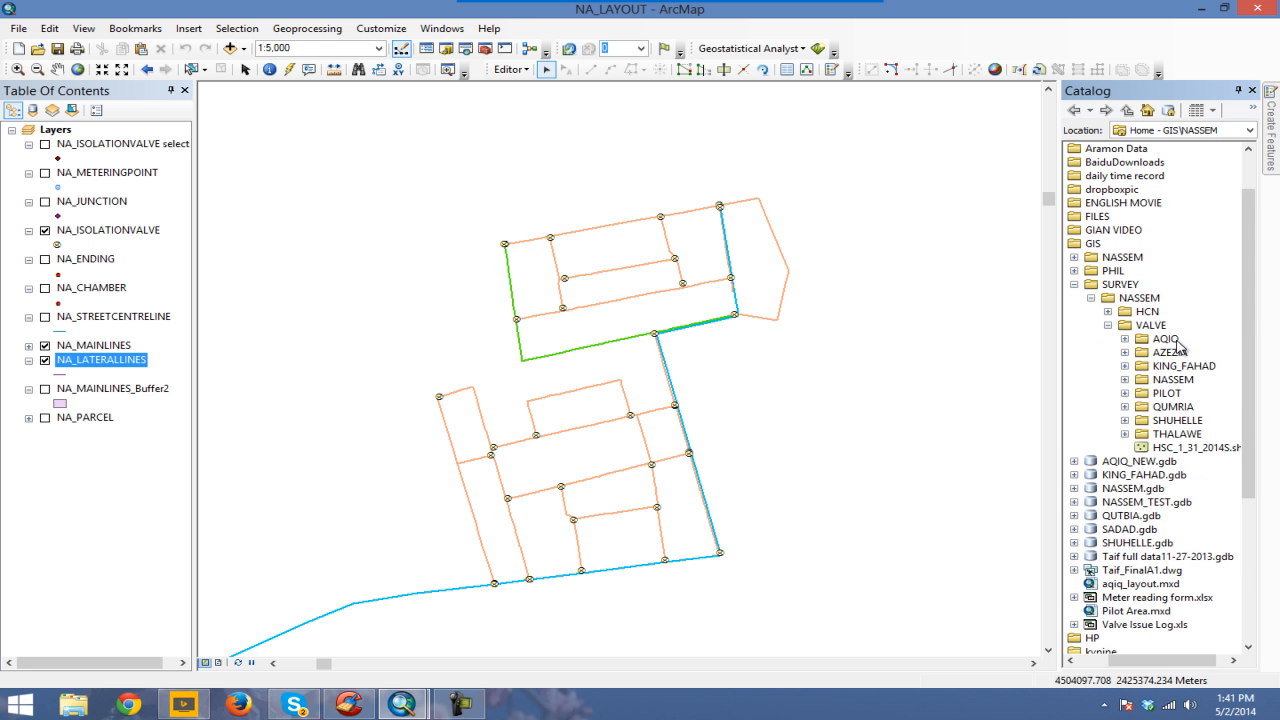
{"action": "scroll", "coordinate": [1246, 320], "scroll_direction": "down", "scroll_amount": 3}
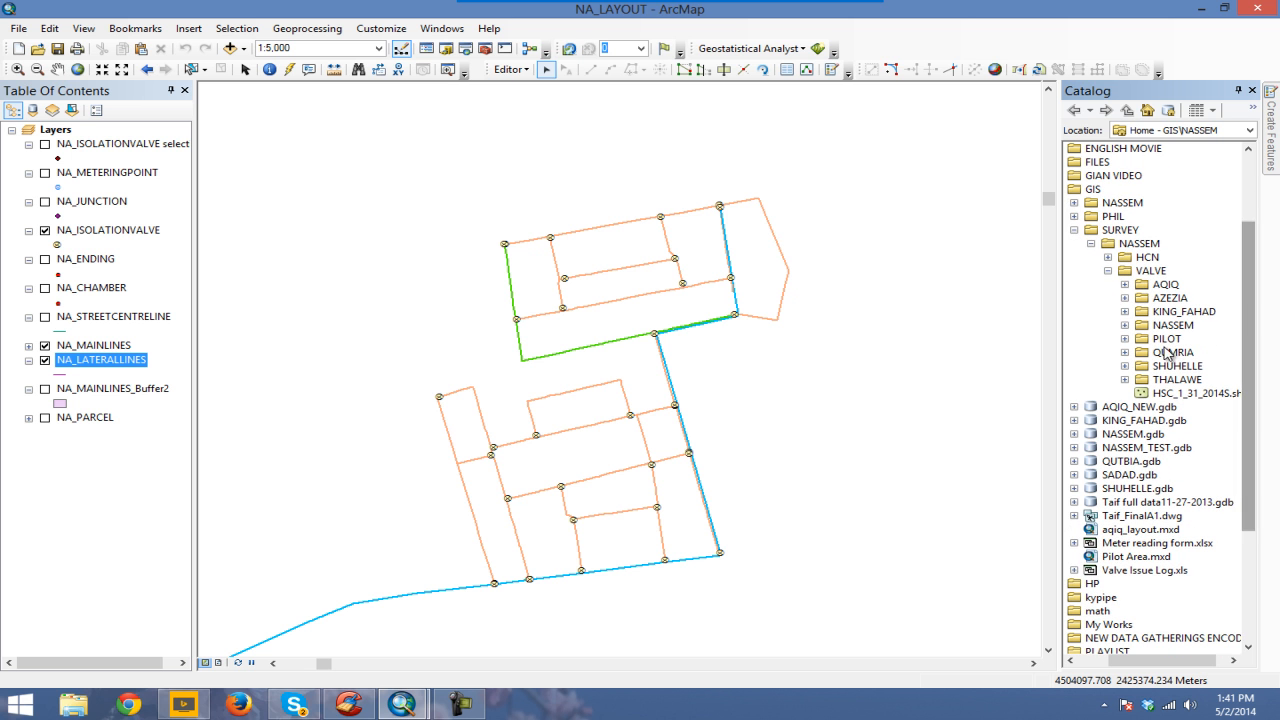
{"action": "left_click", "coordinate": [1126, 326]}
{"action": "left_click", "coordinate": [1125, 325]}
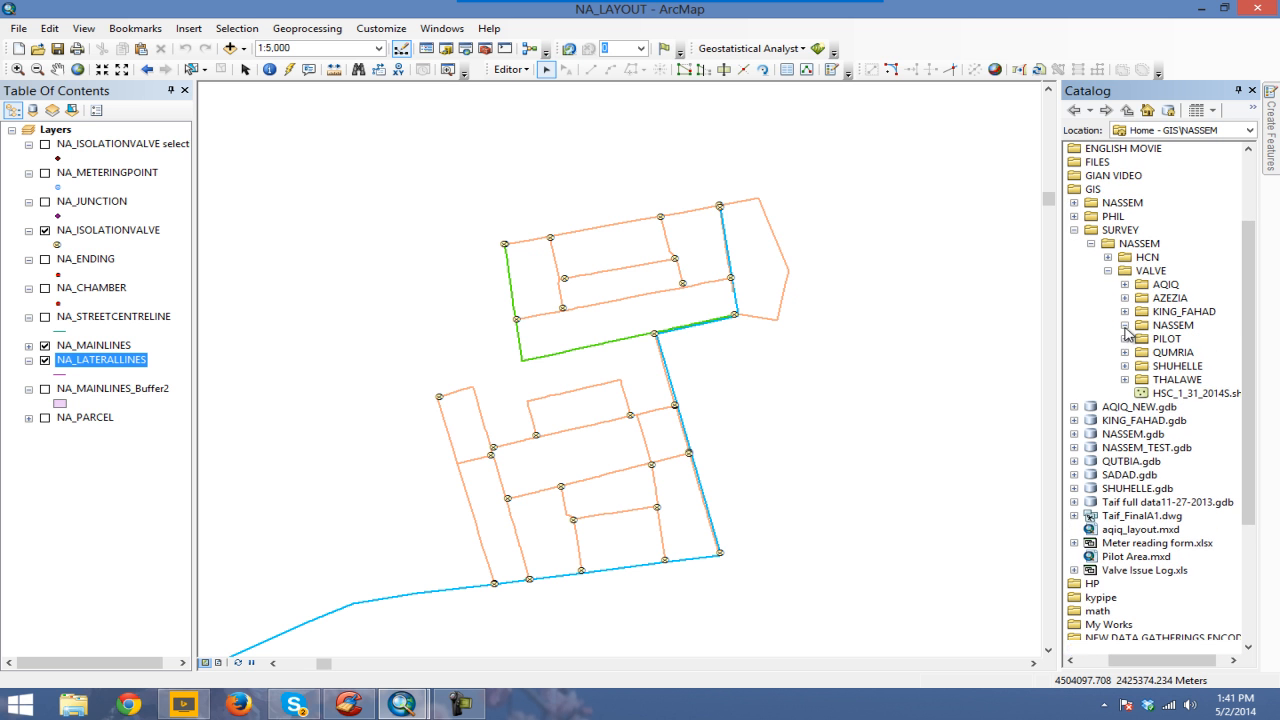
{"action": "left_click", "coordinate": [1108, 257]}
{"action": "left_click_drag", "start_coordinate": [1230, 298], "coordinate": [1248, 282]}
{"action": "left_click_drag", "start_coordinate": [1168, 664], "coordinate": [1183, 664]}
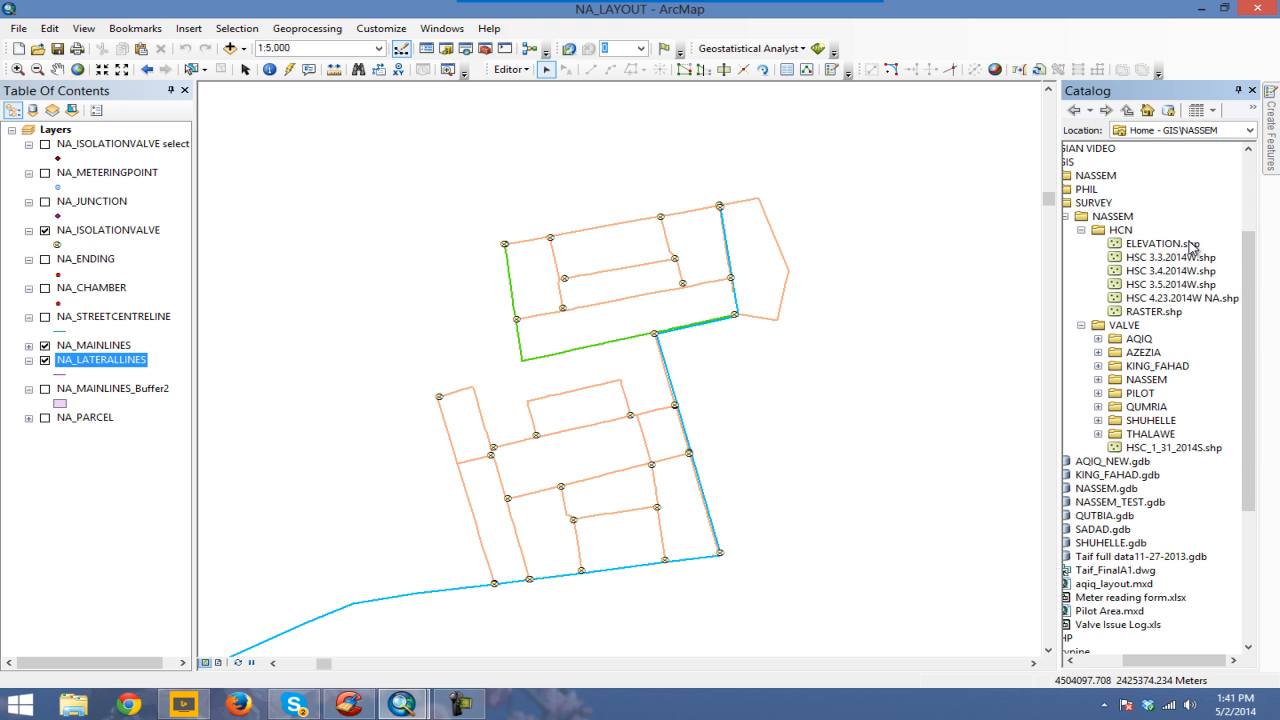
Step: Add the HSC 3.3.2014W.shp survey points from the HCN folder to the map
{"action": "mouse_move", "coordinate": [725, 326]}
{"action": "left_mouse_down"}
{"action": "mouse_move", "coordinate": [738, 312]}
{"action": "mouse_move", "coordinate": [736, 324]}
{"action": "left_mouse_up"}
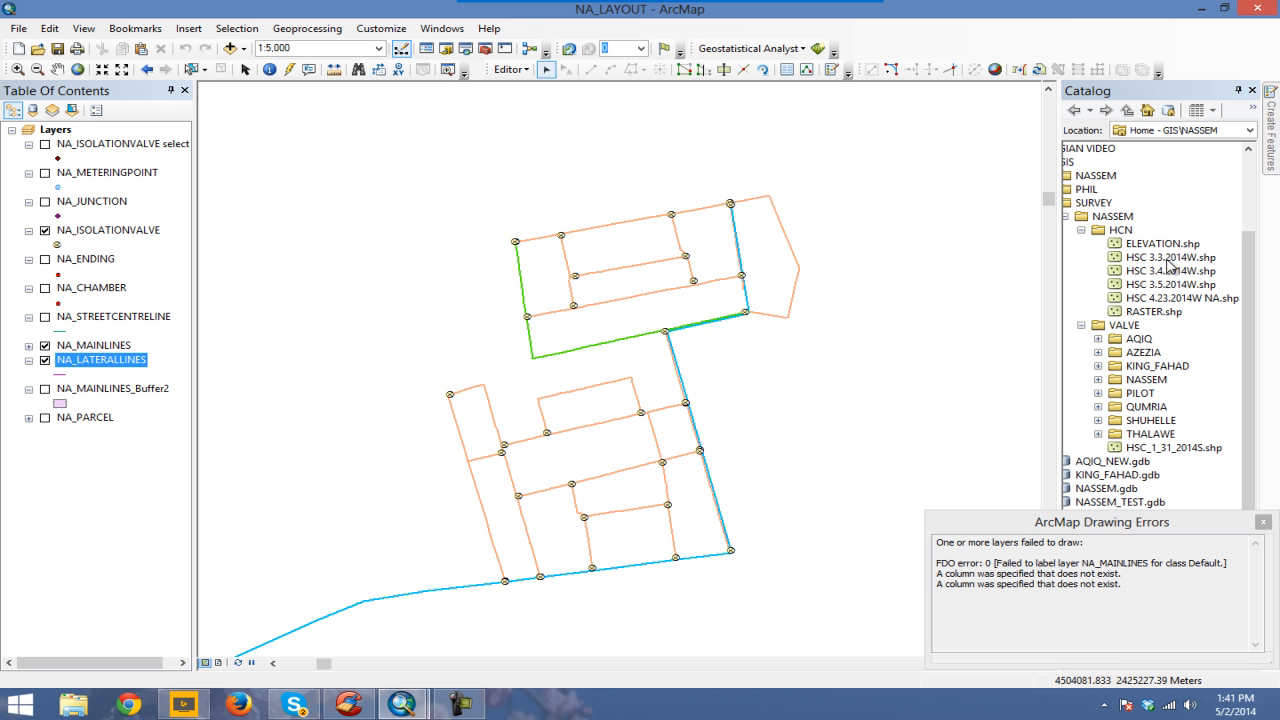
{"action": "left_click", "coordinate": [1168, 259]}
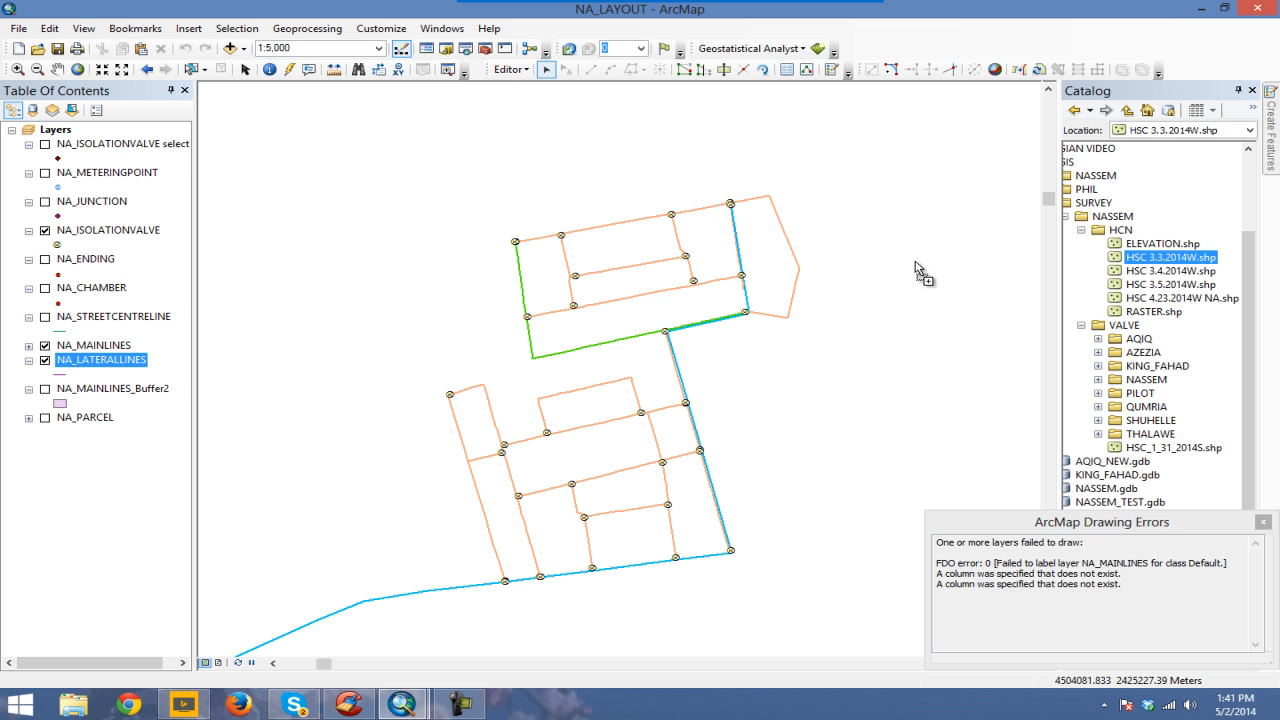
{"action": "left_click_drag", "start_coordinate": [916, 266], "coordinate": [914, 270]}
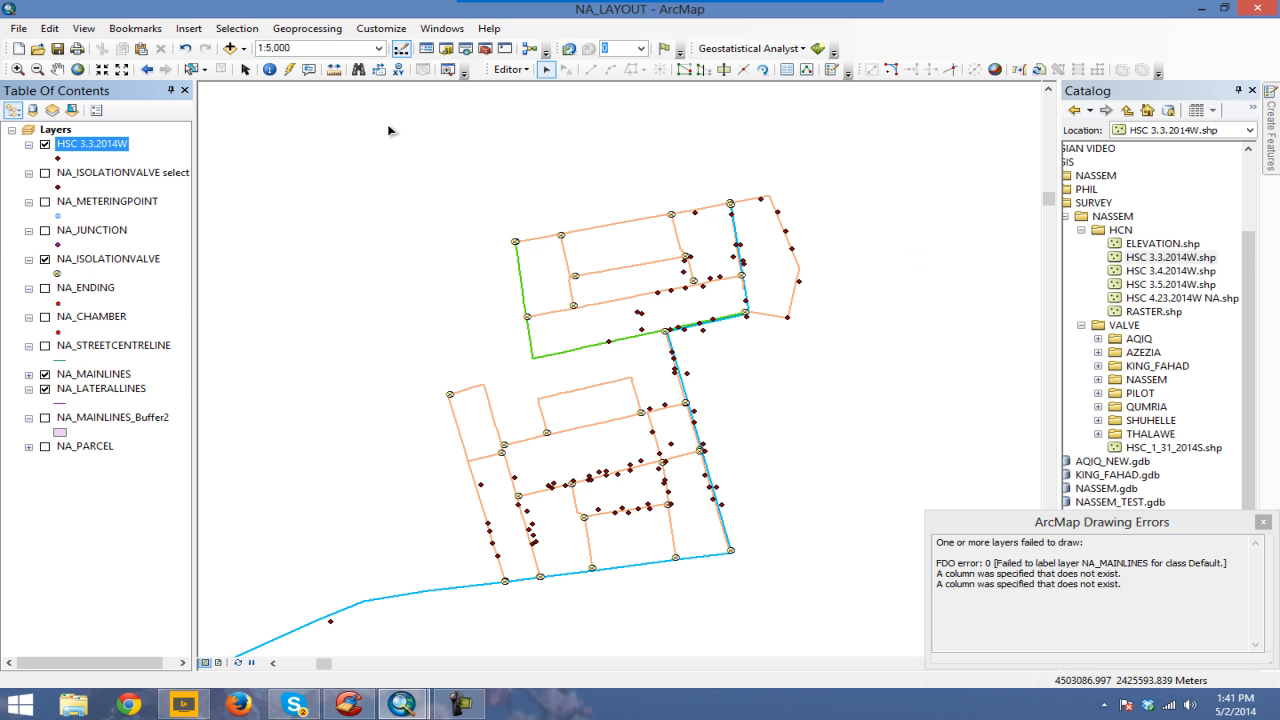
Step: Open the attribute table of the HSC 3.3.2014W layer and examine its FID, Shape and OBJNAME fields
{"action": "right_click", "coordinate": [88, 146]}
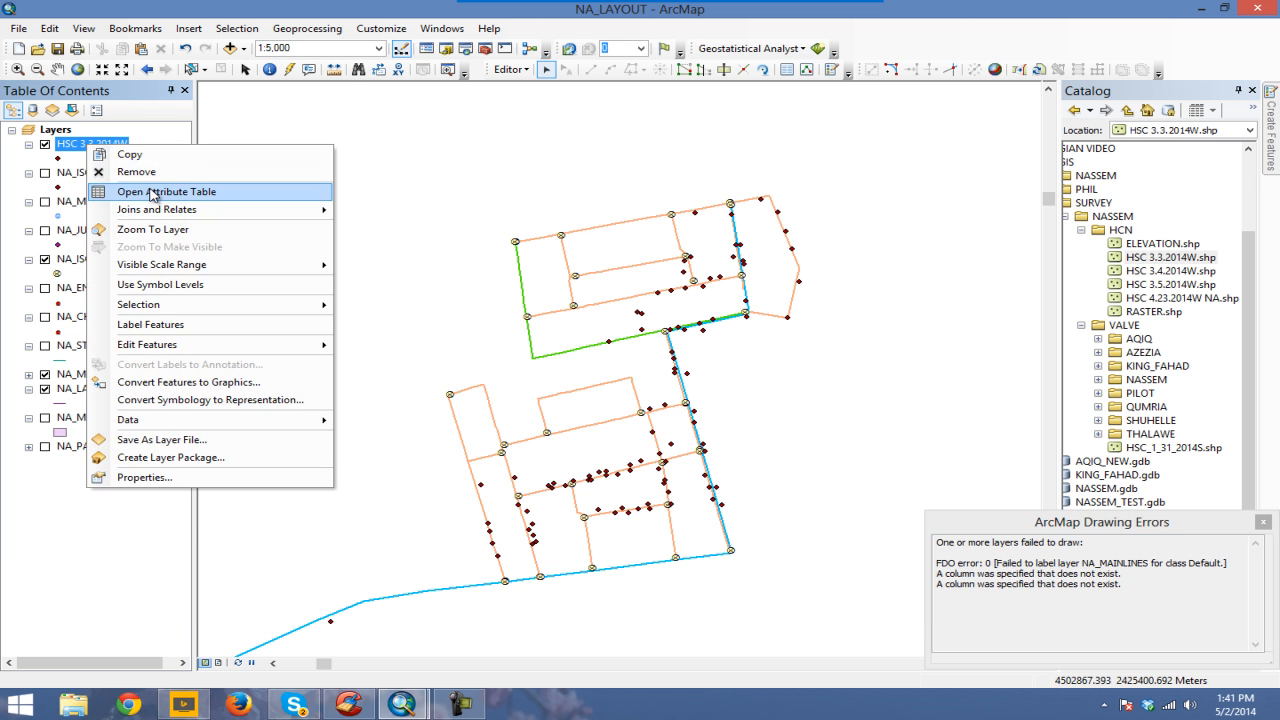
{"action": "left_click", "coordinate": [170, 190]}
{"action": "left_click_drag", "start_coordinate": [352, 94], "coordinate": [376, 113]}
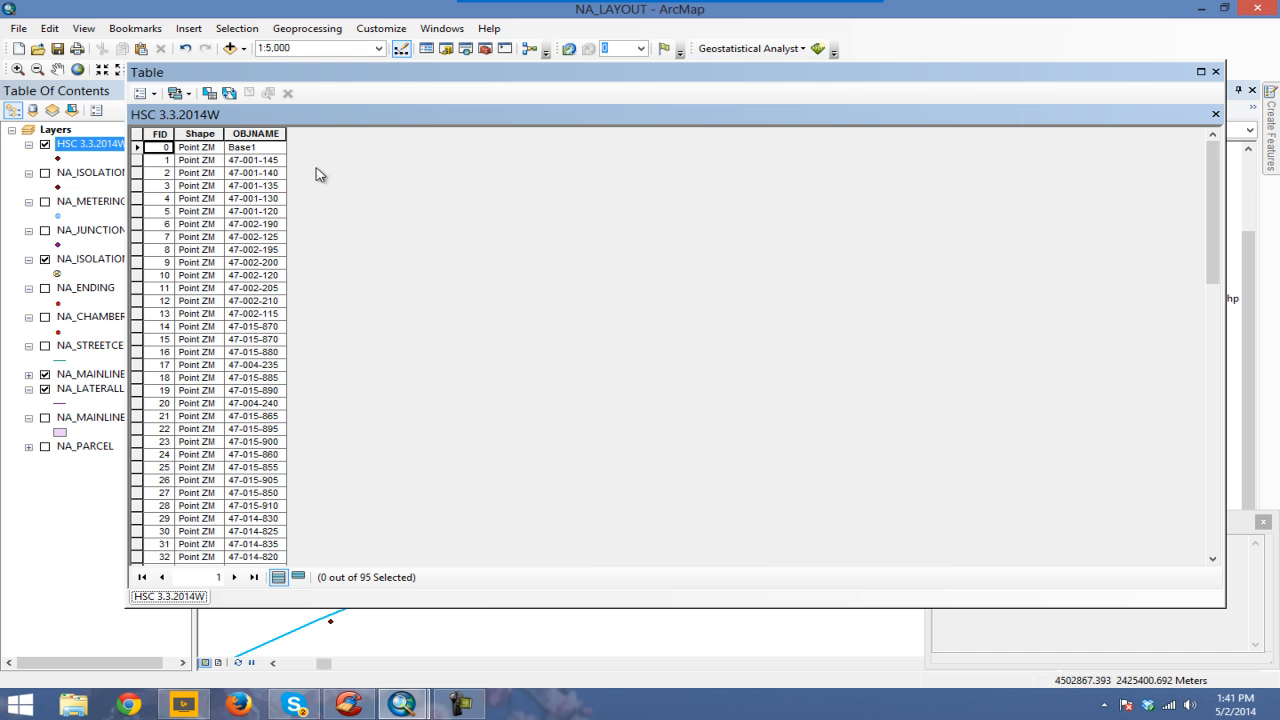
{"action": "left_click_drag", "start_coordinate": [157, 133], "coordinate": [237, 141]}
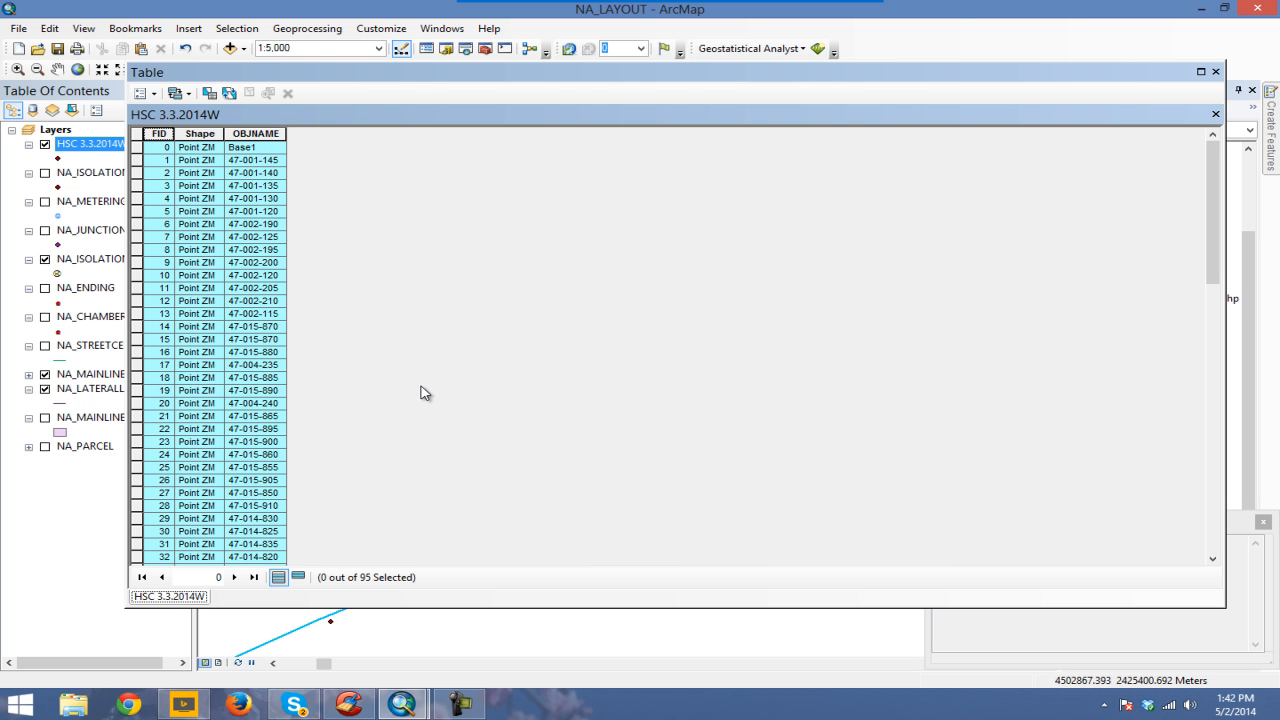
{"action": "left_click", "coordinate": [281, 149]}
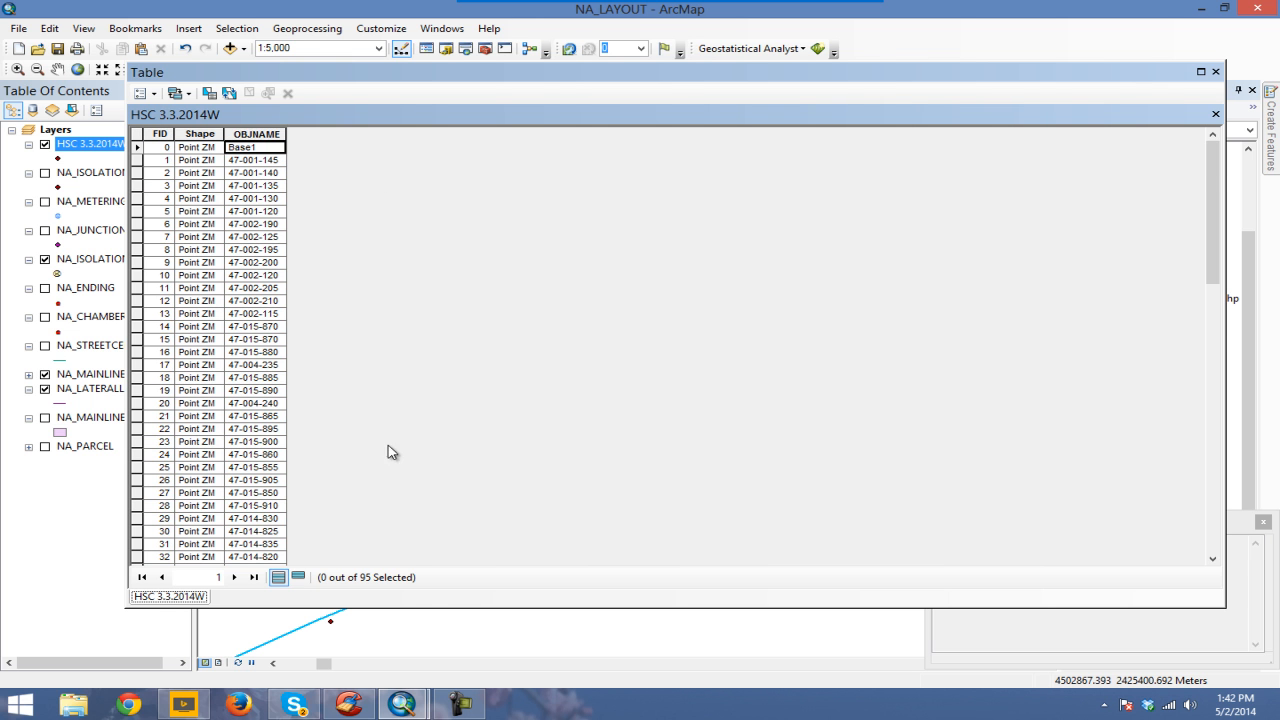
Step: Examine the OBJNAME values throughout the HSC 3.3.2014W table and narrow the table window to uncover the map
{"action": "scroll", "coordinate": [394, 502], "scroll_direction": "down", "scroll_amount": 20}
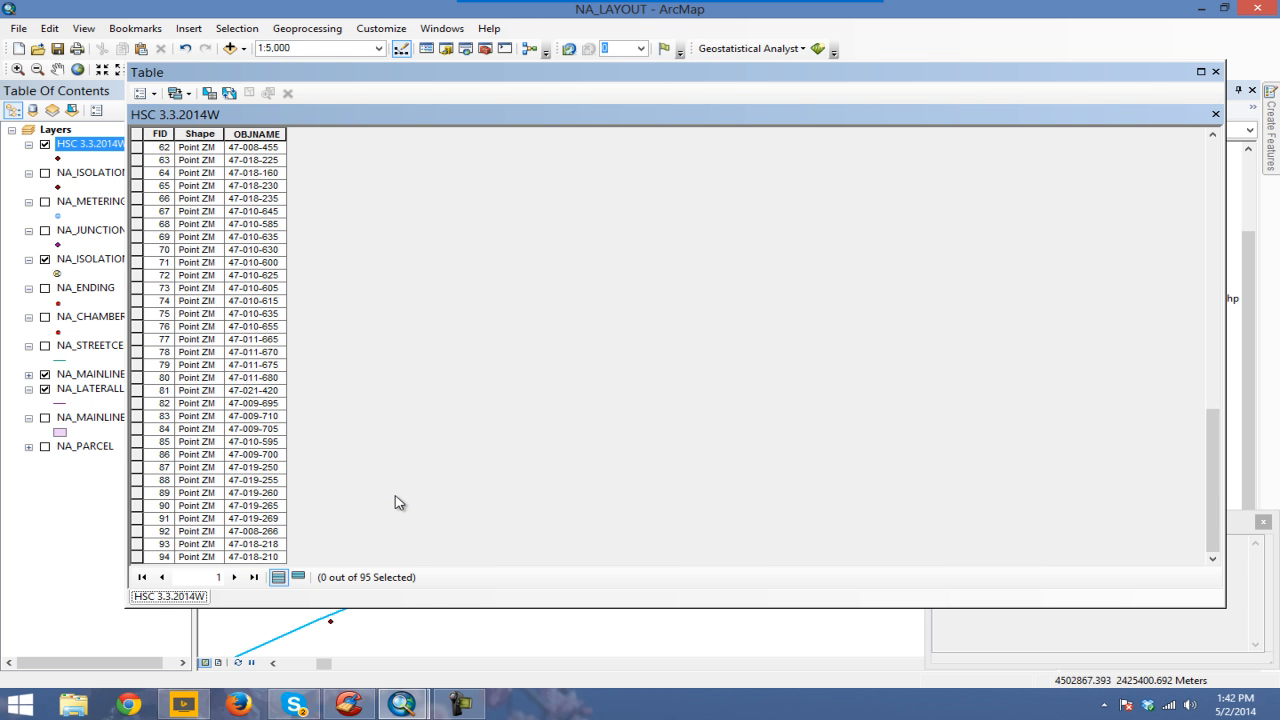
{"action": "scroll", "coordinate": [380, 400], "scroll_direction": "up", "scroll_amount": 14}
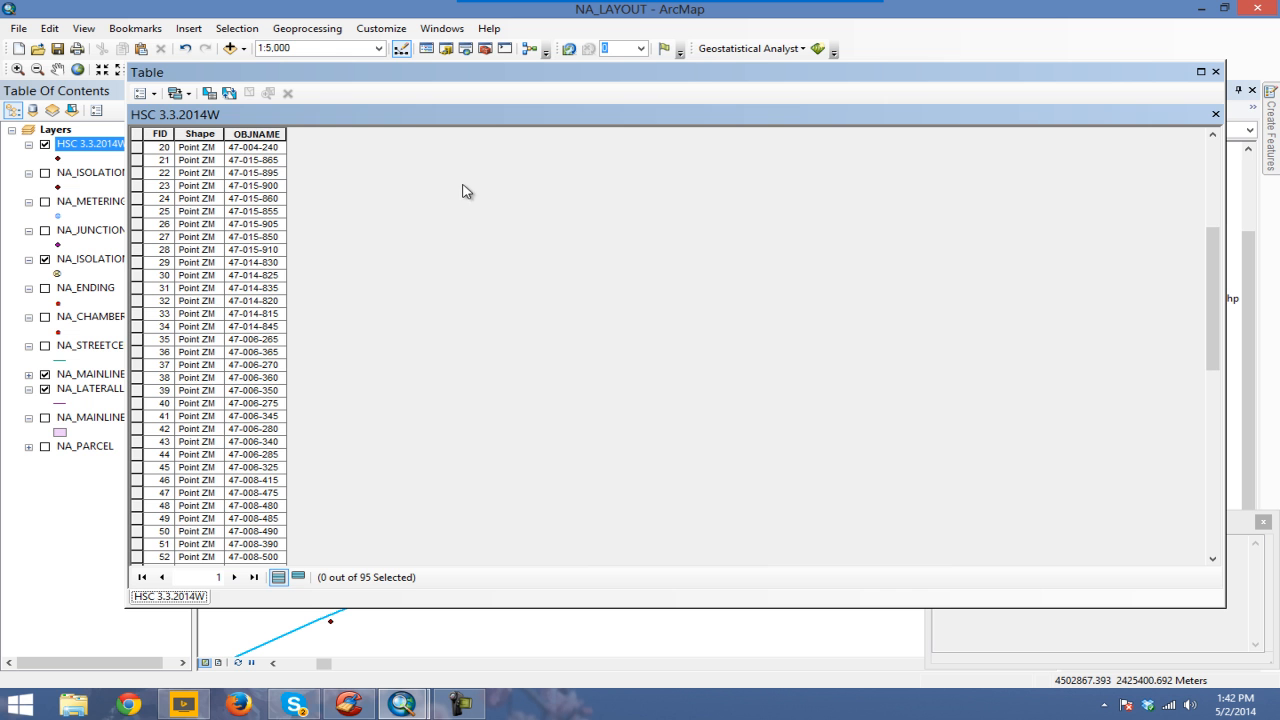
{"action": "left_click_drag", "start_coordinate": [436, 78], "coordinate": [453, 116]}
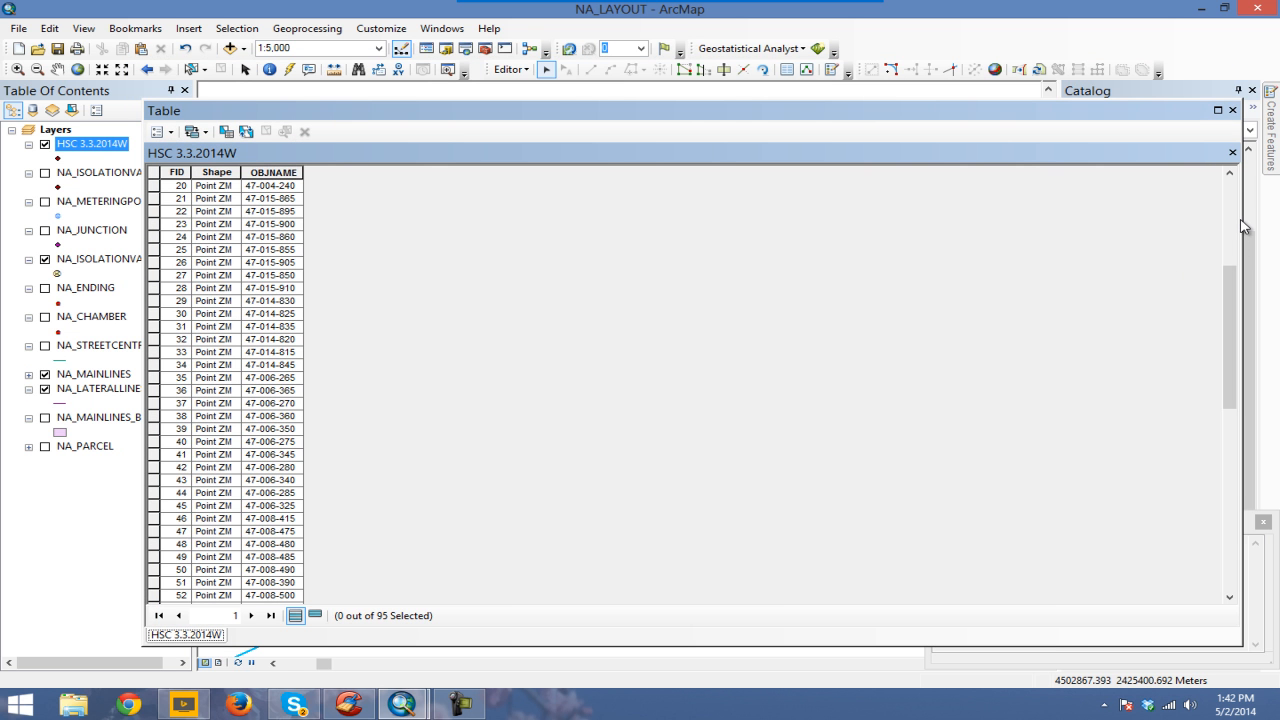
{"action": "left_click_drag", "start_coordinate": [1241, 205], "coordinate": [575, 205]}
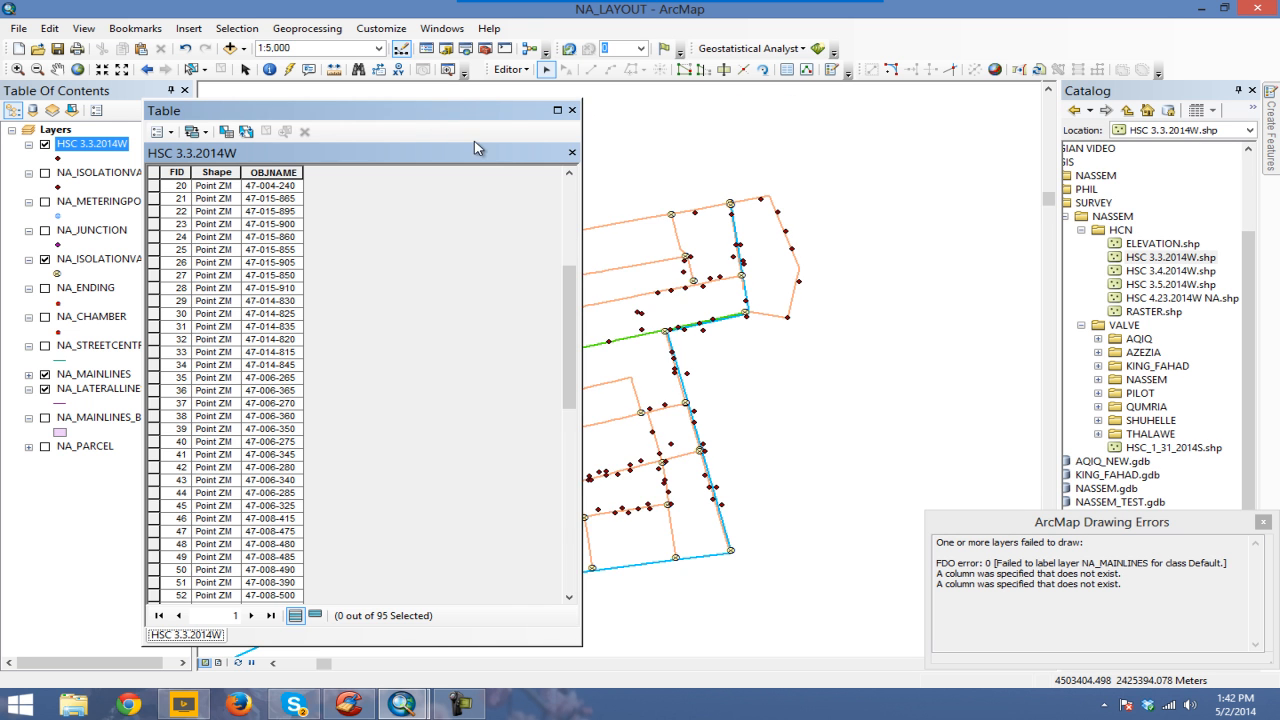
{"action": "left_click_drag", "start_coordinate": [428, 111], "coordinate": [530, 108]}
Step: Add a Text field named HCN to the HSC 3.3.2014W attribute table
{"action": "left_click", "coordinate": [262, 129]}
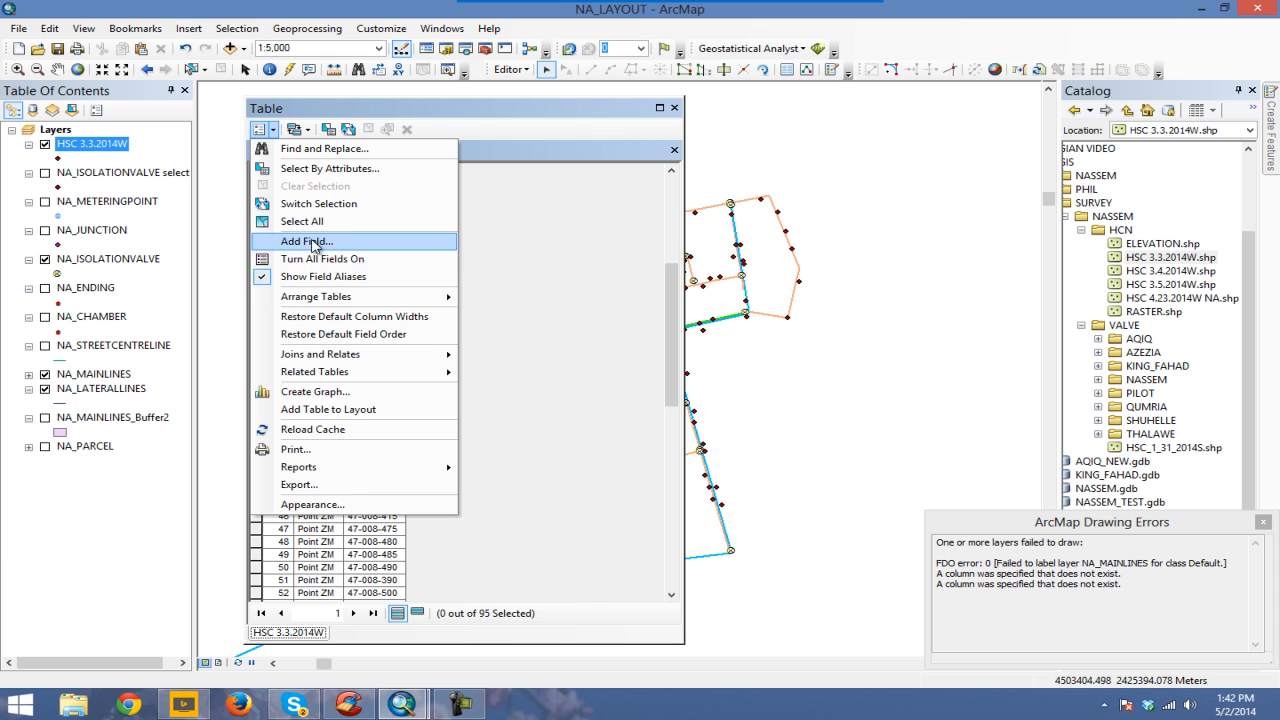
{"action": "left_click", "coordinate": [315, 242]}
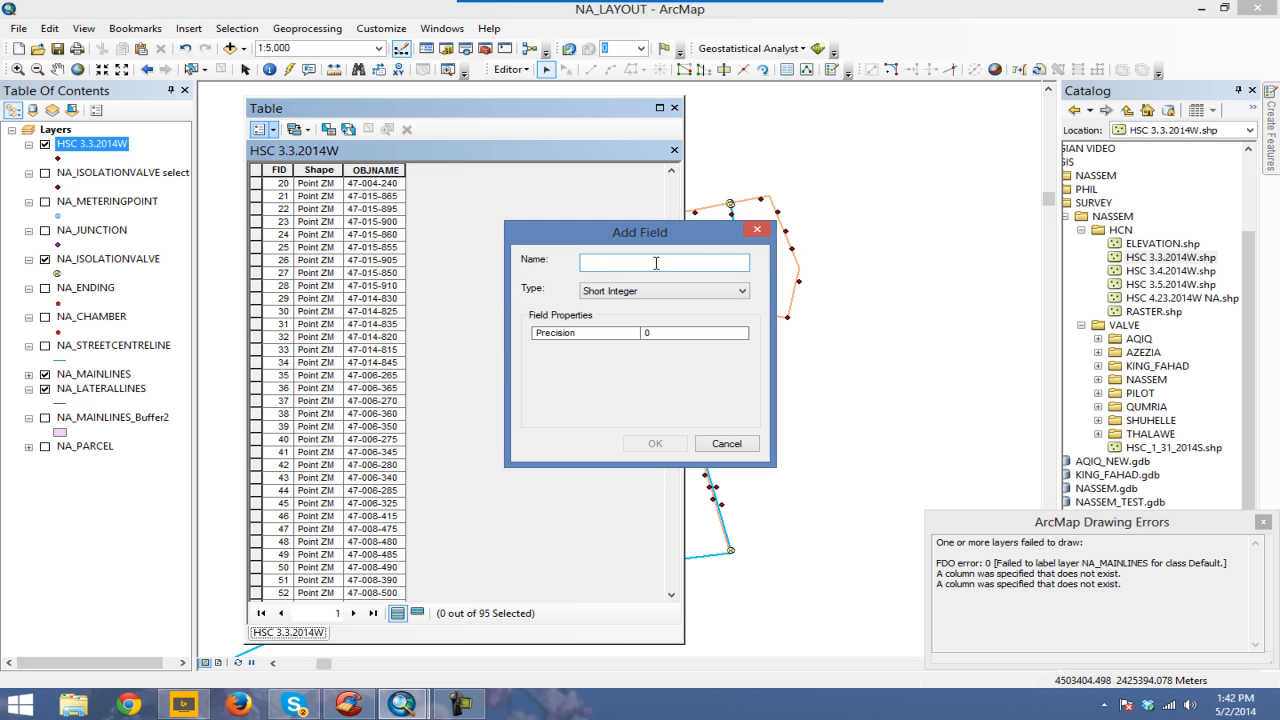
{"action": "type", "text": "HCN"}
{"action": "left_click_drag", "start_coordinate": [655, 240], "coordinate": [656, 222]}
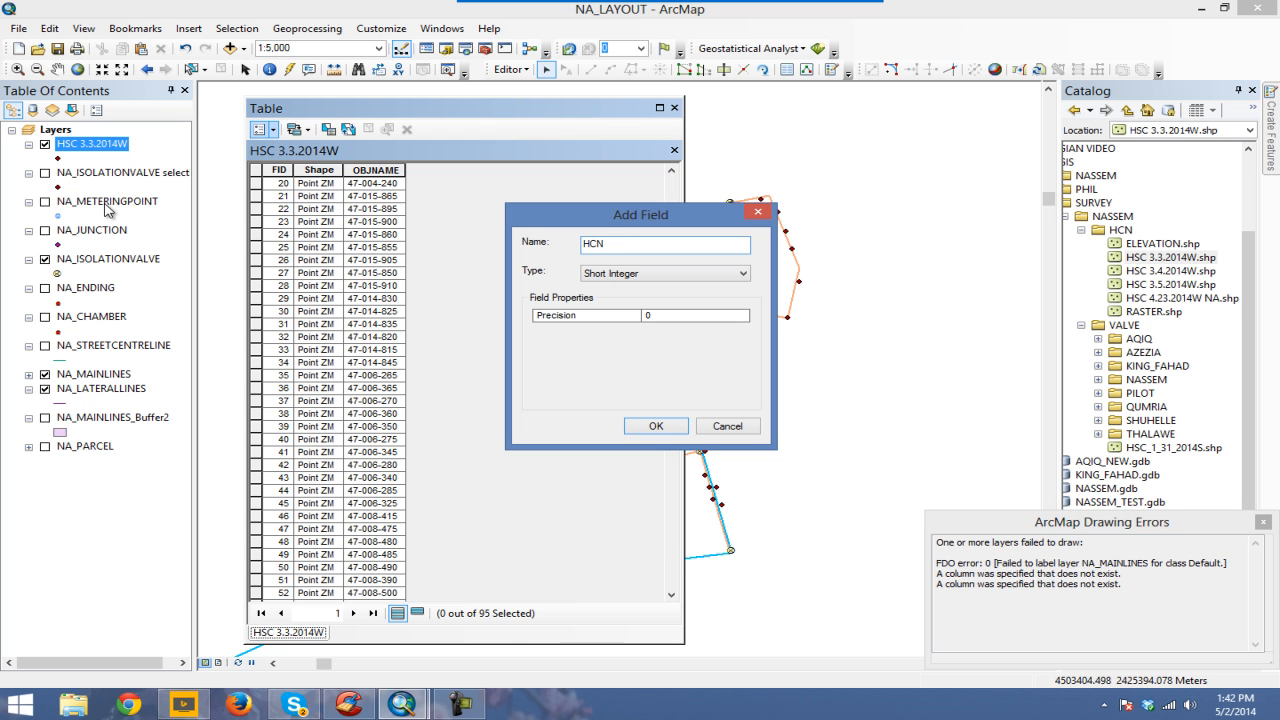
{"action": "left_click_drag", "start_coordinate": [617, 215], "coordinate": [617, 205]}
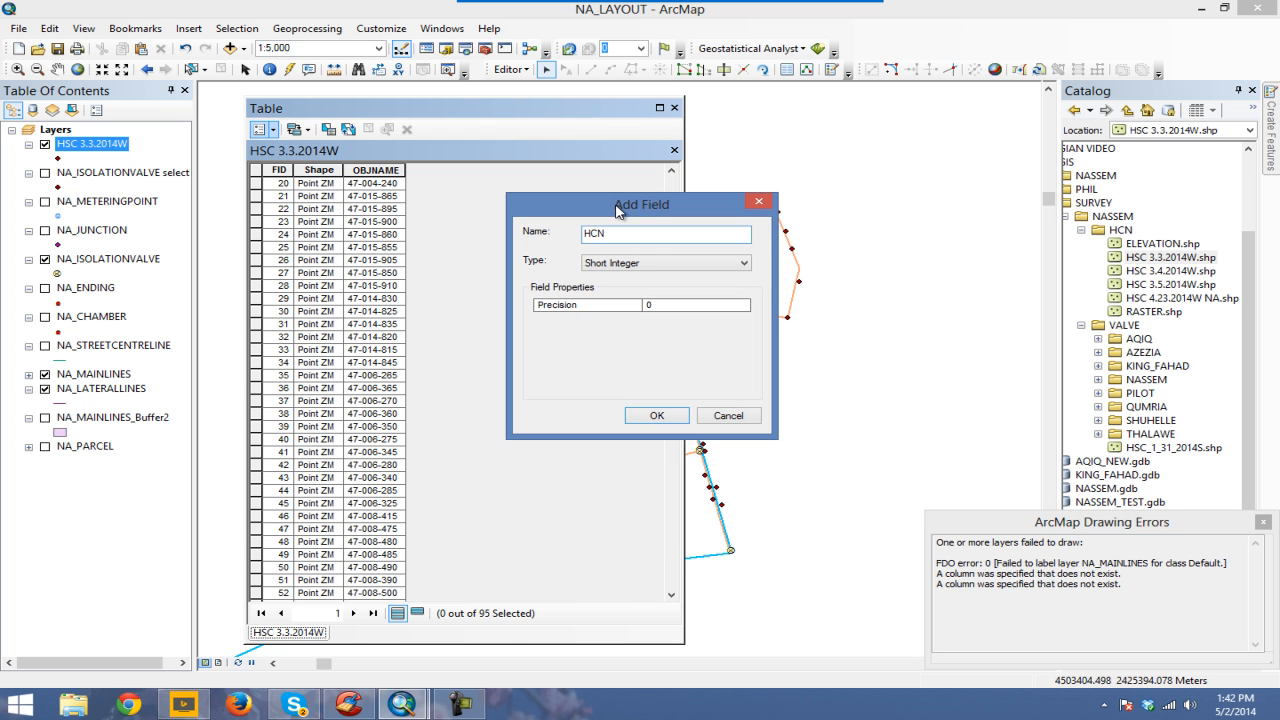
{"action": "left_click", "coordinate": [674, 261]}
{"action": "left_click", "coordinate": [625, 320]}
{"action": "left_click", "coordinate": [674, 417]}
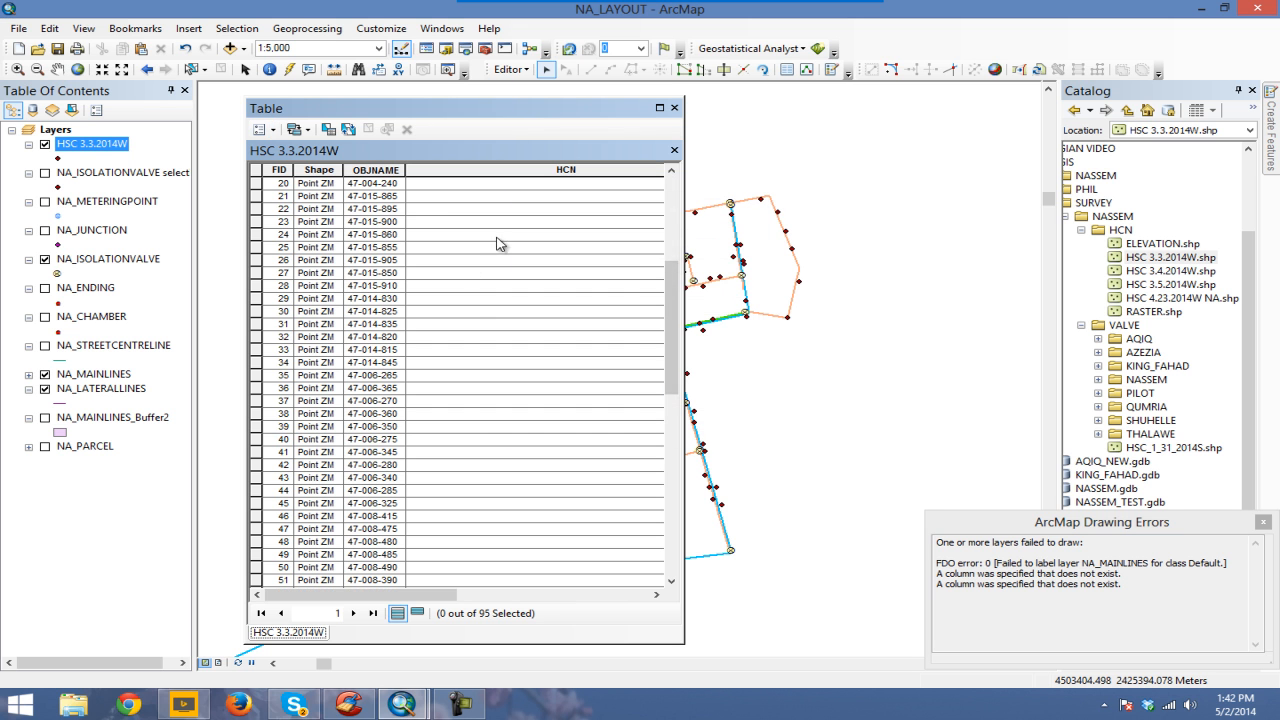
Step: Widen the table window and add a Double field named ELEVATION to the HSC 3.3.2014W table
{"action": "left_click_drag", "start_coordinate": [684, 243], "coordinate": [957, 244]}
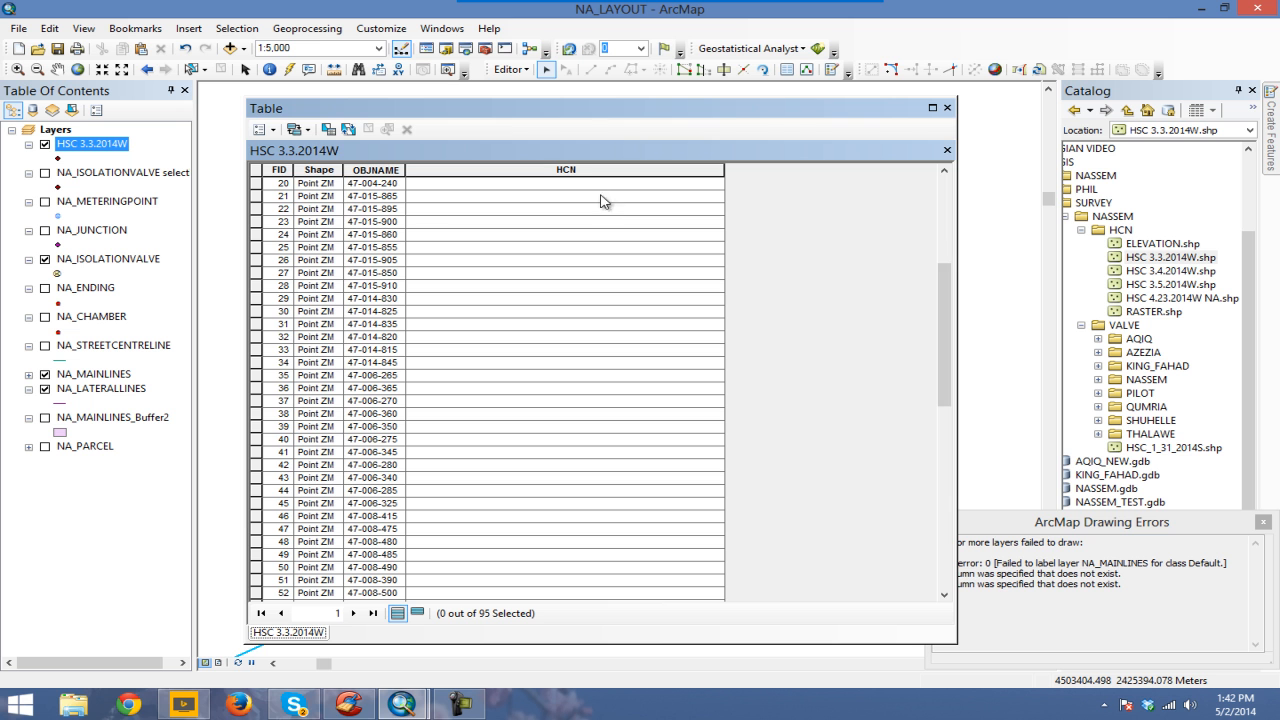
{"action": "left_click", "coordinate": [264, 129]}
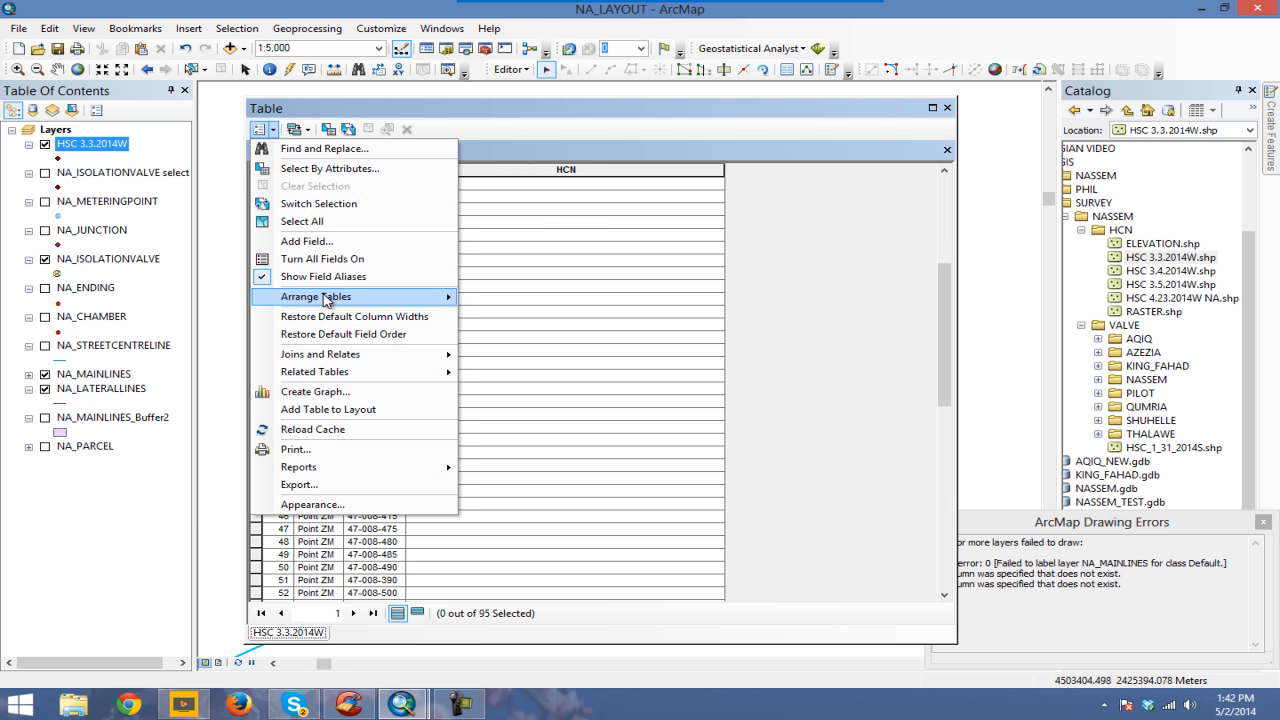
{"action": "left_click", "coordinate": [326, 243]}
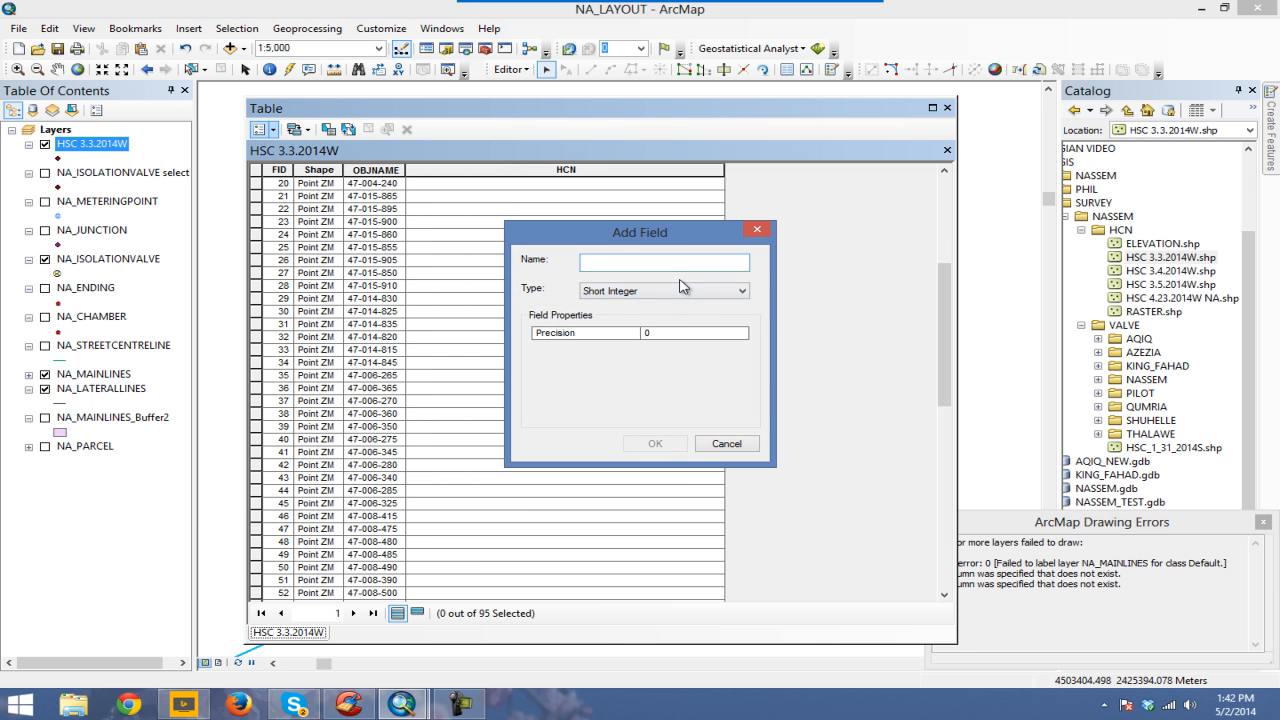
{"action": "type", "text": "ELEVATION"}
{"action": "left_click", "coordinate": [683, 297]}
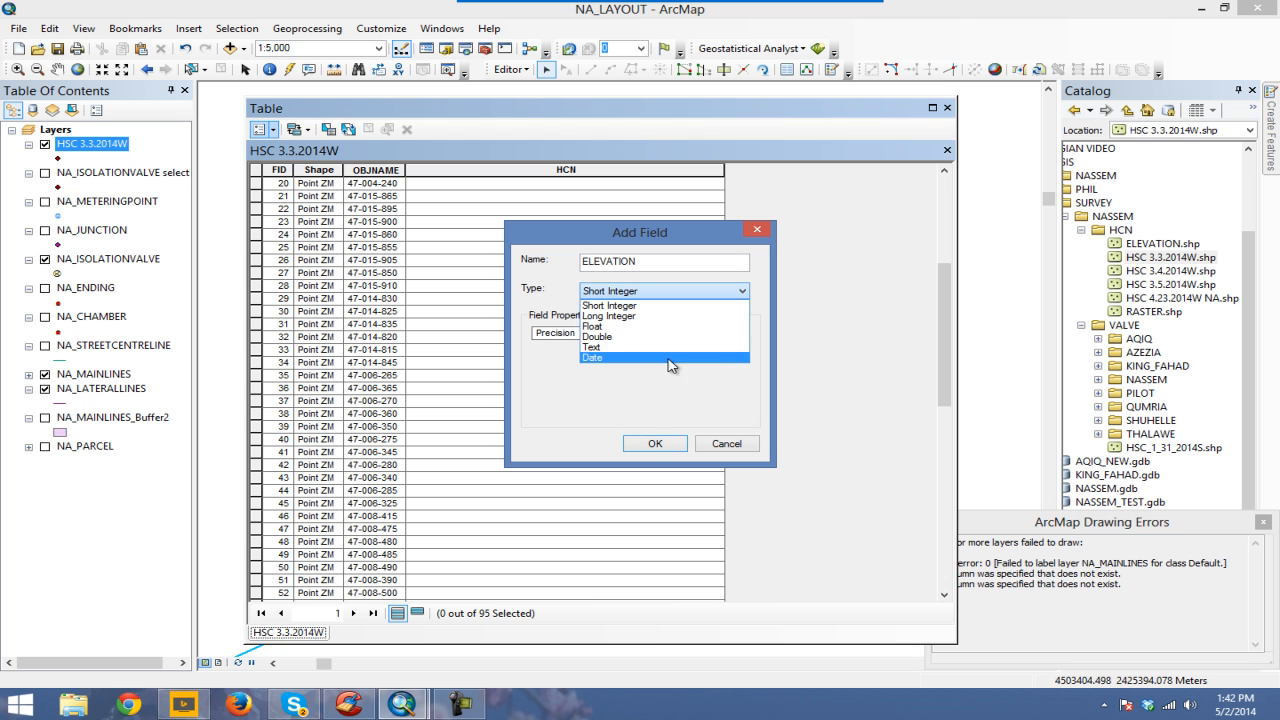
{"action": "left_click", "coordinate": [602, 338]}
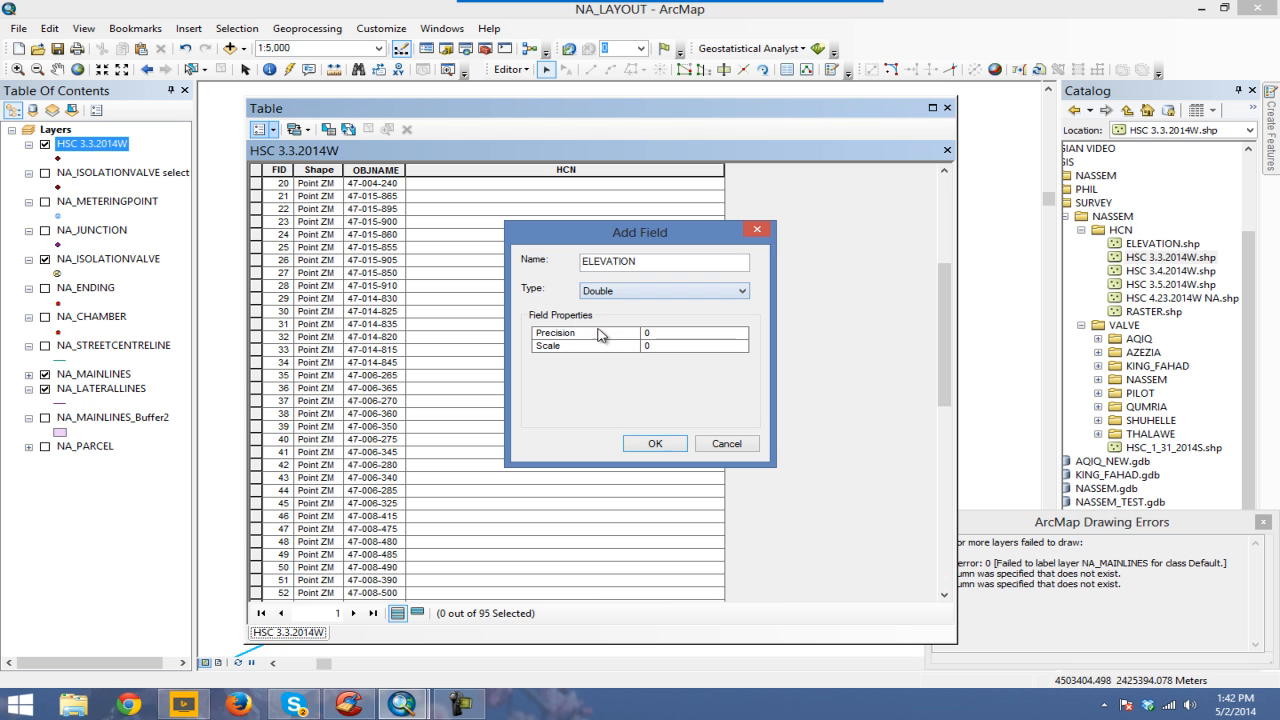
{"action": "left_click", "coordinate": [655, 443]}
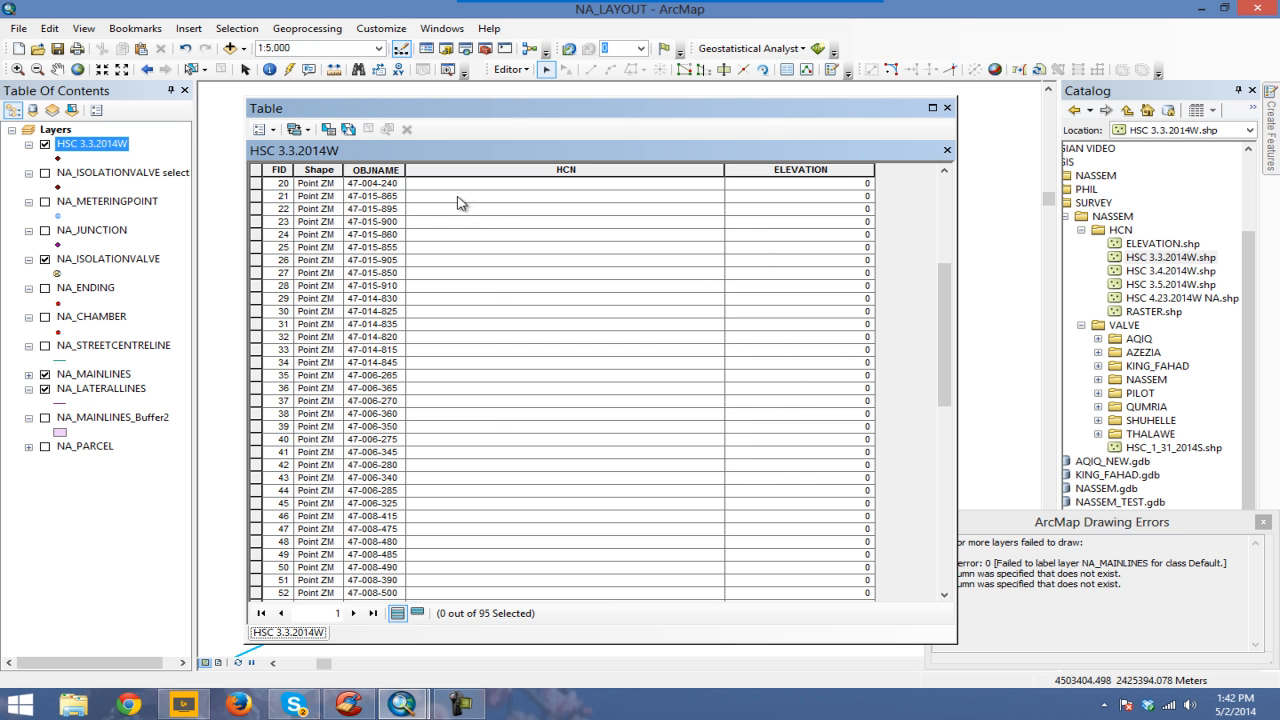
Step: Populate the HCN field from the OBJNAME field using the Field Calculator expression [OBJNAME]
{"action": "left_click", "coordinate": [380, 171]}
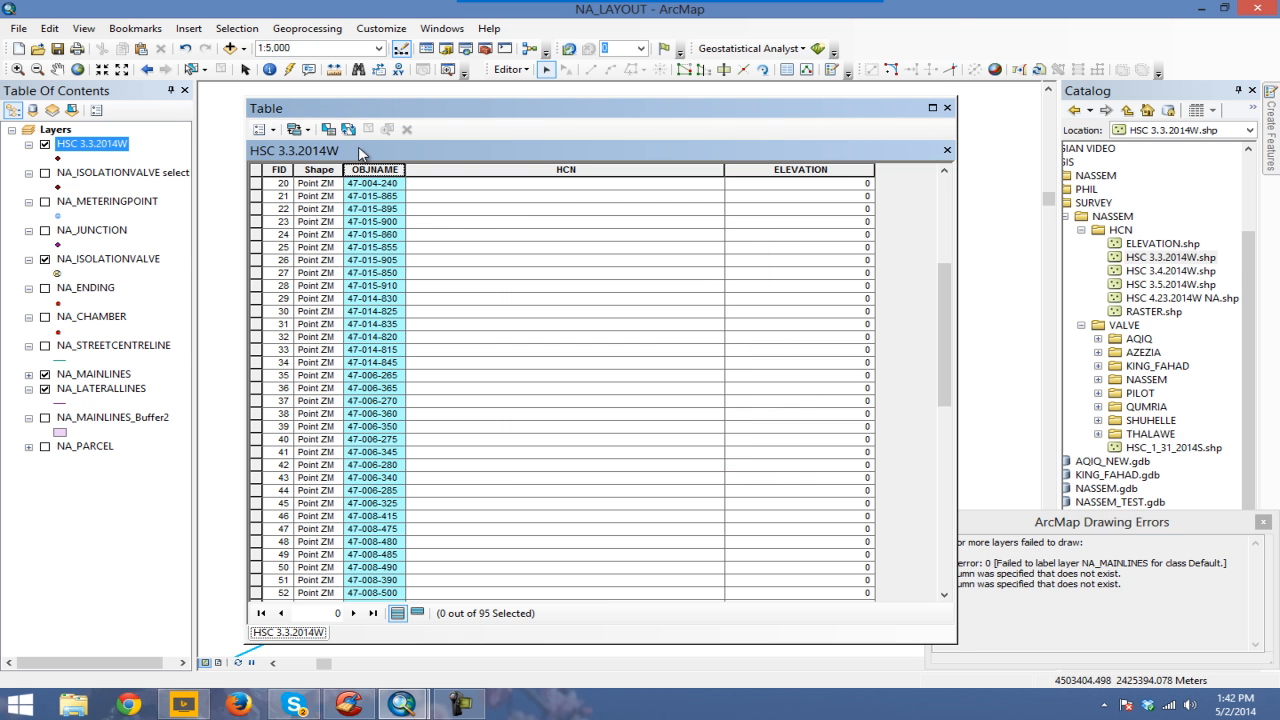
{"action": "right_click", "coordinate": [509, 171]}
{"action": "left_click", "coordinate": [503, 177]}
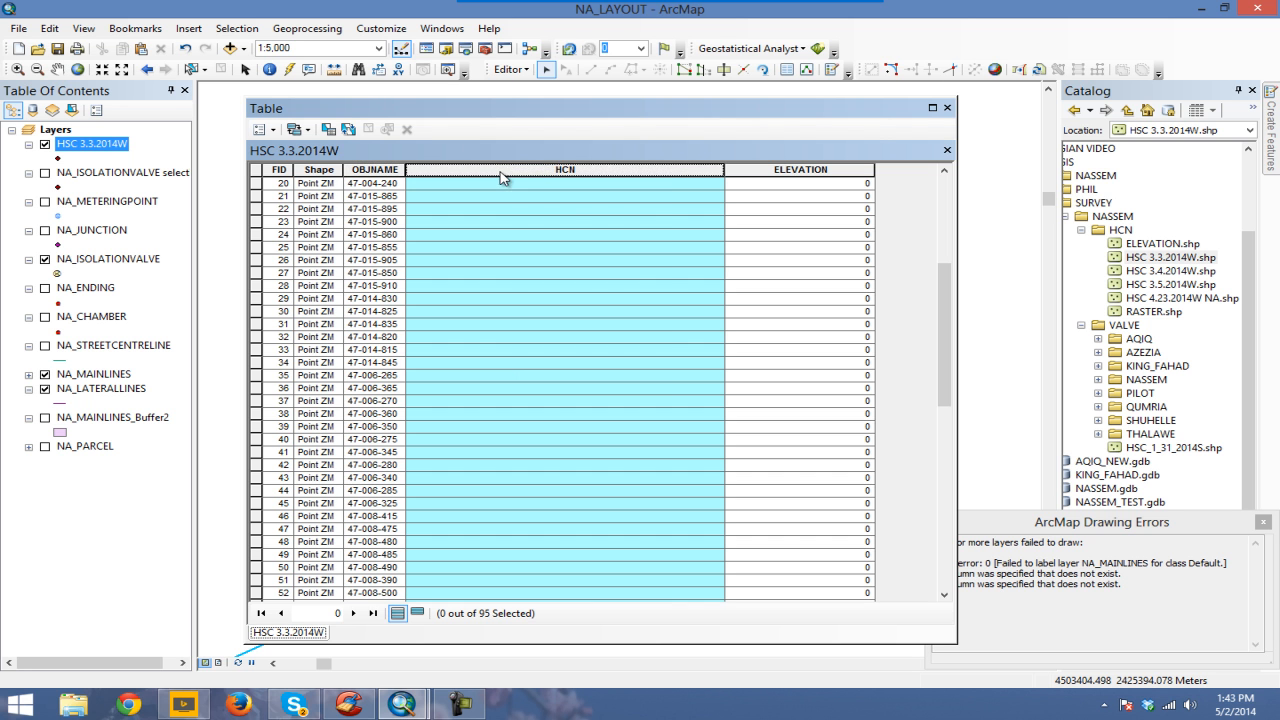
{"action": "right_click", "coordinate": [501, 177]}
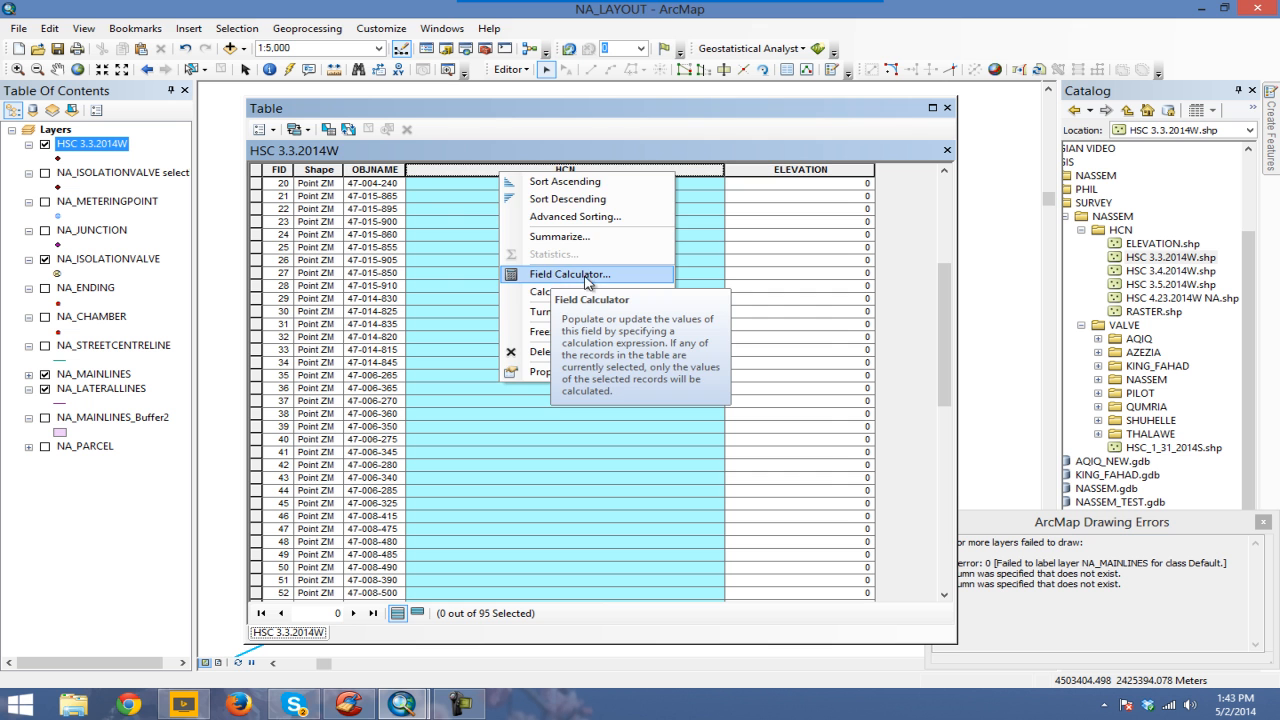
{"action": "left_click", "coordinate": [553, 278]}
{"action": "double_click", "coordinate": [472, 233]}
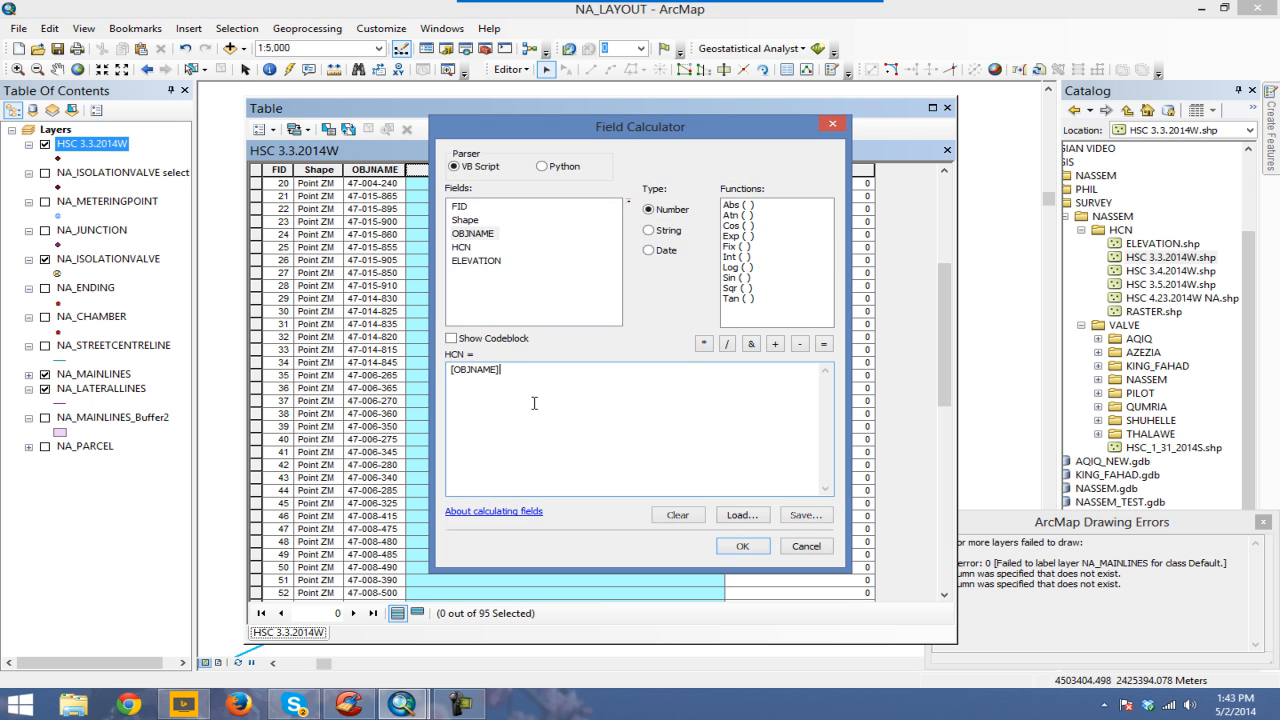
{"action": "left_click", "coordinate": [741, 546]}
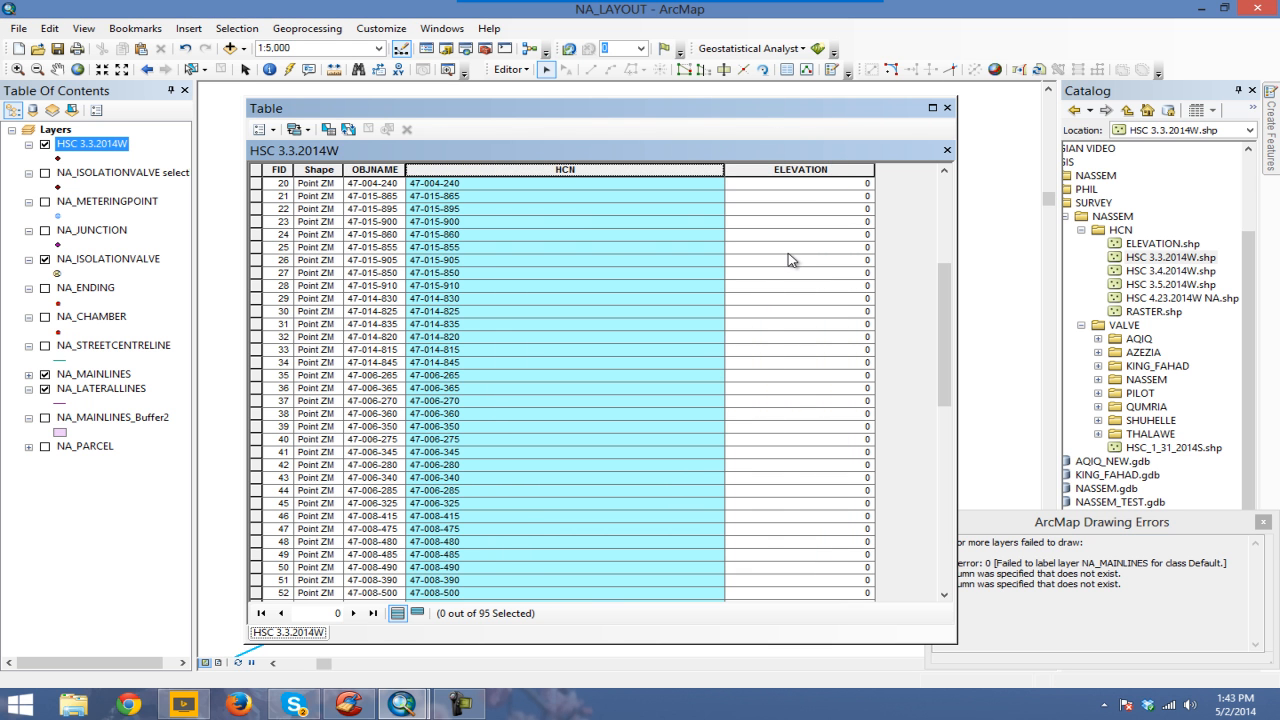
Step: Calculate the ELEVATION field as the Z Coordinate of Point and review the values from the first record
{"action": "left_click", "coordinate": [813, 168]}
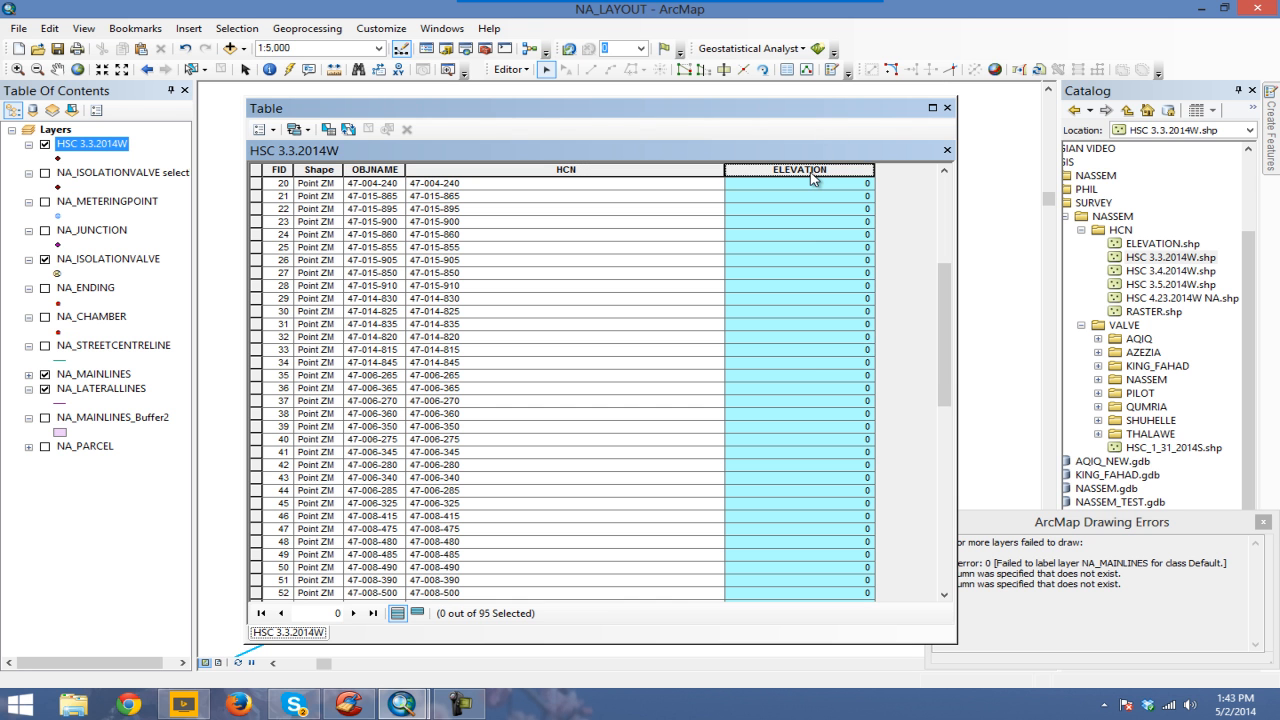
{"action": "right_click", "coordinate": [813, 178]}
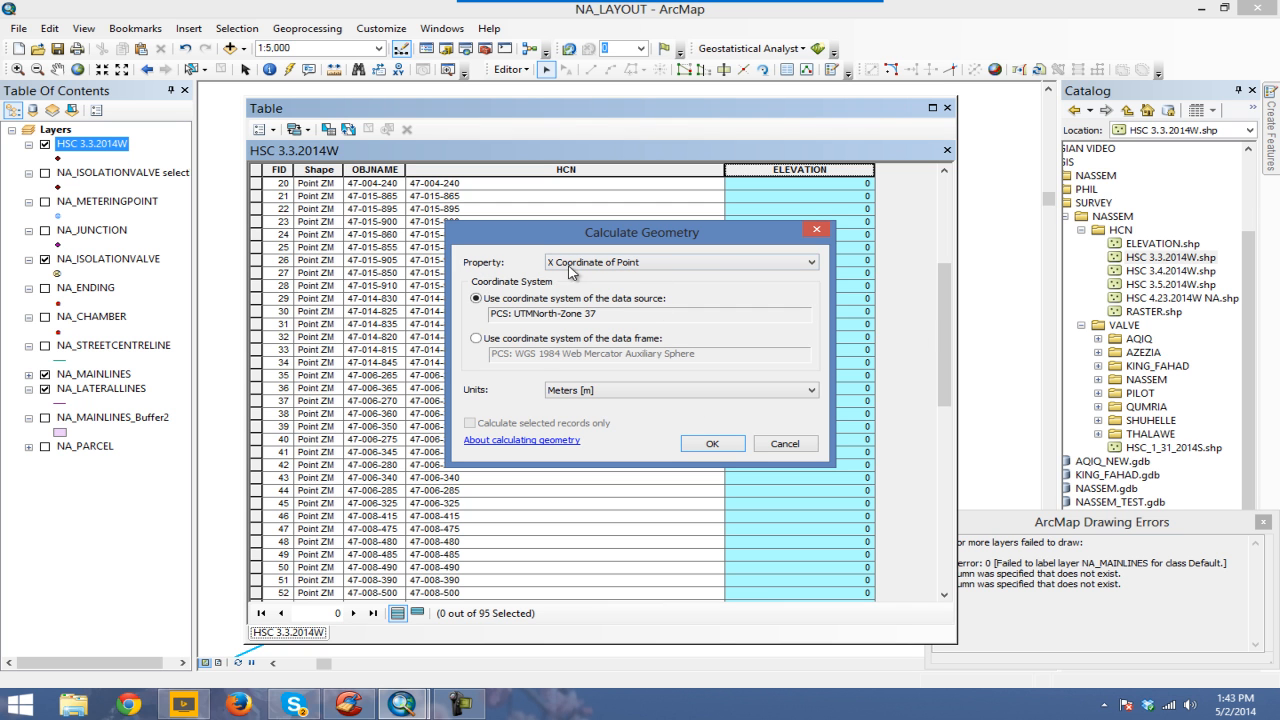
{"action": "left_click", "coordinate": [646, 265]}
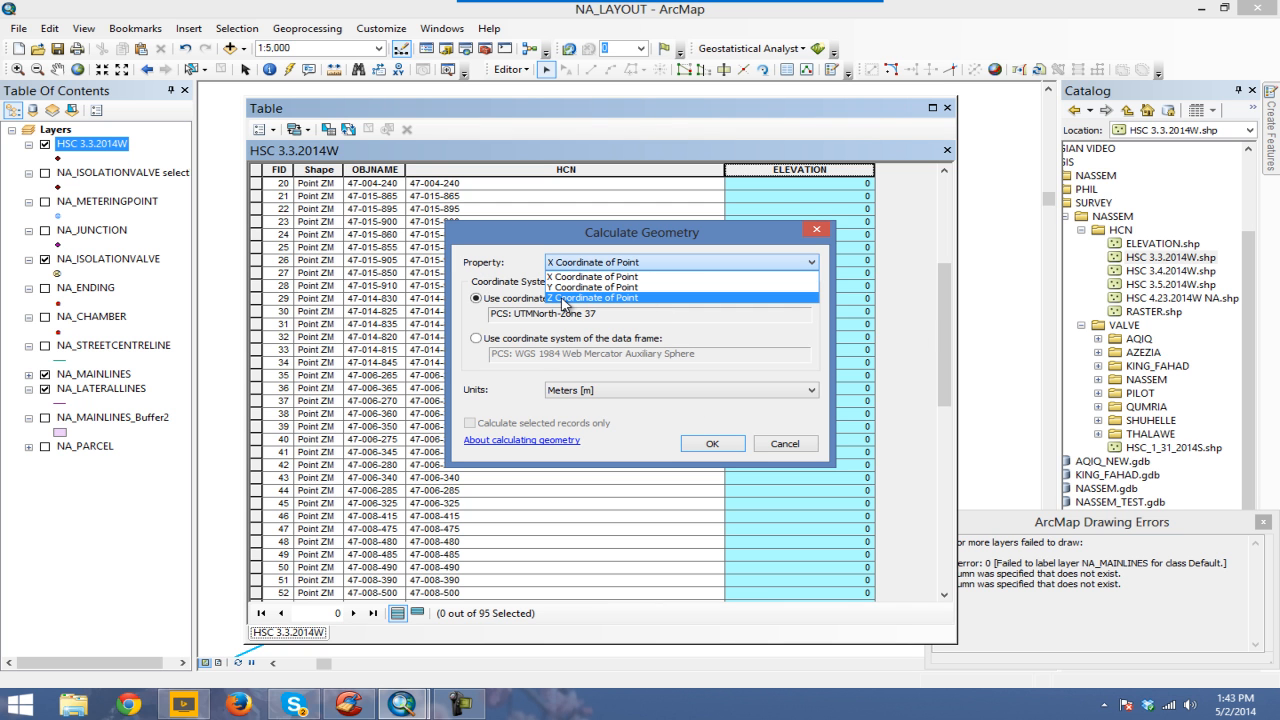
{"action": "left_click", "coordinate": [636, 298]}
{"action": "left_click", "coordinate": [711, 443]}
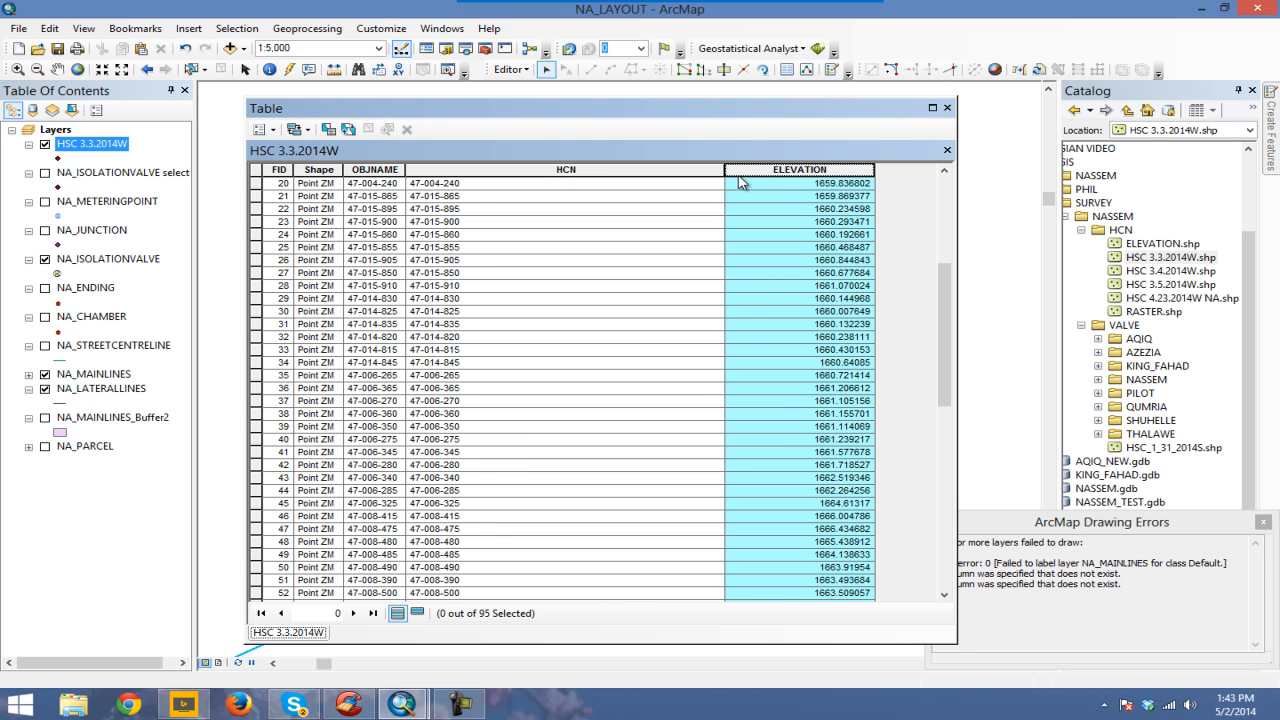
{"action": "left_click_drag", "start_coordinate": [944, 340], "coordinate": [943, 250]}
{"action": "left_click_drag", "start_coordinate": [827, 120], "coordinate": [854, 134]}
Step: Check that an edit session is active, then turn on the NA_METERINGPOINT layer and open its attribute table
{"action": "left_click", "coordinate": [512, 70]}
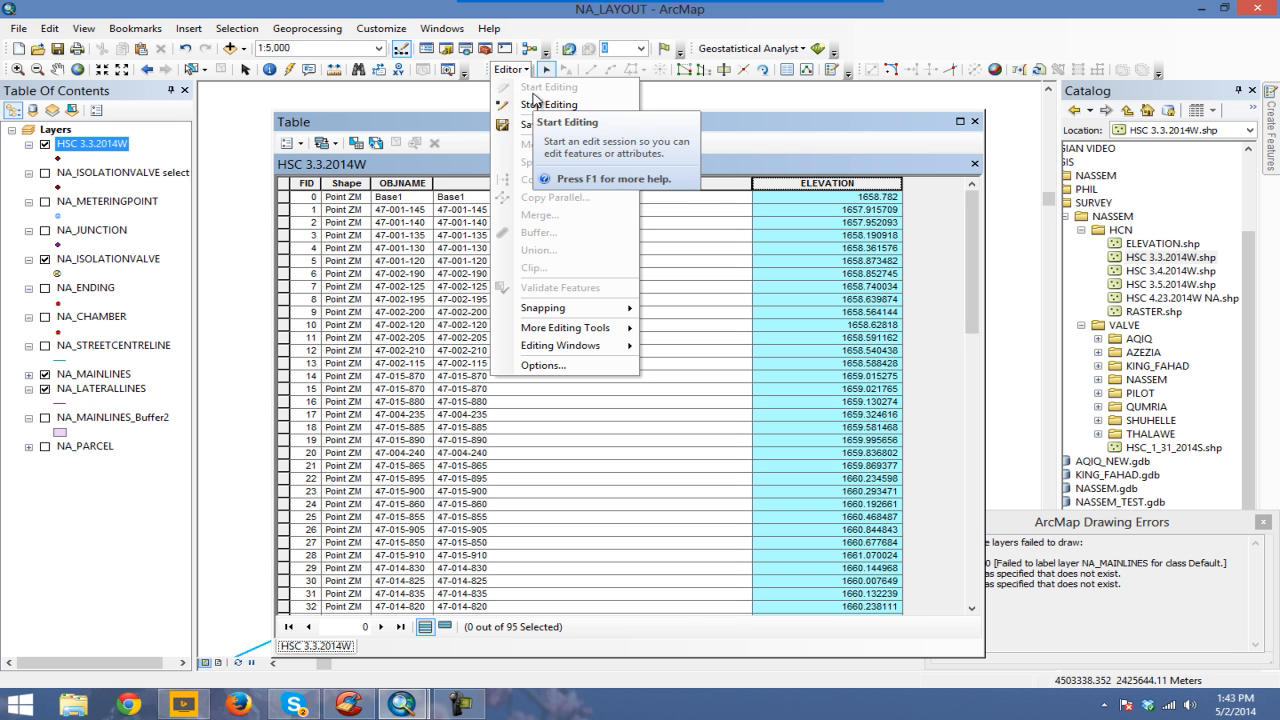
{"action": "left_click", "coordinate": [540, 105]}
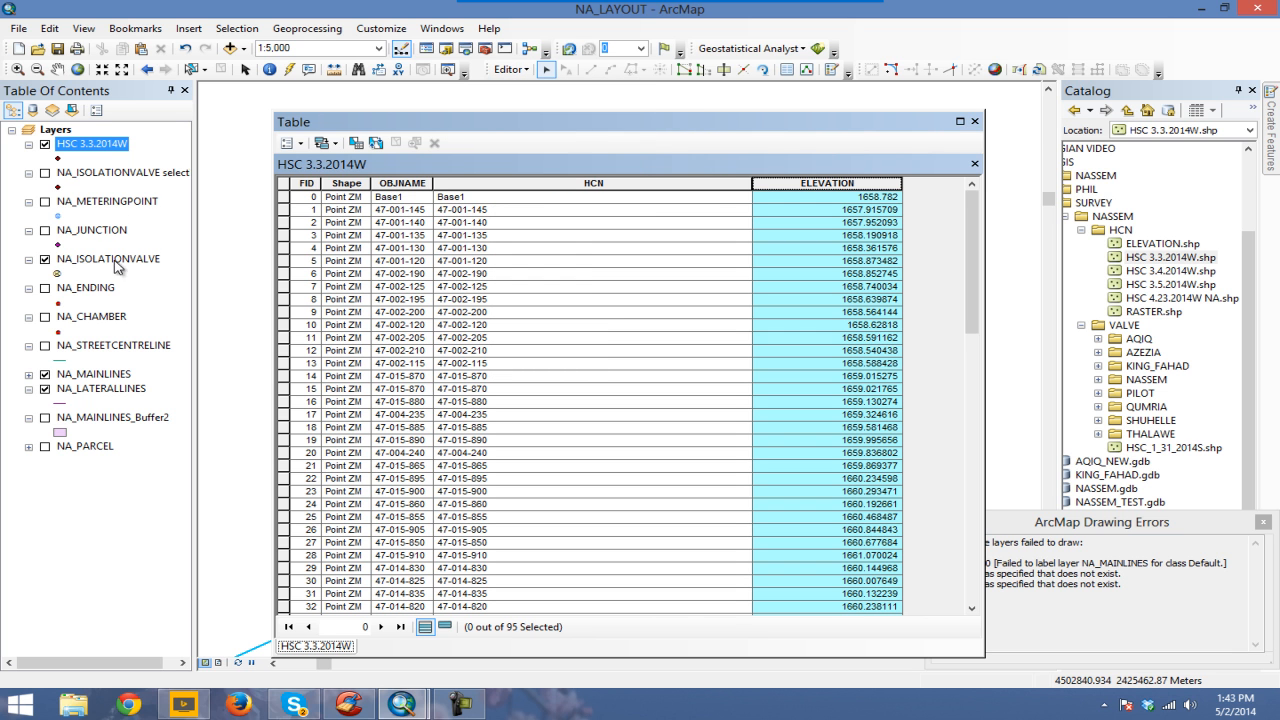
{"action": "left_click", "coordinate": [45, 202]}
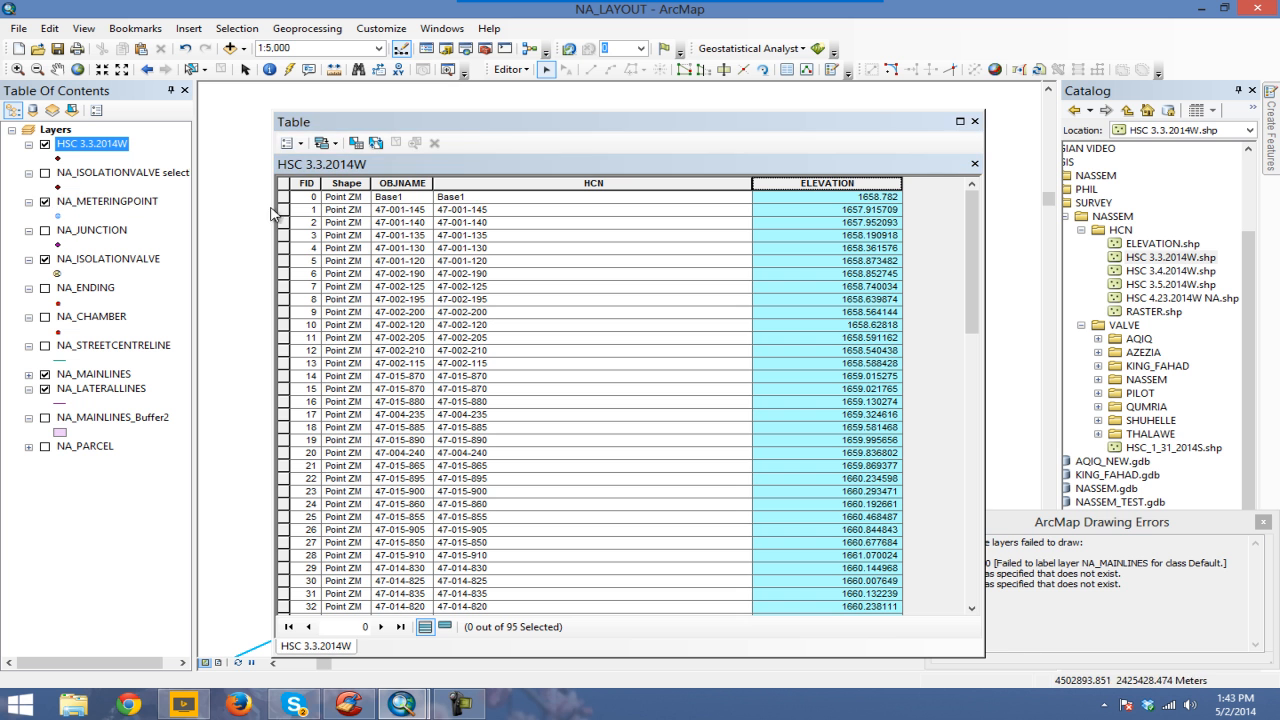
{"action": "left_click_drag", "start_coordinate": [484, 130], "coordinate": [534, 320]}
{"action": "left_click_drag", "start_coordinate": [641, 209], "coordinate": [622, 124]}
{"action": "right_click", "coordinate": [110, 203]}
{"action": "left_click", "coordinate": [178, 251]}
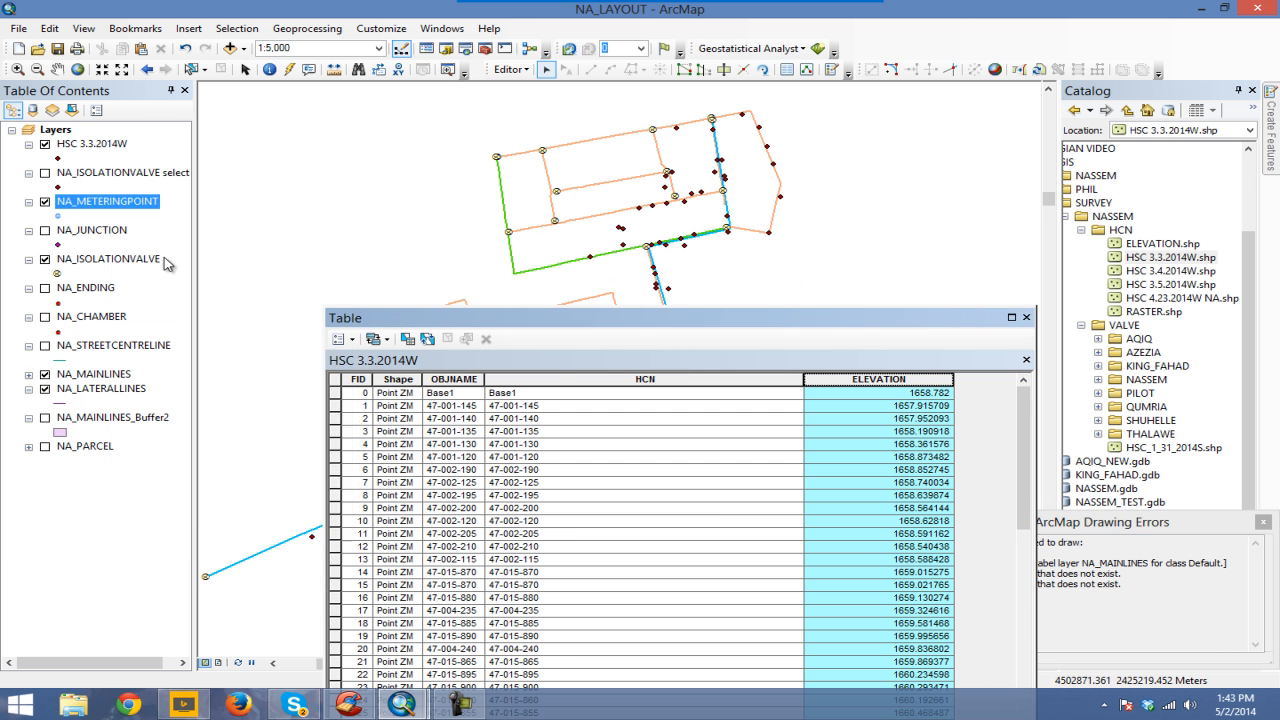
{"action": "left_click_drag", "start_coordinate": [464, 320], "coordinate": [436, 104]}
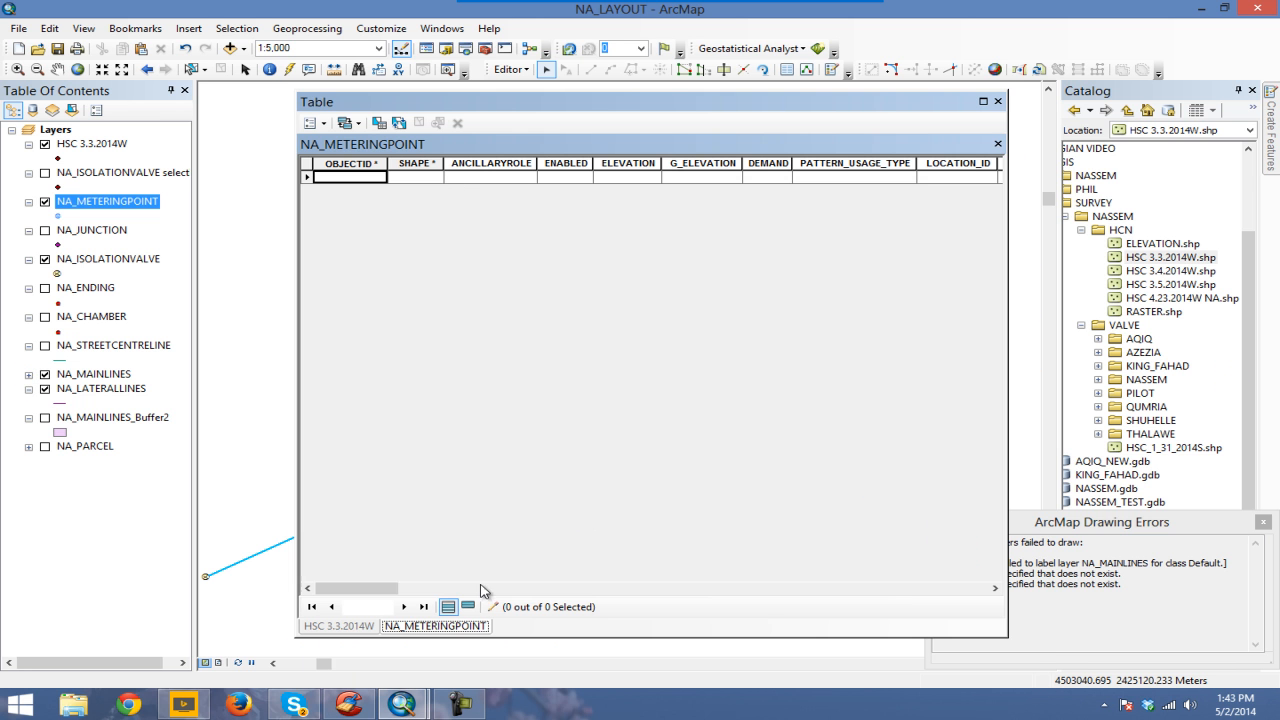
Step: Select all HSC 3.3.2014W records, copy them and paste the points into the NA_METERINGPOINT layer
{"action": "left_click", "coordinate": [341, 627]}
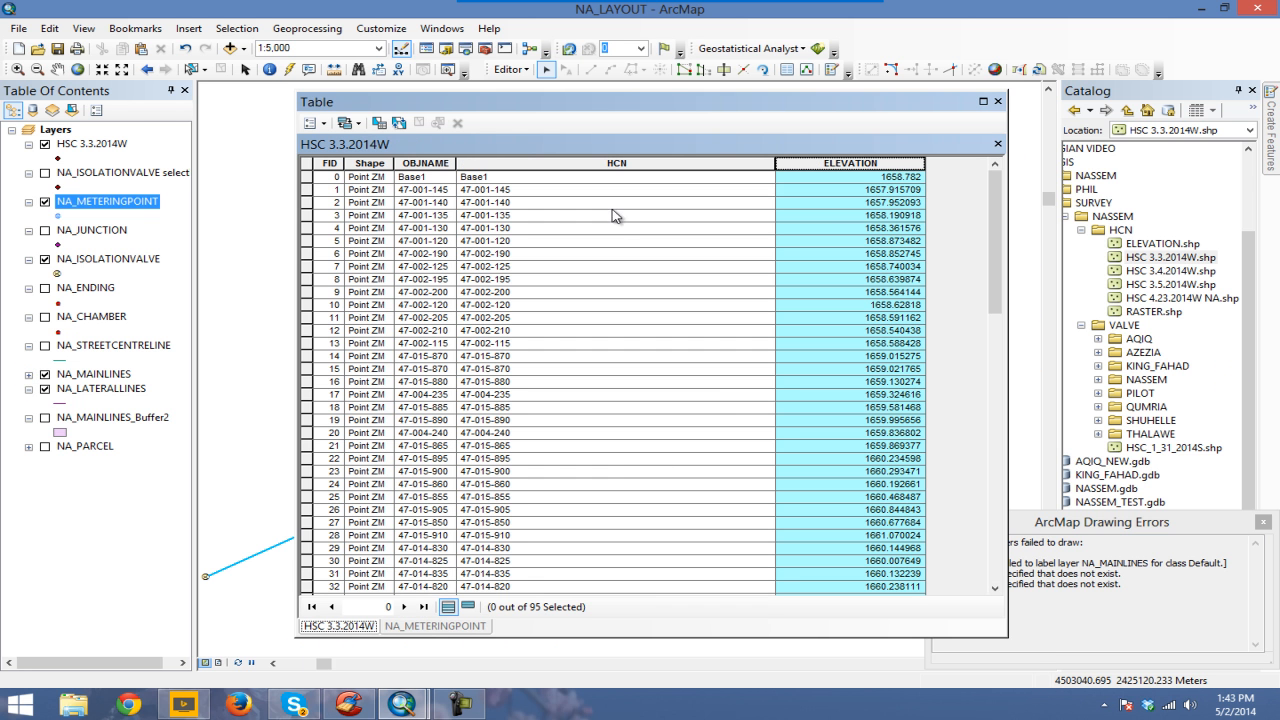
{"action": "left_click", "coordinate": [398, 122]}
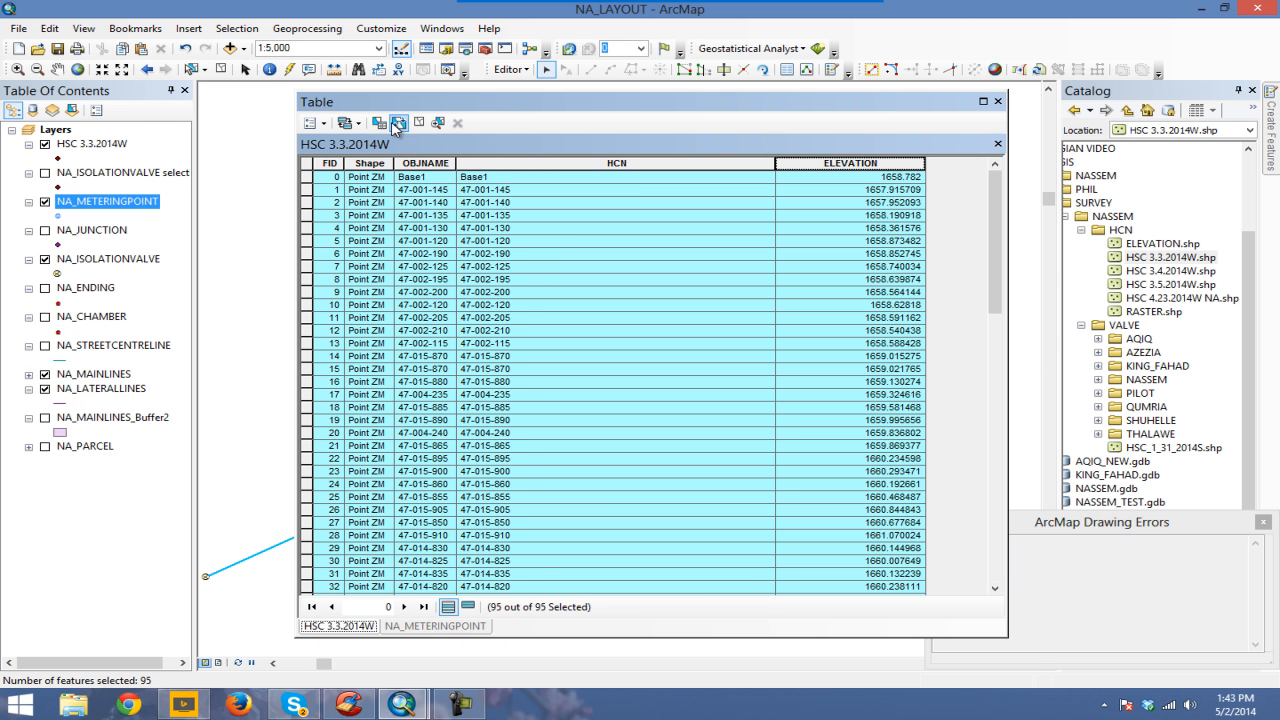
{"action": "left_click", "coordinate": [141, 94]}
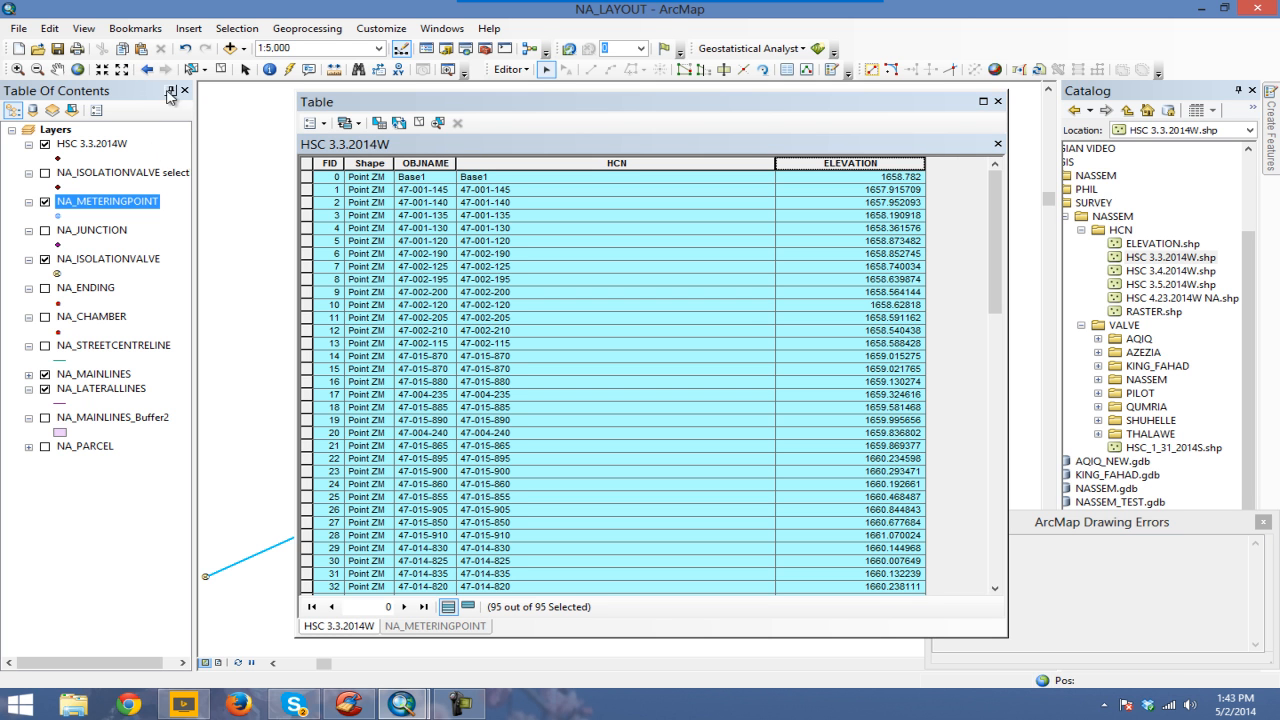
{"action": "left_click", "coordinate": [140, 48]}
{"action": "left_click", "coordinate": [654, 375]}
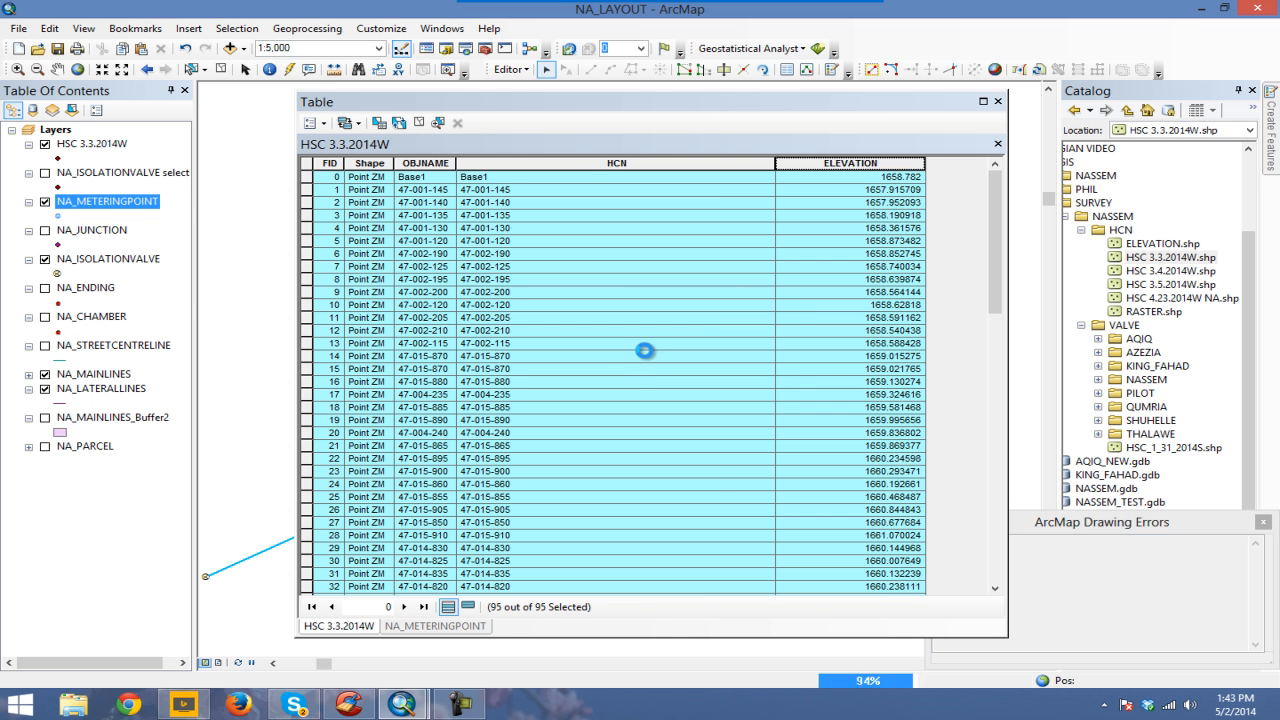
Step: Review the pasted records in the NA_METERINGPOINT attribute table and clear their selection
{"action": "right_click", "coordinate": [113, 208]}
{"action": "left_click", "coordinate": [229, 249]}
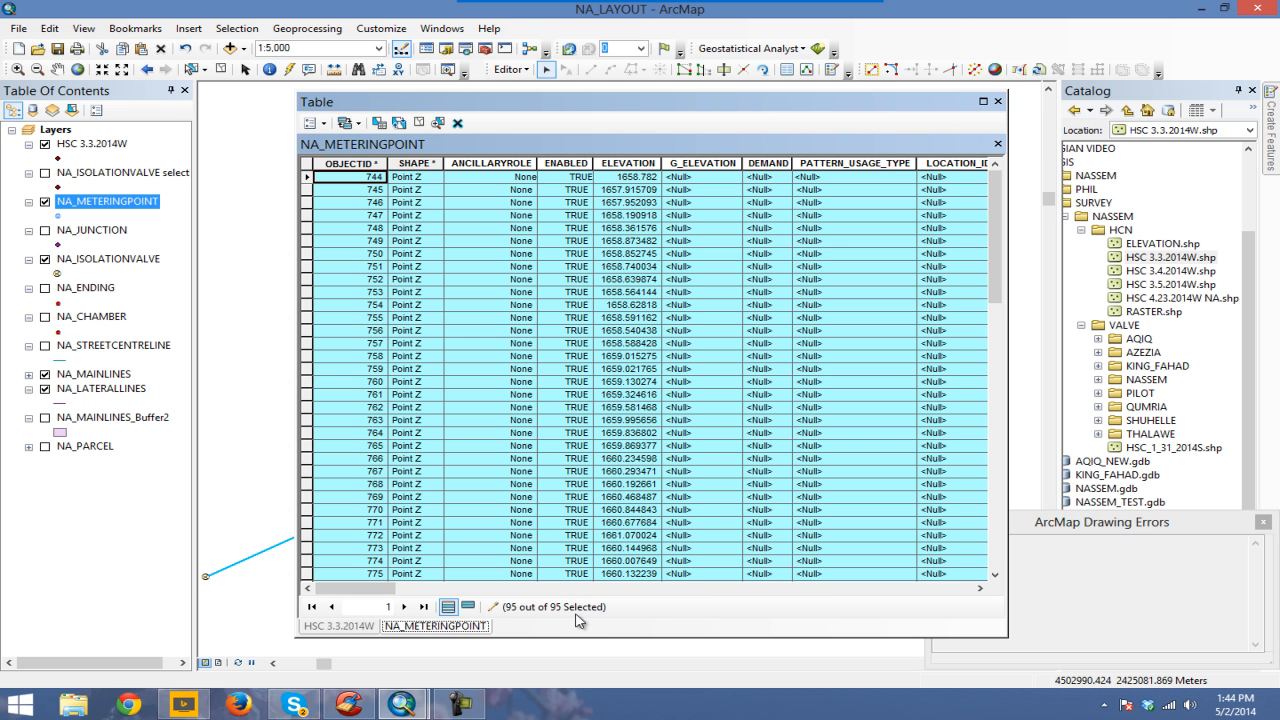
{"action": "left_click_drag", "start_coordinate": [855, 106], "coordinate": [858, 94]}
{"action": "left_click", "coordinate": [421, 111]}
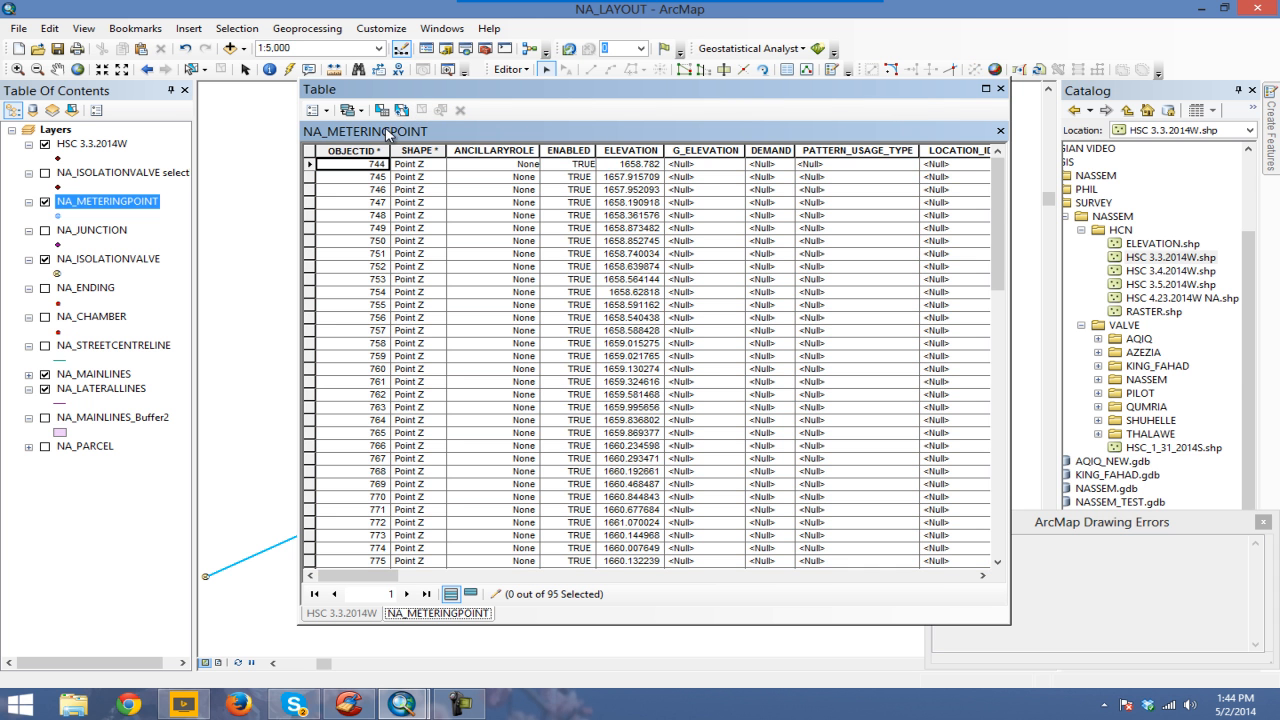
Step: Close the attribute tables and examine the pasted points along the network on the map
{"action": "left_click_drag", "start_coordinate": [895, 95], "coordinate": [859, 123]}
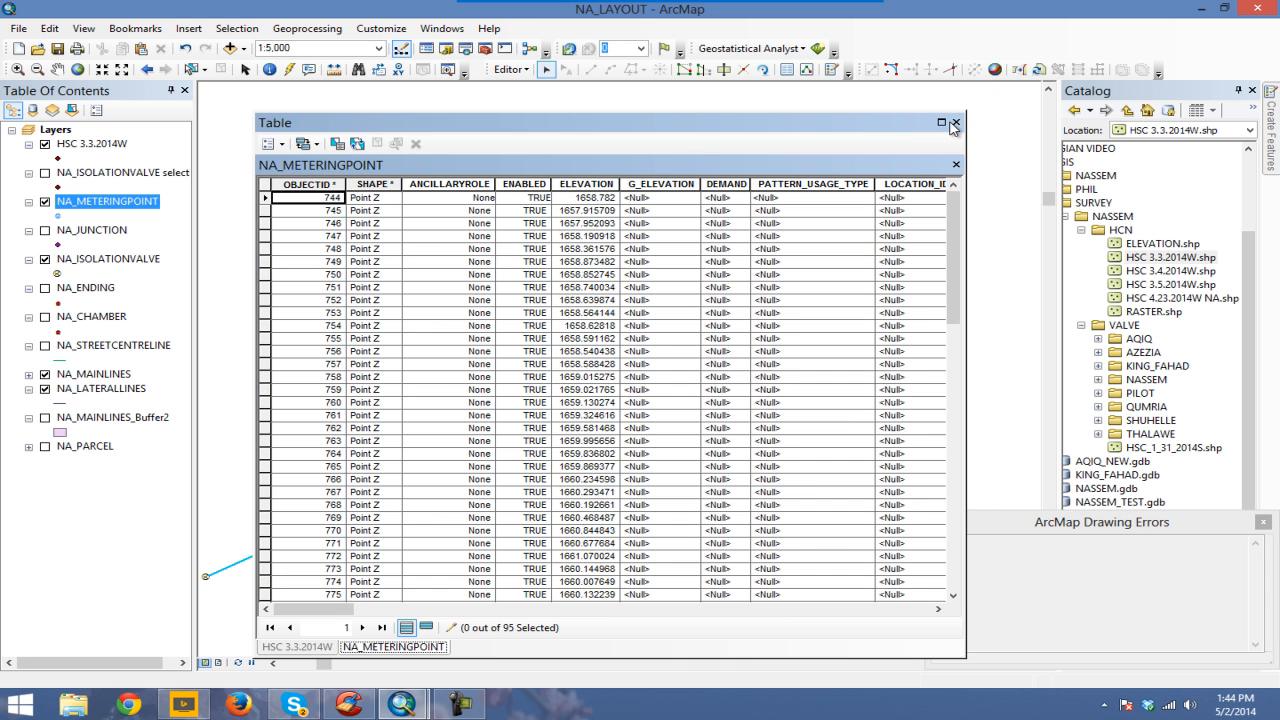
{"action": "left_click", "coordinate": [955, 123]}
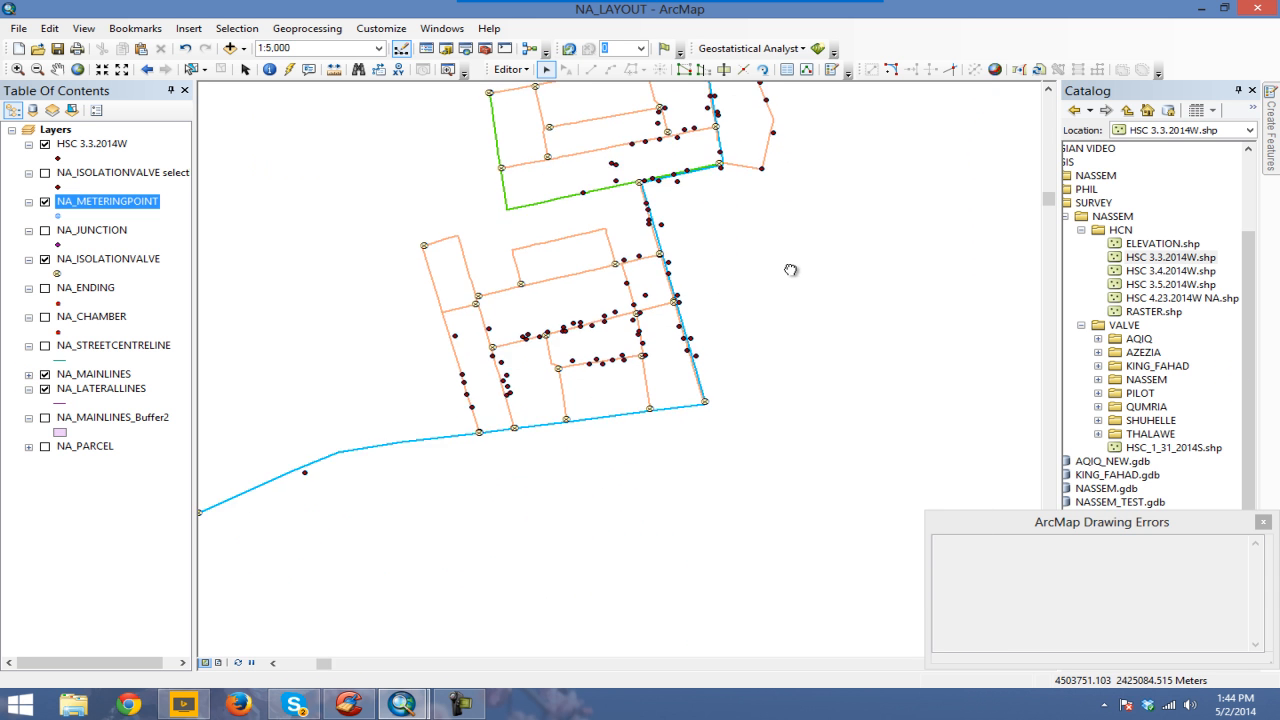
{"action": "left_click_drag", "start_coordinate": [430, 150], "coordinate": [770, 410]}
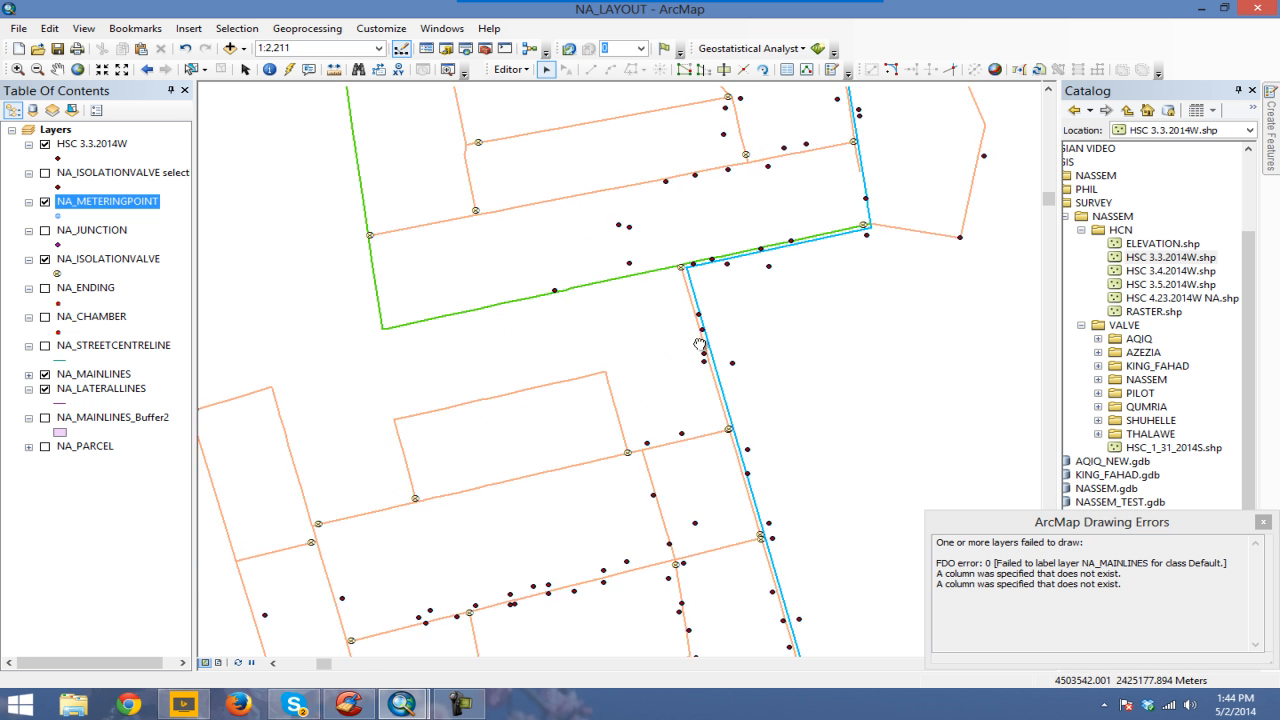
{"action": "scroll", "coordinate": [691, 443], "scroll_direction": "up", "scroll_amount": 5}
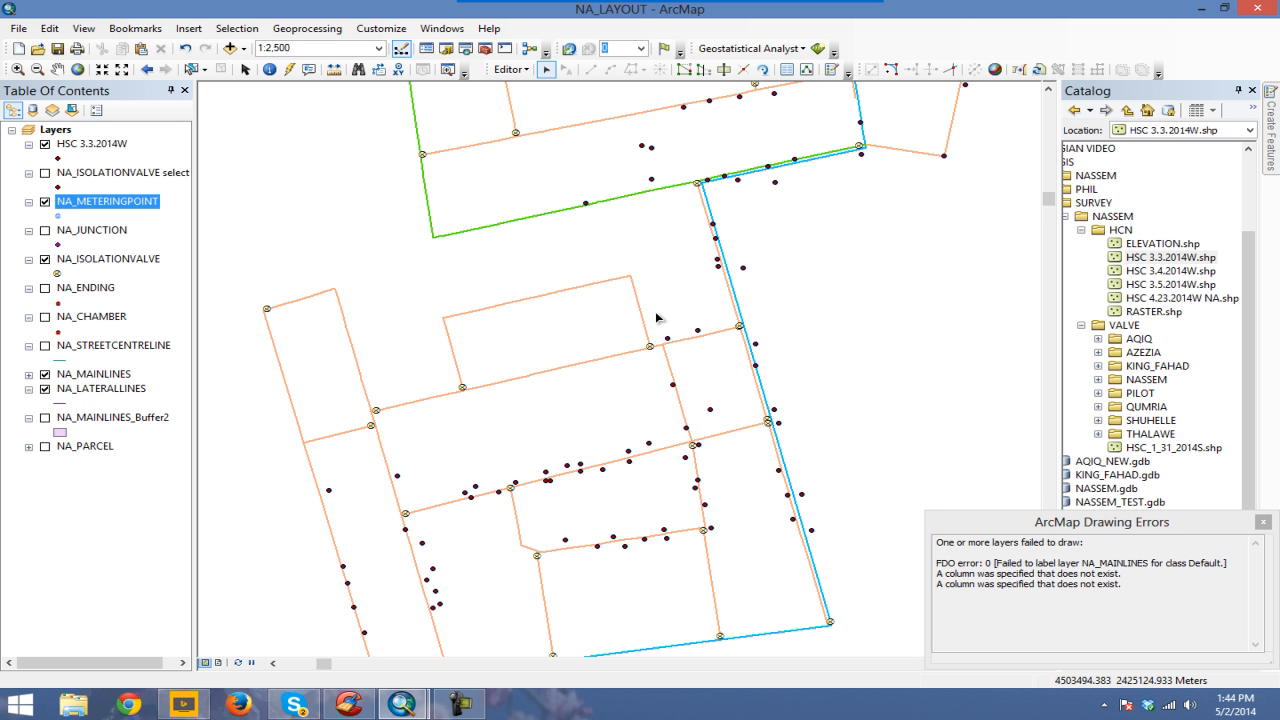
Step: Reopen the NA_METERINGPOINT attribute table, review the ELEVATION and HCN fields, and widen the HCN column
{"action": "right_click", "coordinate": [140, 214]}
{"action": "left_click", "coordinate": [180, 254]}
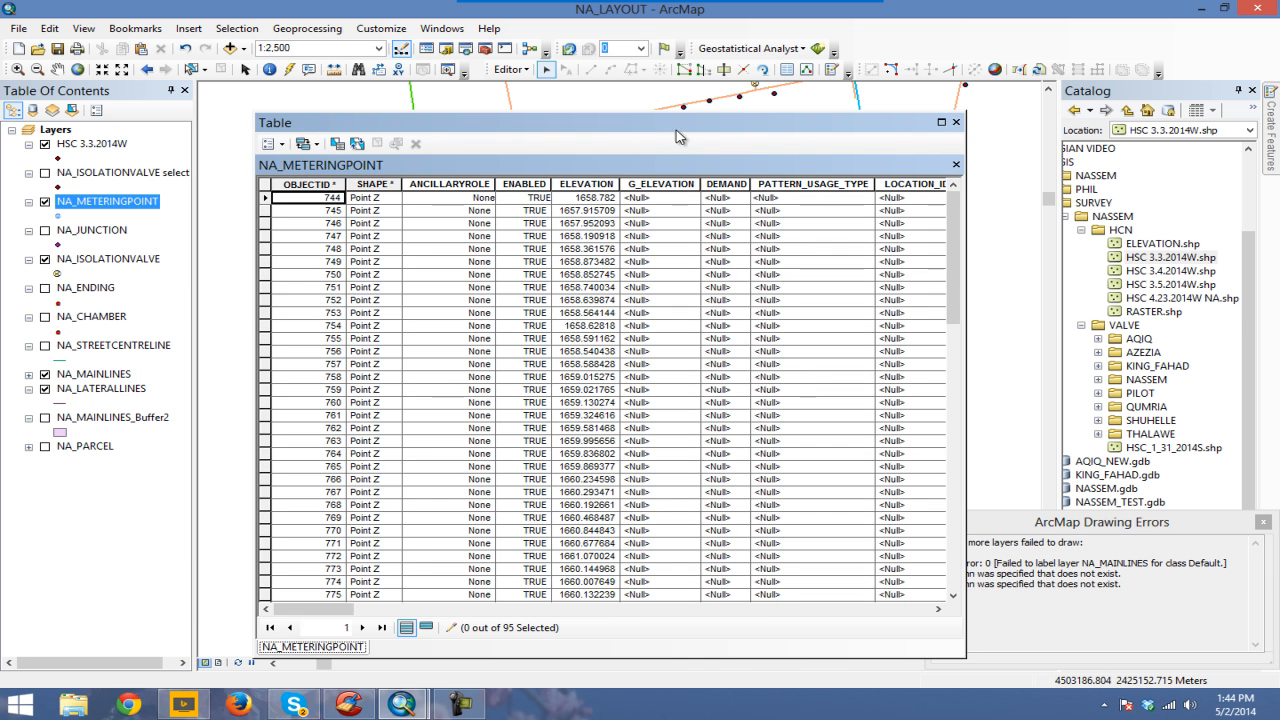
{"action": "left_click_drag", "start_coordinate": [676, 137], "coordinate": [580, 66]}
{"action": "left_click", "coordinate": [494, 116]}
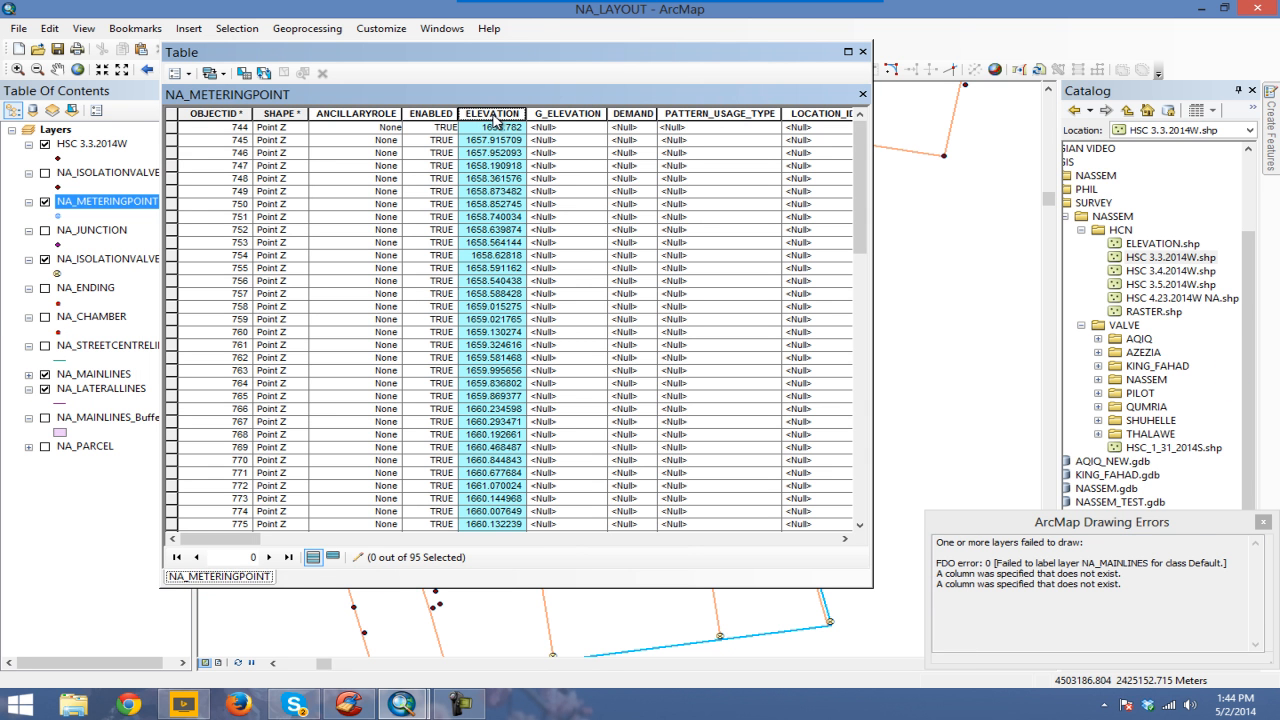
{"action": "left_click_drag", "start_coordinate": [232, 543], "coordinate": [455, 543]}
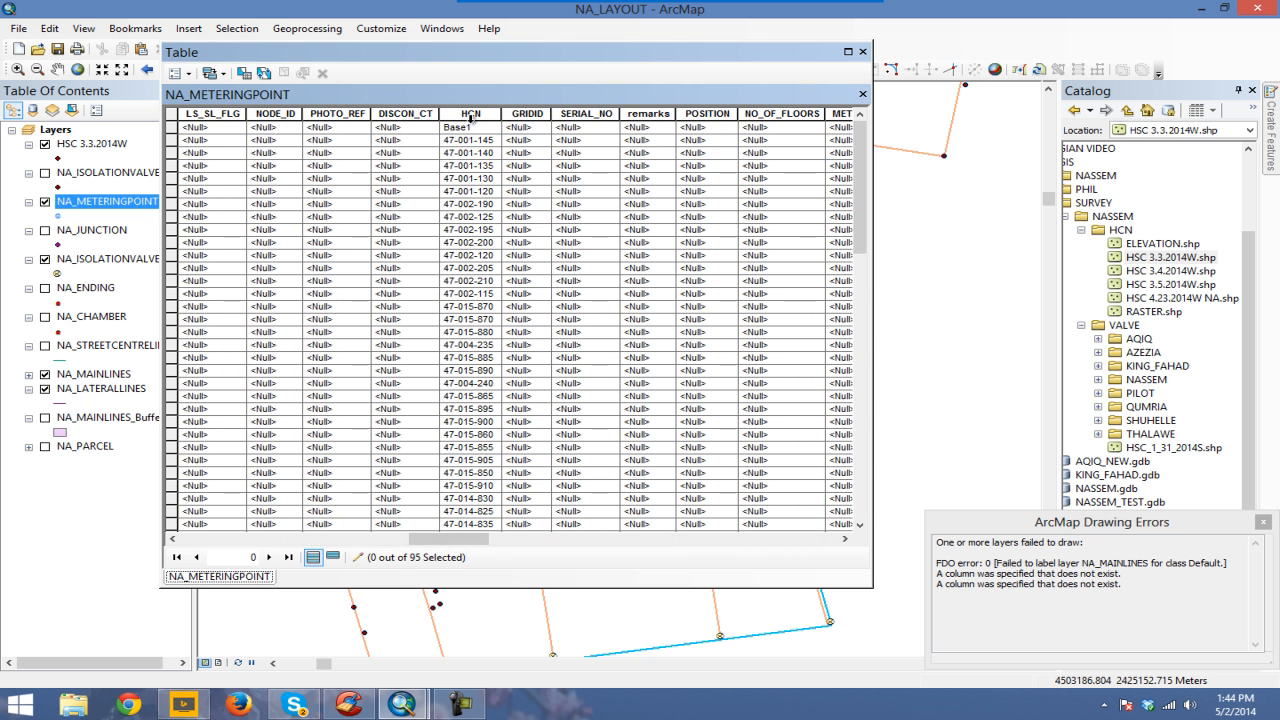
{"action": "left_click", "coordinate": [488, 116]}
{"action": "left_click_drag", "start_coordinate": [501, 116], "coordinate": [540, 116]}
Step: Open the HSC 3.3.2014W attribute table, compare its HCN and ELEVATION fields with the pasted records, and close the tables
{"action": "left_click", "coordinate": [99, 146]}
{"action": "right_click", "coordinate": [100, 148]}
{"action": "left_click", "coordinate": [150, 191]}
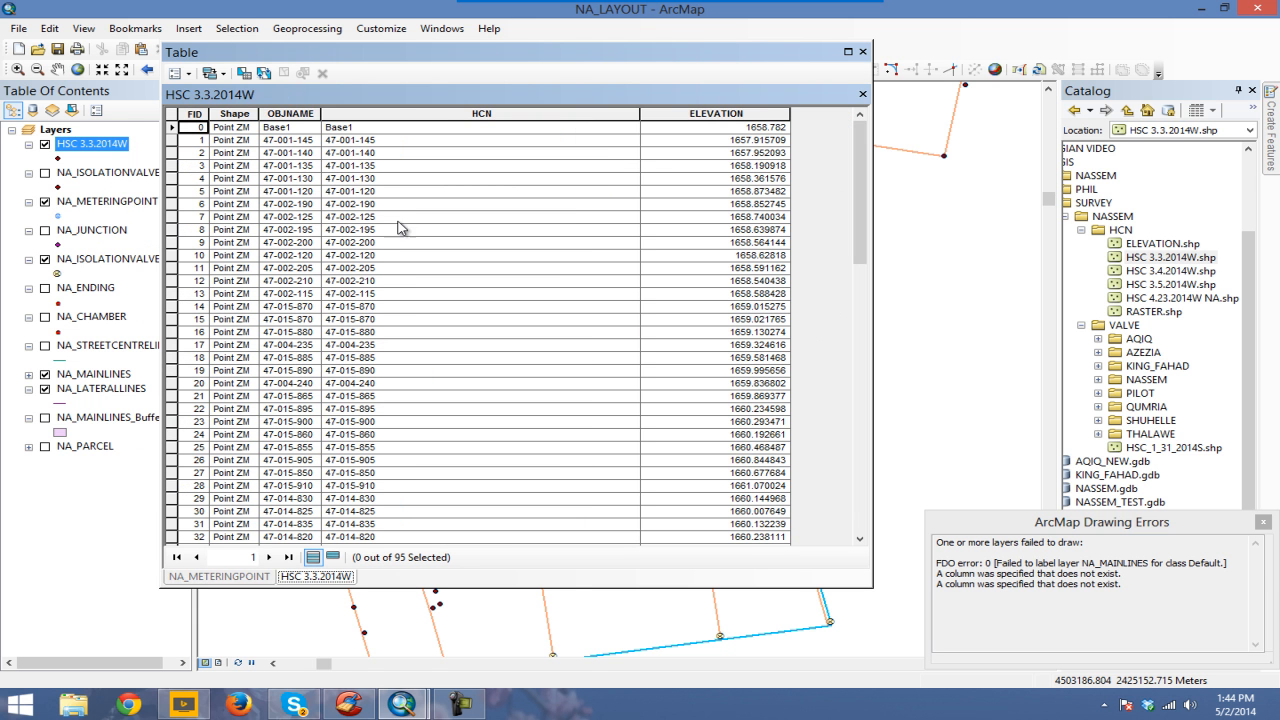
{"action": "left_click", "coordinate": [472, 116]}
{"action": "left_click", "coordinate": [758, 118]}
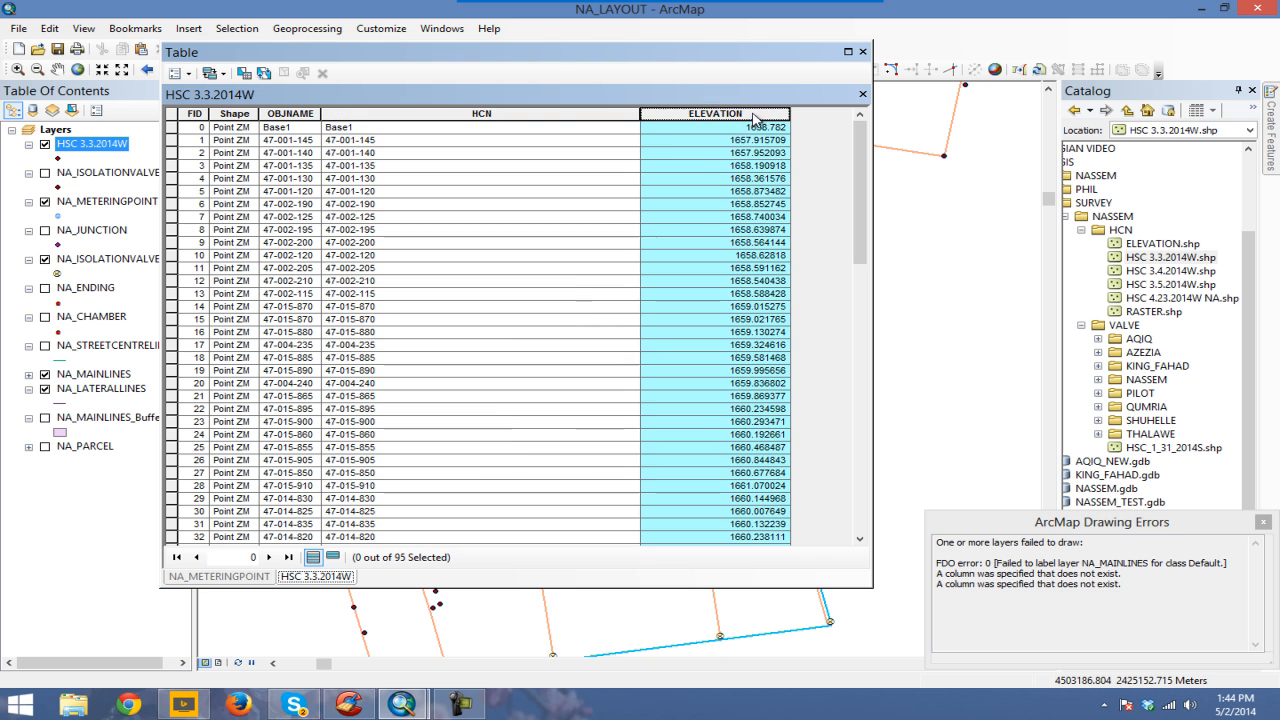
{"action": "left_click", "coordinate": [505, 116]}
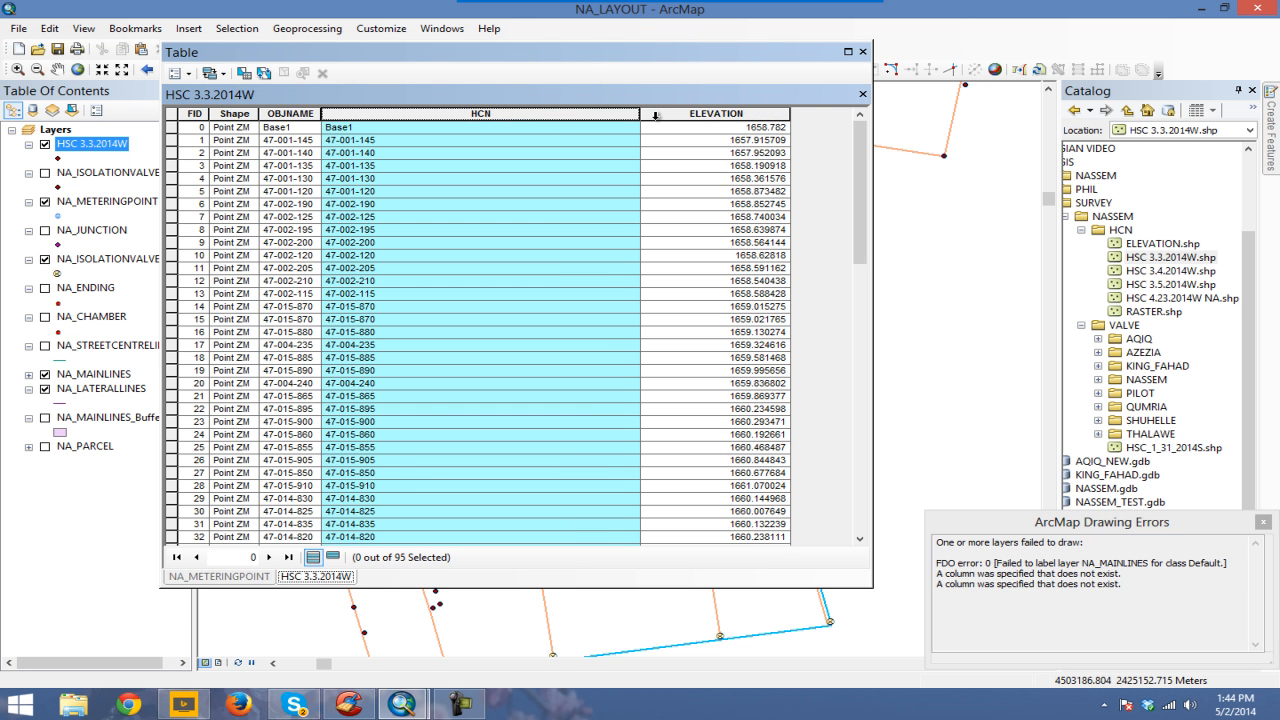
{"action": "left_click", "coordinate": [655, 116]}
{"action": "left_click", "coordinate": [614, 117]}
{"action": "left_click", "coordinate": [700, 115]}
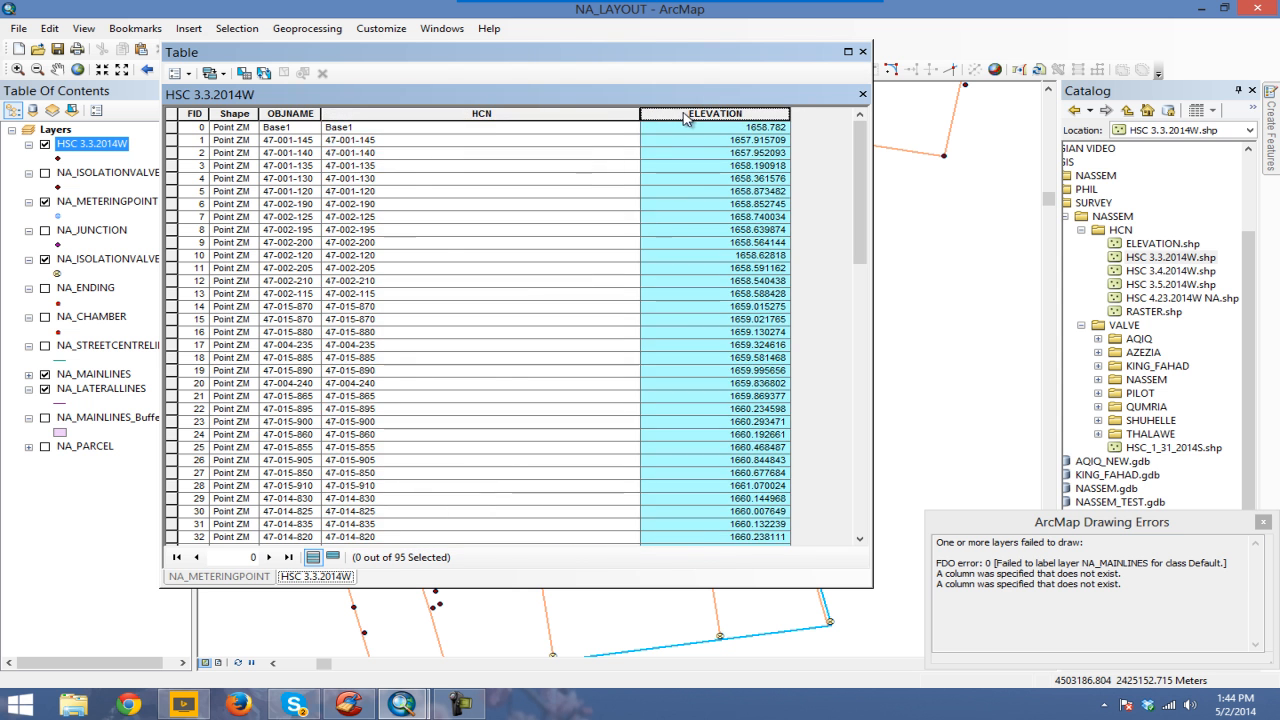
{"action": "left_click", "coordinate": [863, 51]}
Step: Reopen the NA_METERINGPOINT attribute table and move the HCN column in front of OBJECTID
{"action": "left_click", "coordinate": [108, 203], "text": "ctrl"}
{"action": "right_click", "coordinate": [108, 203]}
{"action": "left_click", "coordinate": [172, 247]}
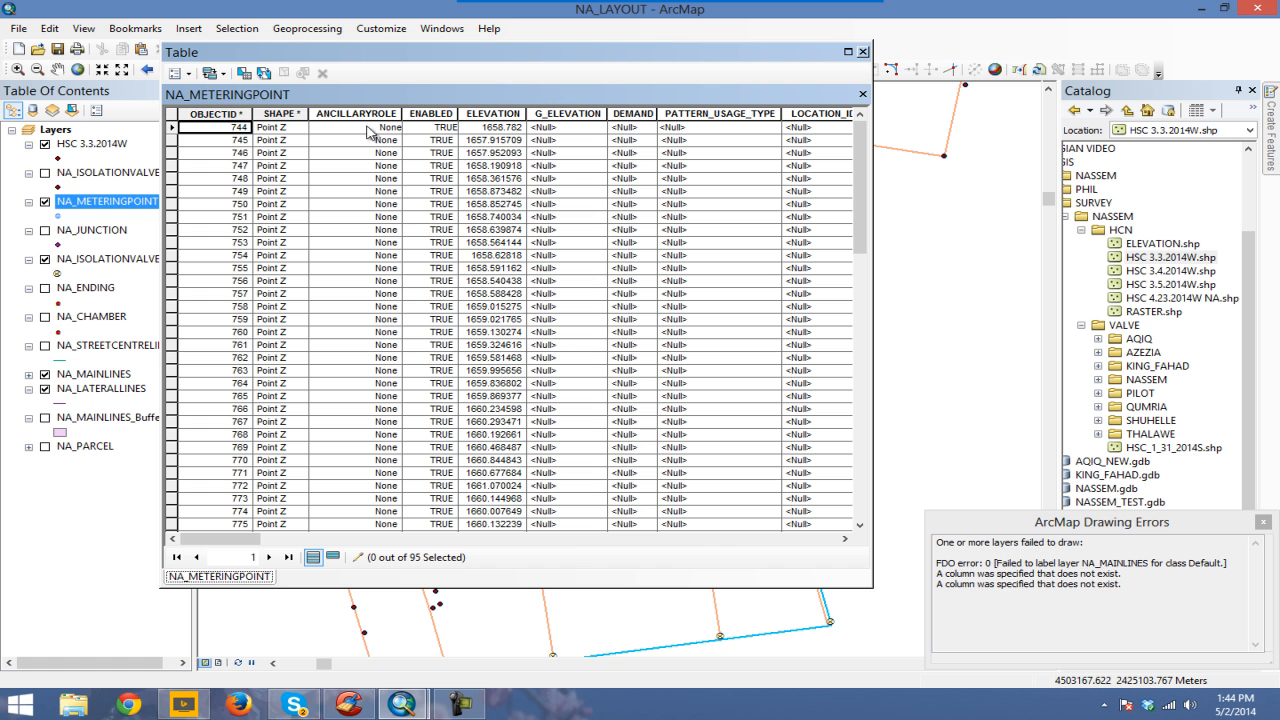
{"action": "left_click", "coordinate": [501, 112]}
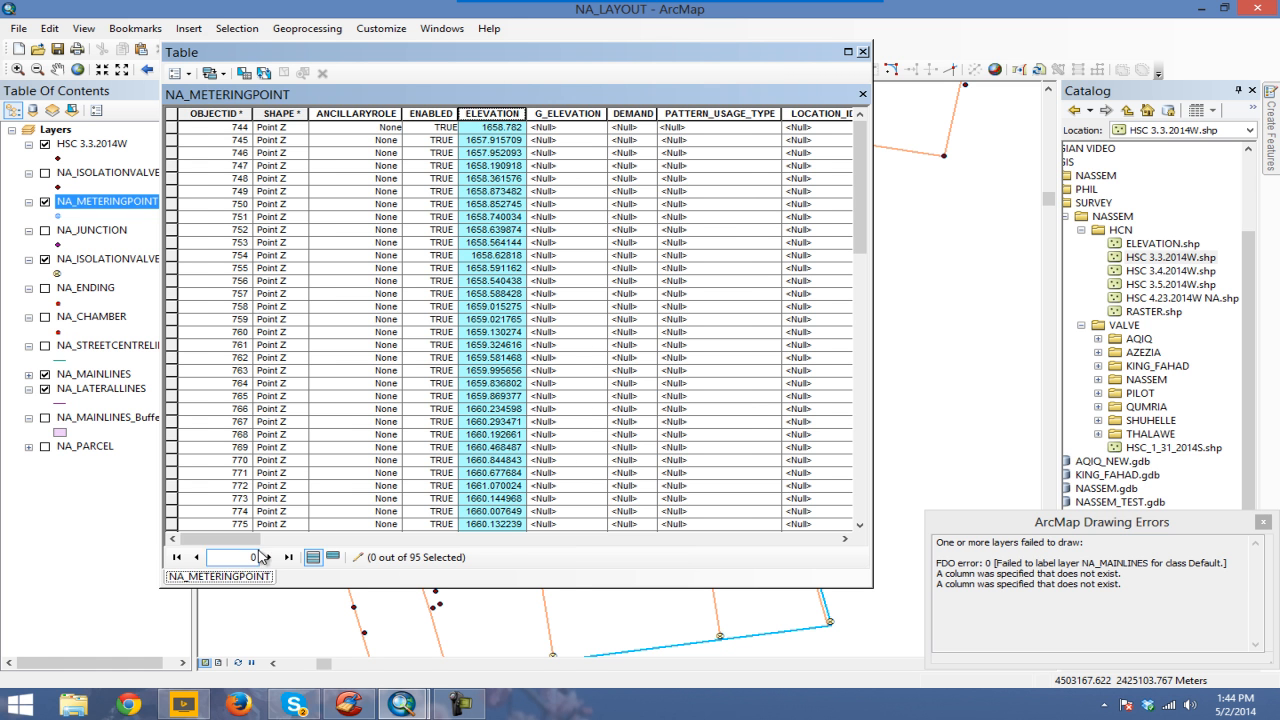
{"action": "left_click_drag", "start_coordinate": [238, 540], "coordinate": [462, 557]}
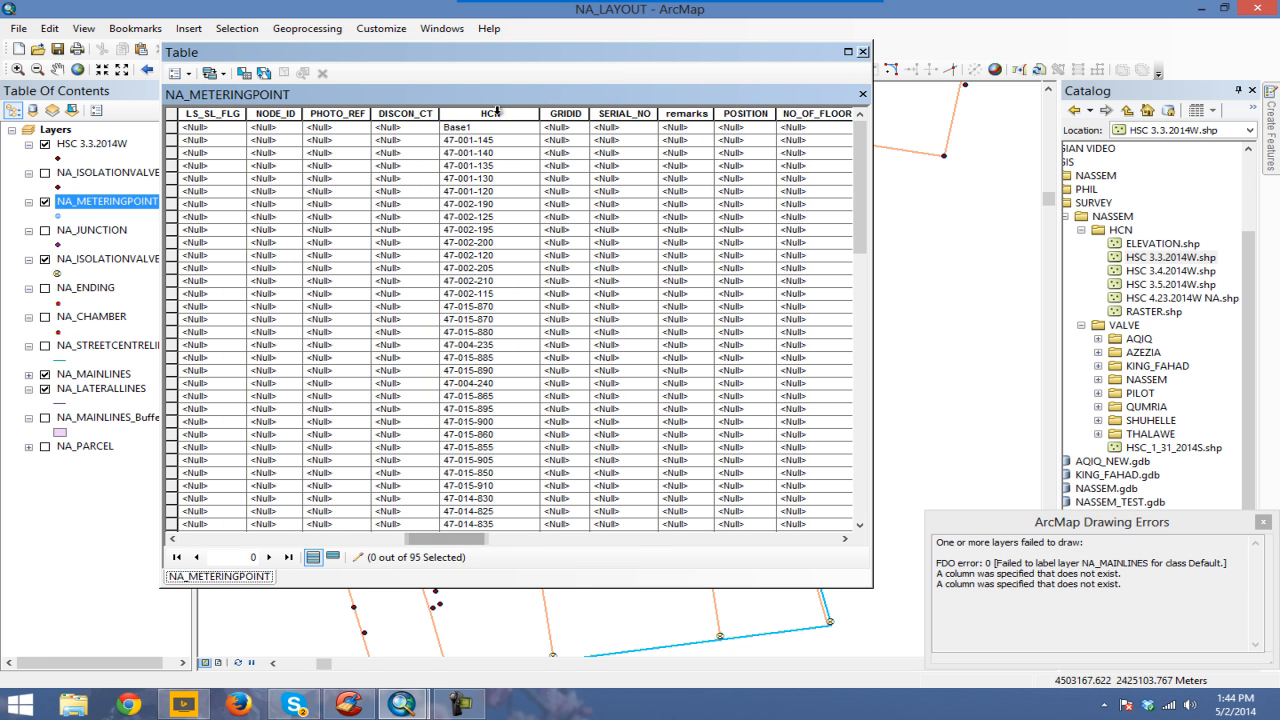
{"action": "left_click", "coordinate": [503, 113]}
{"action": "left_click_drag", "start_coordinate": [530, 121], "coordinate": [173, 120]}
{"action": "left_click_drag", "start_coordinate": [724, 58], "coordinate": [784, 146]}
{"action": "left_click", "coordinate": [330, 367]}
{"action": "left_click", "coordinate": [292, 214]}
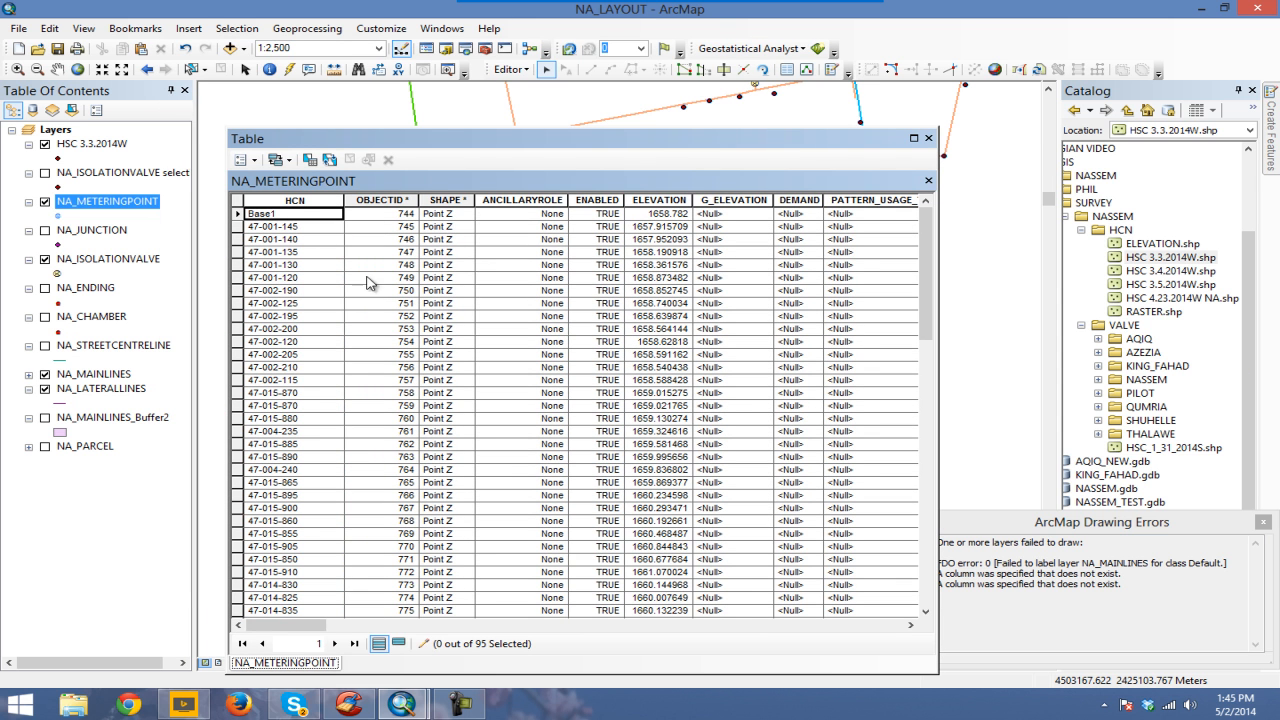
Step: Delete the Base1 record from the NA_METERINGPOINT table
{"action": "left_click", "coordinate": [238, 216]}
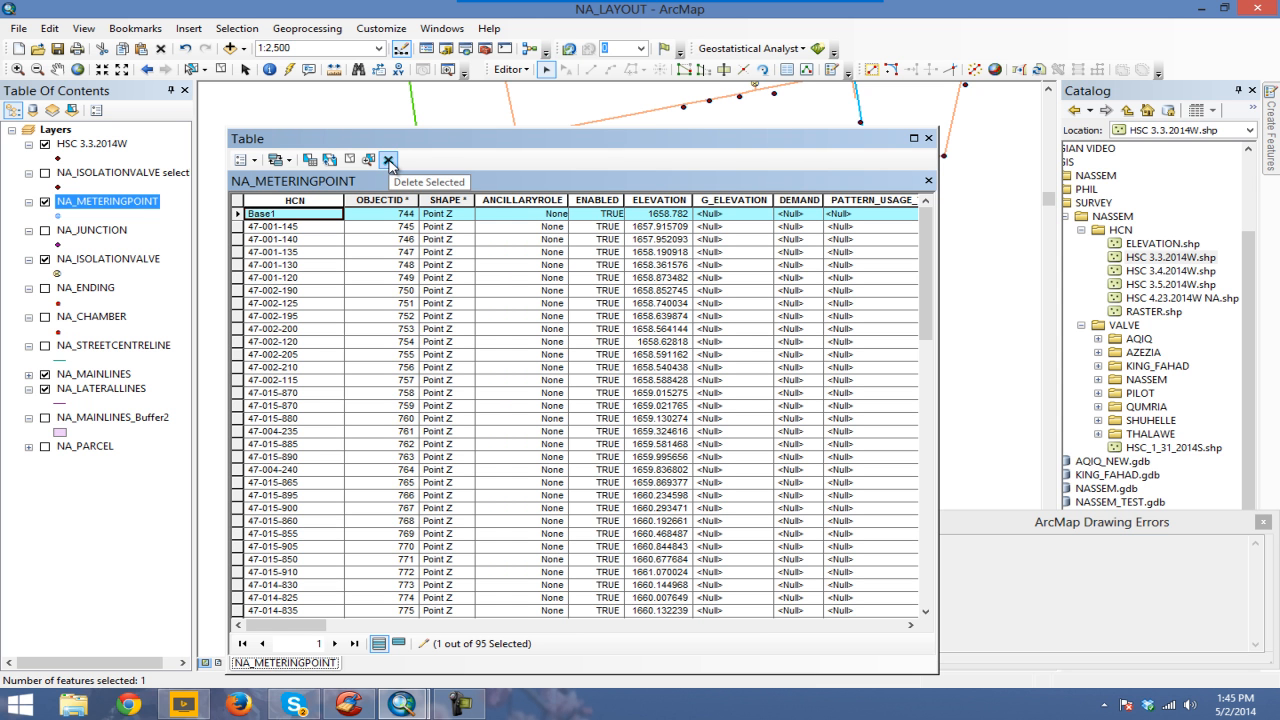
{"action": "left_click", "coordinate": [389, 161]}
{"action": "left_click_drag", "start_coordinate": [744, 142], "coordinate": [776, 65]}
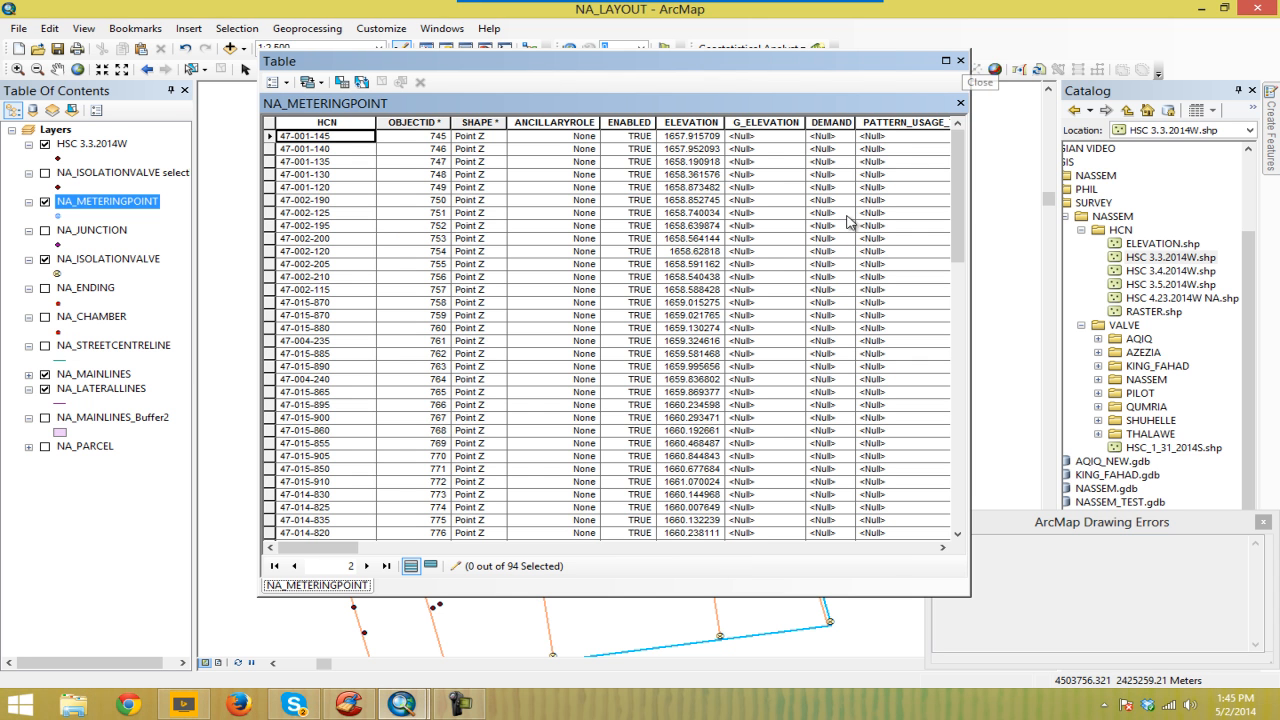
Step: Check the empty LOCATION_ID field of NA_METERINGPOINT, then examine the LOCATION_ID and DISTRICT values in the NA_ISOLATIONVALVE attribute table
{"action": "left_click_drag", "start_coordinate": [350, 557], "coordinate": [405, 561]}
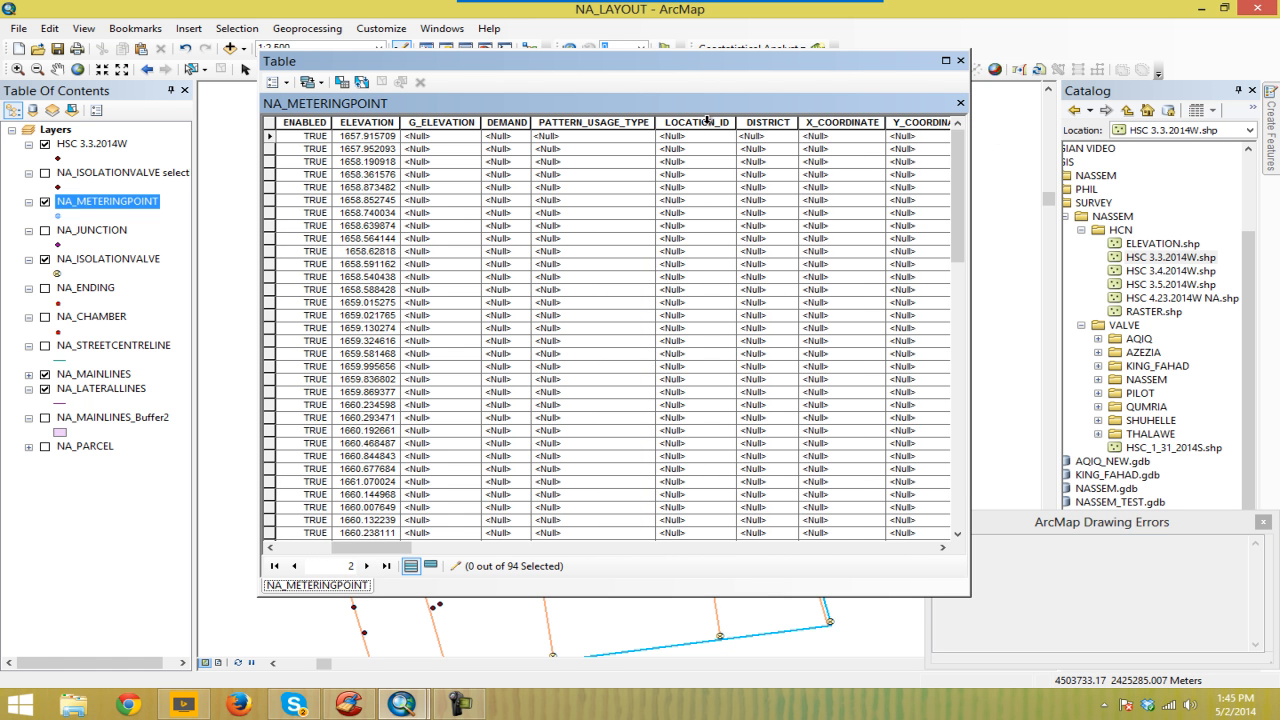
{"action": "left_click_drag", "start_coordinate": [688, 64], "coordinate": [662, 85]}
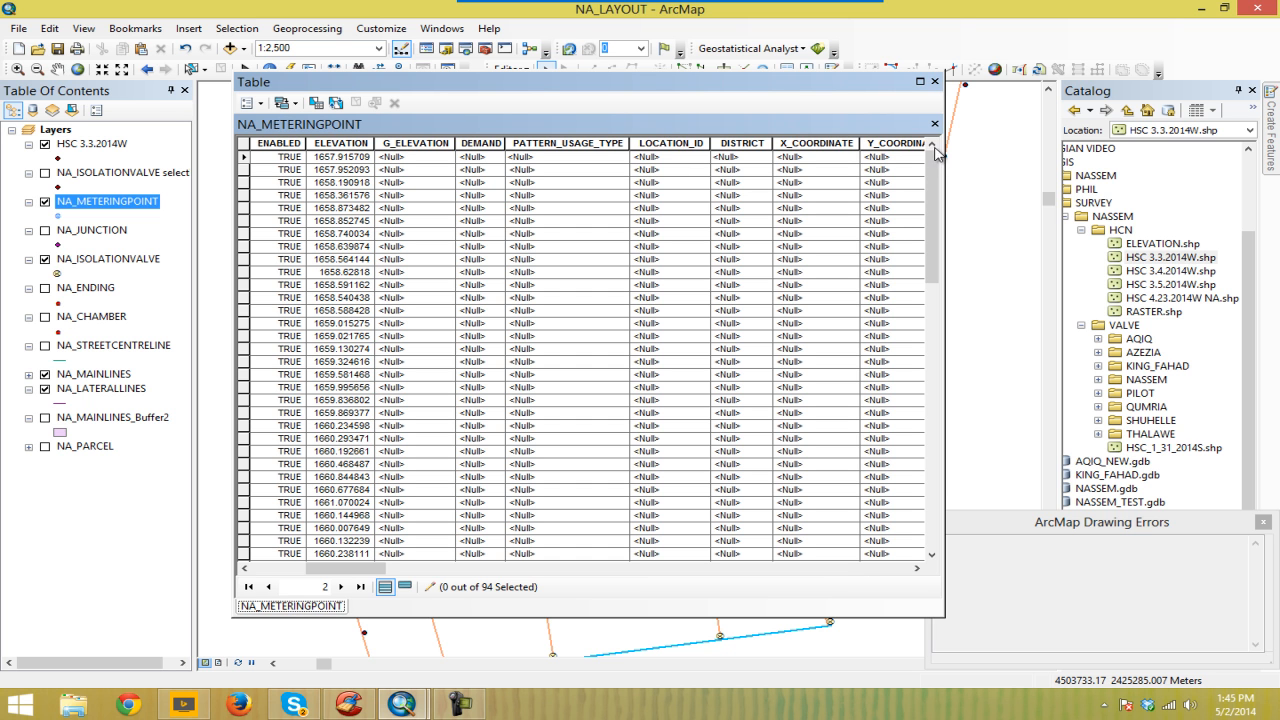
{"action": "left_click", "coordinate": [664, 143]}
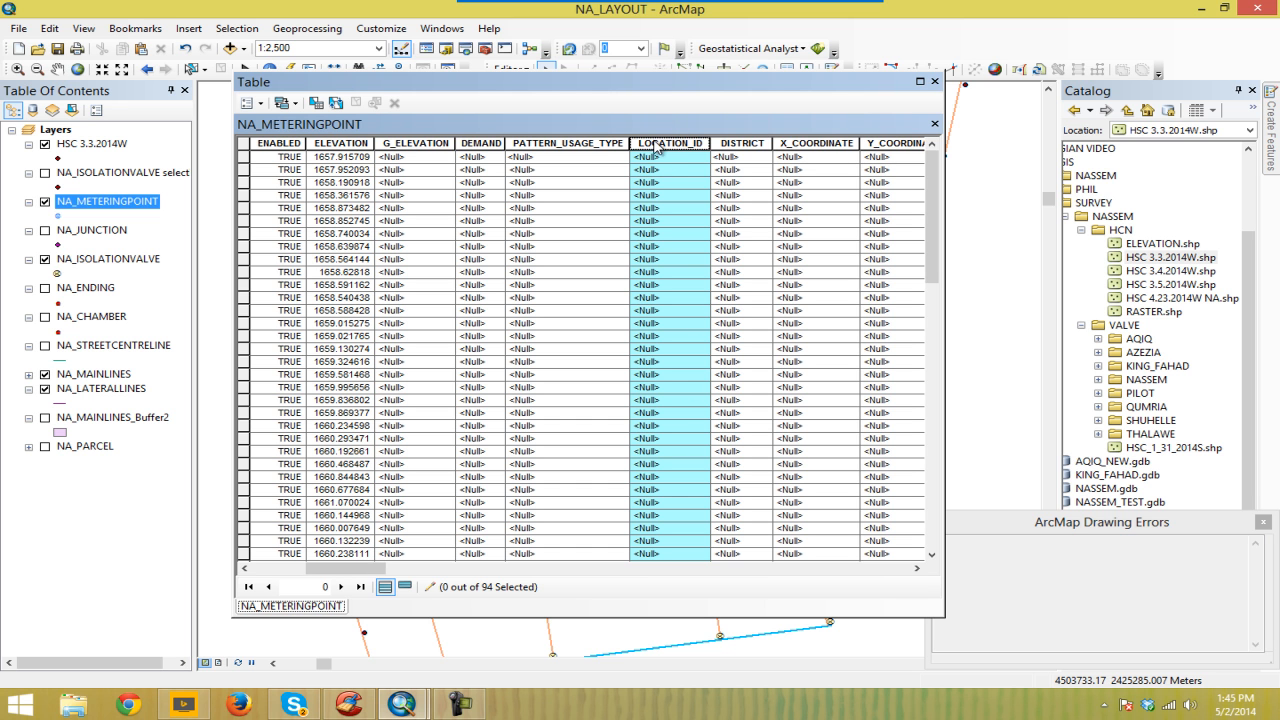
{"action": "right_click", "coordinate": [158, 259]}
{"action": "left_click", "coordinate": [252, 309]}
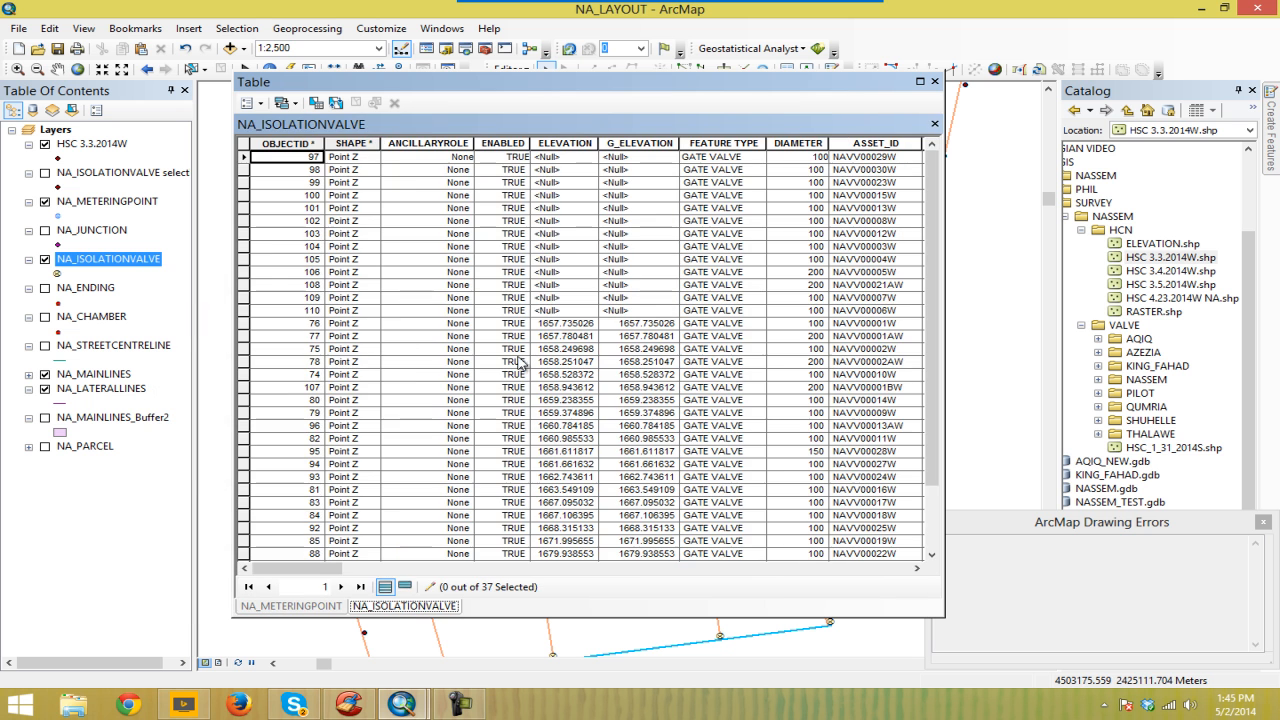
{"action": "left_click_drag", "start_coordinate": [345, 568], "coordinate": [435, 570]}
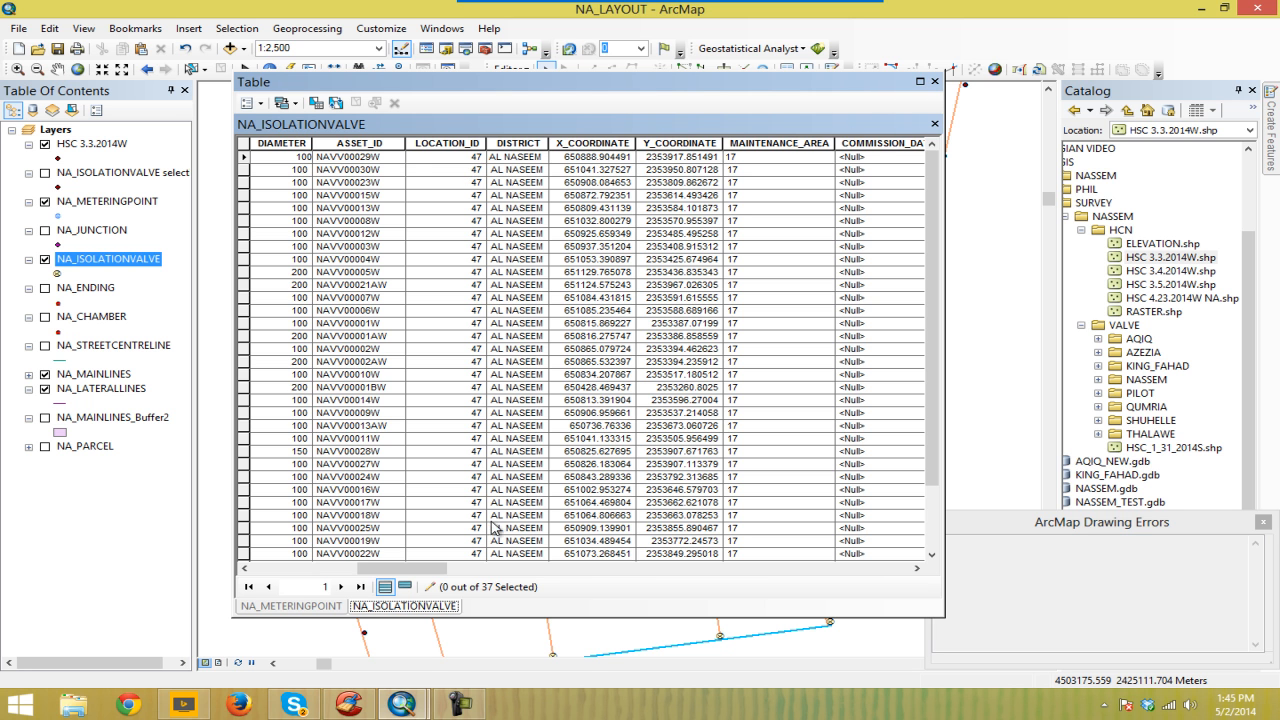
Step: Calculate the LOCATION_ID field of all NA_METERINGPOINT records as "47" with the Field Calculator
{"action": "left_click", "coordinate": [306, 606]}
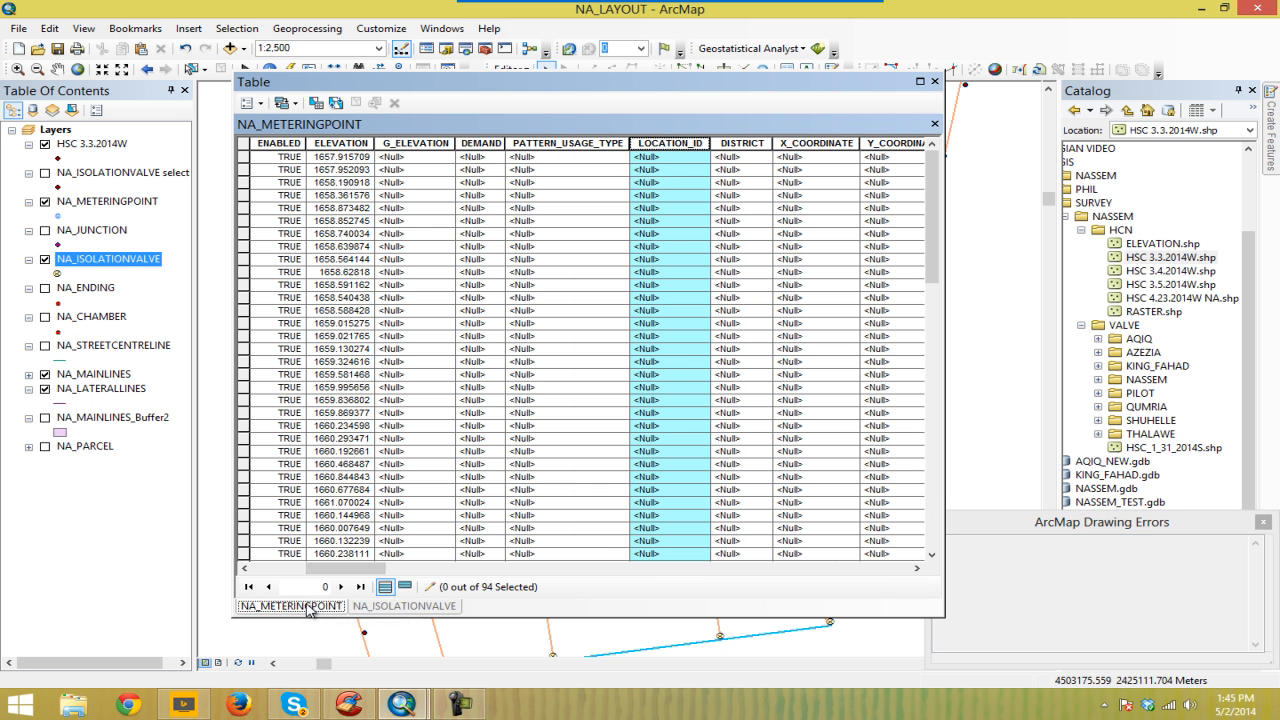
{"action": "right_click", "coordinate": [675, 148]}
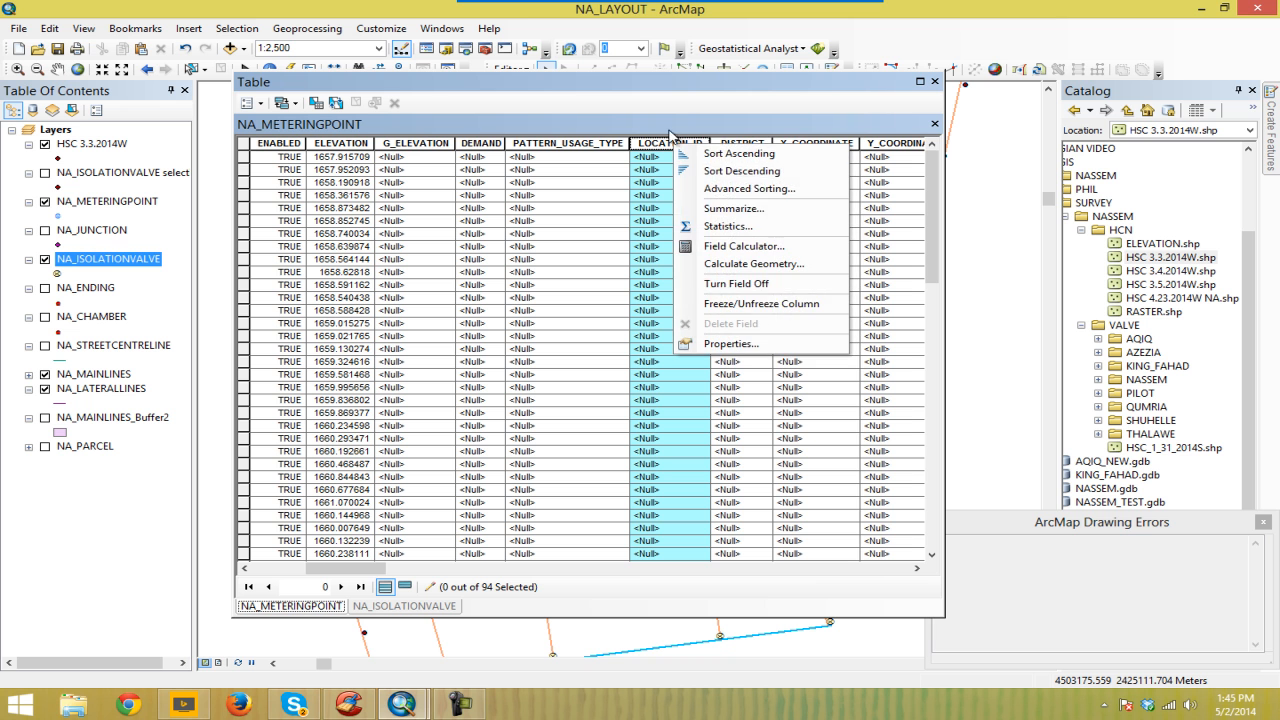
{"action": "left_click", "coordinate": [760, 250]}
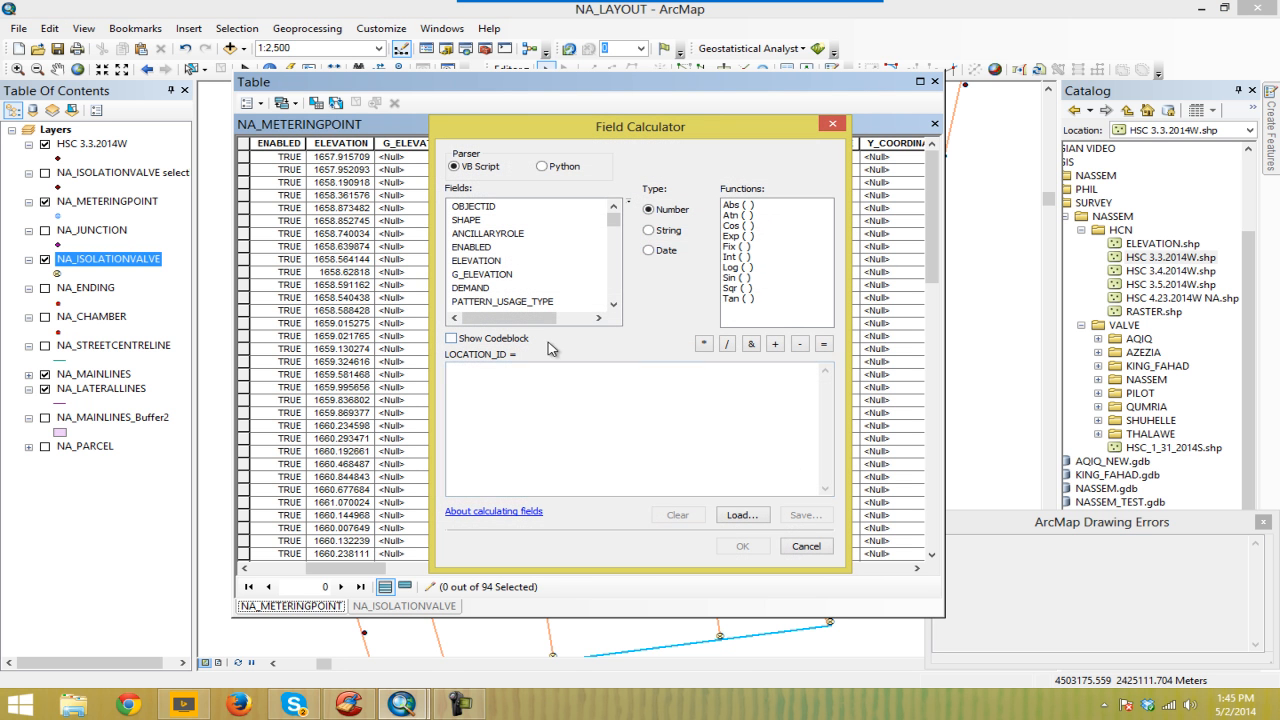
{"action": "left_click", "coordinate": [539, 380]}
{"action": "type", "text": "1"}
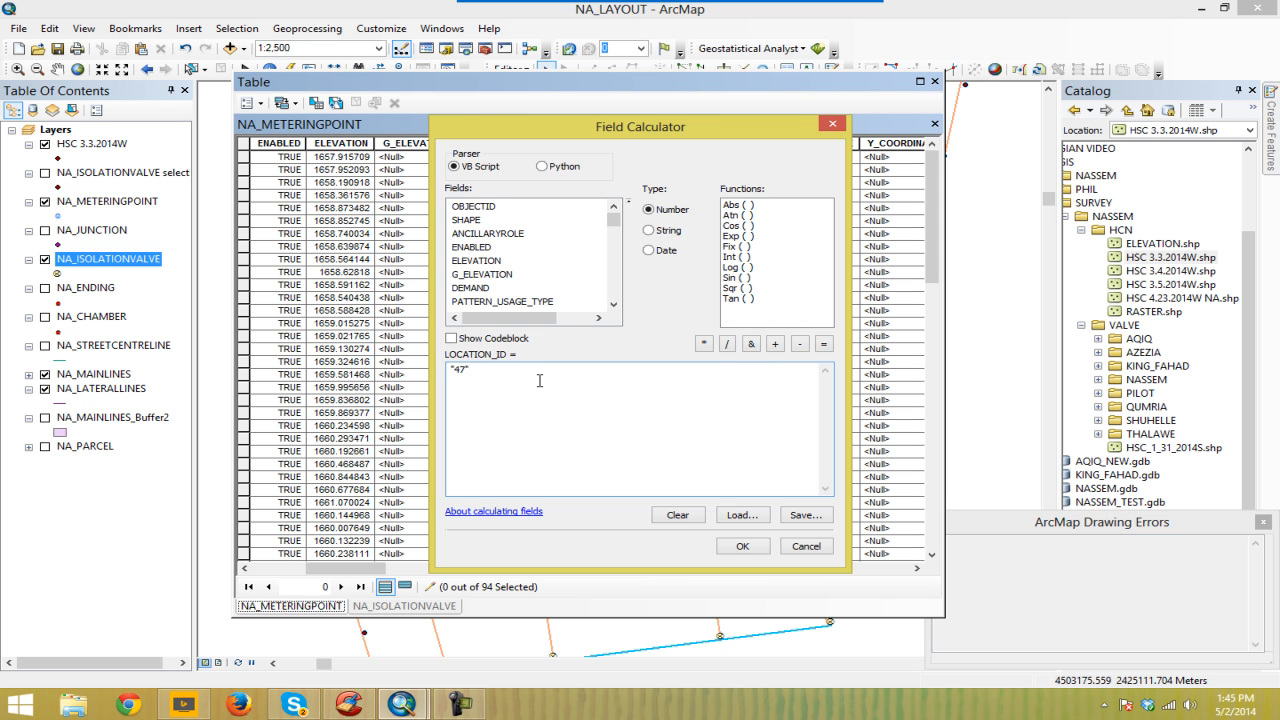
{"action": "left_click", "coordinate": [742, 546]}
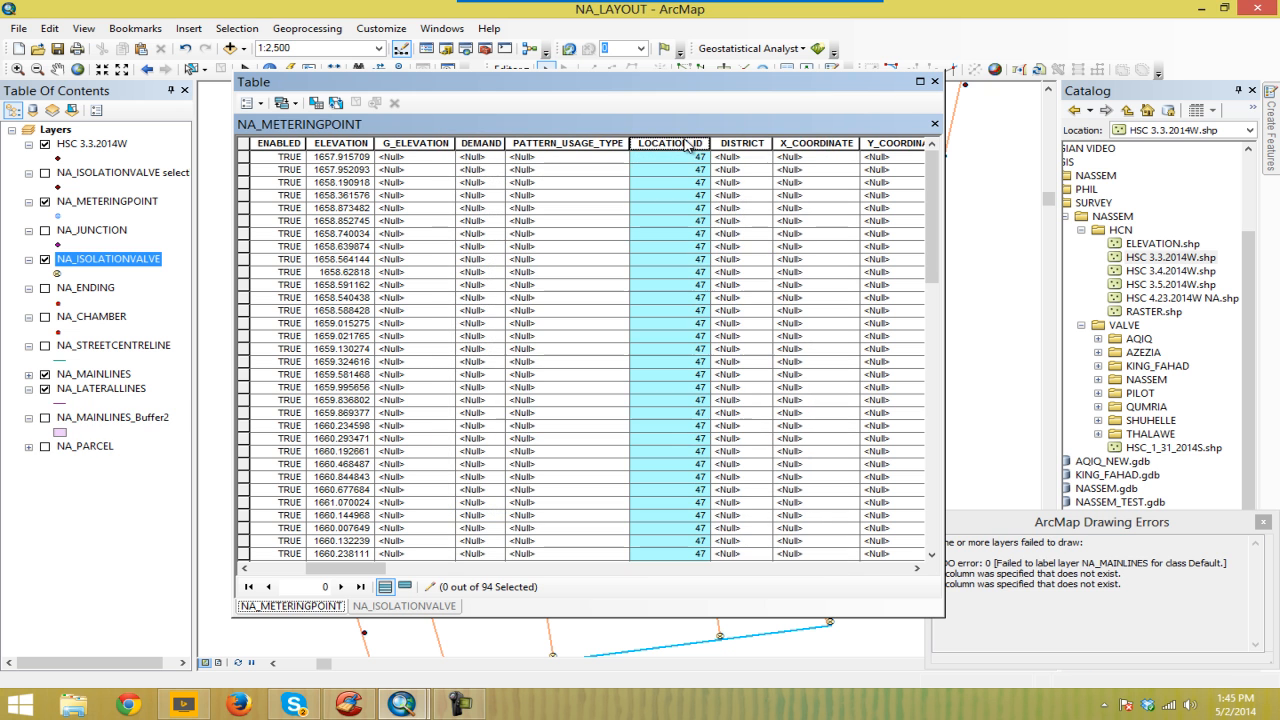
Step: Widen the attribute table and its DISTRICT column, and set the first record's DISTRICT to AL NASEEM
{"action": "left_click_drag", "start_coordinate": [826, 84], "coordinate": [796, 79]}
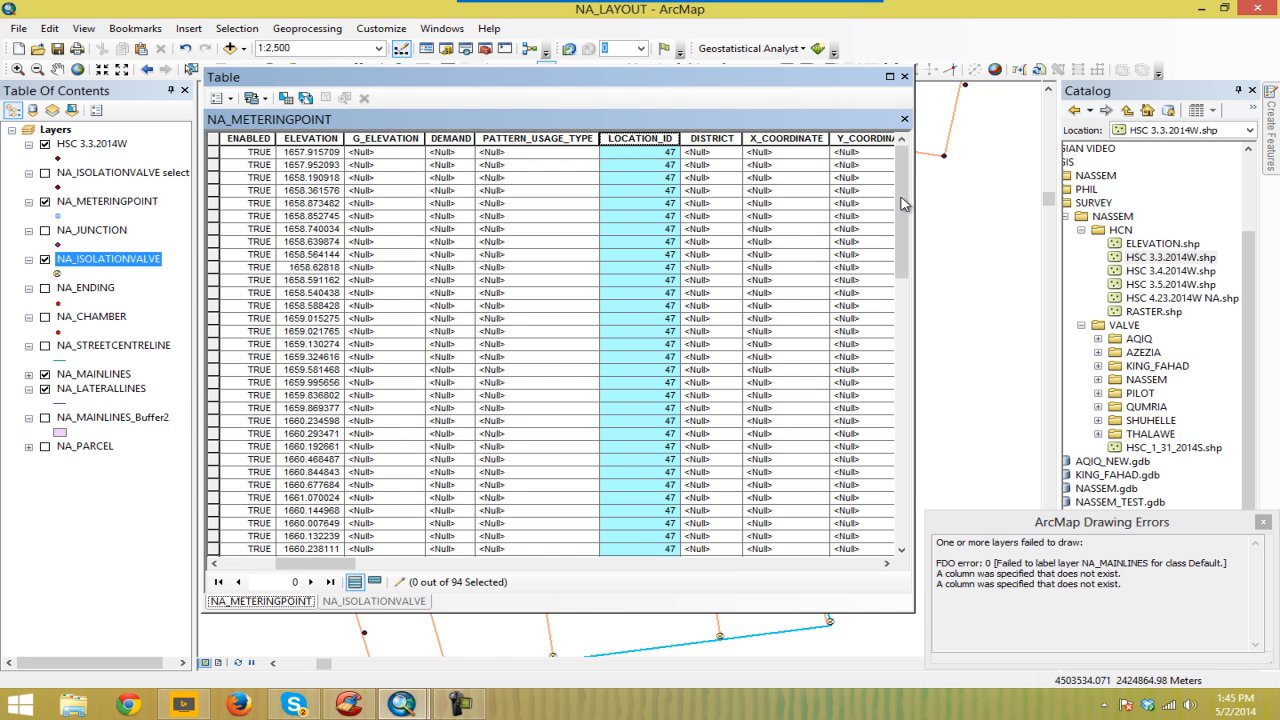
{"action": "left_click_drag", "start_coordinate": [913, 181], "coordinate": [1010, 190]}
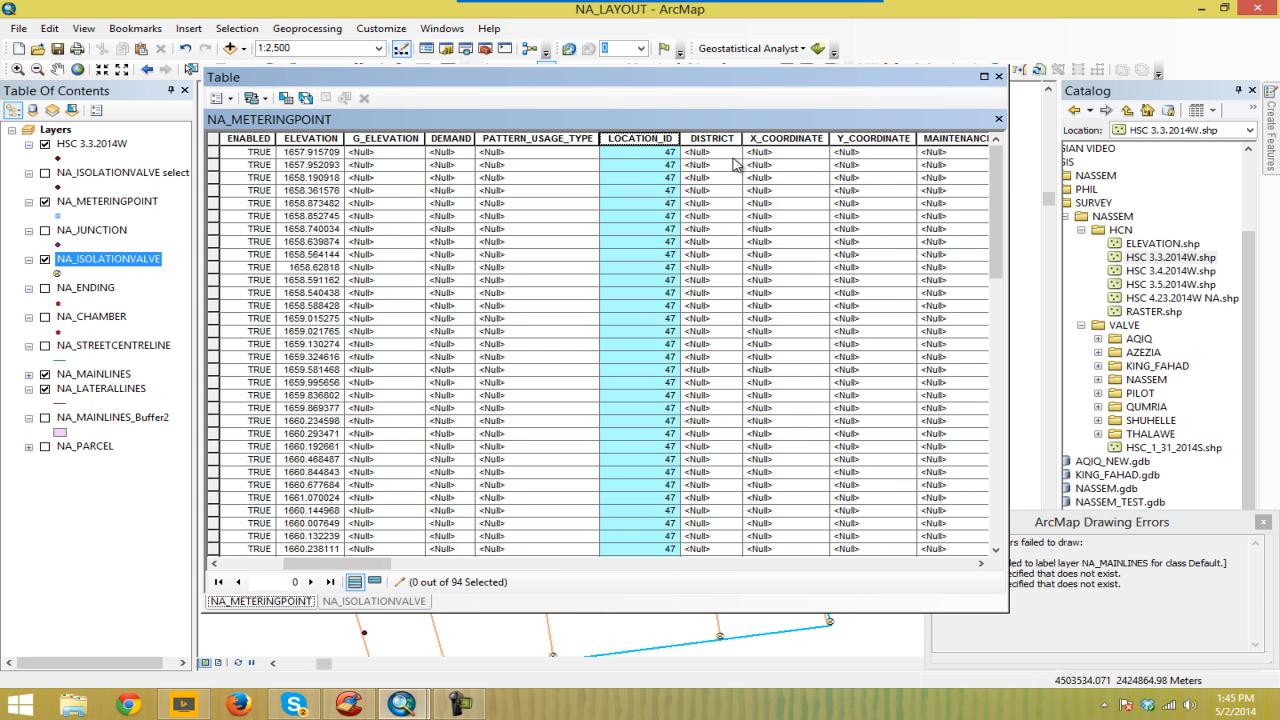
{"action": "left_click_drag", "start_coordinate": [742, 140], "coordinate": [780, 140]}
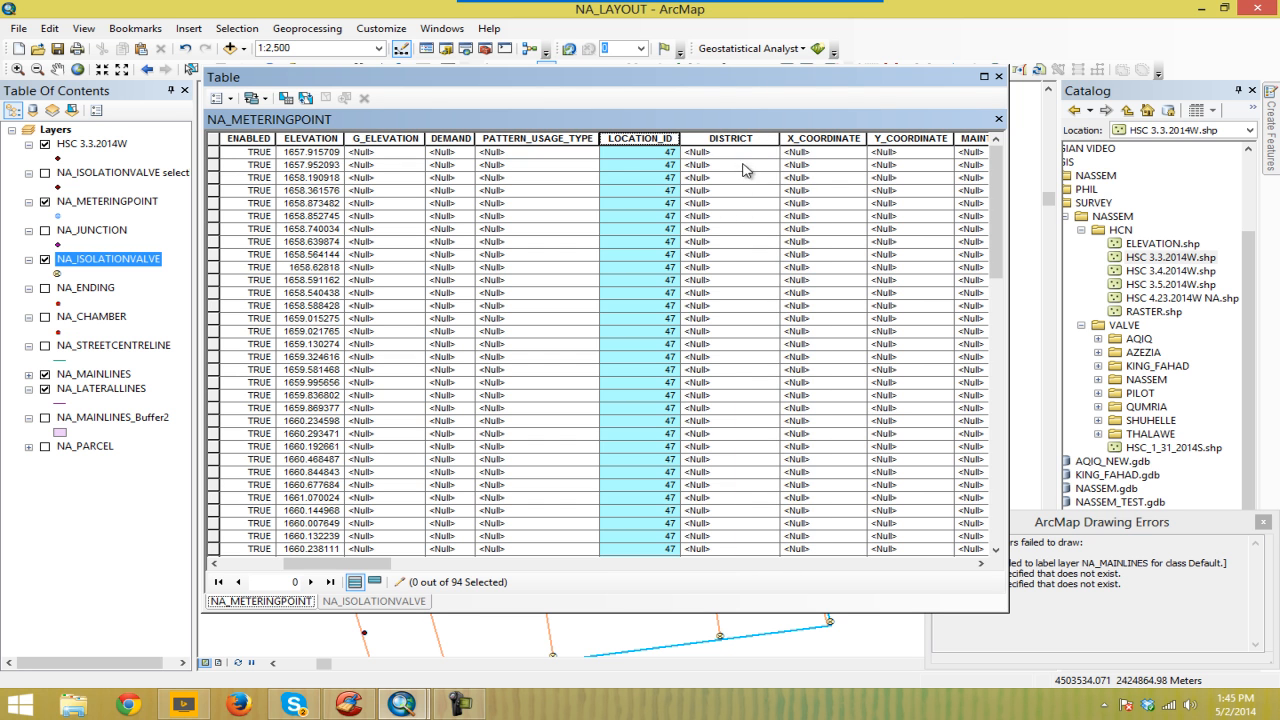
{"action": "left_click", "coordinate": [748, 154]}
{"action": "left_click", "coordinate": [749, 155]}
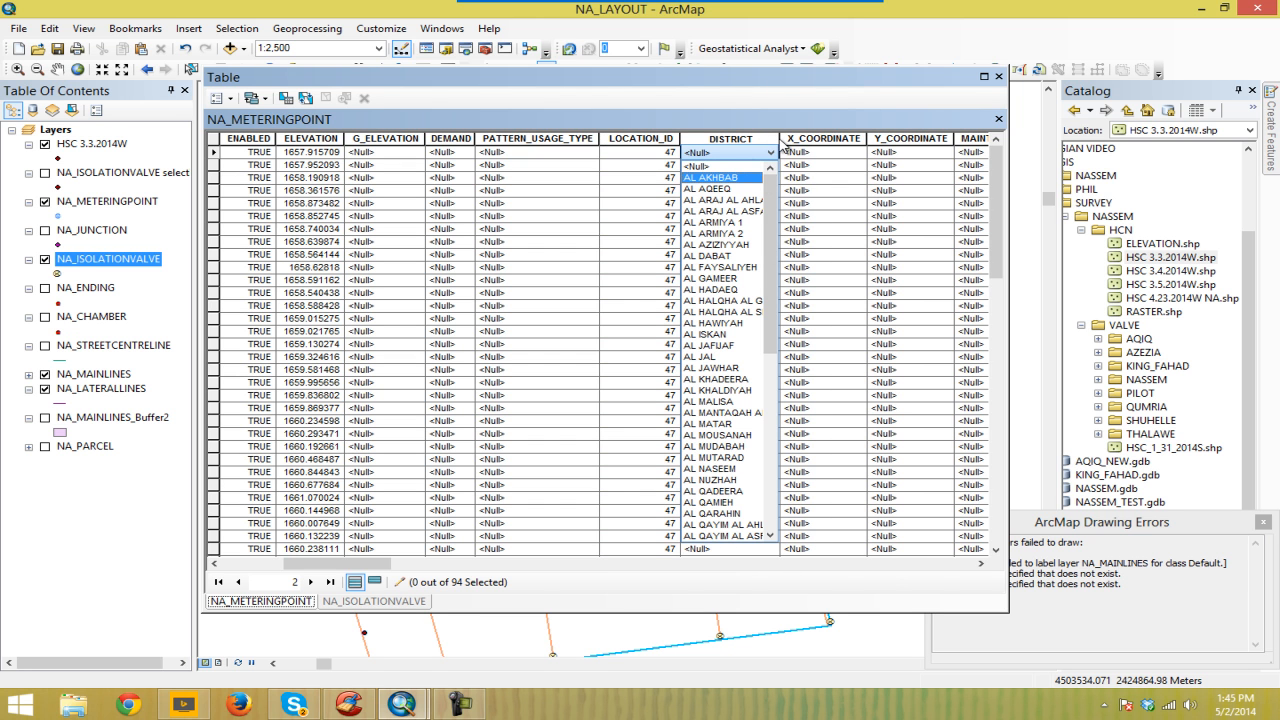
{"action": "left_click", "coordinate": [783, 140]}
{"action": "left_click_drag", "start_coordinate": [781, 140], "coordinate": [808, 140]}
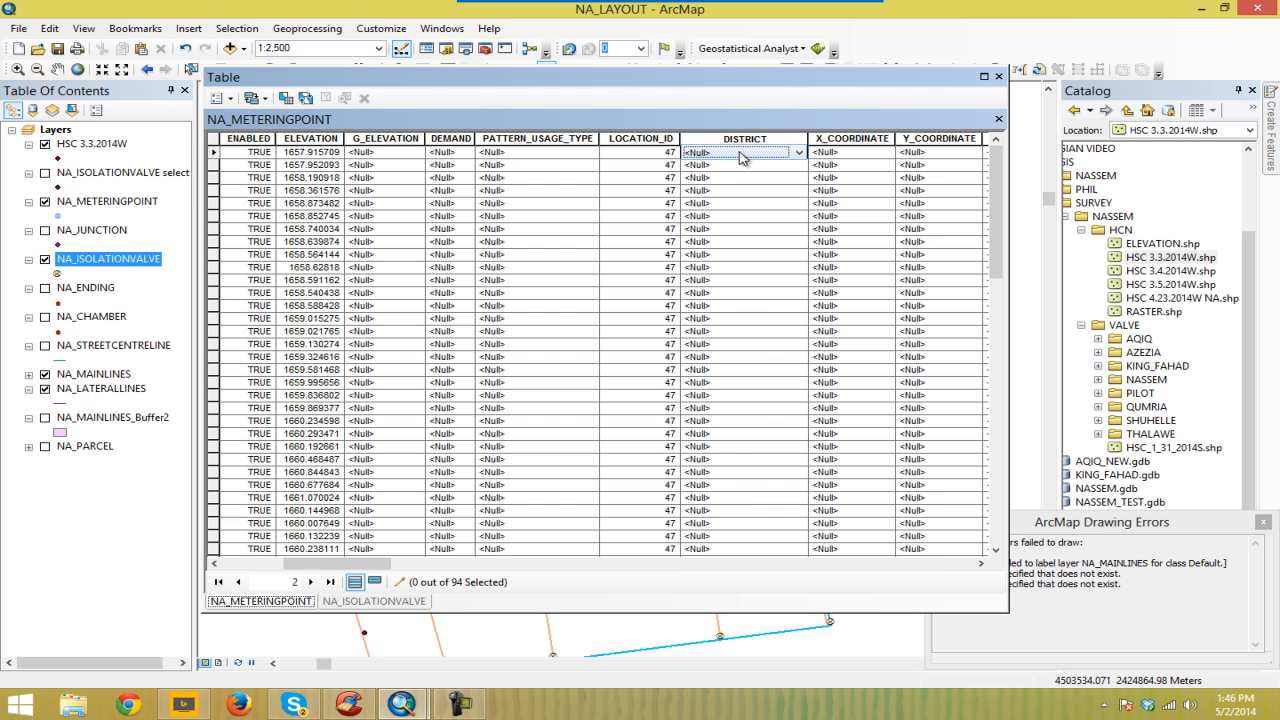
{"action": "left_click", "coordinate": [743, 156]}
{"action": "left_click_drag", "start_coordinate": [800, 222], "coordinate": [808, 297]}
{"action": "left_click", "coordinate": [728, 324]}
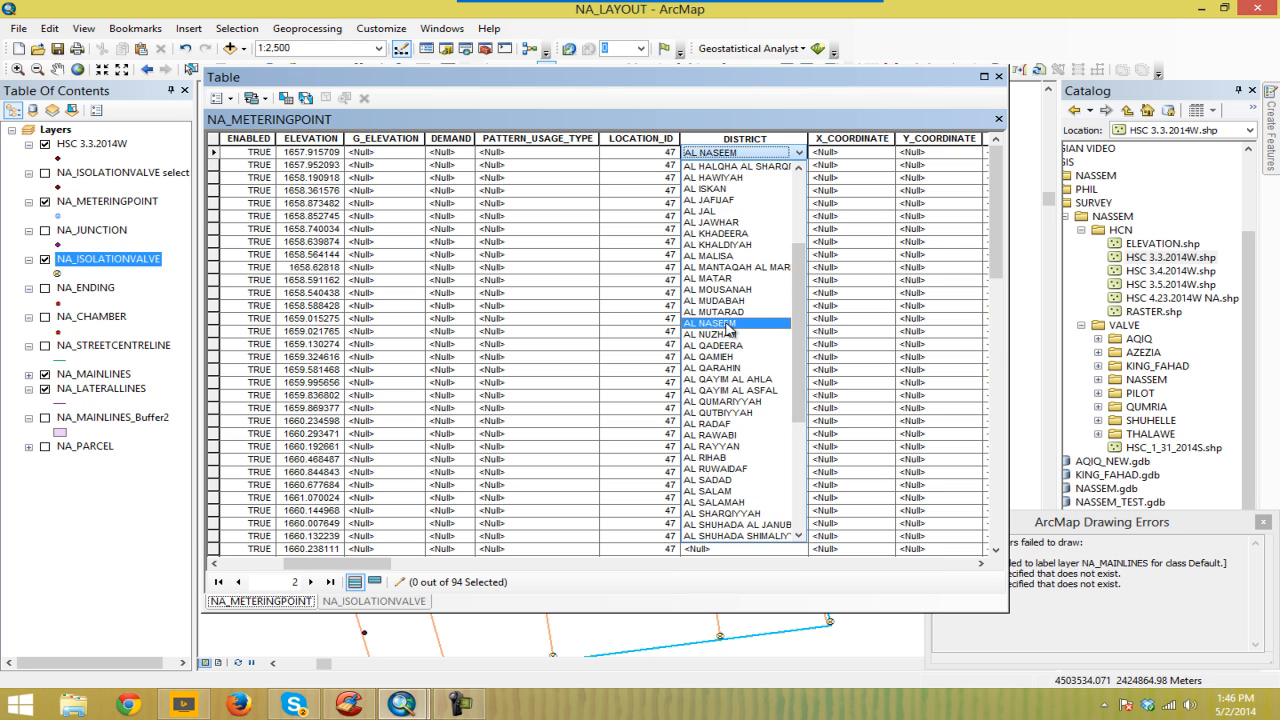
Step: Copy AL NASEEM from the first record and calculate the DISTRICT field of all NA_METERINGPOINT records as "AL NASEEM" with the Field Calculator
{"action": "left_click", "coordinate": [755, 139]}
{"action": "left_click", "coordinate": [752, 157]}
{"action": "right_click", "coordinate": [752, 157]}
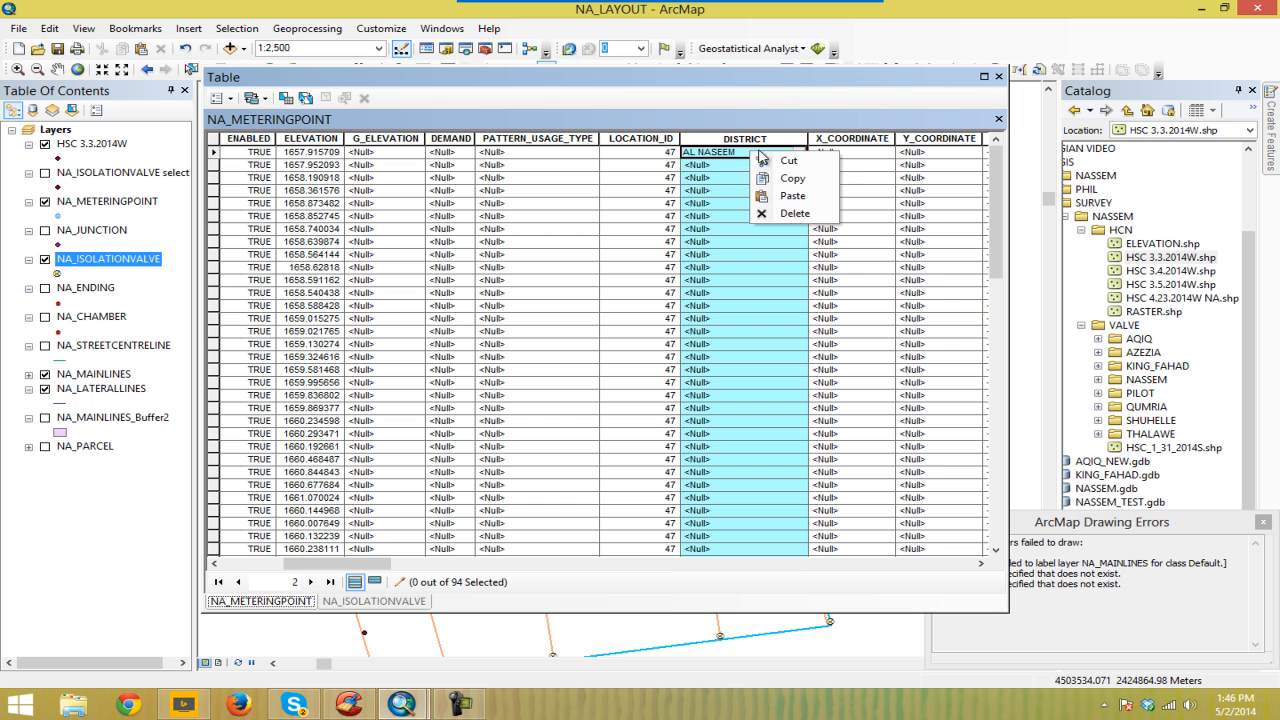
{"action": "left_click", "coordinate": [783, 178]}
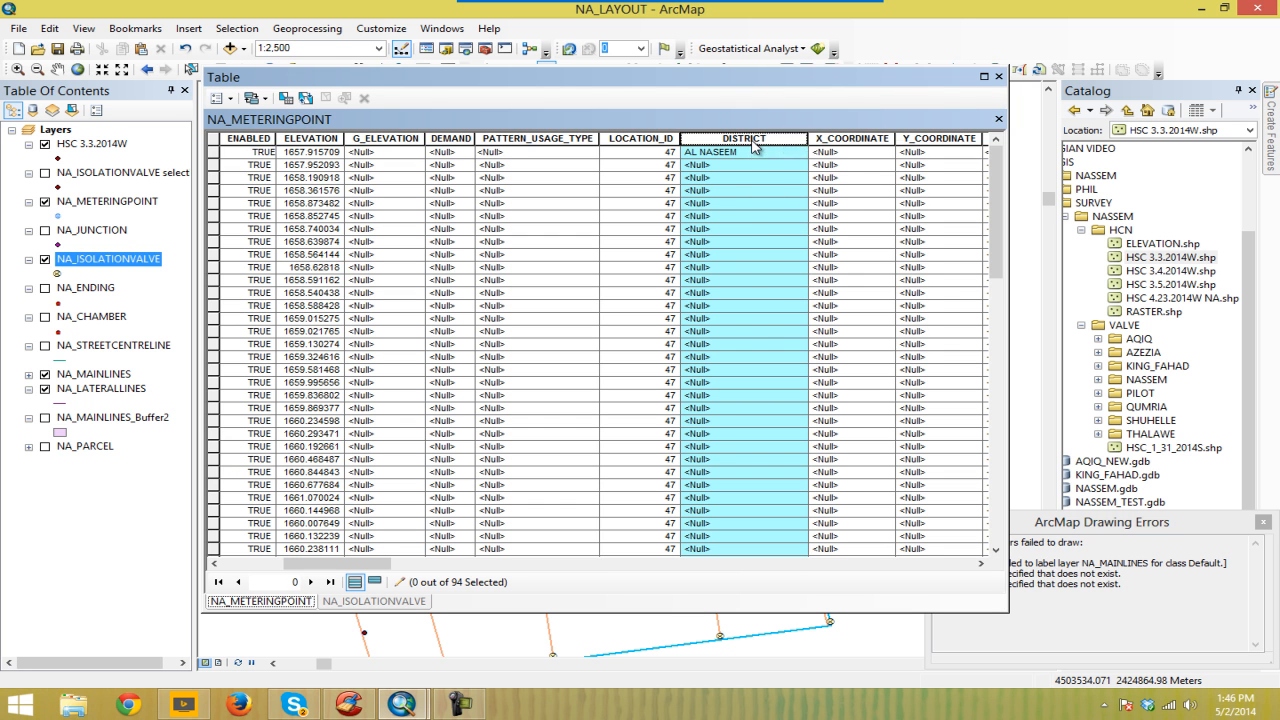
{"action": "right_click", "coordinate": [753, 140]}
{"action": "left_click", "coordinate": [794, 244]}
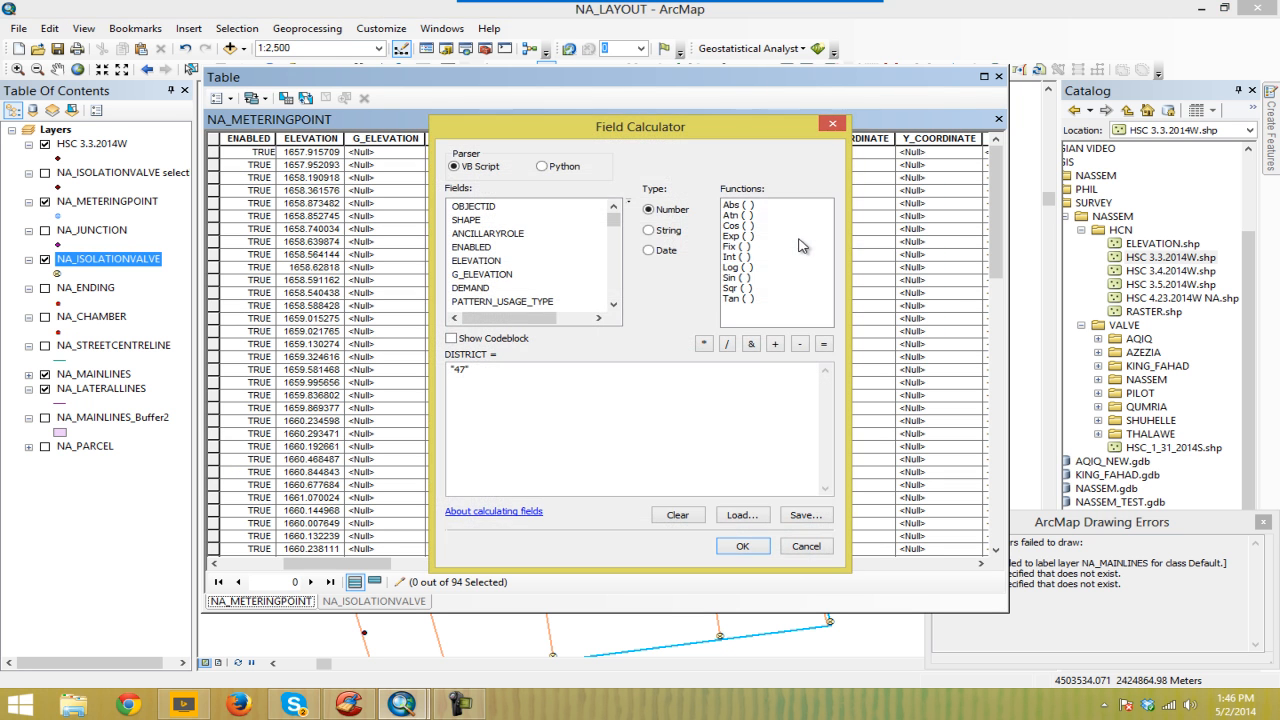
{"action": "double_click", "coordinate": [461, 370]}
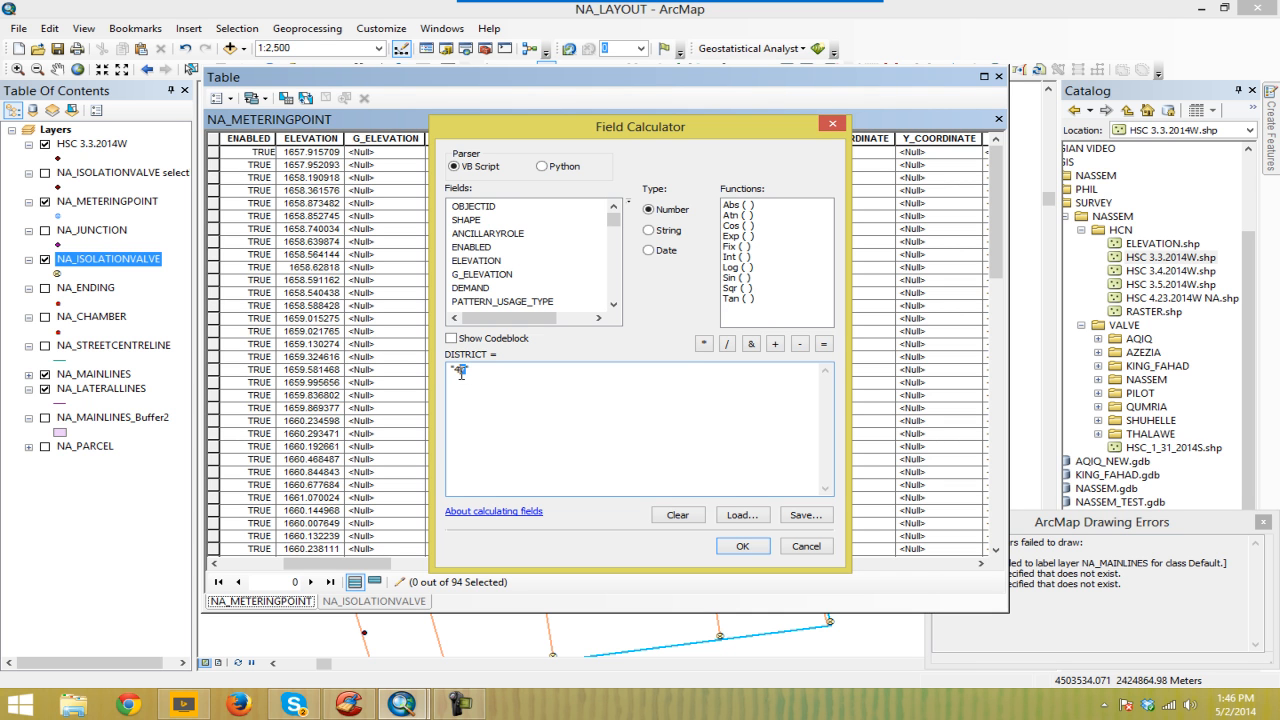
{"action": "key", "text": "ctrl+v"}
{"action": "left_click", "coordinate": [745, 548]}
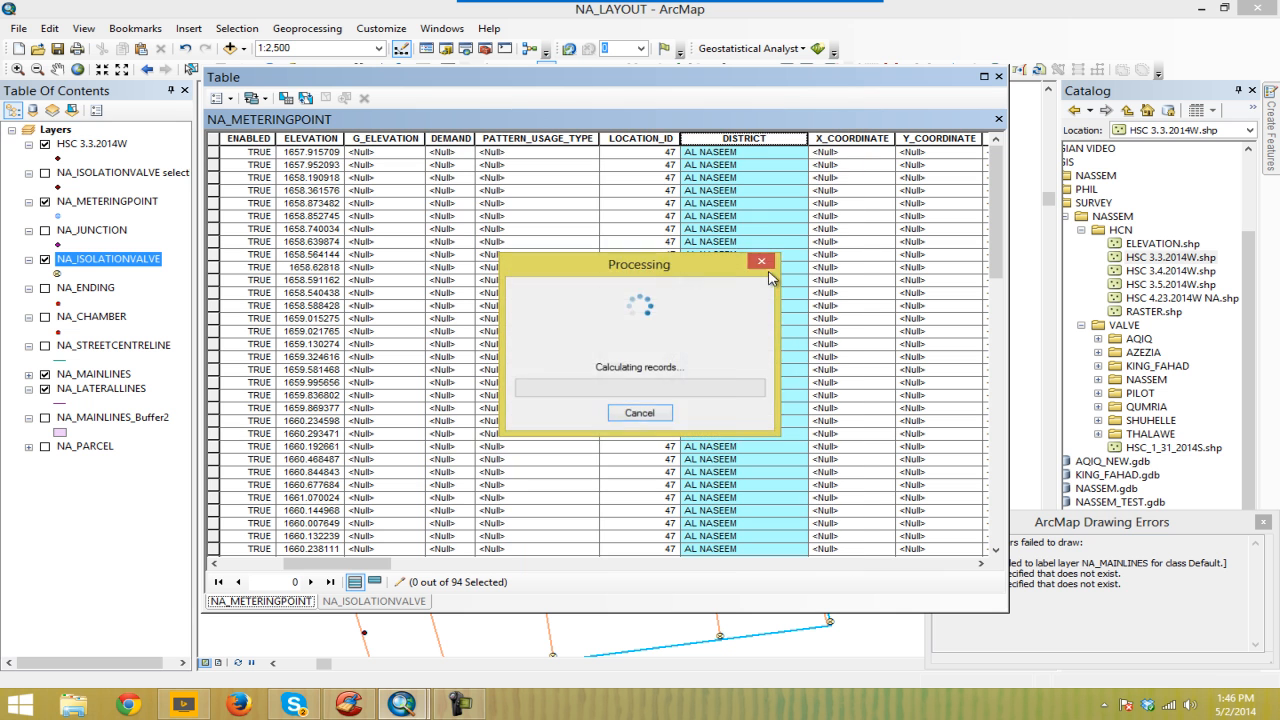
Step: Calculate the X_COORDINATE field of NA_METERINGPOINT as the X coordinate of point, using the data source's coordinate system in meters
{"action": "left_click", "coordinate": [980, 563]}
{"action": "left_click", "coordinate": [980, 563]}
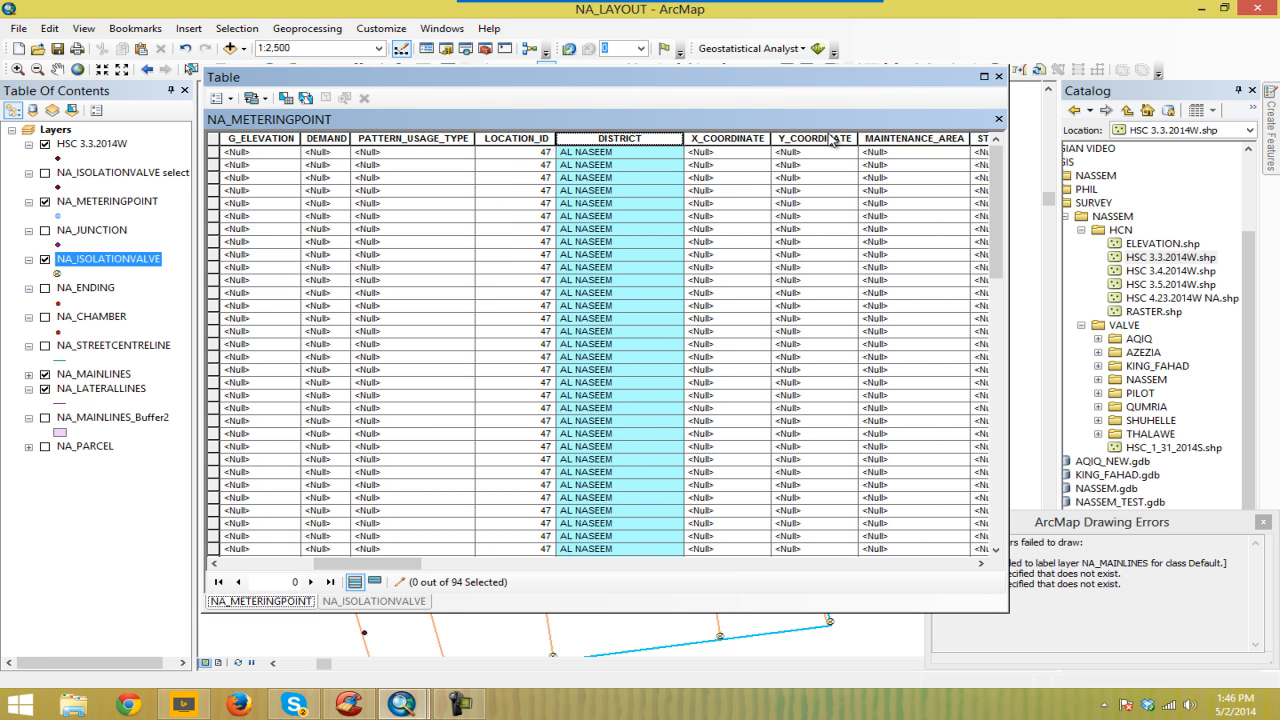
{"action": "left_click", "coordinate": [980, 564]}
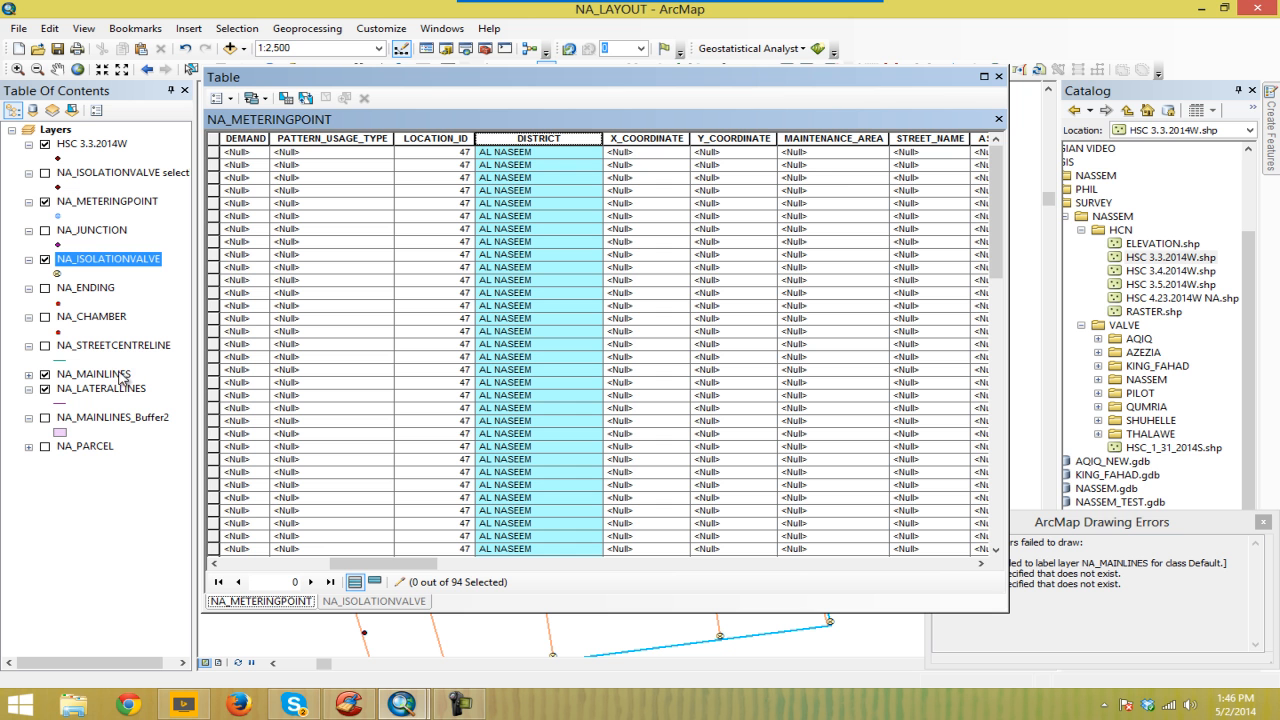
{"action": "left_click_drag", "start_coordinate": [755, 80], "coordinate": [703, 86]}
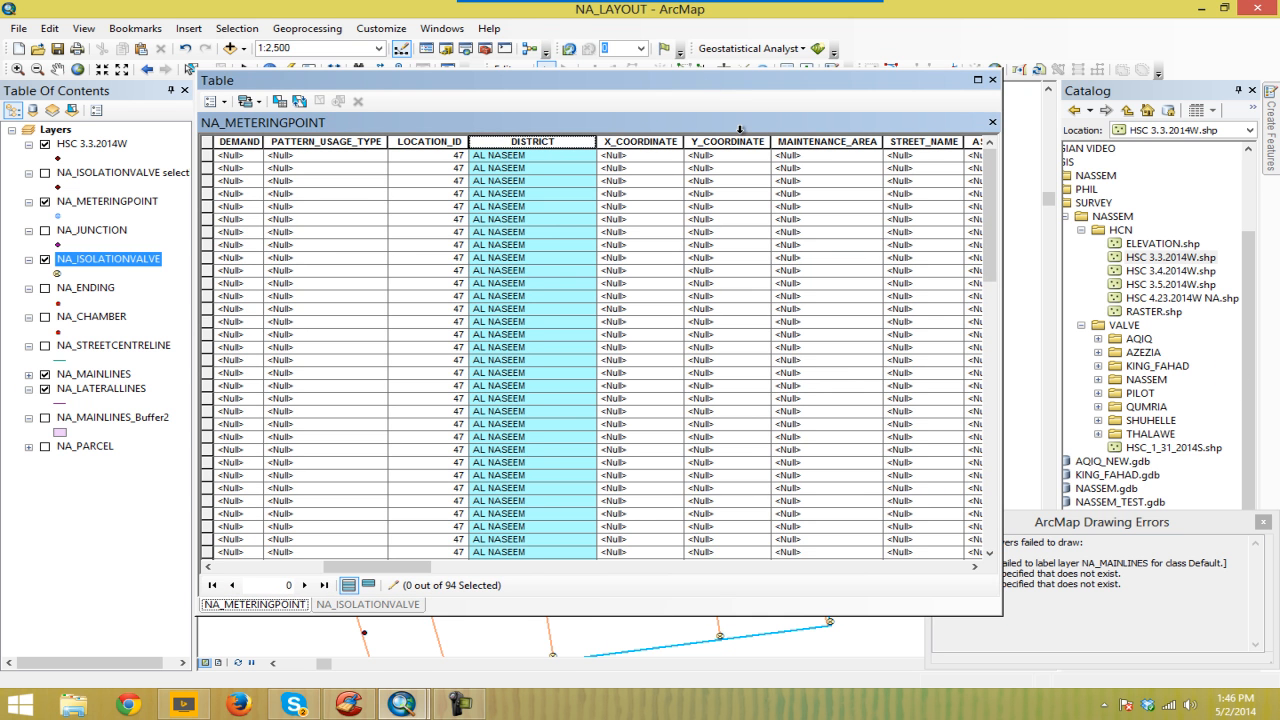
{"action": "left_click", "coordinate": [661, 144]}
{"action": "right_click", "coordinate": [662, 145]}
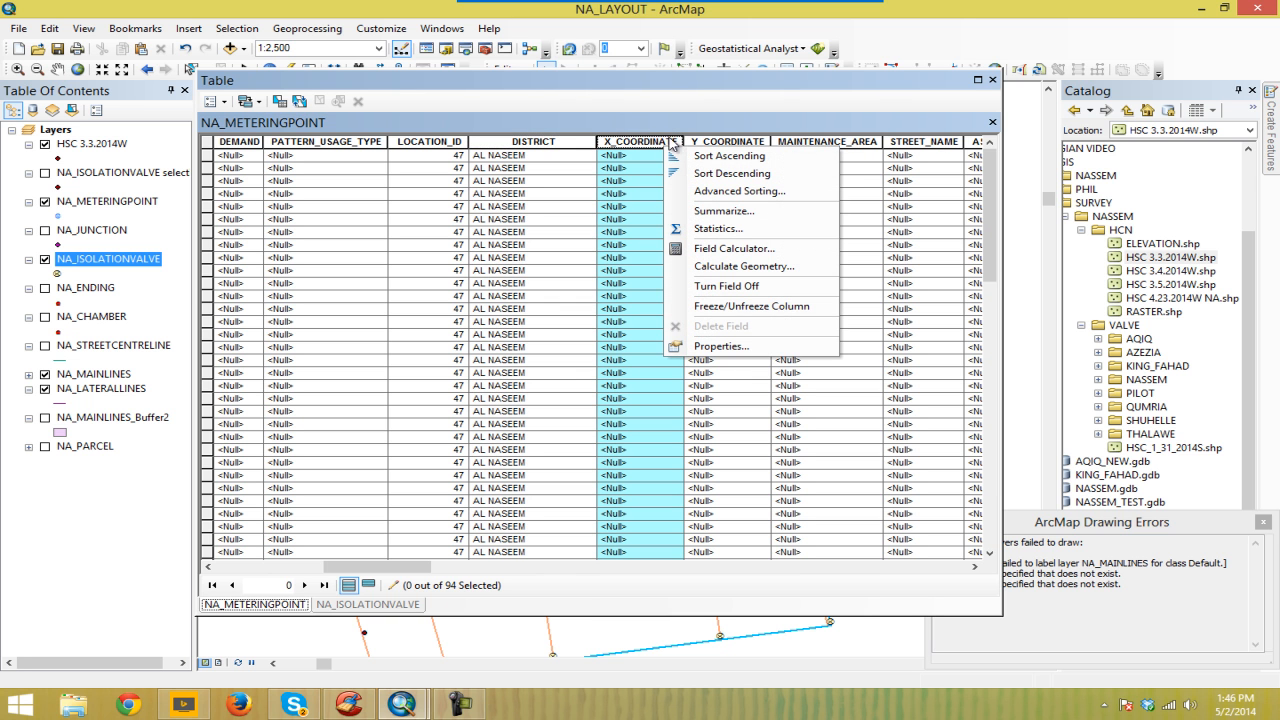
{"action": "left_click", "coordinate": [744, 266]}
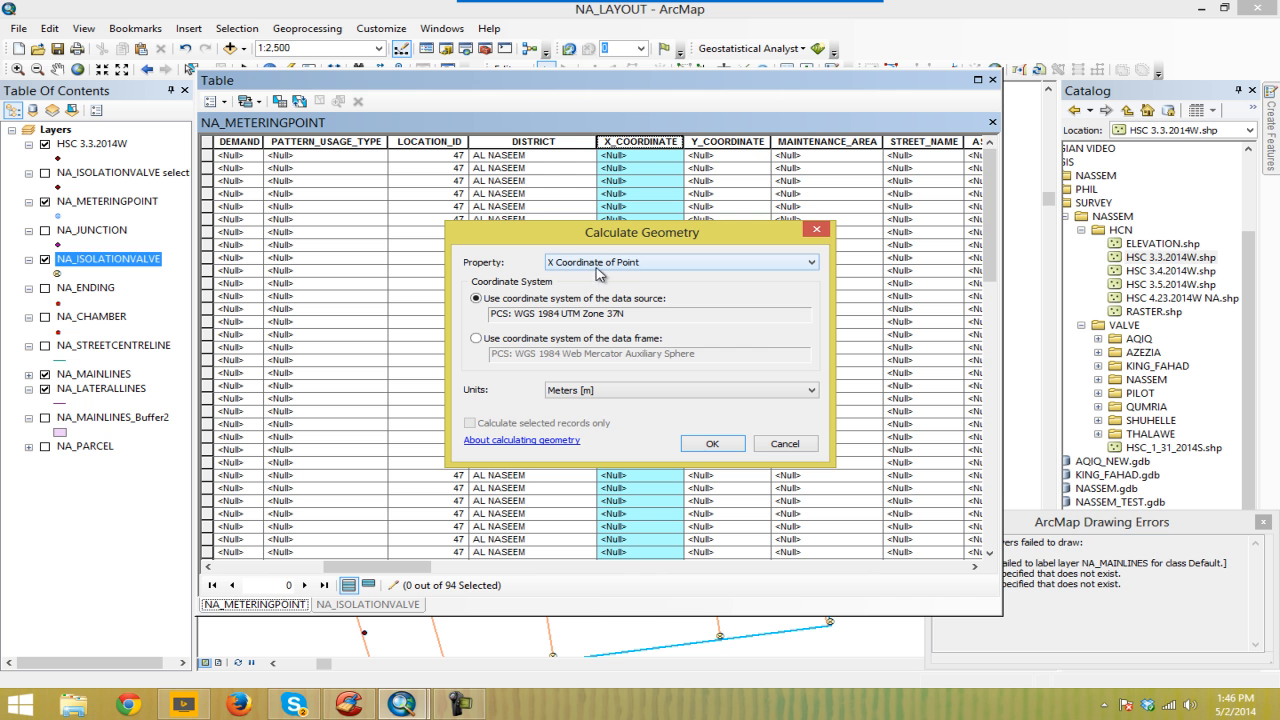
{"action": "left_click", "coordinate": [733, 444]}
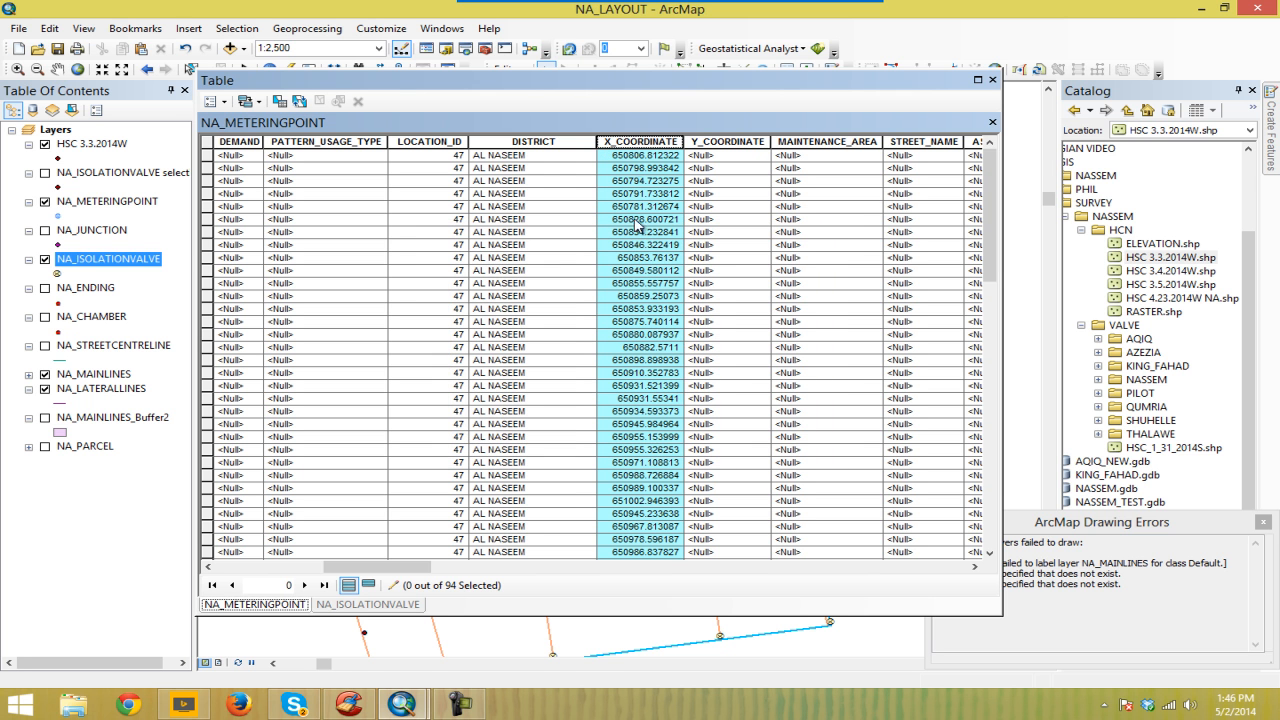
Step: Calculate the Y_COORDINATE field of NA_METERINGPOINT as the Y coordinate of point with Calculate Geometry
{"action": "left_click_drag", "start_coordinate": [817, 83], "coordinate": [815, 78]}
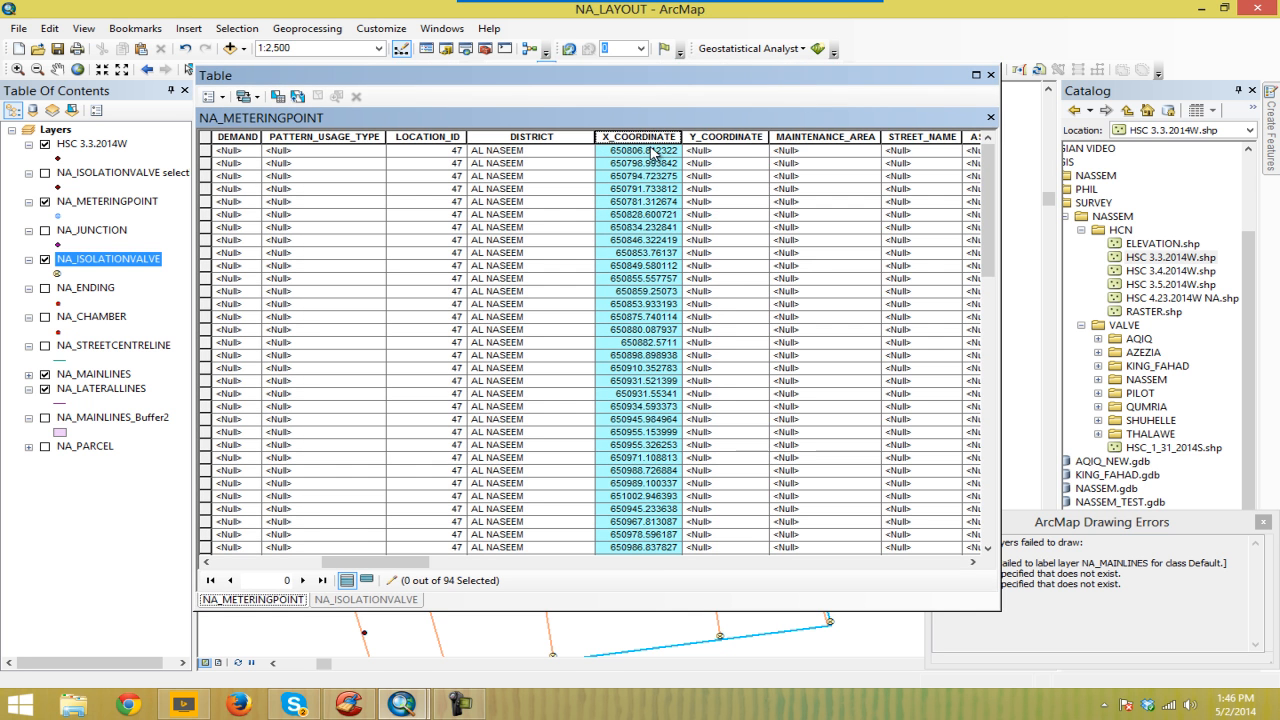
{"action": "left_click", "coordinate": [714, 137]}
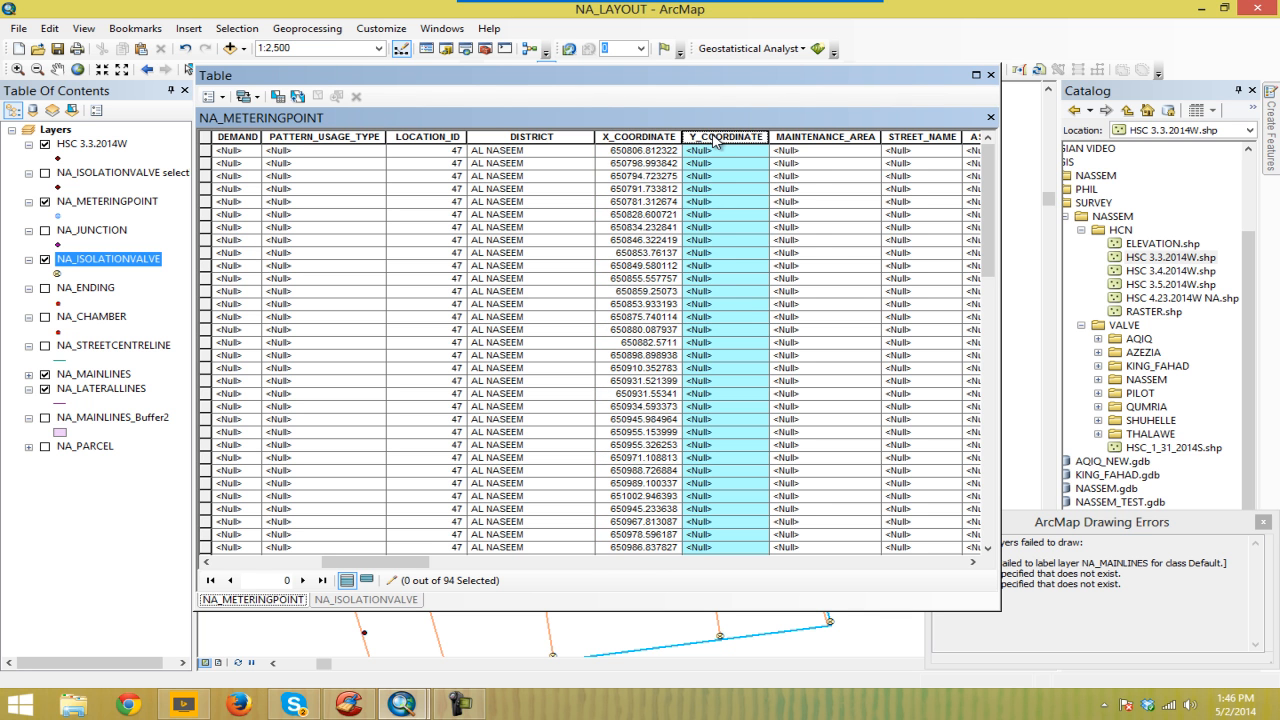
{"action": "right_click", "coordinate": [714, 139]}
{"action": "left_click", "coordinate": [799, 258]}
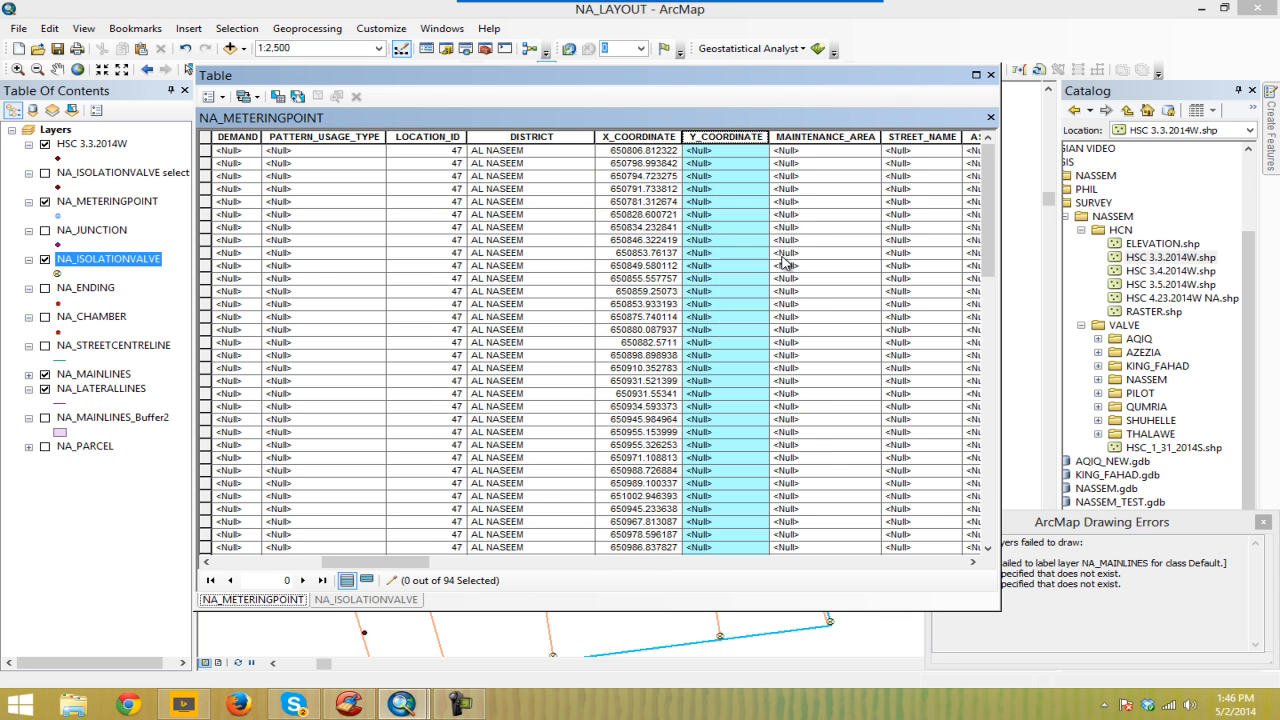
{"action": "left_click", "coordinate": [669, 264]}
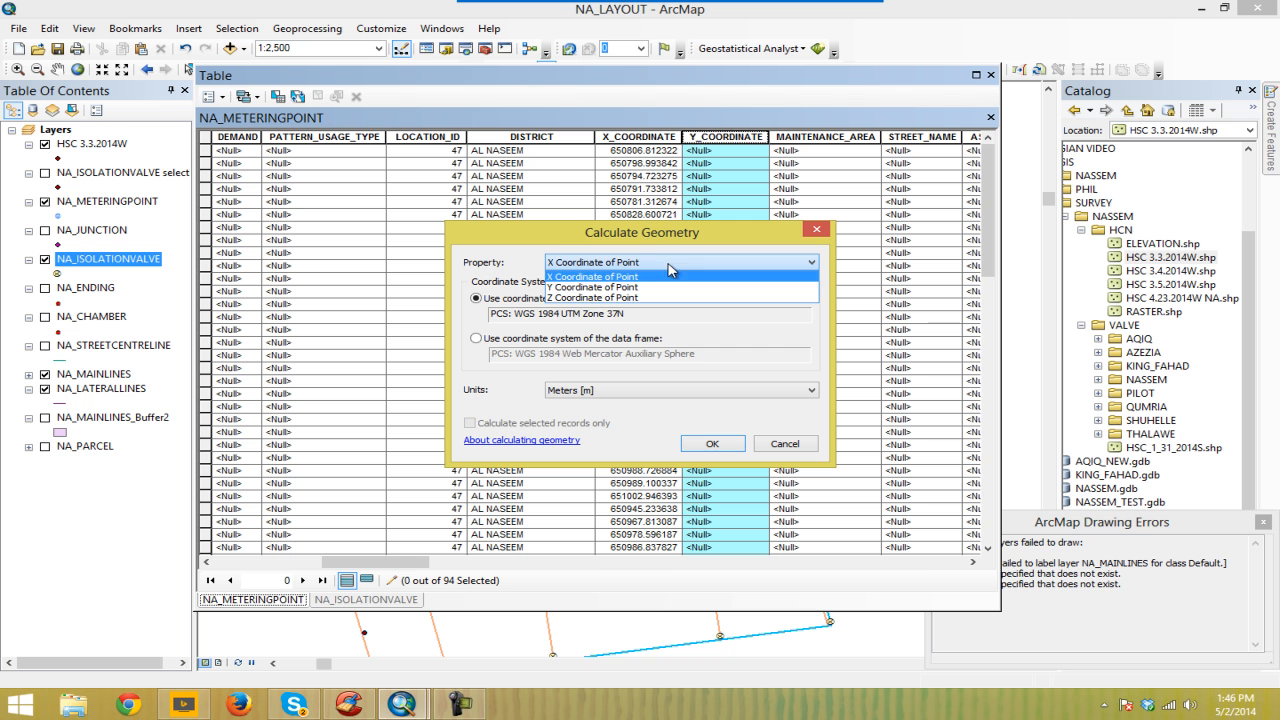
{"action": "left_click", "coordinate": [621, 288]}
{"action": "left_click", "coordinate": [710, 446]}
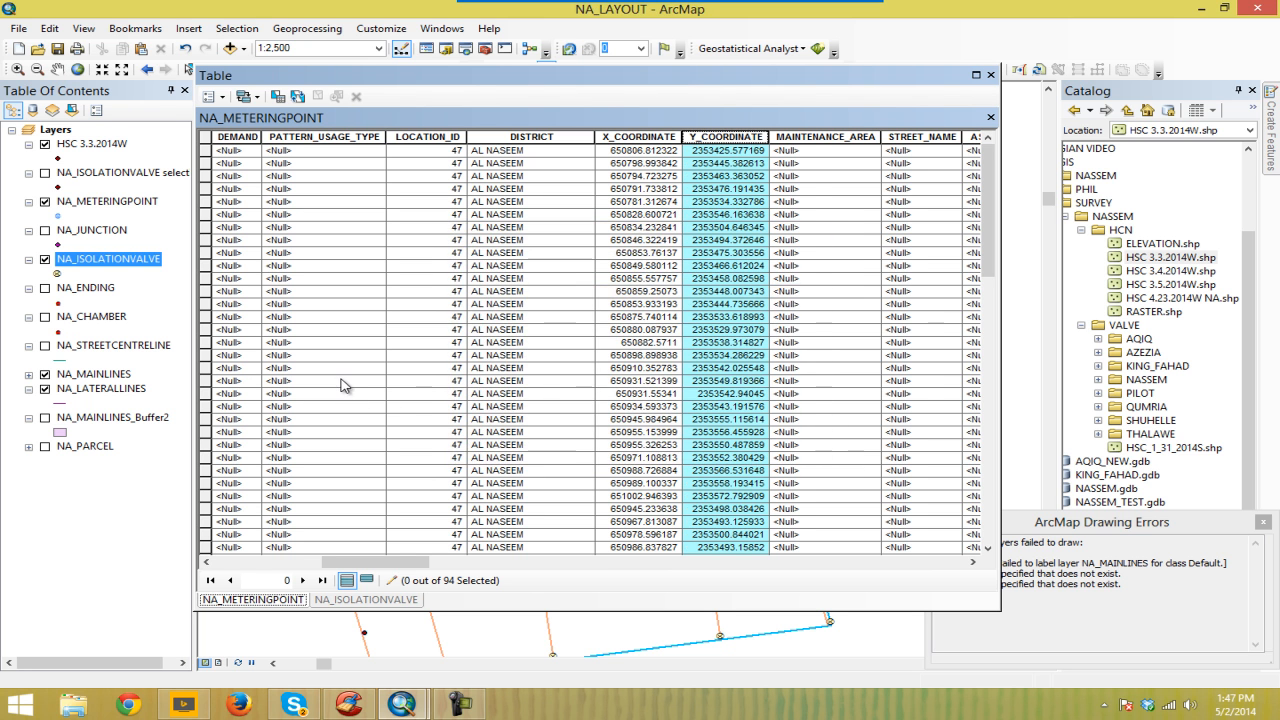
Step: Examine the MAINTENANCE_AREA field of NA_METERINGPOINT and compare it with the same field in the NA_ISOLATIONVALVE attribute table
{"action": "left_click_drag", "start_coordinate": [358, 562], "coordinate": [402, 563]}
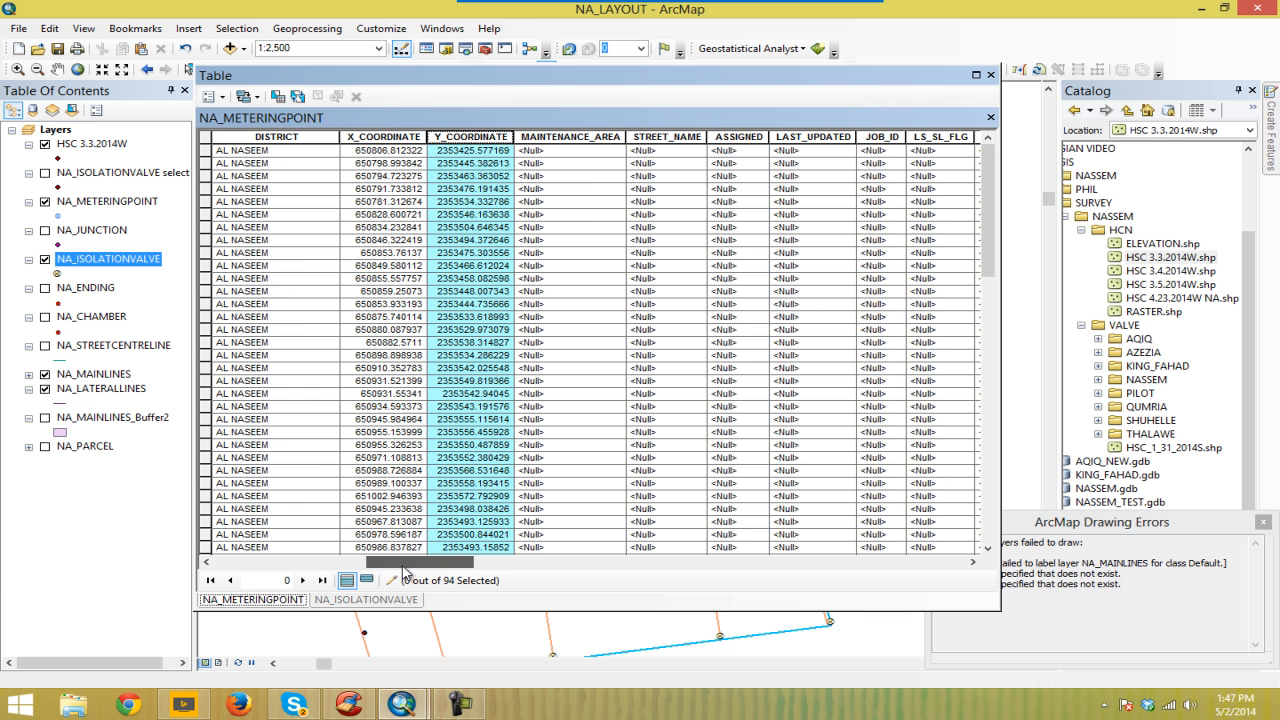
{"action": "left_click", "coordinate": [559, 137]}
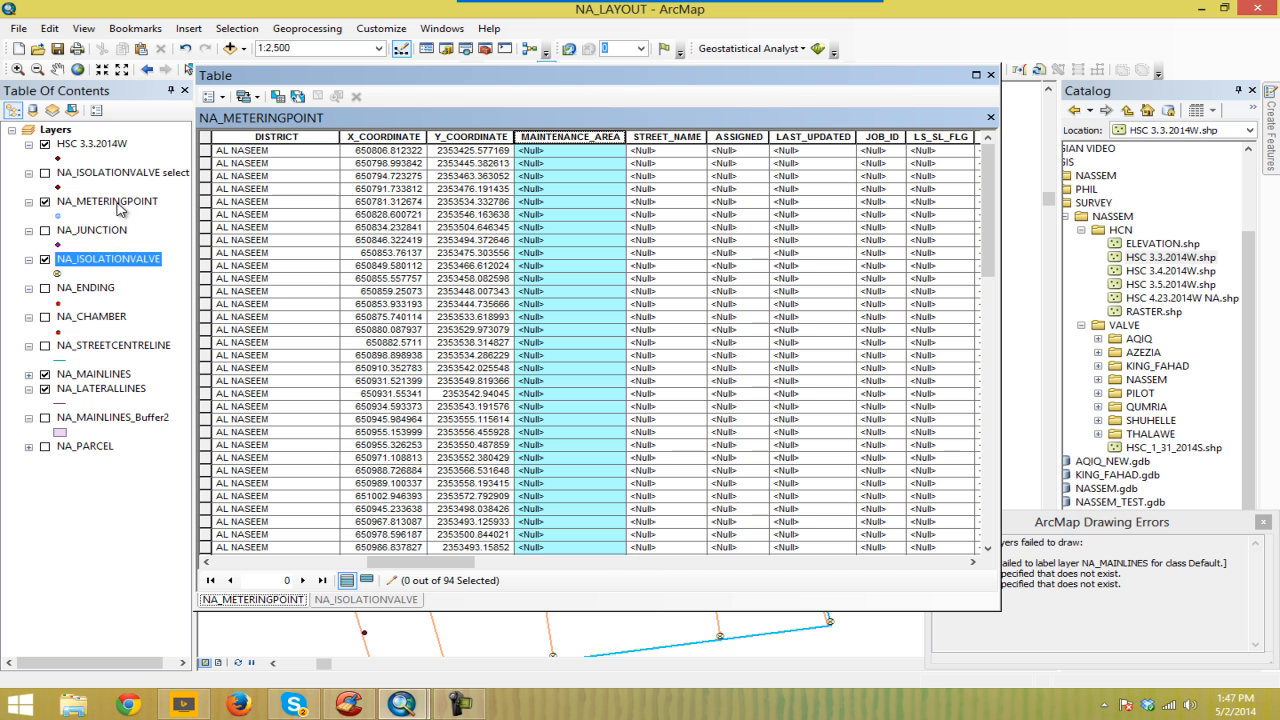
{"action": "right_click", "coordinate": [108, 262]}
{"action": "left_click", "coordinate": [150, 309]}
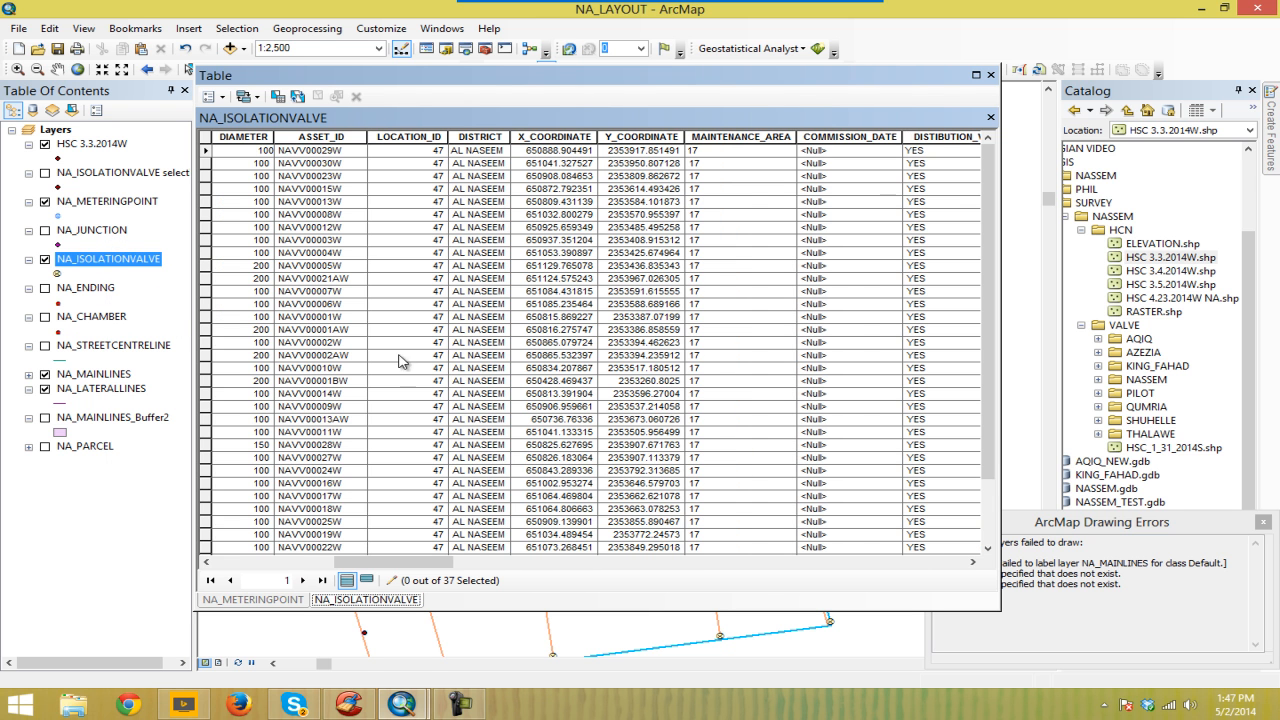
{"action": "left_click", "coordinate": [765, 137]}
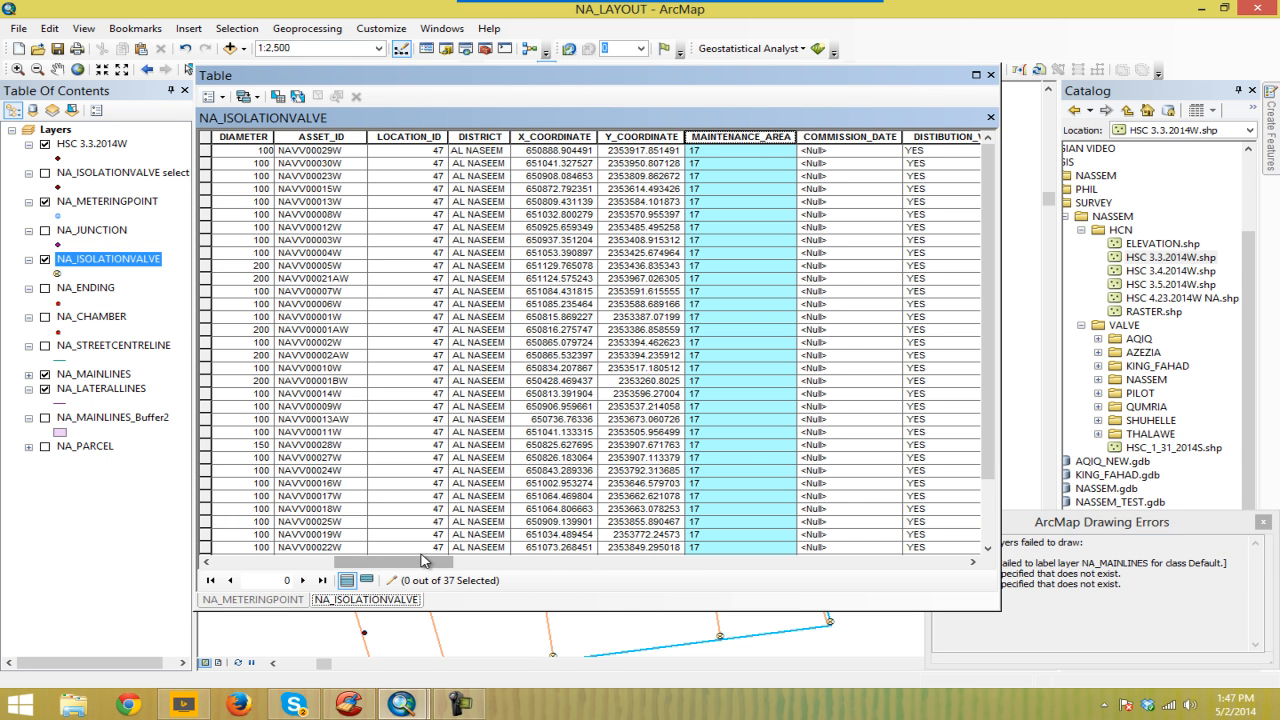
Step: Calculate the MAINTENANCE_AREA field of all NA_METERINGPOINT records as "17" with the Field Calculator
{"action": "left_click", "coordinate": [258, 600]}
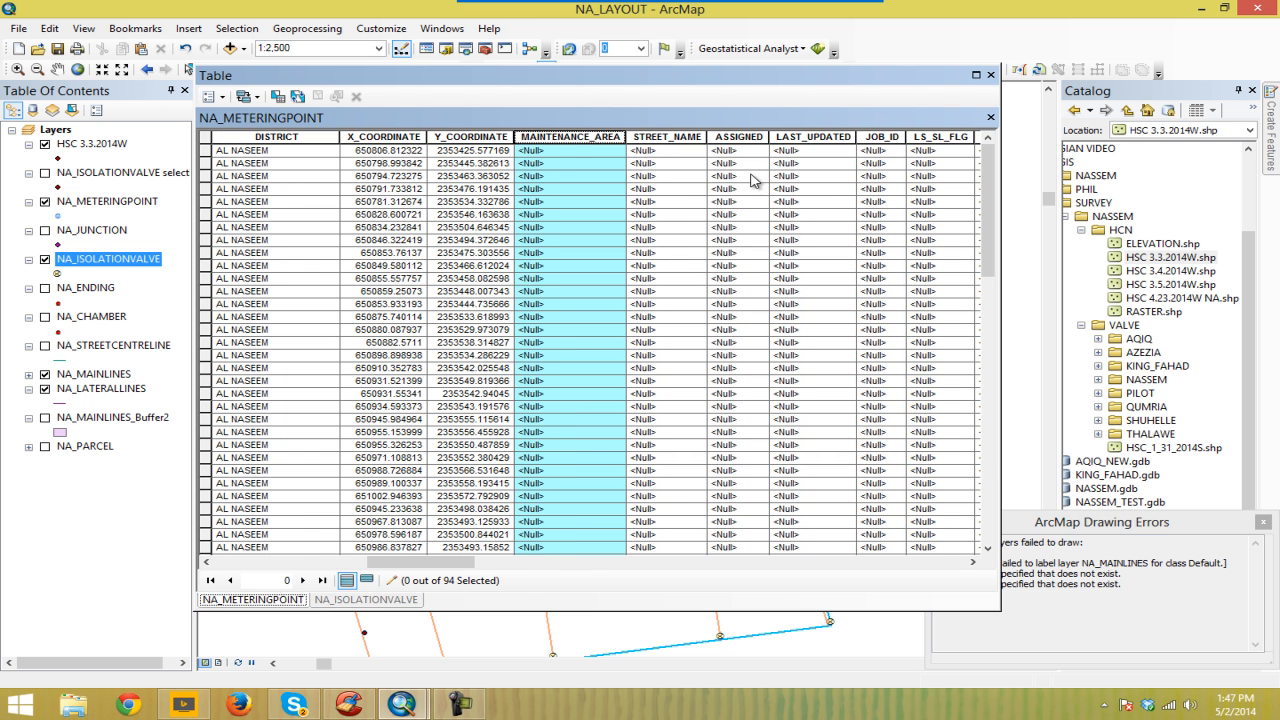
{"action": "right_click", "coordinate": [558, 142]}
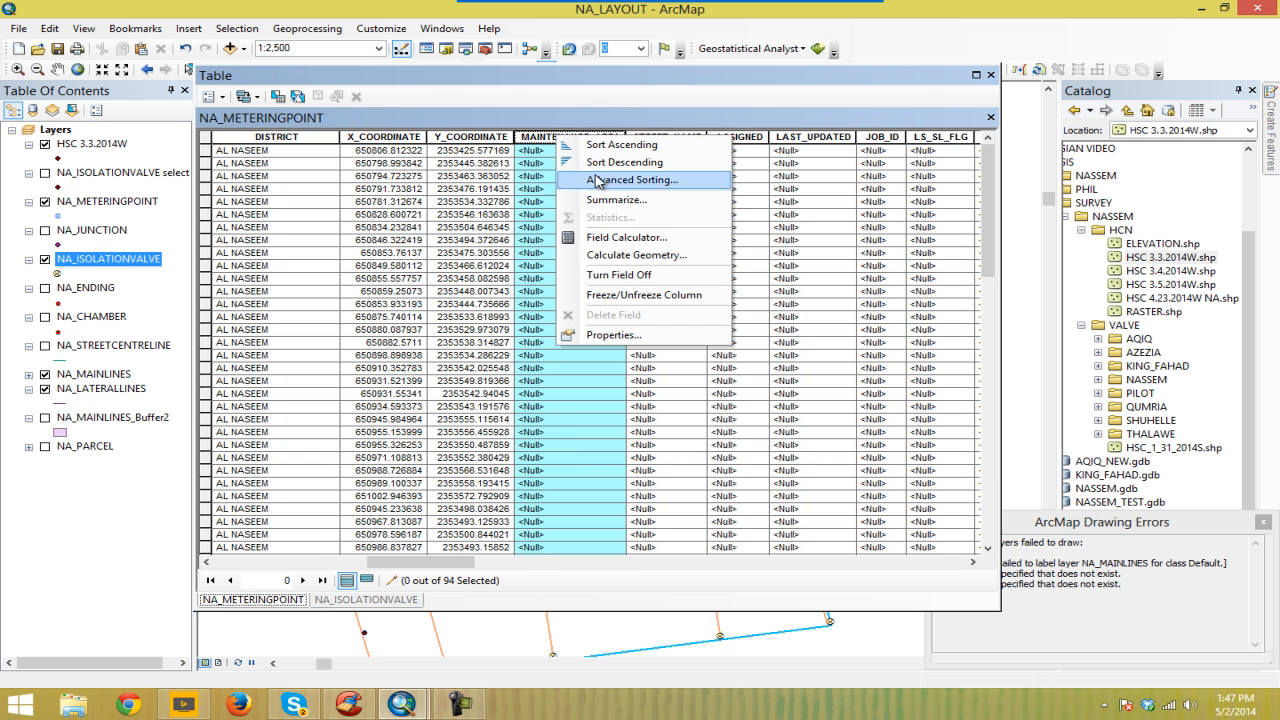
{"action": "left_click", "coordinate": [605, 245]}
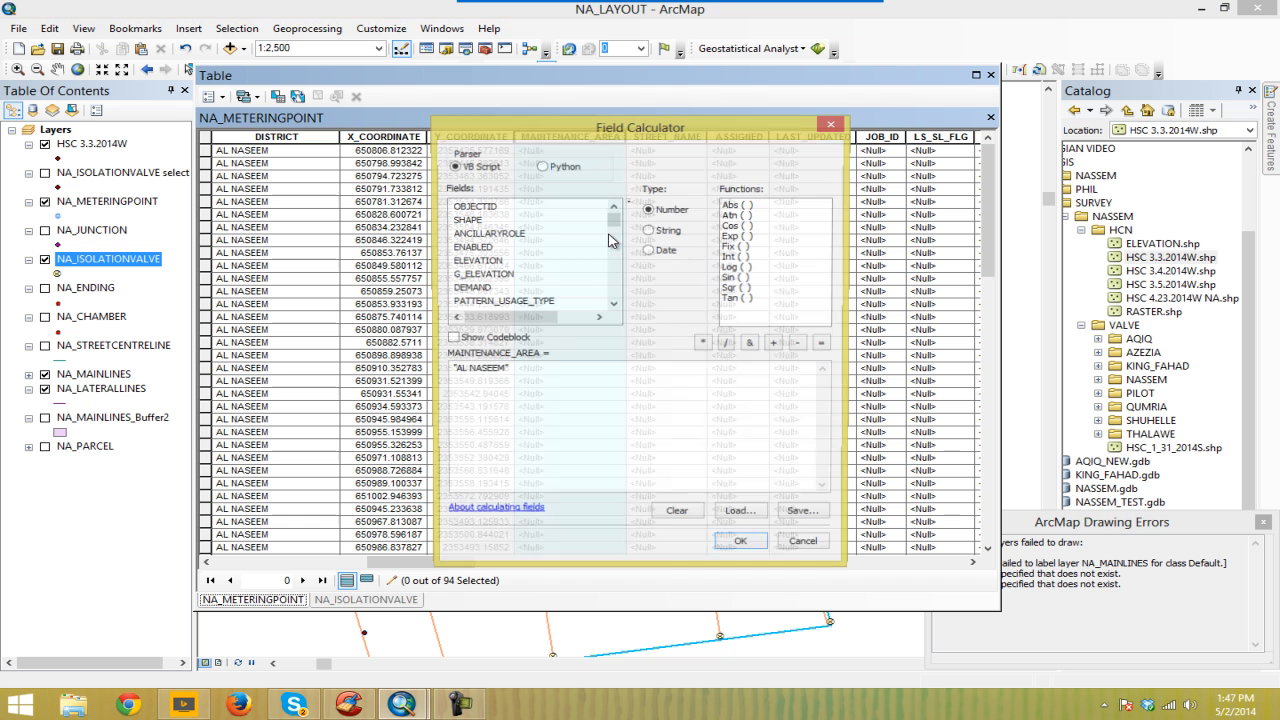
{"action": "left_click", "coordinate": [502, 370]}
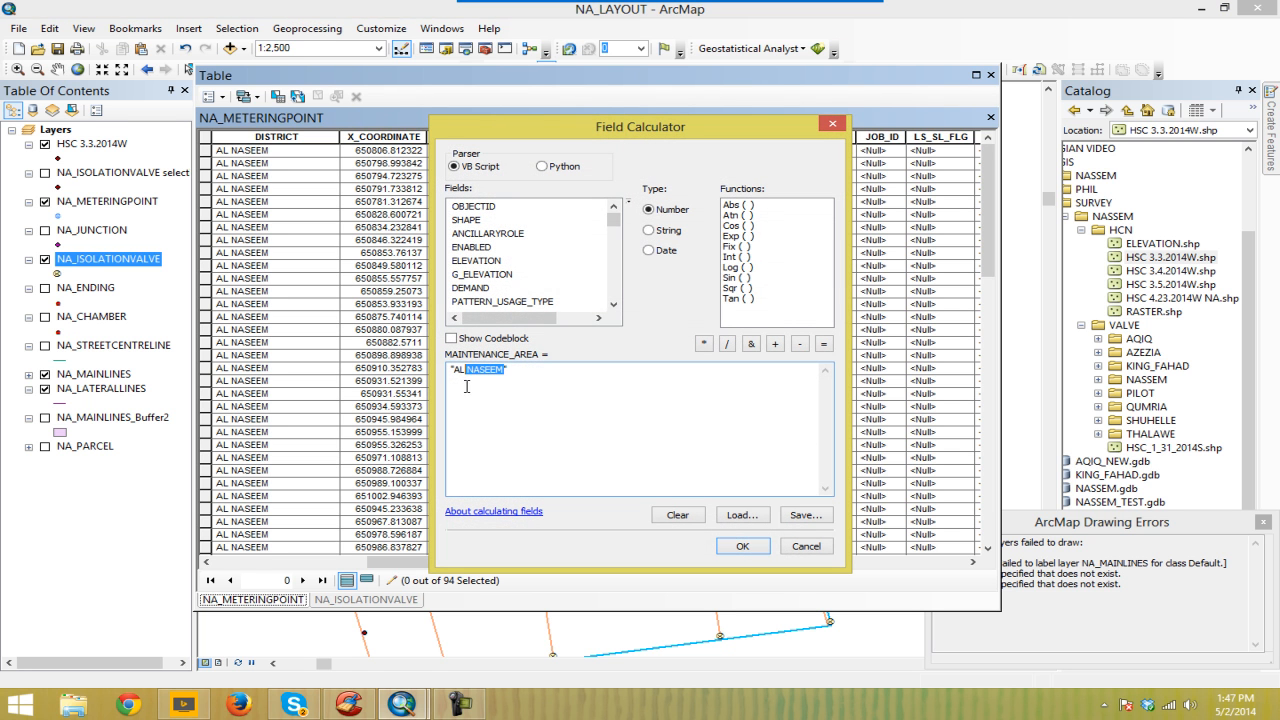
{"action": "type", "text": "17"}
{"action": "left_click", "coordinate": [742, 546]}
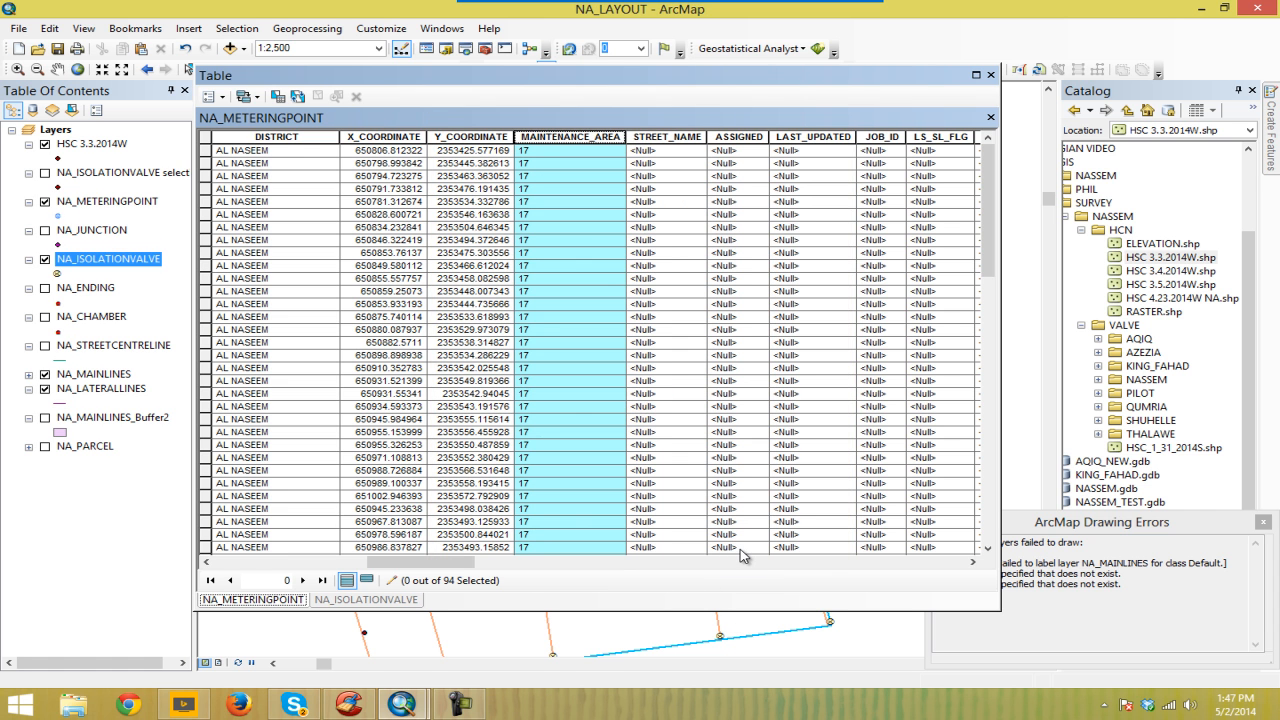
Step: Look through the STREET_NAME cells of the NA_METERINGPOINT records
{"action": "left_click", "coordinate": [680, 136]}
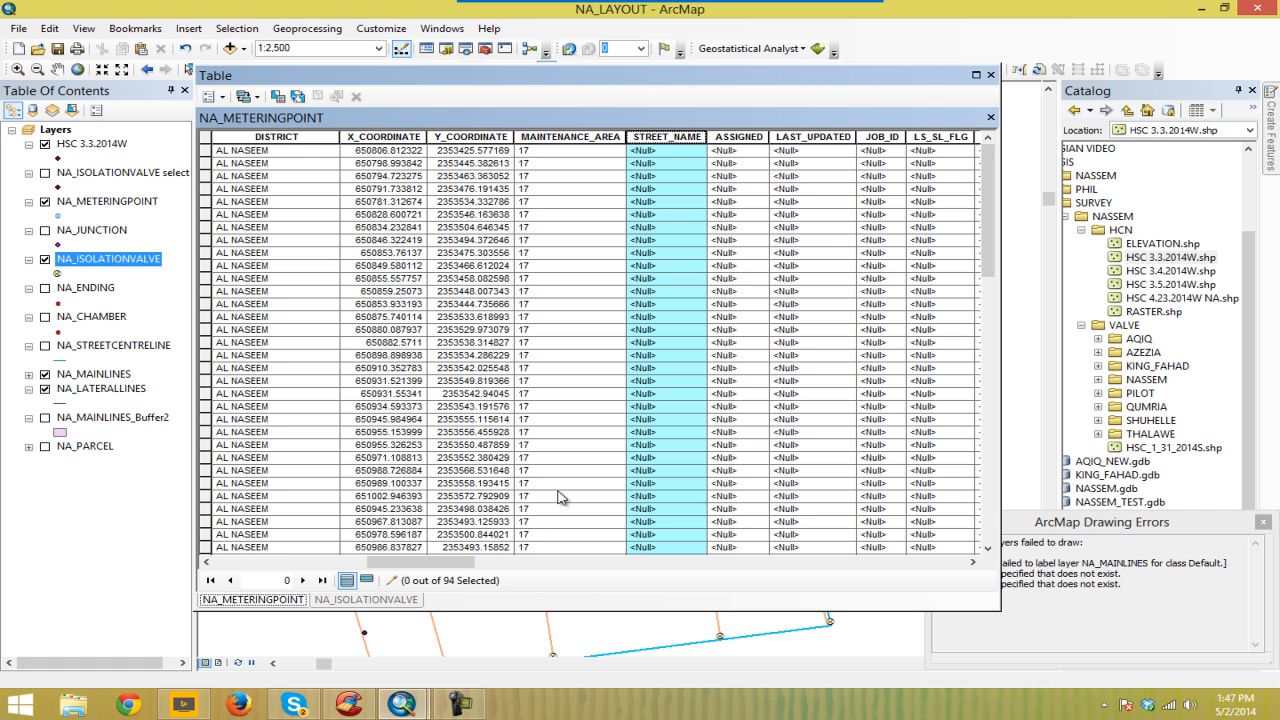
{"action": "left_click_drag", "start_coordinate": [978, 236], "coordinate": [980, 187]}
{"action": "left_click", "coordinate": [650, 152]}
{"action": "left_click", "coordinate": [662, 165]}
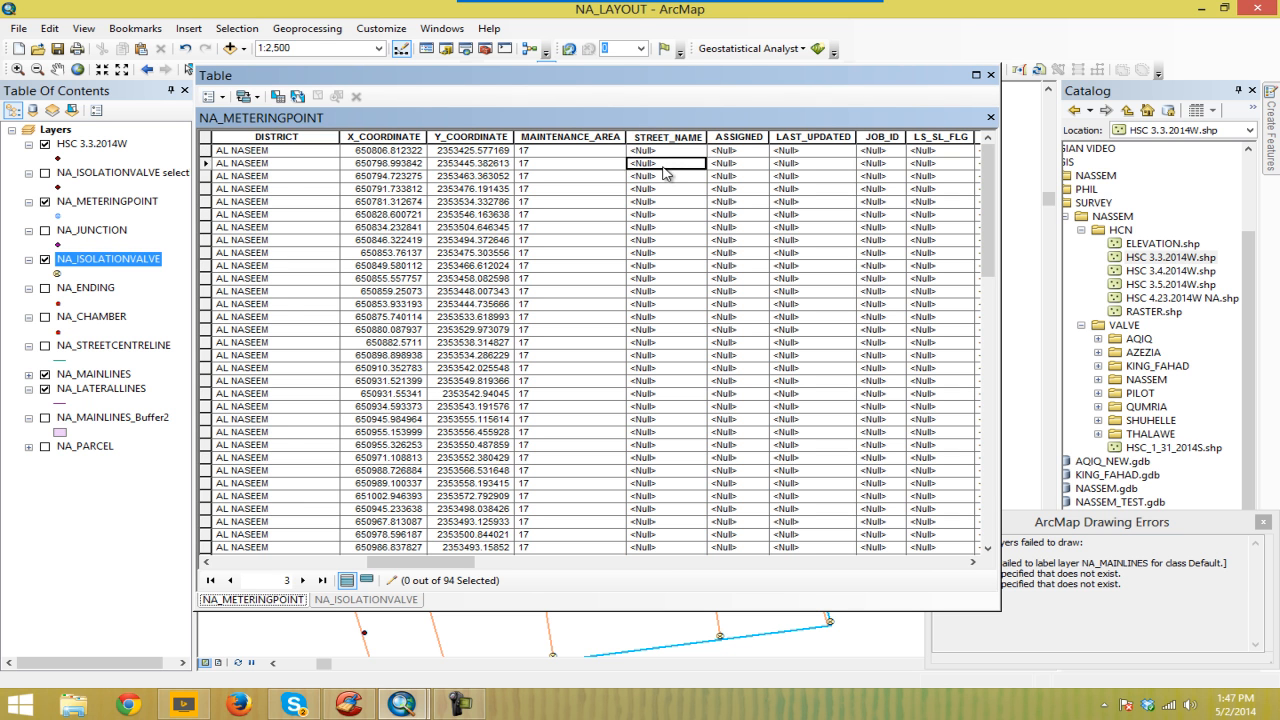
{"action": "key", "text": "Down"}
{"action": "key", "text": "Down"}
{"action": "key", "text": "Down"}
{"action": "key", "text": "Down"}
{"action": "key", "text": "Down"}
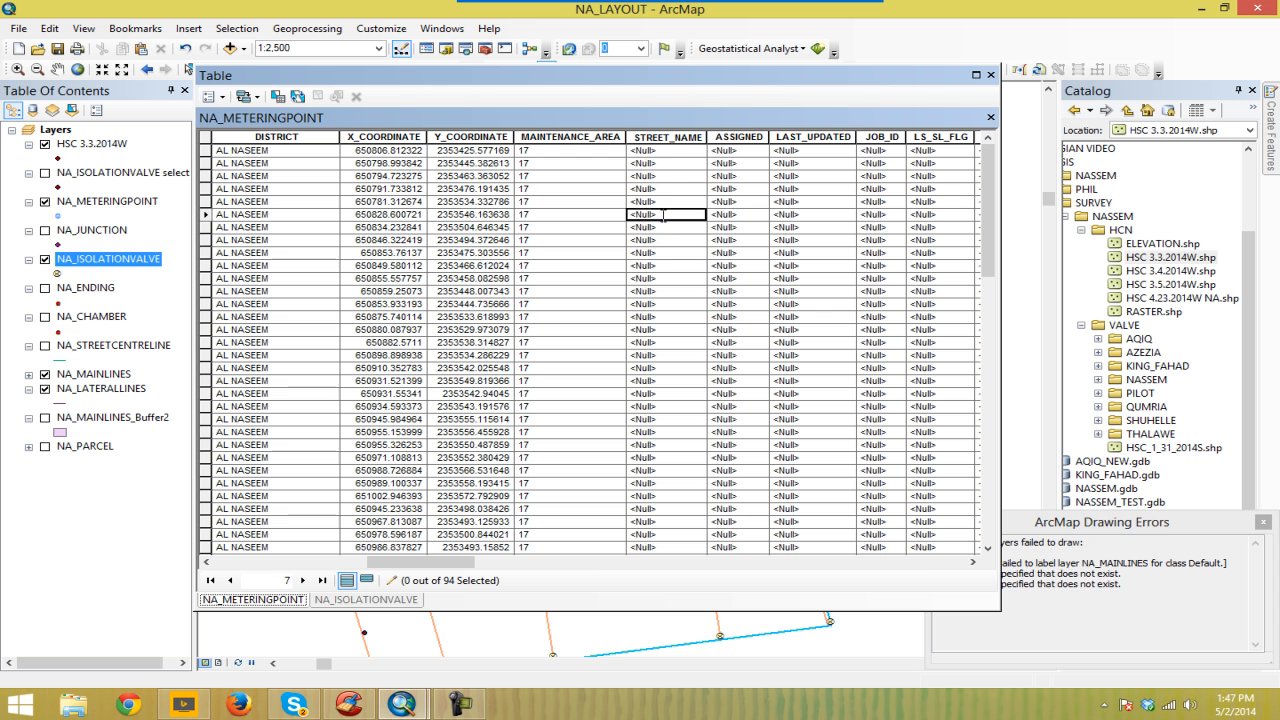
{"action": "left_click", "coordinate": [671, 240]}
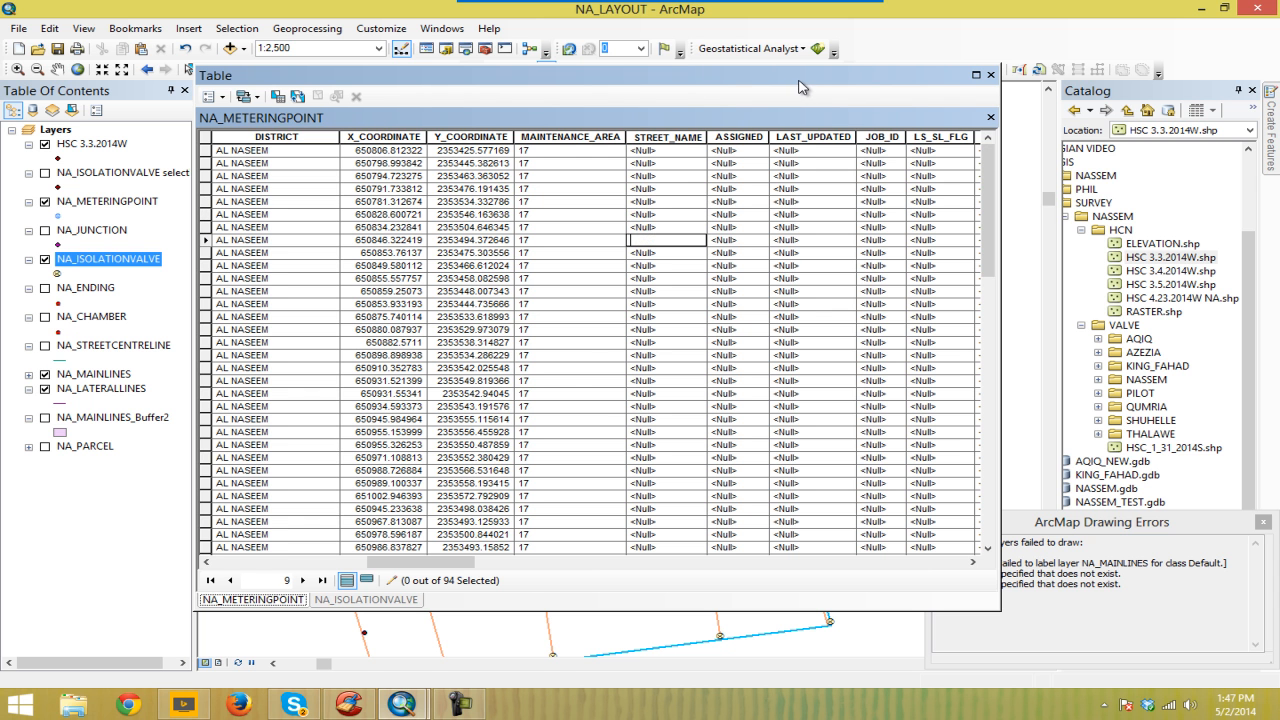
Step: Close the attribute table and display the NA_STREETCENTRELINE layer to view the street names around the metering points
{"action": "left_click_drag", "start_coordinate": [799, 82], "coordinate": [833, 80]}
{"action": "left_click", "coordinate": [1024, 73]}
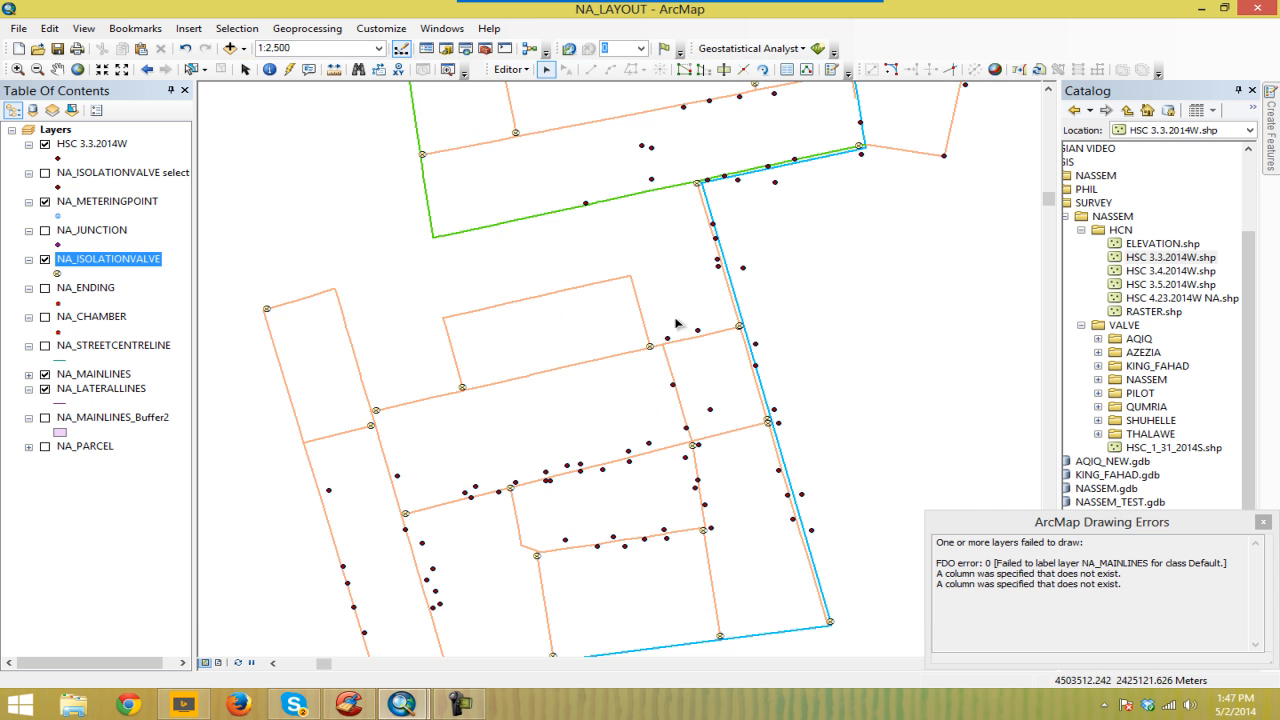
{"action": "left_click", "coordinate": [45, 346]}
{"action": "left_click_drag", "start_coordinate": [584, 322], "coordinate": [689, 313]}
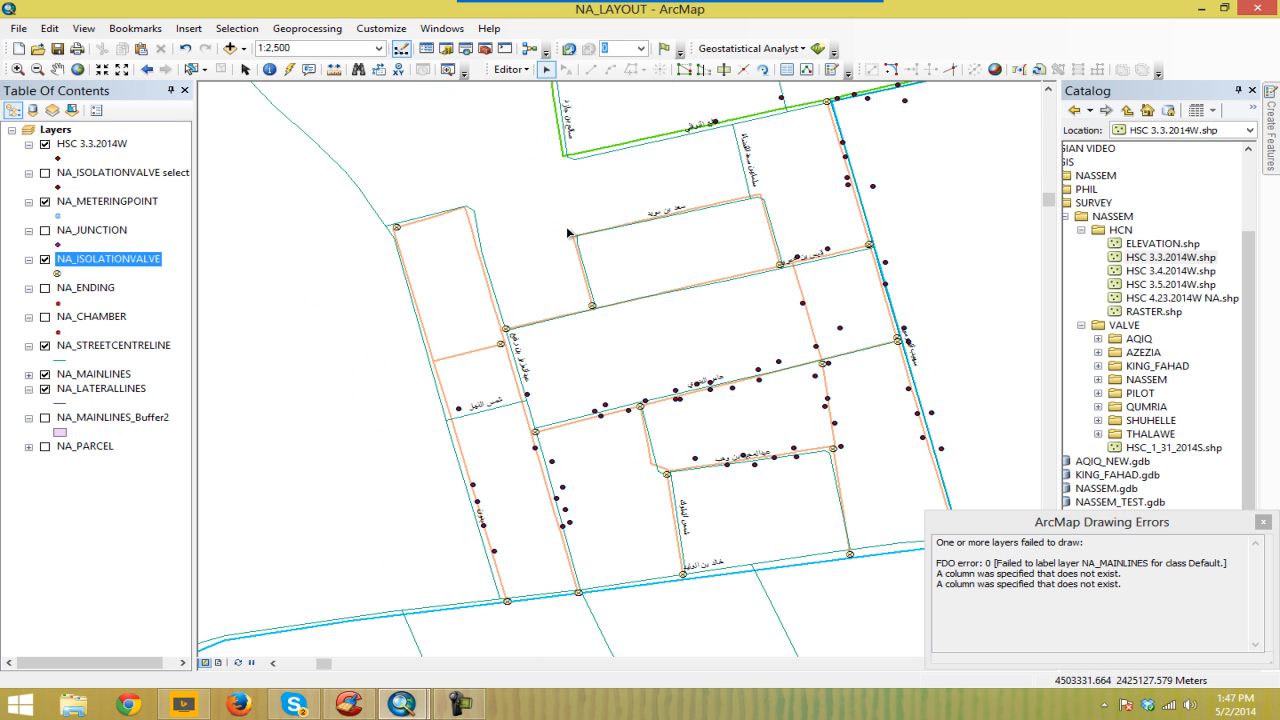
{"action": "scroll", "coordinate": [563, 258], "scroll_direction": "down", "scroll_amount": 2}
{"action": "left_click_drag", "start_coordinate": [564, 258], "coordinate": [543, 308]}
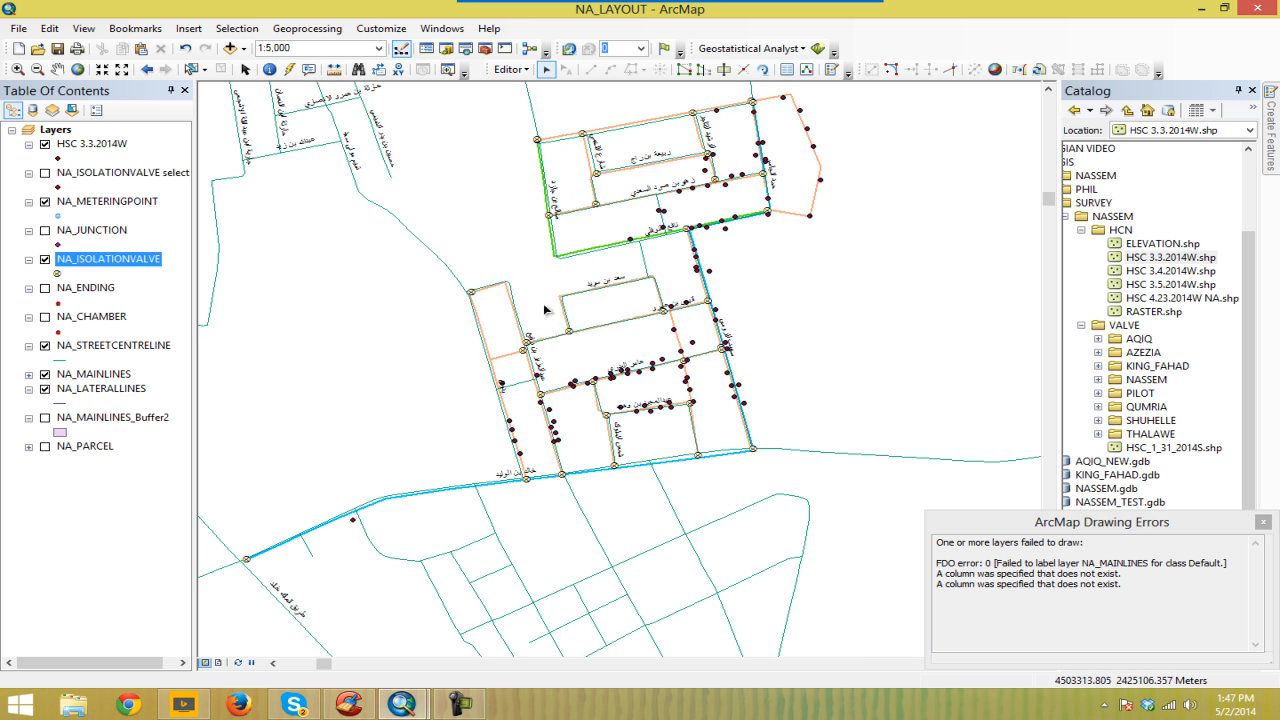
{"action": "scroll", "coordinate": [535, 299], "scroll_direction": "up", "scroll_amount": 2}
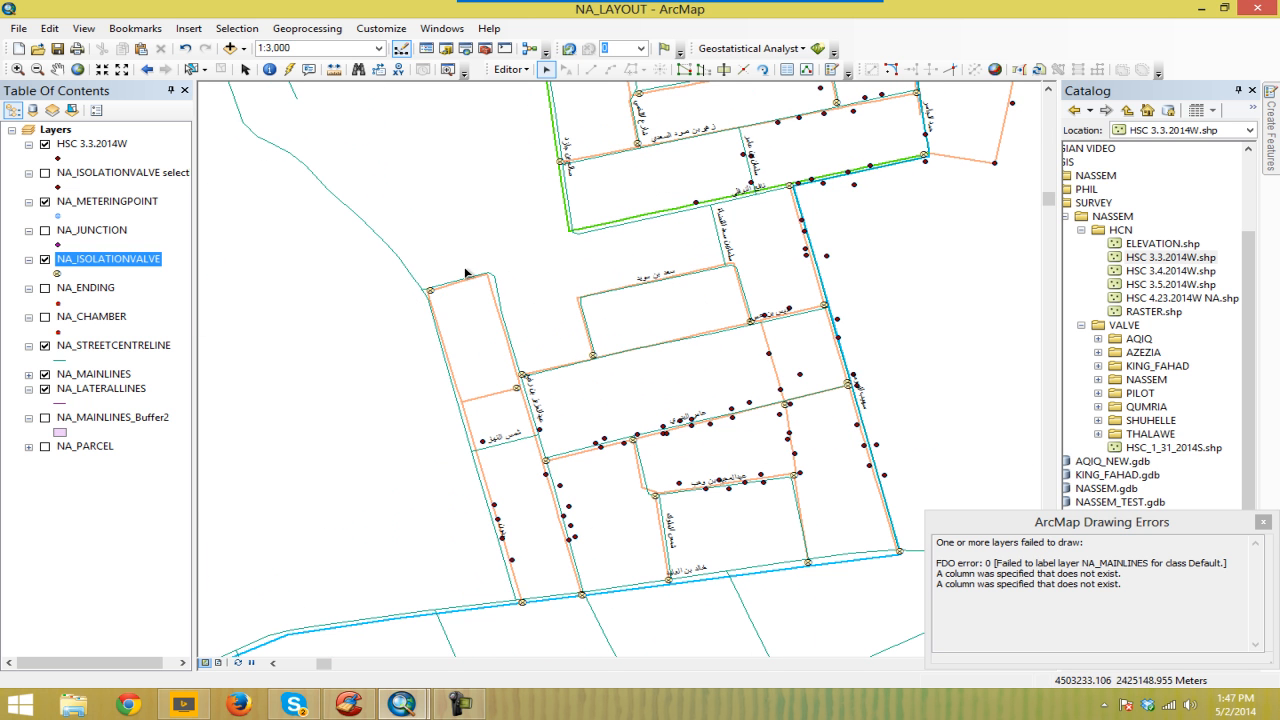
{"action": "left_click_drag", "start_coordinate": [737, 288], "coordinate": [745, 366]}
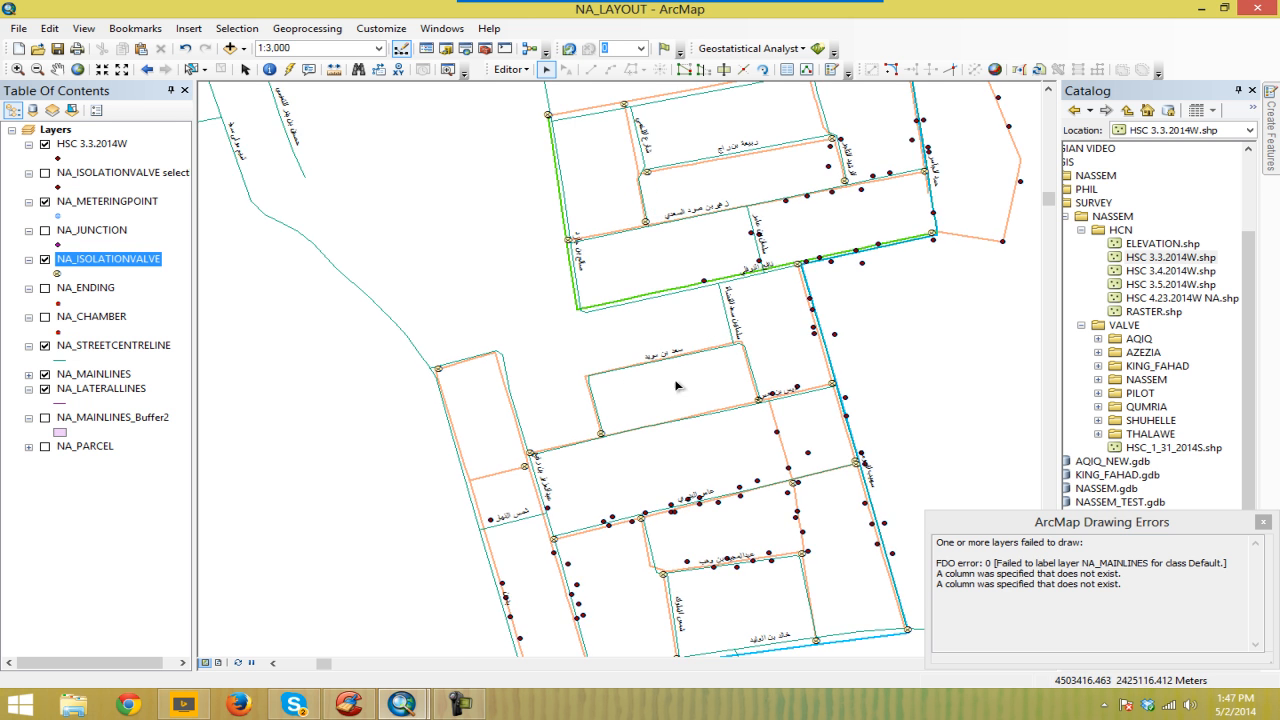
{"action": "left_click_drag", "start_coordinate": [676, 386], "coordinate": [620, 364]}
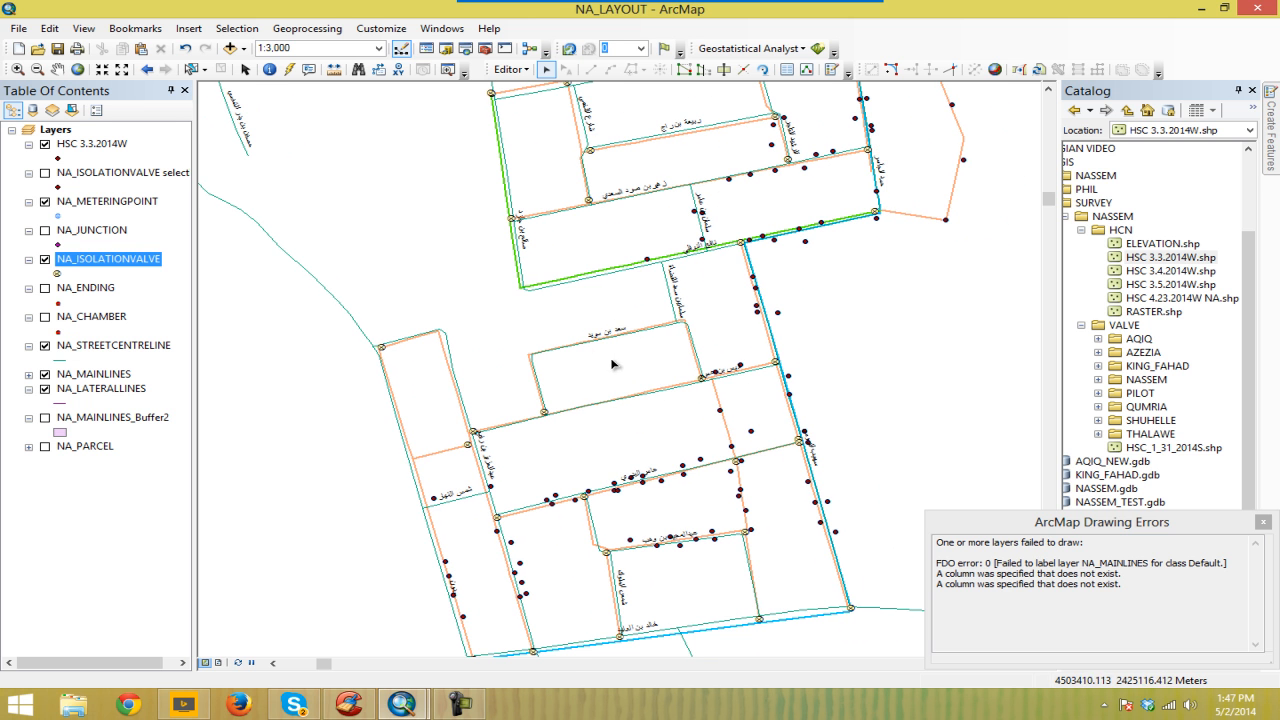
Step: Dismiss the drawing errors and open the attribute table of the NA_METERINGPOINT layer
{"action": "left_click_drag", "start_coordinate": [664, 200], "coordinate": [670, 258]}
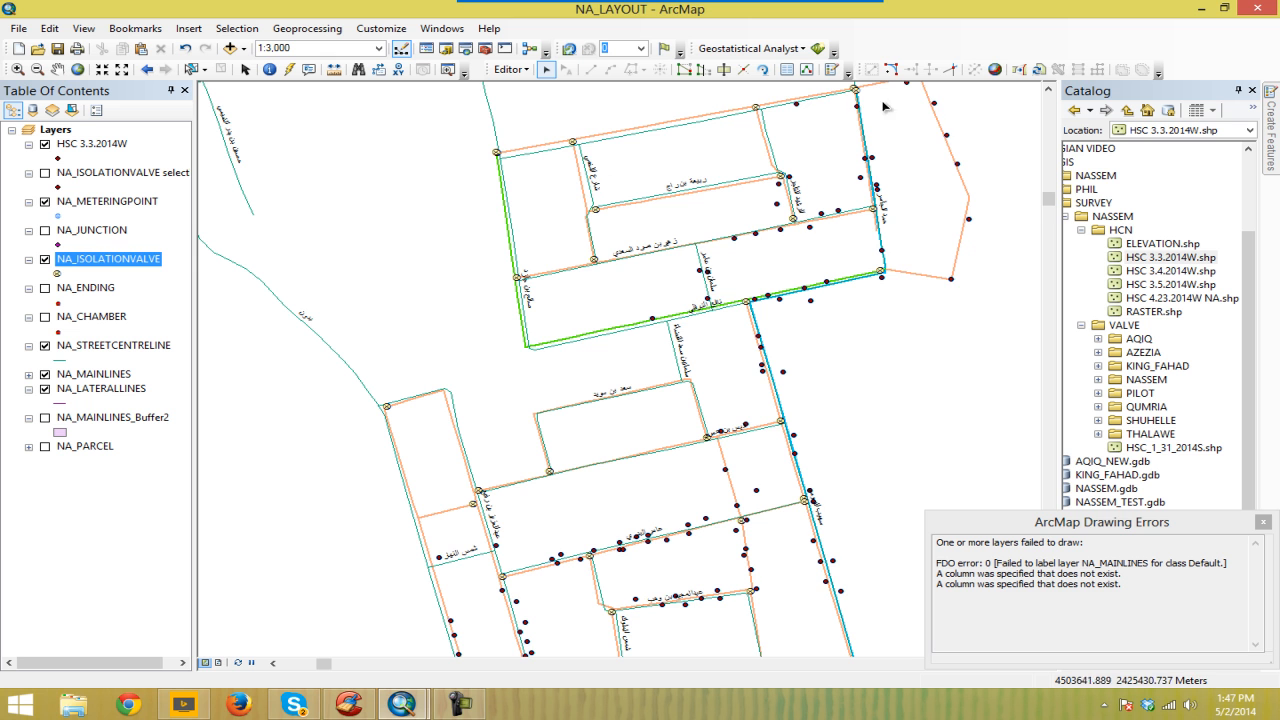
{"action": "left_click_drag", "start_coordinate": [814, 449], "coordinate": [814, 381]}
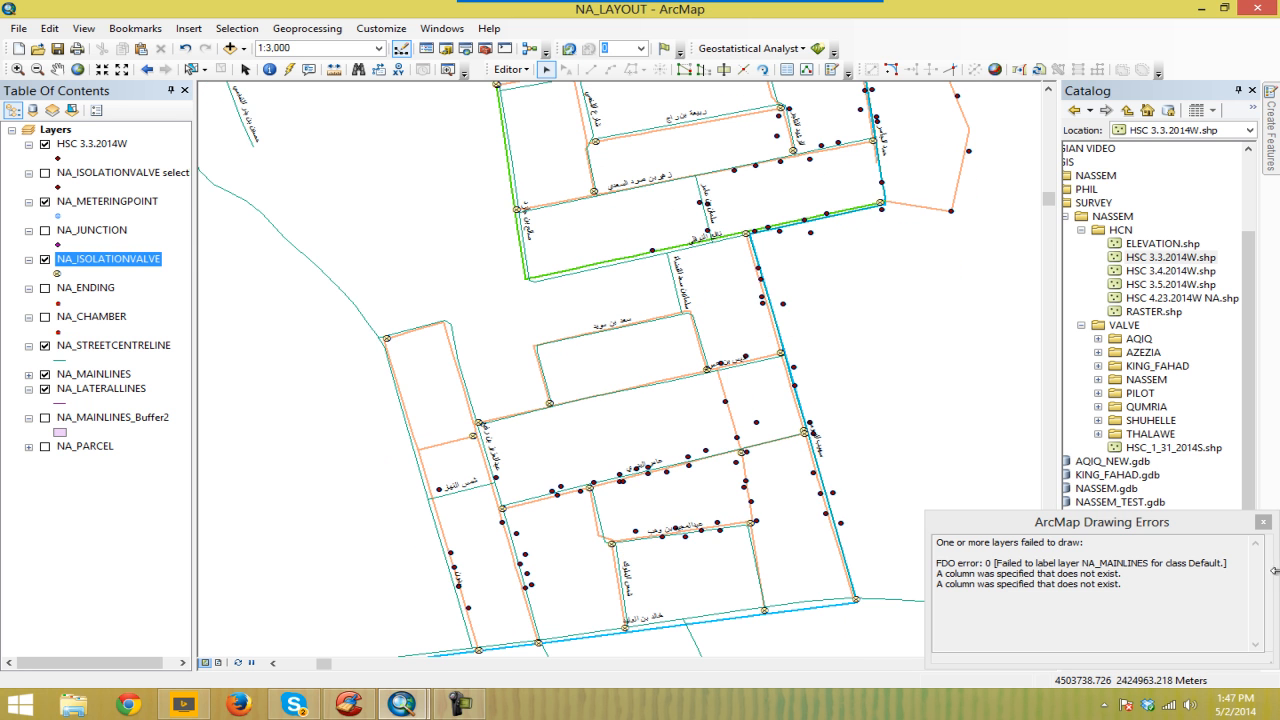
{"action": "left_click", "coordinate": [1263, 522]}
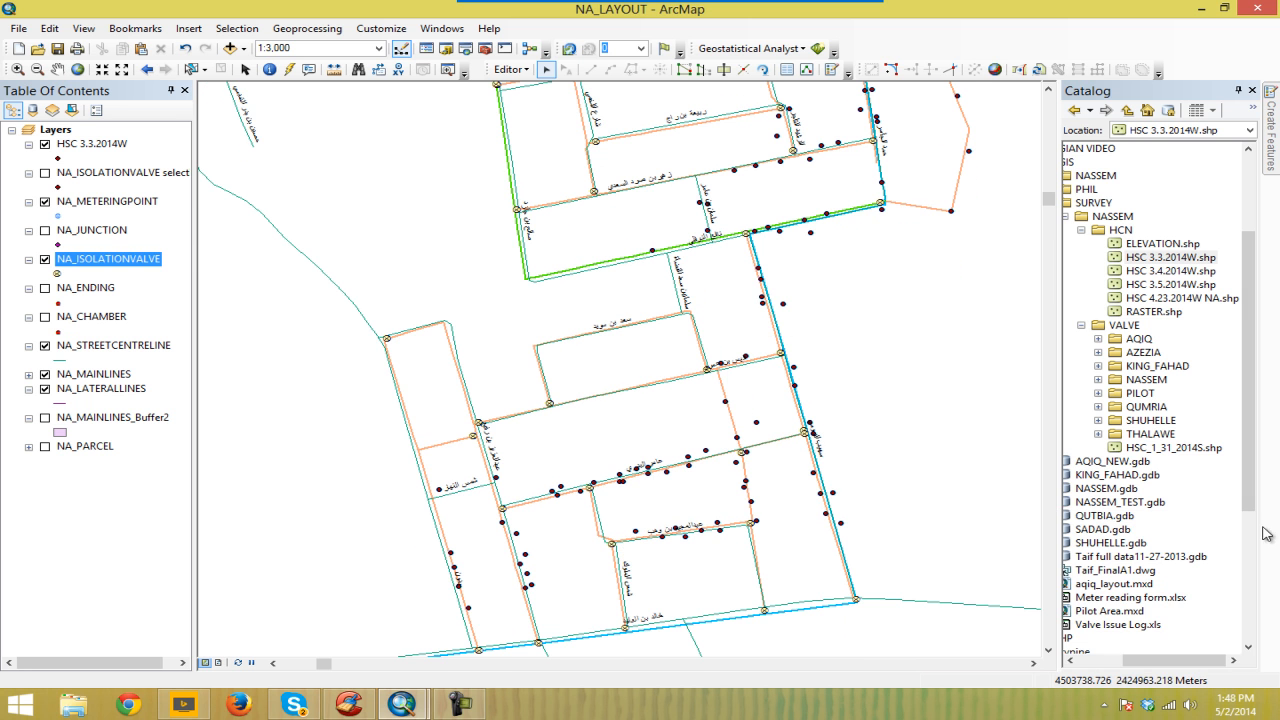
{"action": "right_click", "coordinate": [114, 201]}
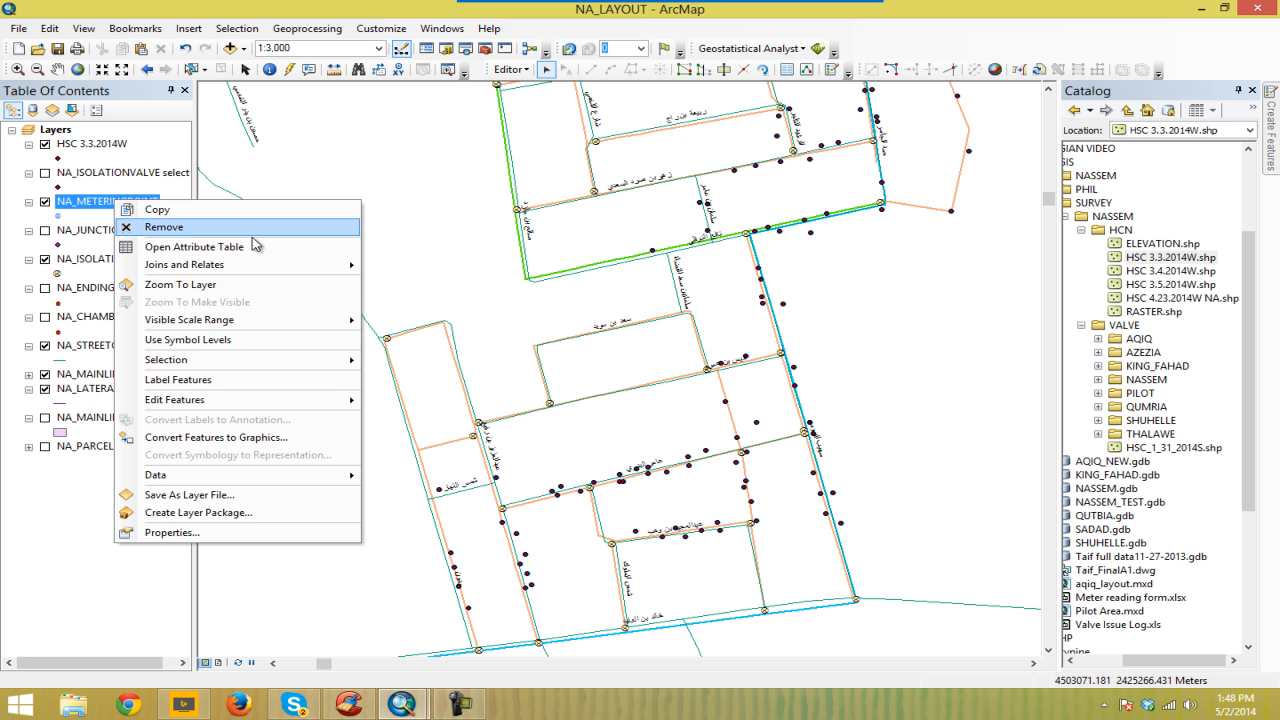
{"action": "left_click", "coordinate": [255, 245]}
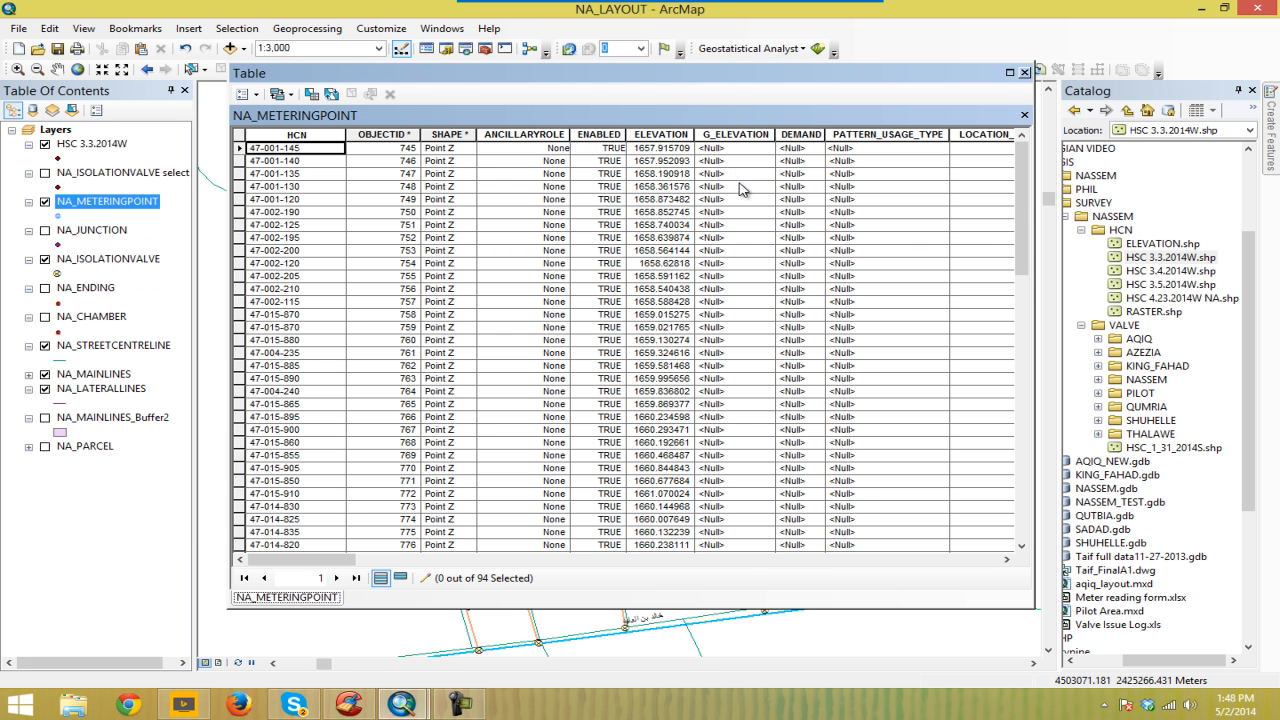
{"action": "left_click_drag", "start_coordinate": [786, 77], "coordinate": [778, 112]}
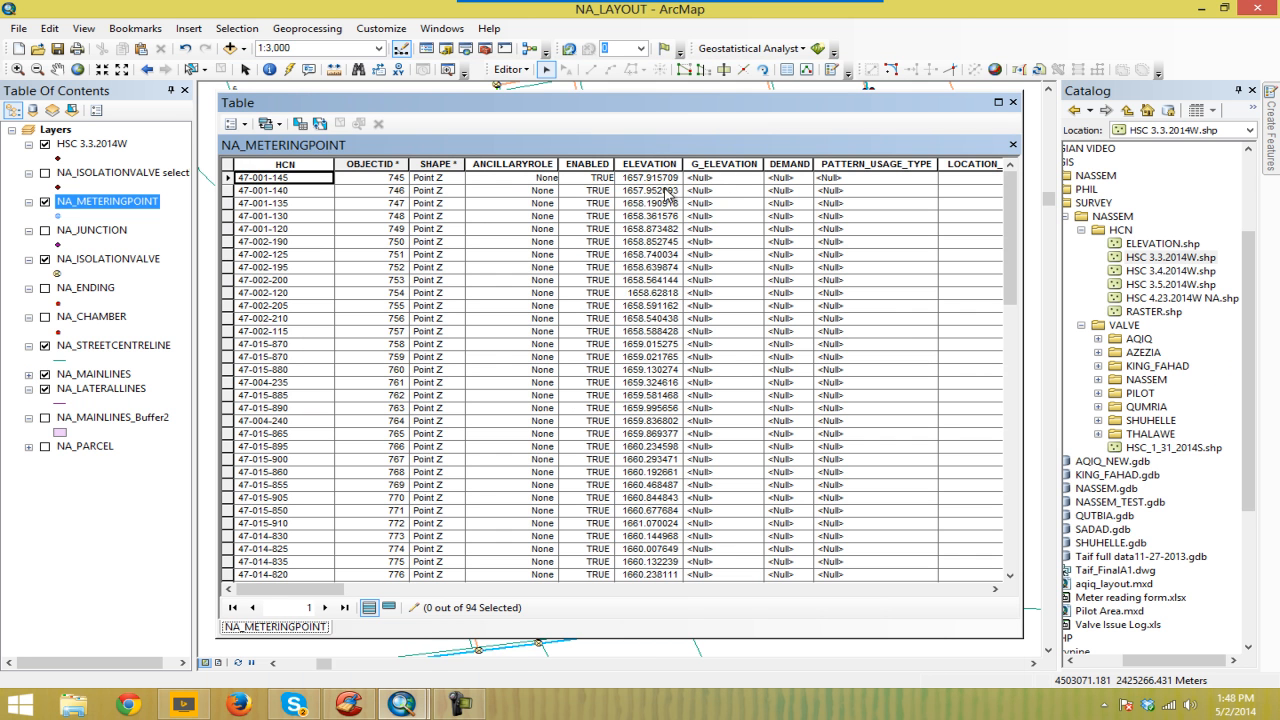
Step: Calculate the G_ELEVATION field of all NA_METERINGPOINT records from the ELEVATION field with the Field Calculator
{"action": "left_click", "coordinate": [654, 165]}
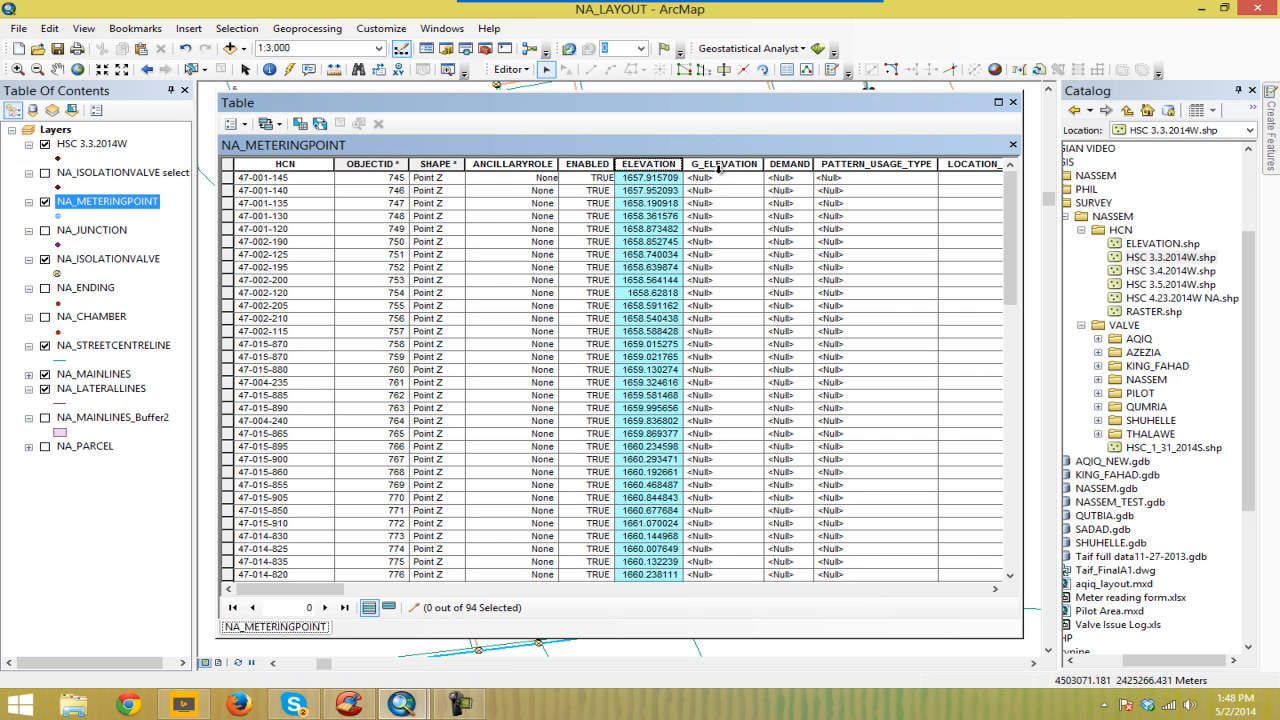
{"action": "left_click", "coordinate": [719, 166]}
{"action": "right_click", "coordinate": [719, 167]}
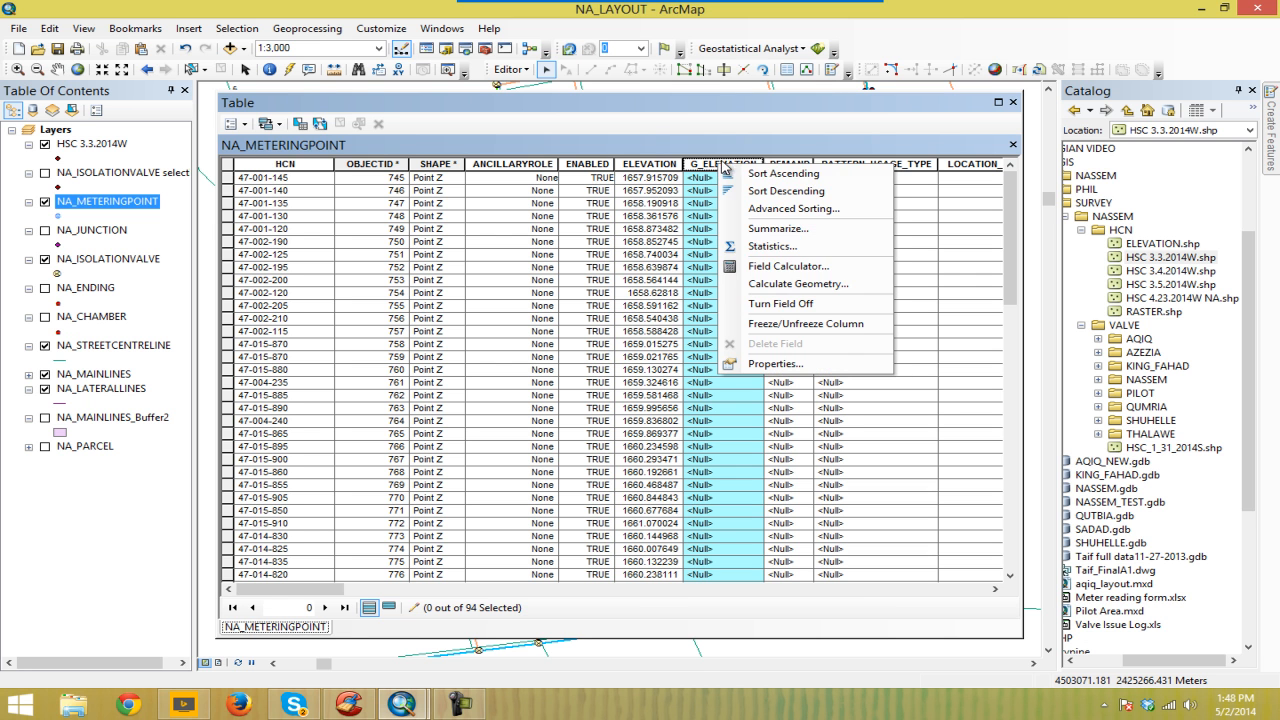
{"action": "left_click", "coordinate": [779, 267]}
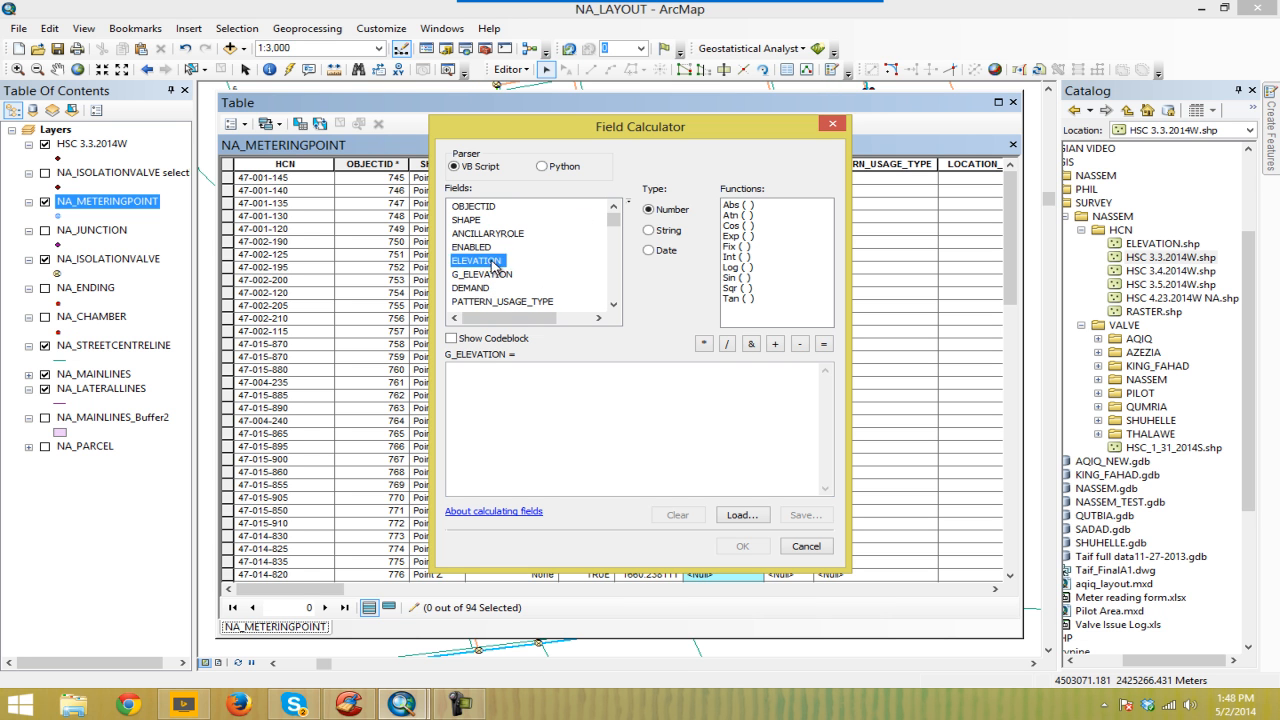
{"action": "double_click", "coordinate": [478, 261]}
{"action": "left_click", "coordinate": [741, 545]}
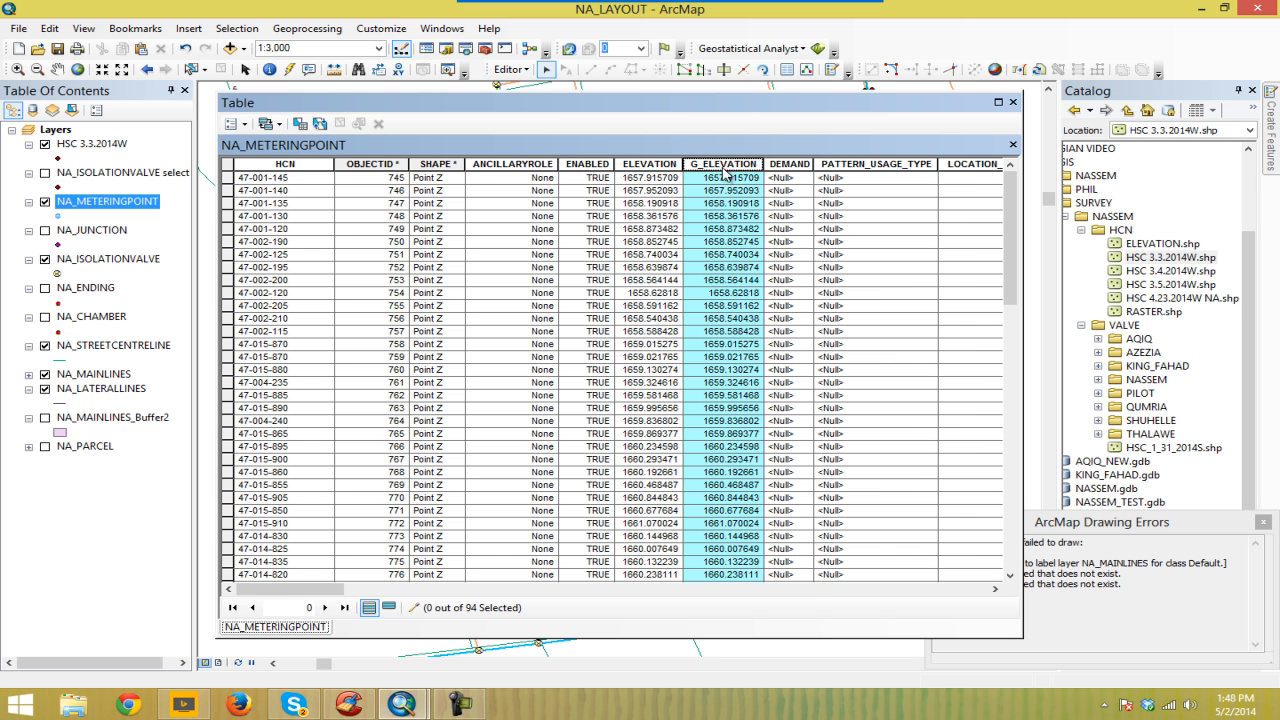
Step: Check the DEMAND, PATTERN_USAGE_TYPE and LOCATION_ID fields of the NA_METERINGPOINT records
{"action": "left_click_drag", "start_coordinate": [290, 589], "coordinate": [335, 589]}
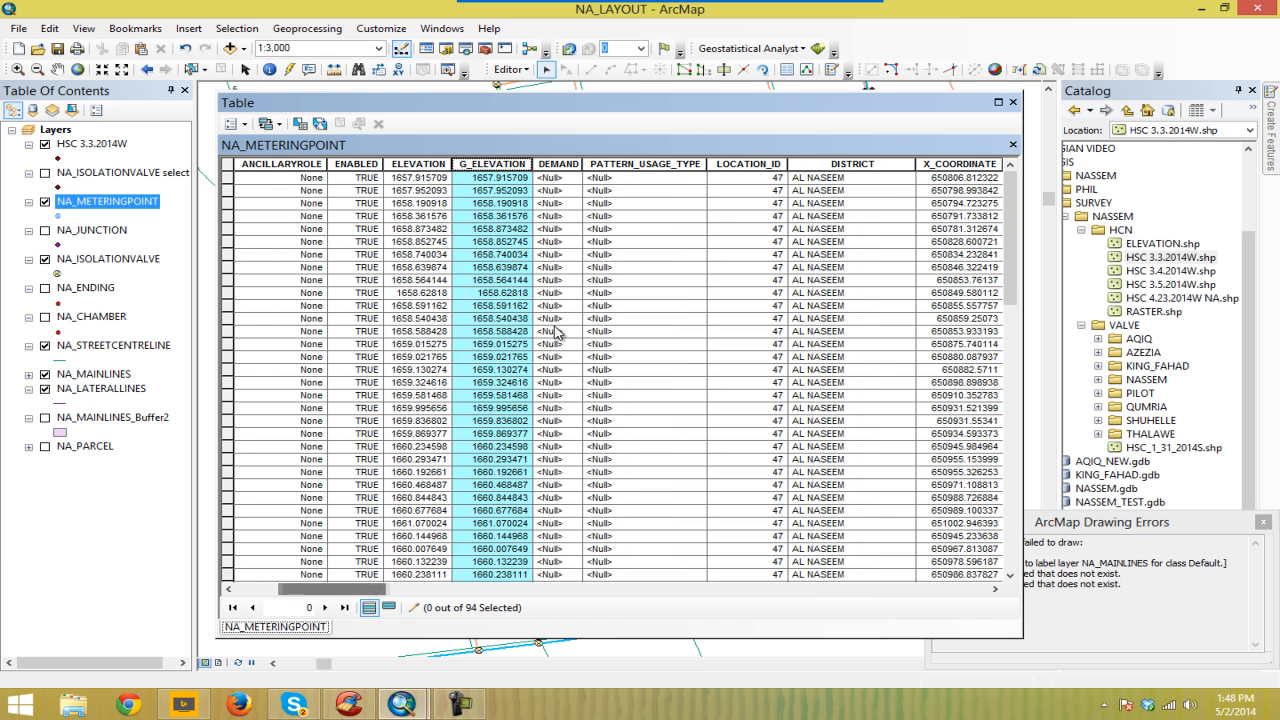
{"action": "left_click", "coordinate": [557, 165]}
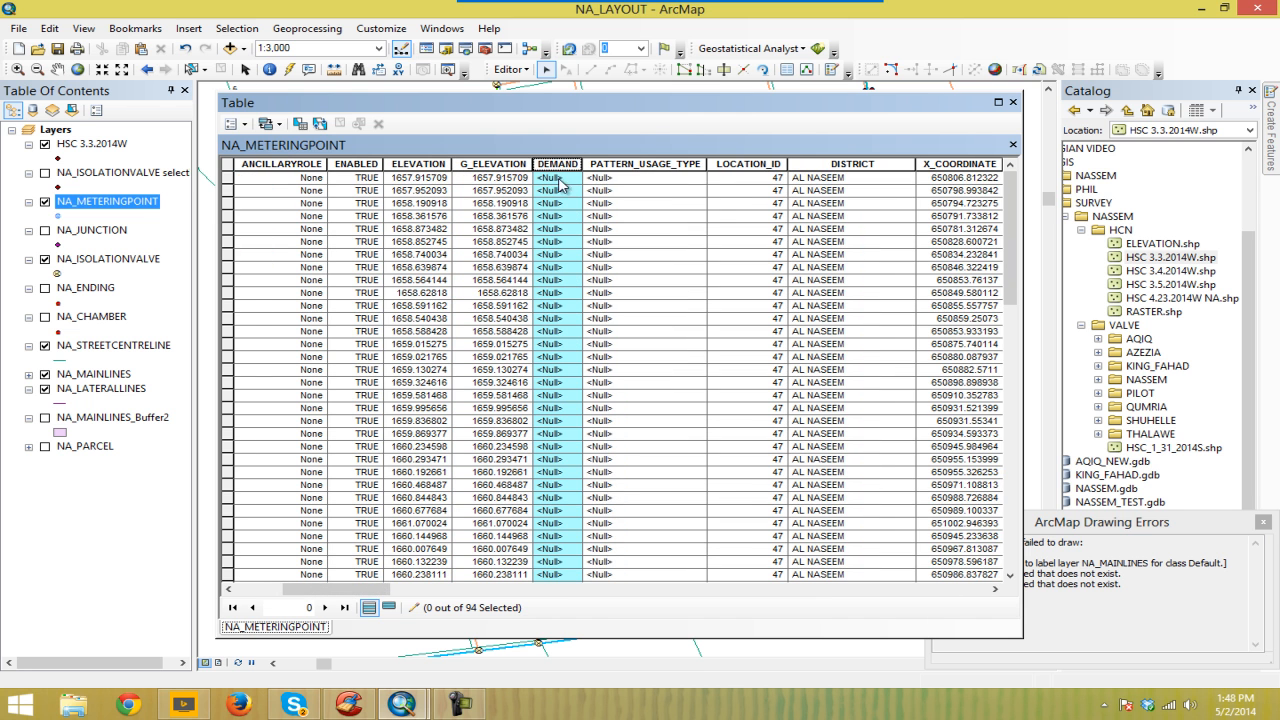
{"action": "left_click", "coordinate": [637, 165]}
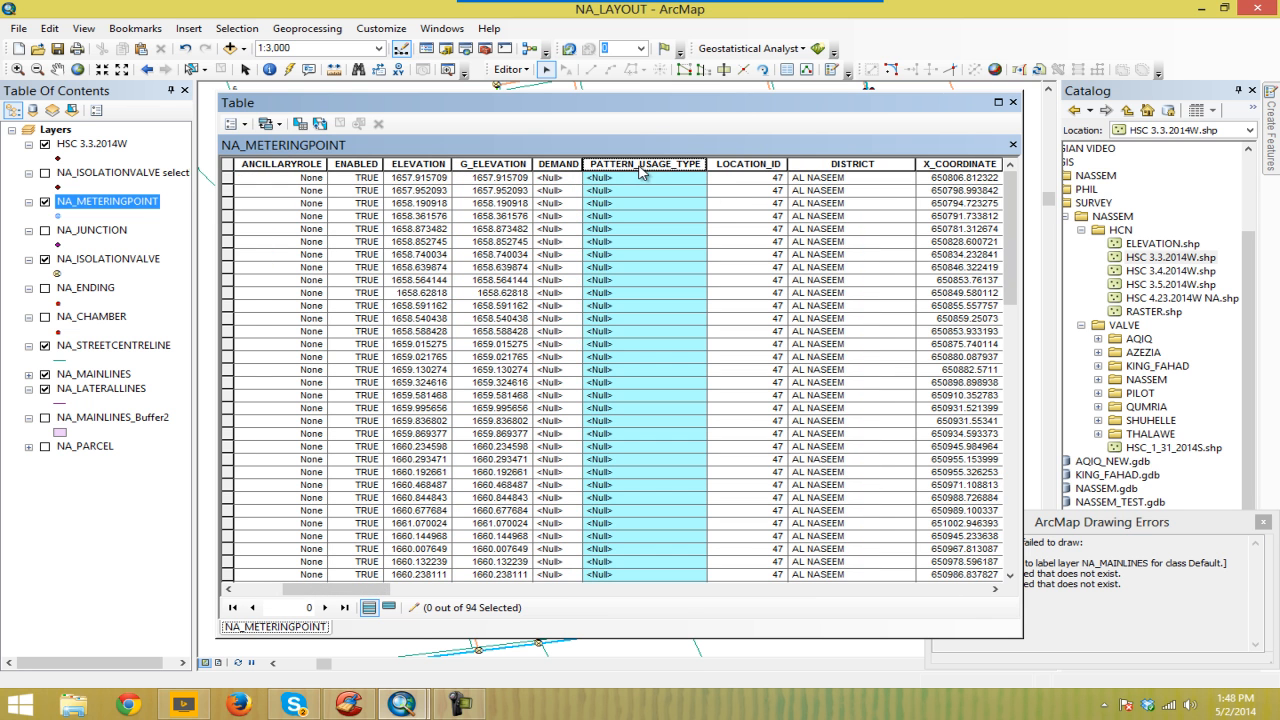
{"action": "left_click", "coordinate": [745, 163]}
{"action": "left_click_drag", "start_coordinate": [386, 589], "coordinate": [498, 600]}
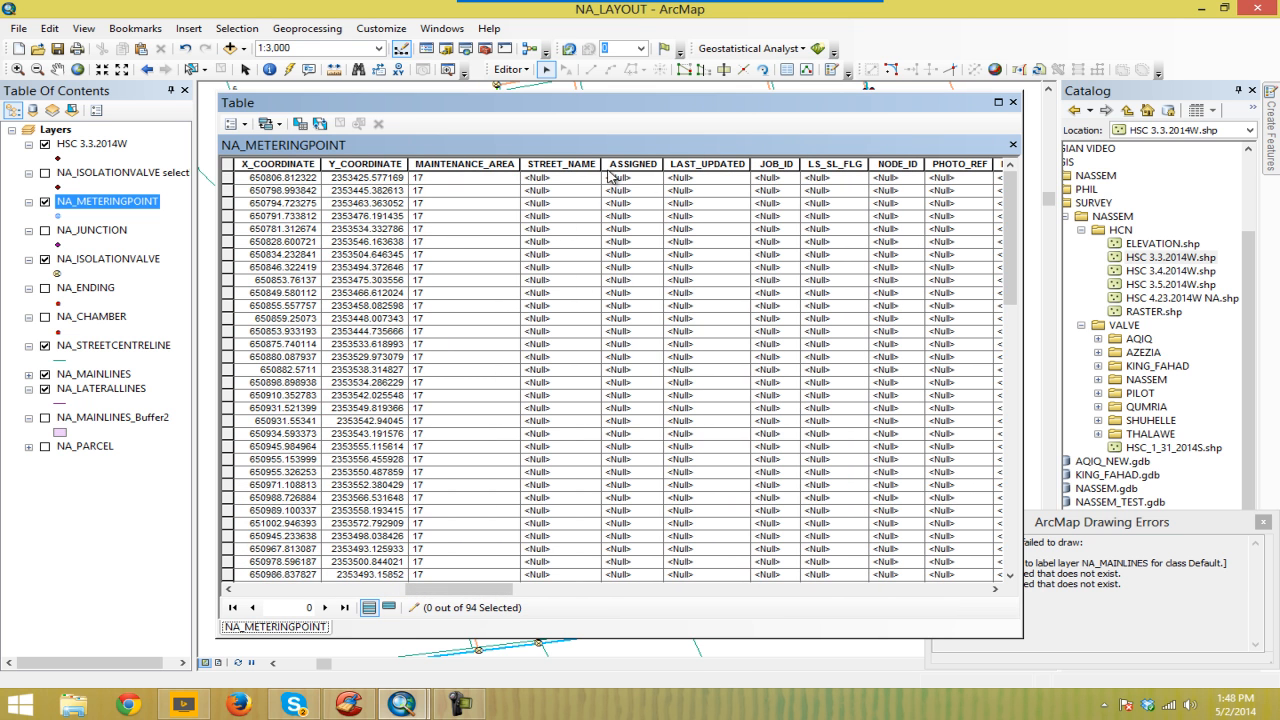
Step: Review the NA_METERINGPOINT fields from ASSIGNED and LAST_UPDATED through JOB_ID, LS_SL_FLG and NODE_ID to PHOTO_REF
{"action": "left_click", "coordinate": [650, 164]}
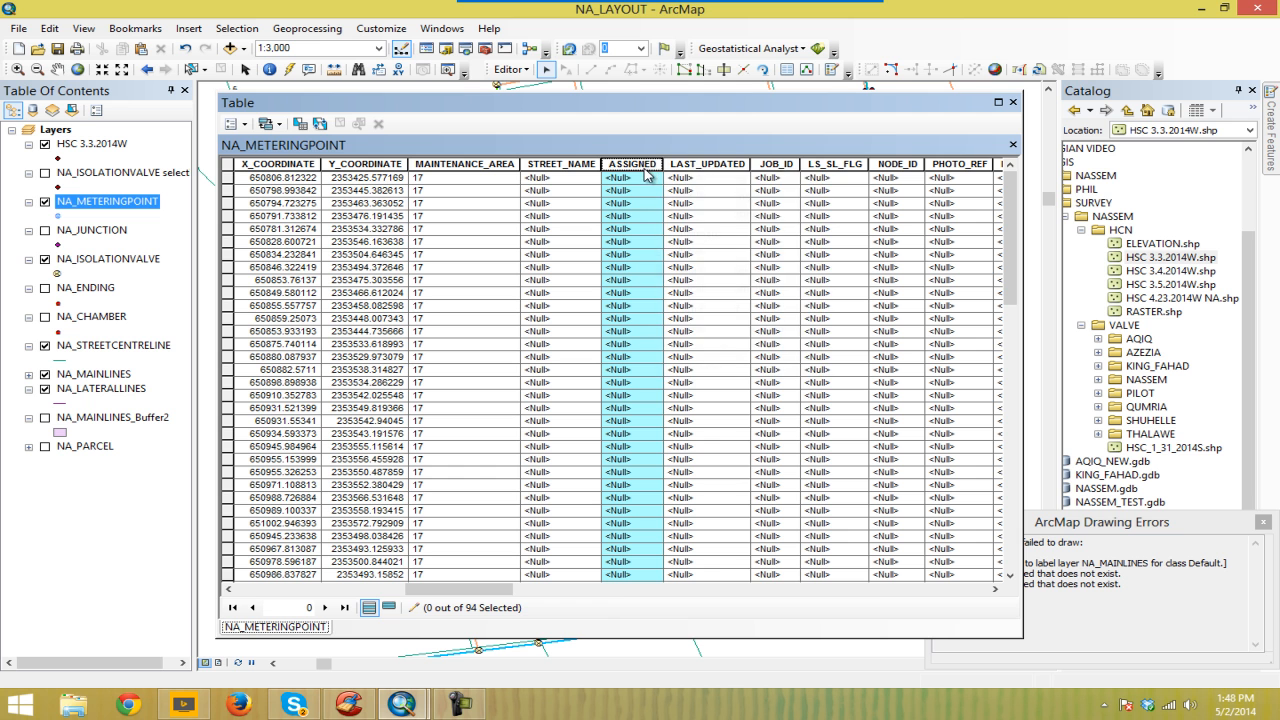
{"action": "right_click", "coordinate": [645, 175]}
{"action": "left_click", "coordinate": [762, 138]}
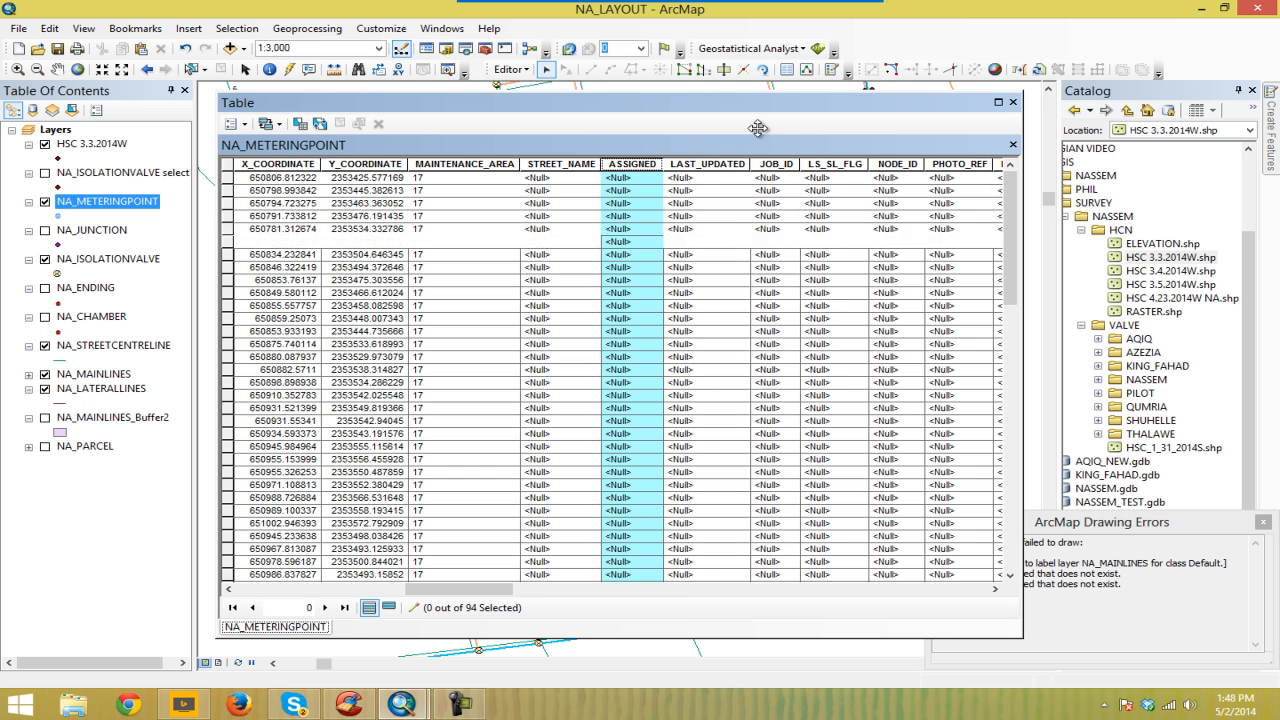
{"action": "left_click", "coordinate": [703, 166]}
{"action": "left_click", "coordinate": [789, 165]}
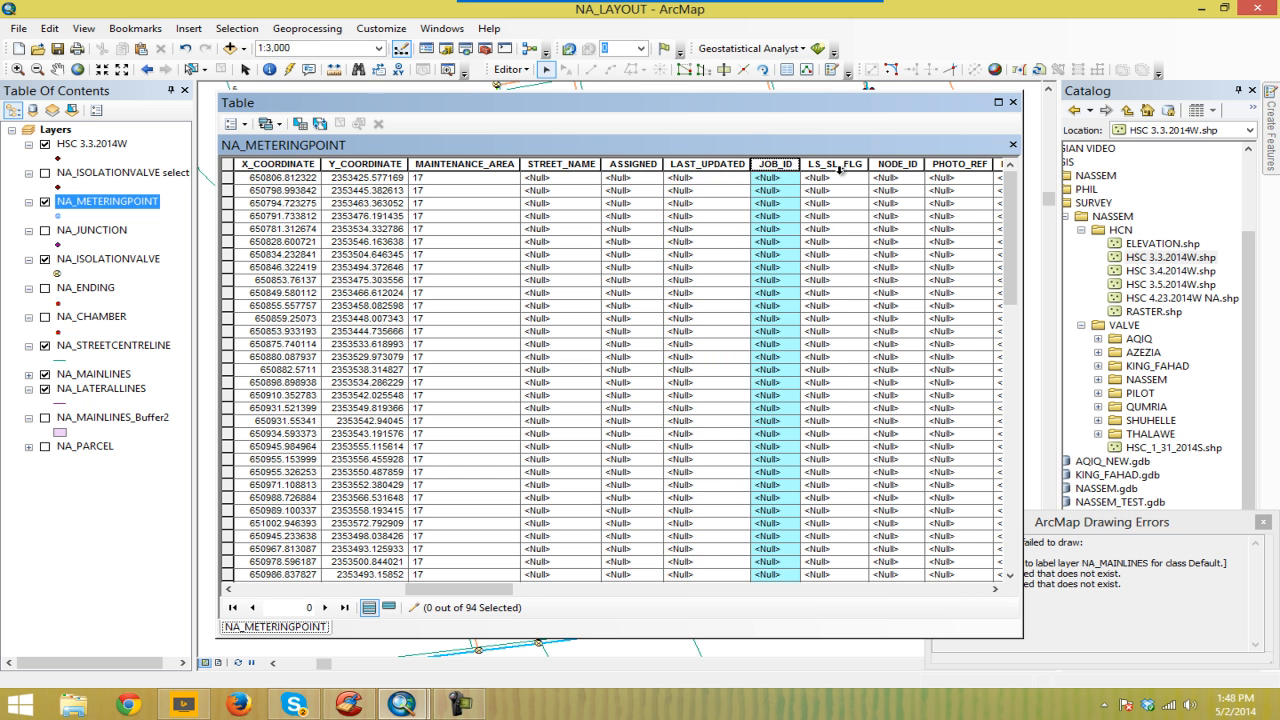
{"action": "left_click", "coordinate": [840, 167]}
{"action": "left_click", "coordinate": [900, 167]}
{"action": "left_click", "coordinate": [940, 166]}
Step: Review the remaining NA_METERINGPOINT fields from DISCON_CT, GRIDID and SERIAL_NO through meter status, material and CODE to the owner and building fields
{"action": "left_click_drag", "start_coordinate": [505, 590], "coordinate": [562, 603]}
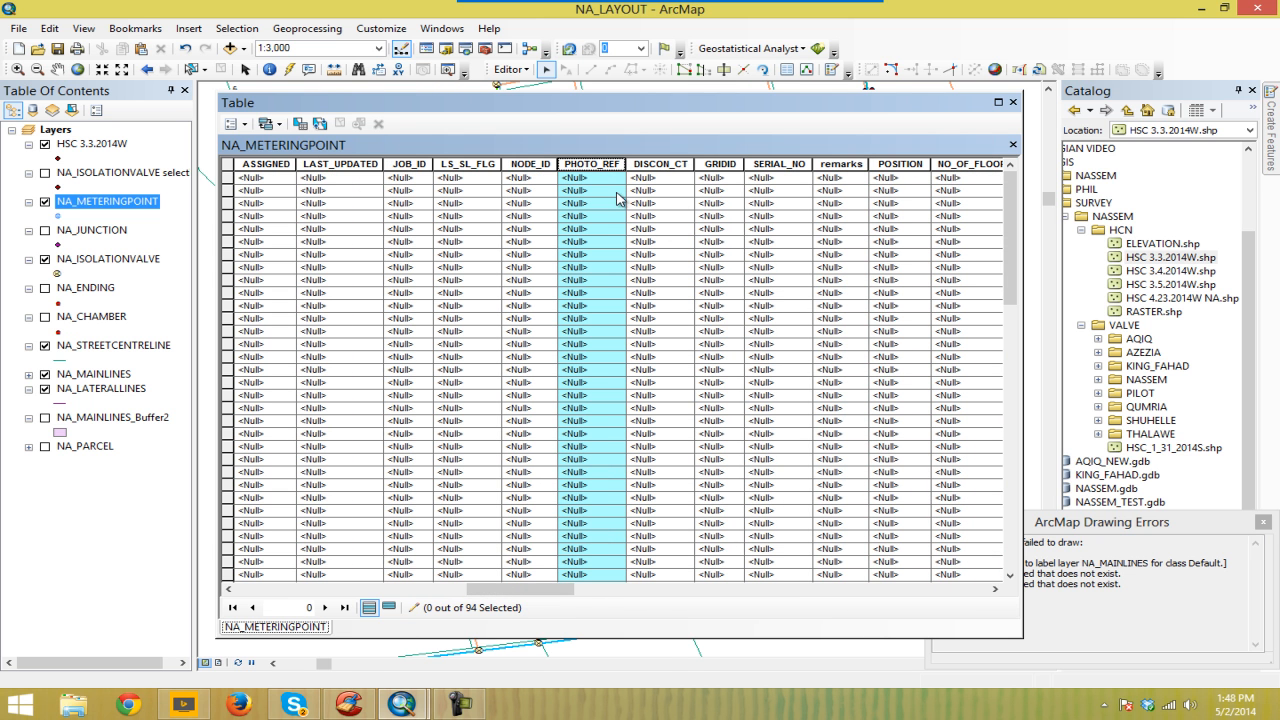
{"action": "left_click", "coordinate": [672, 164]}
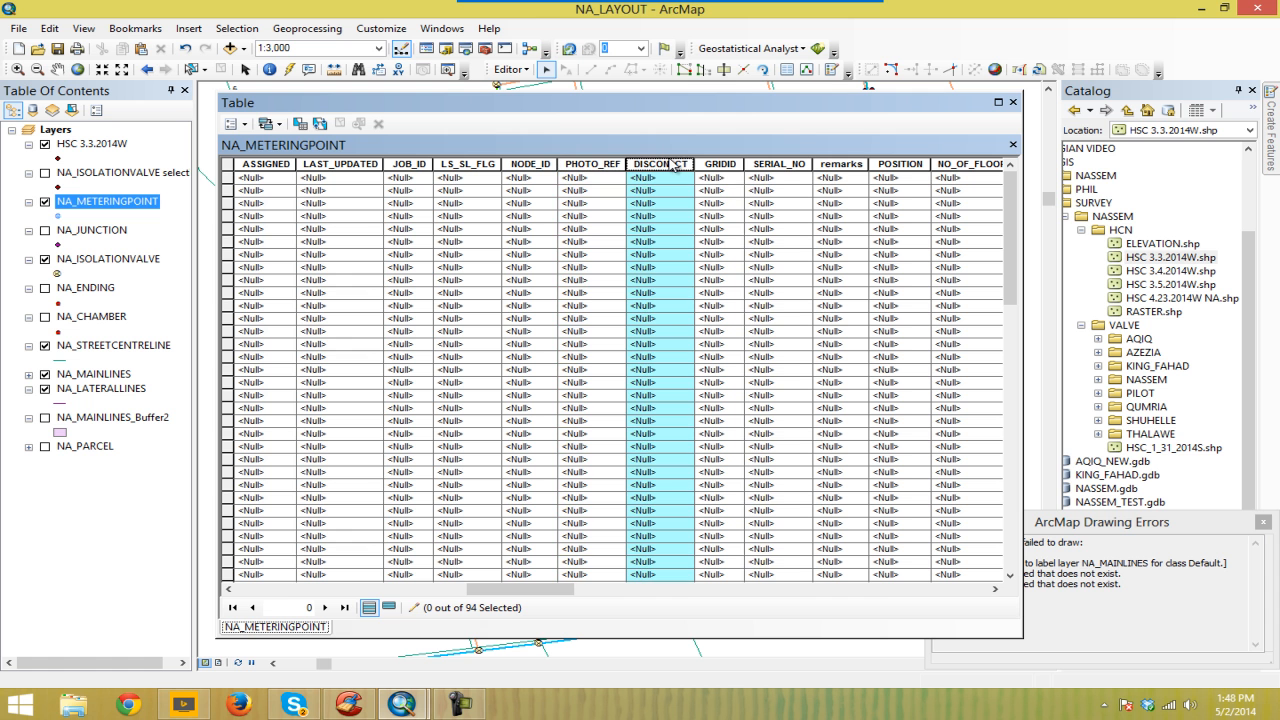
{"action": "left_click_drag", "start_coordinate": [741, 164], "coordinate": [737, 164]}
{"action": "left_click", "coordinate": [796, 166]}
{"action": "left_click_drag", "start_coordinate": [560, 591], "coordinate": [655, 591]}
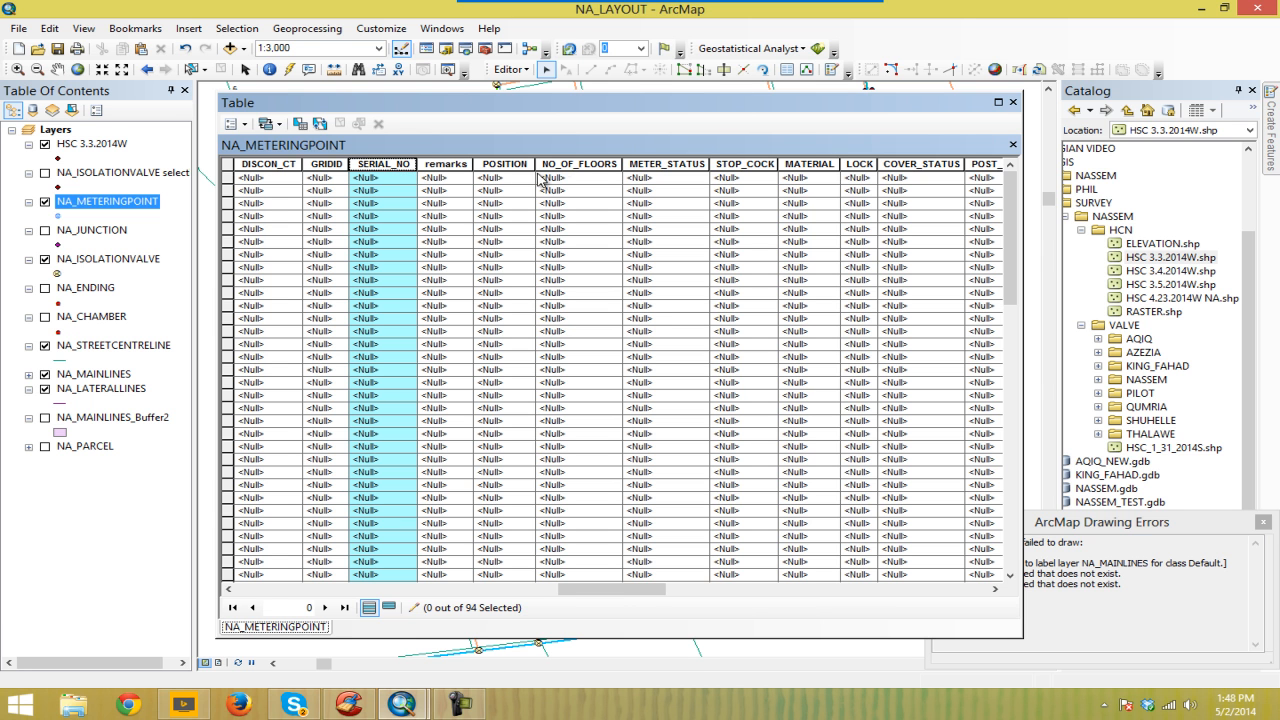
{"action": "left_click_drag", "start_coordinate": [660, 591], "coordinate": [607, 600]}
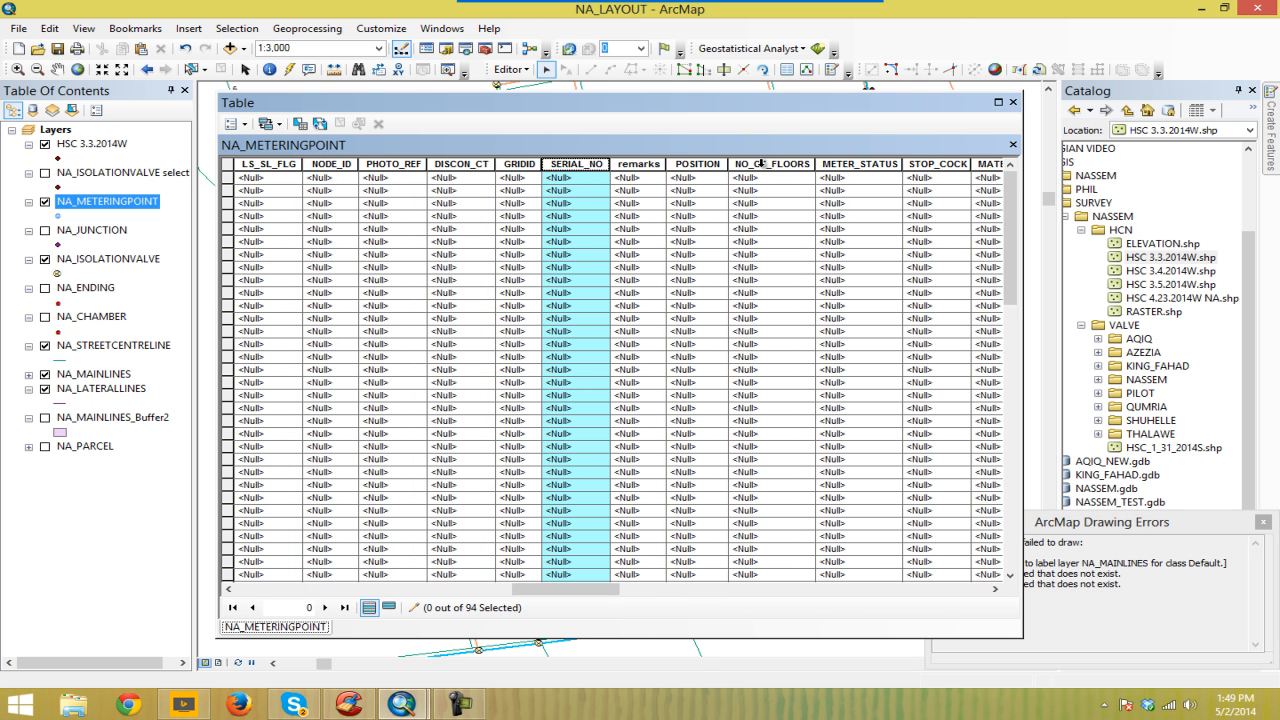
{"action": "left_click_drag", "start_coordinate": [611, 590], "coordinate": [708, 591]}
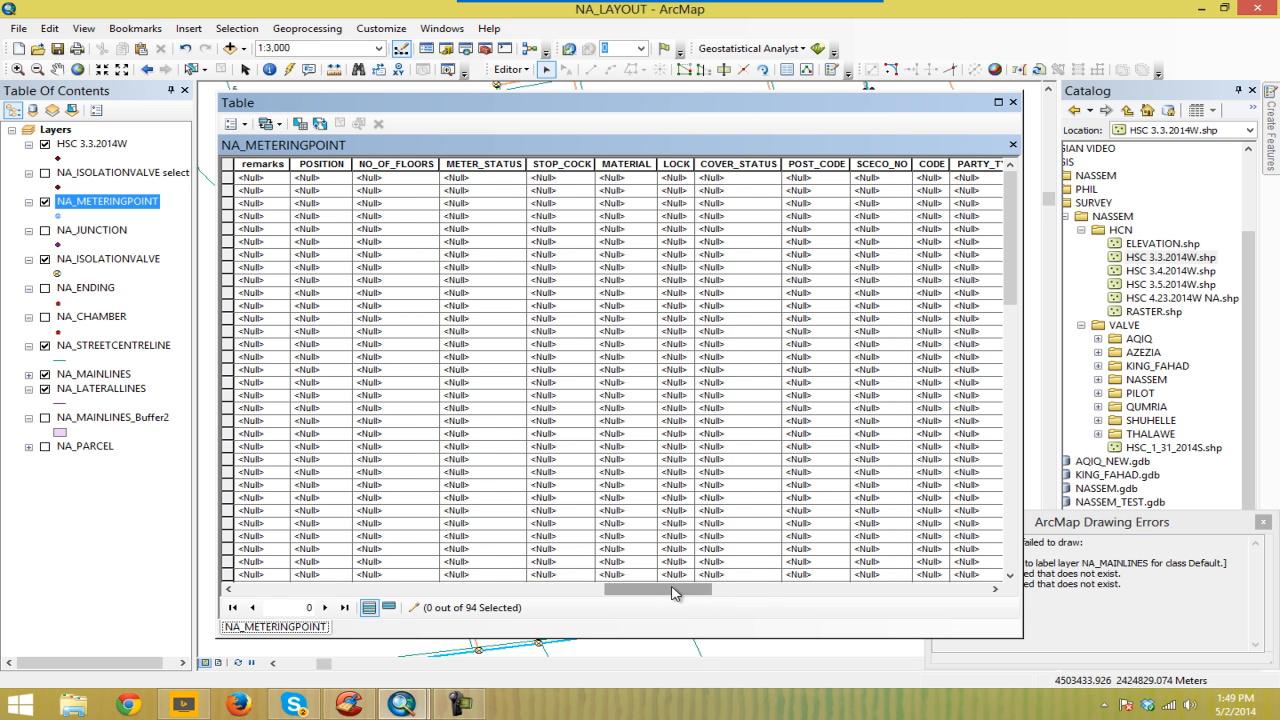
{"action": "left_click_drag", "start_coordinate": [677, 592], "coordinate": [739, 592]}
{"action": "left_click", "coordinate": [641, 164]}
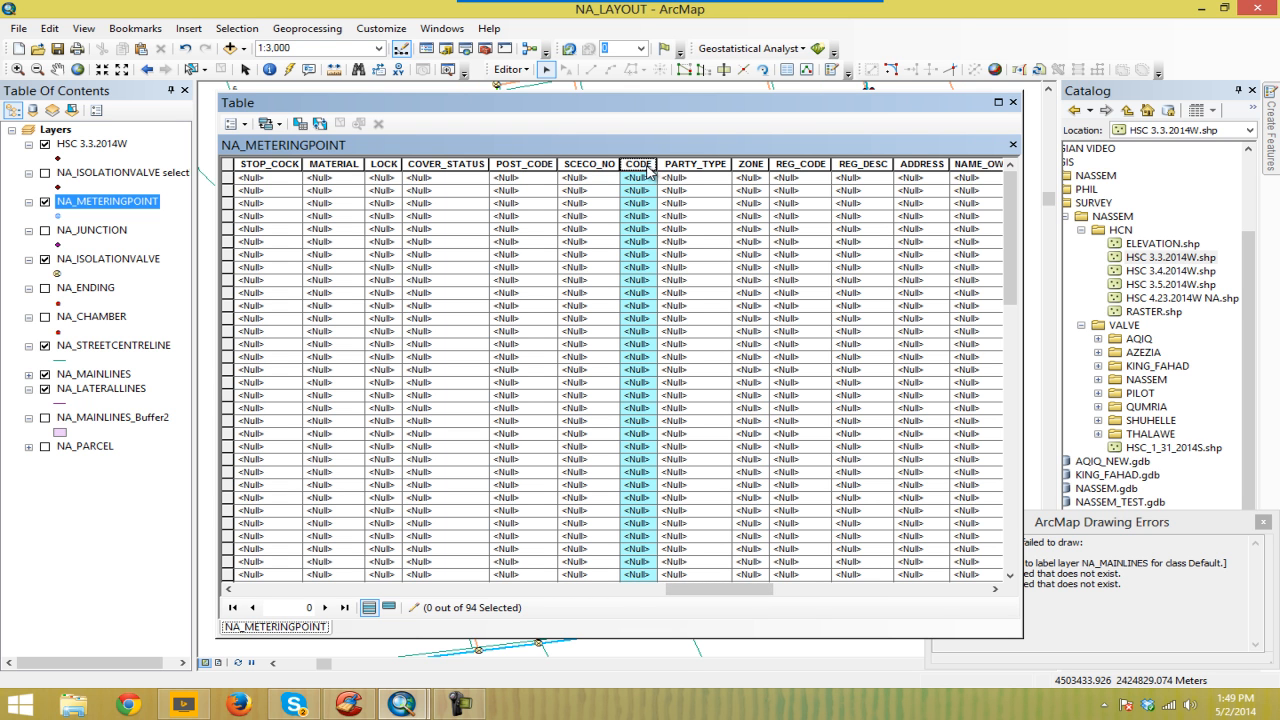
{"action": "mouse_move", "coordinate": [750, 590]}
{"action": "left_mouse_down"}
{"action": "mouse_move", "coordinate": [970, 592]}
{"action": "mouse_move", "coordinate": [772, 596]}
{"action": "left_mouse_up"}
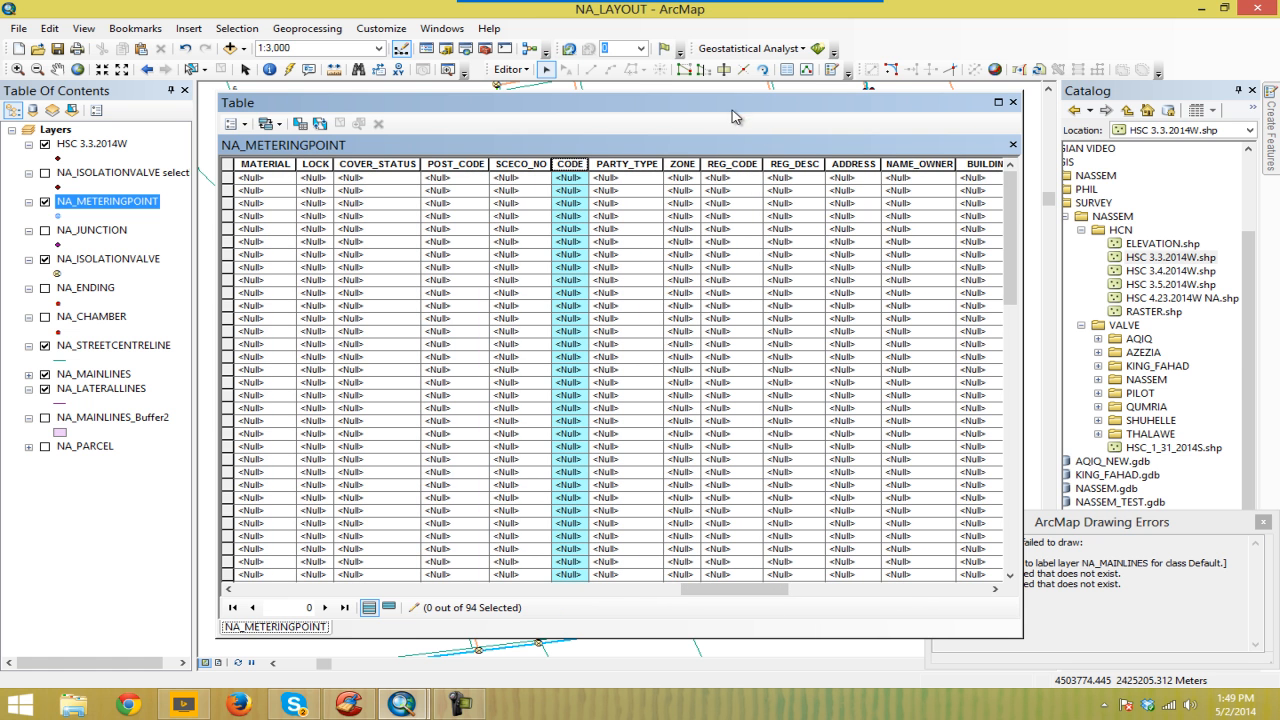
Step: Close the NA_METERINGPOINT attribute table and view the whole pipe network on the map at 1:6,000
{"action": "left_click_drag", "start_coordinate": [732, 117], "coordinate": [726, 123]}
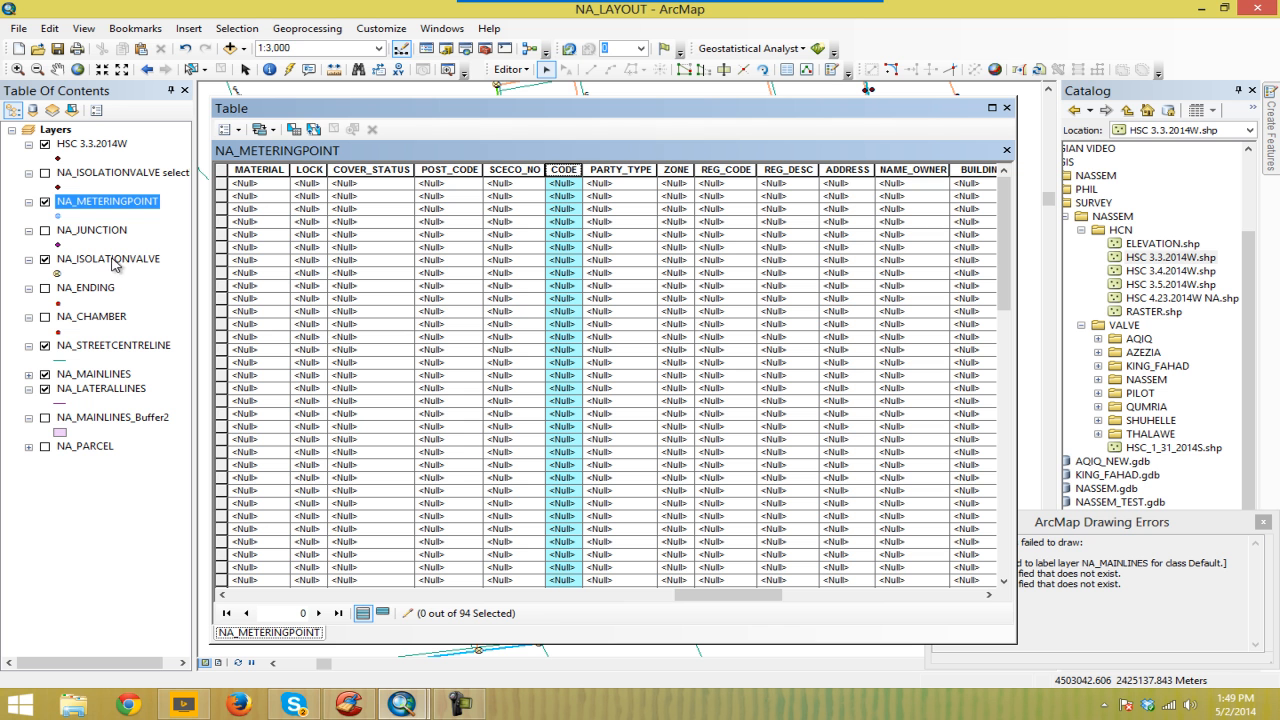
{"action": "left_click", "coordinate": [1008, 110]}
{"action": "scroll", "coordinate": [676, 380], "scroll_direction": "up", "scroll_amount": 3}
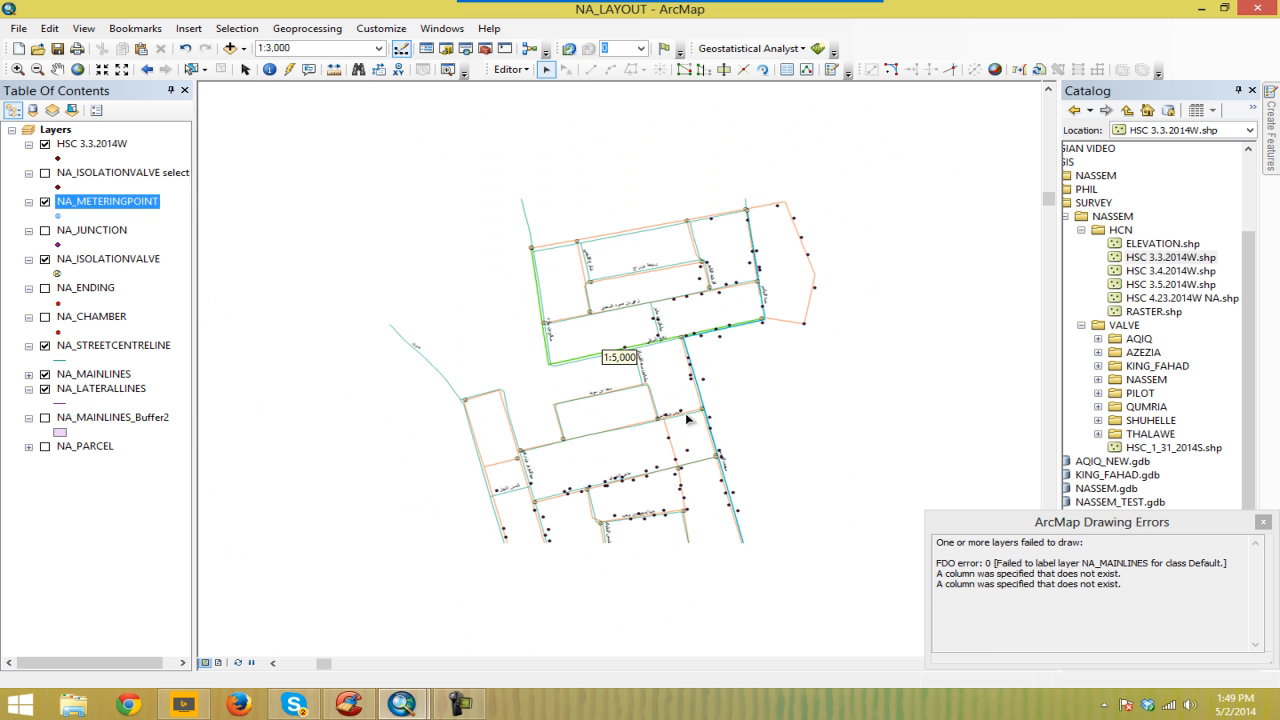
{"action": "left_click", "coordinate": [1263, 522]}
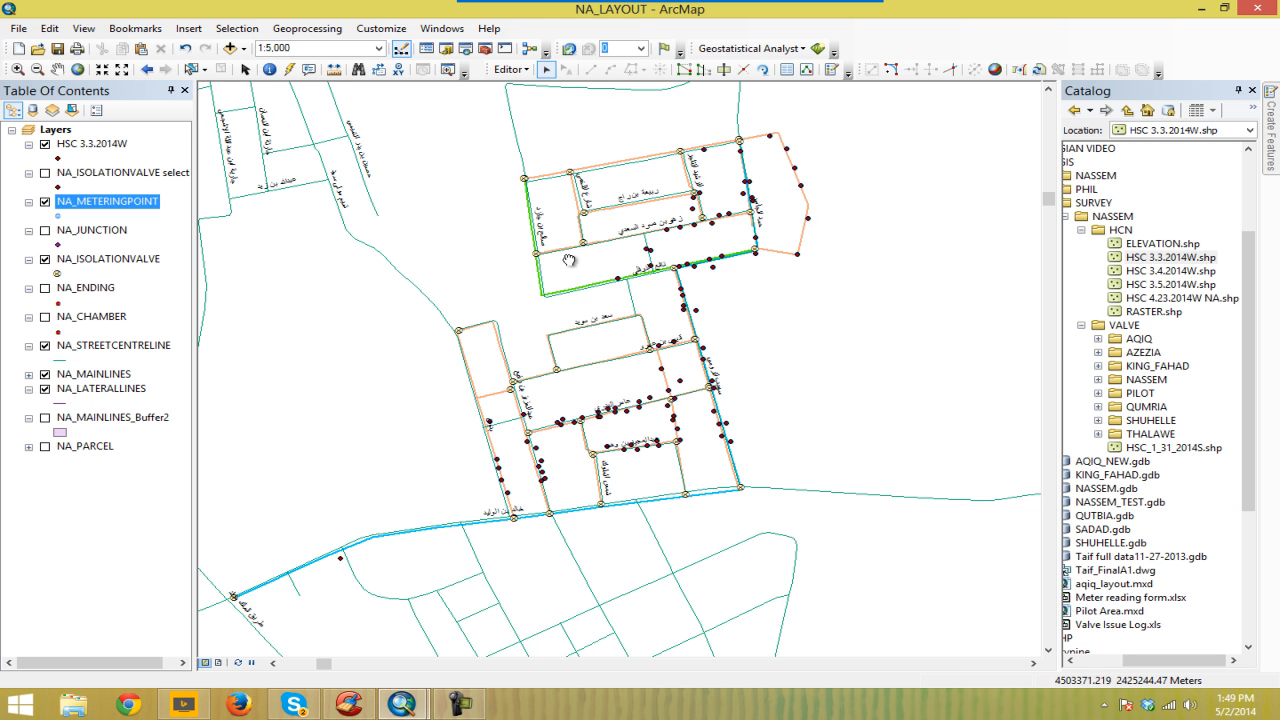
{"action": "left_click_drag", "start_coordinate": [568, 260], "coordinate": [570, 292]}
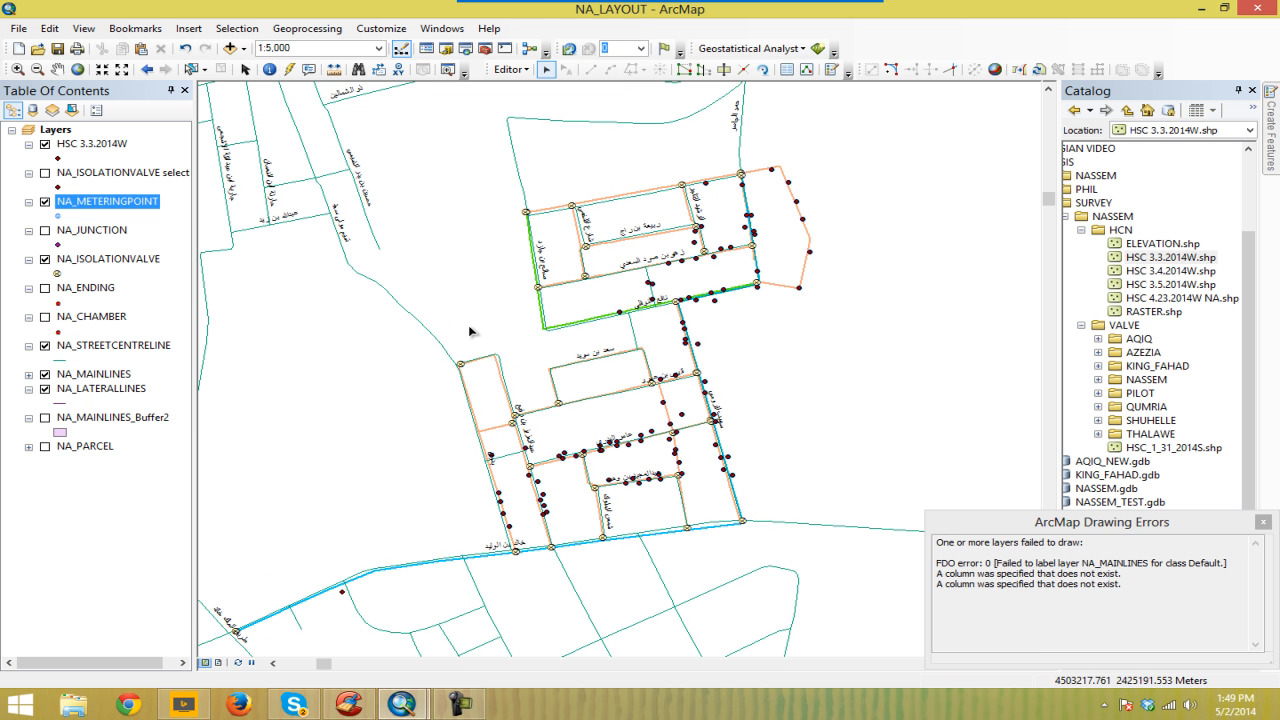
{"action": "scroll", "coordinate": [470, 331], "scroll_direction": "up", "scroll_amount": 1}
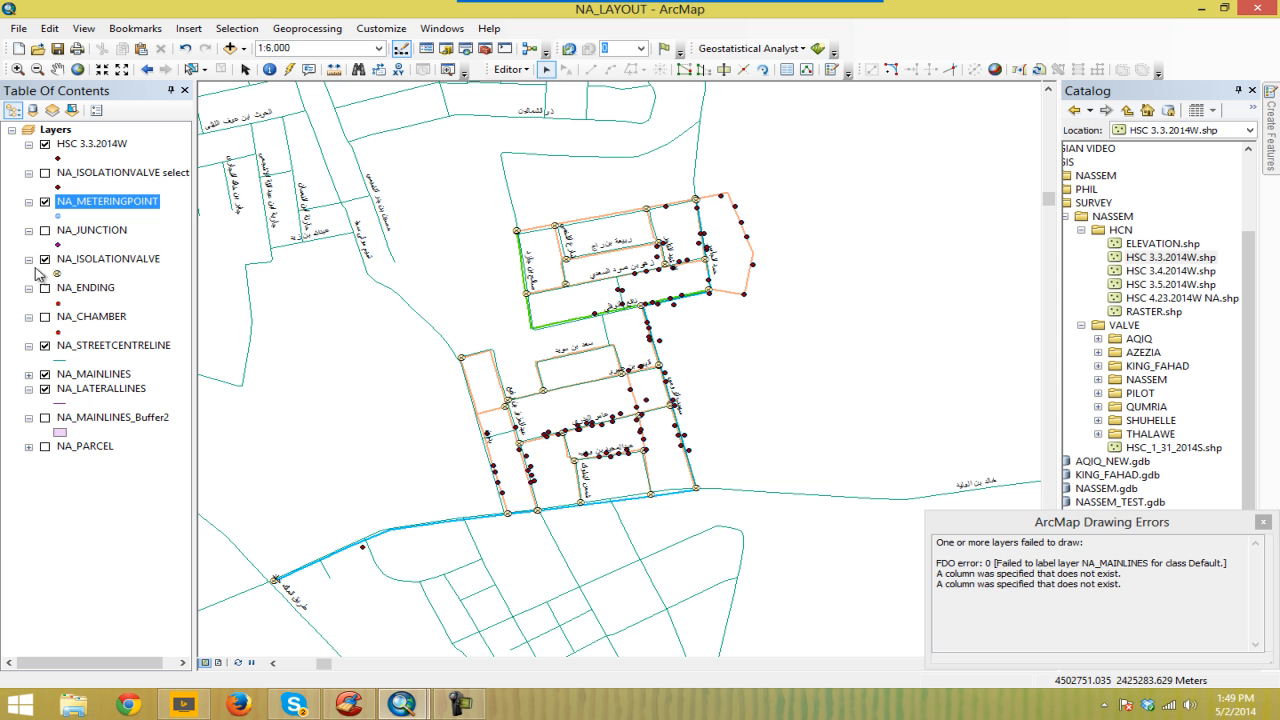
{"action": "left_click_drag", "start_coordinate": [437, 310], "coordinate": [469, 282]}
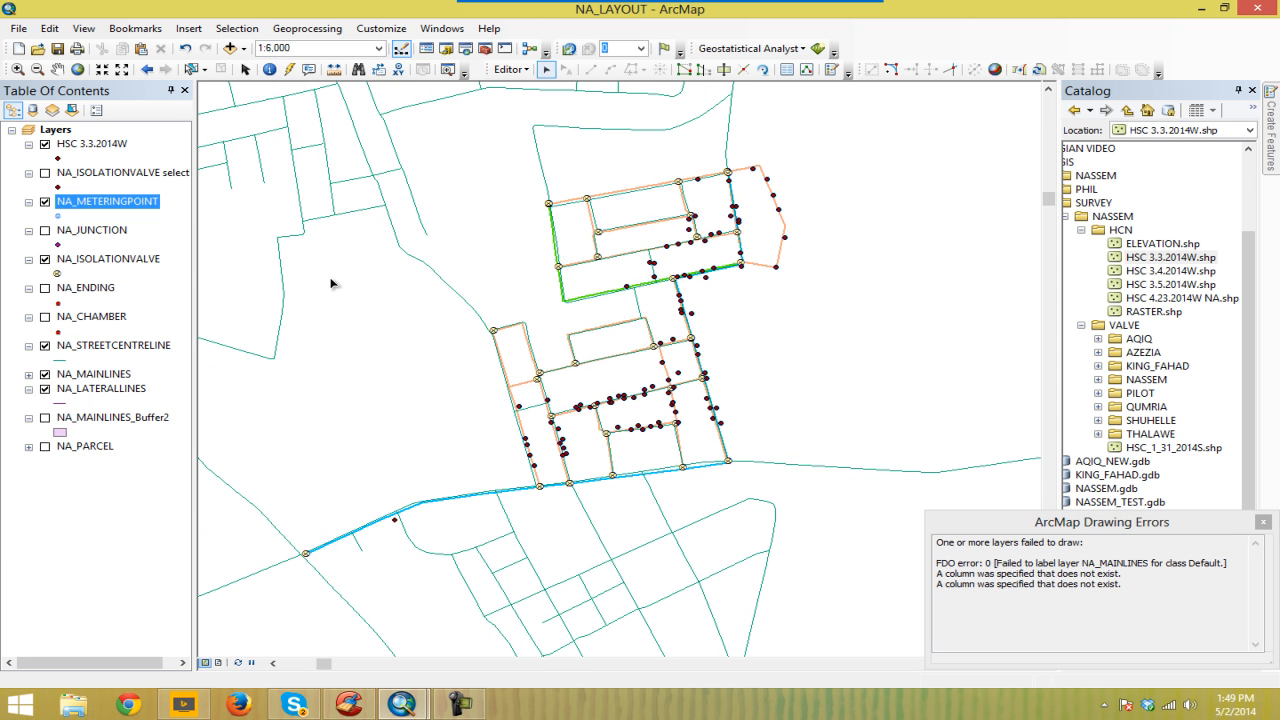
Step: Display the NA_JUNCTION layer on the map and open its attribute table
{"action": "right_click", "coordinate": [95, 231]}
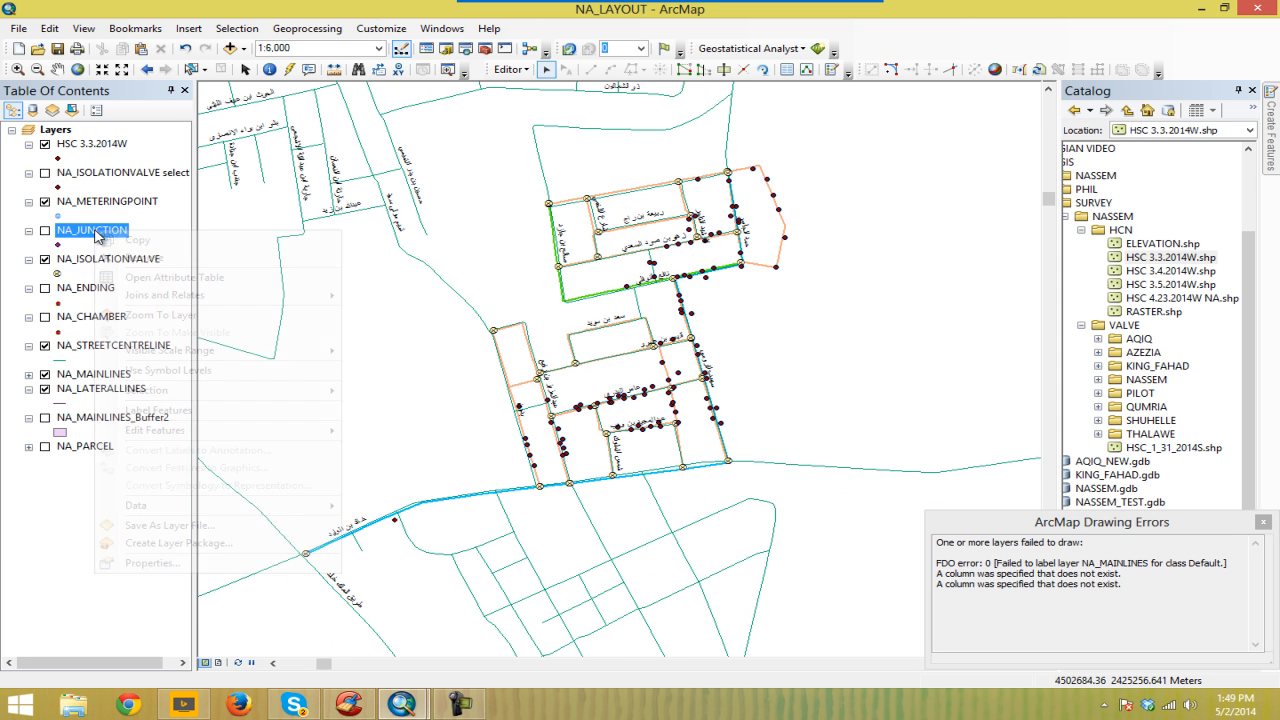
{"action": "left_click", "coordinate": [45, 233]}
{"action": "right_click", "coordinate": [92, 233]}
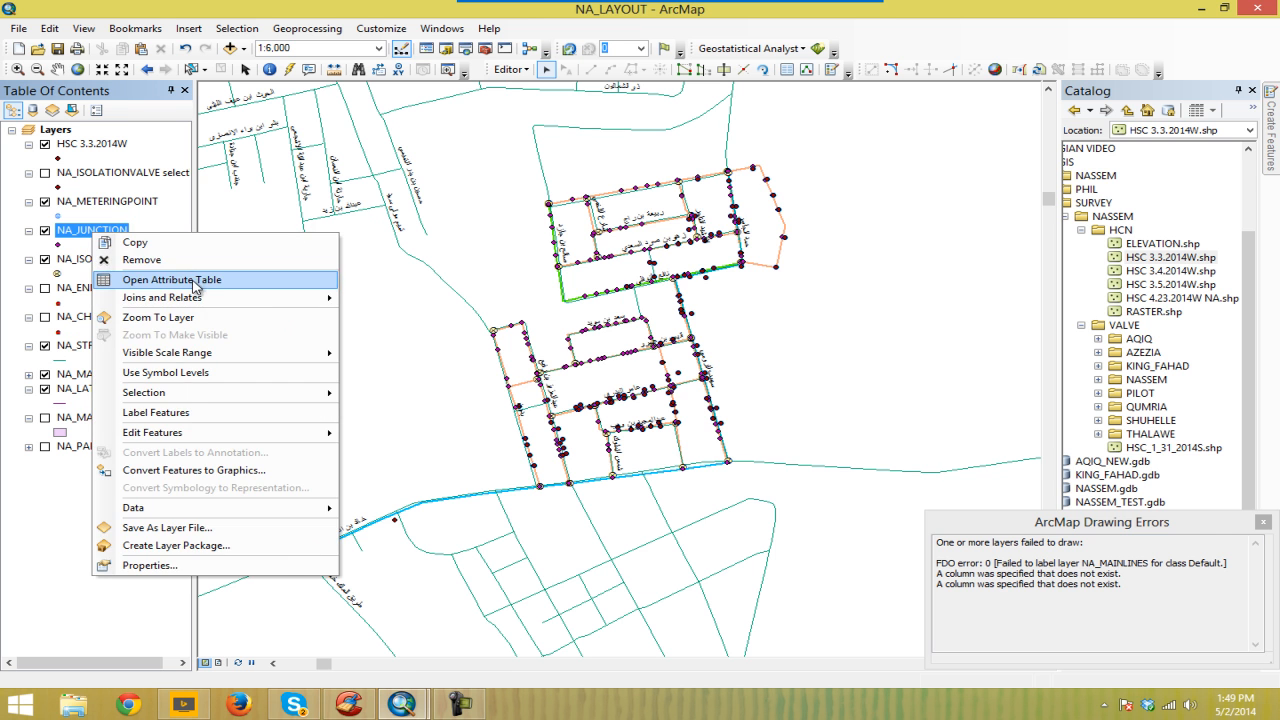
{"action": "left_click", "coordinate": [195, 280]}
{"action": "left_click_drag", "start_coordinate": [740, 112], "coordinate": [760, 70]}
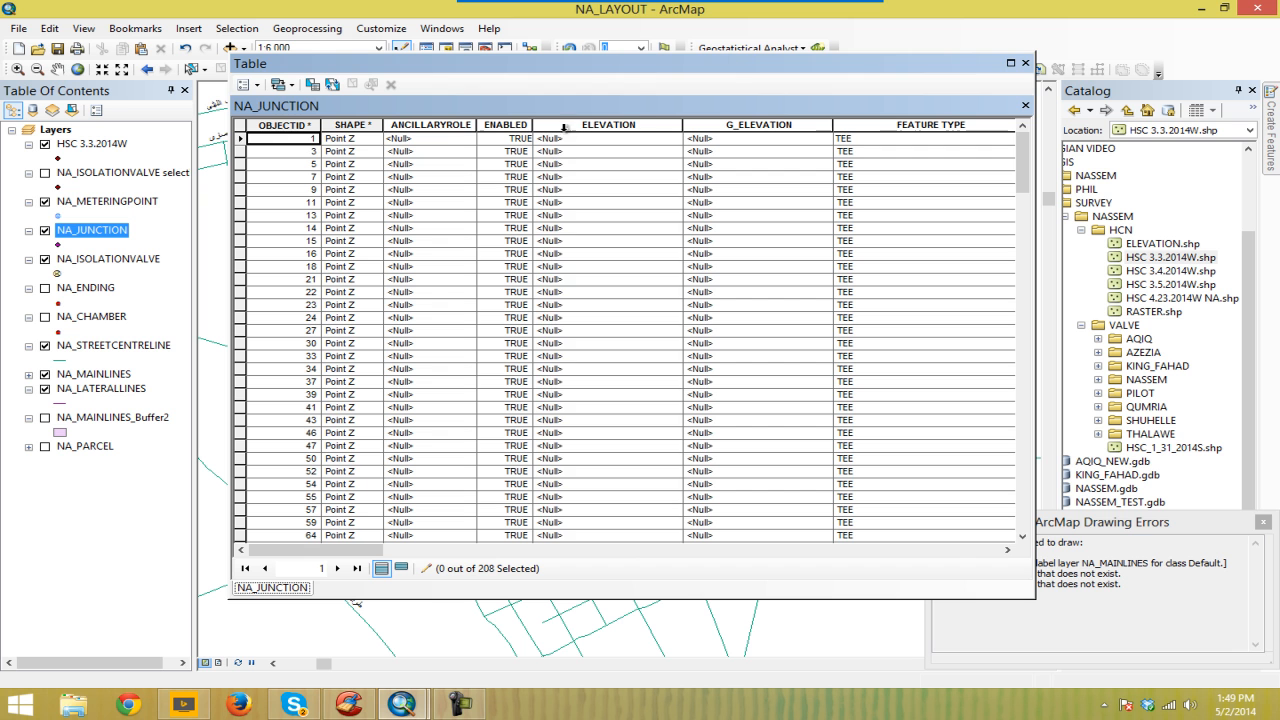
Step: Examine the ELEVATION and G_ELEVATION fields in the NA_JUNCTION attribute table
{"action": "left_click", "coordinate": [564, 126]}
{"action": "left_click", "coordinate": [748, 126]}
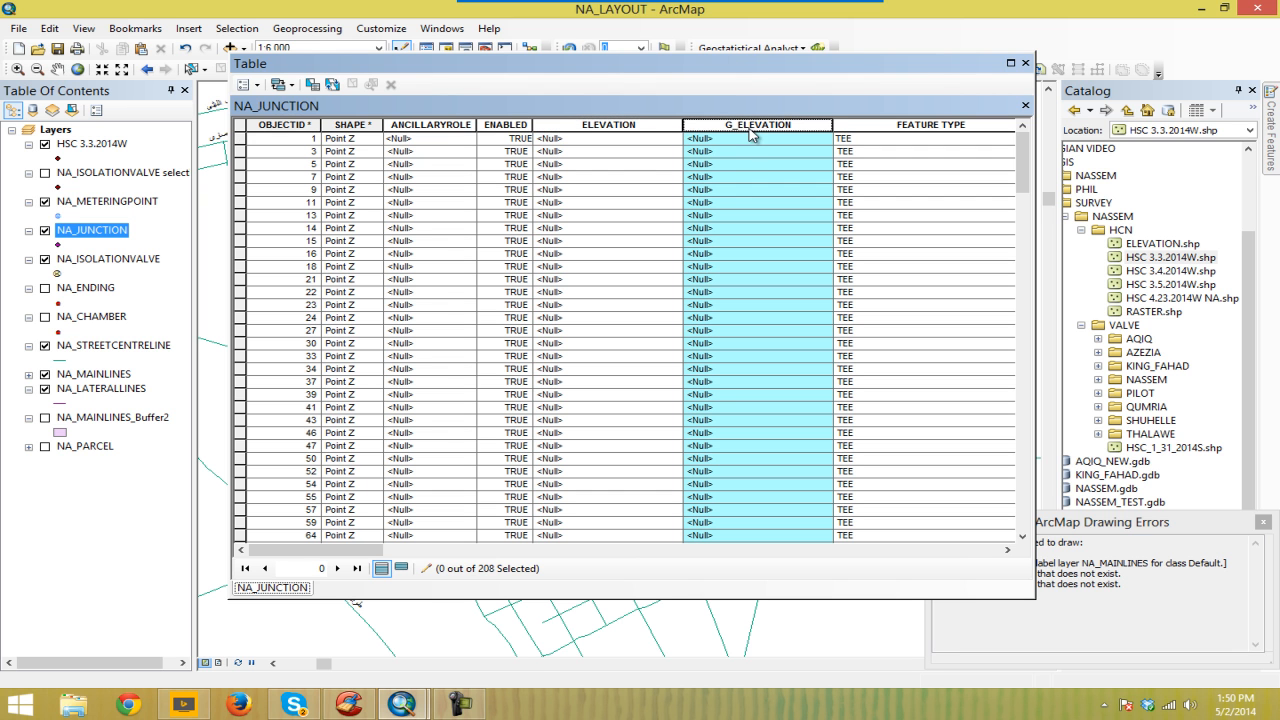
{"action": "left_click", "coordinate": [651, 125]}
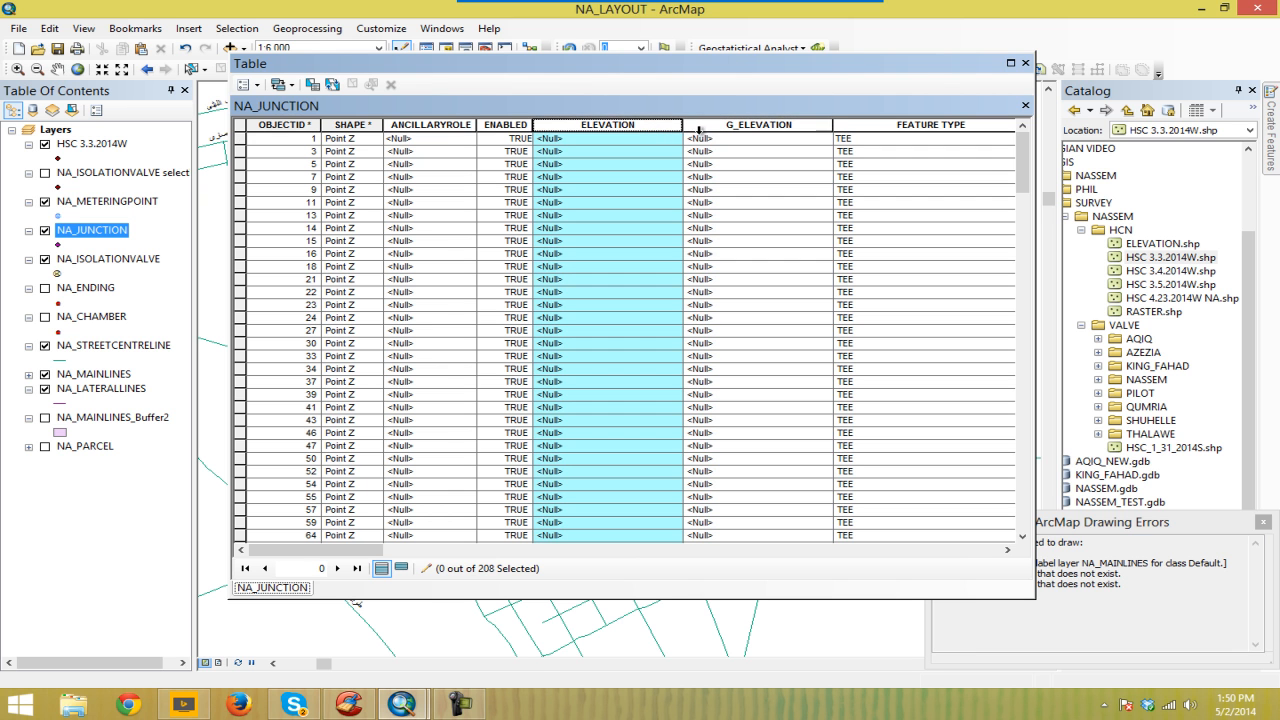
Step: Review the NA_JUNCTION fields from G_ELEVATION and FEATURE TYPE through ASSET_ID, DISTRICT and the coordinates to material and STREET_NAME
{"action": "left_click", "coordinate": [726, 130]}
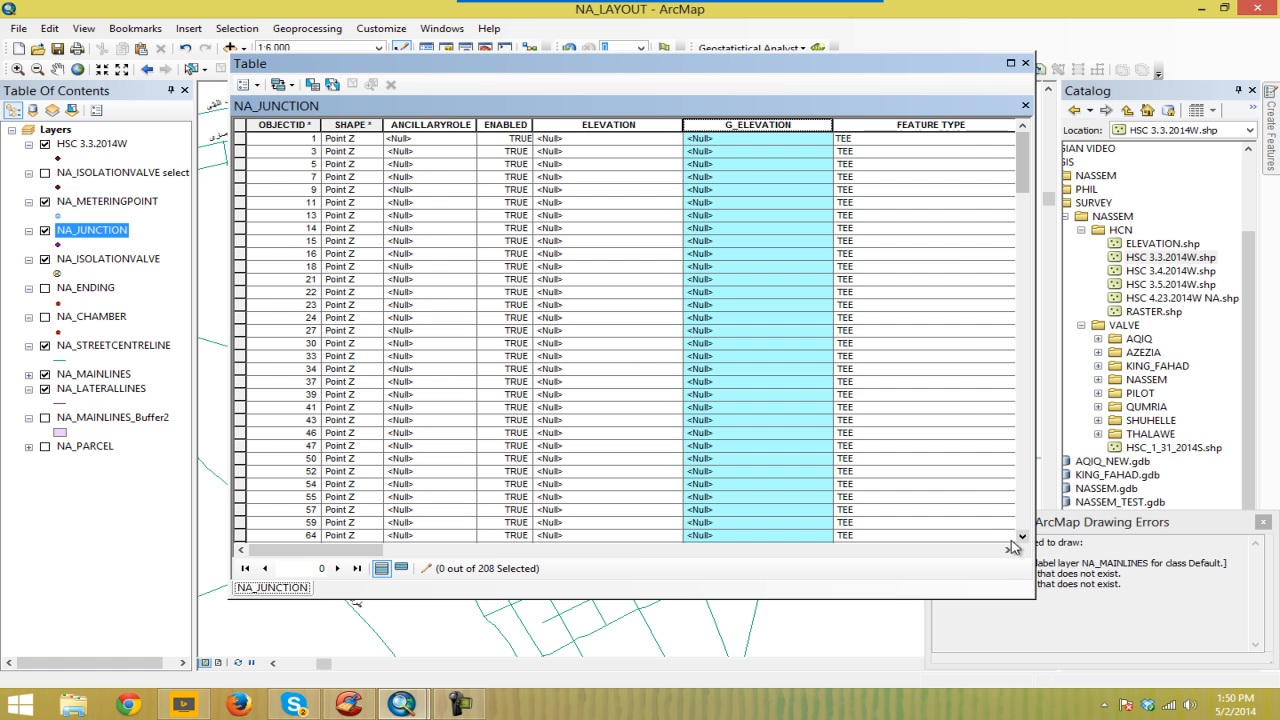
{"action": "left_click", "coordinate": [971, 488]}
{"action": "left_click", "coordinate": [1008, 552]}
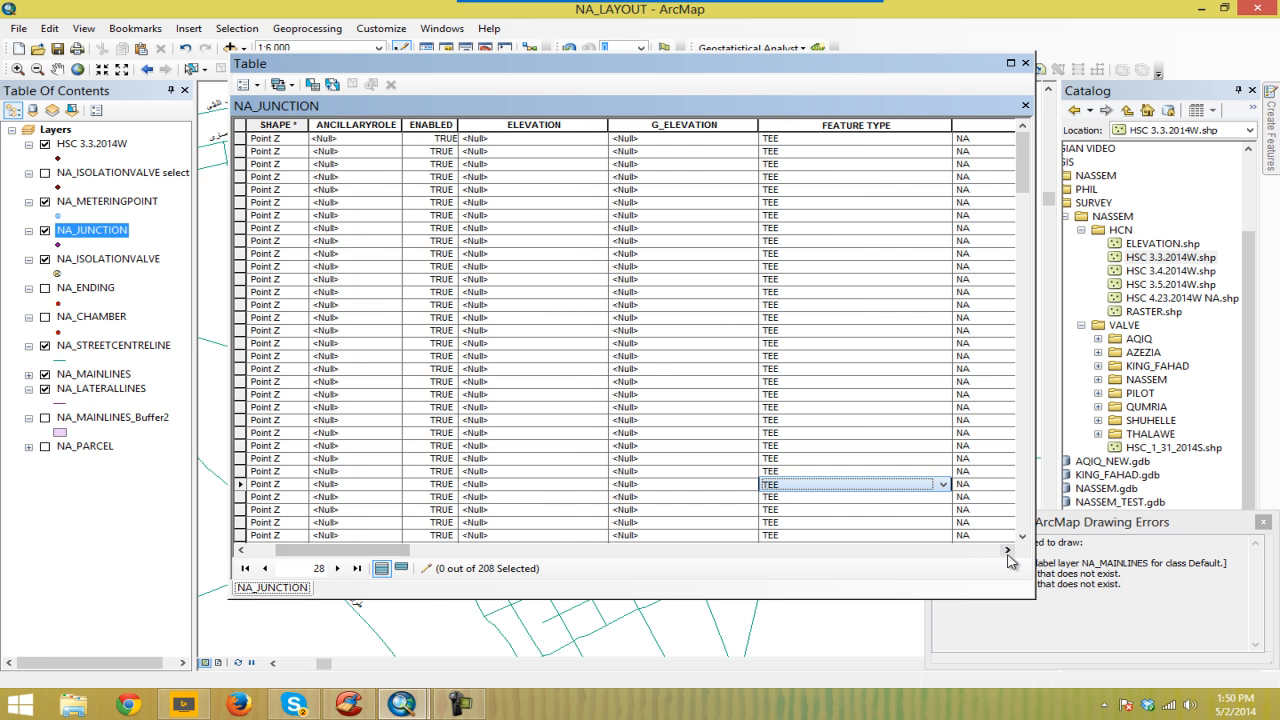
{"action": "left_click", "coordinate": [1008, 552]}
{"action": "left_click", "coordinate": [1008, 552]}
{"action": "left_click", "coordinate": [1008, 552]}
{"action": "left_click", "coordinate": [1008, 552]}
{"action": "left_click", "coordinate": [1008, 552]}
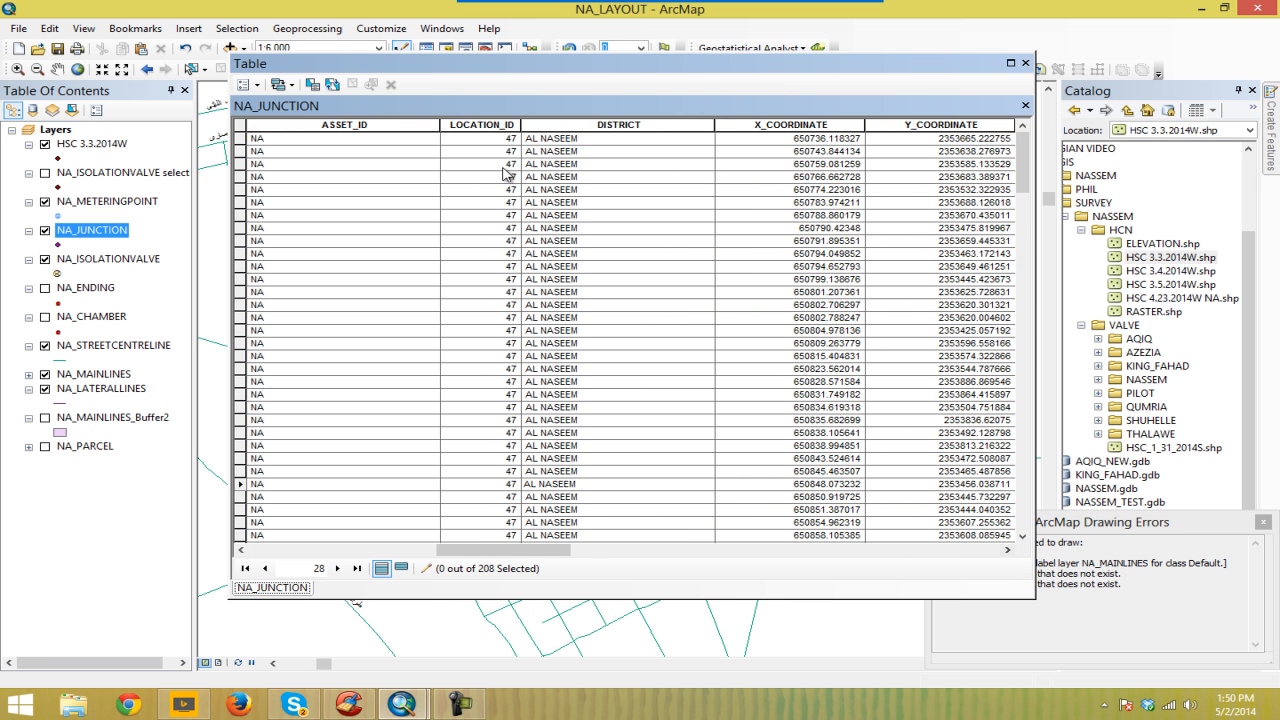
{"action": "left_click", "coordinate": [354, 123]}
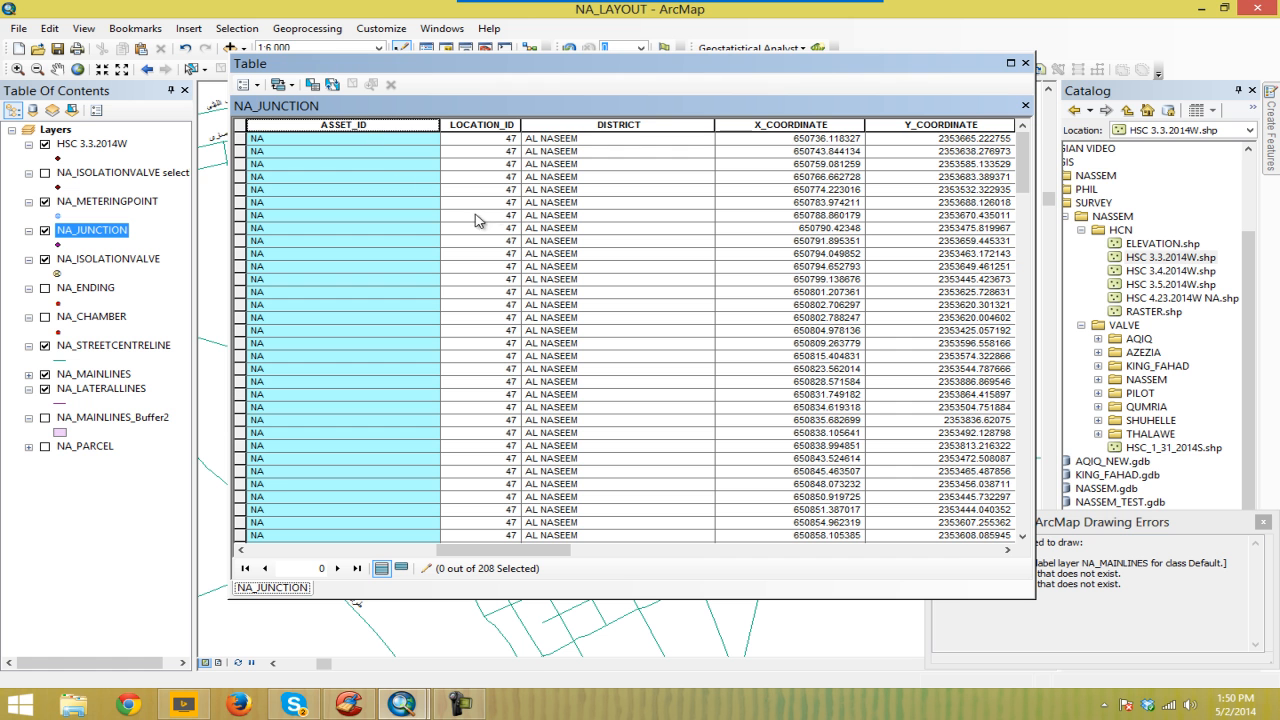
{"action": "left_click", "coordinate": [618, 124]}
{"action": "left_click_drag", "start_coordinate": [568, 549], "coordinate": [882, 553]}
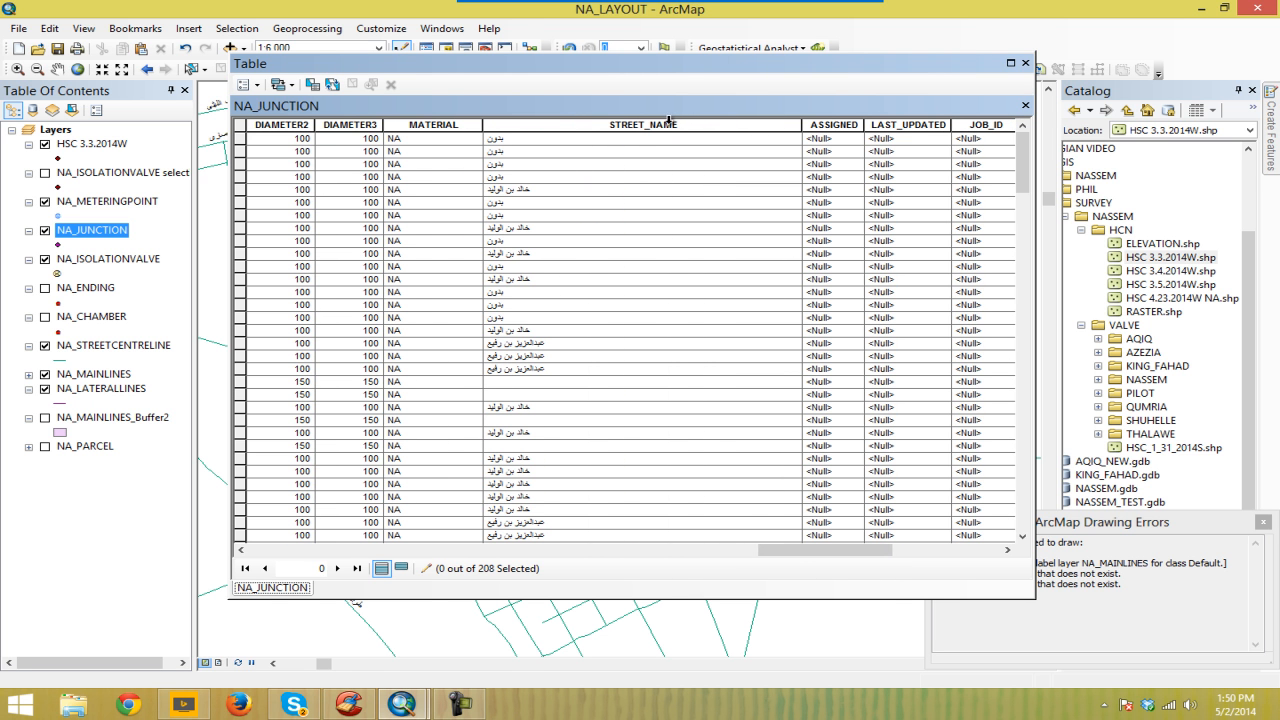
Step: Close the NA_JUNCTION table and open the NA_MAINLINES attribute table with all records shown
{"action": "left_click", "coordinate": [1025, 63]}
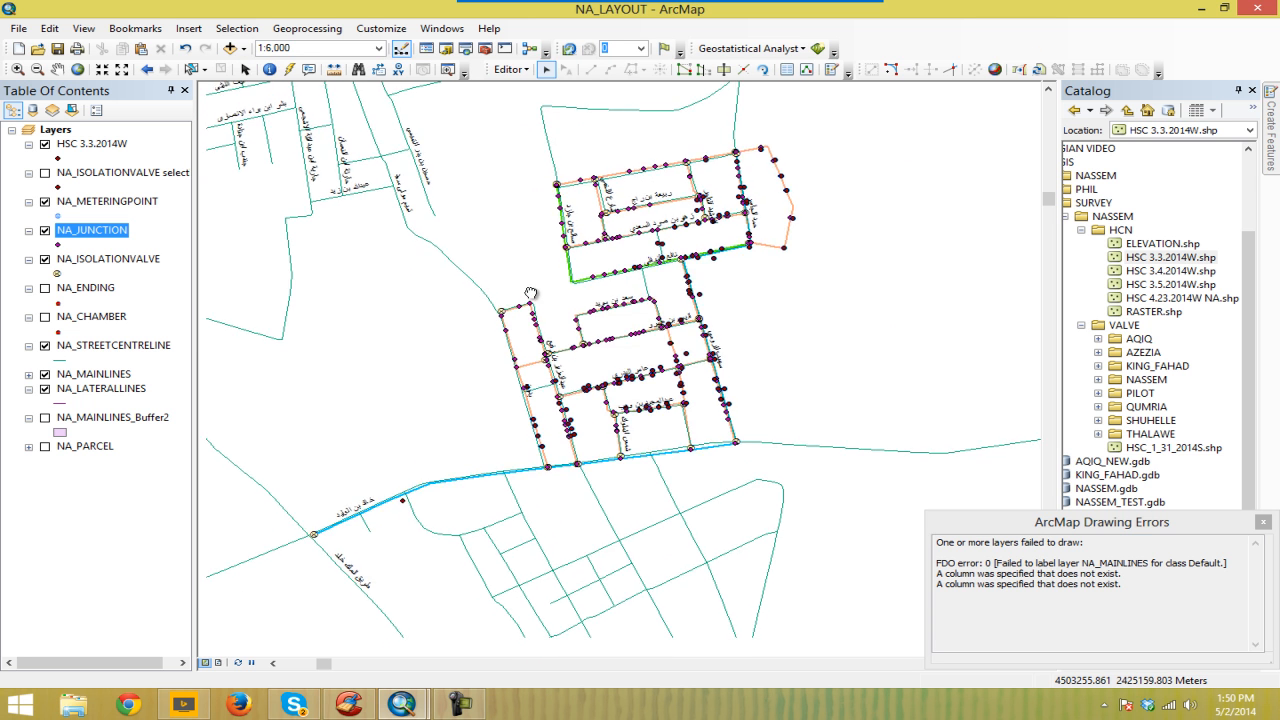
{"action": "scroll", "coordinate": [370, 388], "scroll_direction": "up", "scroll_amount": 1}
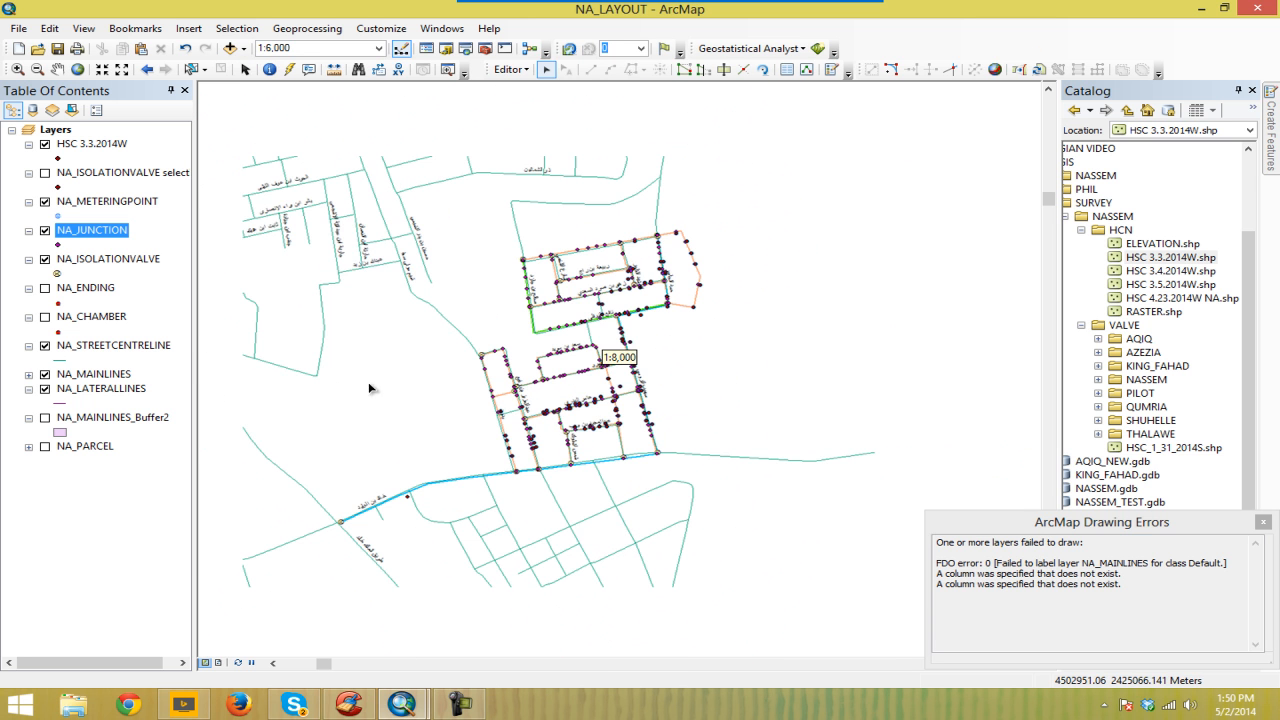
{"action": "right_click", "coordinate": [93, 373]}
{"action": "left_click", "coordinate": [215, 73]}
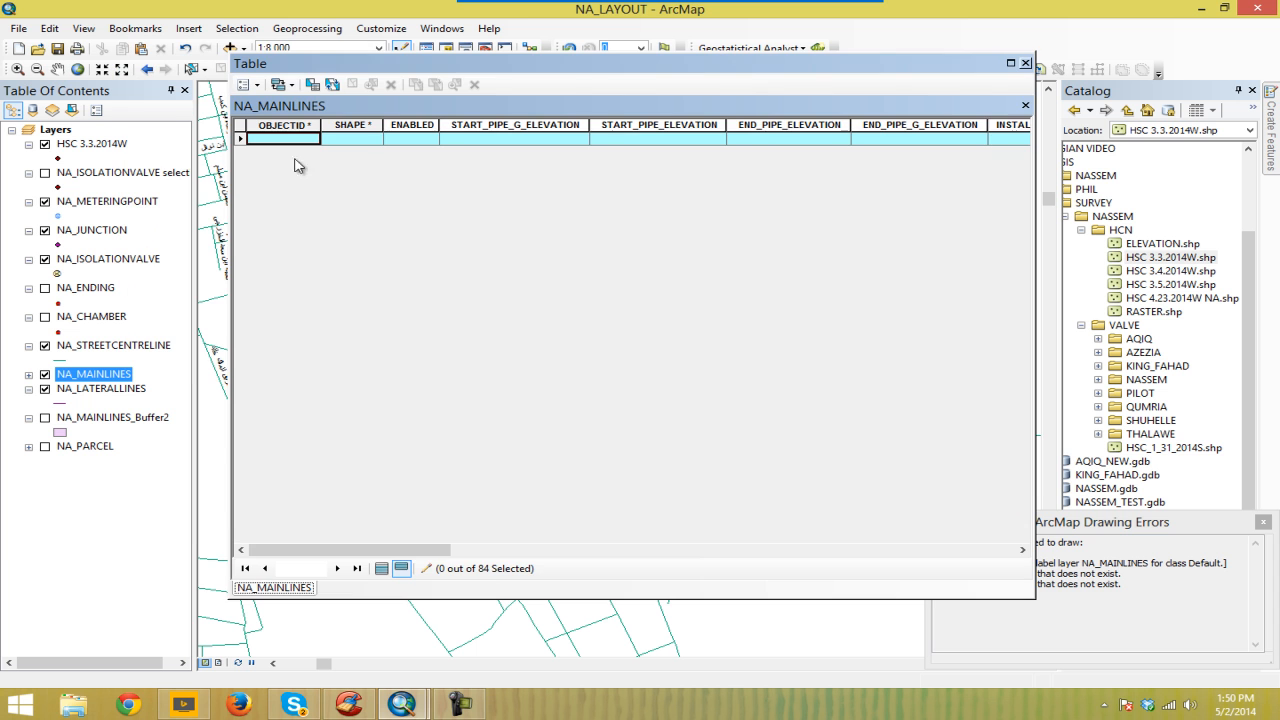
{"action": "left_click", "coordinate": [381, 568]}
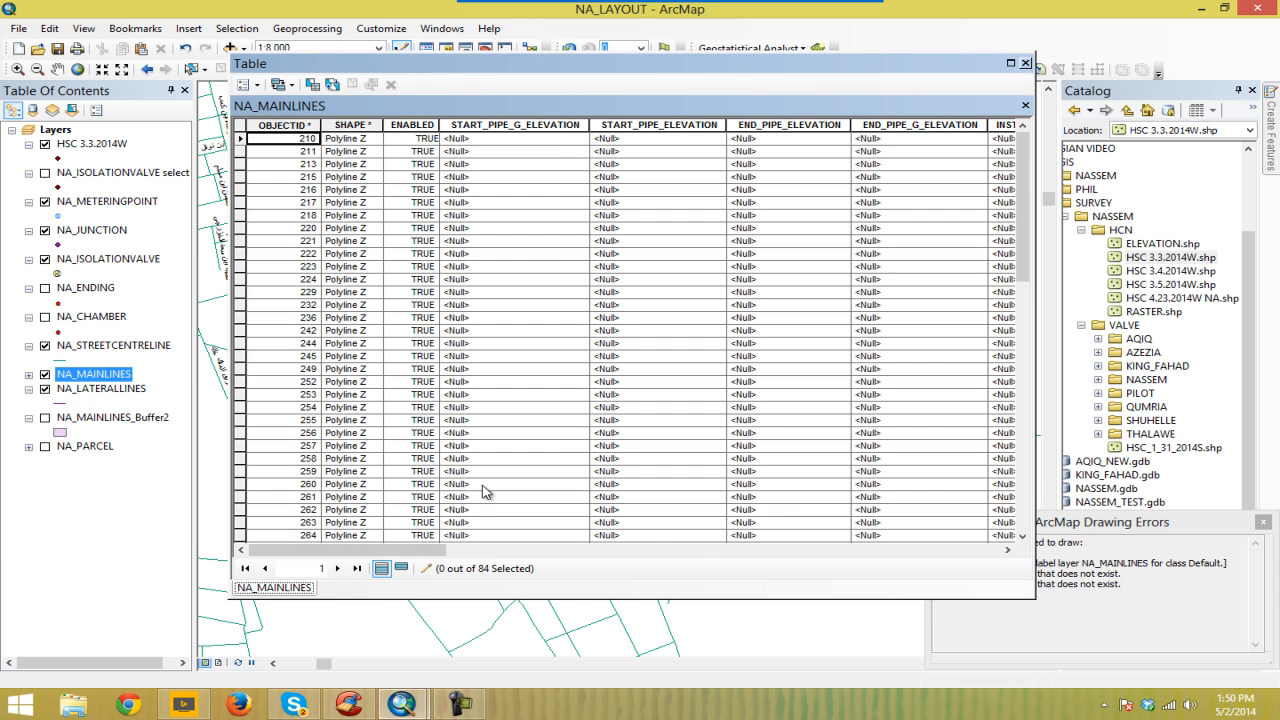
Step: Examine the start and end pipe elevation and ground elevation fields in the NA_MAINLINES attribute table
{"action": "left_click", "coordinate": [553, 125]}
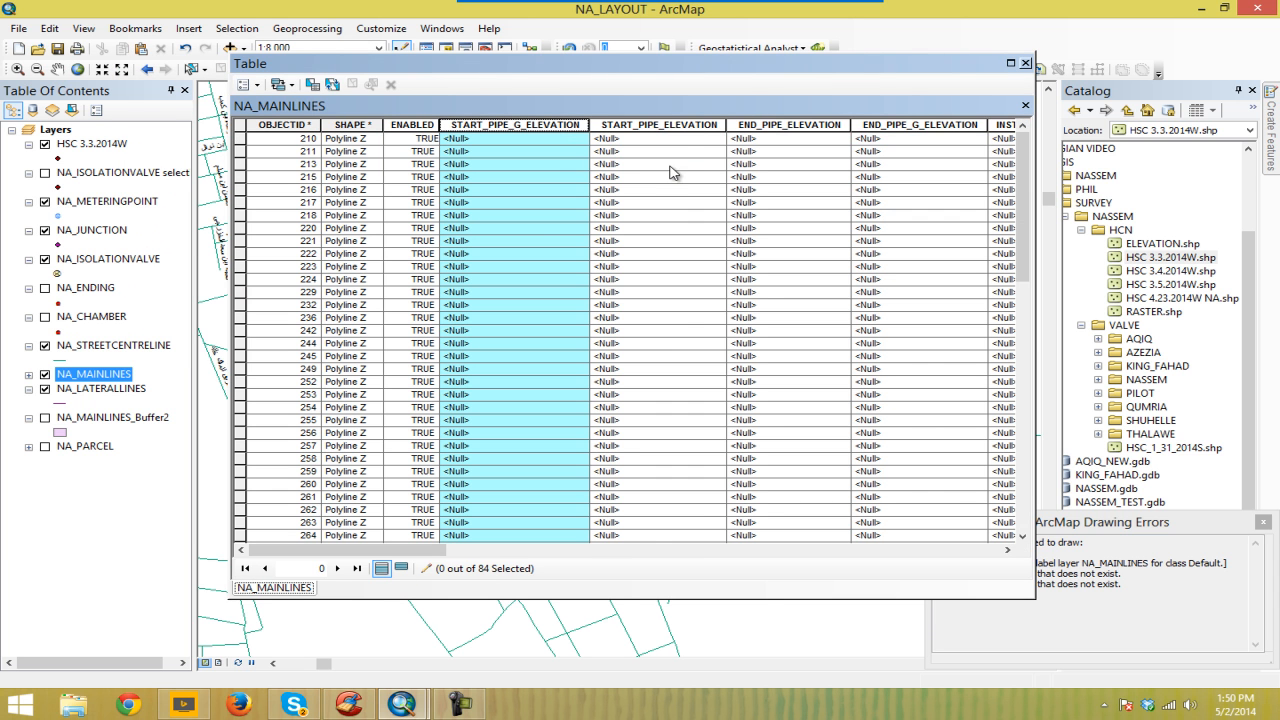
{"action": "left_click", "coordinate": [677, 126]}
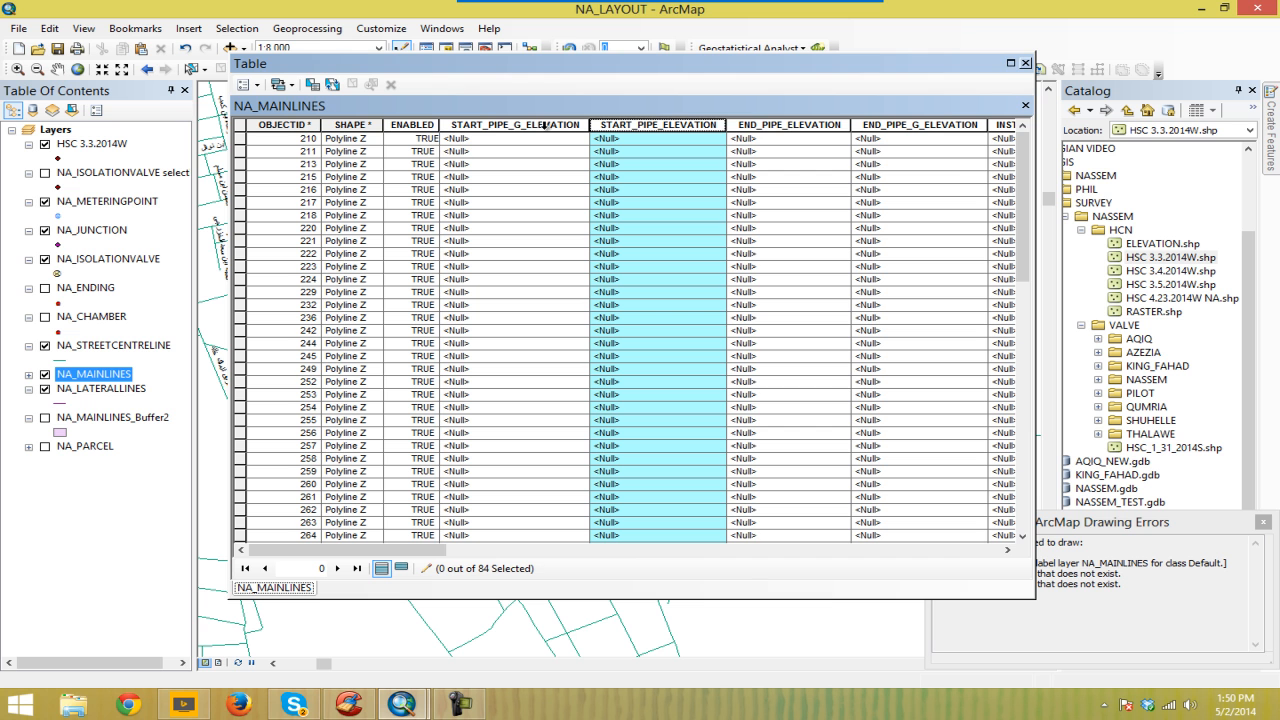
{"action": "left_click", "coordinate": [793, 128]}
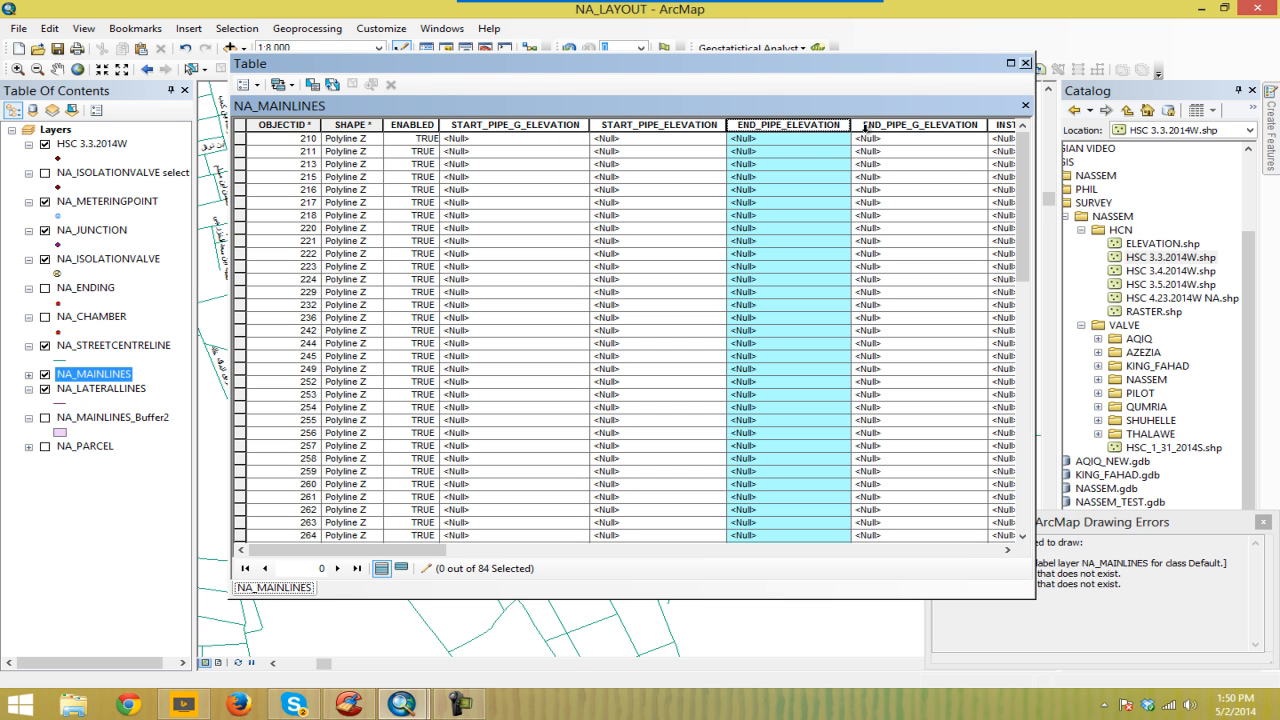
{"action": "left_click", "coordinate": [903, 127]}
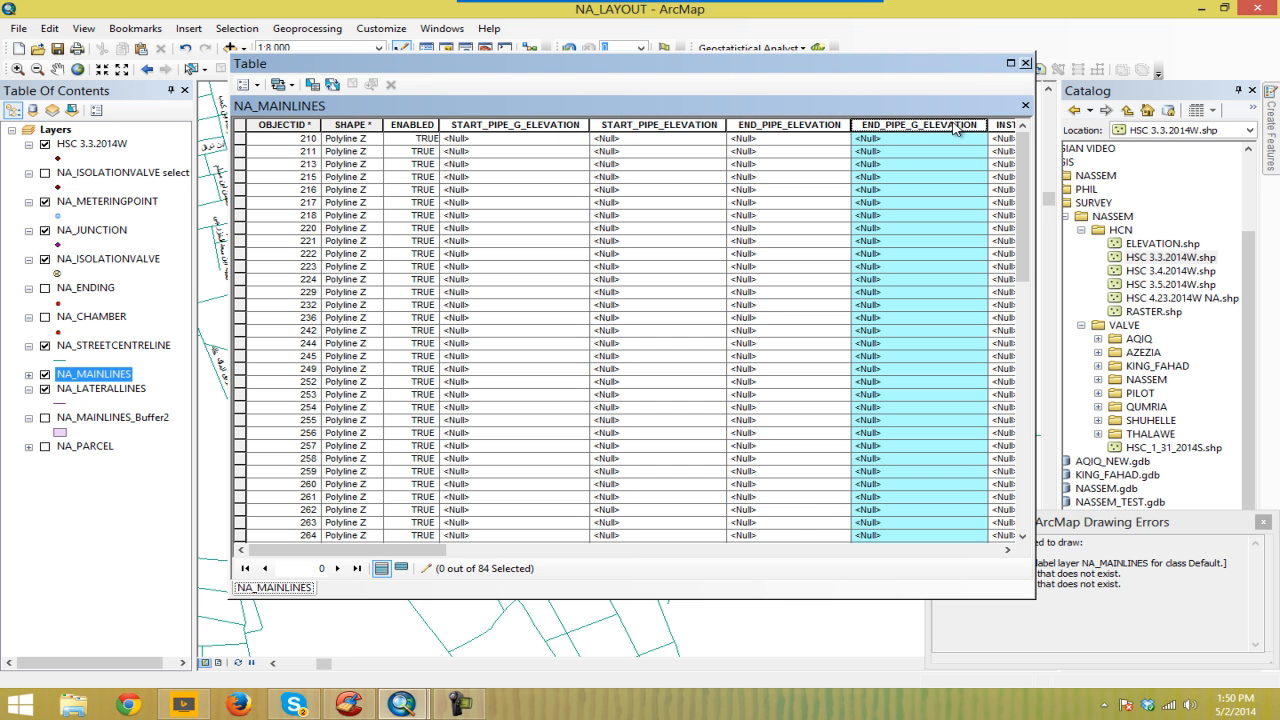
{"action": "mouse_move", "coordinate": [410, 550]}
{"action": "left_mouse_down"}
{"action": "mouse_move", "coordinate": [443, 570]}
{"action": "mouse_move", "coordinate": [565, 578]}
{"action": "mouse_move", "coordinate": [385, 552]}
{"action": "left_mouse_up"}
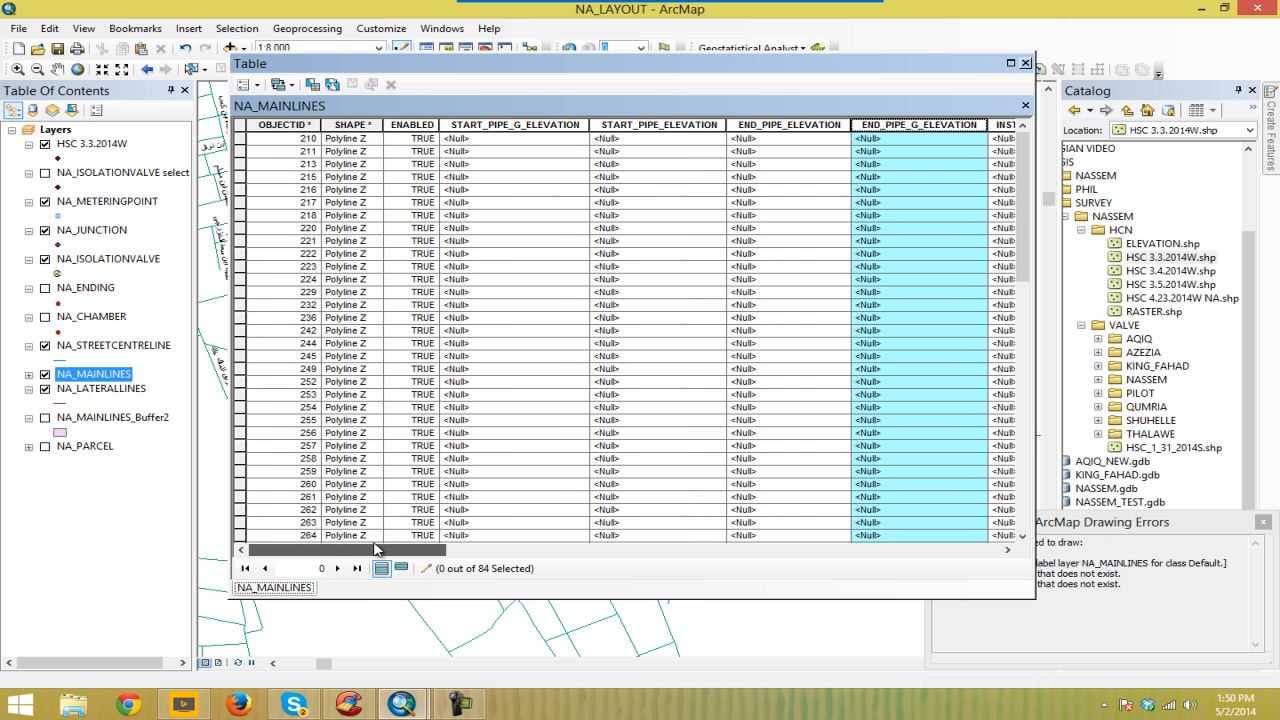
Step: Calculate the geometry of START_PIPE_G_ELEVATION in NA_MAINLINES as Z Coordinate of Line Start
{"action": "left_click_drag", "start_coordinate": [545, 64], "coordinate": [569, 76]}
{"action": "left_click", "coordinate": [557, 143]}
{"action": "right_click", "coordinate": [556, 143]}
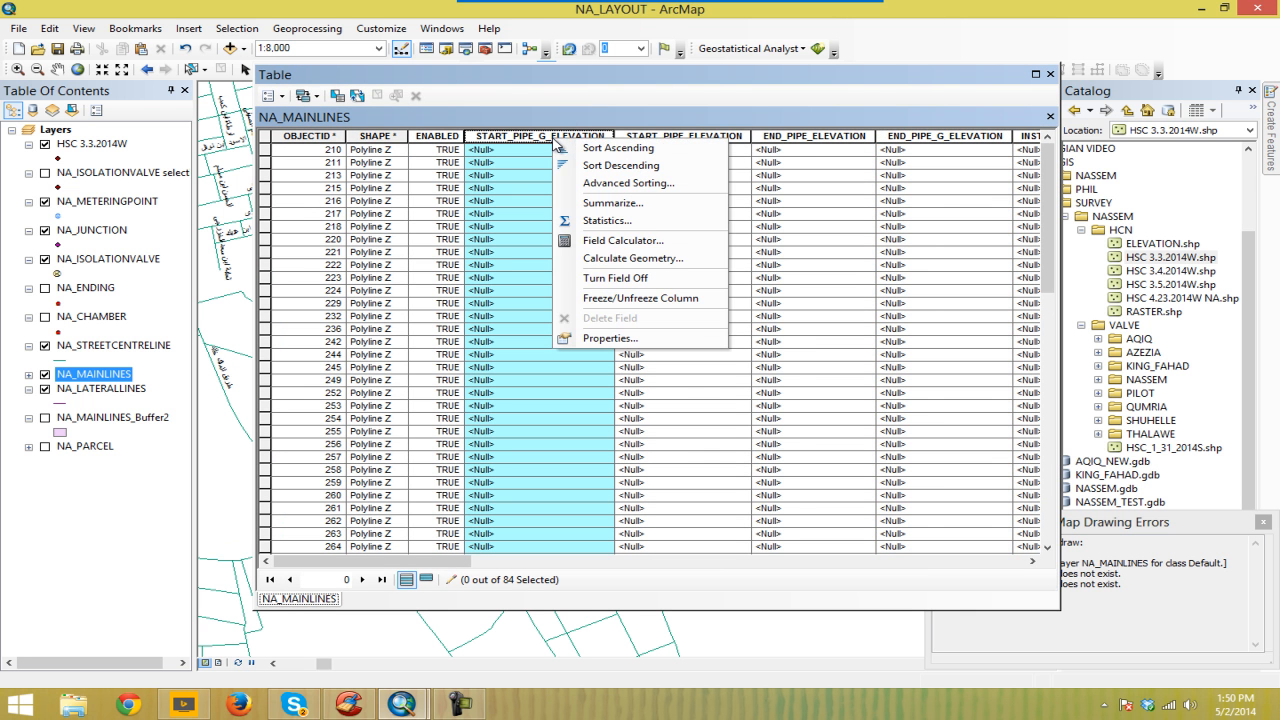
{"action": "left_click", "coordinate": [638, 258]}
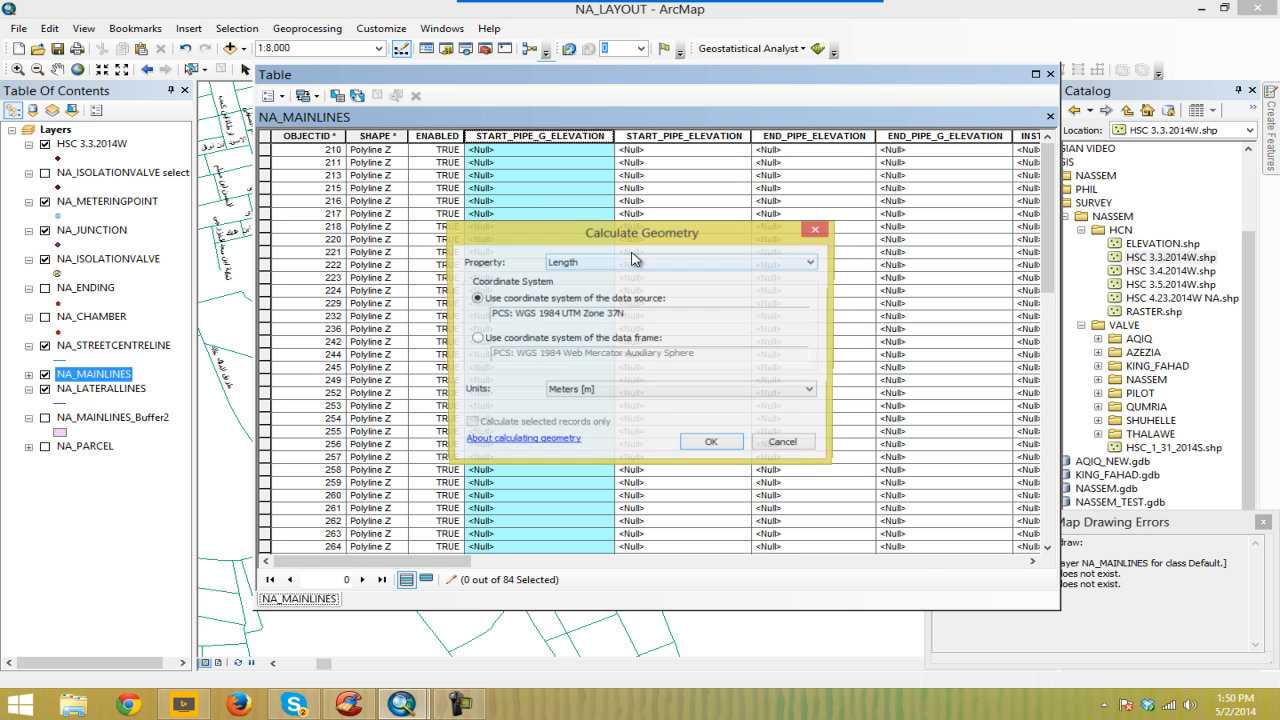
{"action": "left_click", "coordinate": [779, 263]}
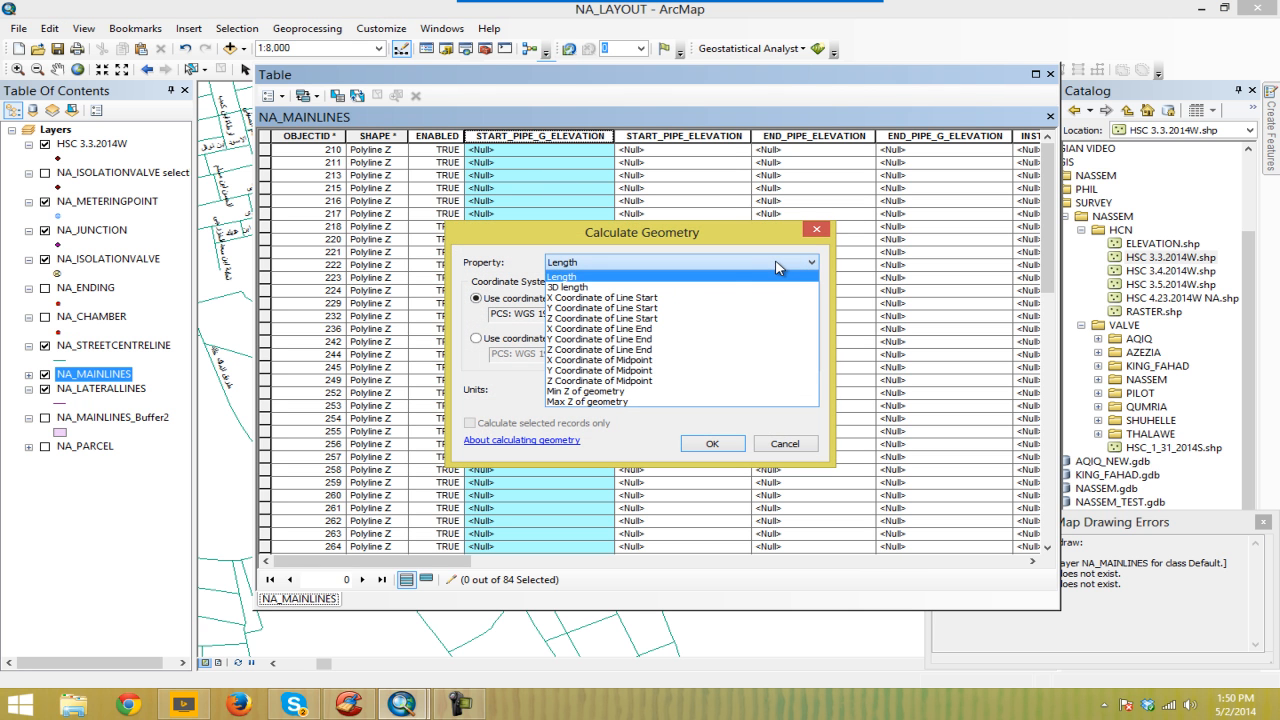
{"action": "left_click", "coordinate": [607, 319]}
{"action": "left_click_drag", "start_coordinate": [645, 236], "coordinate": [833, 150]}
{"action": "left_click", "coordinate": [905, 353]}
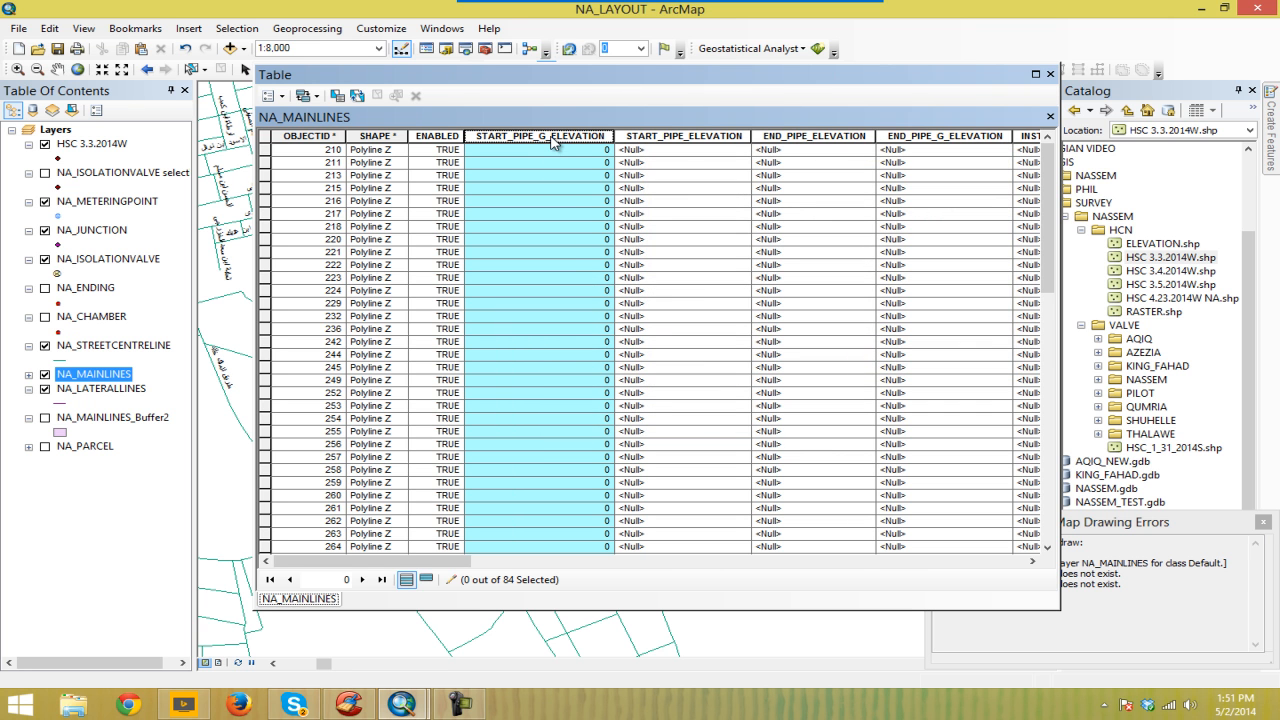
Step: Fill START_PIPE_ELEVATION in NA_MAINLINES with the Z Coordinate of Line Start, using the data source's coordinate system
{"action": "left_click", "coordinate": [690, 136]}
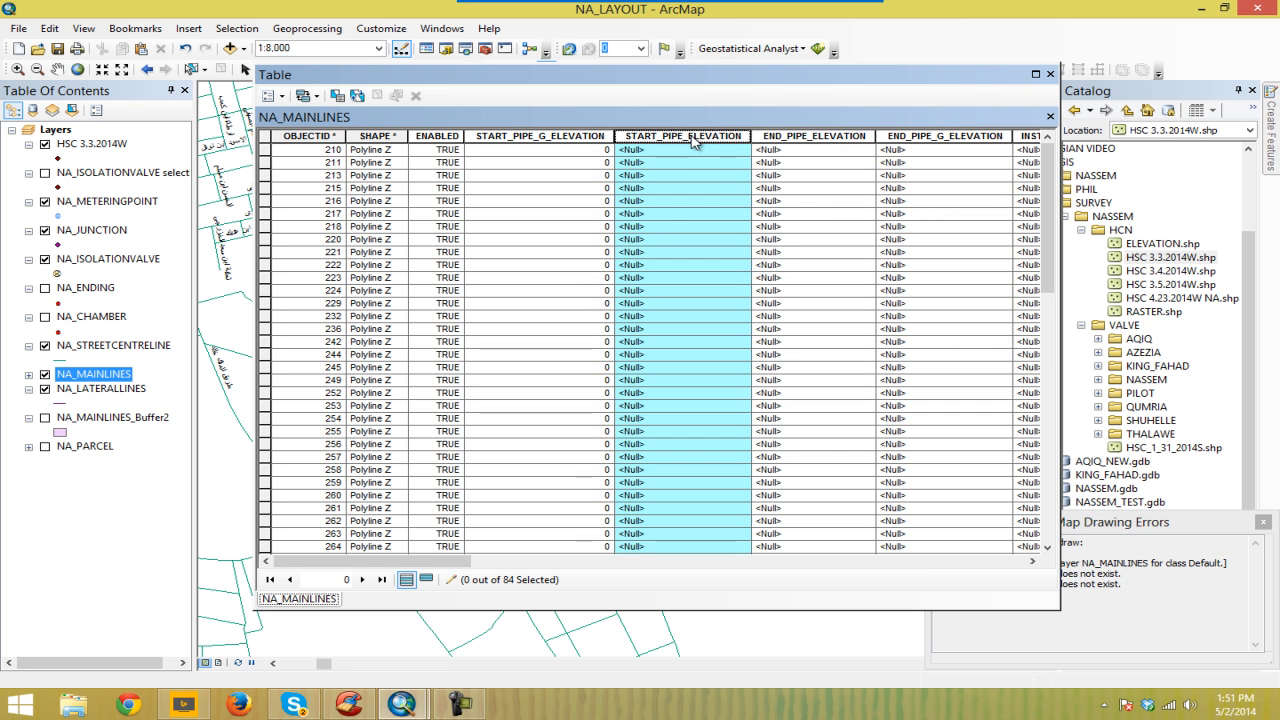
{"action": "right_click", "coordinate": [692, 139]}
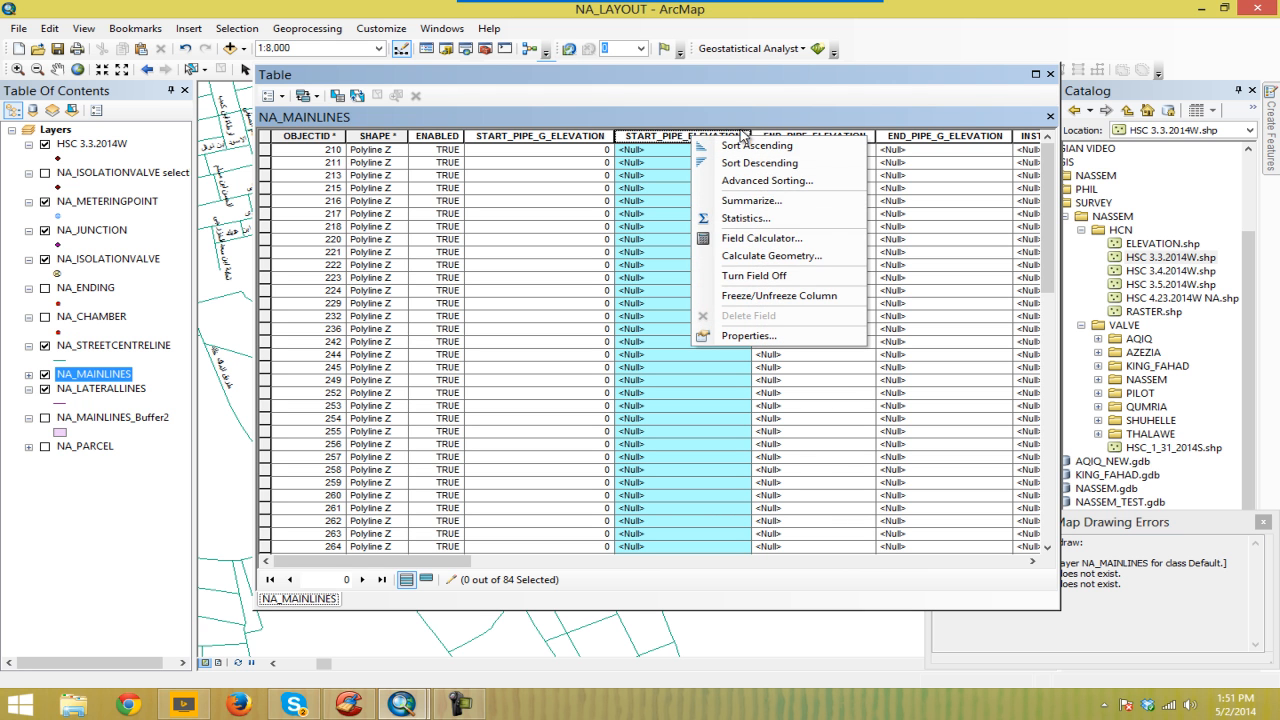
{"action": "left_click", "coordinate": [785, 262]}
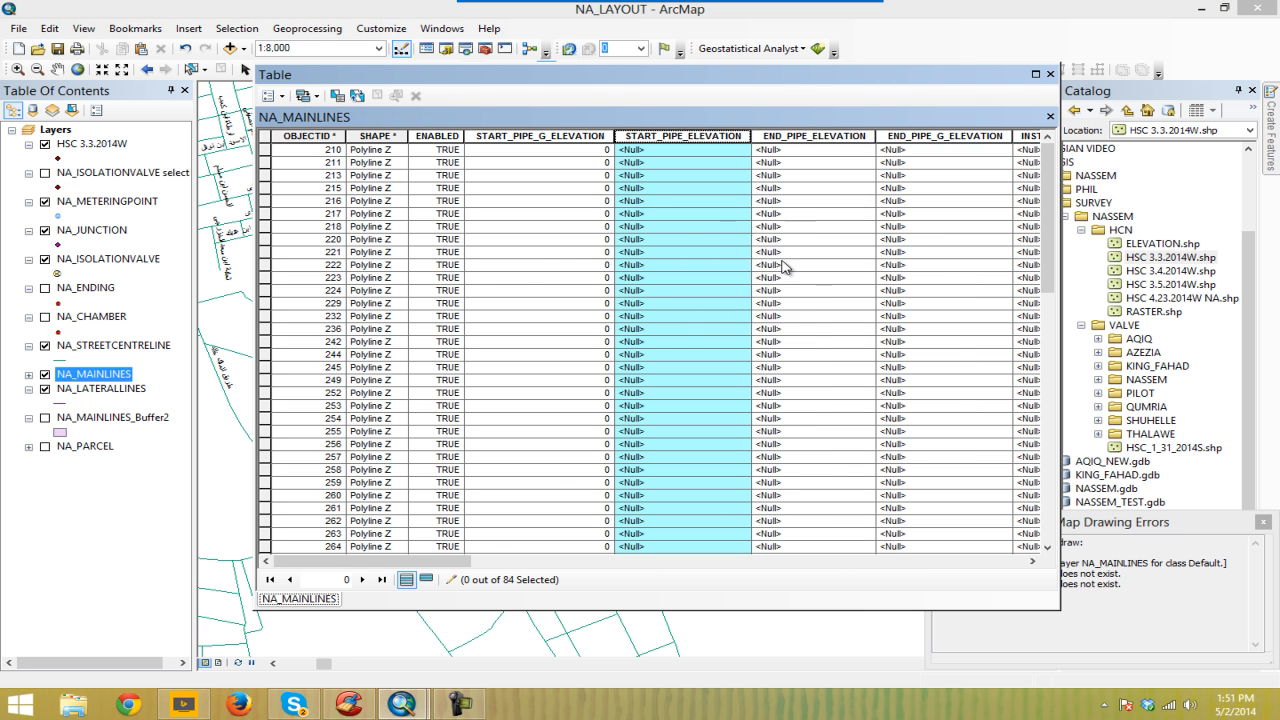
{"action": "left_click", "coordinate": [706, 264]}
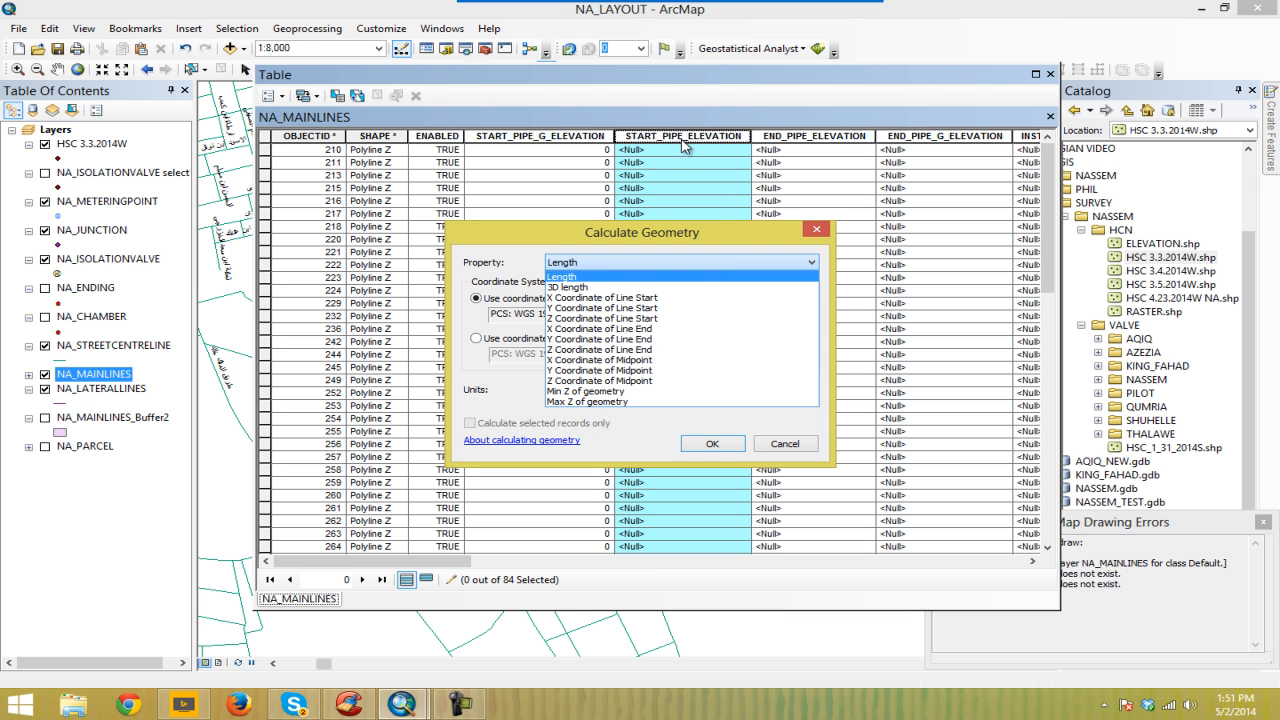
{"action": "left_click", "coordinate": [606, 319]}
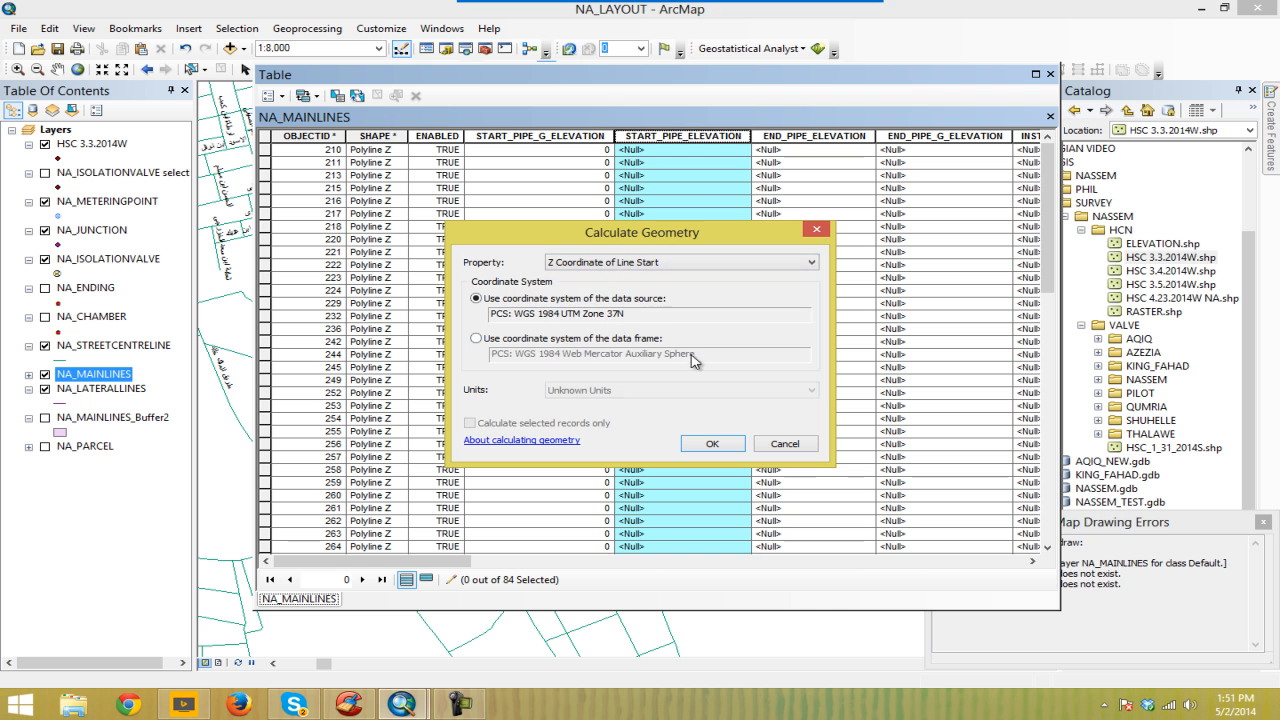
{"action": "left_click", "coordinate": [733, 441]}
Step: Calculate the geometry of END_PIPE_ELEVATION in NA_MAINLINES as Z Coordinate of Line End
{"action": "left_click_drag", "start_coordinate": [799, 84], "coordinate": [683, 88]}
{"action": "left_click", "coordinate": [703, 146]}
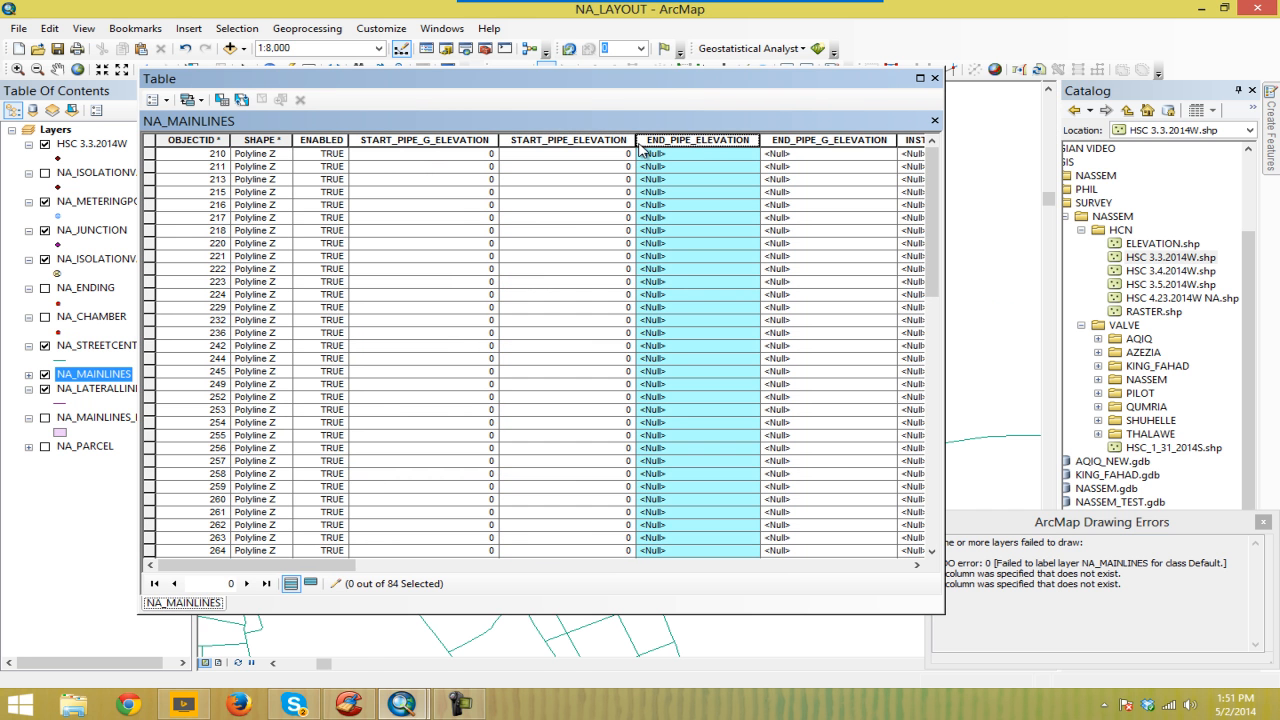
{"action": "right_click", "coordinate": [681, 145]}
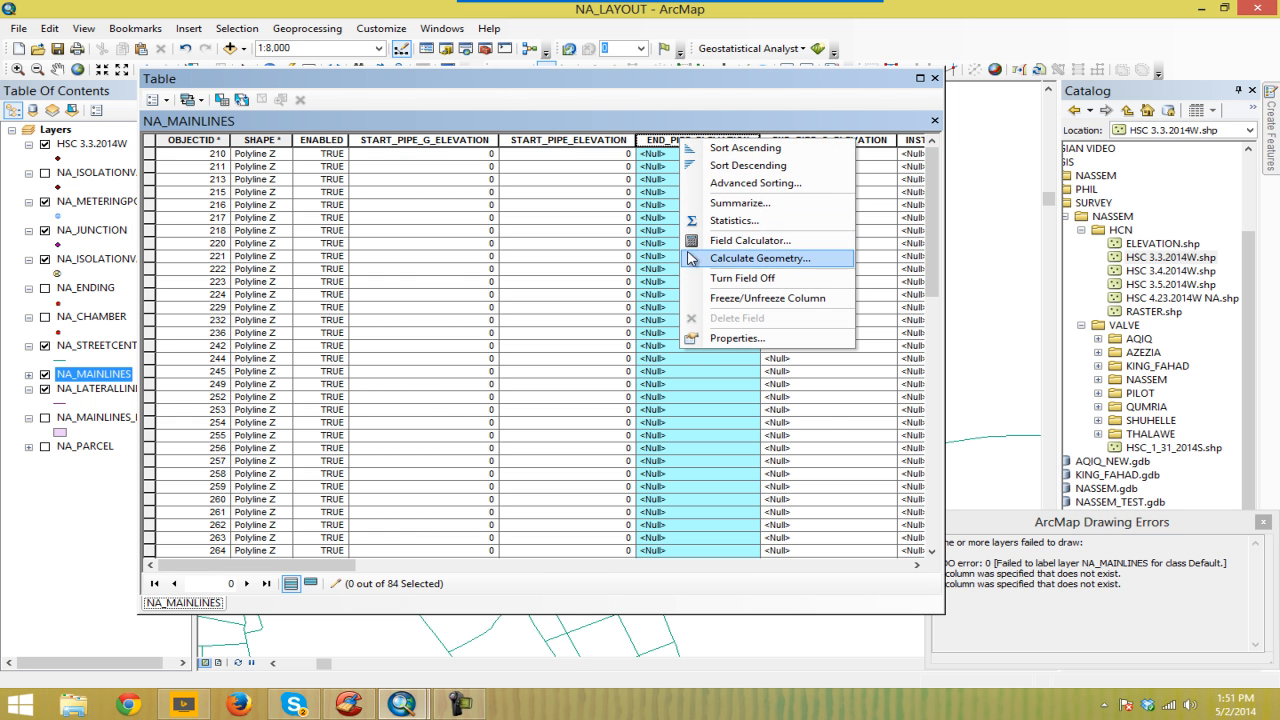
{"action": "left_click", "coordinate": [748, 260]}
{"action": "left_click", "coordinate": [660, 262]}
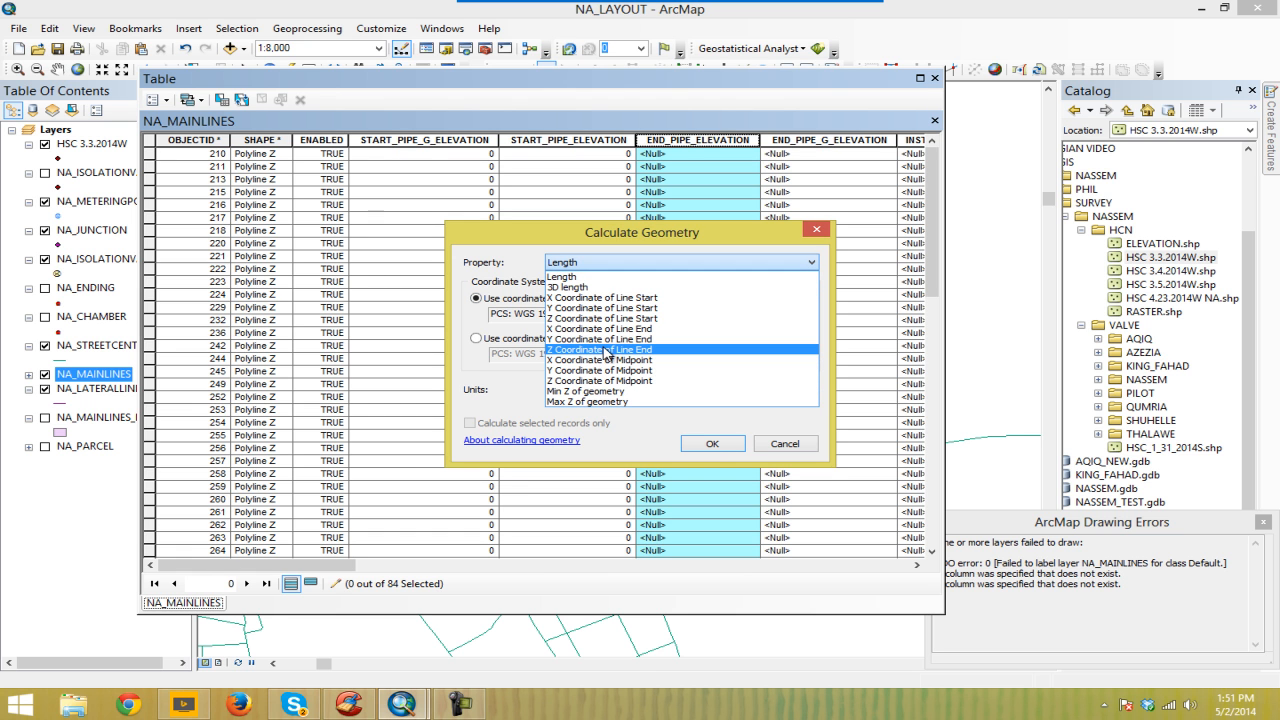
{"action": "left_click", "coordinate": [613, 352]}
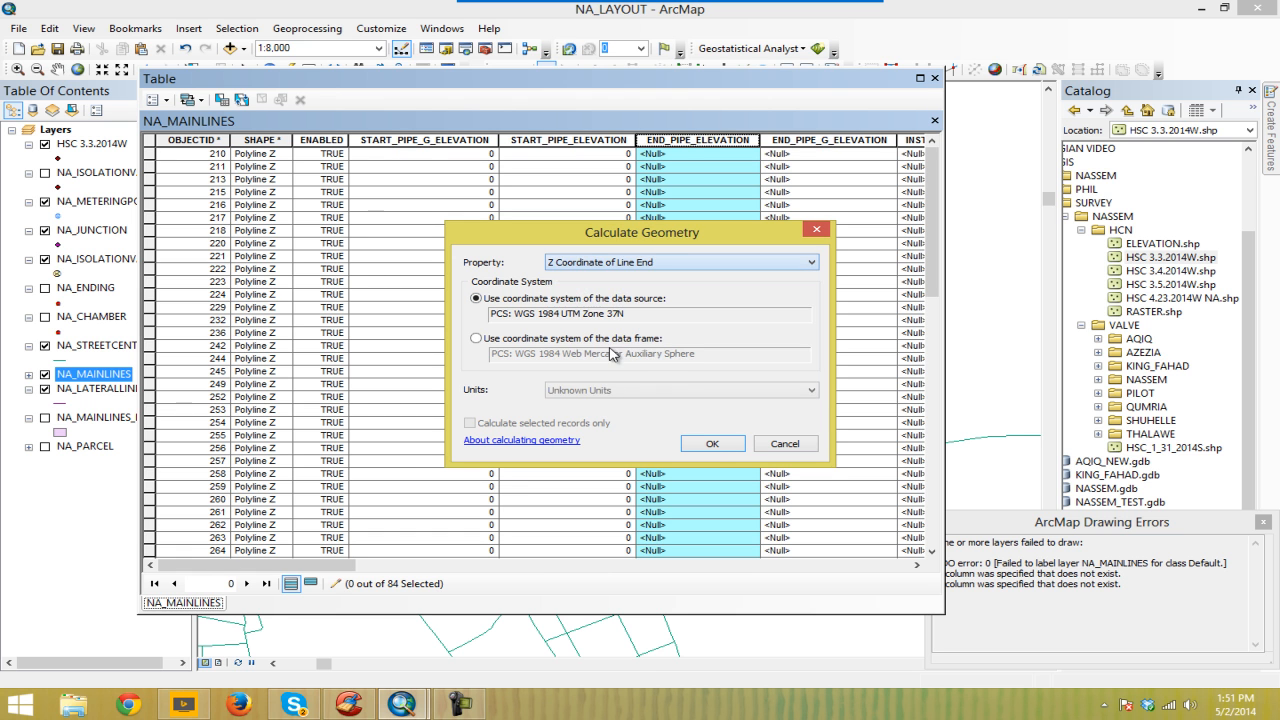
{"action": "left_click", "coordinate": [728, 432]}
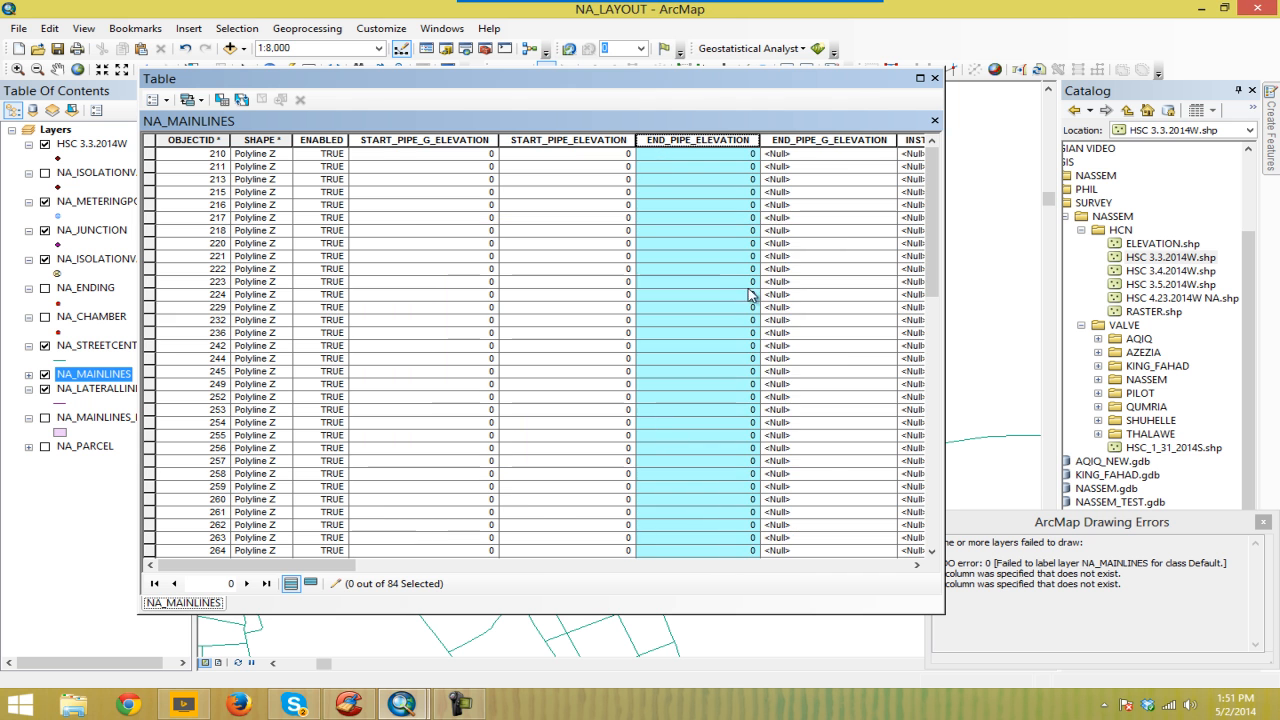
Step: Fill END_PIPE_G_ELEVATION in NA_MAINLINES with the Z Coordinate of Line End, using the data source's coordinate system
{"action": "left_click", "coordinate": [832, 140]}
{"action": "right_click", "coordinate": [838, 141]}
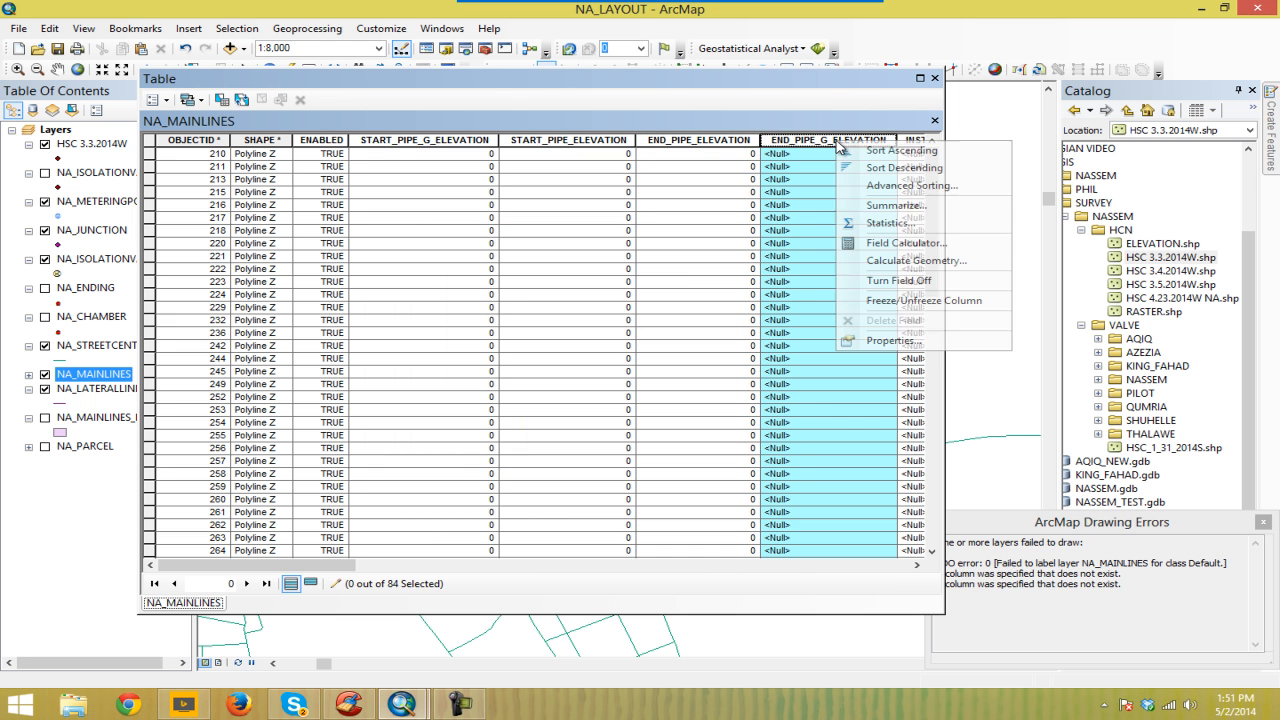
{"action": "left_click", "coordinate": [900, 260]}
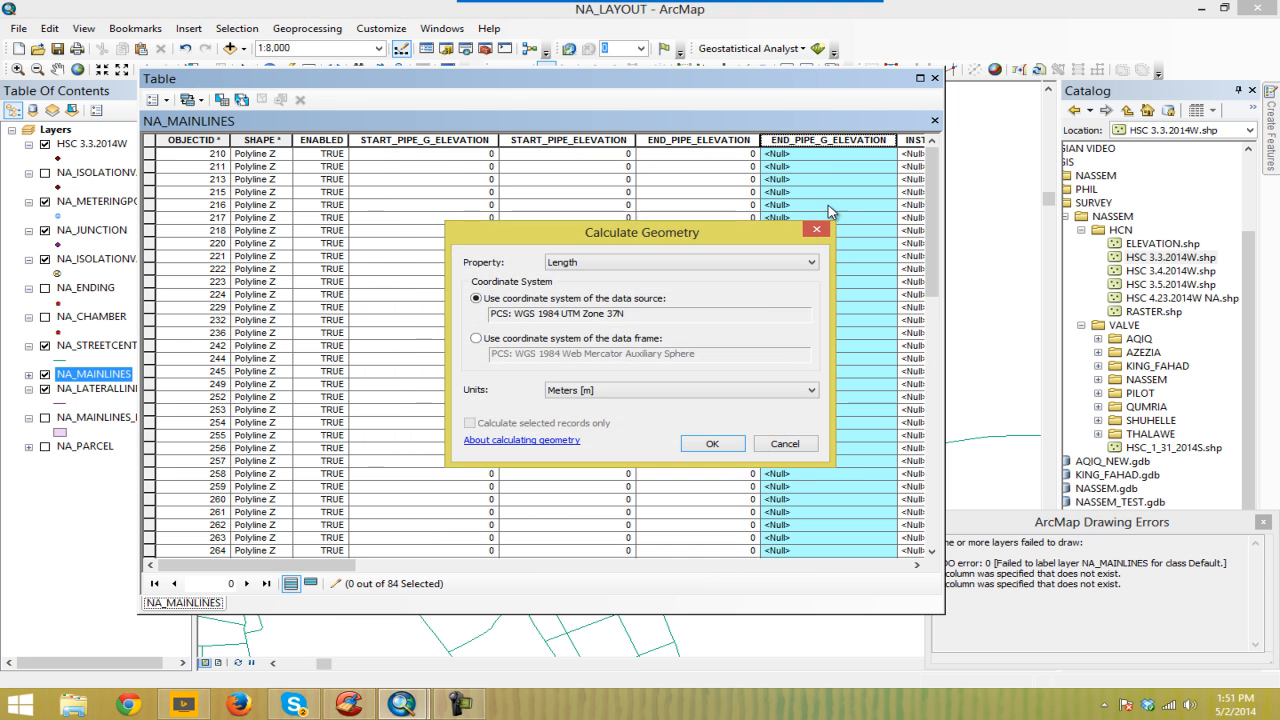
{"action": "left_click", "coordinate": [768, 263]}
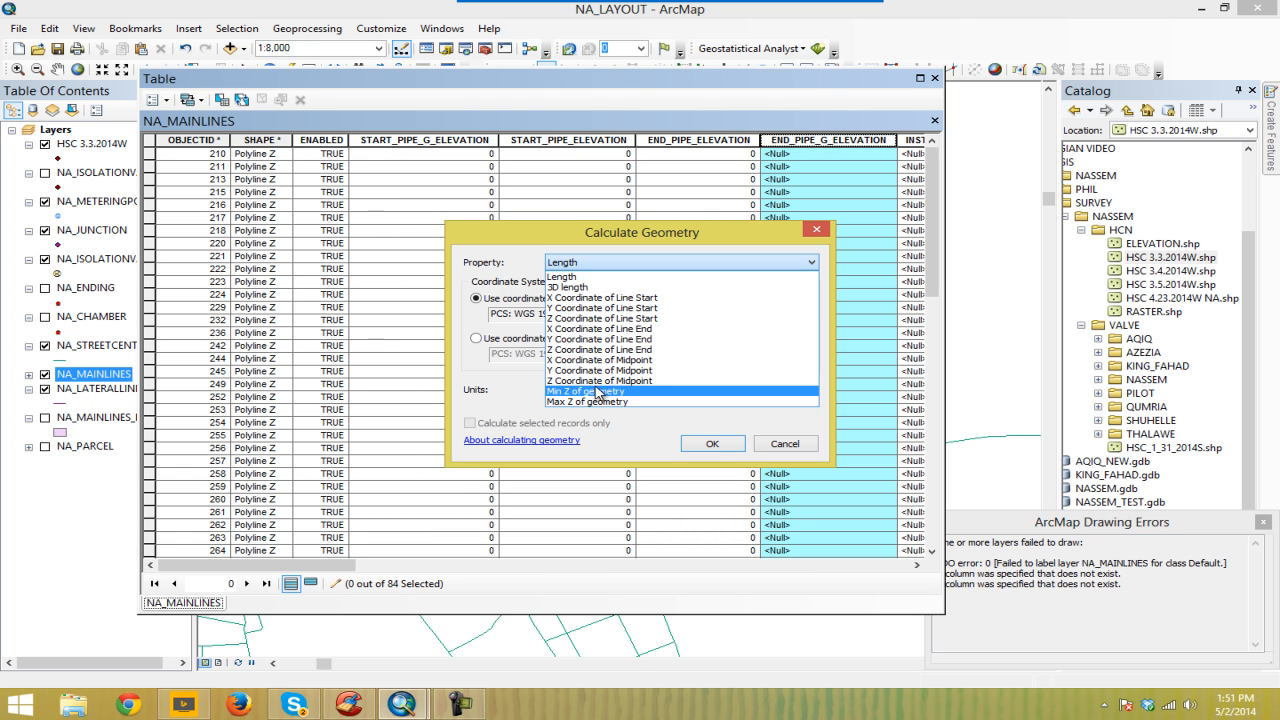
{"action": "left_click", "coordinate": [617, 350]}
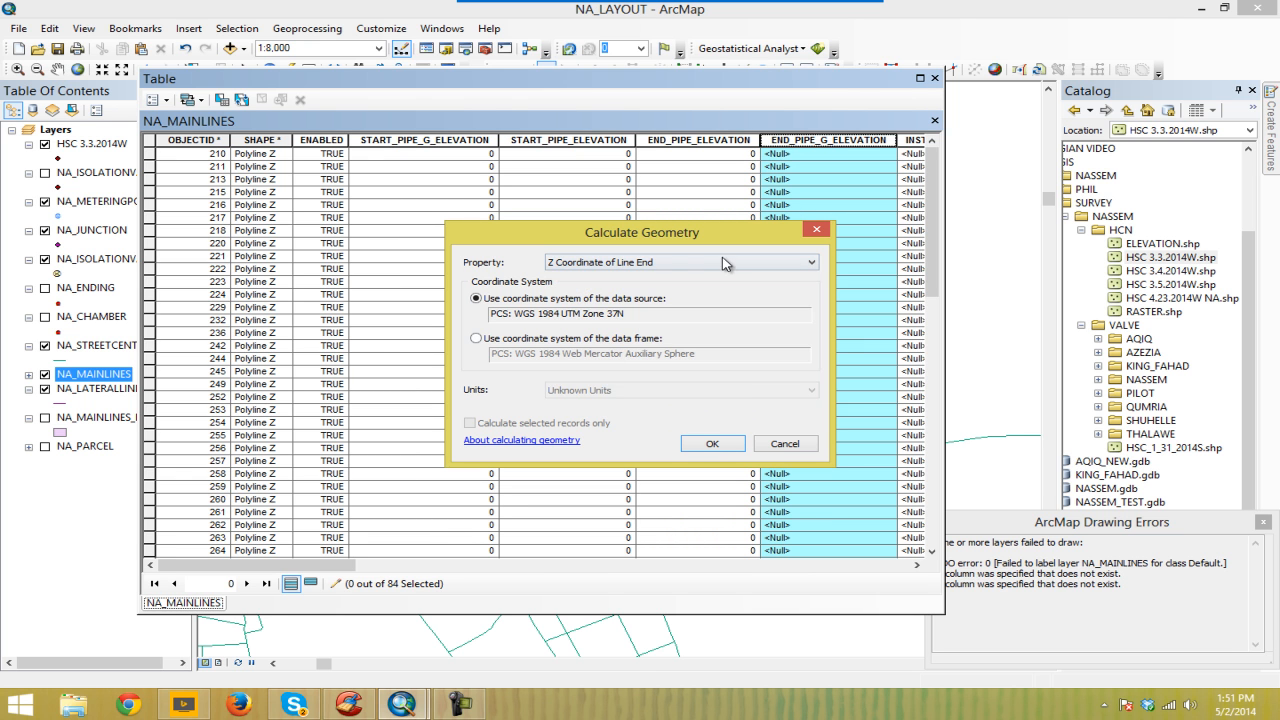
{"action": "left_click", "coordinate": [726, 443]}
Step: Close the NA_MAINLINES attribute table and open the attribute table of NA_JUNCTION
{"action": "left_click_drag", "start_coordinate": [874, 80], "coordinate": [1003, 124]}
{"action": "left_click", "coordinate": [1037, 102]}
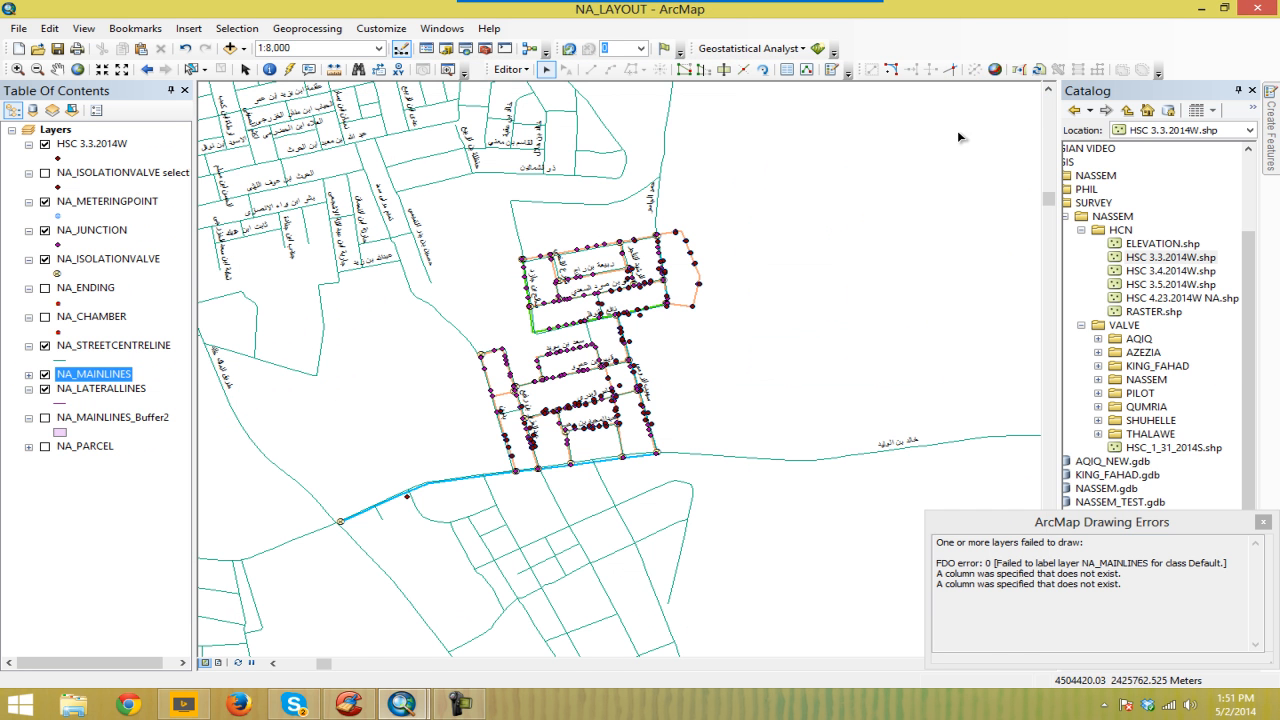
{"action": "right_click", "coordinate": [125, 234]}
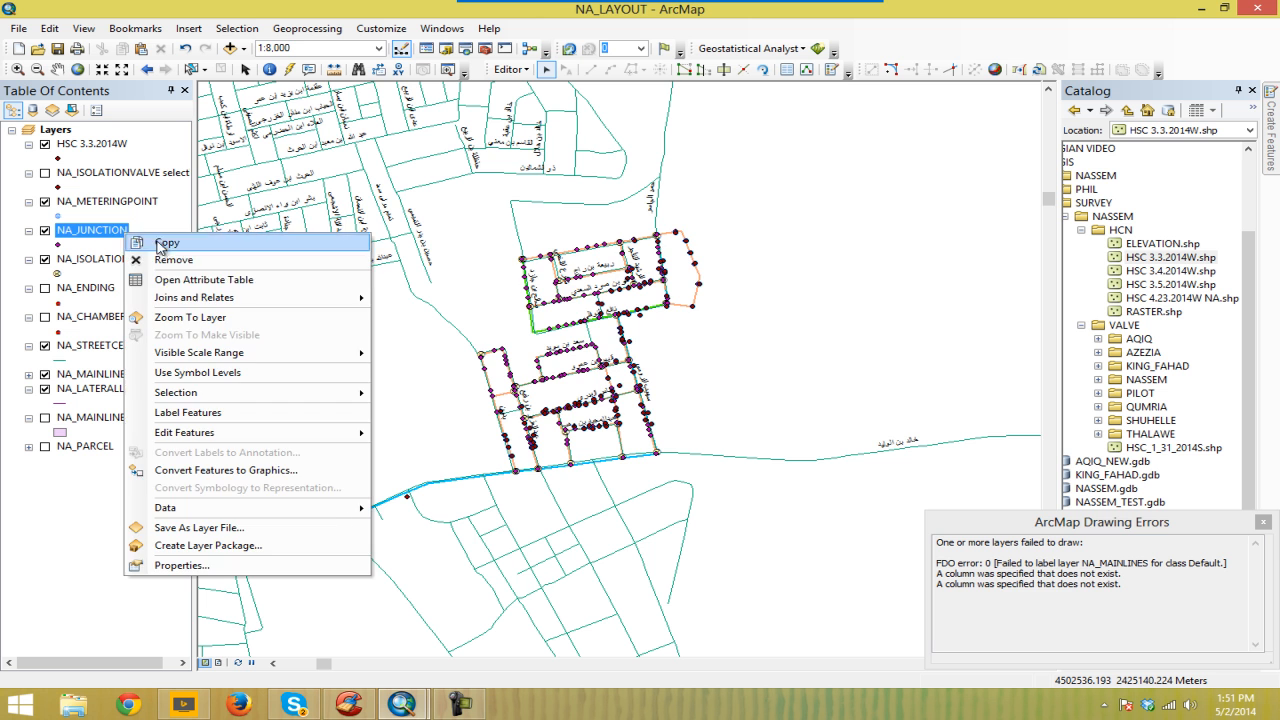
{"action": "left_click", "coordinate": [165, 276]}
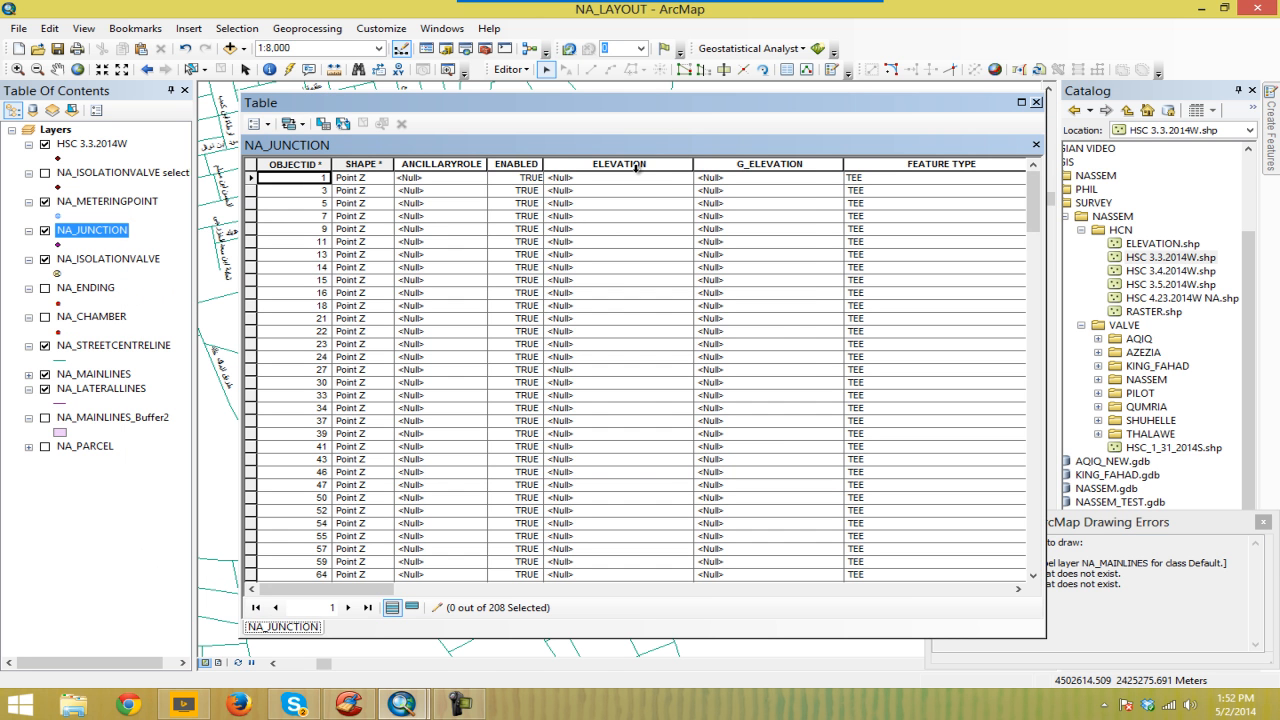
Step: Fill the ELEVATION field of NA_JUNCTION with the Z Coordinate of Point using Calculate Geometry
{"action": "left_click", "coordinate": [637, 165]}
{"action": "right_click", "coordinate": [637, 165]}
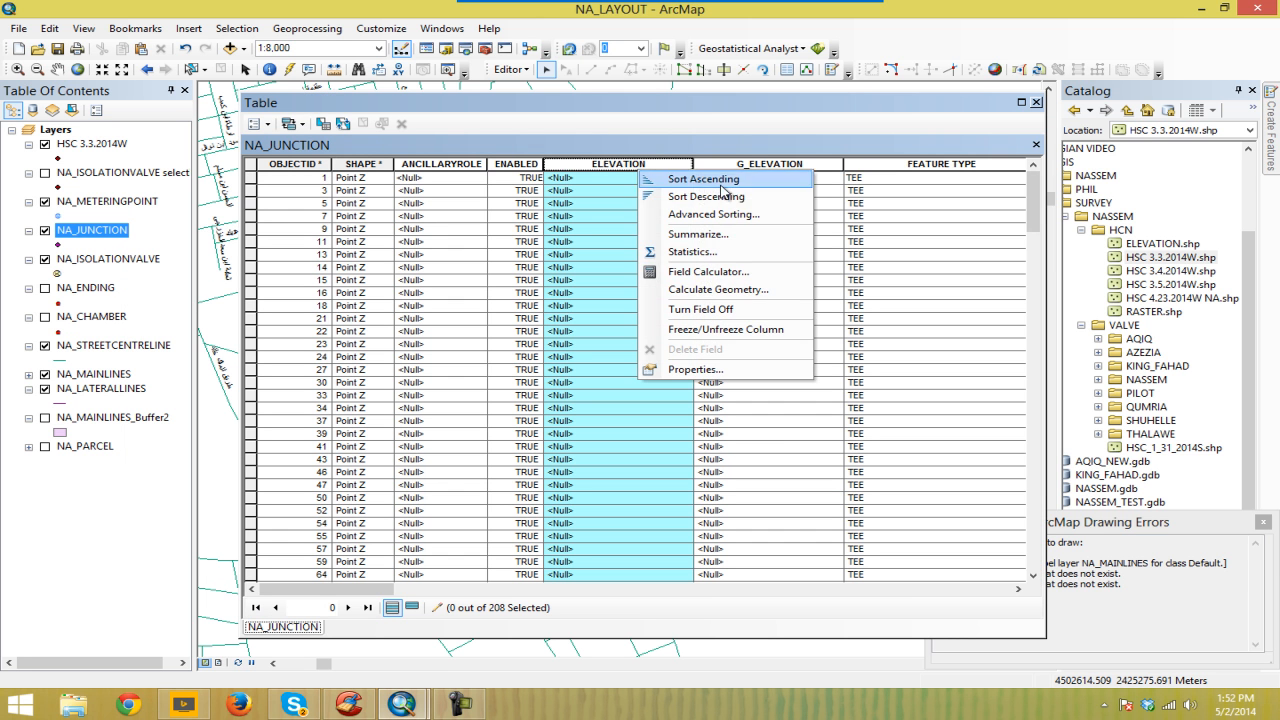
{"action": "left_click", "coordinate": [731, 290]}
{"action": "left_click", "coordinate": [683, 262]}
{"action": "left_click", "coordinate": [658, 297]}
{"action": "left_click", "coordinate": [710, 442]}
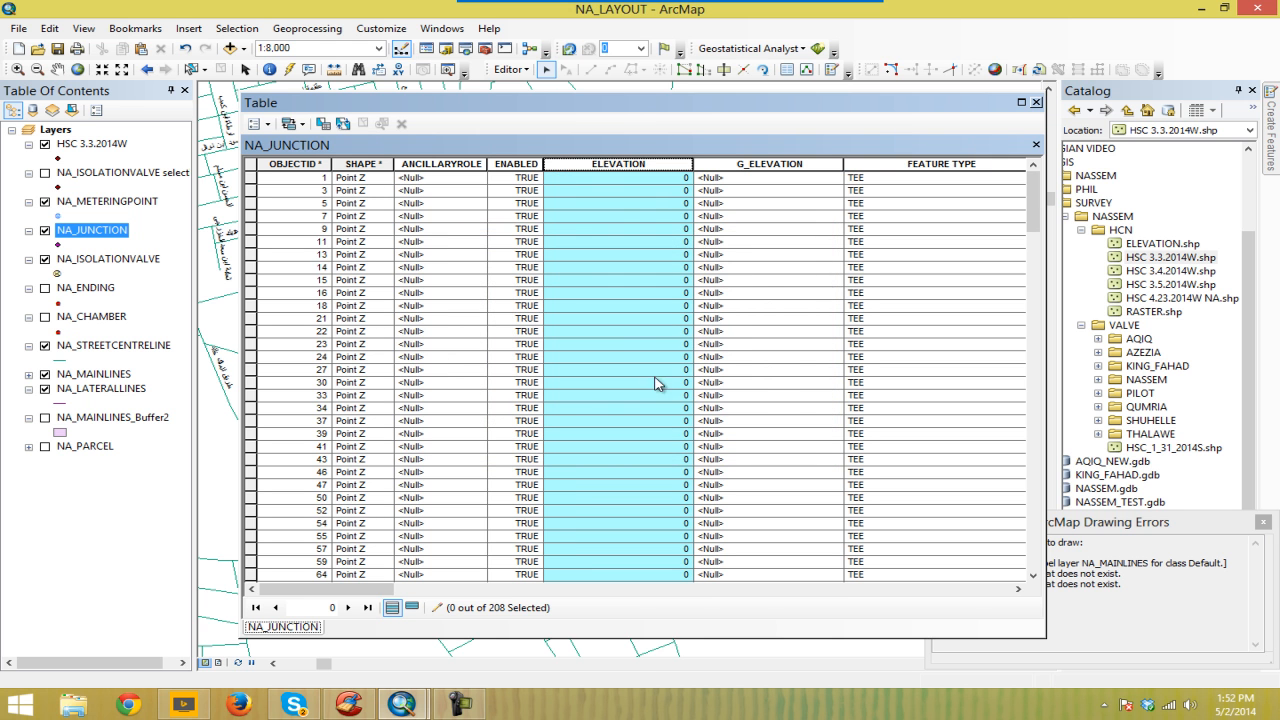
Step: Fill G_ELEVATION in NA_JUNCTION with the Z Coordinate of Point, using the data source's coordinate system, and close the table
{"action": "left_click", "coordinate": [785, 168]}
{"action": "right_click", "coordinate": [786, 168]}
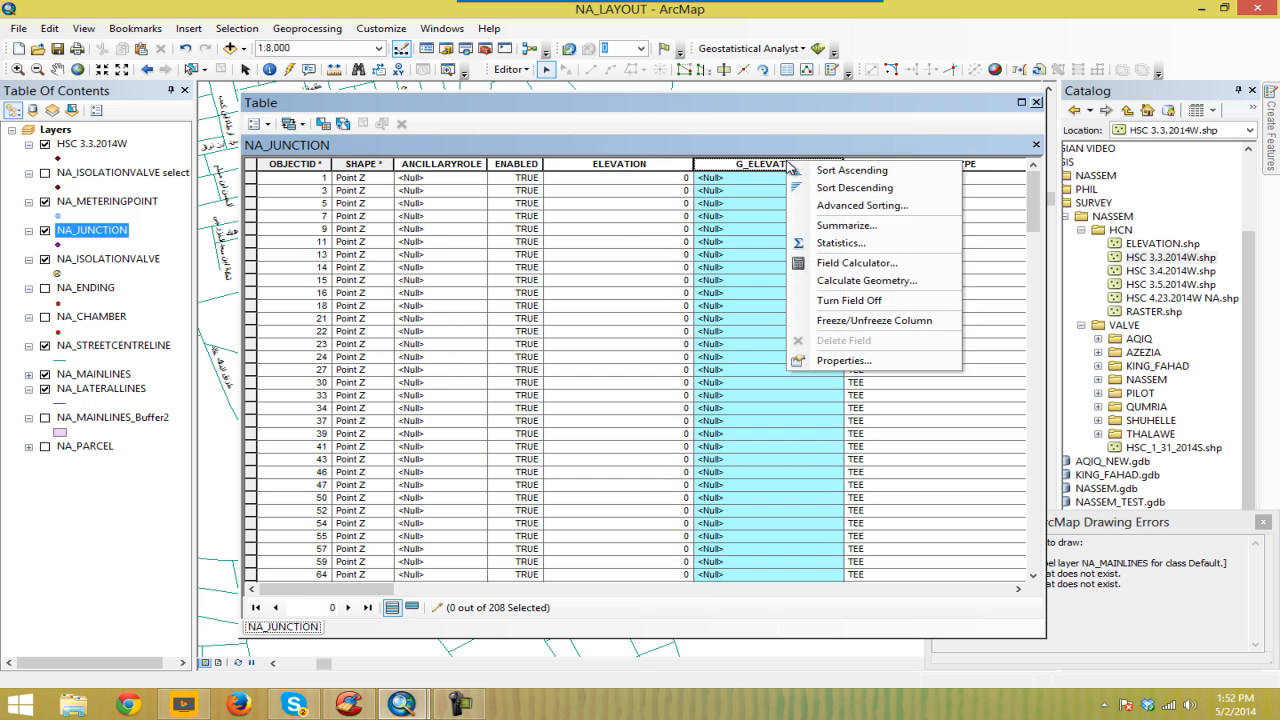
{"action": "left_click", "coordinate": [879, 281]}
{"action": "left_click", "coordinate": [690, 264]}
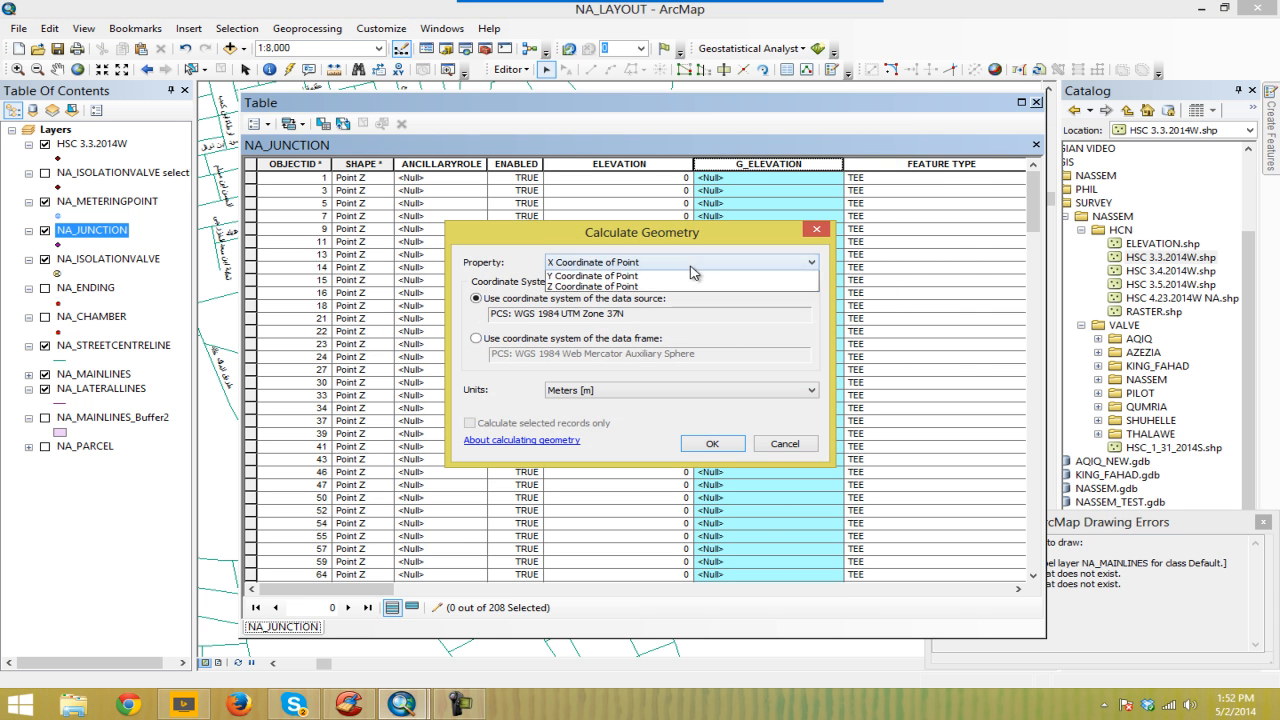
{"action": "left_click", "coordinate": [700, 297]}
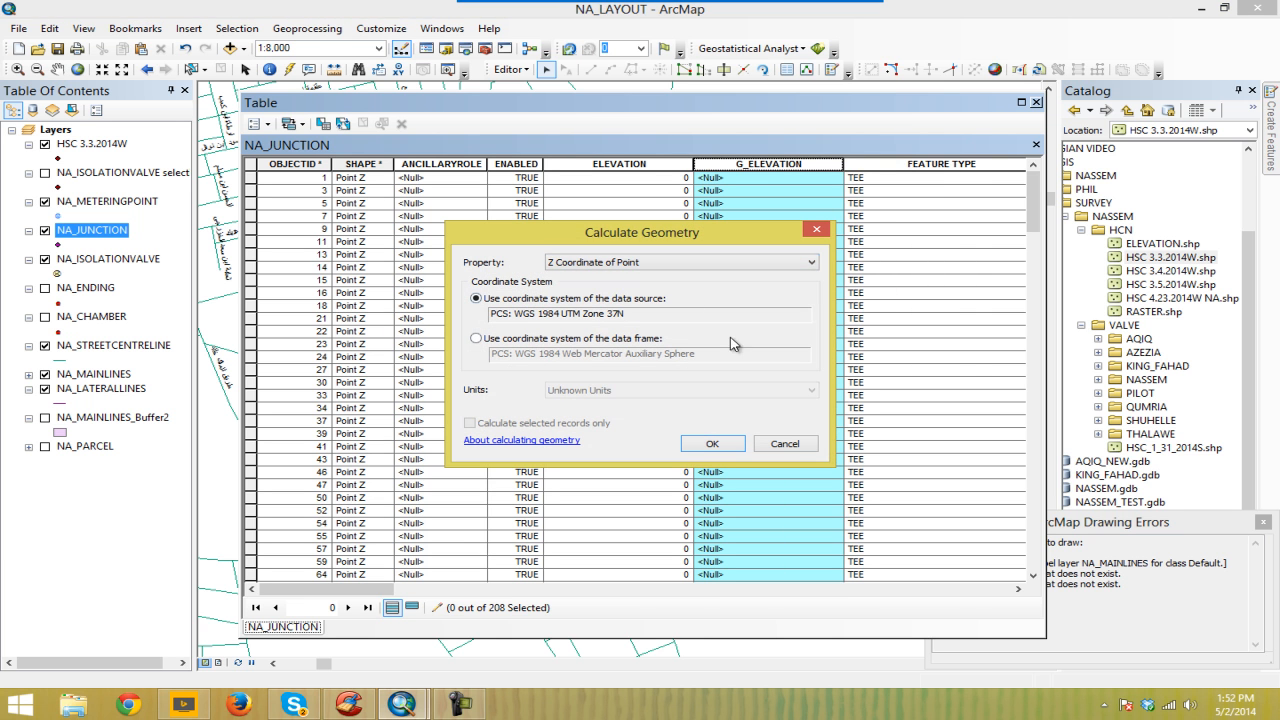
{"action": "left_click", "coordinate": [712, 444]}
{"action": "left_click_drag", "start_coordinate": [932, 105], "coordinate": [845, 127]}
{"action": "left_click", "coordinate": [948, 120]}
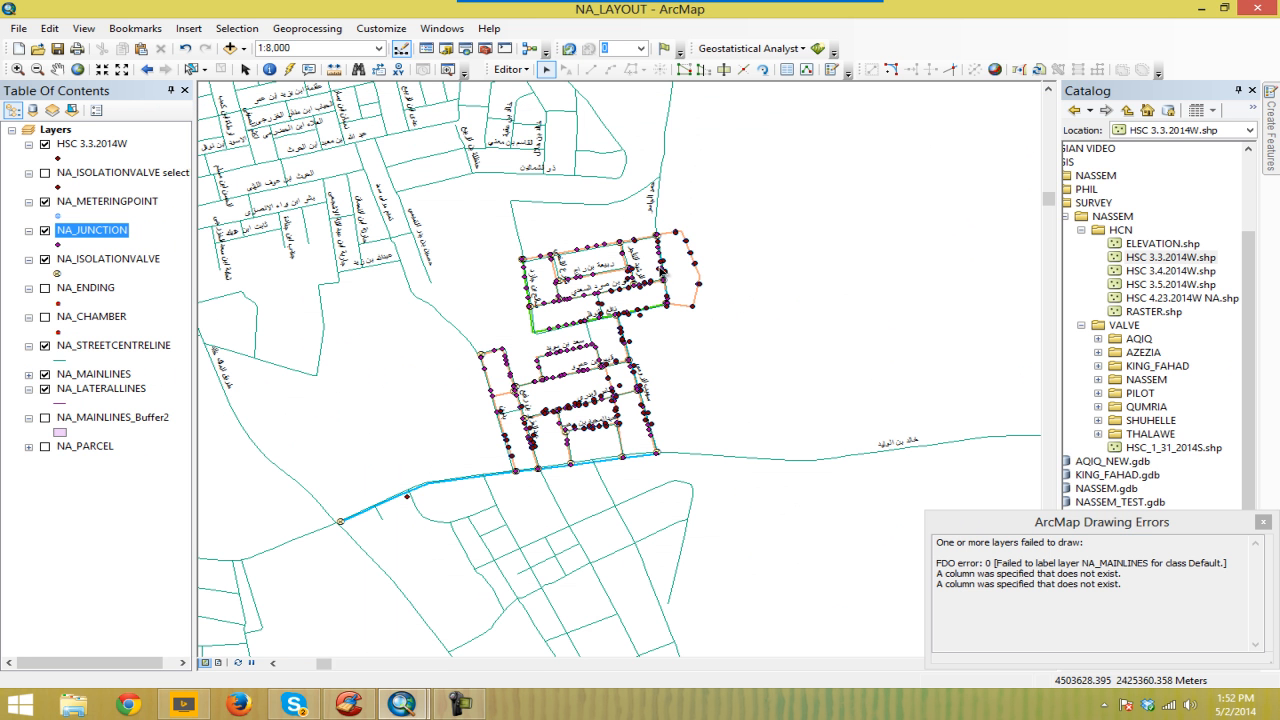
Step: Examine the junctions on the map and review the ELEVATION and G_ELEVATION columns in the NA_JUNCTION attribute table
{"action": "scroll", "coordinate": [651, 359], "scroll_direction": "down", "scroll_amount": 3}
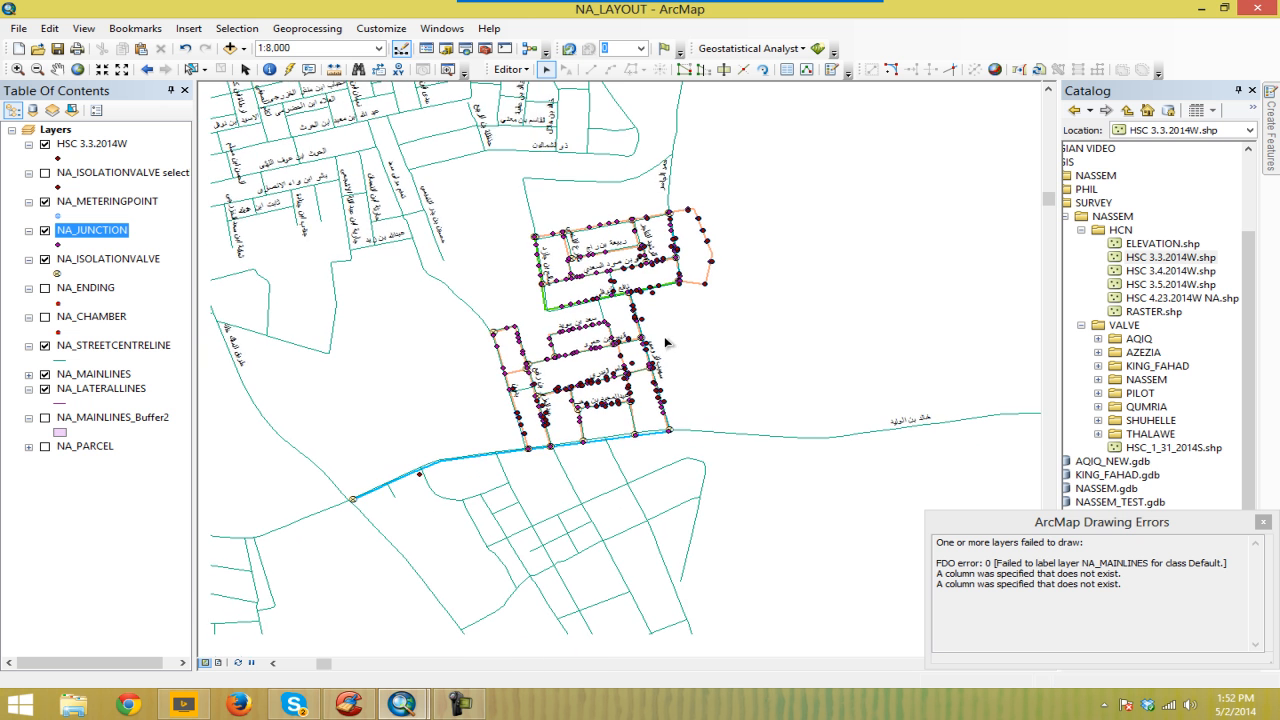
{"action": "left_click_drag", "start_coordinate": [697, 400], "coordinate": [651, 286]}
{"action": "scroll", "coordinate": [577, 293], "scroll_direction": "down", "scroll_amount": 2}
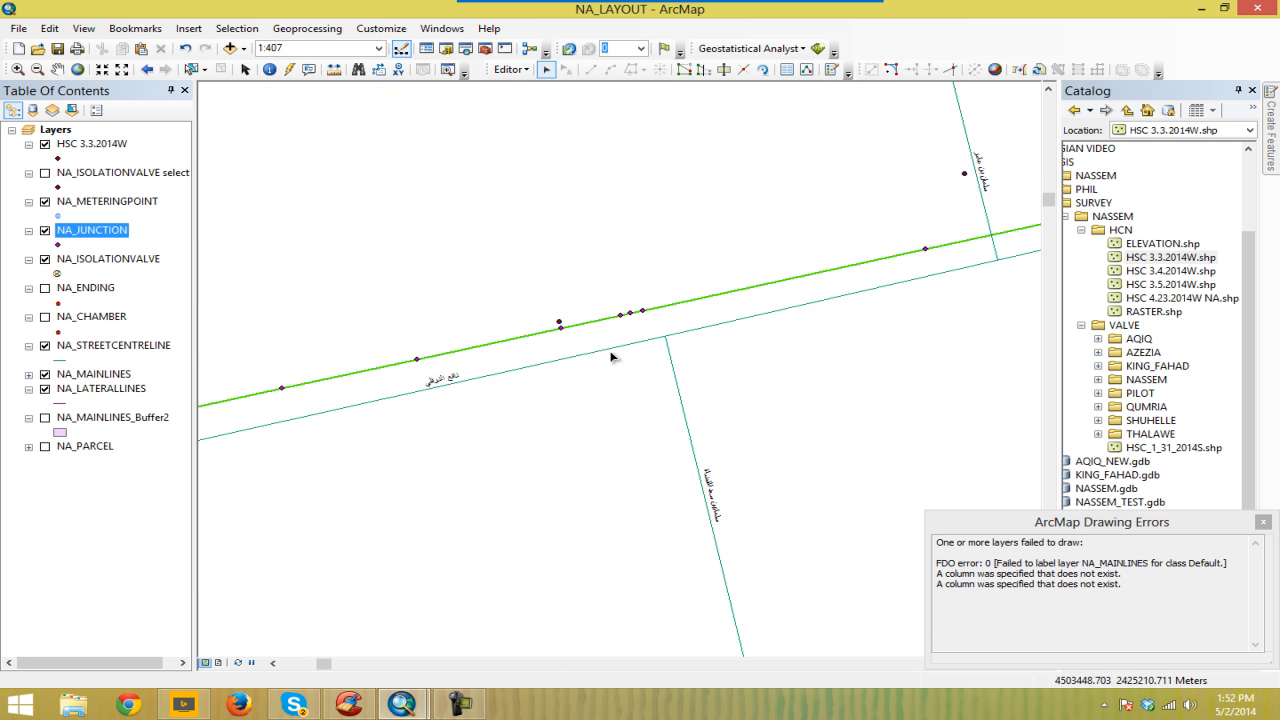
{"action": "scroll", "coordinate": [732, 342], "scroll_direction": "up", "scroll_amount": 4}
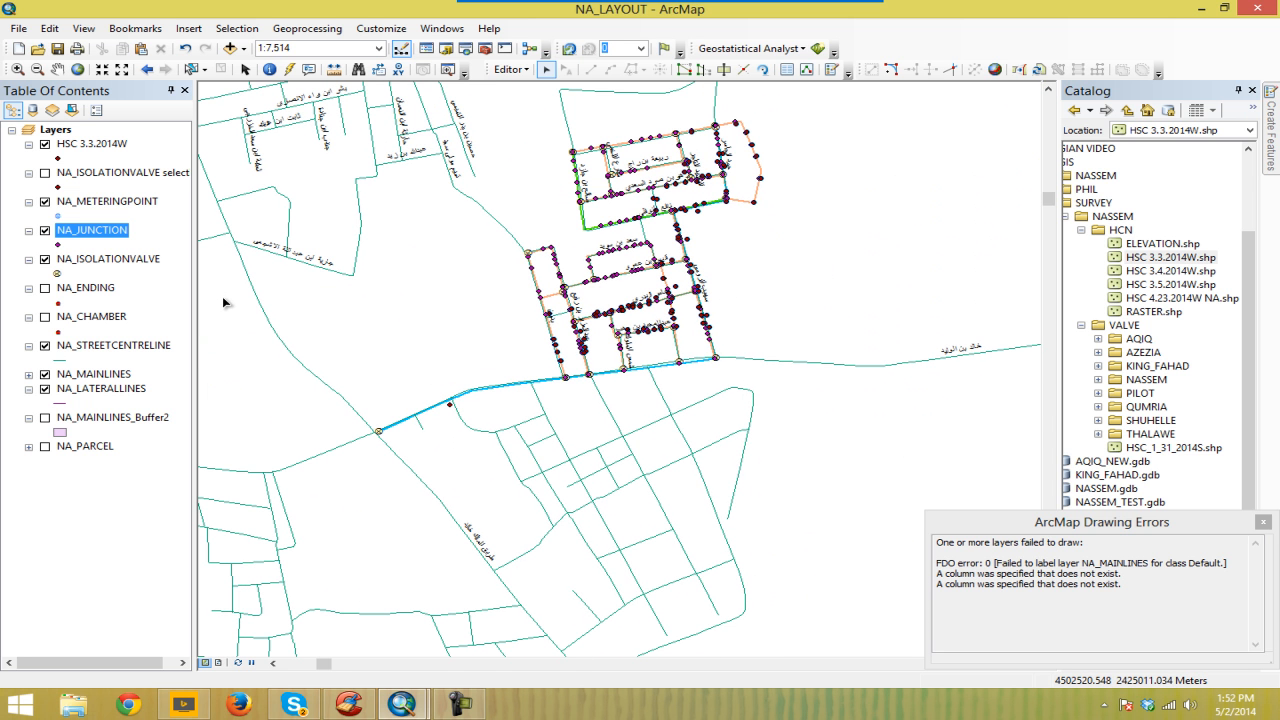
{"action": "right_click", "coordinate": [112, 233]}
{"action": "left_click", "coordinate": [175, 271]}
{"action": "left_click", "coordinate": [551, 184]}
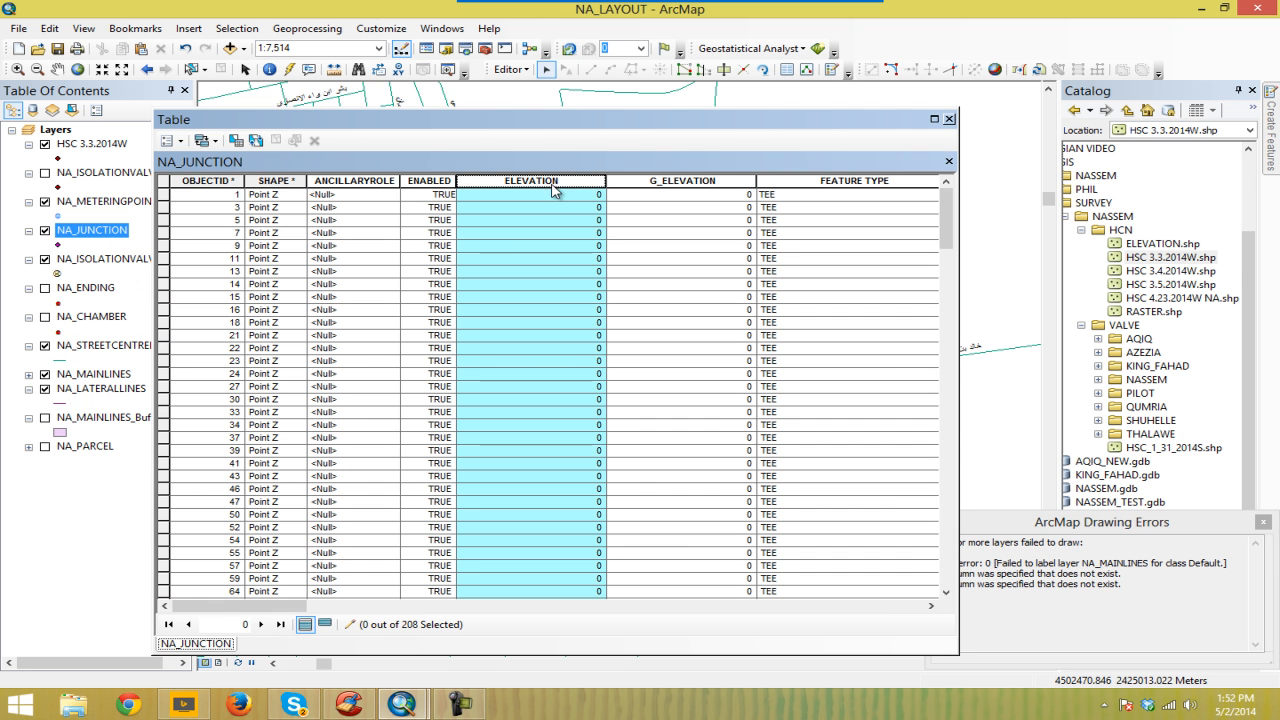
{"action": "left_click", "coordinate": [660, 182]}
{"action": "left_click", "coordinate": [557, 184]}
{"action": "left_click", "coordinate": [950, 119]}
Step: Review the start and end pipe elevation fields in the NA_MAINLINES attribute table and close it
{"action": "right_click", "coordinate": [122, 374]}
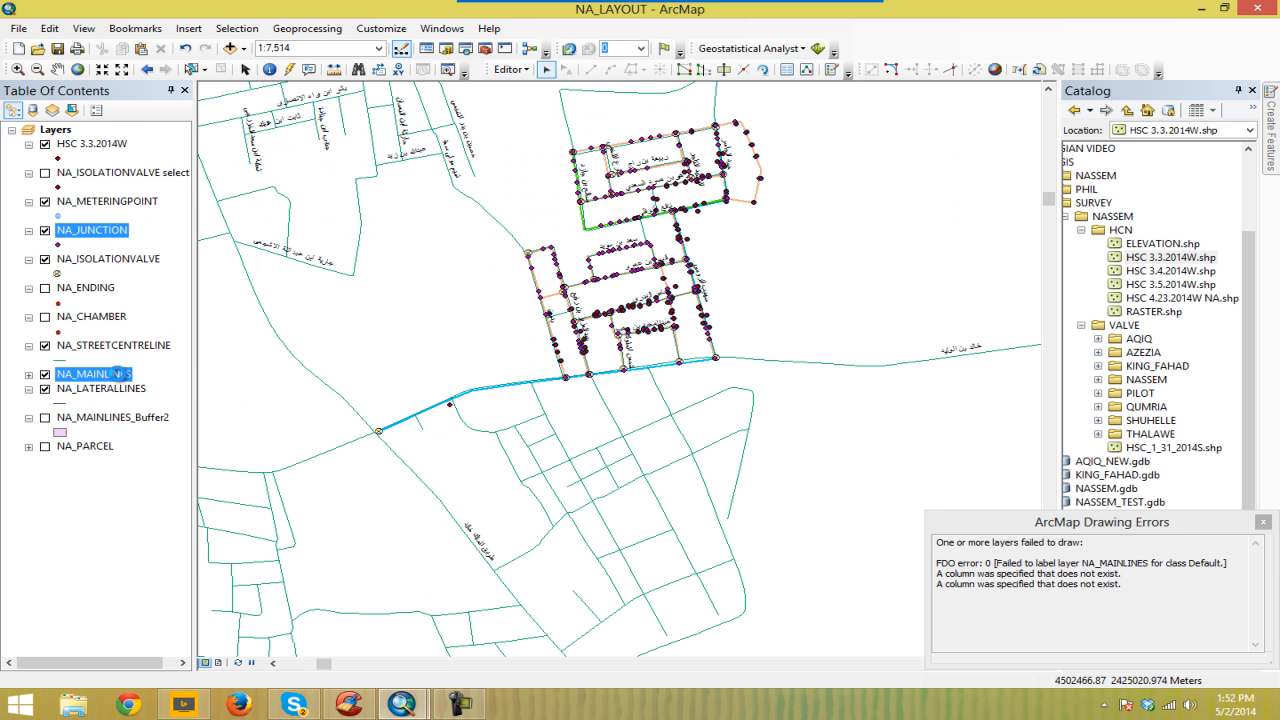
{"action": "left_click", "coordinate": [270, 78]}
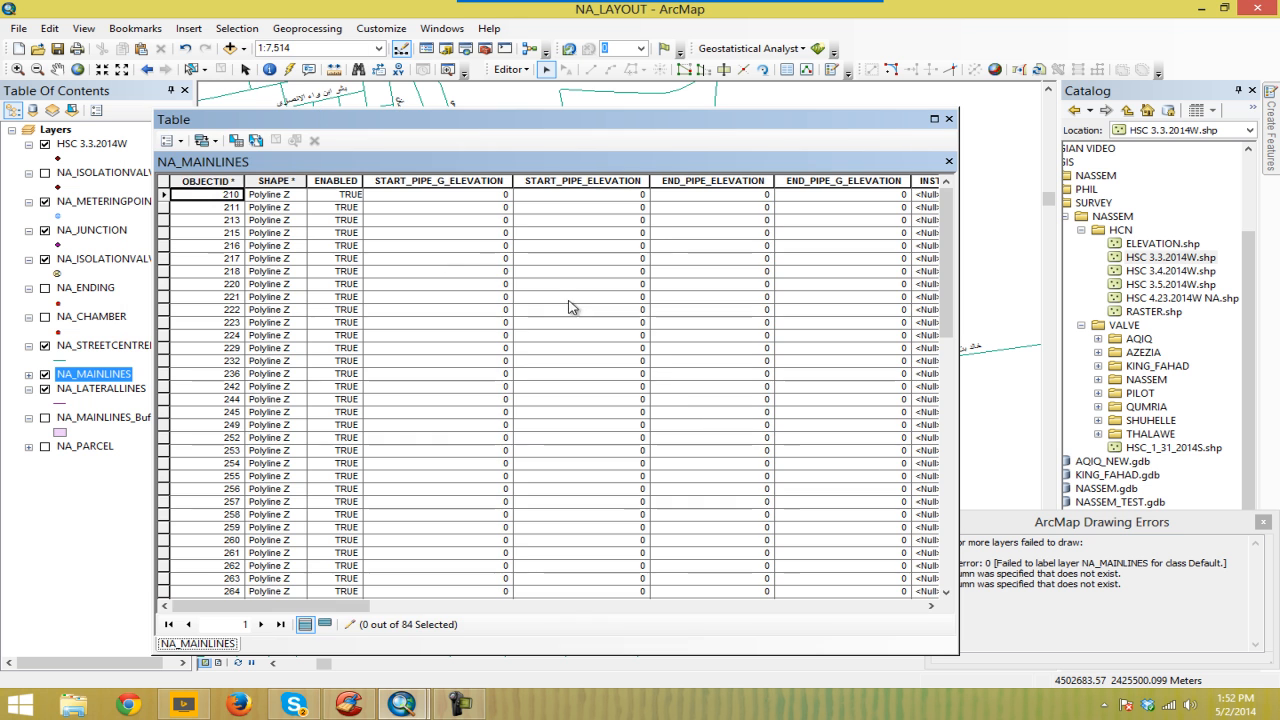
{"action": "left_click", "coordinate": [440, 181]}
{"action": "left_click", "coordinate": [633, 180]}
{"action": "left_click", "coordinate": [692, 181]}
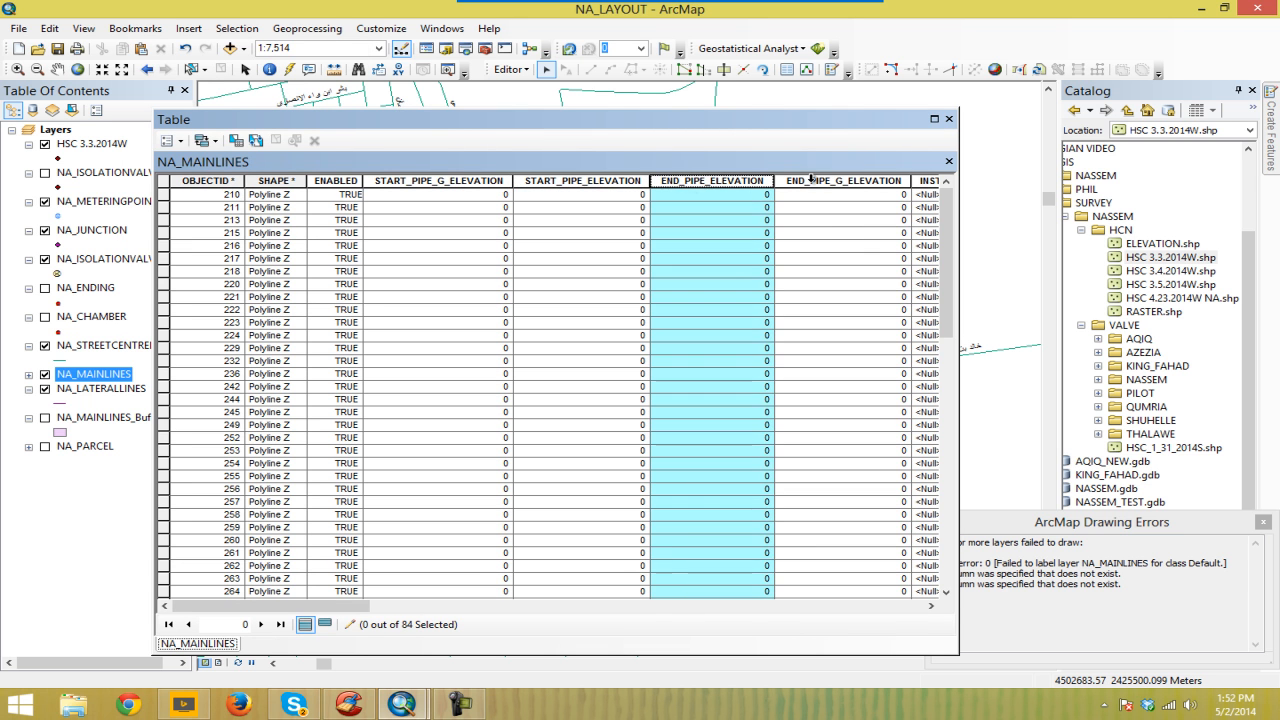
{"action": "left_click", "coordinate": [815, 181]}
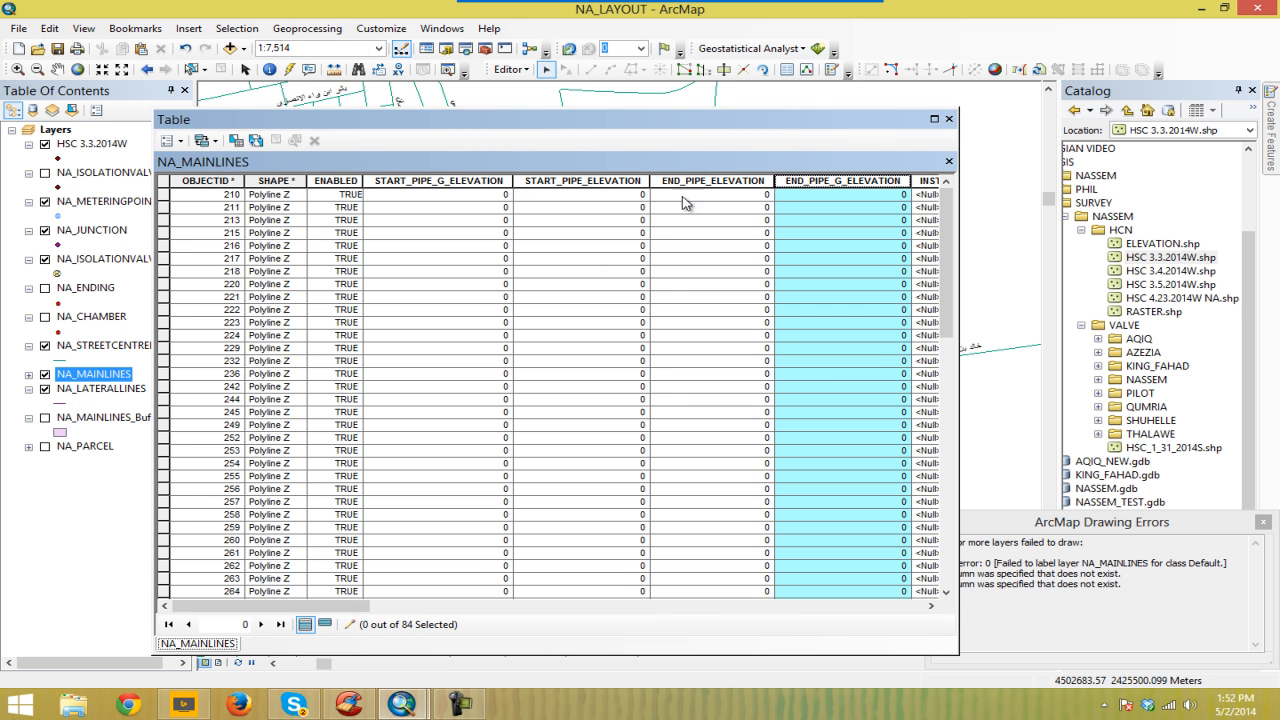
{"action": "left_click", "coordinate": [949, 118]}
Step: Review the ELEVATION and G_ELEVATION fields in the NA_ENDING attribute table and close it
{"action": "left_click_drag", "start_coordinate": [507, 334], "coordinate": [469, 384]}
{"action": "scroll", "coordinate": [469, 384], "scroll_direction": "down", "scroll_amount": 1}
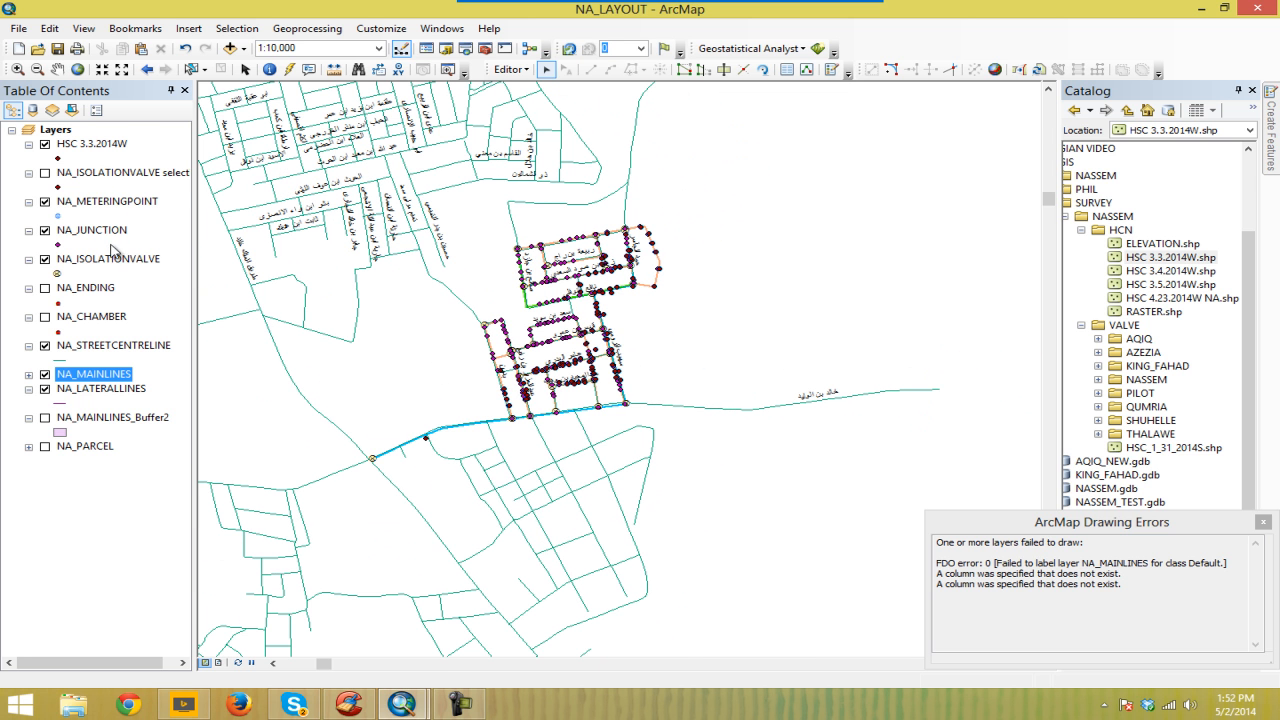
{"action": "right_click", "coordinate": [104, 289]}
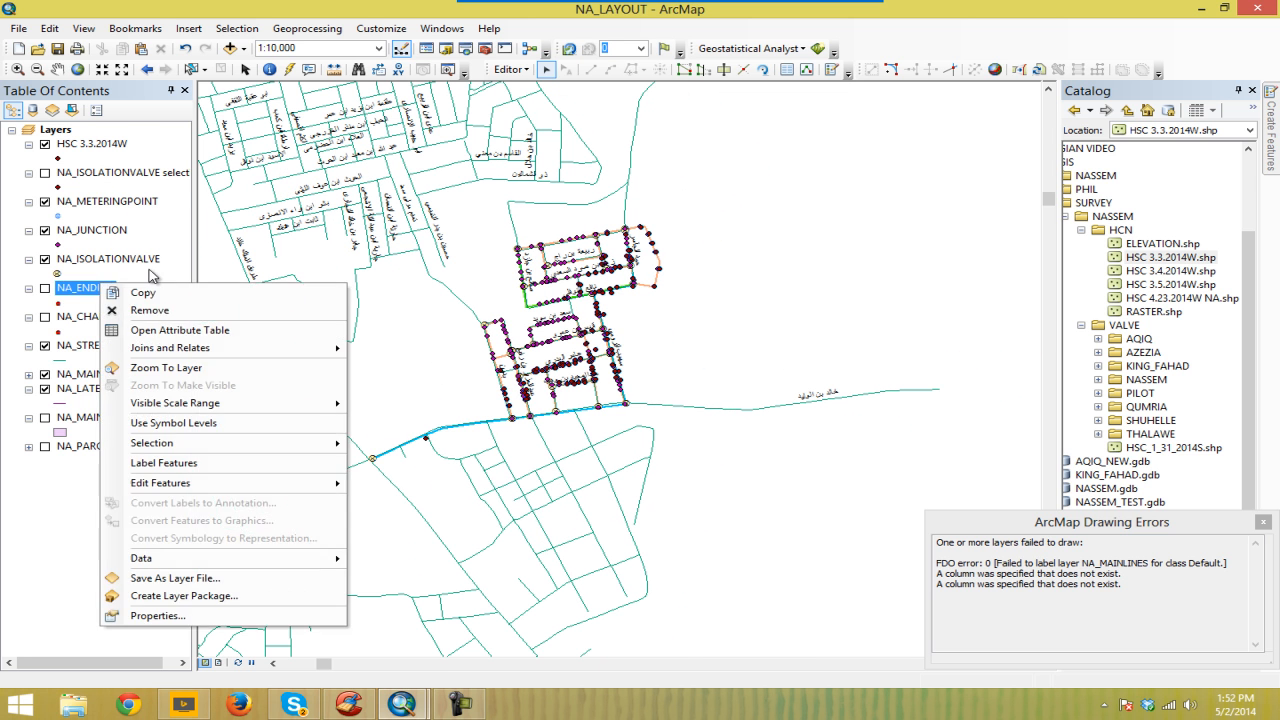
{"action": "left_click", "coordinate": [133, 332]}
{"action": "left_click", "coordinate": [498, 182]}
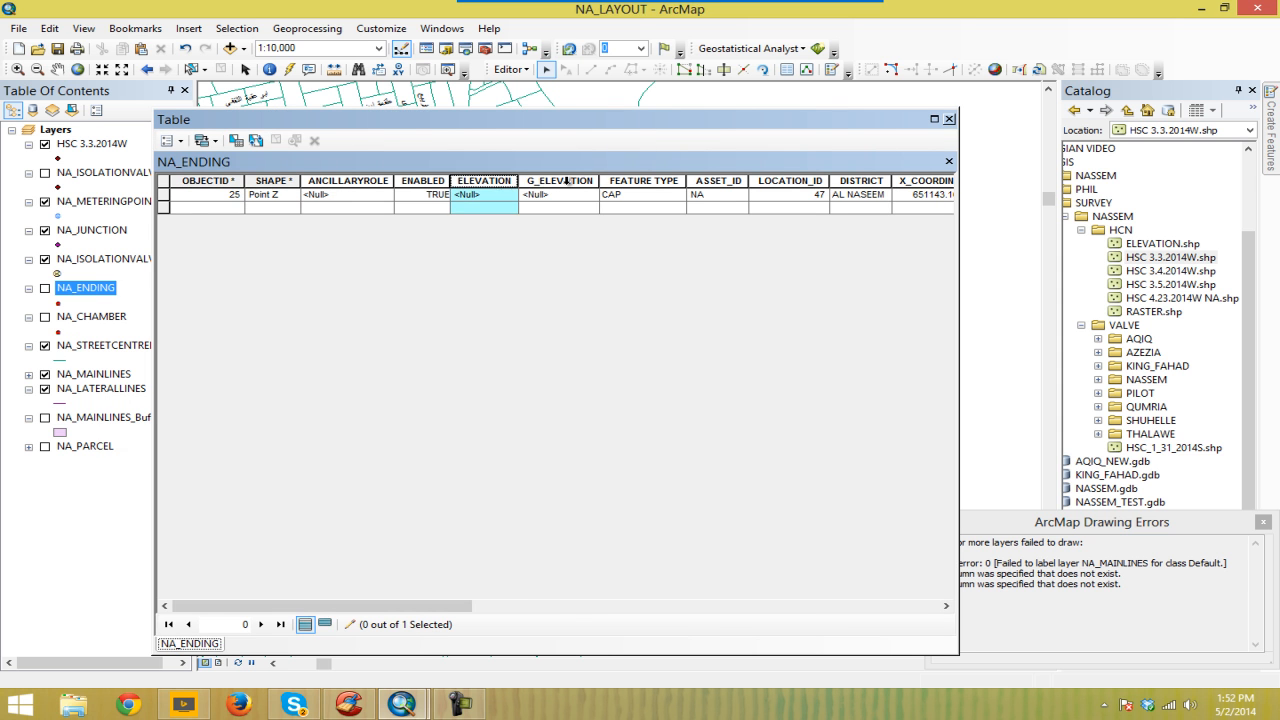
{"action": "left_click", "coordinate": [559, 181]}
{"action": "left_click", "coordinate": [949, 119]}
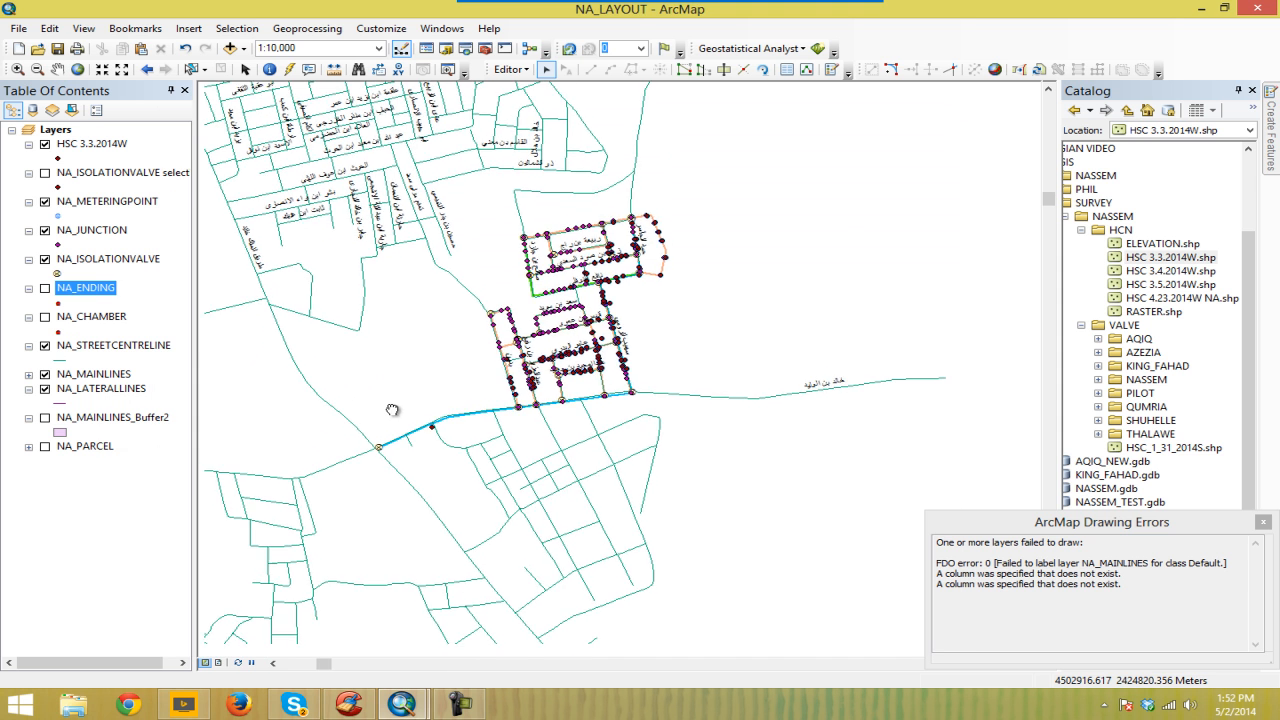
Step: Check the pipe elevation fields in the NA_LATERALLINES attribute table and close it
{"action": "right_click", "coordinate": [118, 392]}
{"action": "left_click", "coordinate": [212, 89]}
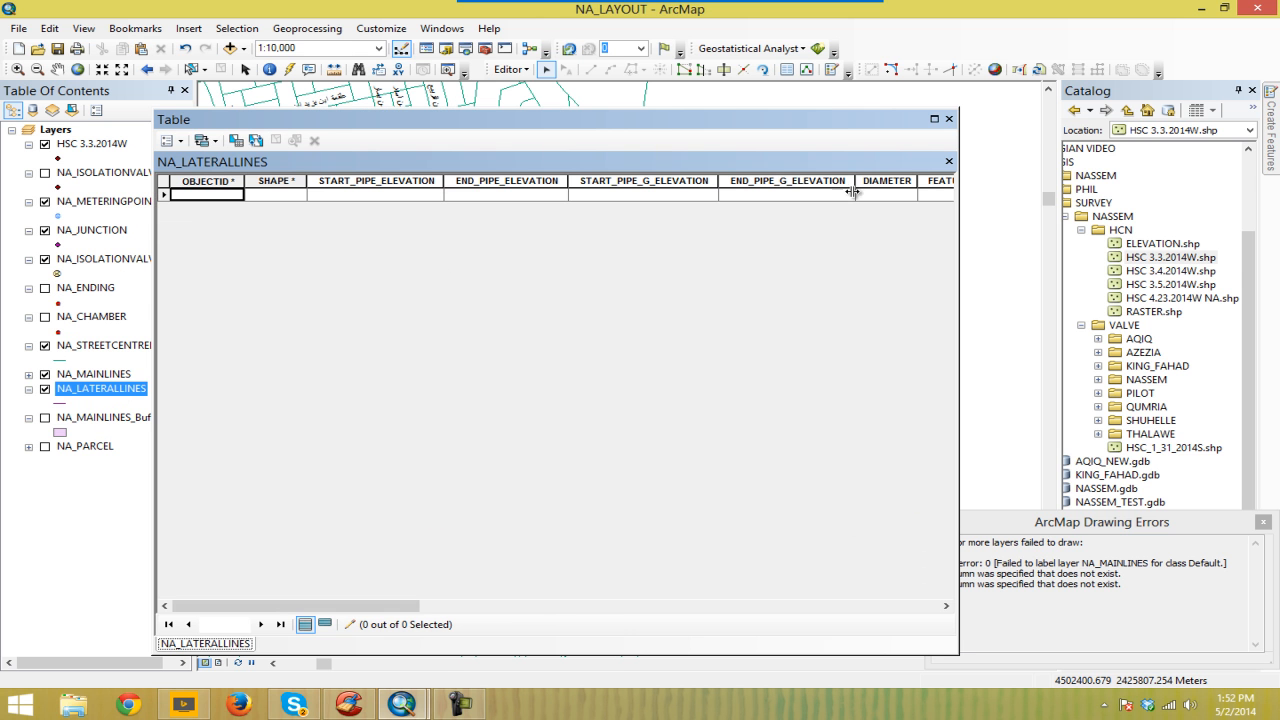
{"action": "left_click", "coordinate": [949, 119]}
Step: Focus the map on a metering point beside the main line and hide the NA_STREETCENTRELINE layer
{"action": "left_click_drag", "start_coordinate": [535, 258], "coordinate": [648, 342]}
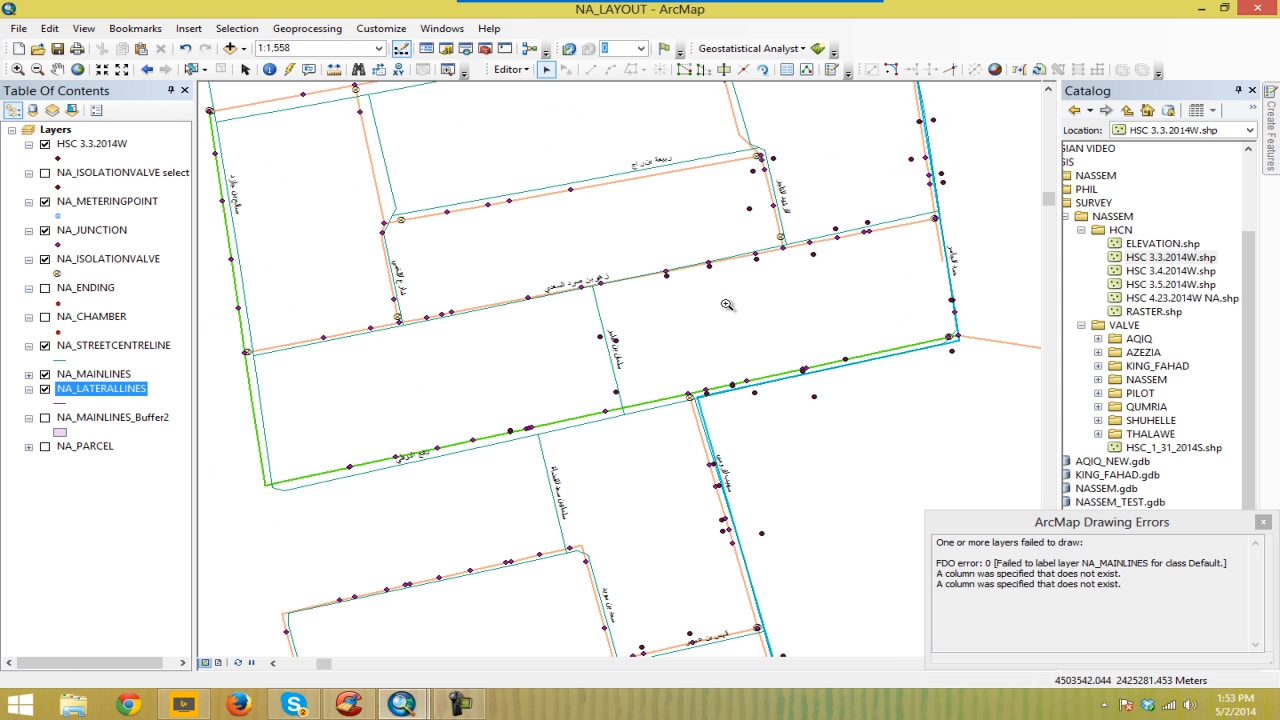
{"action": "left_click_drag", "start_coordinate": [583, 240], "coordinate": [727, 304]}
{"action": "left_click_drag", "start_coordinate": [645, 306], "coordinate": [498, 160]}
{"action": "left_click_drag", "start_coordinate": [563, 208], "coordinate": [547, 264]}
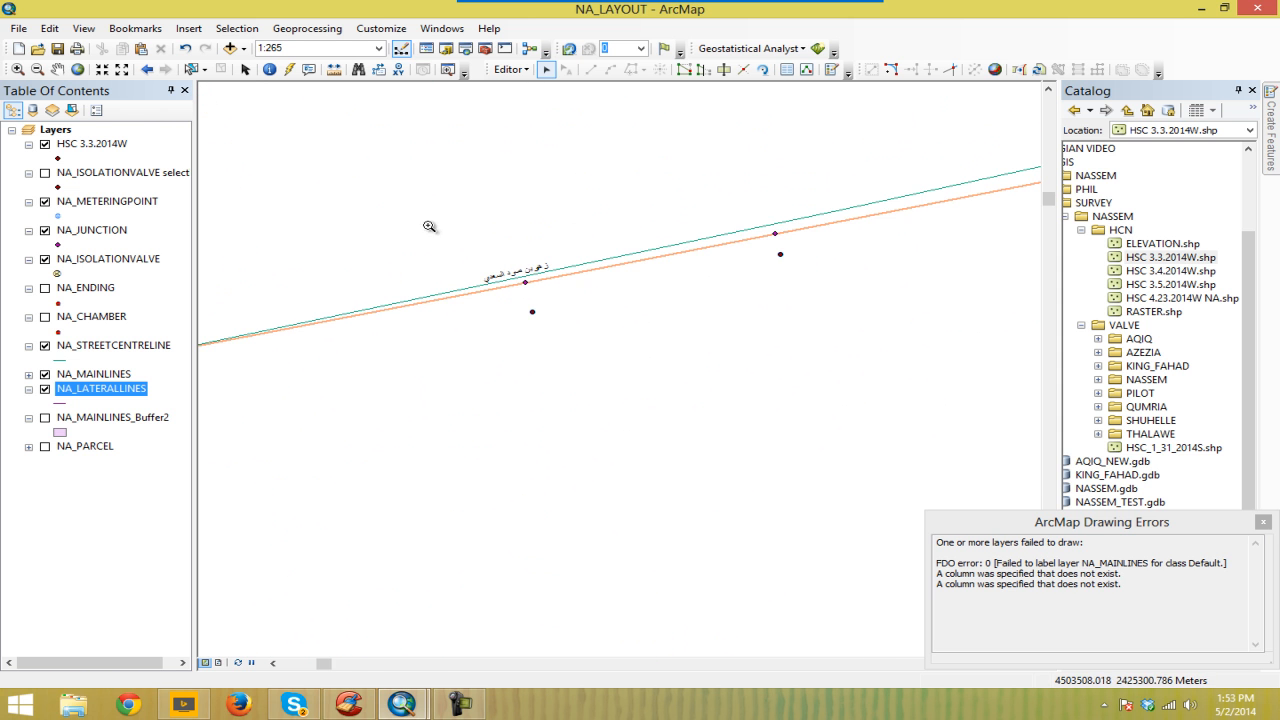
{"action": "scroll", "coordinate": [471, 264], "scroll_direction": "down", "scroll_amount": 5}
{"action": "left_click_drag", "start_coordinate": [609, 362], "coordinate": [608, 234]}
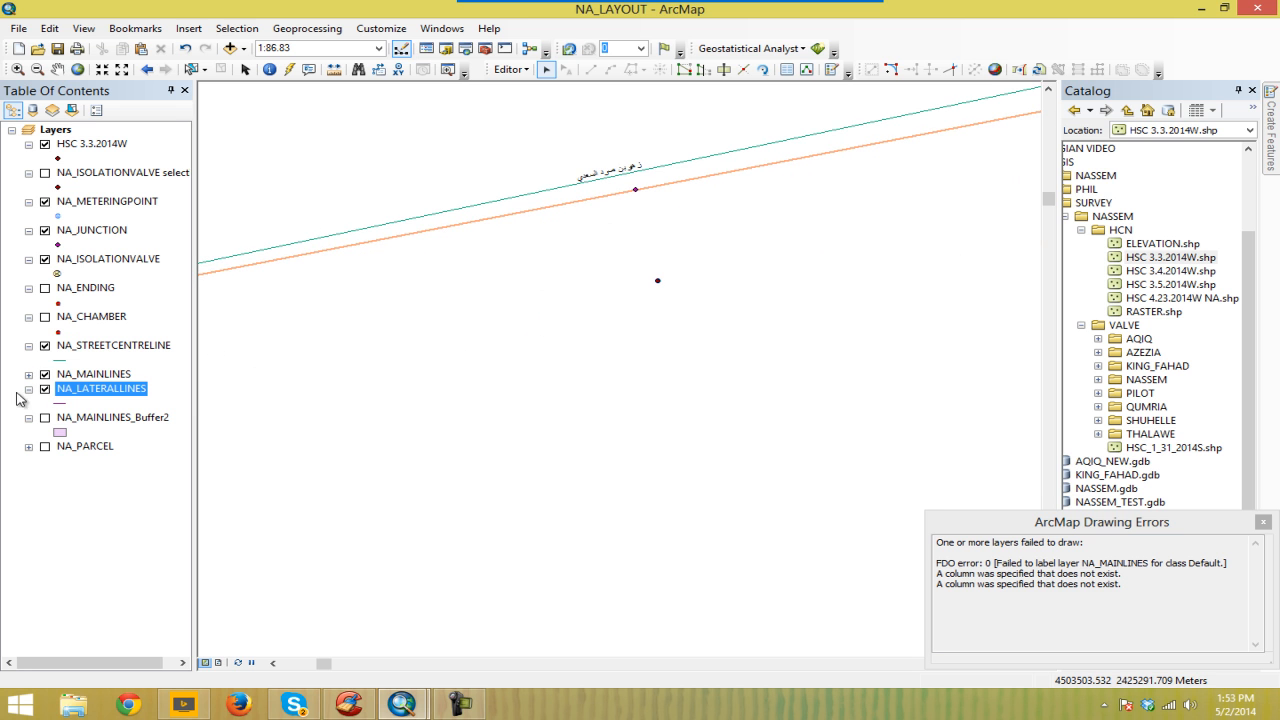
{"action": "left_click", "coordinate": [45, 346]}
{"action": "left_click_drag", "start_coordinate": [700, 309], "coordinate": [575, 309]}
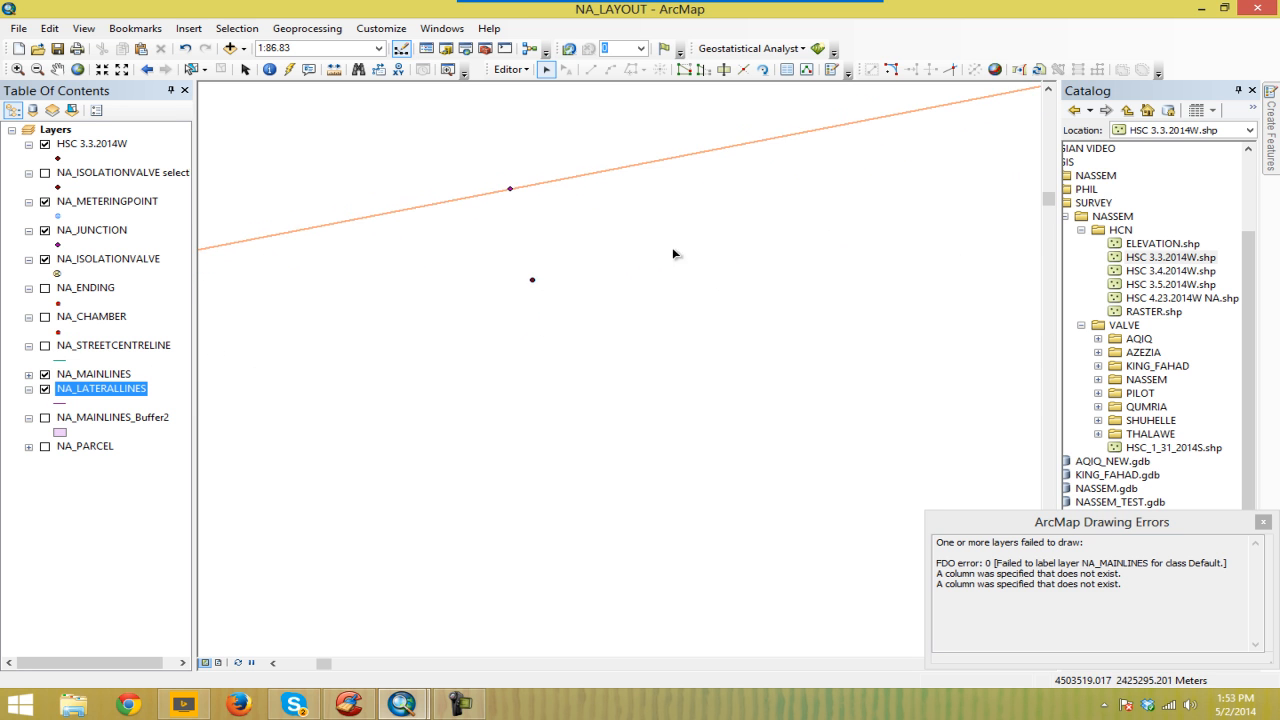
Step: Choose the NA_LATERALLINES template for creating new line features near the metering point
{"action": "left_click", "coordinate": [831, 69]}
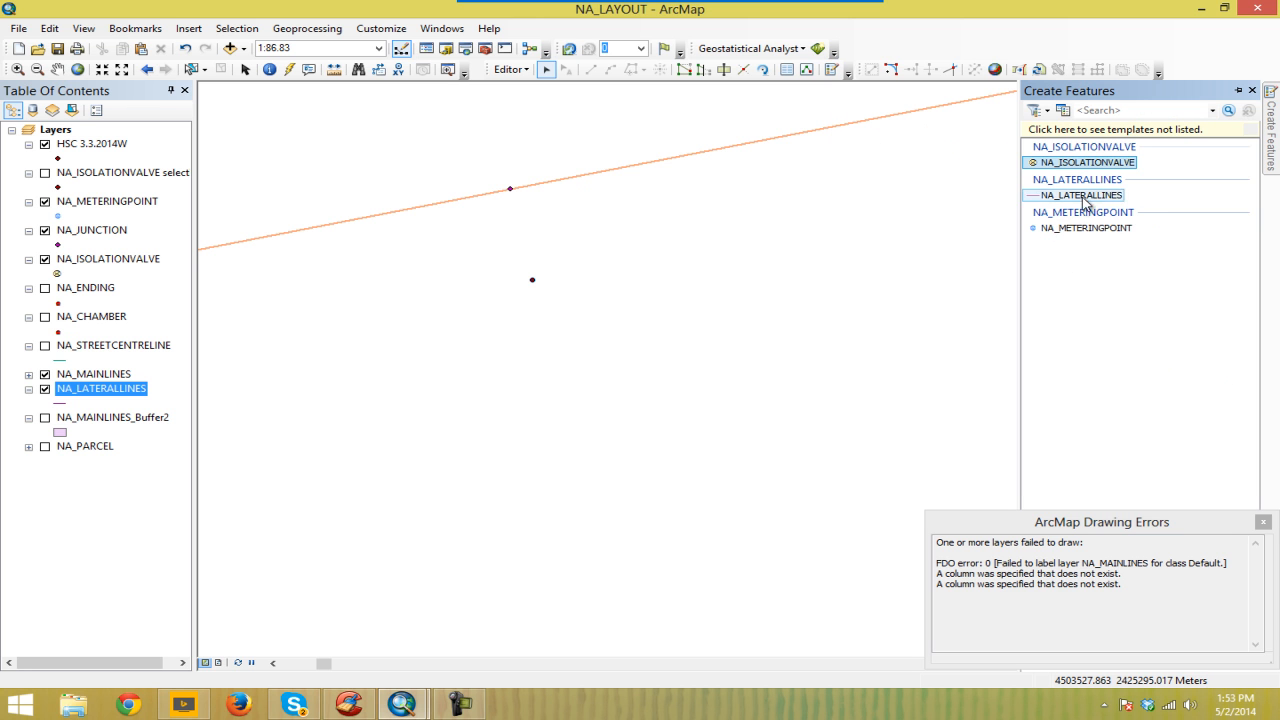
{"action": "left_click", "coordinate": [1045, 204]}
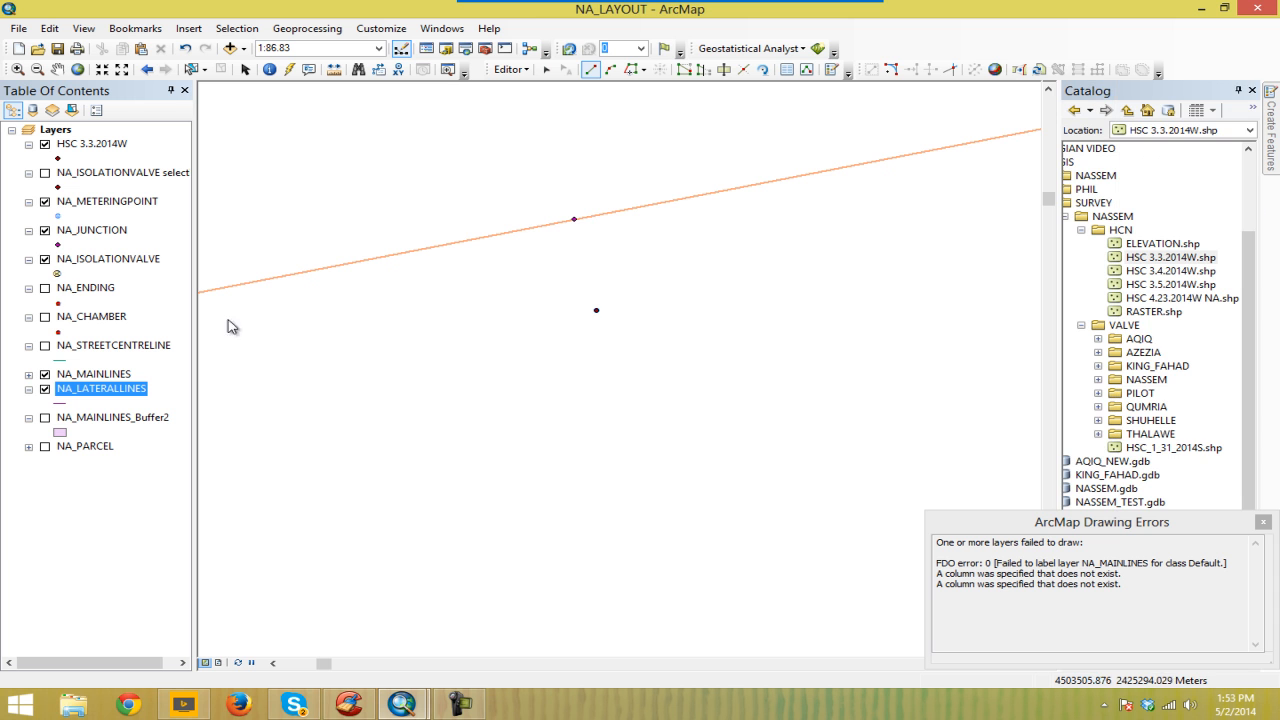
{"action": "left_click_drag", "start_coordinate": [699, 356], "coordinate": [699, 397]}
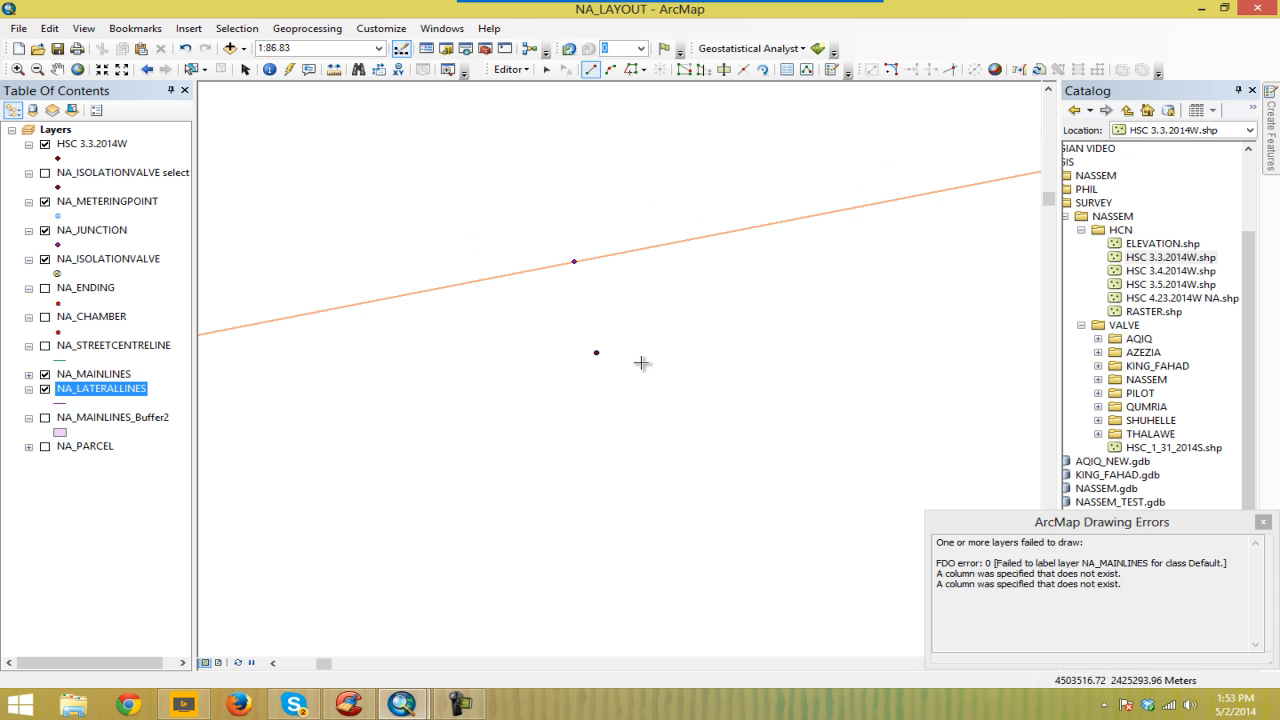
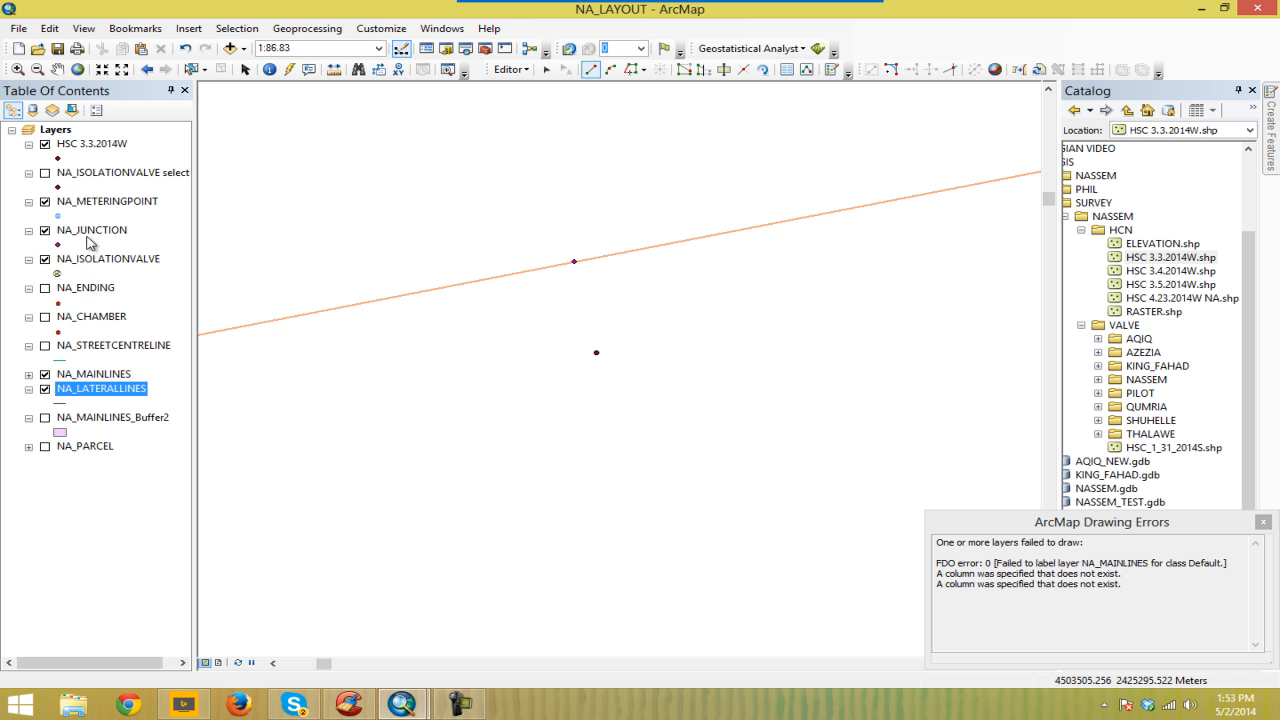
Step: Review the elevation values in the NA_METERINGPOINT attribute table and close it
{"action": "left_click", "coordinate": [84, 203]}
{"action": "right_click", "coordinate": [84, 203]}
{"action": "left_click", "coordinate": [150, 247]}
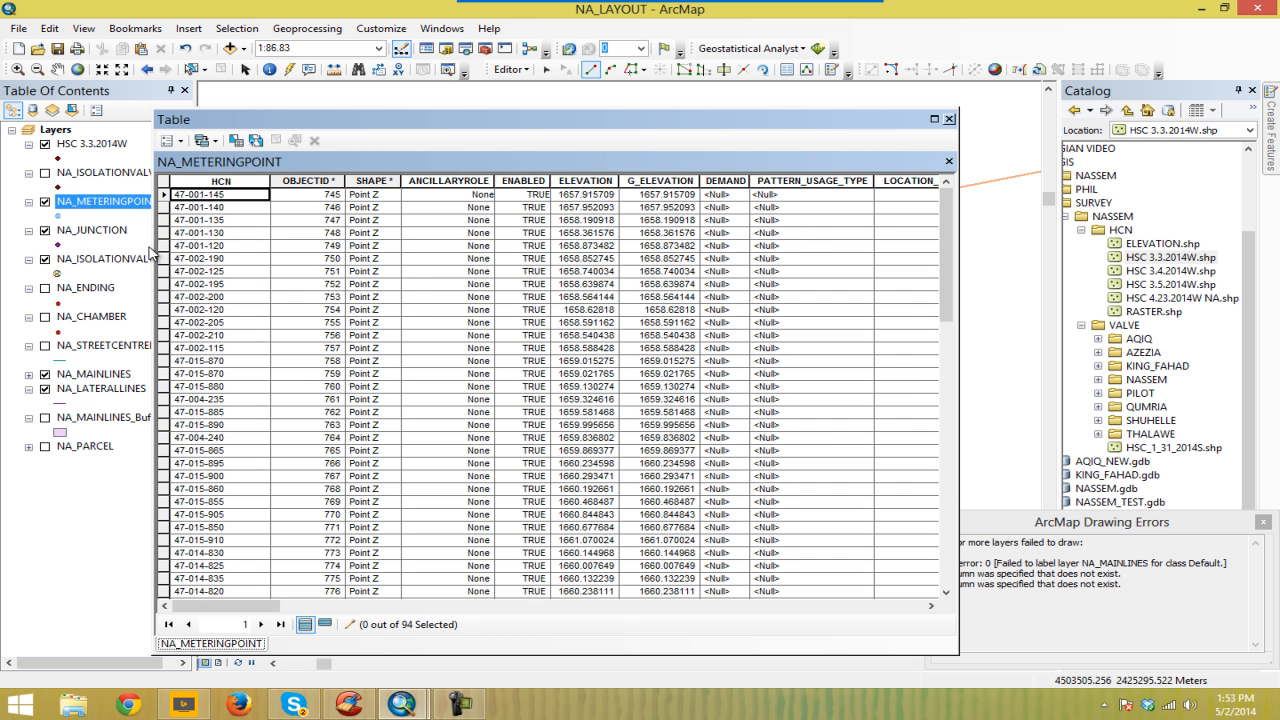
{"action": "left_click", "coordinate": [949, 119]}
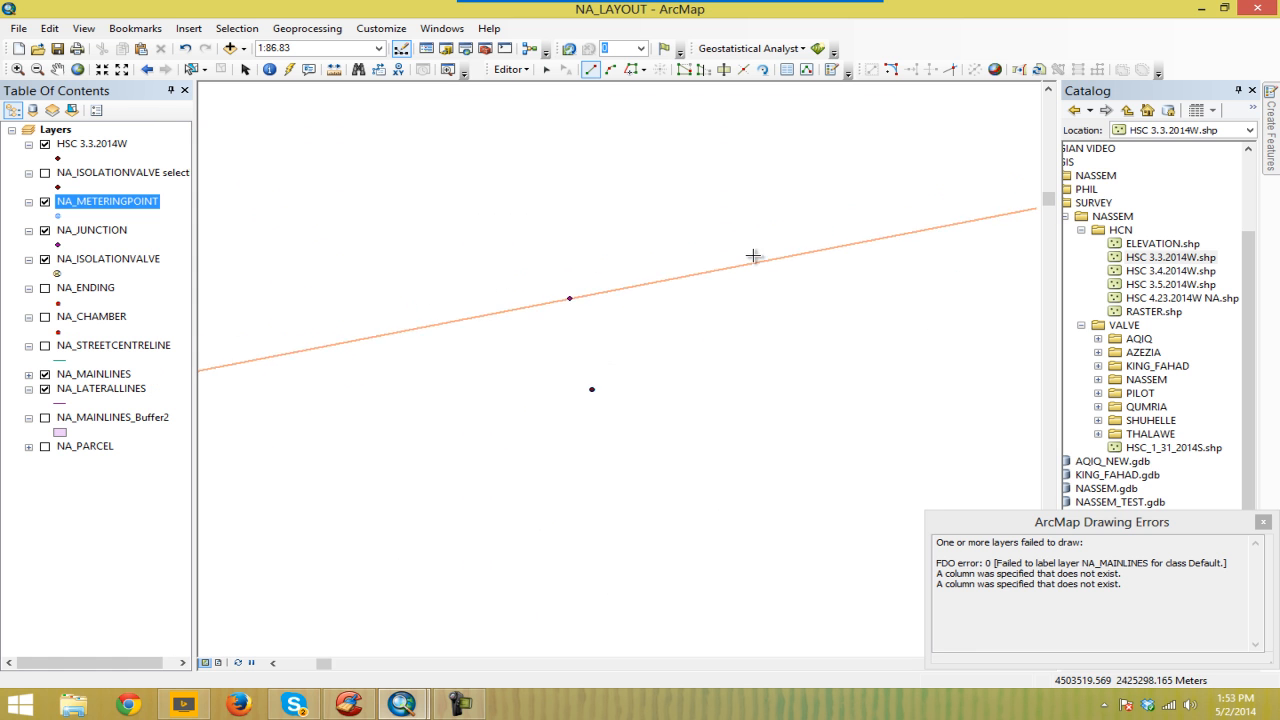
Step: Show only the NA_METERINGPOINT, NA_MAINLINES and NA_JUNCTION layers and focus the map on metering points beside the main line
{"action": "left_click", "coordinate": [489, 225]}
{"action": "left_click", "coordinate": [754, 395]}
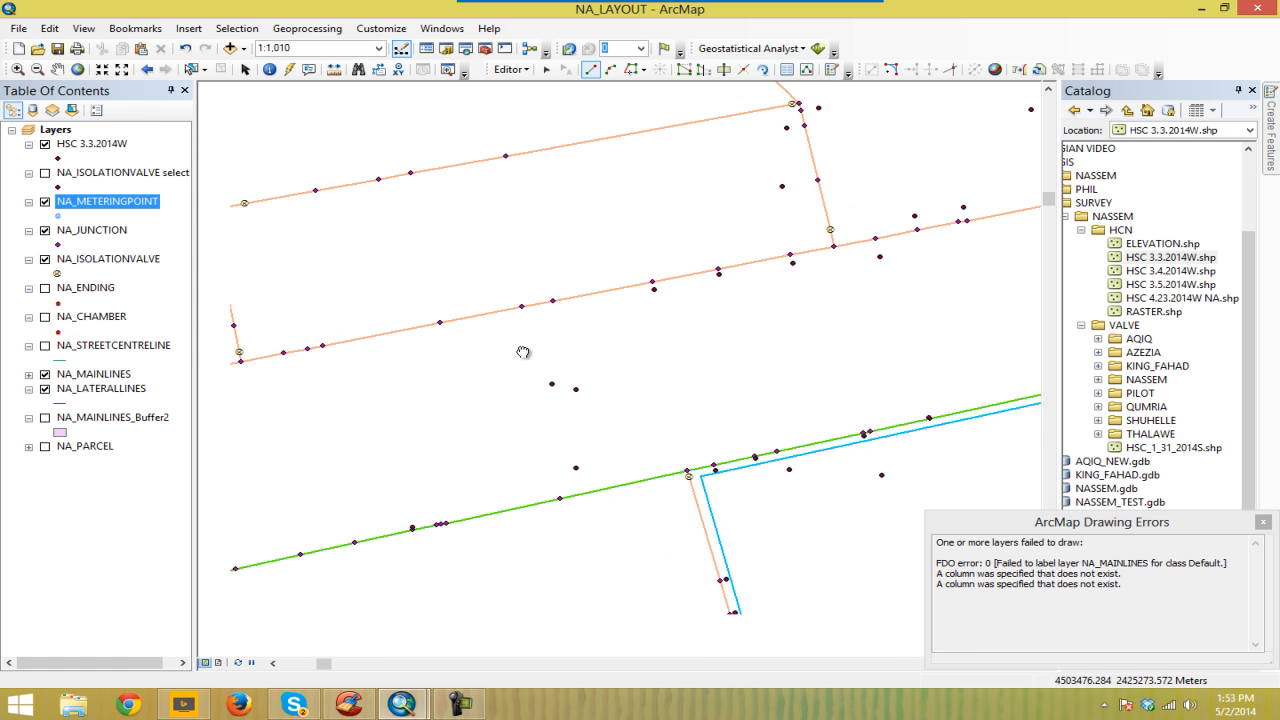
{"action": "left_click", "coordinate": [44, 172], "text": "ctrl"}
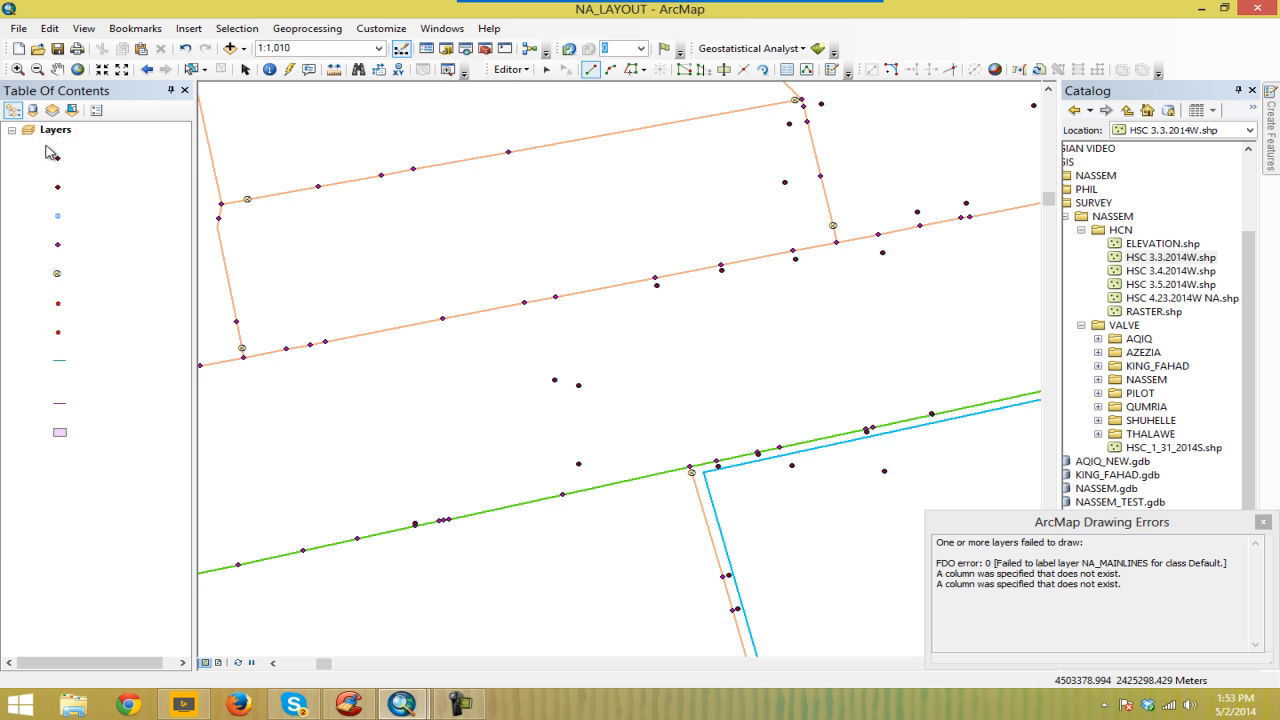
{"action": "left_click_drag", "start_coordinate": [703, 338], "coordinate": [682, 353]}
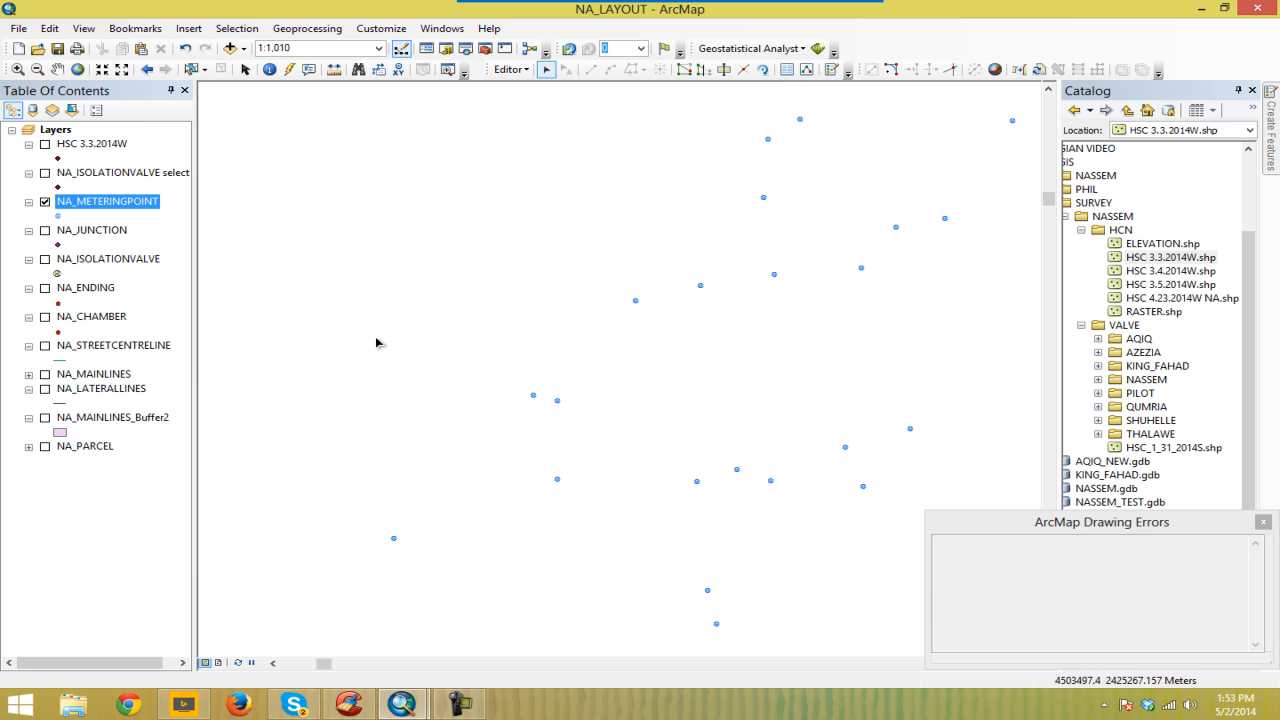
{"action": "left_click", "coordinate": [44, 374]}
{"action": "left_click_drag", "start_coordinate": [737, 331], "coordinate": [606, 451]}
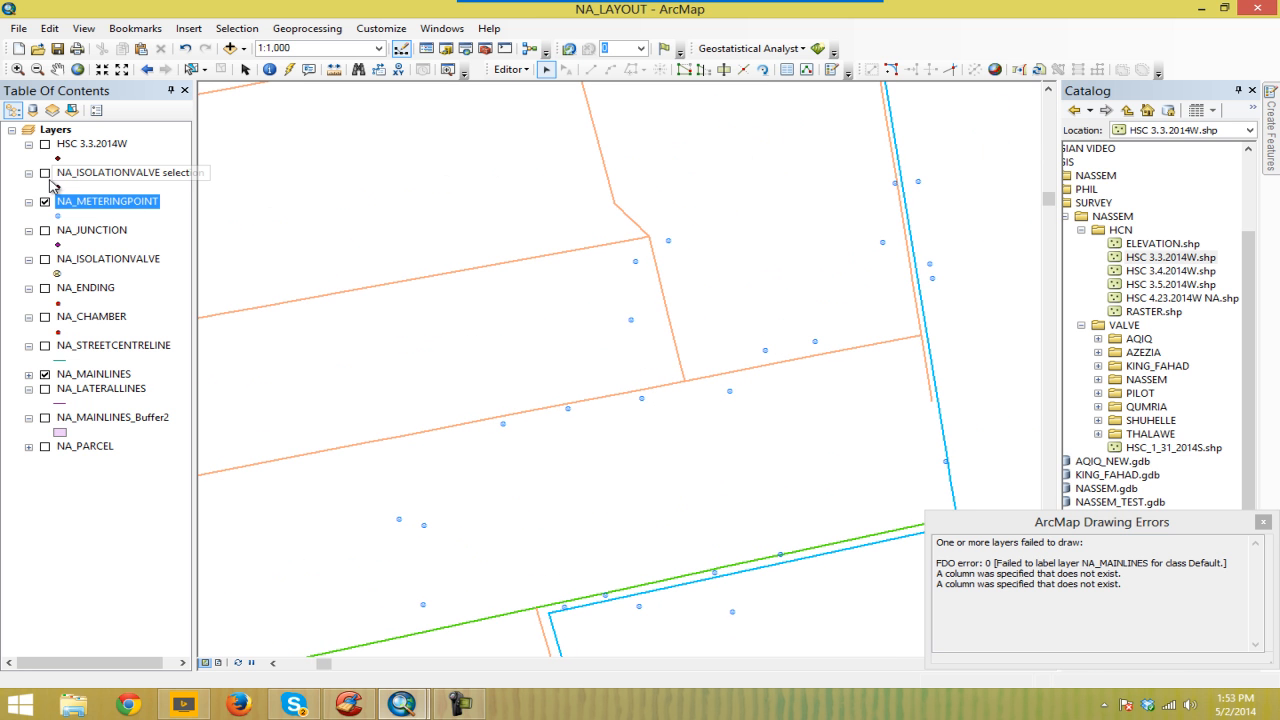
{"action": "left_click", "coordinate": [44, 230]}
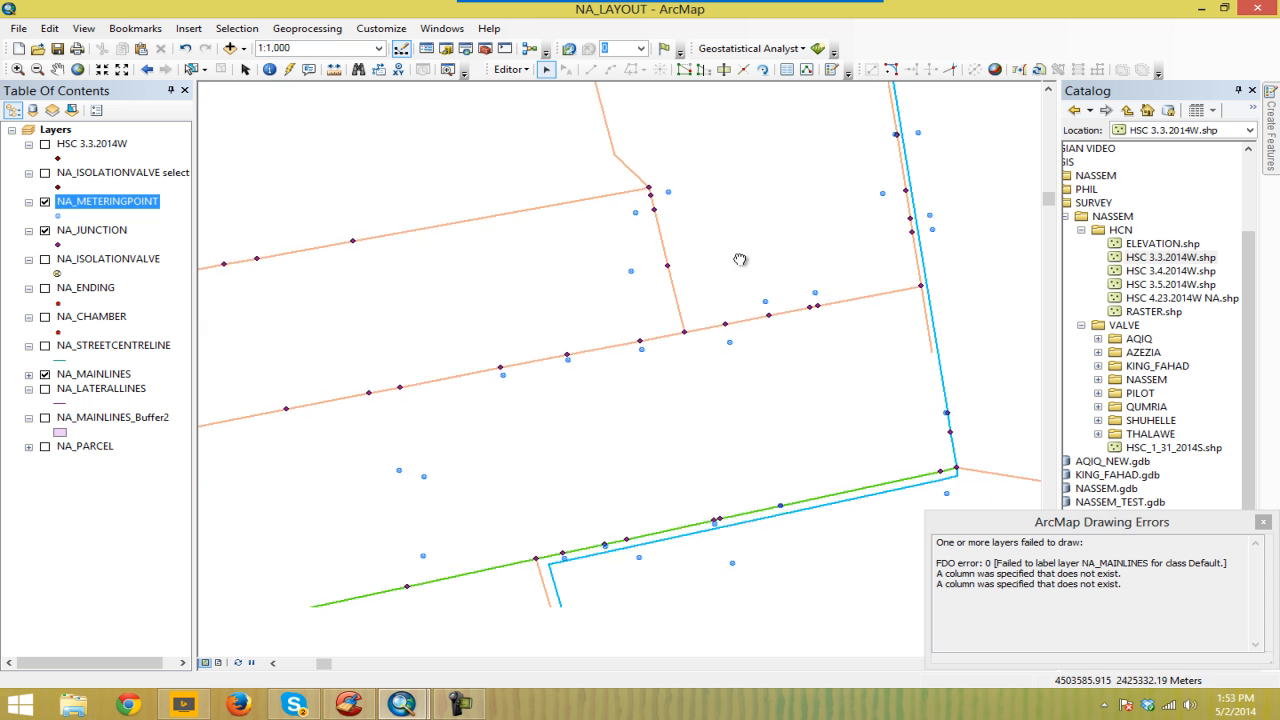
{"action": "left_click_drag", "start_coordinate": [524, 352], "coordinate": [634, 250]}
{"action": "scroll", "coordinate": [586, 272], "scroll_direction": "up", "scroll_amount": 5}
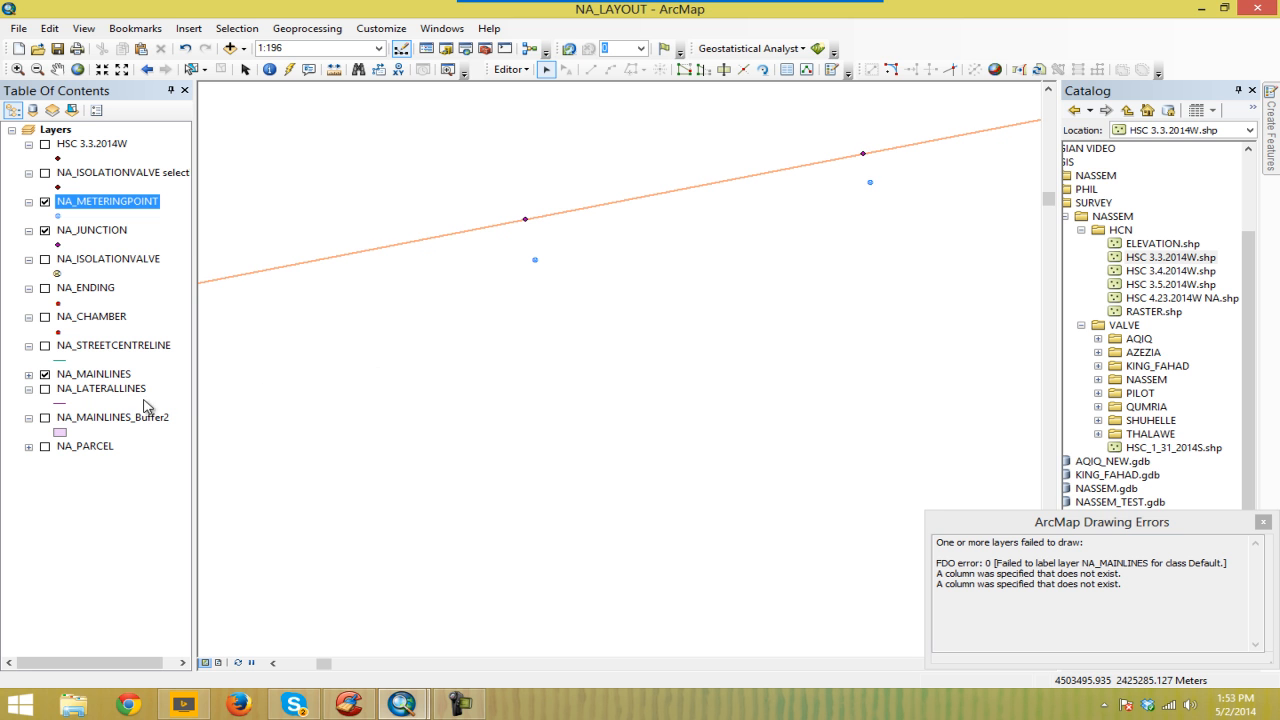
Step: Create a new feature template for the NA_LATERALLINES layer
{"action": "left_click", "coordinate": [831, 70]}
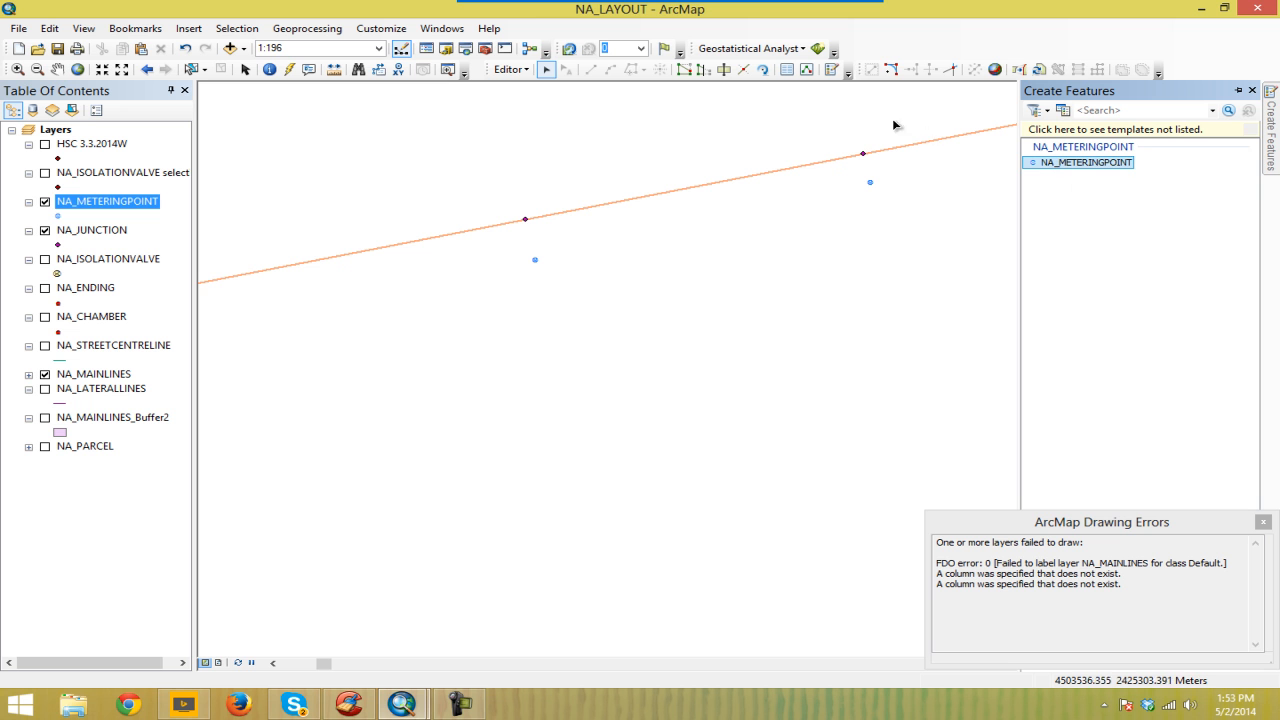
{"action": "left_click", "coordinate": [1064, 111]}
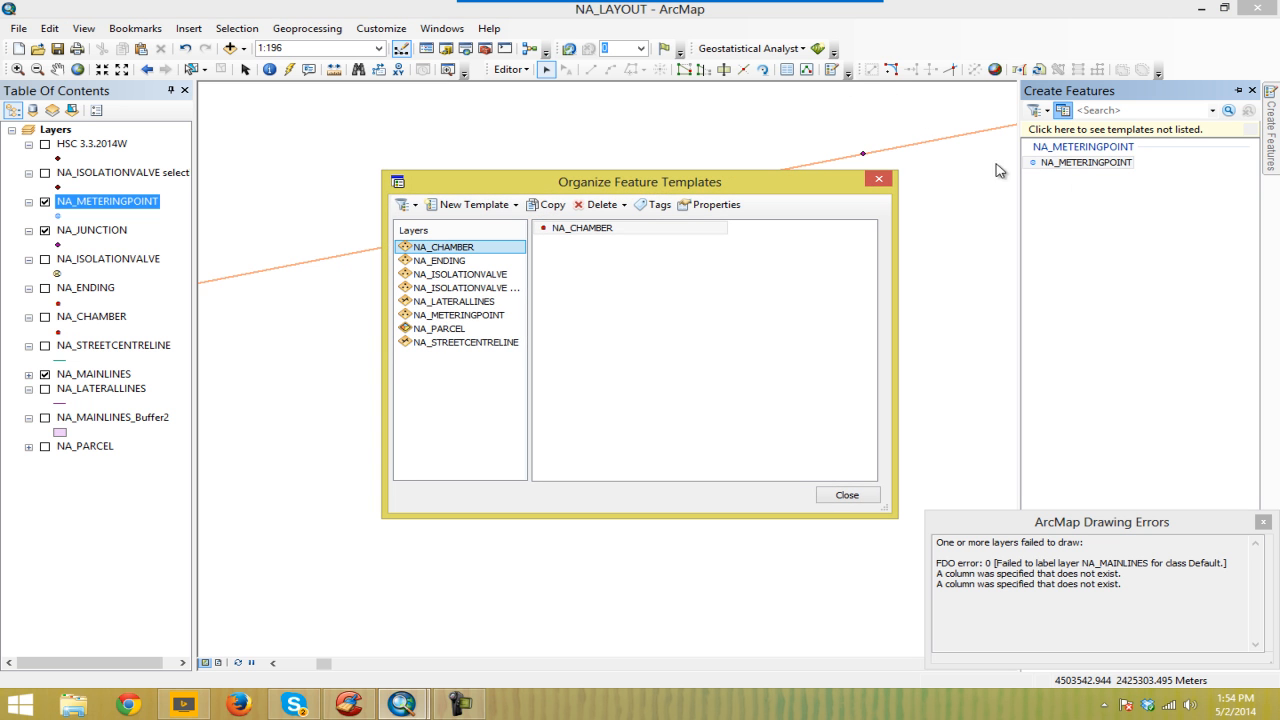
{"action": "left_click", "coordinate": [478, 302]}
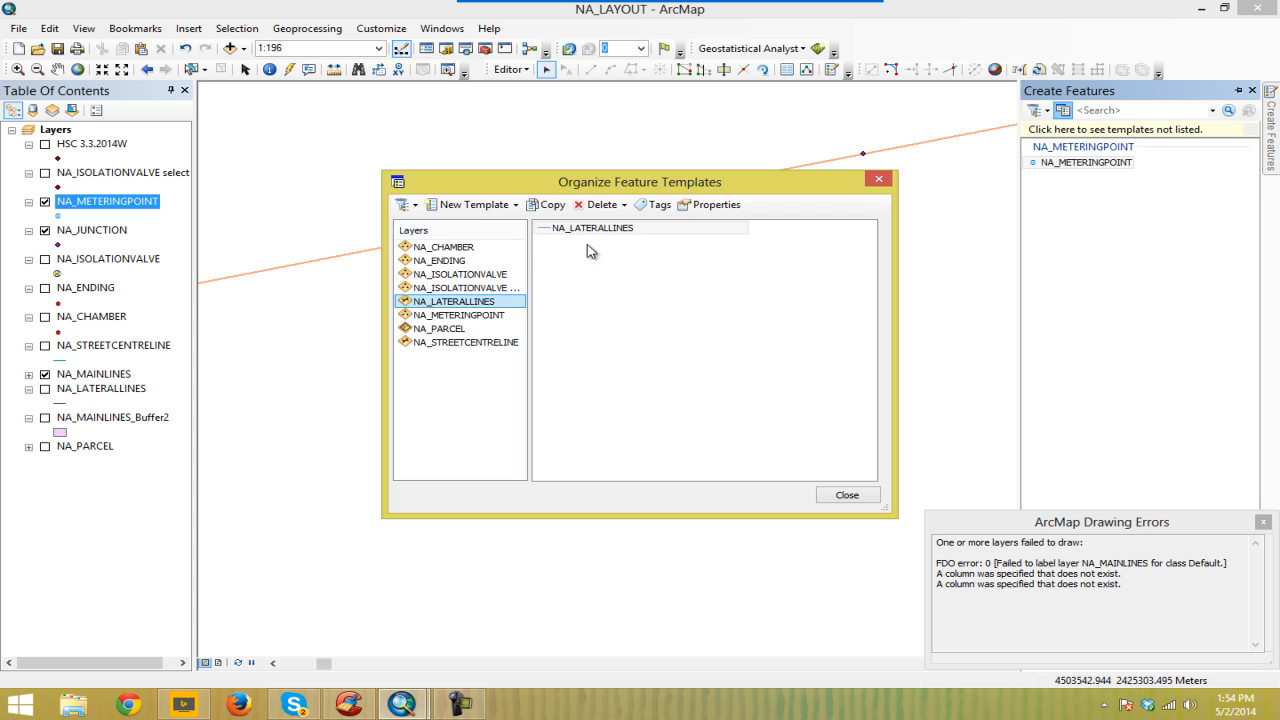
{"action": "left_click", "coordinate": [468, 204]}
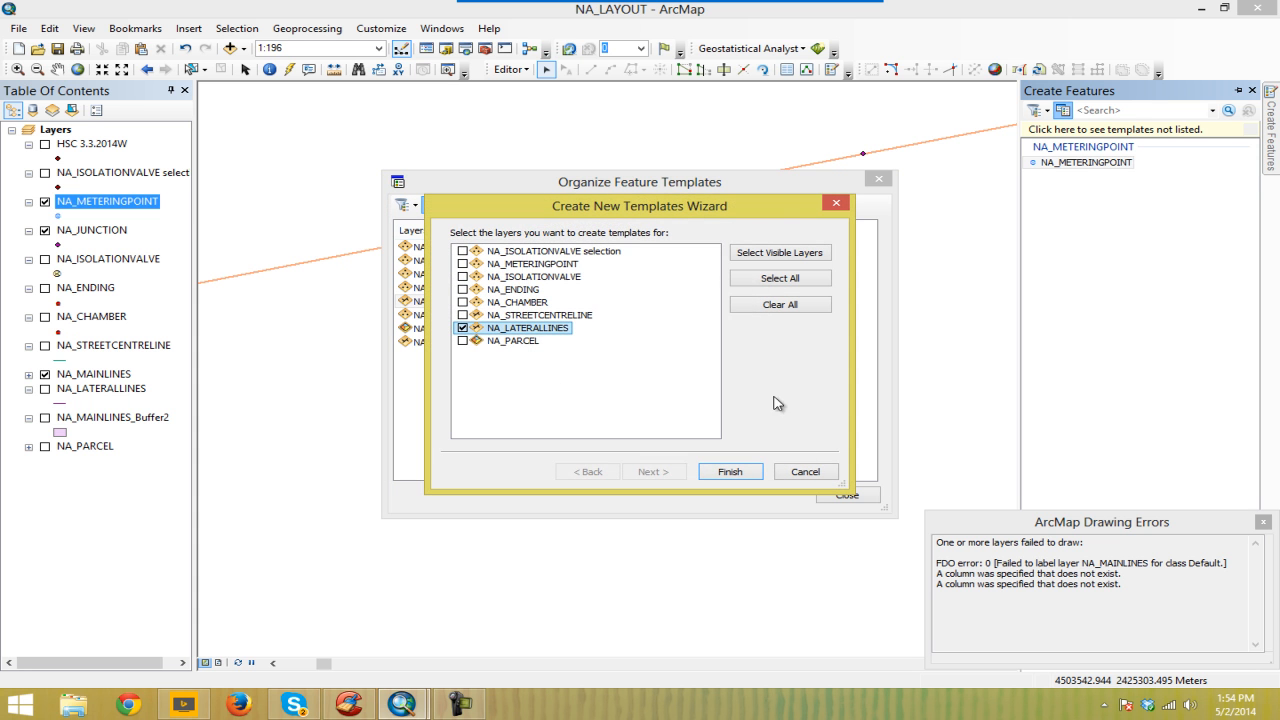
{"action": "left_click", "coordinate": [733, 472]}
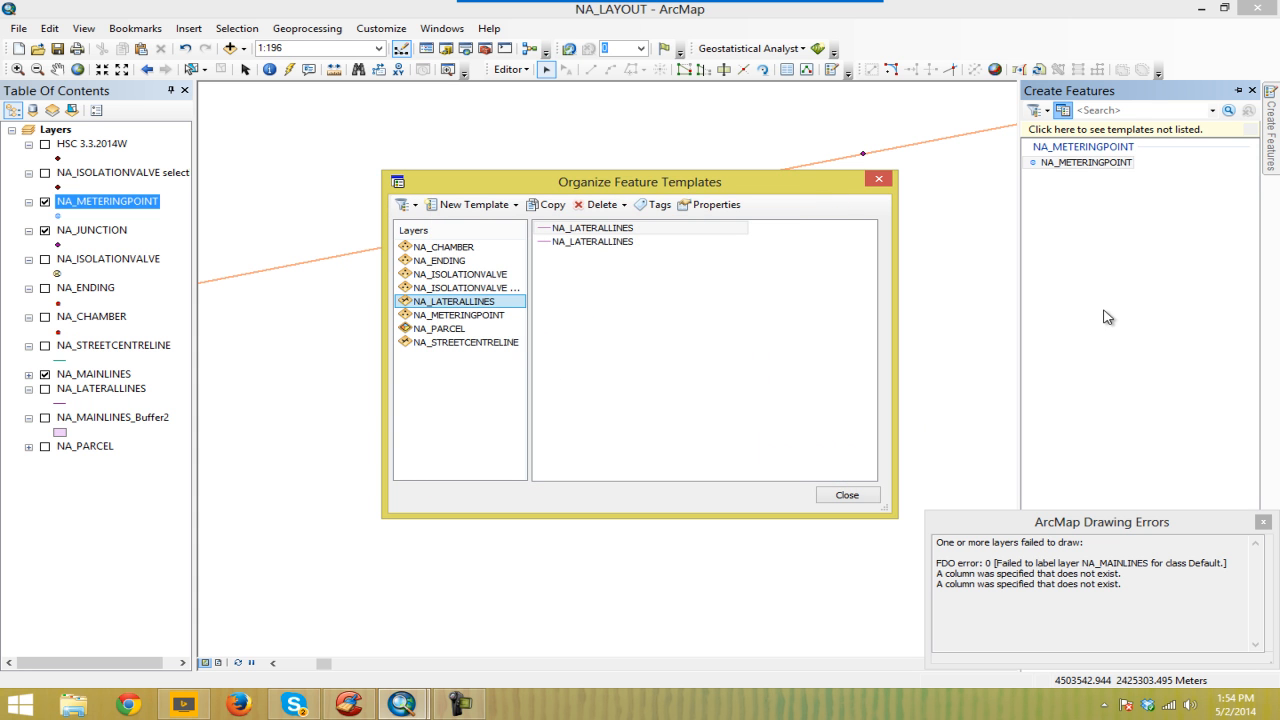
{"action": "left_click", "coordinate": [866, 495]}
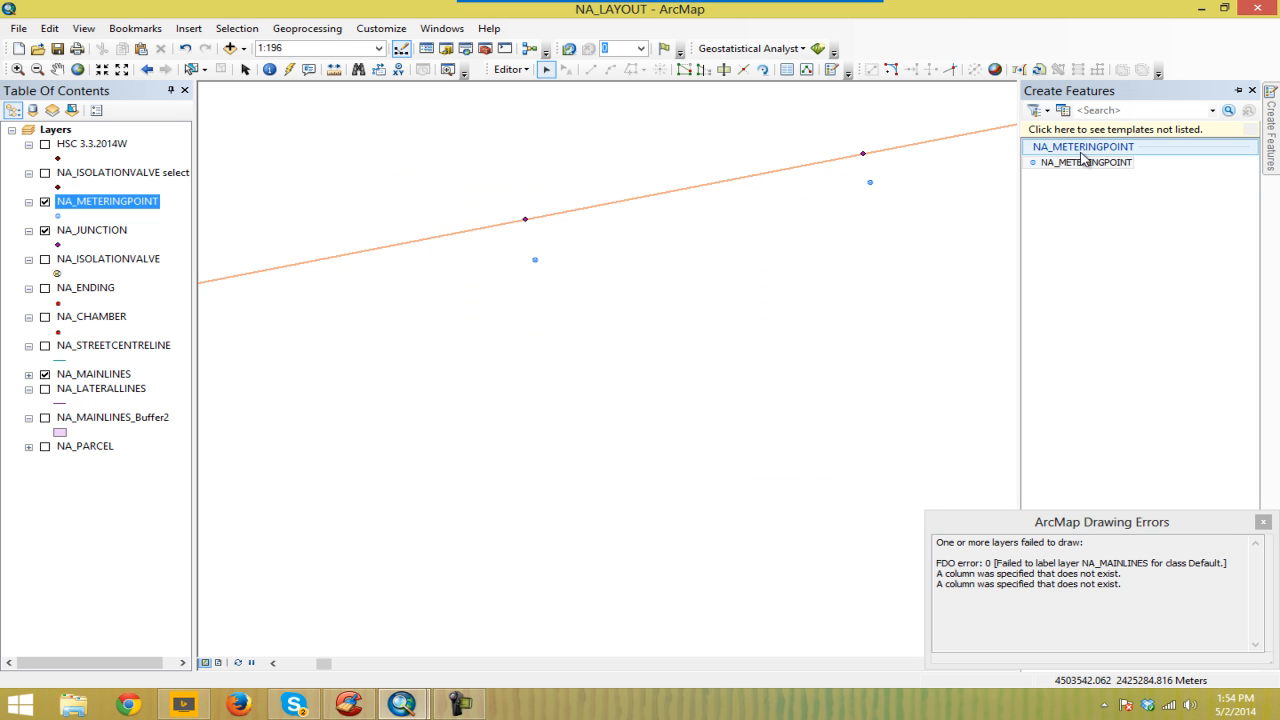
{"action": "left_click", "coordinate": [1264, 522]}
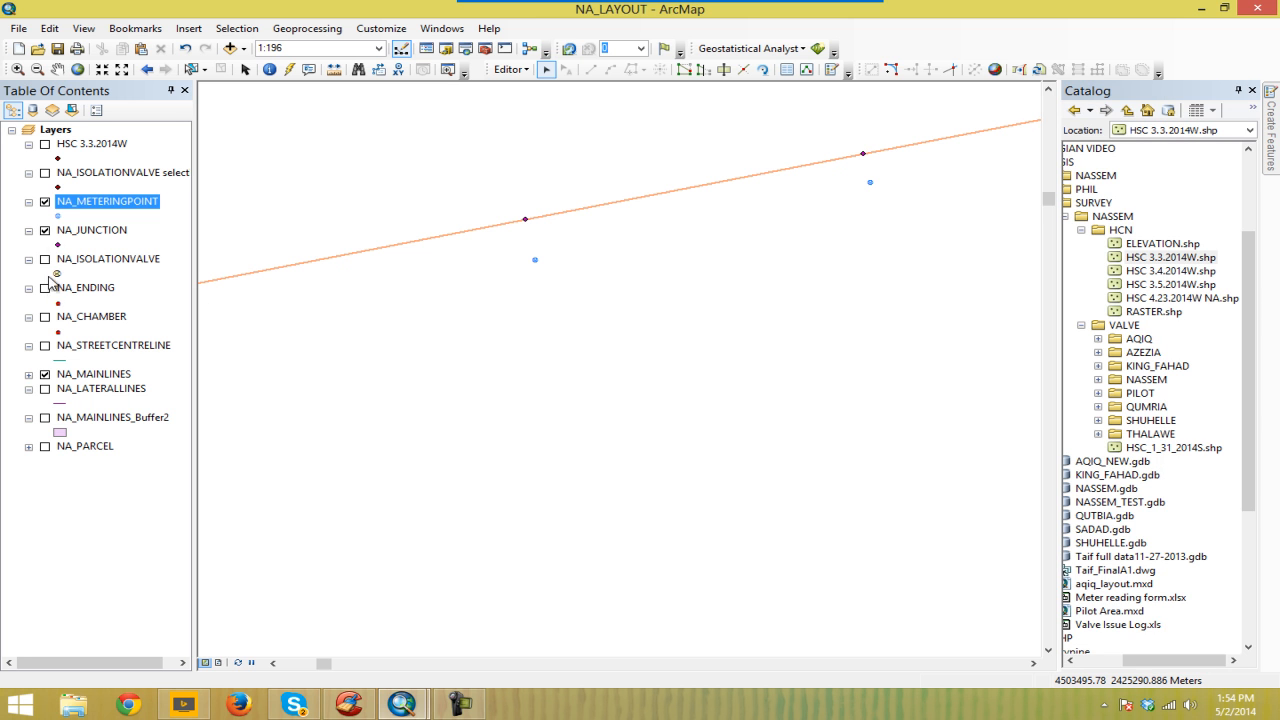
Step: Show the NA_LATERALLINES layer and delete its duplicate feature template
{"action": "left_click", "coordinate": [45, 389]}
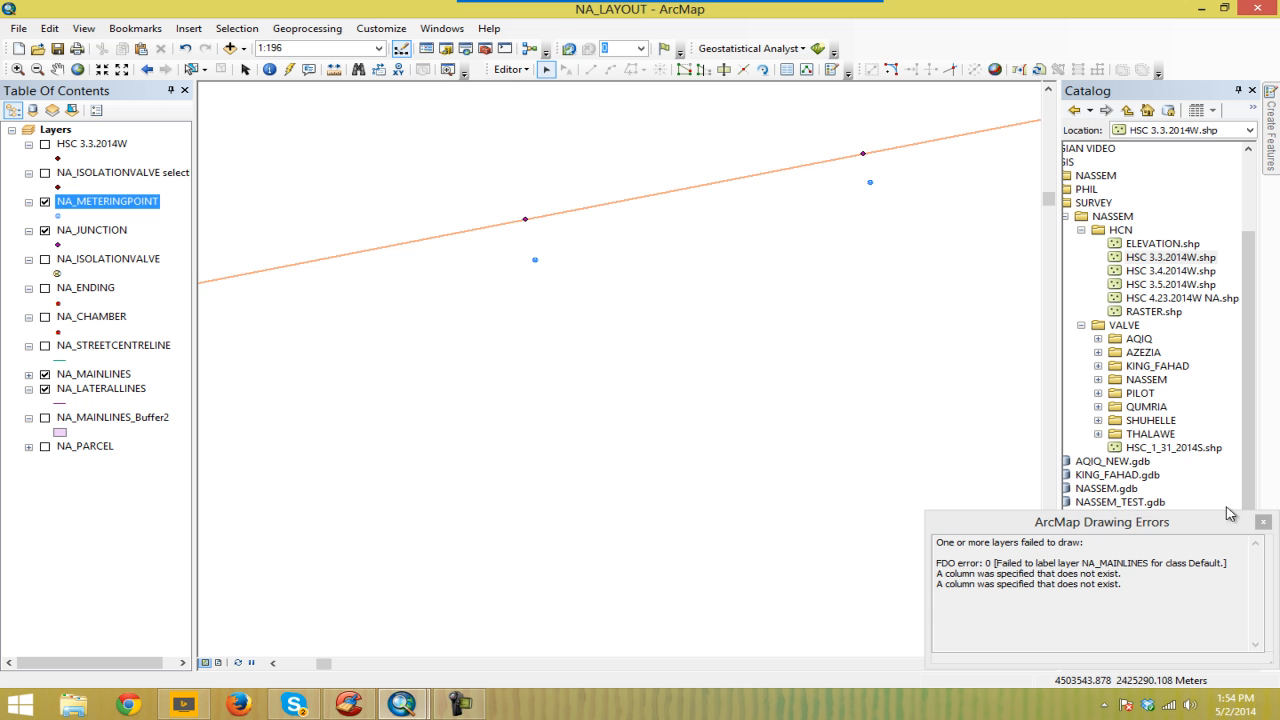
{"action": "left_click", "coordinate": [1264, 522]}
{"action": "left_click", "coordinate": [834, 71]}
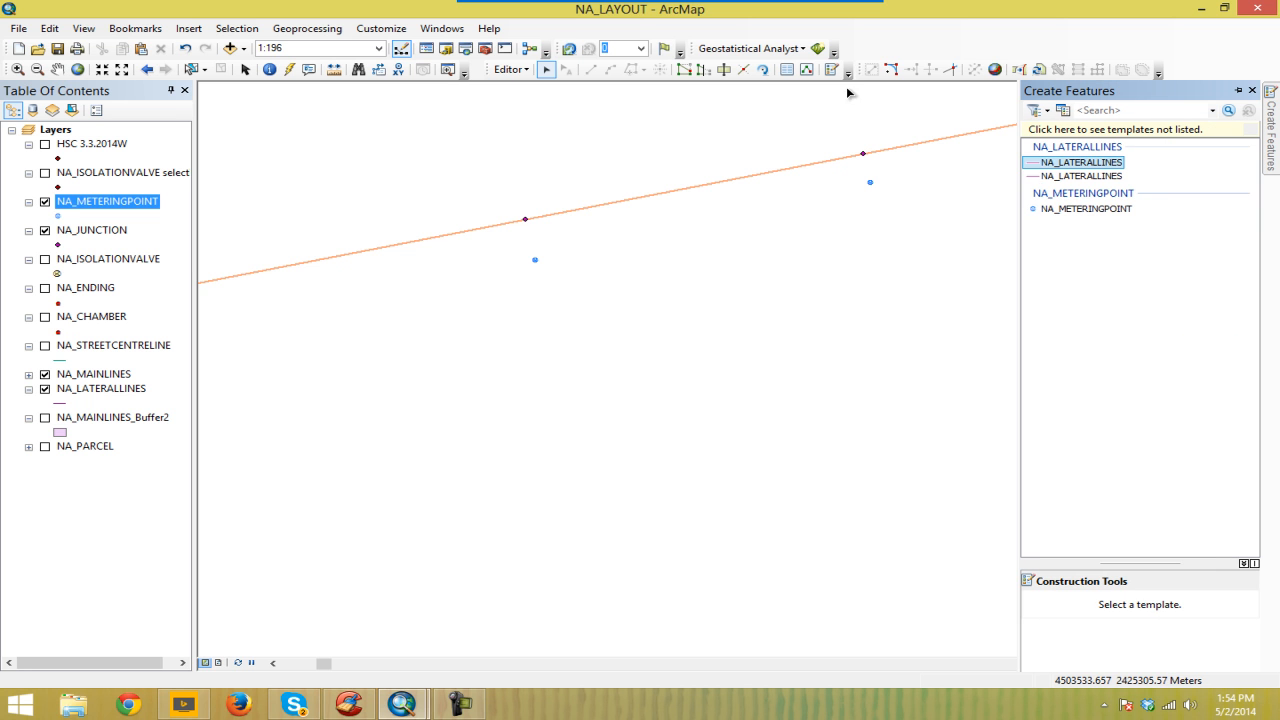
{"action": "right_click", "coordinate": [1050, 180]}
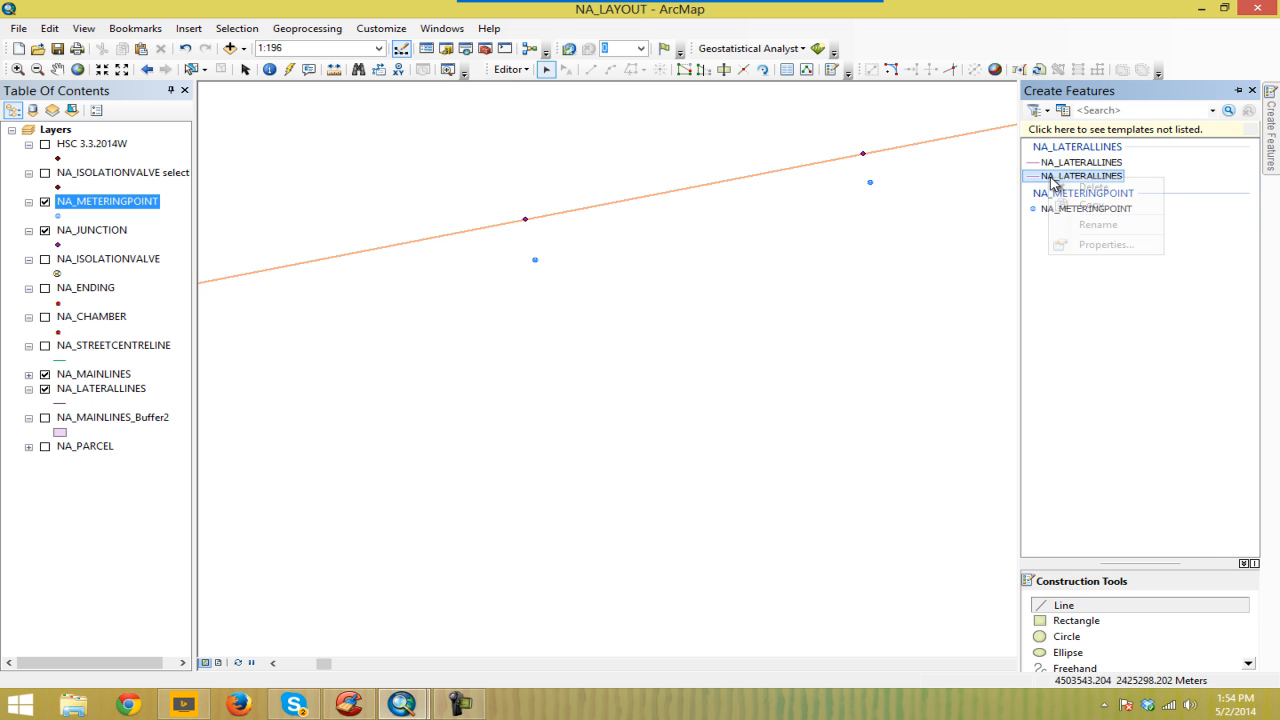
{"action": "left_click", "coordinate": [1088, 186]}
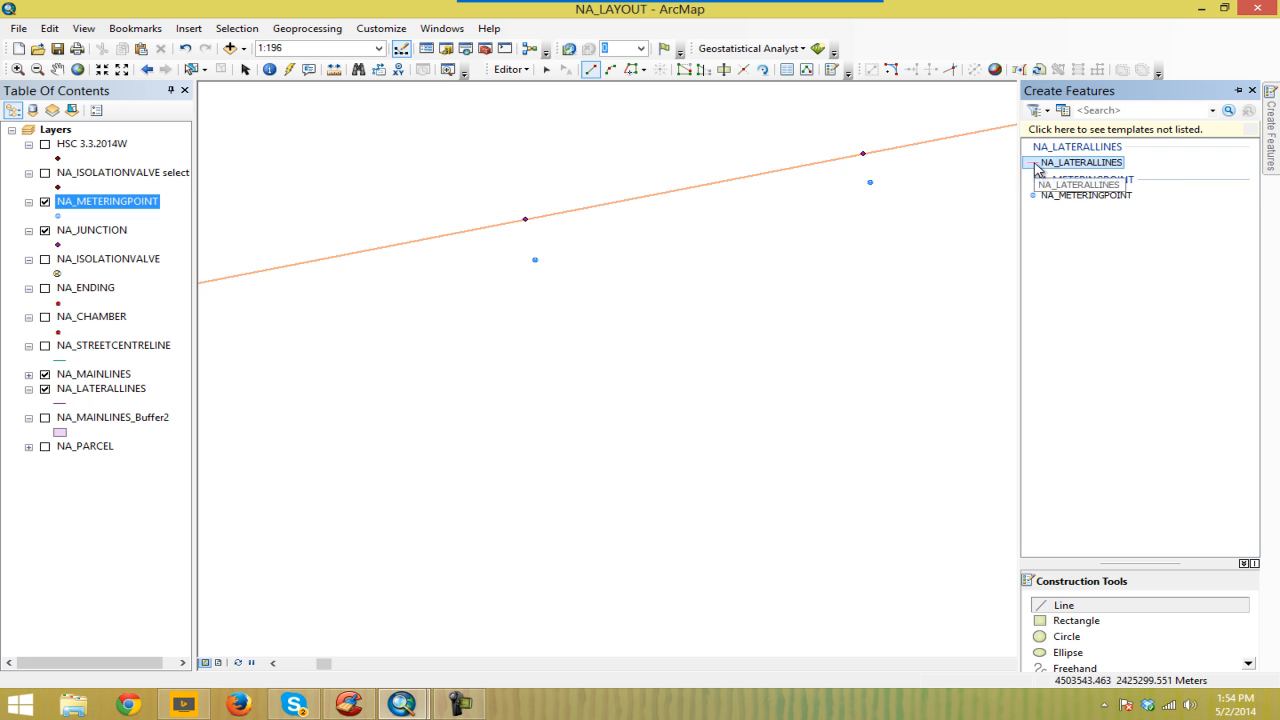
Step: Using the NA_LATERALLINES template, draw lateral lines from the two neighbouring metering points below the main line to their junctions
{"action": "left_click_drag", "start_coordinate": [518, 270], "coordinate": [523, 324]}
{"action": "scroll", "coordinate": [532, 323], "scroll_direction": "up", "scroll_amount": 1}
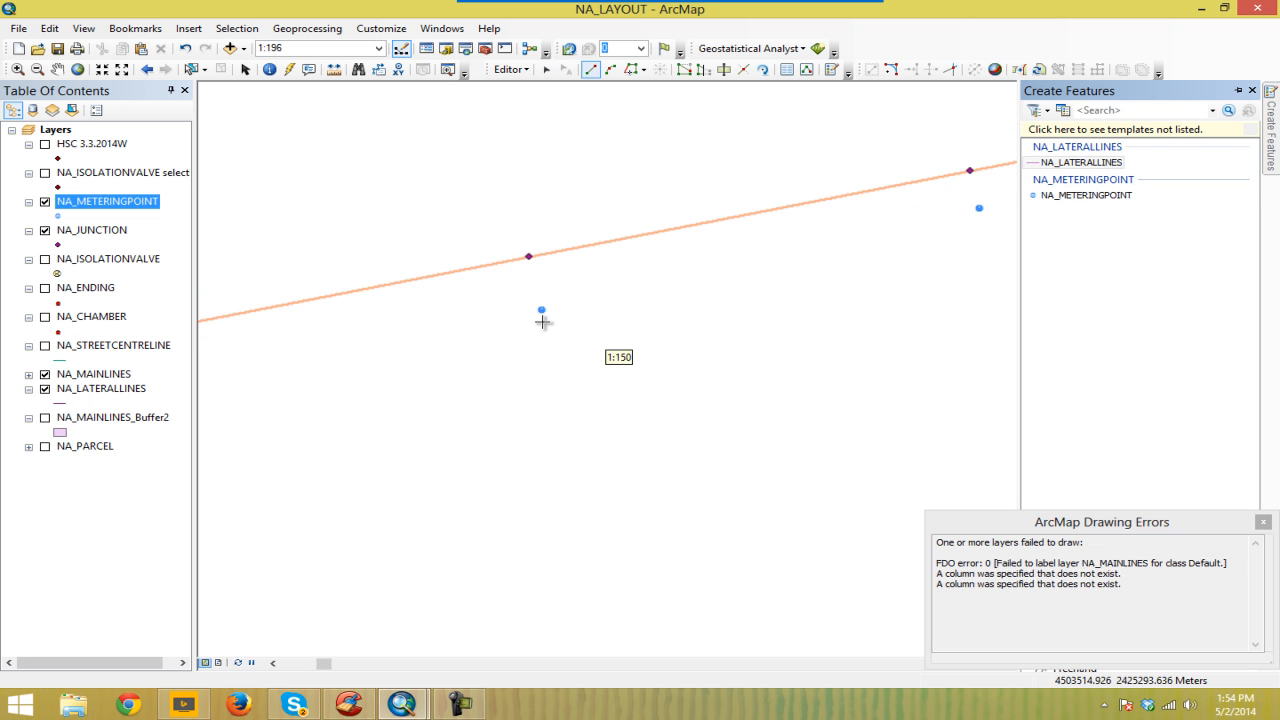
{"action": "left_click", "coordinate": [542, 312]}
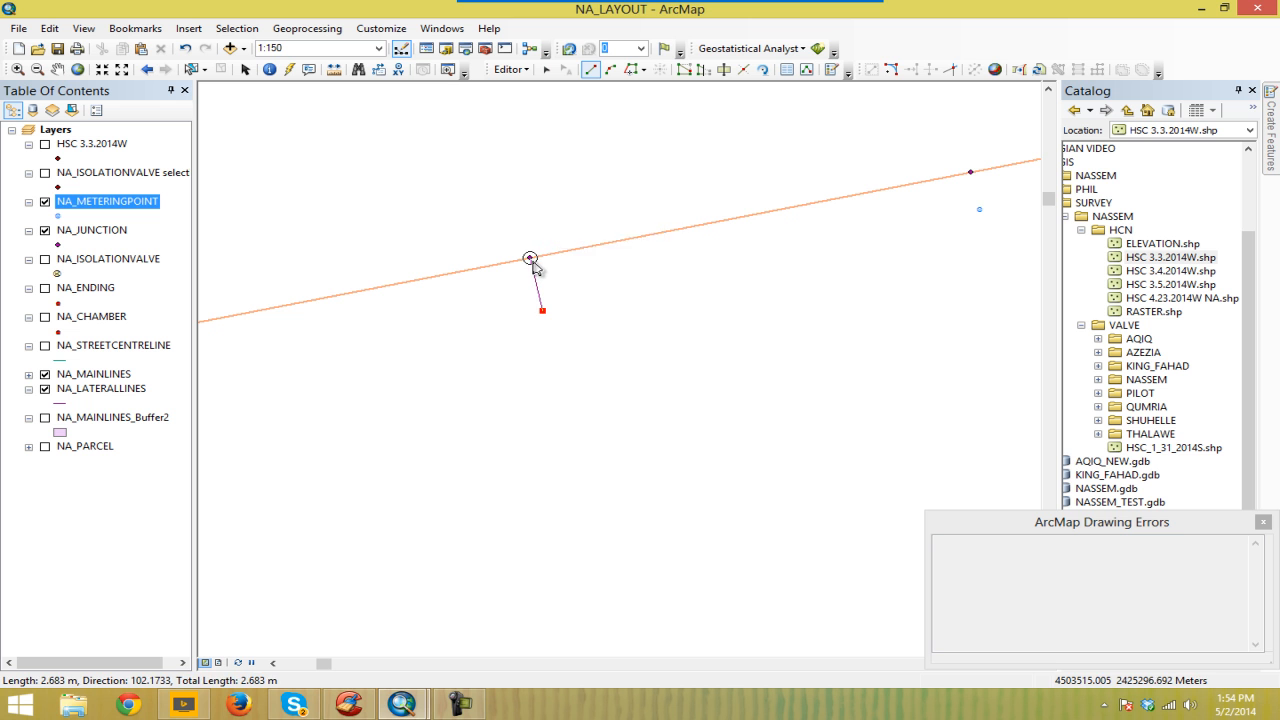
{"action": "double_click", "coordinate": [530, 259]}
{"action": "left_click_drag", "start_coordinate": [918, 257], "coordinate": [422, 401]}
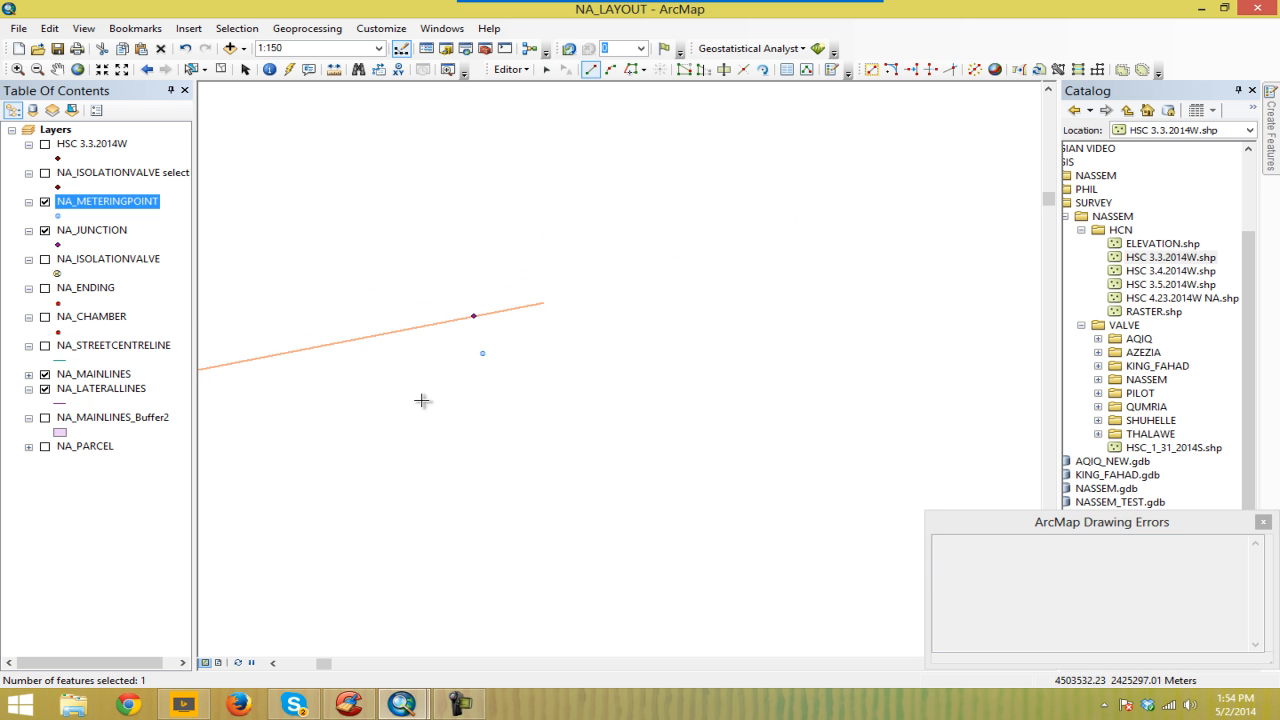
{"action": "left_click", "coordinate": [483, 354]}
{"action": "double_click", "coordinate": [473, 316]}
Step: Continue eastward along the main line, drawing lateral lines from the next two metering points below it to their junctions
{"action": "left_click_drag", "start_coordinate": [849, 323], "coordinate": [417, 383]}
{"action": "left_click", "coordinate": [543, 340]}
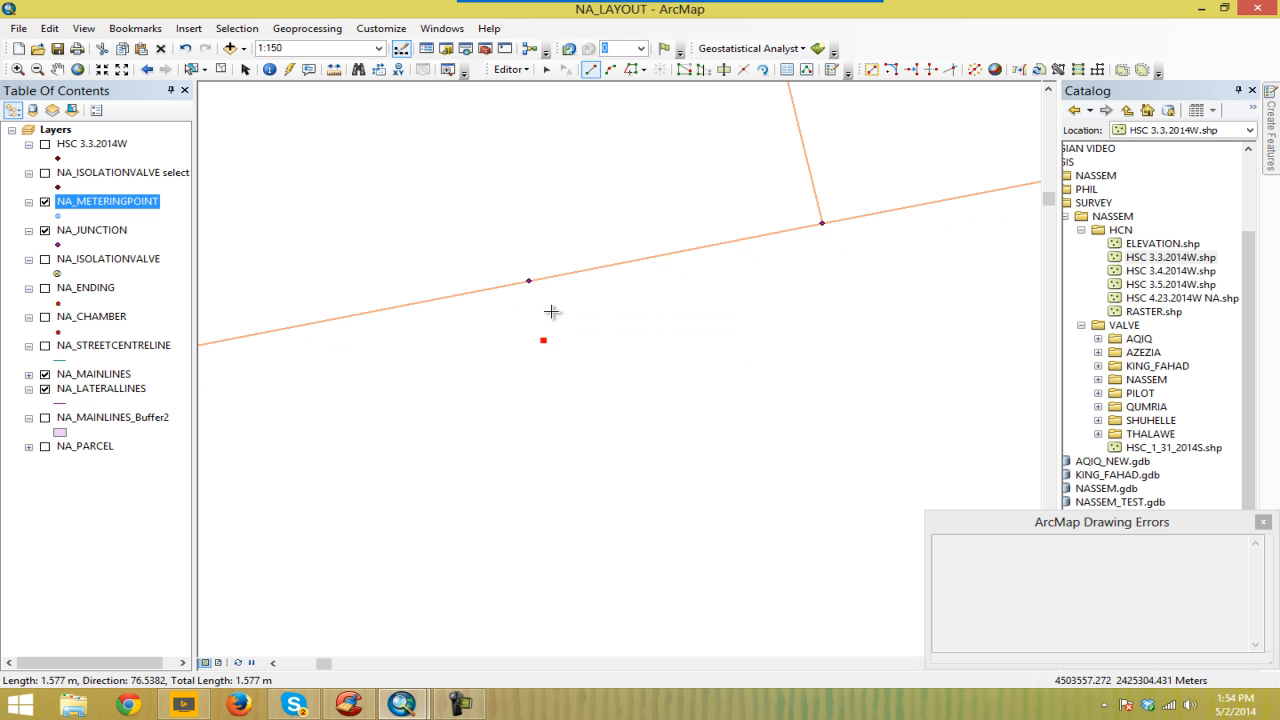
{"action": "double_click", "coordinate": [528, 281]}
{"action": "key", "text": "Up"}
{"action": "left_click_drag", "start_coordinate": [484, 270], "coordinate": [584, 393]}
{"action": "left_click_drag", "start_coordinate": [552, 247], "coordinate": [642, 371]}
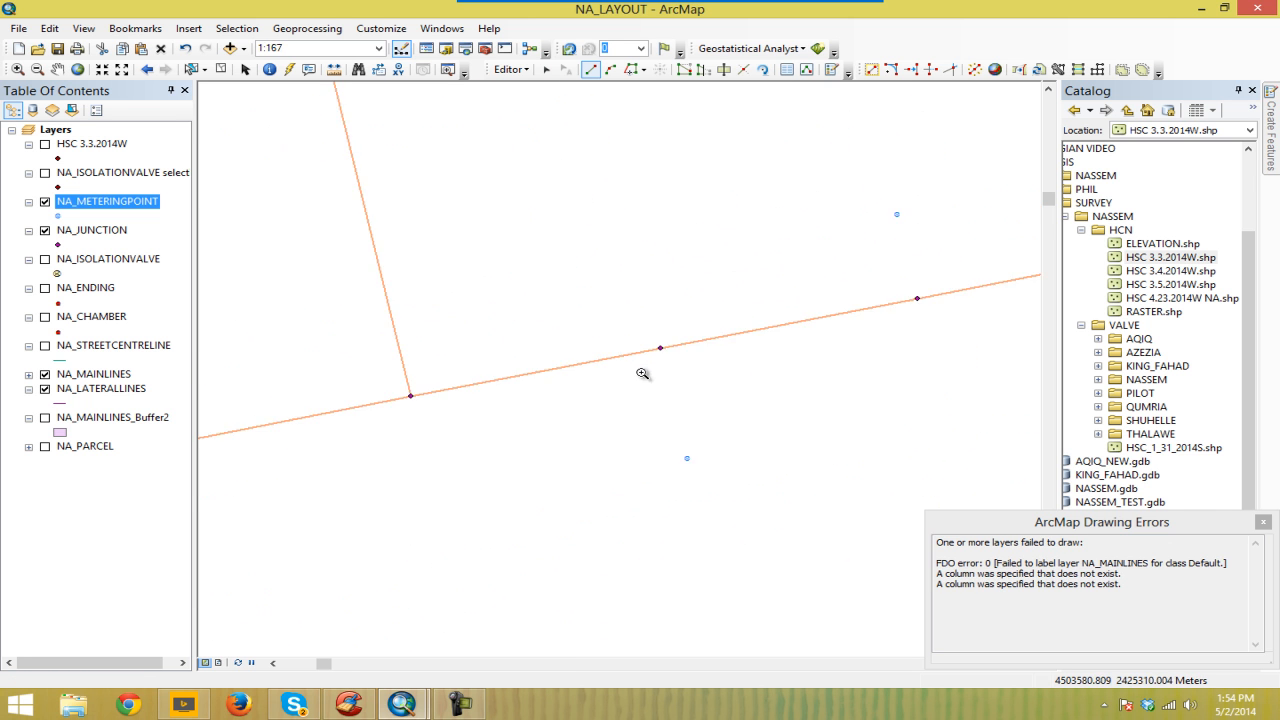
{"action": "left_click", "coordinate": [686, 458]}
{"action": "double_click", "coordinate": [660, 348]}
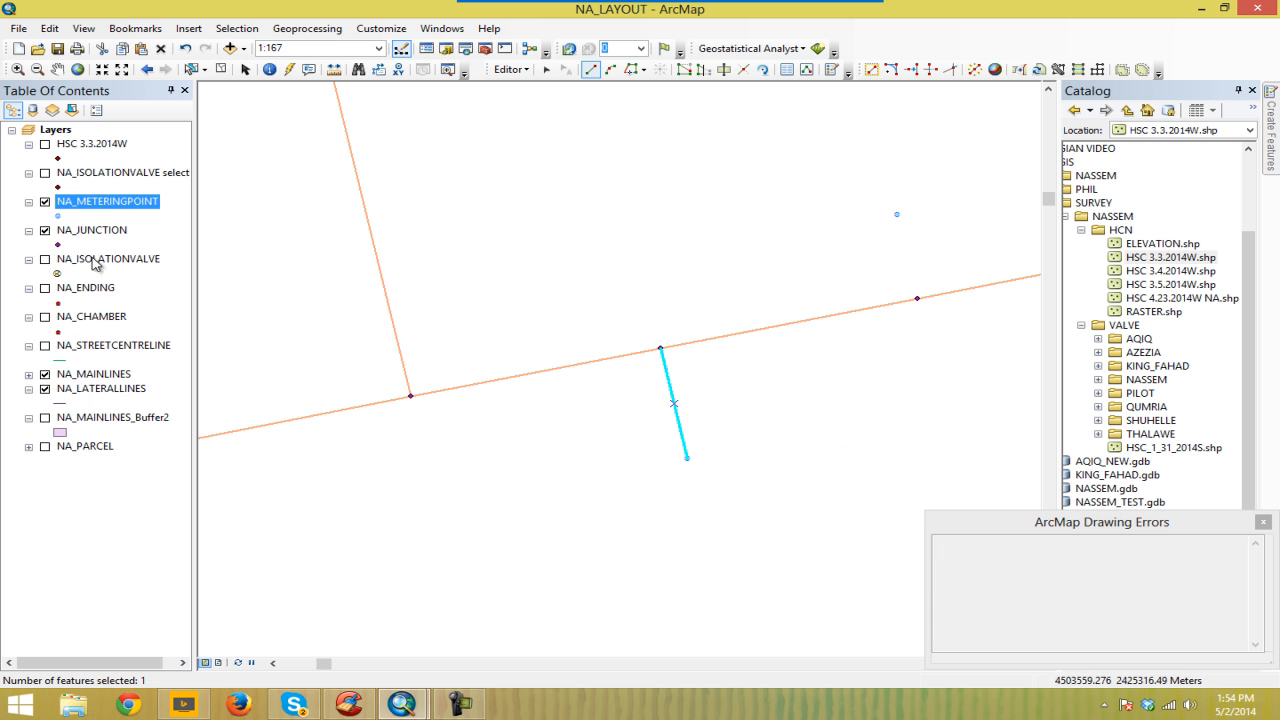
Step: Set the NA_METERINGPOINT layer's symbol size to 15
{"action": "left_click", "coordinate": [58, 215]}
{"action": "left_click", "coordinate": [809, 316]}
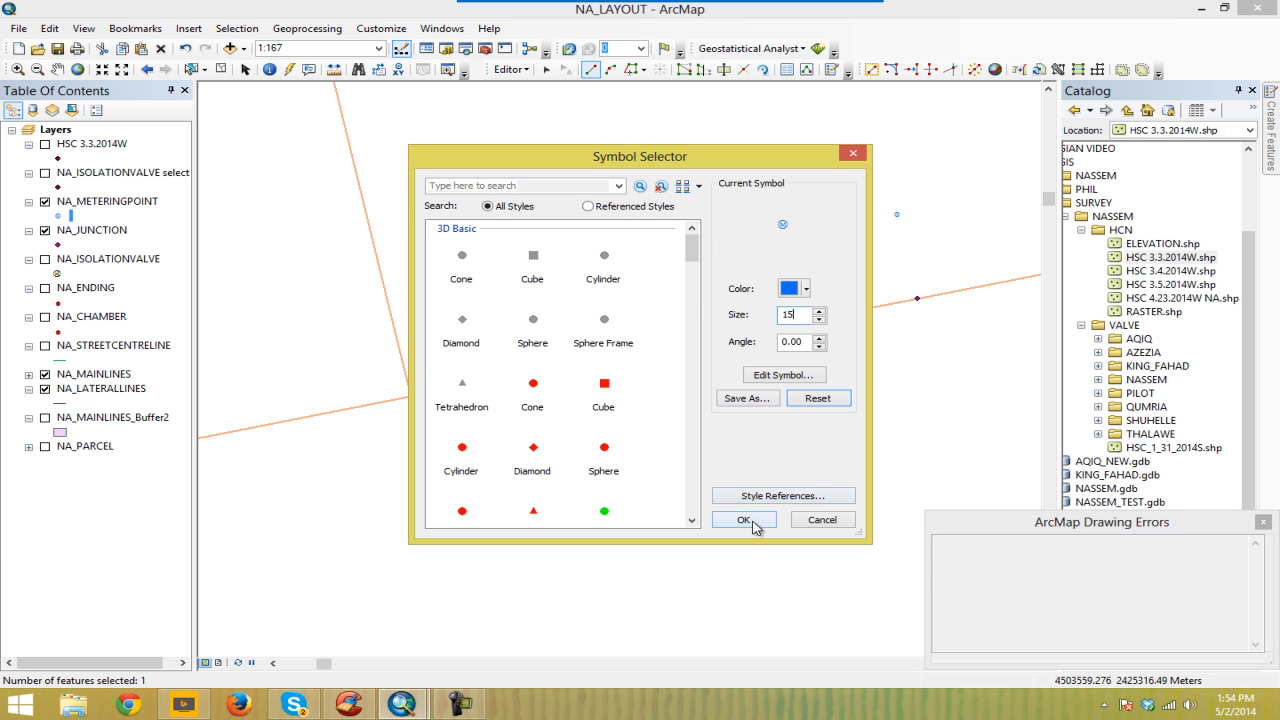
{"action": "left_click", "coordinate": [753, 521]}
Step: Draw lateral lines from the two metering points above the main line to their matching junctions
{"action": "left_click_drag", "start_coordinate": [840, 339], "coordinate": [488, 333]}
{"action": "left_click", "coordinate": [541, 211]}
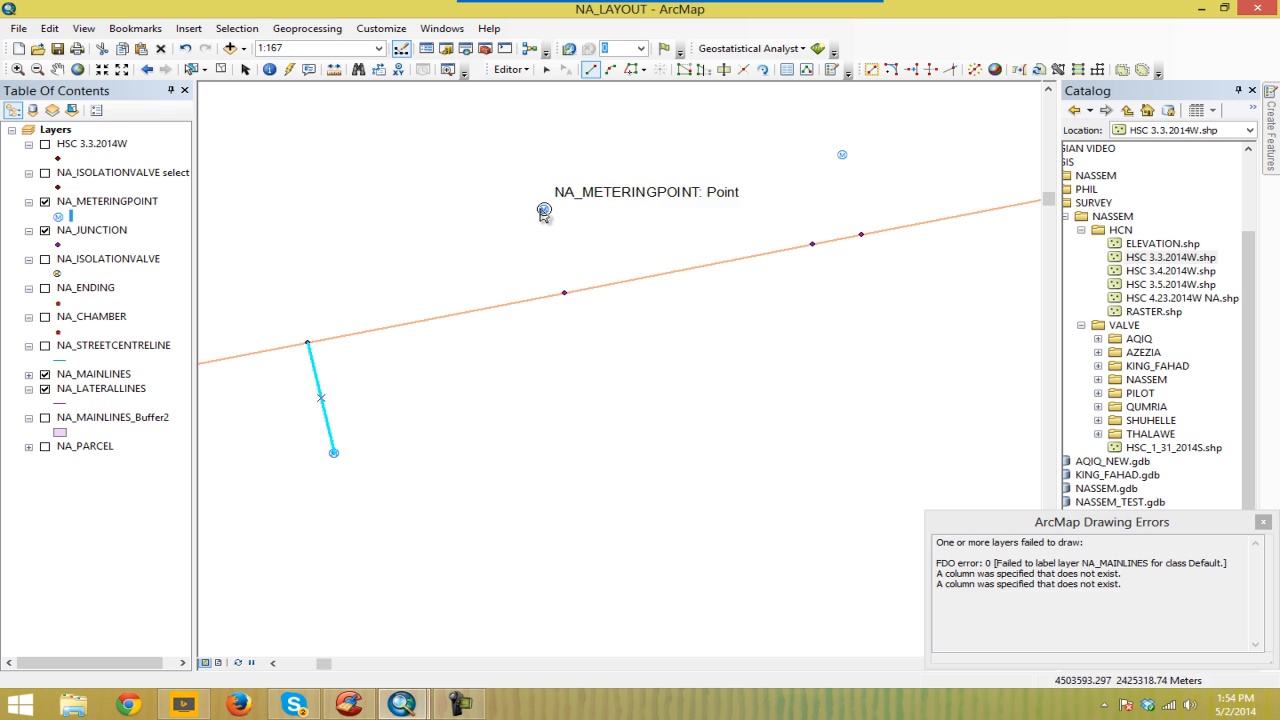
{"action": "double_click", "coordinate": [566, 294]}
{"action": "left_click_drag", "start_coordinate": [966, 236], "coordinate": [820, 317]}
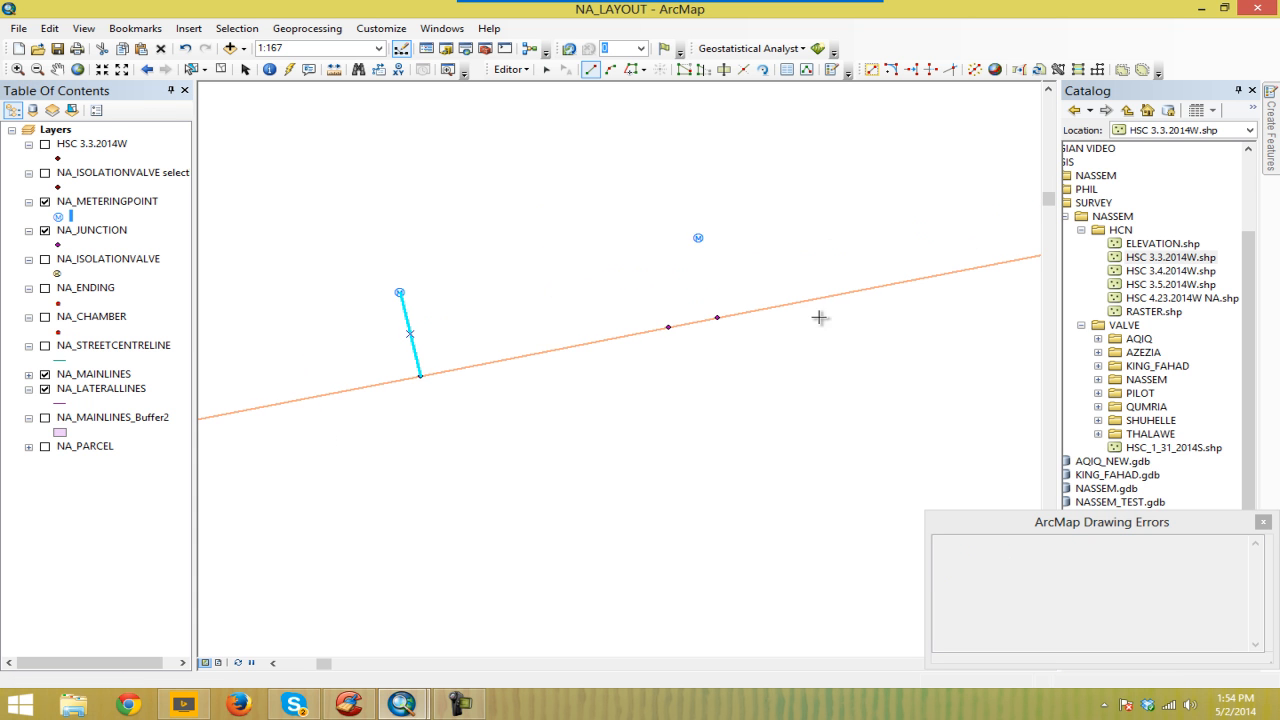
{"action": "left_click", "coordinate": [698, 238]}
{"action": "double_click", "coordinate": [717, 317]}
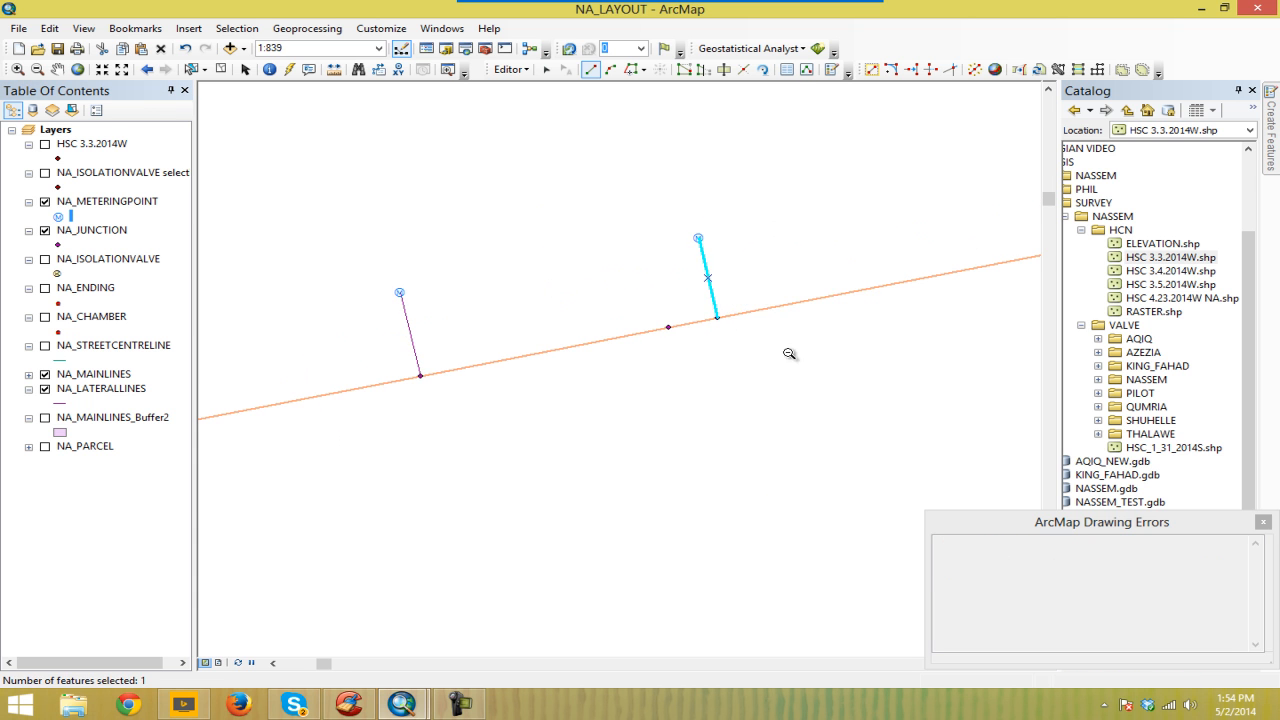
Step: Draw lateral lines from the two metering points west of the steep branch main line to their junctions on it
{"action": "scroll", "coordinate": [789, 353], "scroll_direction": "up", "scroll_amount": 5}
{"action": "scroll", "coordinate": [443, 317], "scroll_direction": "down", "scroll_amount": 3}
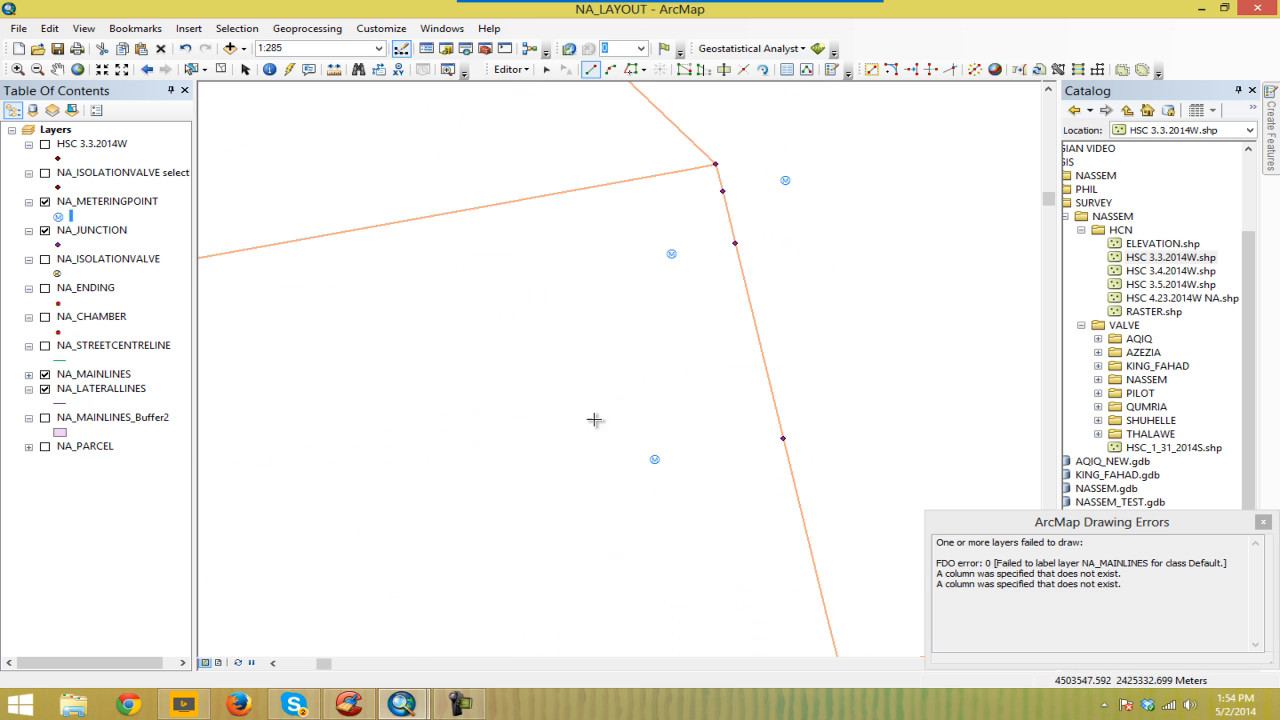
{"action": "left_click", "coordinate": [655, 460]}
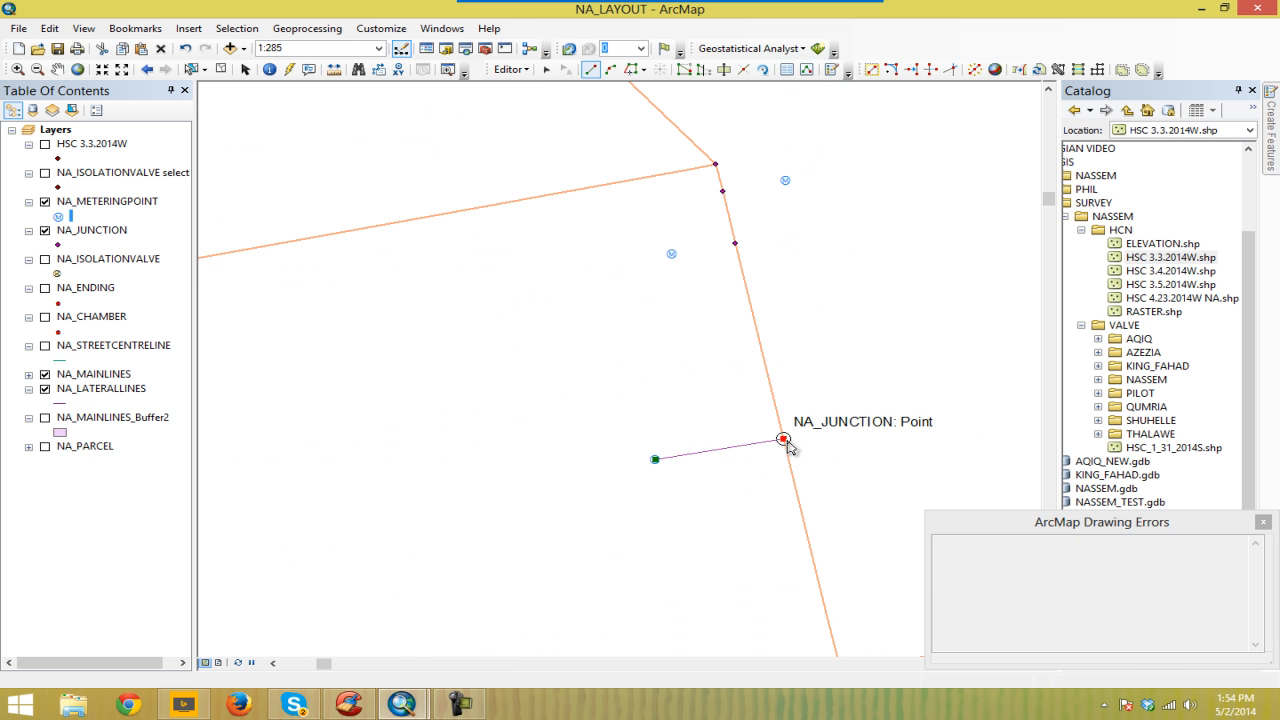
{"action": "double_click", "coordinate": [785, 441]}
{"action": "left_click", "coordinate": [671, 254]}
{"action": "double_click", "coordinate": [735, 243]}
Step: Open the NA_LATERALLINES attribute table and narrow it so that it sits beside the drawing area
{"action": "right_click", "coordinate": [110, 393]}
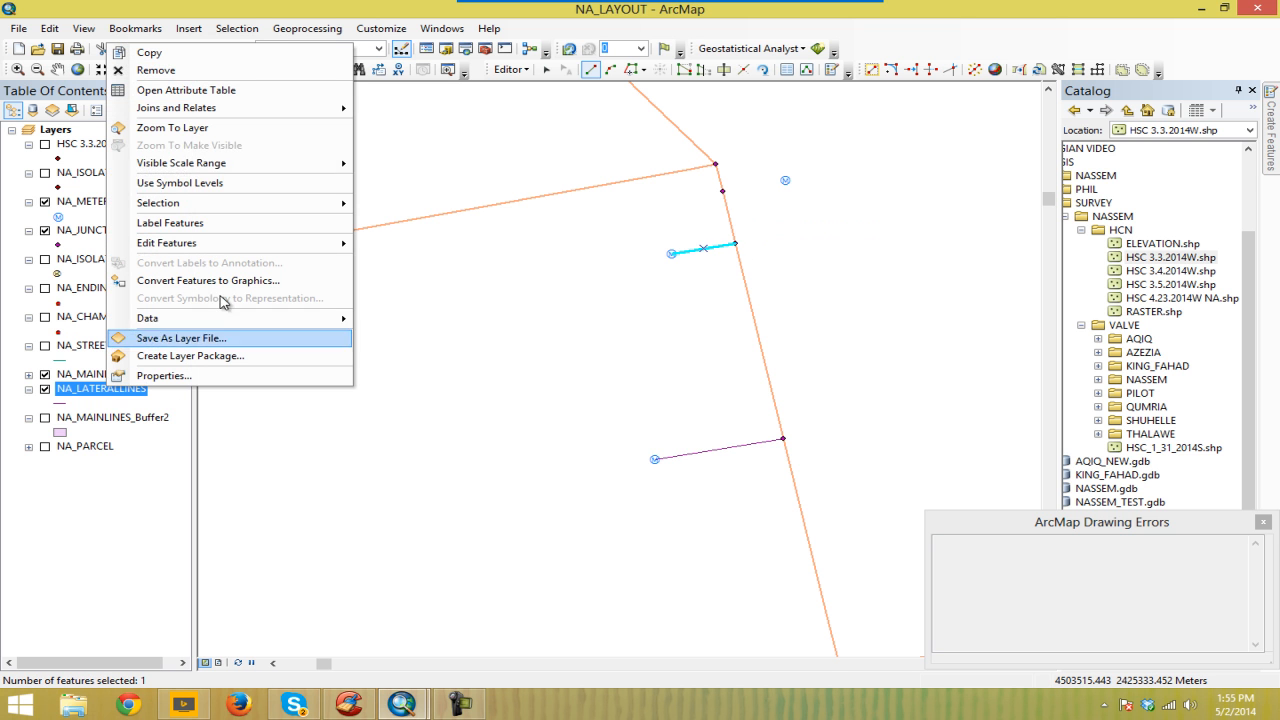
{"action": "left_click", "coordinate": [190, 88]}
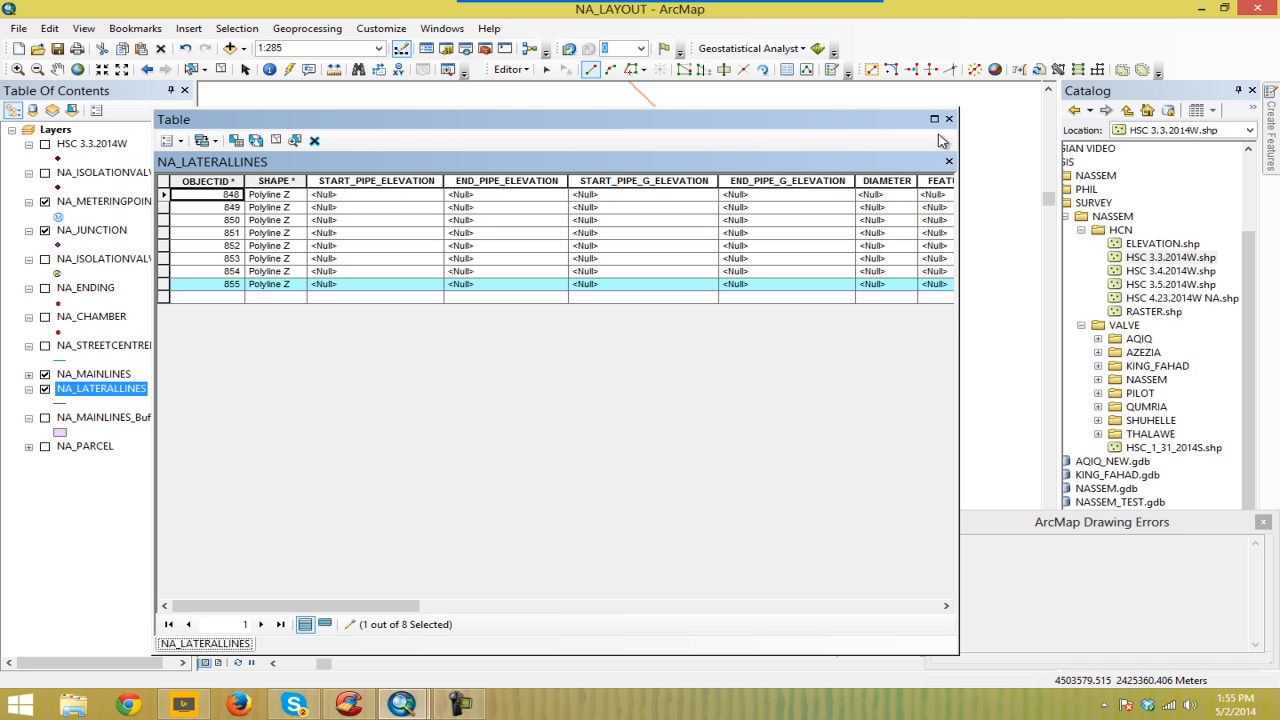
{"action": "left_click_drag", "start_coordinate": [958, 318], "coordinate": [352, 322]}
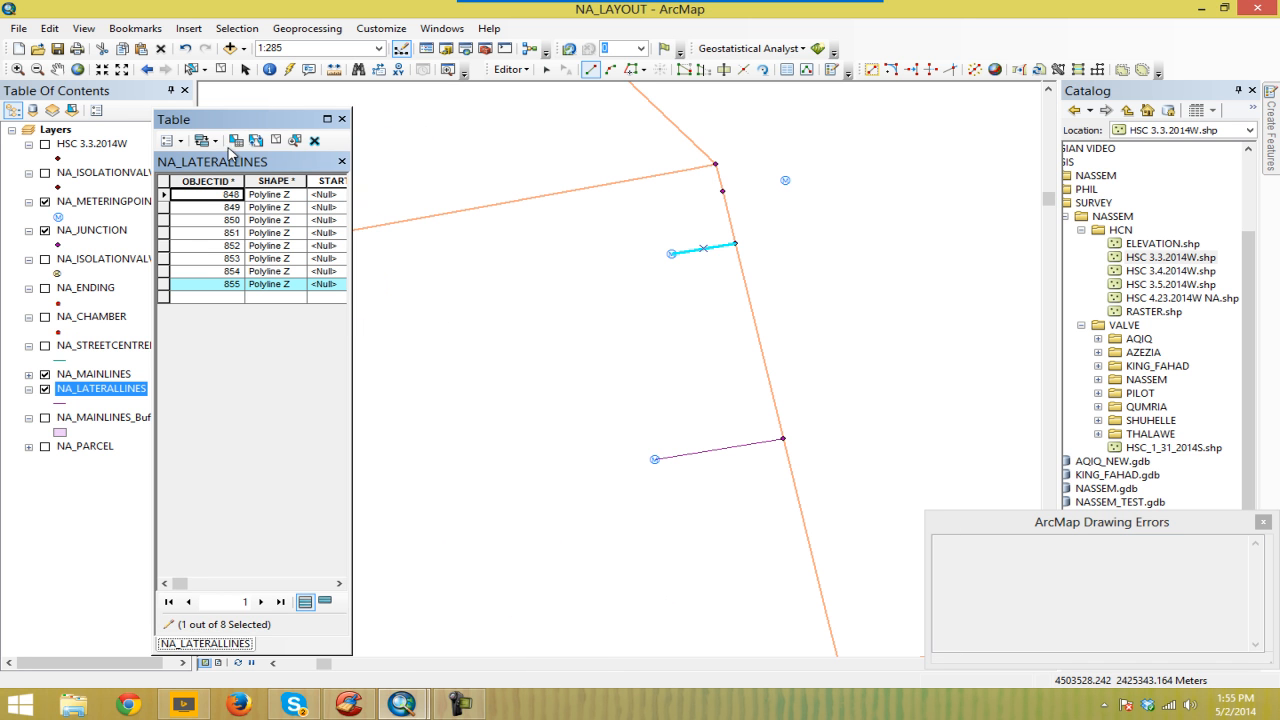
{"action": "left_click_drag", "start_coordinate": [238, 121], "coordinate": [201, 111]}
Step: Draw a lateral line from the metering point east of the branch main line to the junction just below its bend
{"action": "left_click_drag", "start_coordinate": [785, 205], "coordinate": [773, 296]}
{"action": "left_click", "coordinate": [773, 272]}
{"action": "double_click", "coordinate": [710, 281]}
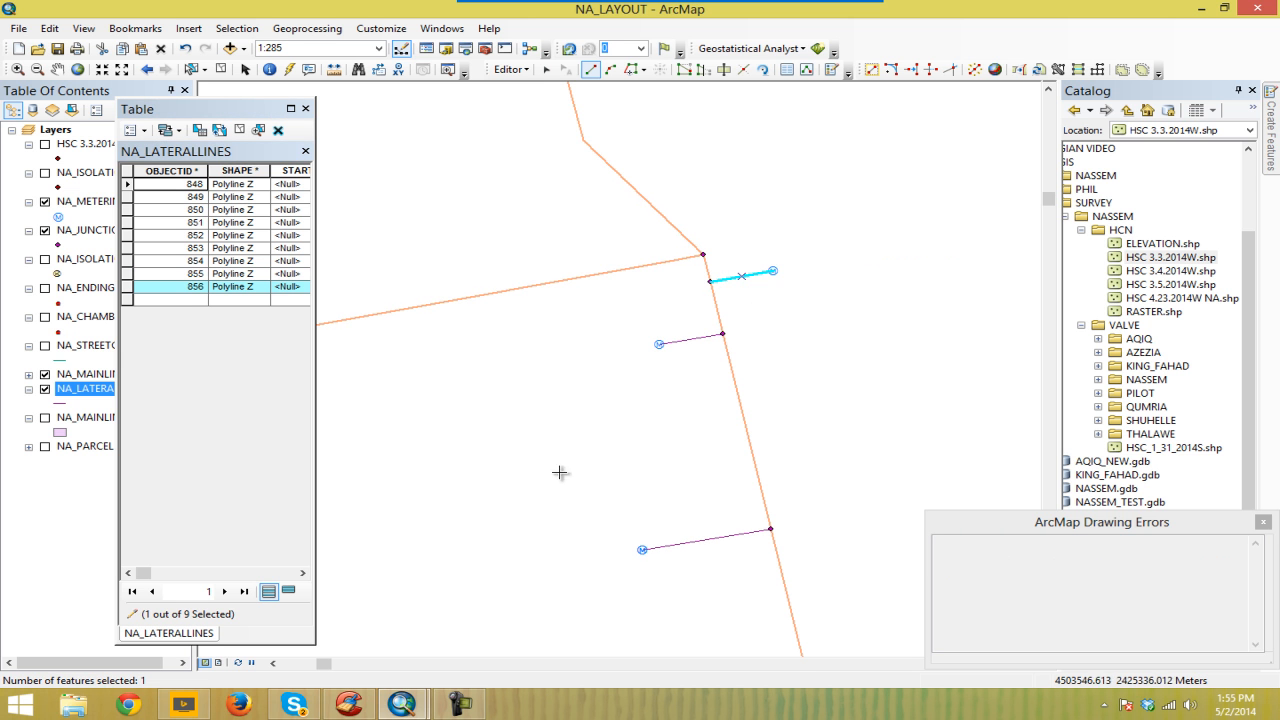
Step: Draw a lateral line from the metering point below the northern main line to its junction
{"action": "scroll", "coordinate": [654, 391], "scroll_direction": "up", "scroll_amount": 4}
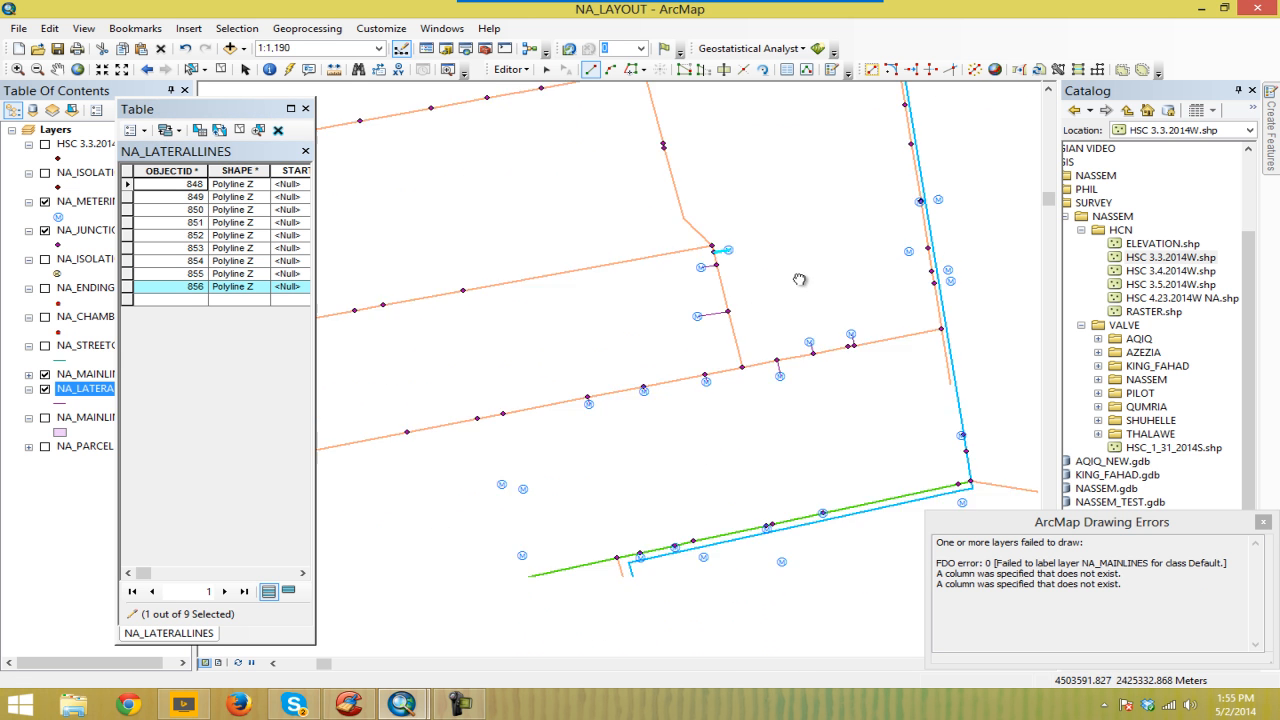
{"action": "scroll", "coordinate": [699, 342], "scroll_direction": "down", "scroll_amount": 5}
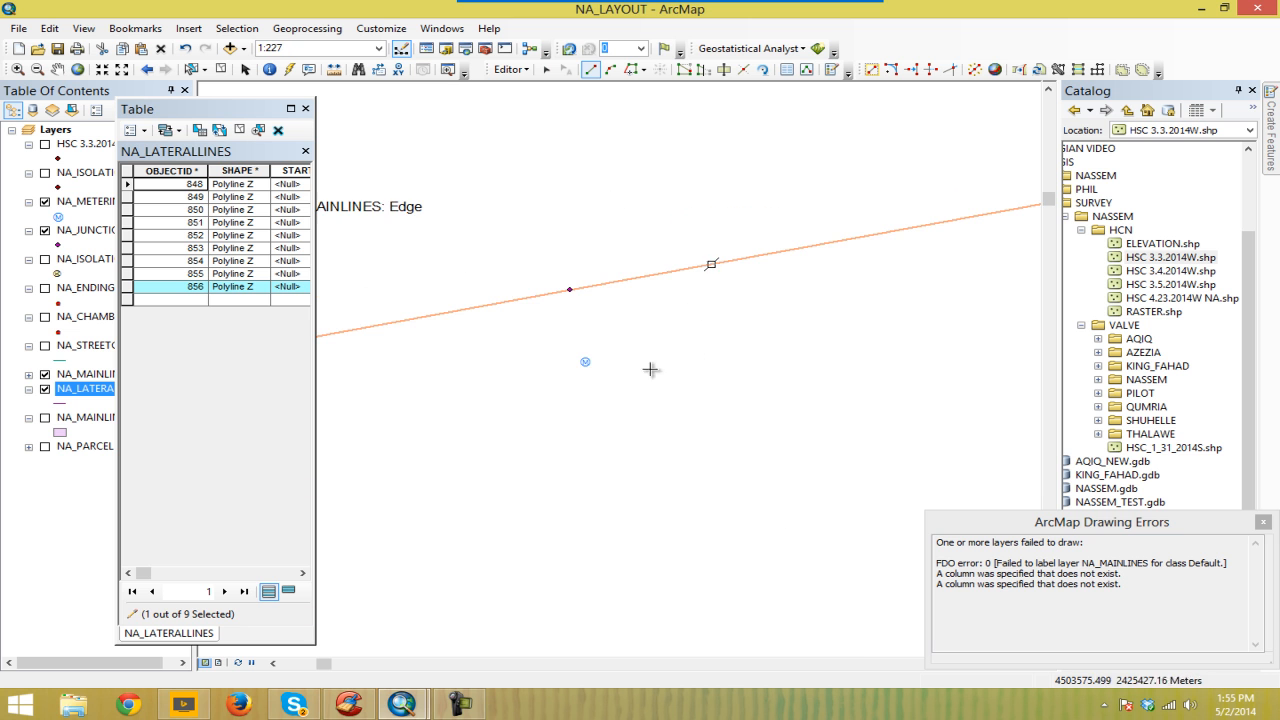
{"action": "left_click", "coordinate": [585, 362]}
{"action": "double_click", "coordinate": [570, 289]}
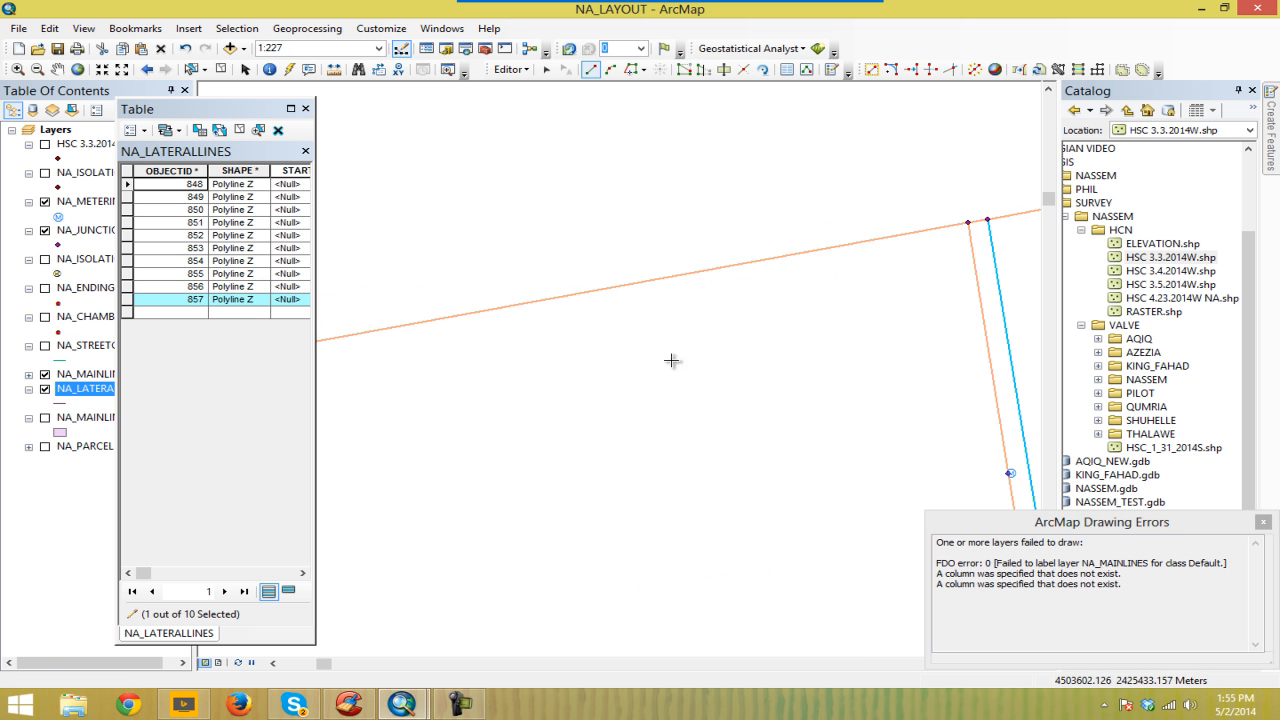
Step: Draw a short lateral line from the metering point between the orange and blue main lines to the junction on the orange line
{"action": "left_click_drag", "start_coordinate": [752, 297], "coordinate": [341, 178]}
{"action": "scroll", "coordinate": [612, 370], "scroll_direction": "down", "scroll_amount": 5}
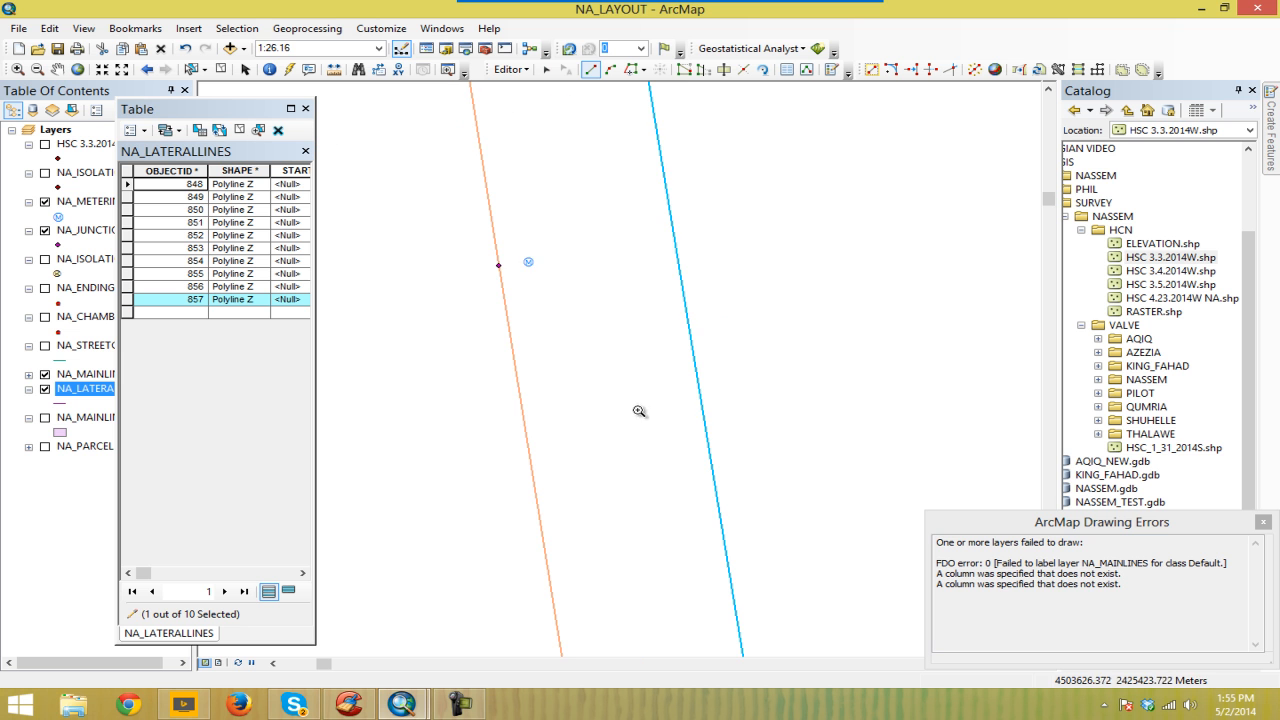
{"action": "left_click", "coordinate": [528, 262]}
{"action": "double_click", "coordinate": [498, 265]}
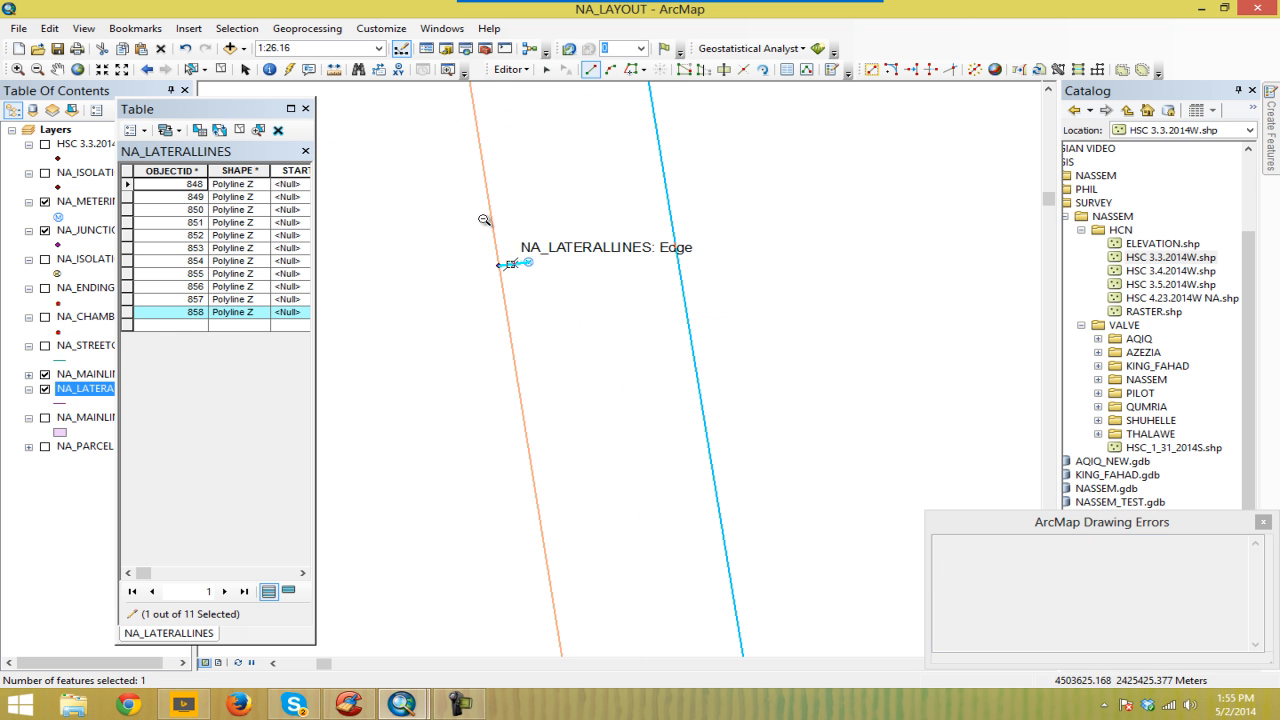
Step: Draw a lateral line from the metering point east of the blue main line to the lower of the paired junctions on the orange line
{"action": "scroll", "coordinate": [528, 286], "scroll_direction": "up", "scroll_amount": 4}
{"action": "scroll", "coordinate": [689, 414], "scroll_direction": "up", "scroll_amount": 5}
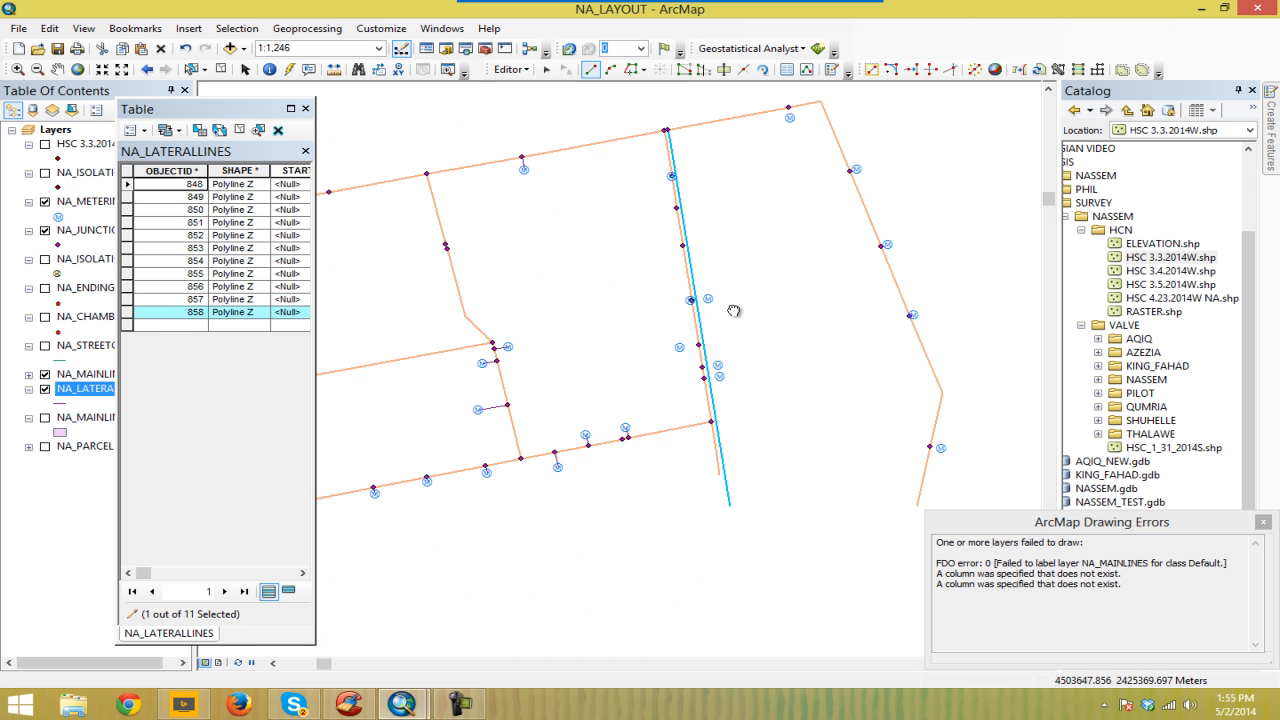
{"action": "scroll", "coordinate": [686, 298], "scroll_direction": "down", "scroll_amount": 7}
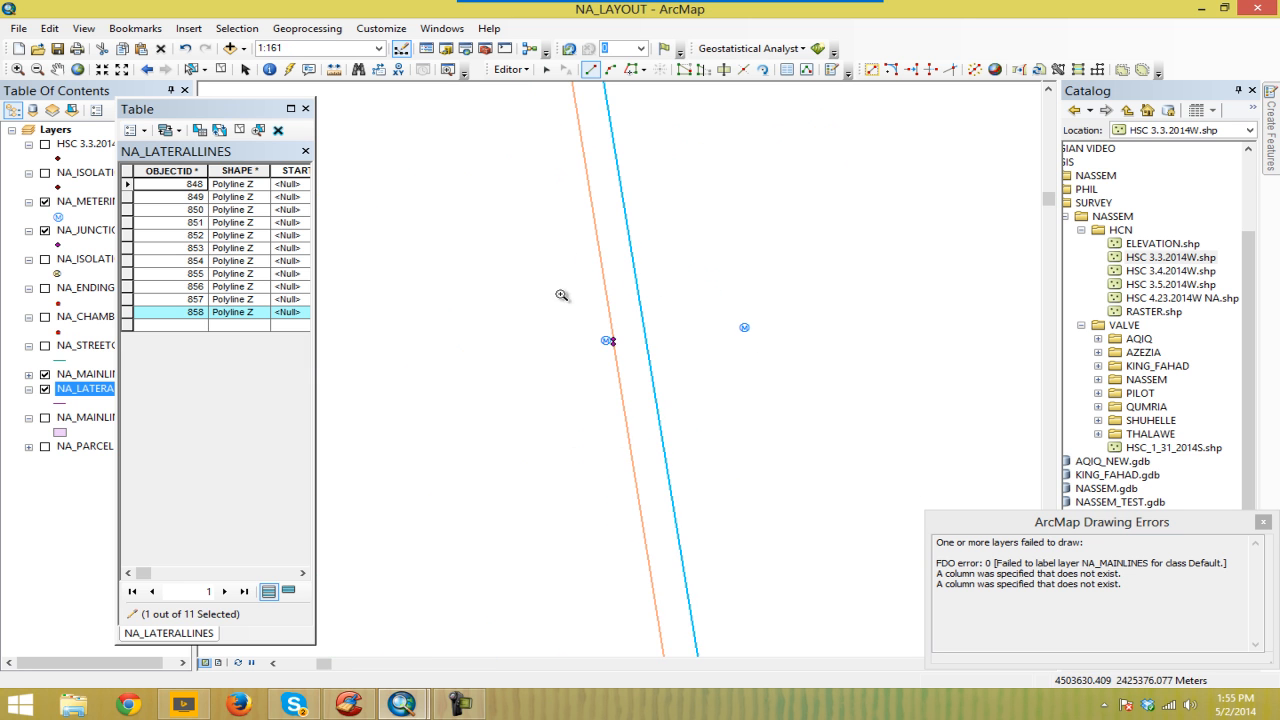
{"action": "left_click", "coordinate": [816, 258]}
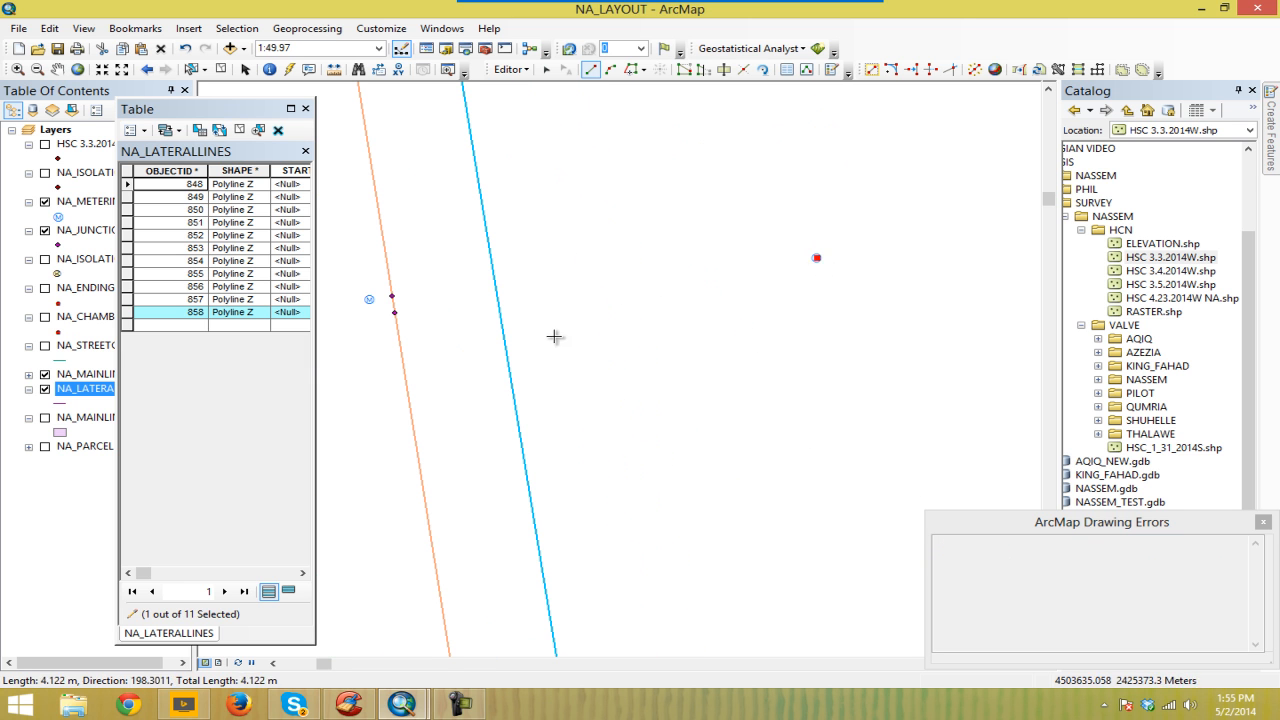
{"action": "double_click", "coordinate": [396, 314]}
Step: Draw a short lateral line from the metering point just west of the orange main line to the upper of the paired junctions
{"action": "scroll", "coordinate": [540, 360], "scroll_direction": "down", "scroll_amount": 4}
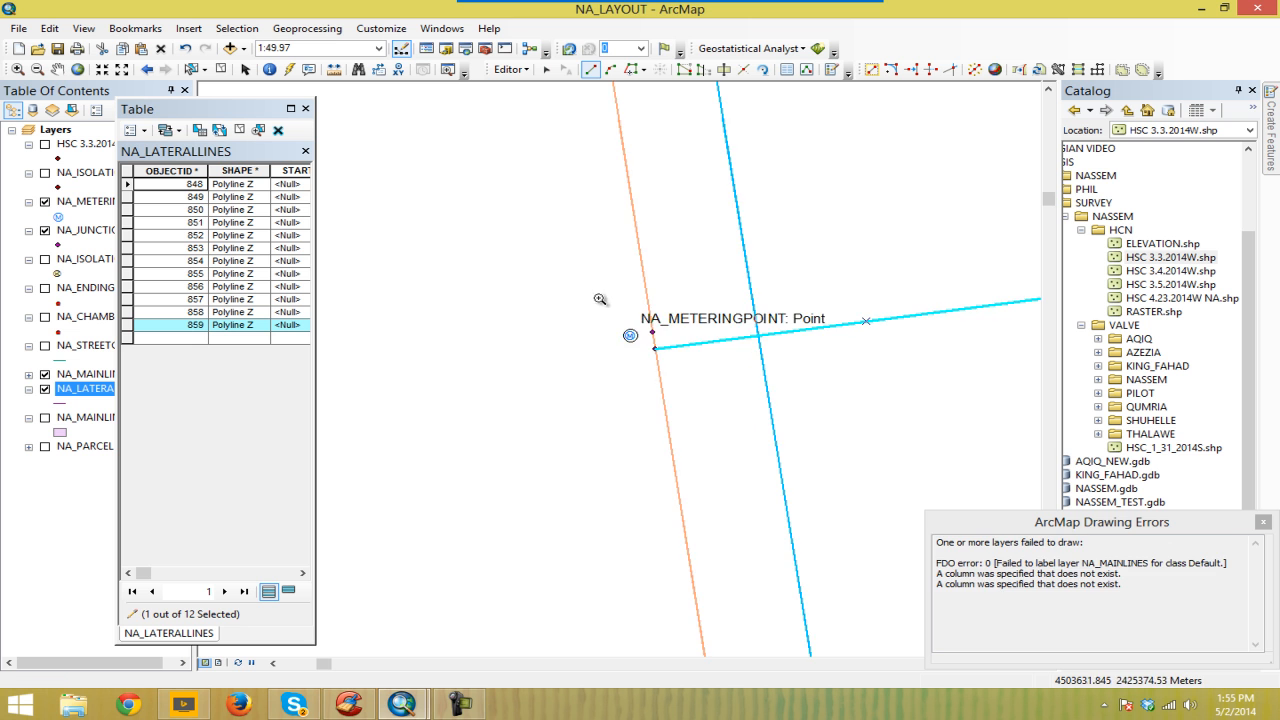
{"action": "left_click", "coordinate": [601, 377]}
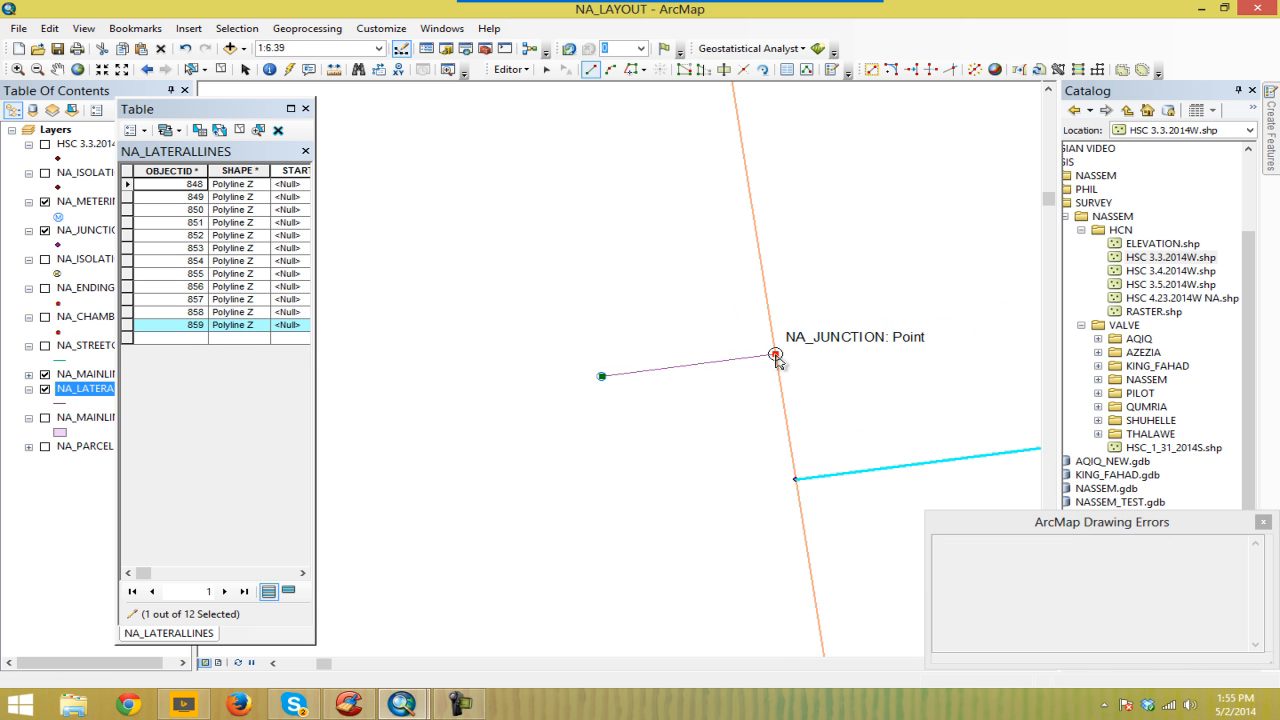
{"action": "double_click", "coordinate": [776, 355]}
Step: Draw a lateral line from the next metering point south, west of the orange main line, to its junction
{"action": "scroll", "coordinate": [658, 351], "scroll_direction": "up", "scroll_amount": 5}
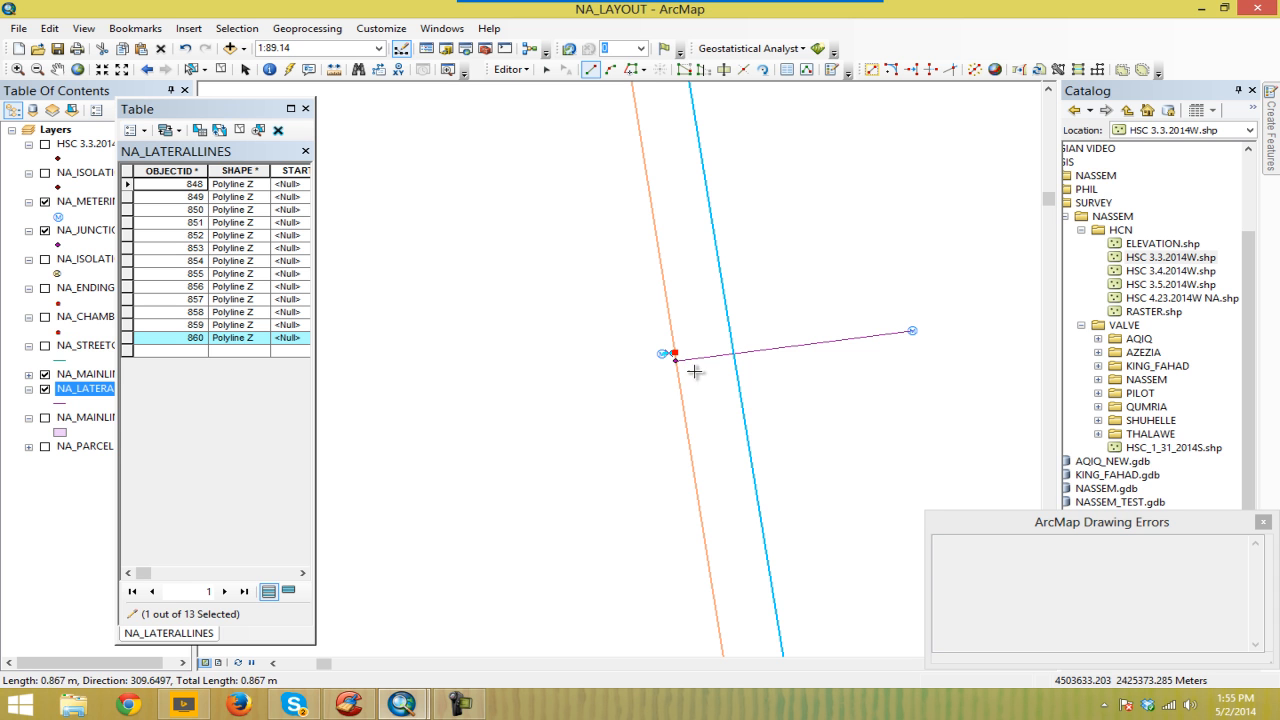
{"action": "left_click_drag", "start_coordinate": [712, 369], "coordinate": [720, 372]}
{"action": "scroll", "coordinate": [722, 374], "scroll_direction": "down", "scroll_amount": 1}
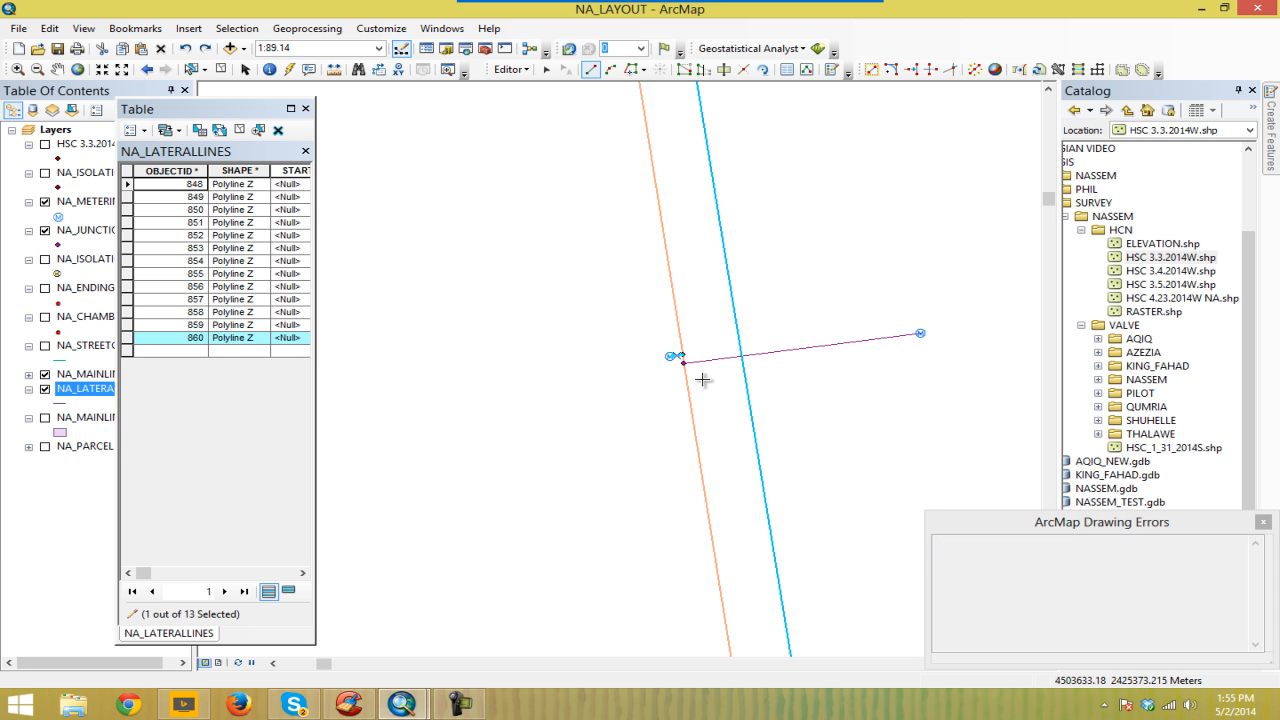
{"action": "scroll", "coordinate": [703, 379], "scroll_direction": "up", "scroll_amount": 3}
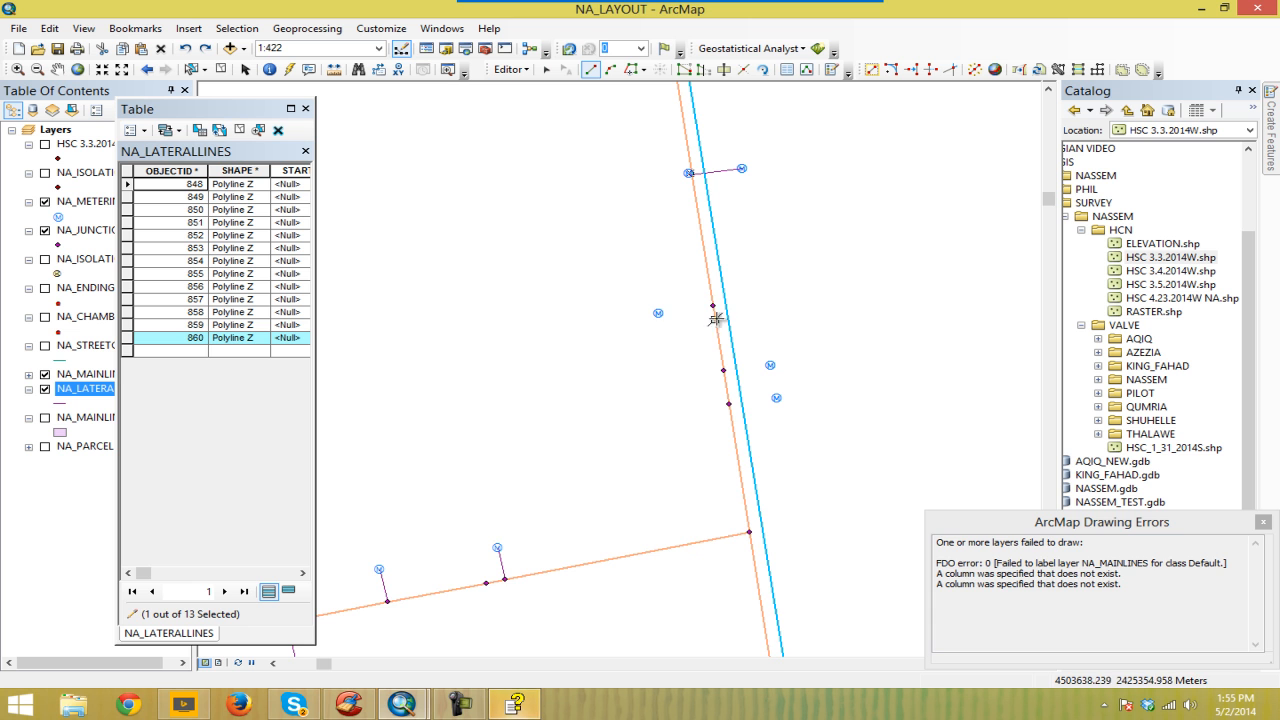
{"action": "left_click", "coordinate": [659, 314]}
{"action": "double_click", "coordinate": [713, 305]}
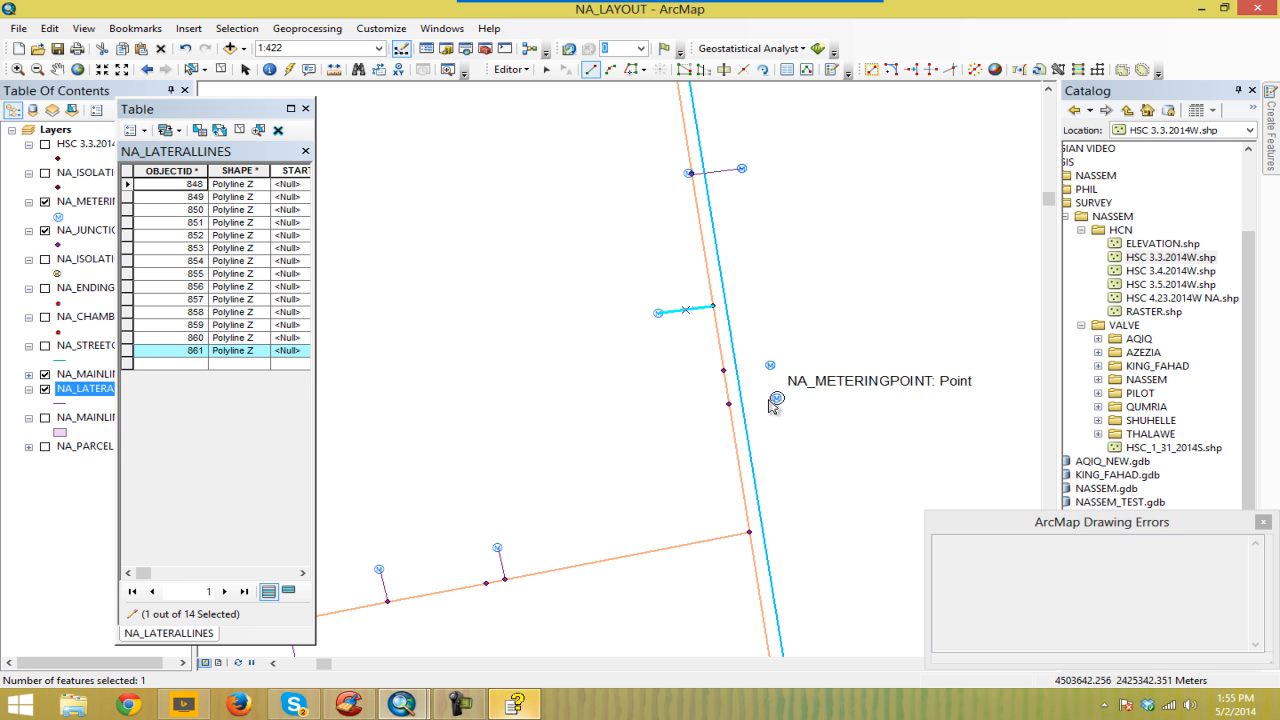
Step: Draw lateral lines from the two metering points east of the blue main line to their separate junctions on the orange line
{"action": "left_click", "coordinate": [769, 365]}
{"action": "double_click", "coordinate": [723, 370]}
{"action": "left_click", "coordinate": [776, 399]}
{"action": "double_click", "coordinate": [729, 403]}
Step: Draw lateral lines from the metering points on both sides of the northeastern main line corner to their nearest junctions
{"action": "scroll", "coordinate": [728, 417], "scroll_direction": "up", "scroll_amount": 3}
{"action": "left_click_drag", "start_coordinate": [728, 417], "coordinate": [633, 375]}
{"action": "scroll", "coordinate": [605, 181], "scroll_direction": "down", "scroll_amount": 4}
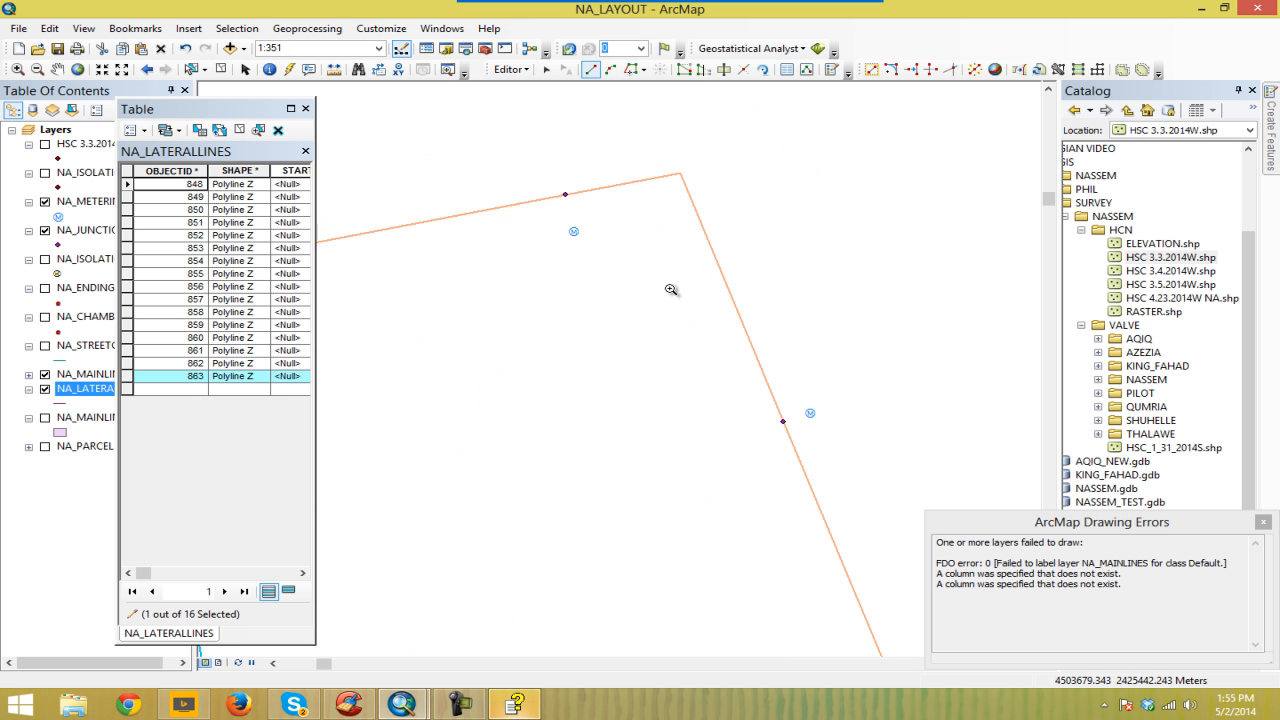
{"action": "left_click", "coordinate": [610, 312]}
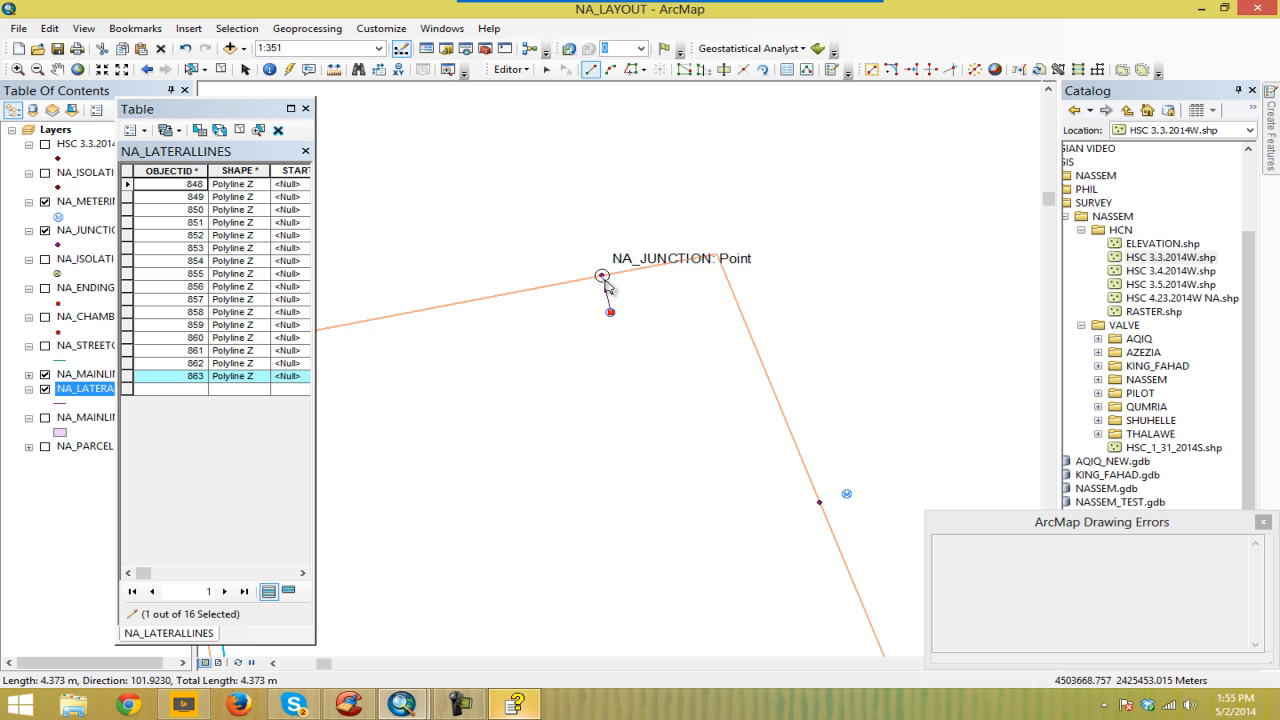
{"action": "double_click", "coordinate": [602, 276]}
{"action": "left_click_drag", "start_coordinate": [772, 421], "coordinate": [758, 304]}
{"action": "left_click", "coordinate": [830, 382]}
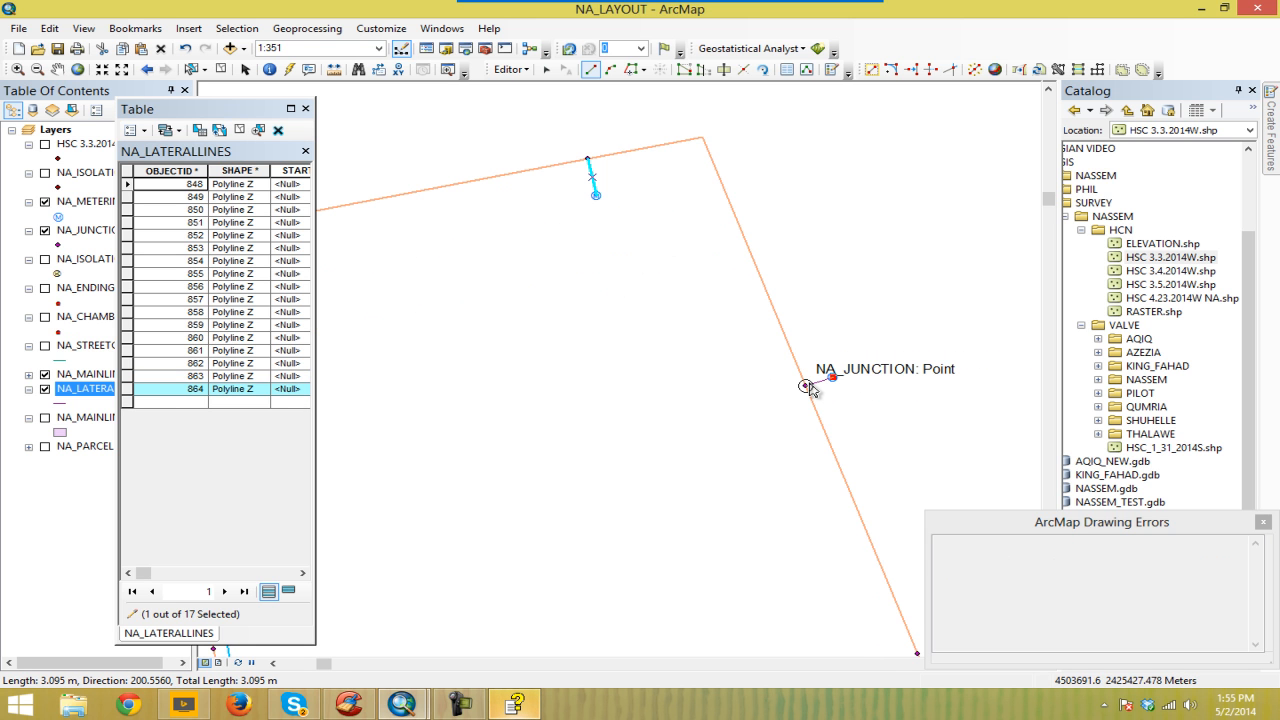
{"action": "double_click", "coordinate": [808, 387]}
Step: Draw a lateral line about 12 m long from an empty spot east of the main line to the main line's edge between two junctions
{"action": "mouse_move", "coordinate": [849, 463]}
{"action": "left_mouse_down"}
{"action": "mouse_move", "coordinate": [757, 263]}
{"action": "mouse_move", "coordinate": [768, 385]}
{"action": "left_mouse_up"}
{"action": "left_click", "coordinate": [828, 330]}
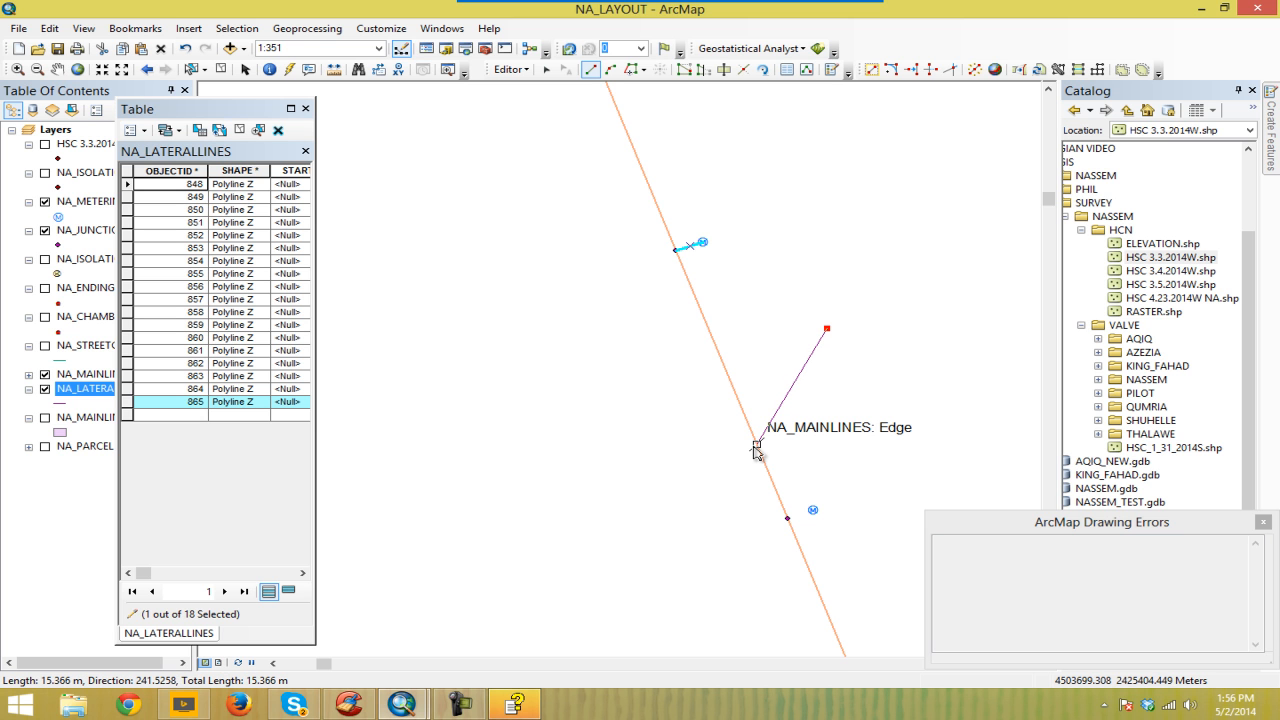
{"action": "left_click", "coordinate": [731, 375]}
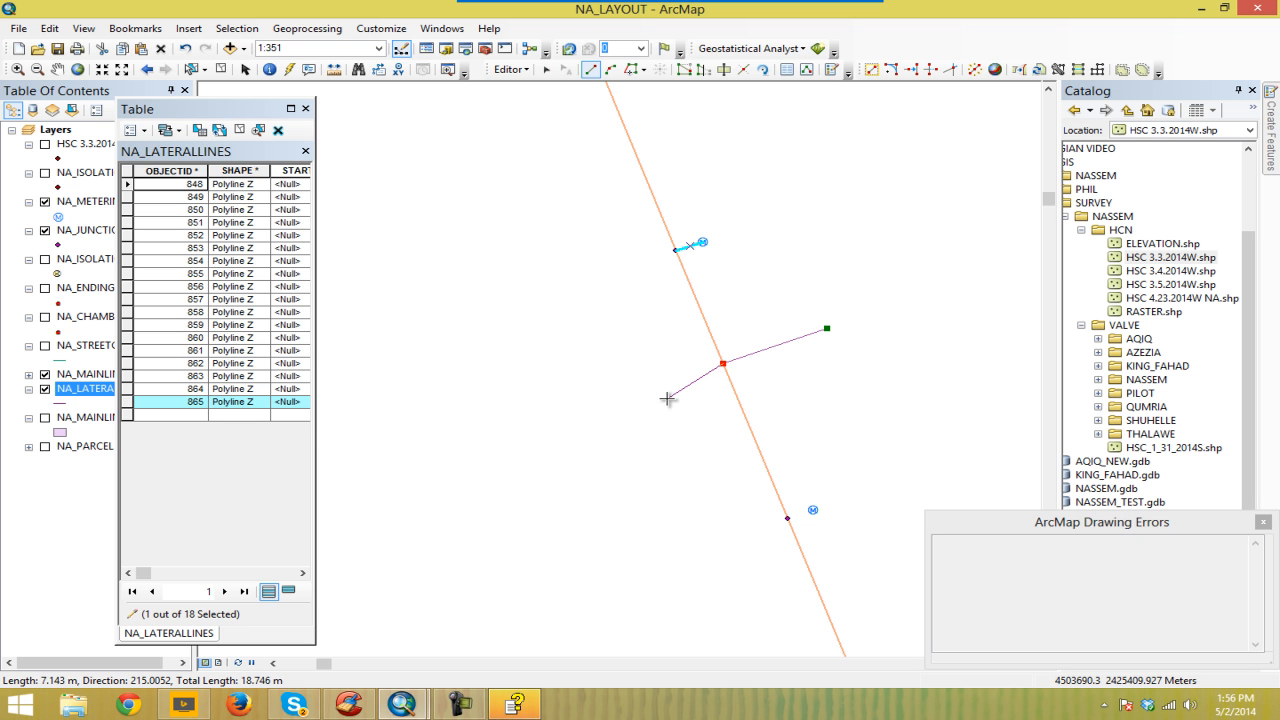
{"action": "key", "text": "F2"}
Step: Draw lateral lines from the next two metering points south along the eastern main line to their junctions
{"action": "left_click_drag", "start_coordinate": [808, 349], "coordinate": [809, 271]}
{"action": "left_click_drag", "start_coordinate": [881, 440], "coordinate": [876, 387]}
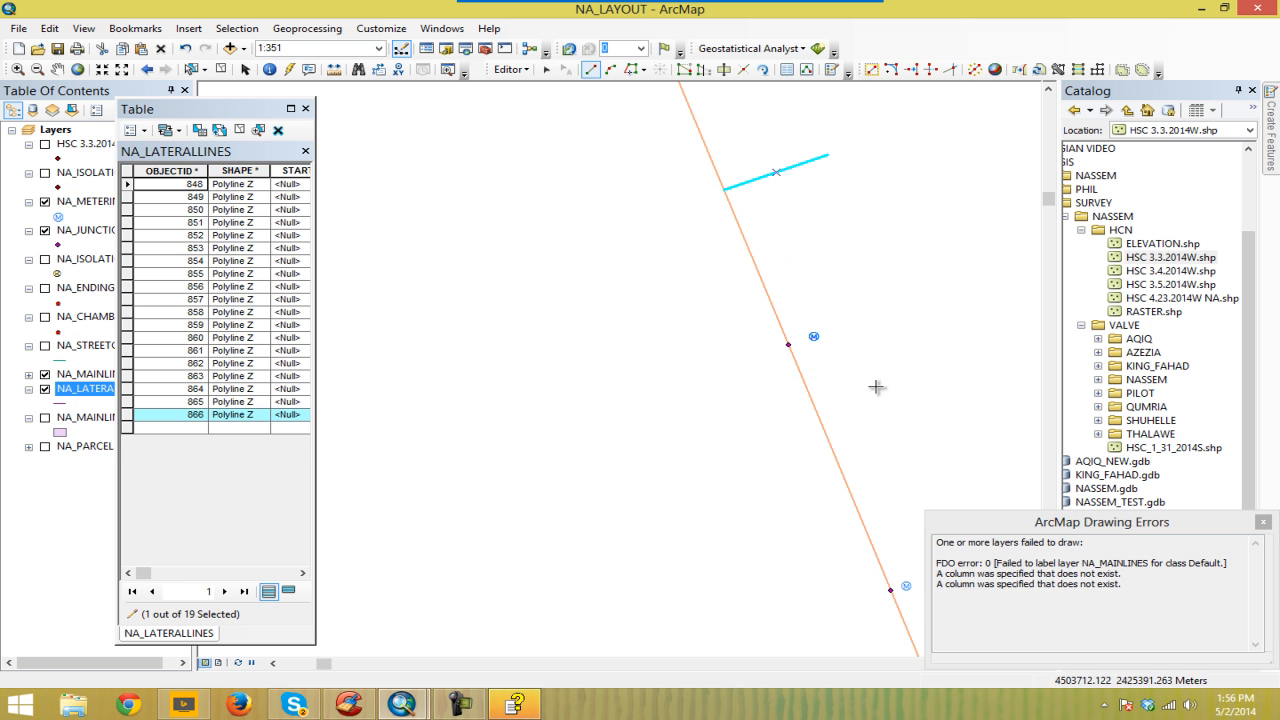
{"action": "left_click", "coordinate": [814, 338]}
{"action": "double_click", "coordinate": [789, 345]}
{"action": "mouse_move", "coordinate": [907, 530]}
{"action": "left_mouse_down"}
{"action": "mouse_move", "coordinate": [773, 339]}
{"action": "mouse_move", "coordinate": [818, 517]}
{"action": "left_mouse_up"}
{"action": "left_click", "coordinate": [771, 397]}
{"action": "double_click", "coordinate": [757, 399]}
Step: Draw a lateral line from the metering point east of the eastern main line's lower, southwest-running stretch to its junction
{"action": "scroll", "coordinate": [791, 460], "scroll_direction": "up", "scroll_amount": 1}
{"action": "left_click_drag", "start_coordinate": [823, 357], "coordinate": [654, 449]}
{"action": "scroll", "coordinate": [724, 440], "scroll_direction": "up", "scroll_amount": 1}
{"action": "left_click_drag", "start_coordinate": [869, 597], "coordinate": [648, 254]}
{"action": "left_click_drag", "start_coordinate": [591, 177], "coordinate": [747, 281]}
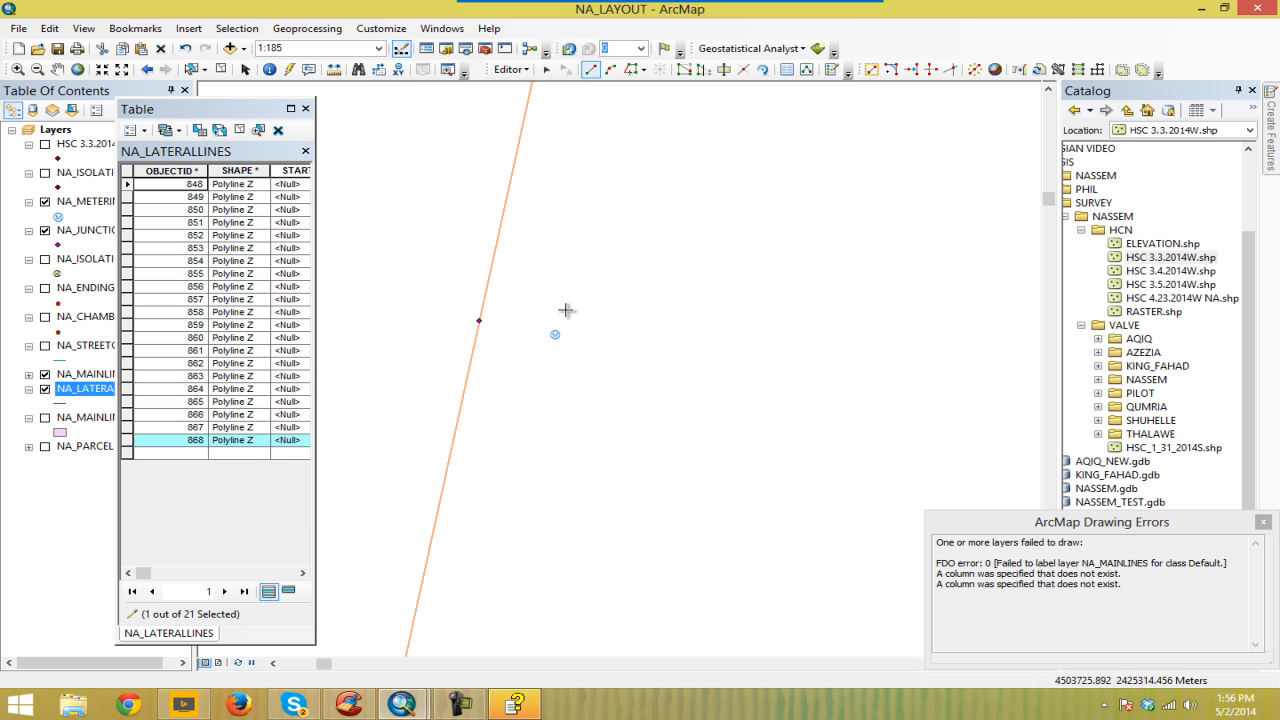
{"action": "left_click", "coordinate": [555, 334]}
{"action": "double_click", "coordinate": [479, 321]}
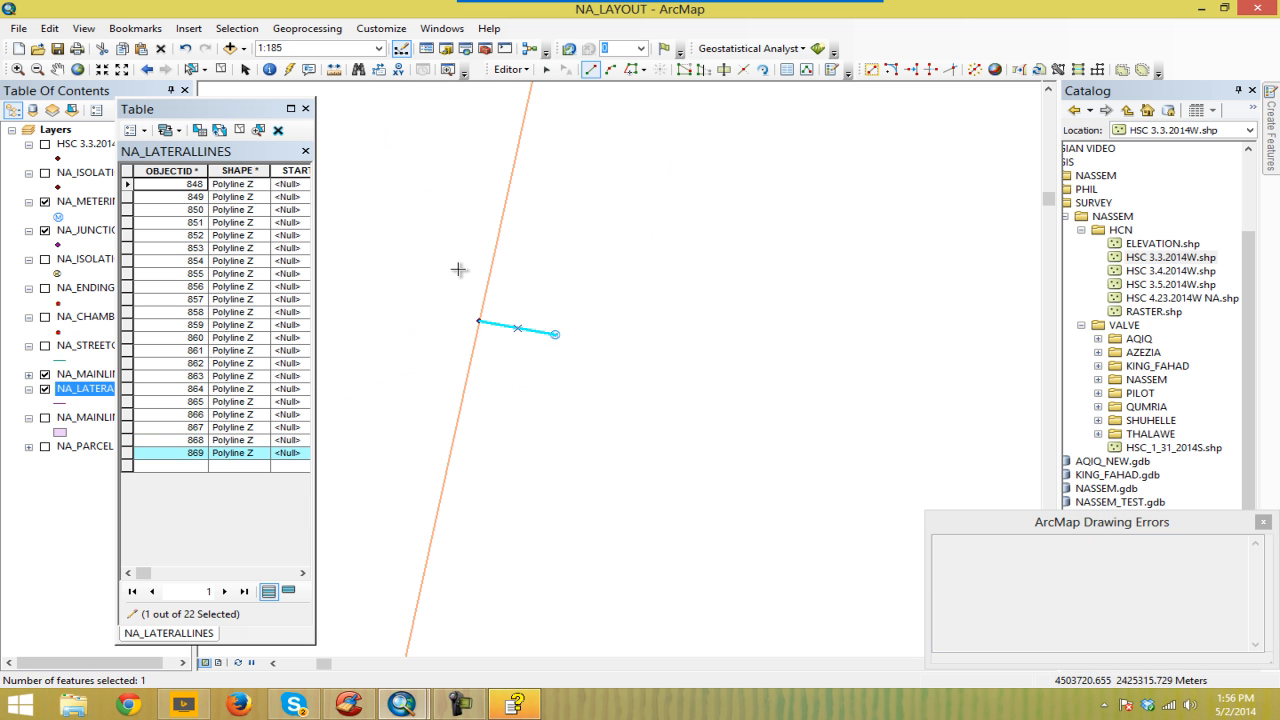
Step: Draw a lateral line from the metering point below the blue main line's corner to the green line's junction just west of that corner
{"action": "mouse_move", "coordinate": [649, 372]}
{"action": "left_mouse_down"}
{"action": "mouse_move", "coordinate": [940, 285]}
{"action": "mouse_move", "coordinate": [944, 300]}
{"action": "left_mouse_up"}
{"action": "left_click_drag", "start_coordinate": [829, 441], "coordinate": [978, 356]}
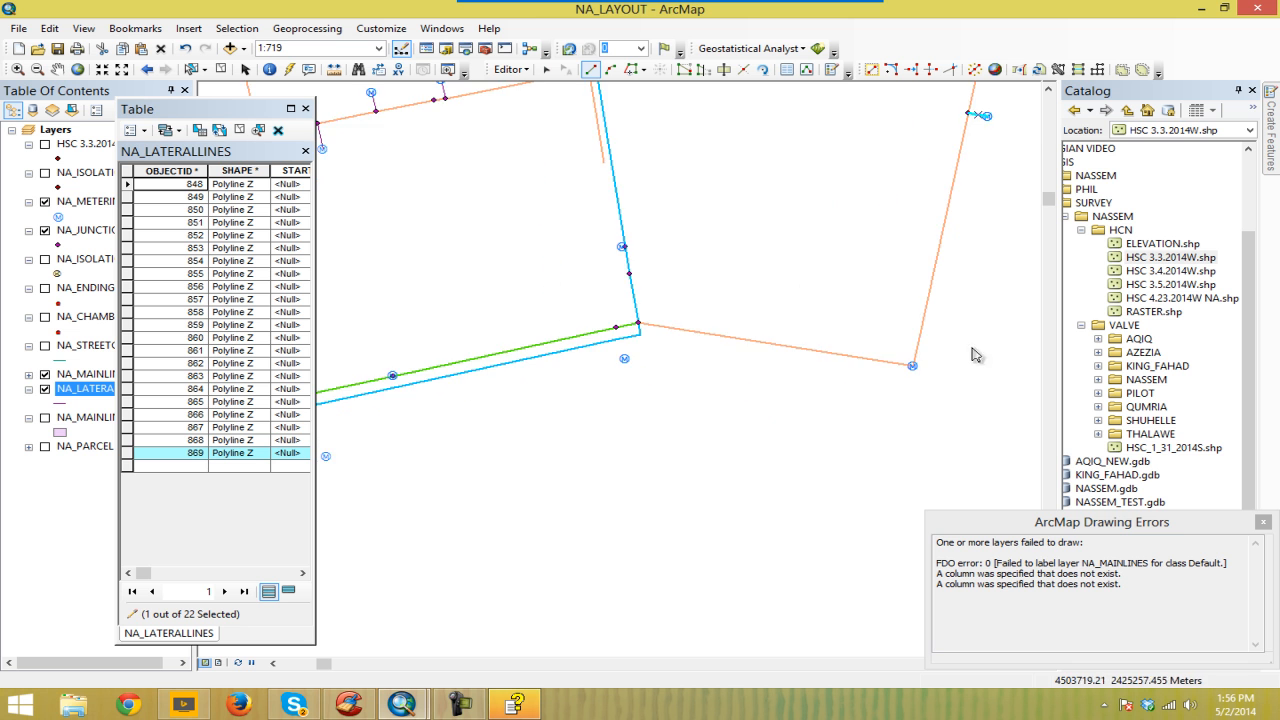
{"action": "left_click_drag", "start_coordinate": [687, 370], "coordinate": [765, 359]}
{"action": "left_click", "coordinate": [704, 349]}
{"action": "double_click", "coordinate": [718, 313]}
Step: Draw lateral lines from the next two metering points below the parallel green and blue main lines to the green line's junctions
{"action": "left_click_drag", "start_coordinate": [478, 435], "coordinate": [736, 368]}
{"action": "left_click", "coordinate": [664, 378]}
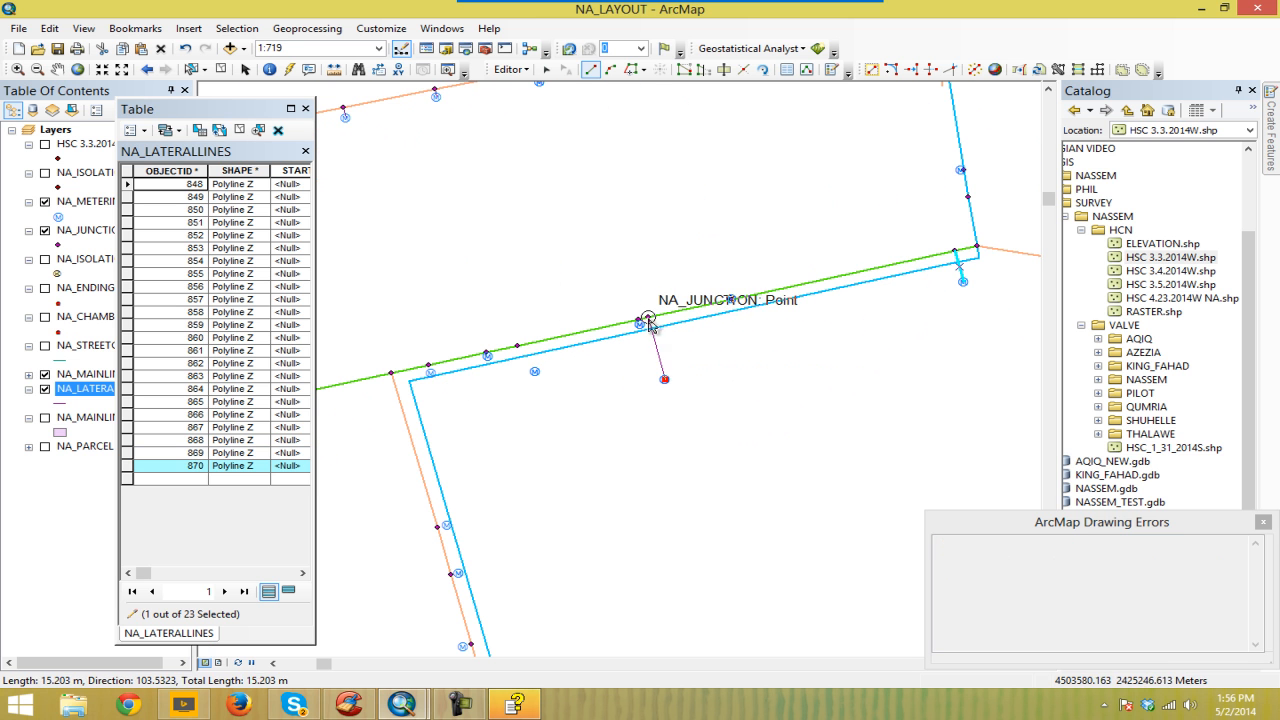
{"action": "double_click", "coordinate": [648, 317]}
{"action": "left_click", "coordinate": [534, 370]}
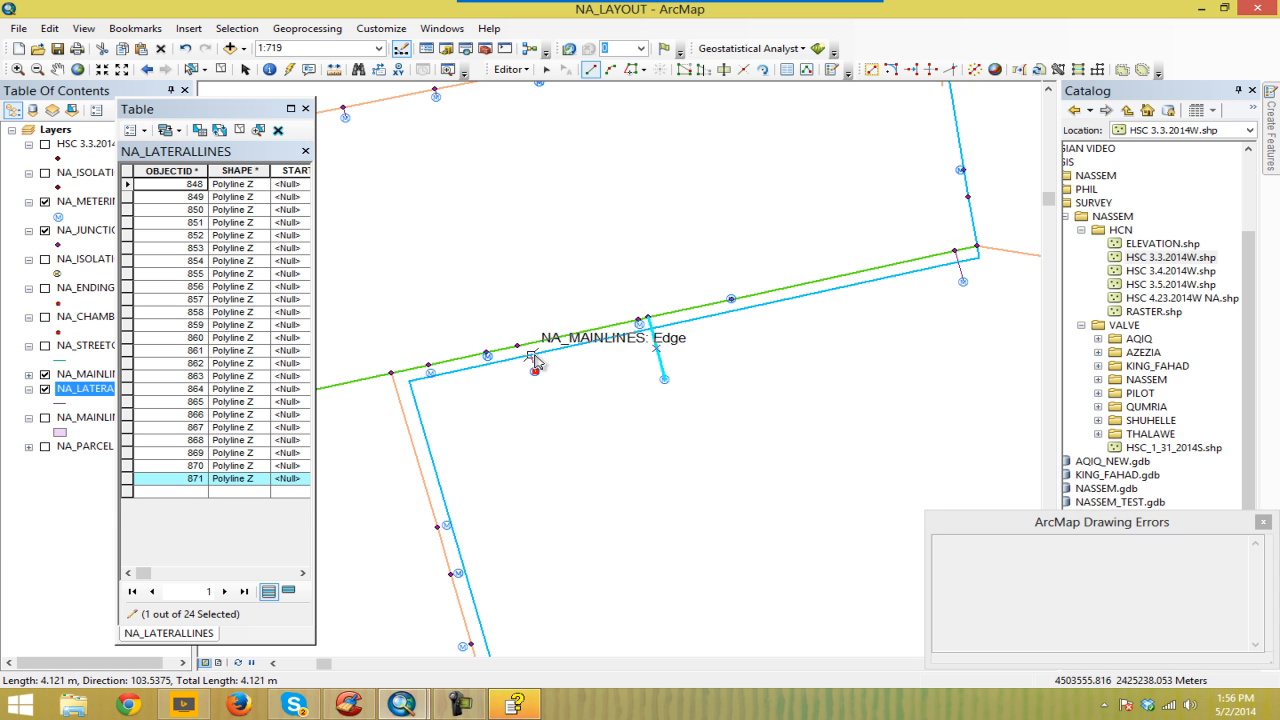
Step: Draw lateral lines joining one meter to the blue mainline and the next two meters to their junctions on the orange mainline
{"action": "double_click", "coordinate": [534, 357]}
{"action": "left_click_drag", "start_coordinate": [560, 396], "coordinate": [665, 293]}
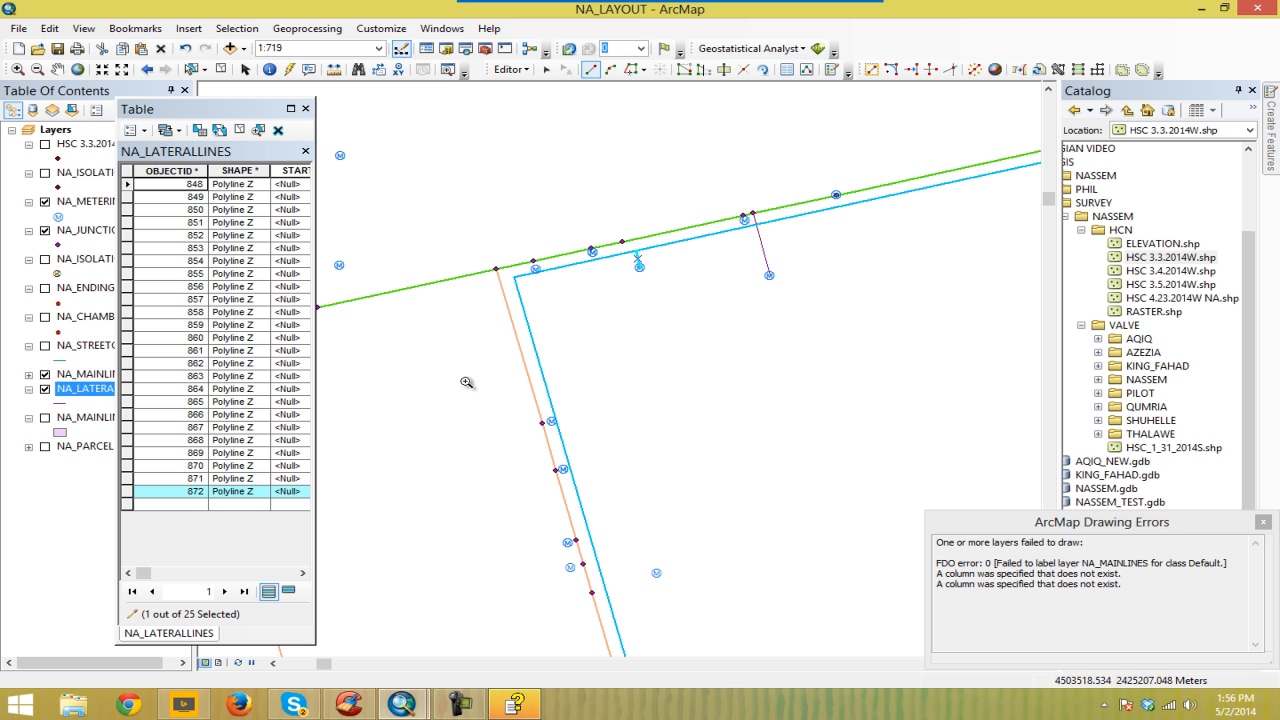
{"action": "left_click_drag", "start_coordinate": [466, 382], "coordinate": [686, 486]}
{"action": "left_click", "coordinate": [514, 321]}
{"action": "double_click", "coordinate": [479, 329]}
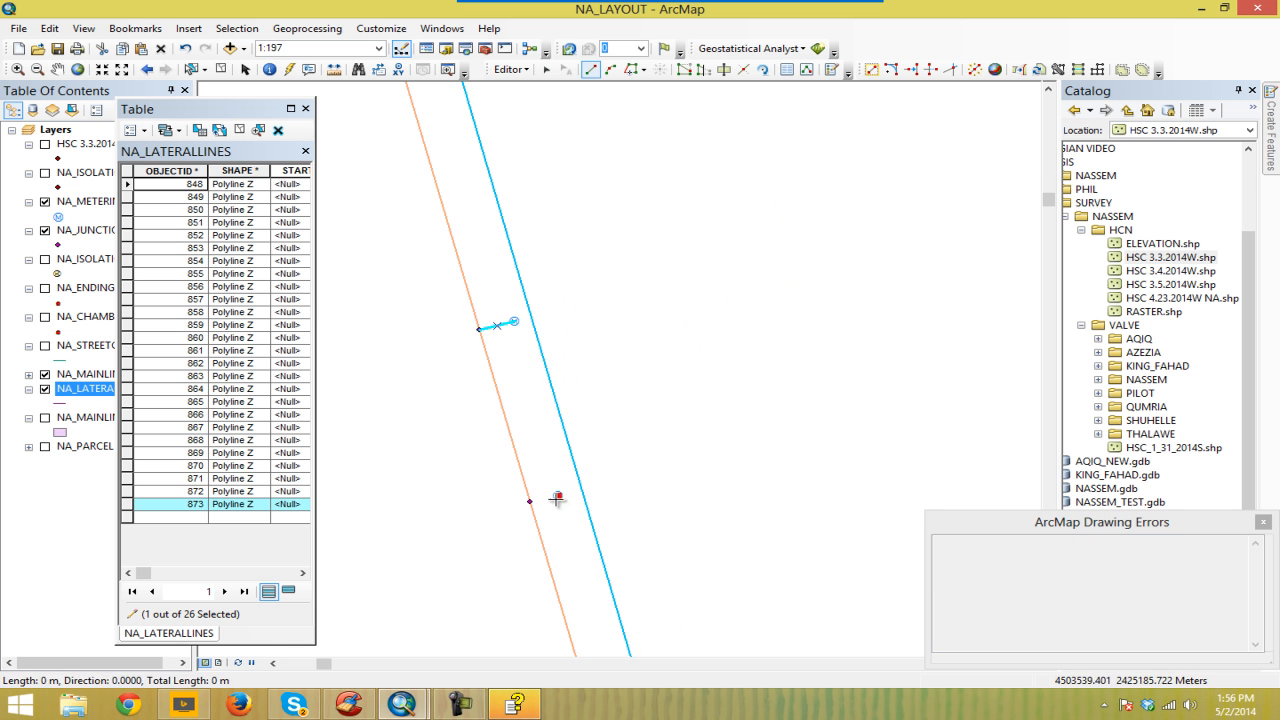
{"action": "double_click", "coordinate": [530, 502]}
{"action": "left_click_drag", "start_coordinate": [608, 514], "coordinate": [623, 234]}
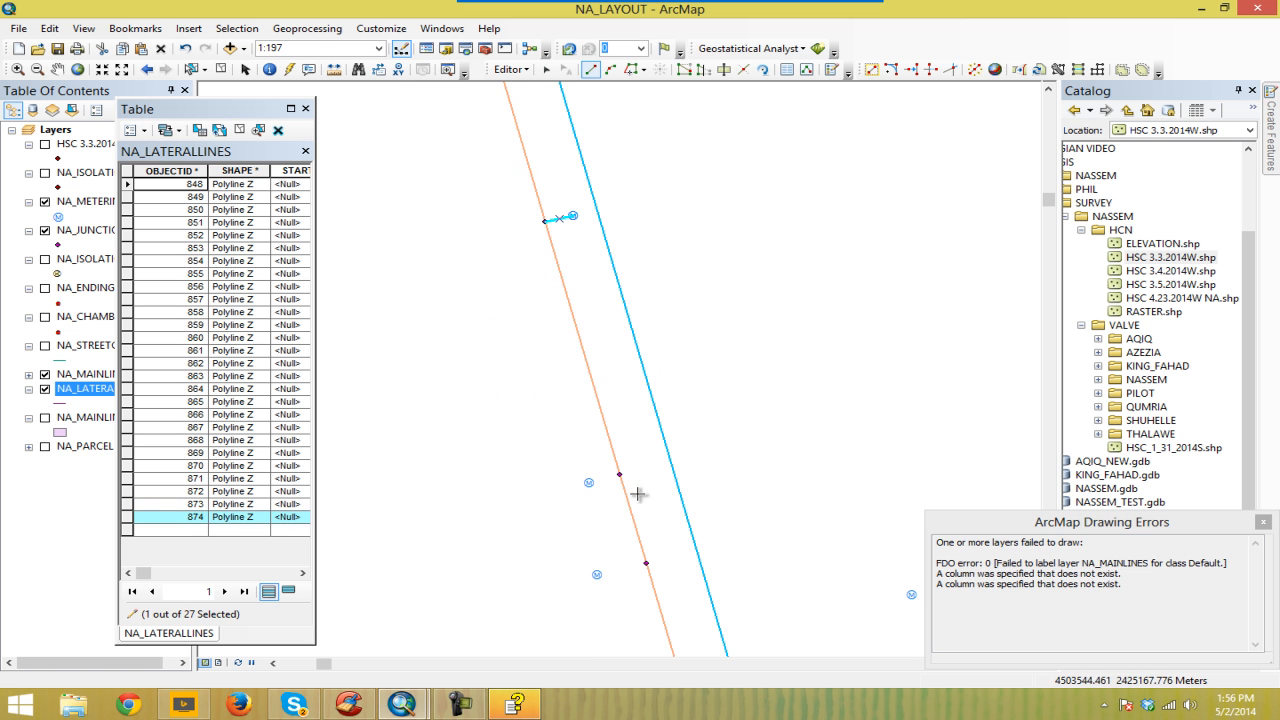
Step: Draw lateral lines from the two meters west of the orange mainline to their nearest junction points
{"action": "left_click", "coordinate": [588, 489]}
{"action": "double_click", "coordinate": [620, 479]}
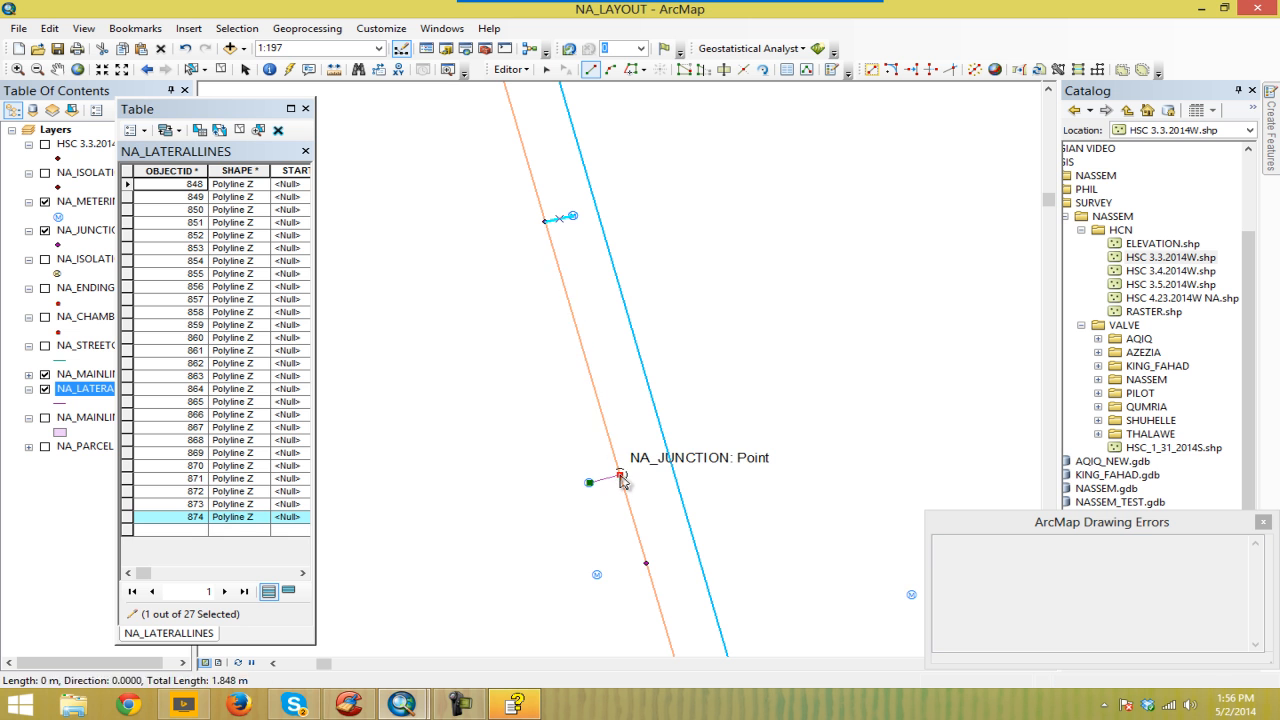
{"action": "left_click_drag", "start_coordinate": [663, 557], "coordinate": [640, 450]}
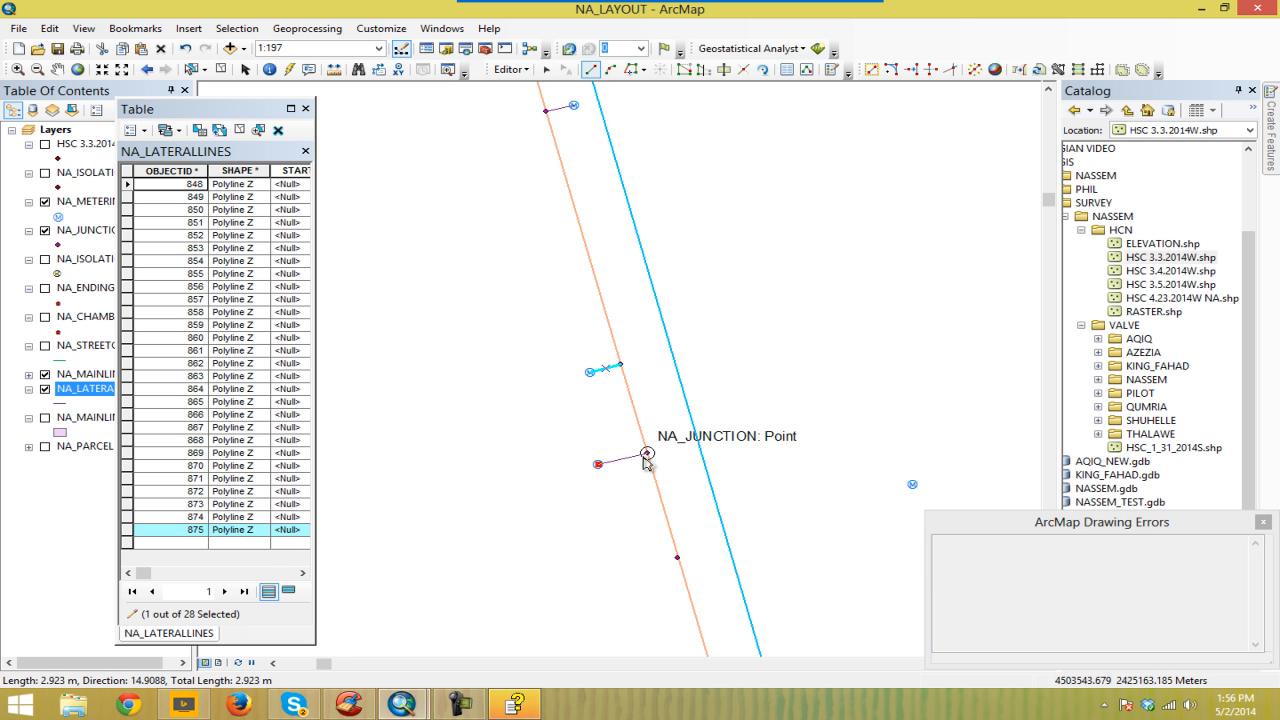
{"action": "double_click", "coordinate": [647, 452]}
{"action": "mouse_move", "coordinate": [657, 516]}
{"action": "left_mouse_down"}
{"action": "mouse_move", "coordinate": [661, 342]}
{"action": "mouse_move", "coordinate": [756, 317]}
{"action": "left_mouse_up"}
{"action": "scroll", "coordinate": [655, 262], "scroll_direction": "down", "scroll_amount": 4}
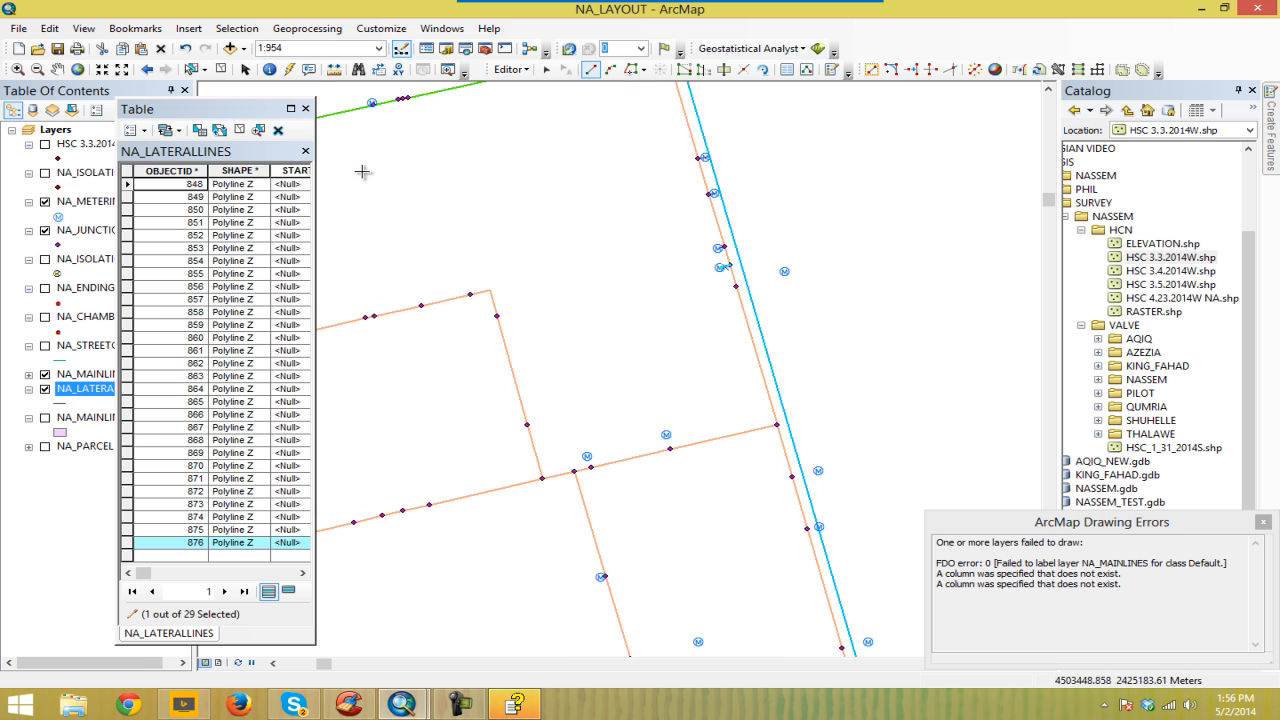
Step: Maximize the NA_LATERALLINES attribute table and move the START_PIPE_G_ELEVATION column directly after START_PIPE_ELEVATION
{"action": "left_click", "coordinate": [290, 109]}
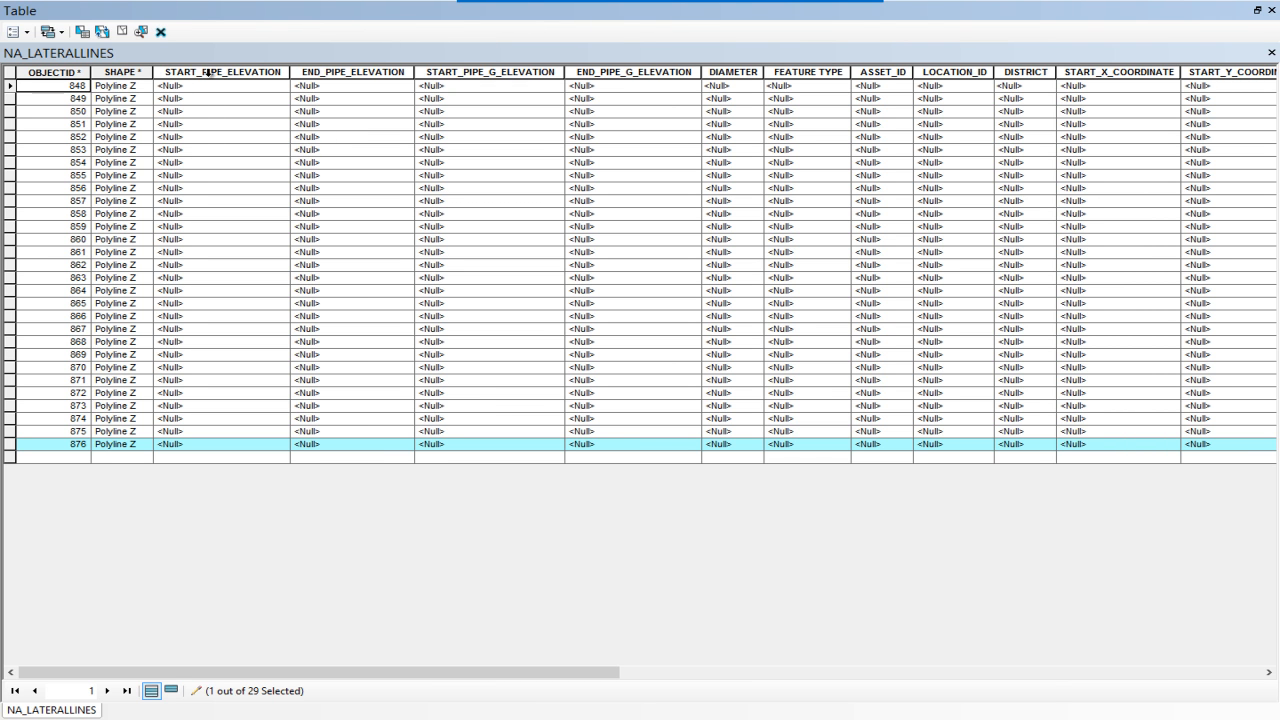
{"action": "left_click", "coordinate": [243, 73]}
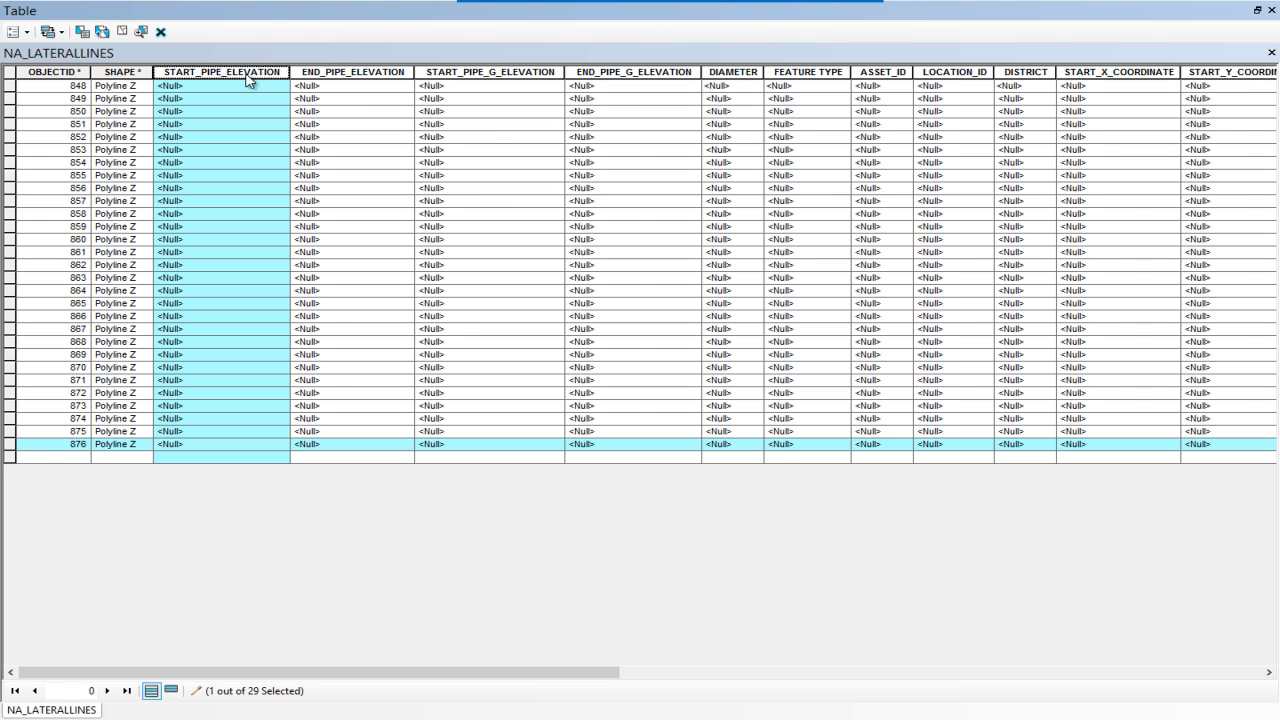
{"action": "left_click", "coordinate": [503, 73]}
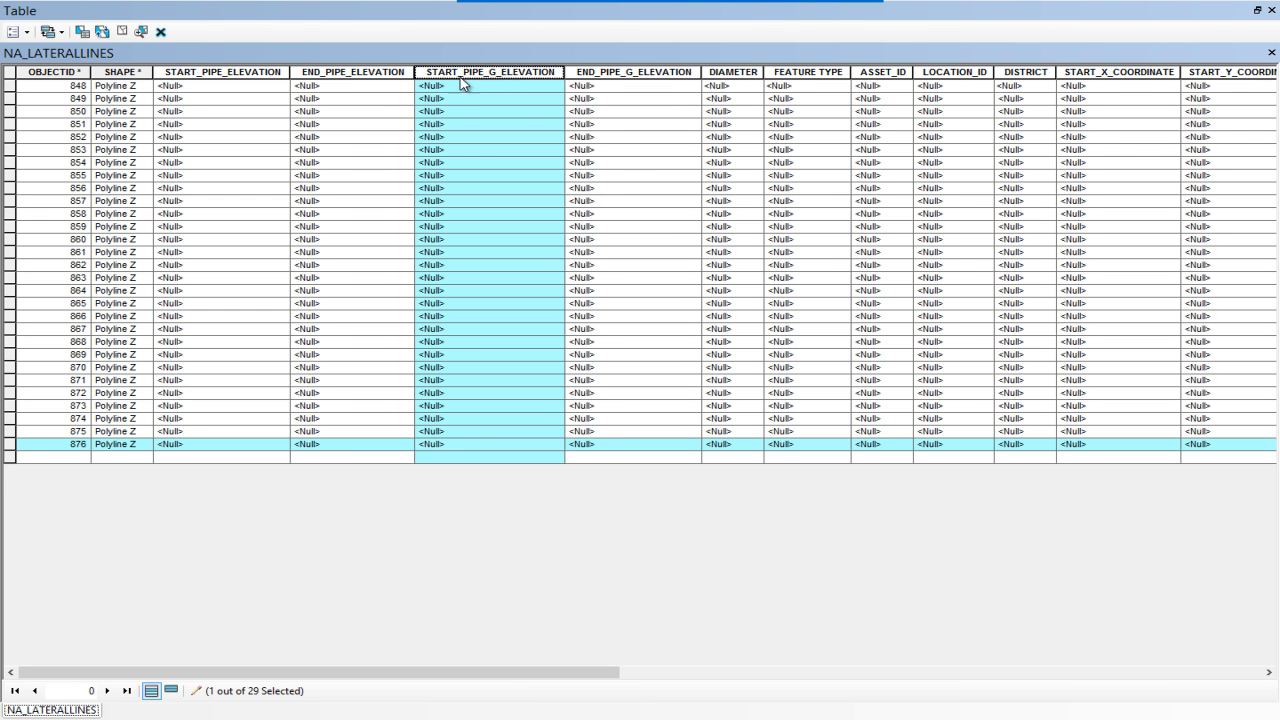
{"action": "left_click_drag", "start_coordinate": [450, 97], "coordinate": [310, 104]}
Step: Review the lateral line attribute fields from END_PIPE_ELEVATION through LOCATION_ID
{"action": "left_click", "coordinate": [526, 72]}
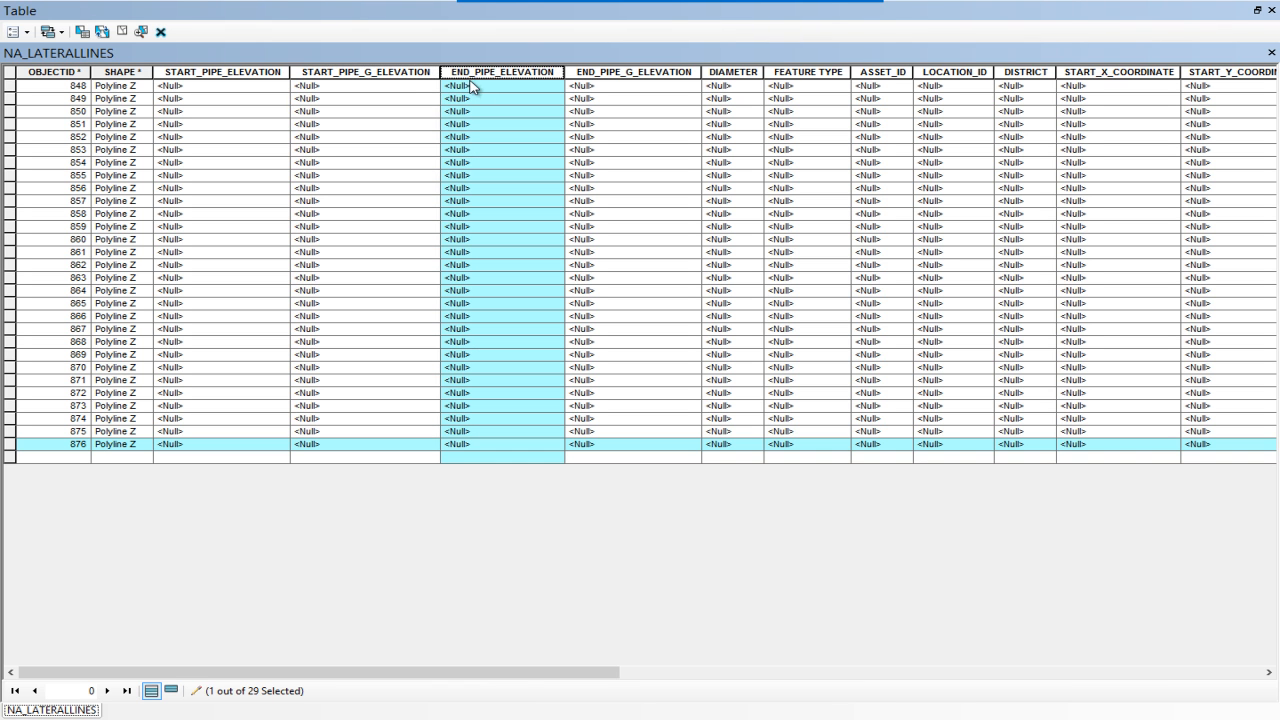
{"action": "left_click", "coordinate": [634, 75]}
{"action": "left_click", "coordinate": [733, 73]}
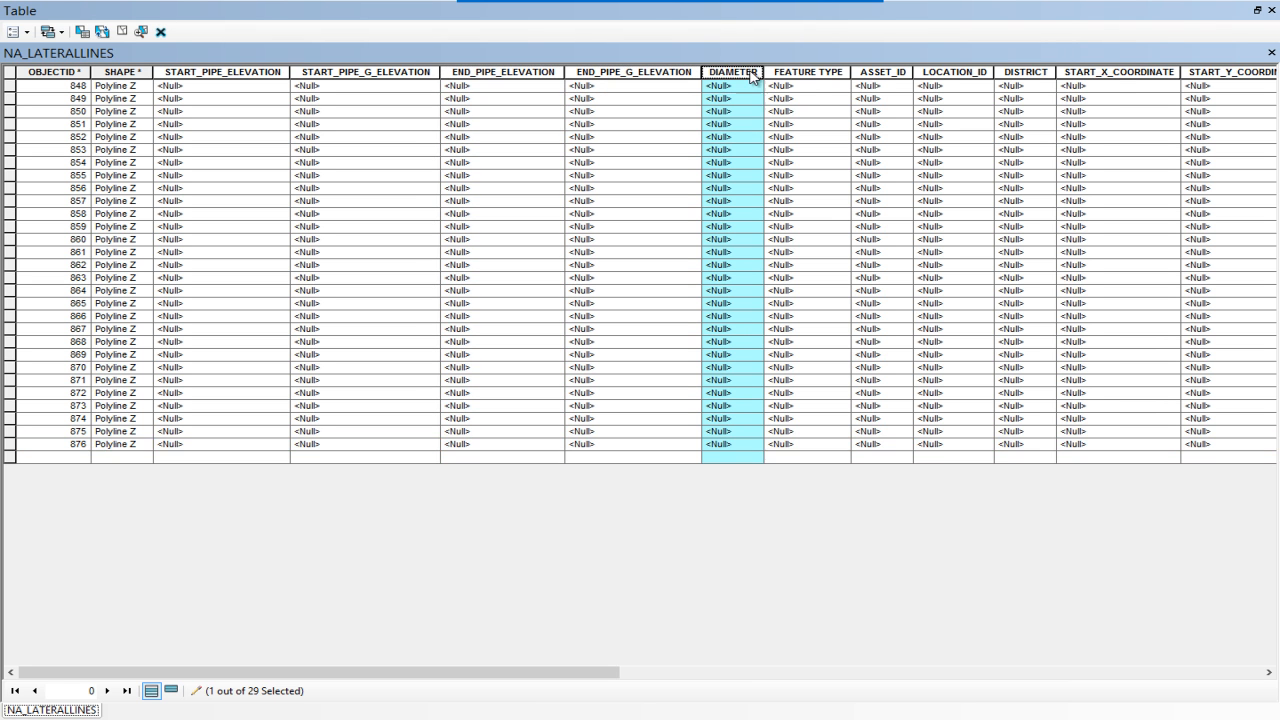
{"action": "left_click", "coordinate": [807, 73]}
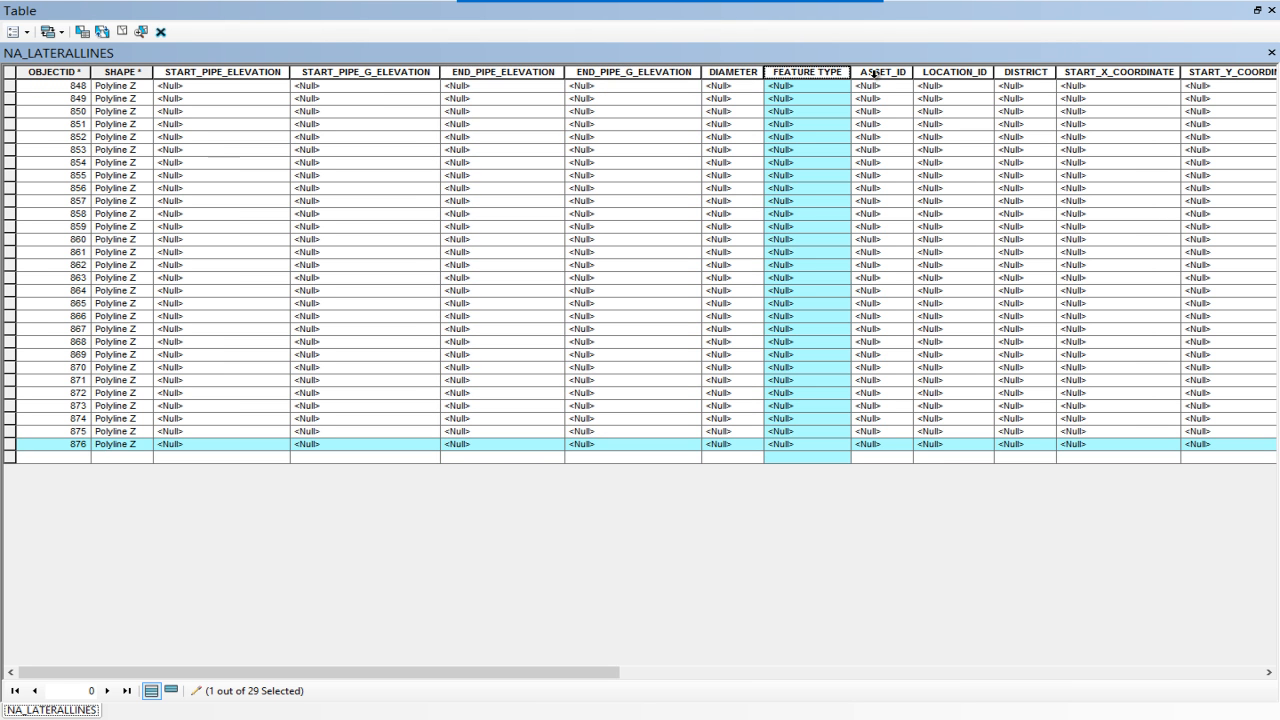
{"action": "left_click", "coordinate": [875, 74]}
{"action": "left_click", "coordinate": [953, 76]}
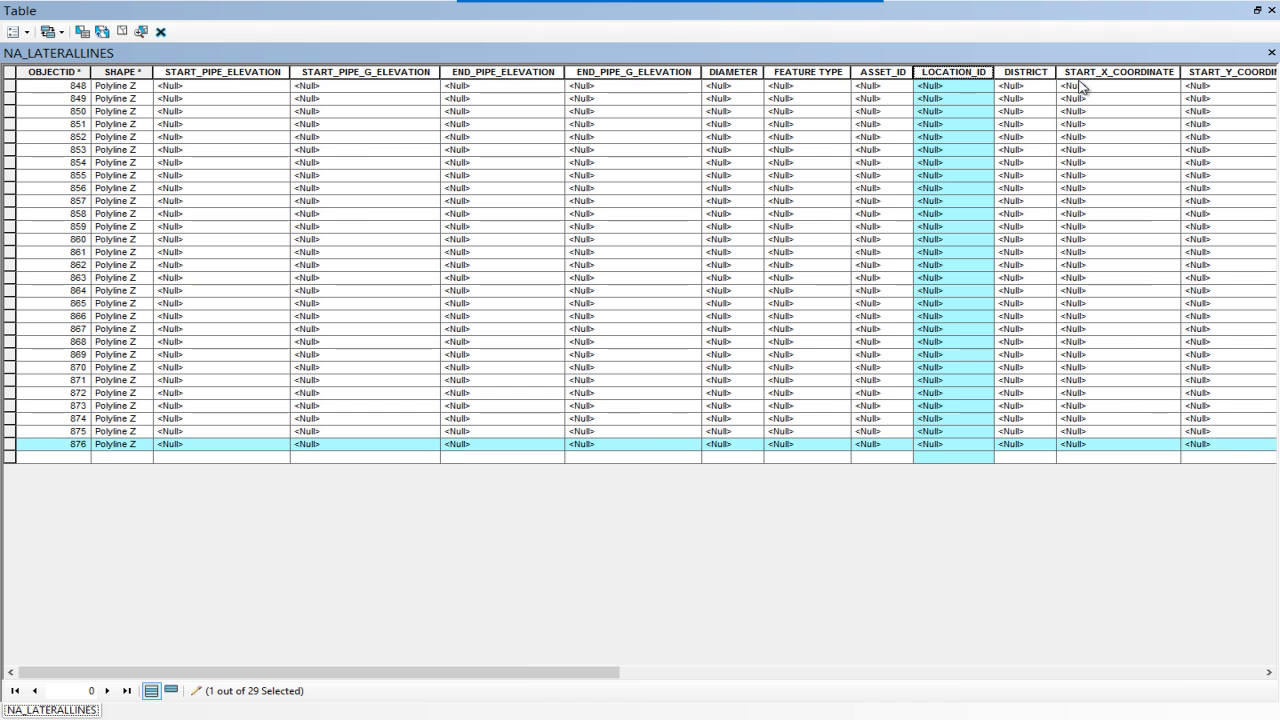
{"action": "mouse_move", "coordinate": [517, 670]}
{"action": "left_mouse_down"}
{"action": "mouse_move", "coordinate": [669, 690]}
{"action": "mouse_move", "coordinate": [1129, 689]}
{"action": "mouse_move", "coordinate": [512, 682]}
{"action": "left_mouse_up"}
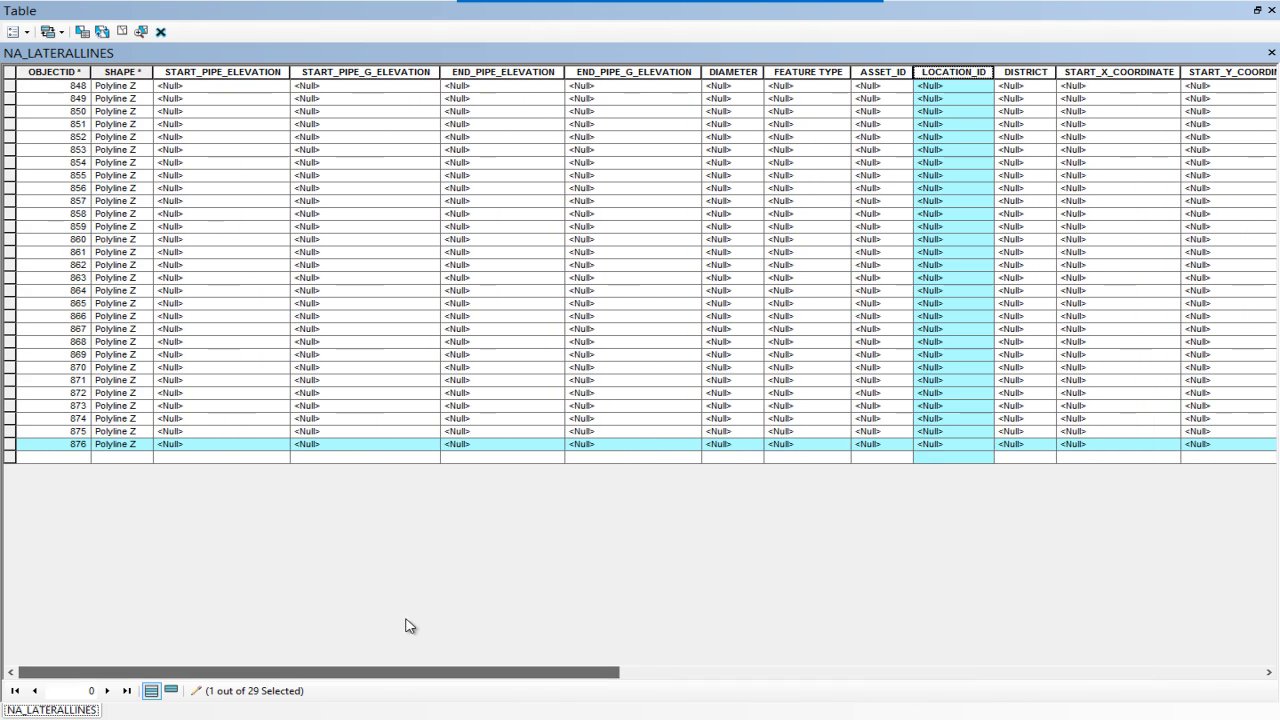
Step: Calculate START_PIPE_ELEVATION for the selected record only, using Z Coordinate of Line Start
{"action": "left_click", "coordinate": [252, 79]}
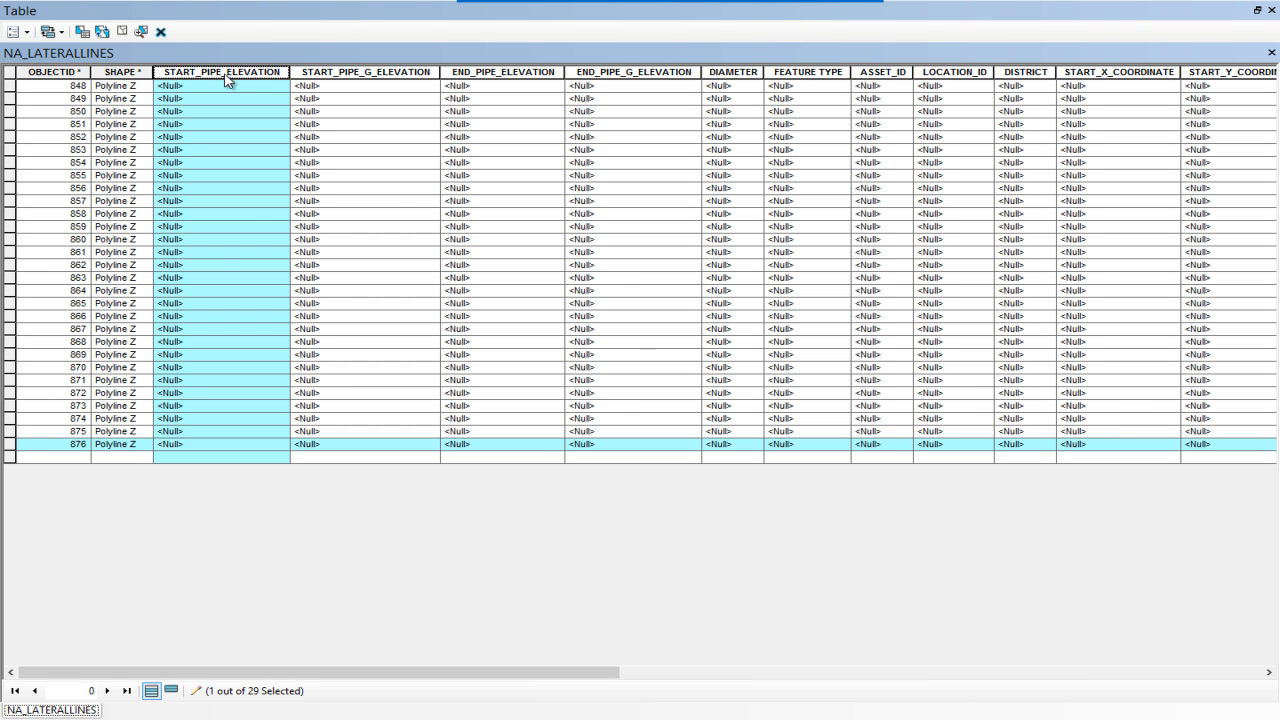
{"action": "right_click", "coordinate": [228, 80]}
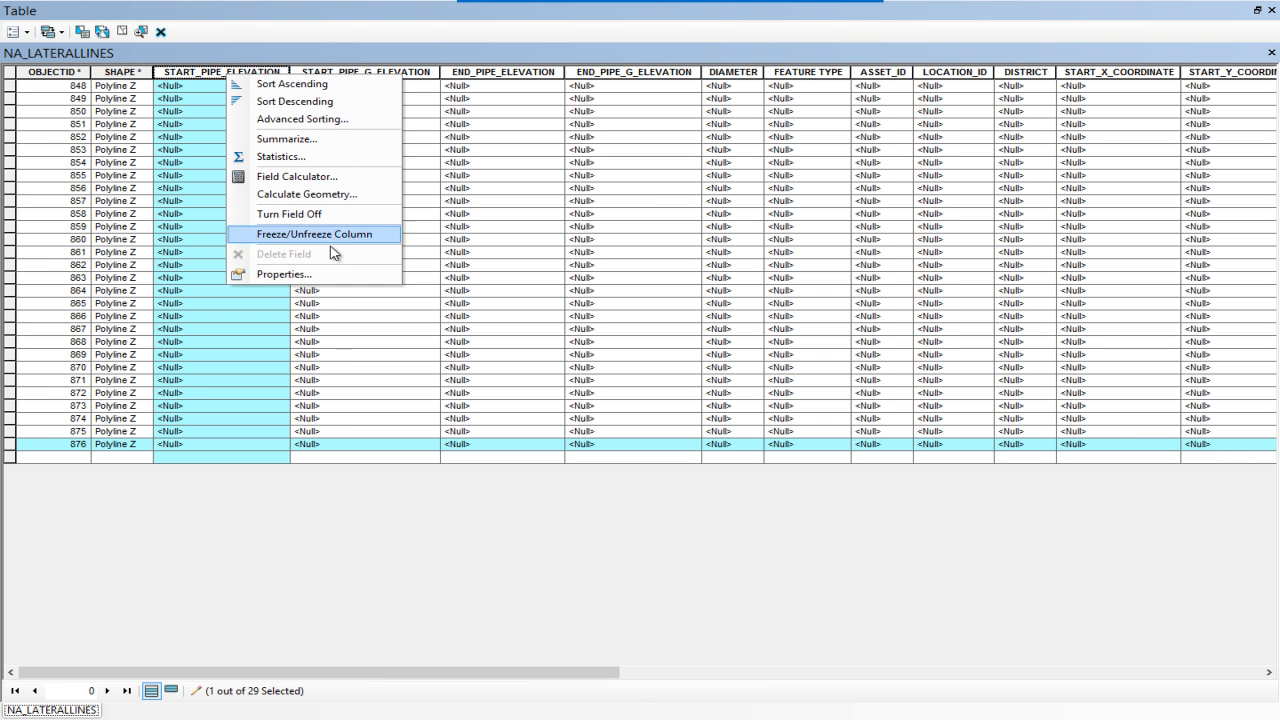
{"action": "left_click", "coordinate": [262, 196]}
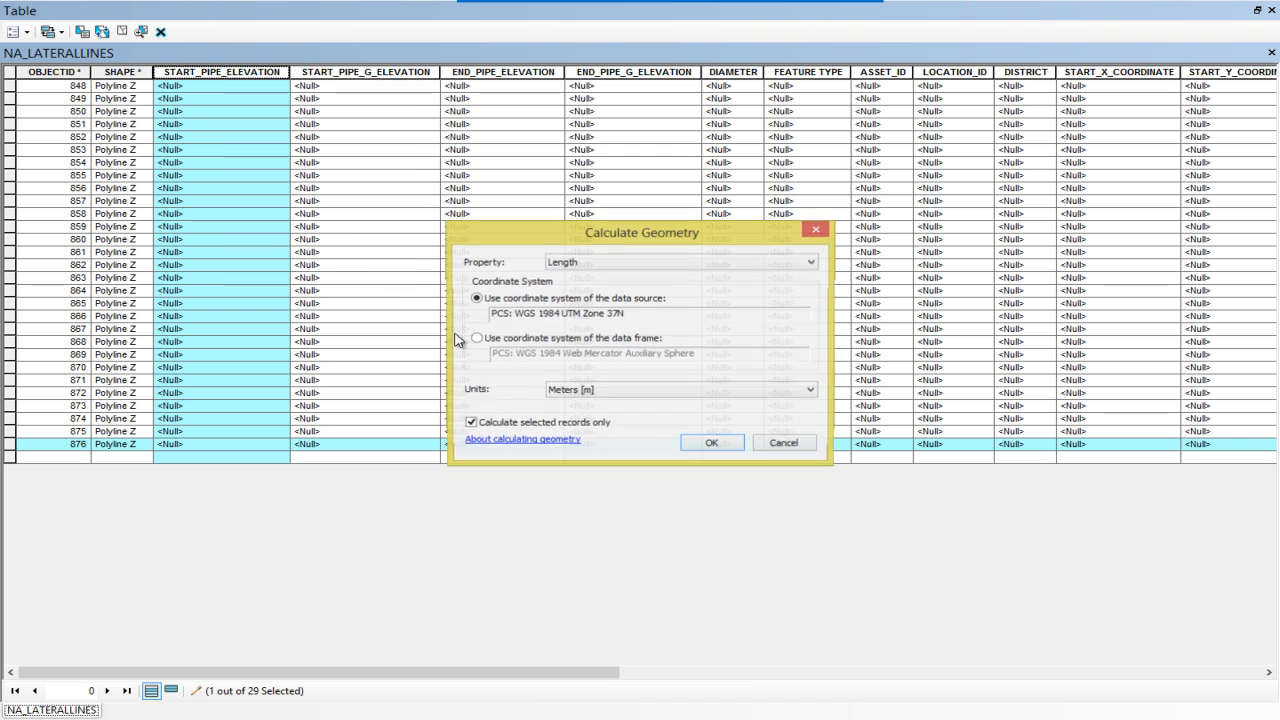
{"action": "left_click", "coordinate": [728, 263]}
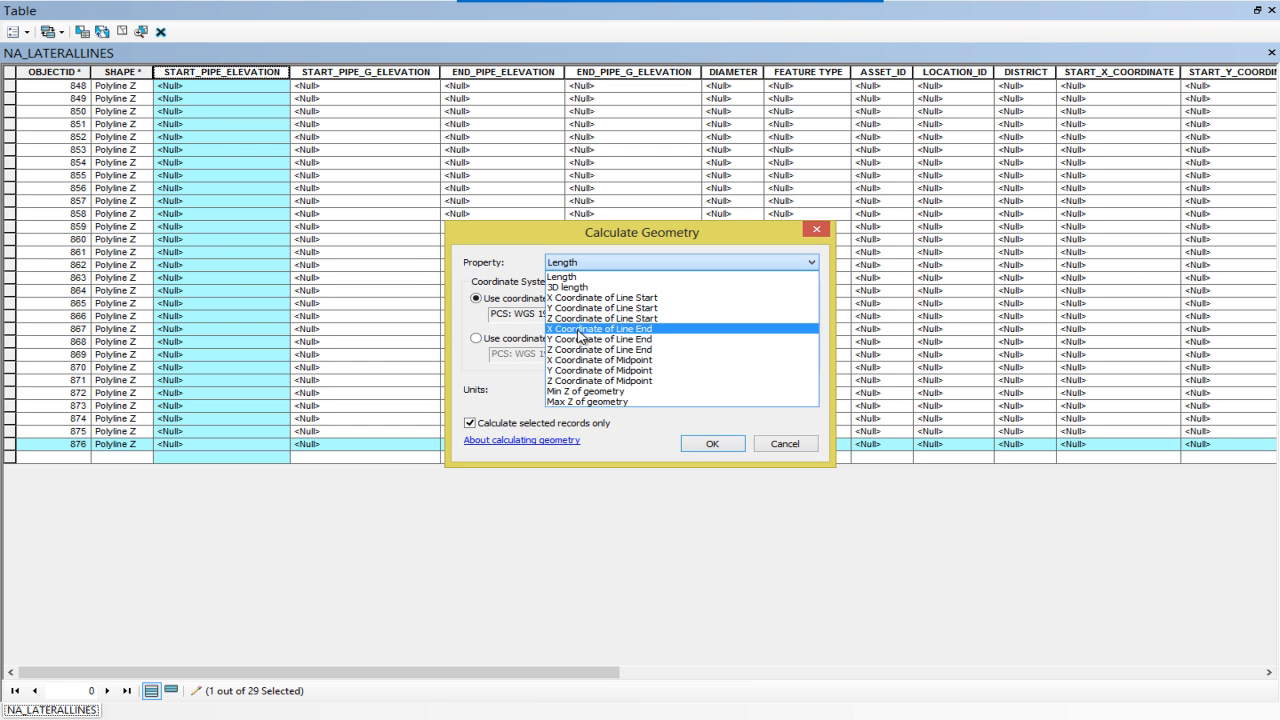
{"action": "left_click", "coordinate": [622, 318]}
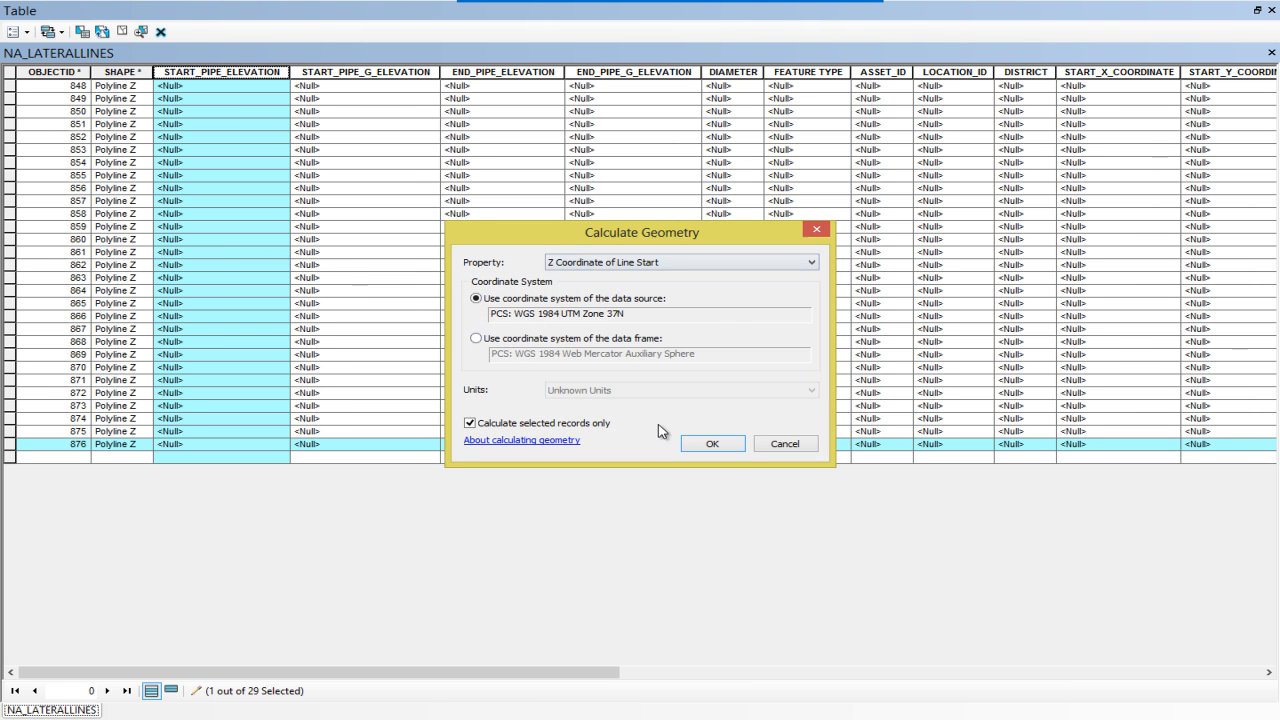
{"action": "left_click", "coordinate": [712, 443]}
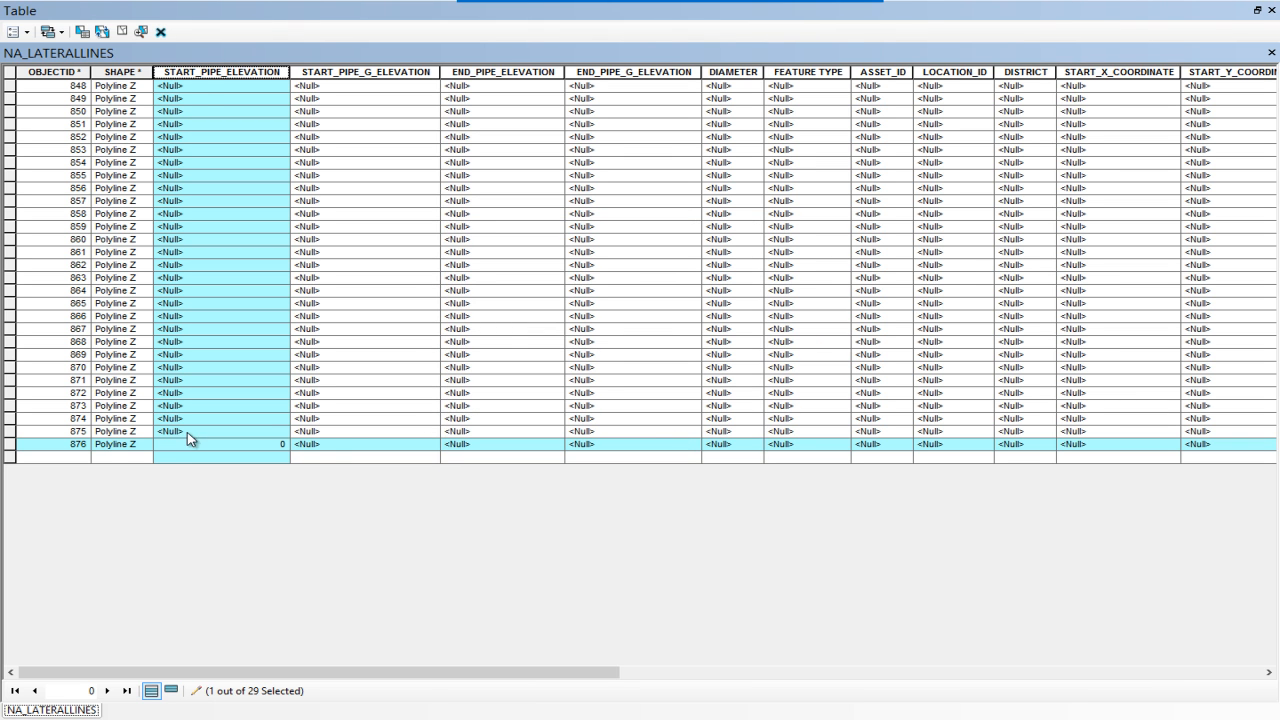
Step: Clear the record selection and calculate START_PIPE_ELEVATION for all laterals as Z Coordinate of Line Start
{"action": "left_click", "coordinate": [121, 33]}
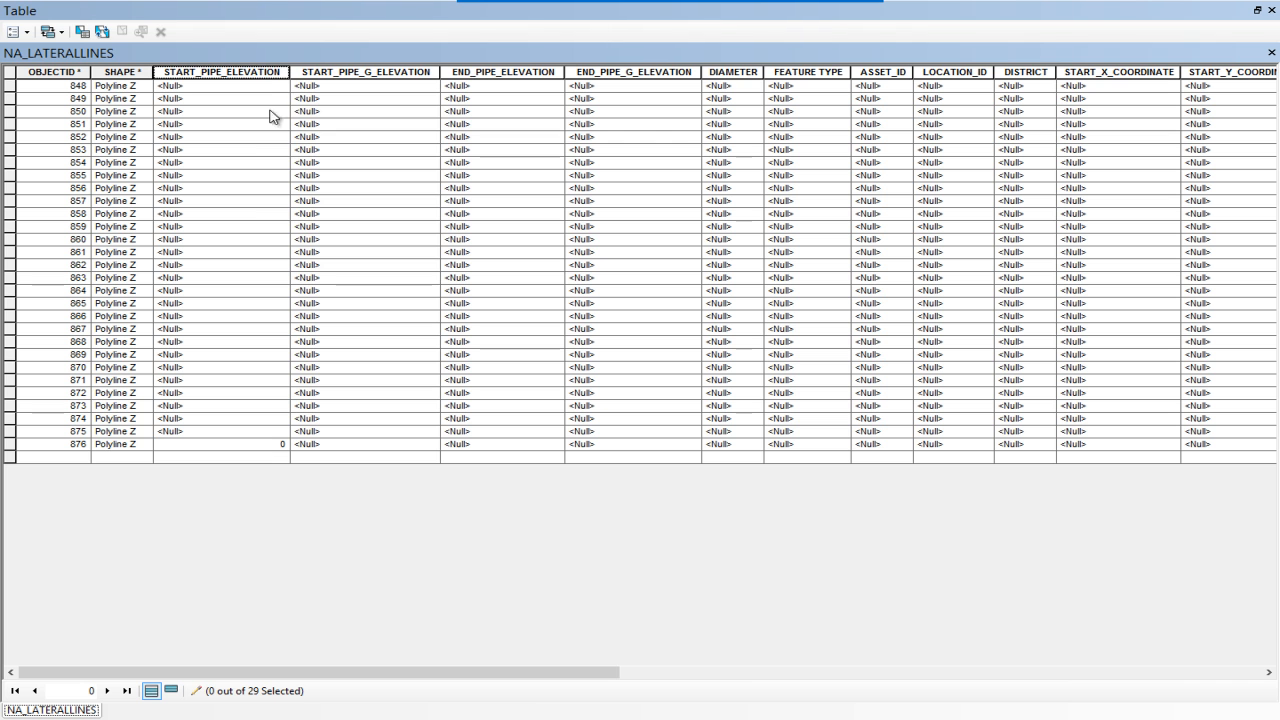
{"action": "right_click", "coordinate": [268, 79]}
{"action": "left_click", "coordinate": [260, 80]}
{"action": "right_click", "coordinate": [260, 82]}
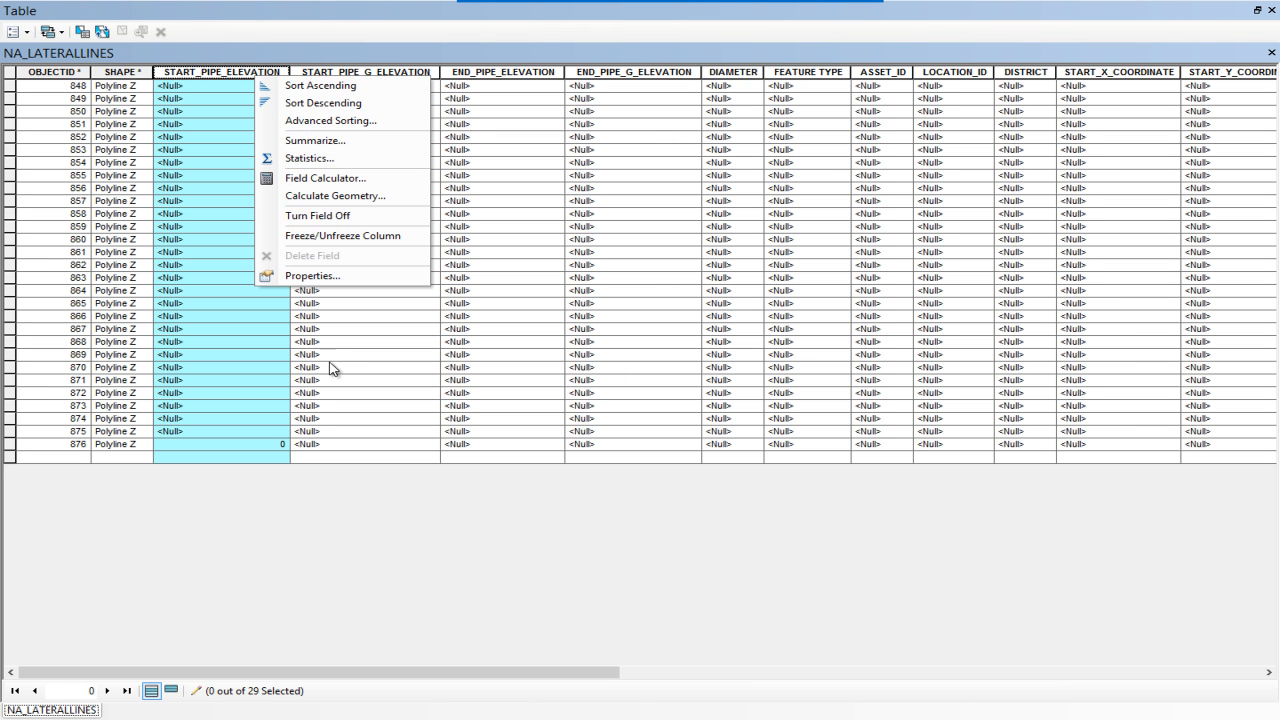
{"action": "left_click", "coordinate": [365, 196]}
{"action": "left_click", "coordinate": [704, 263]}
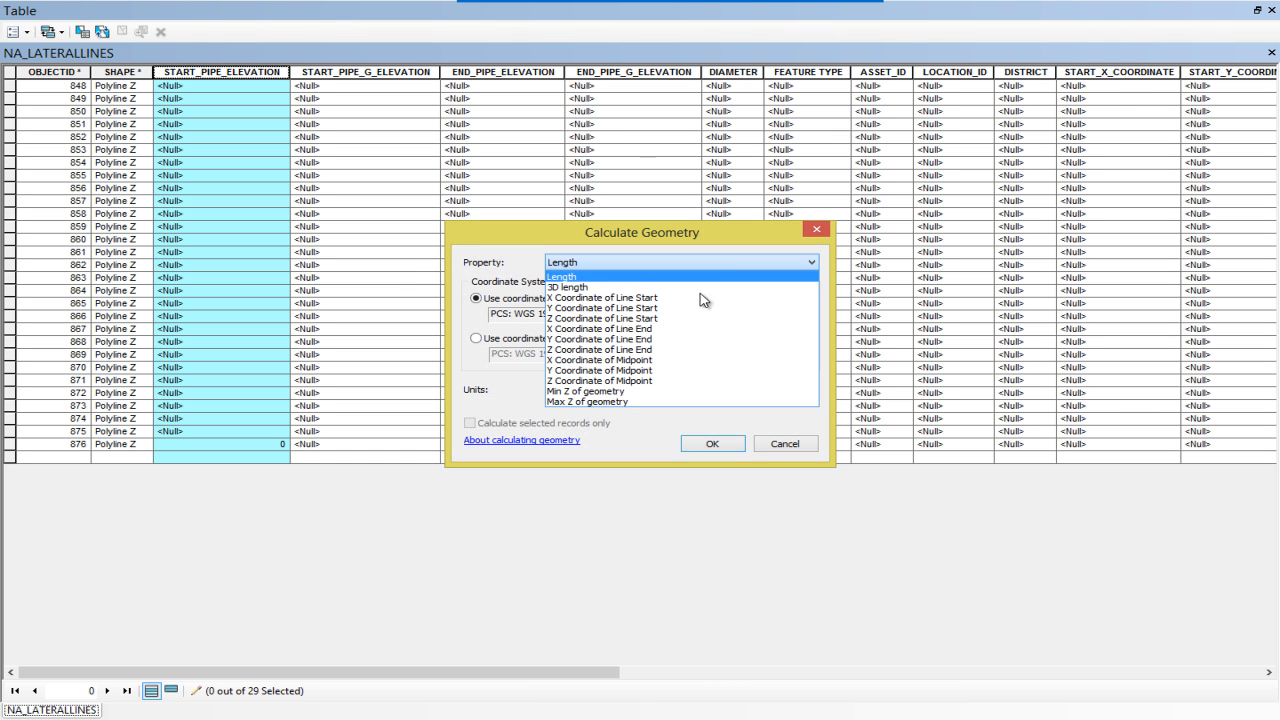
{"action": "left_click", "coordinate": [600, 319]}
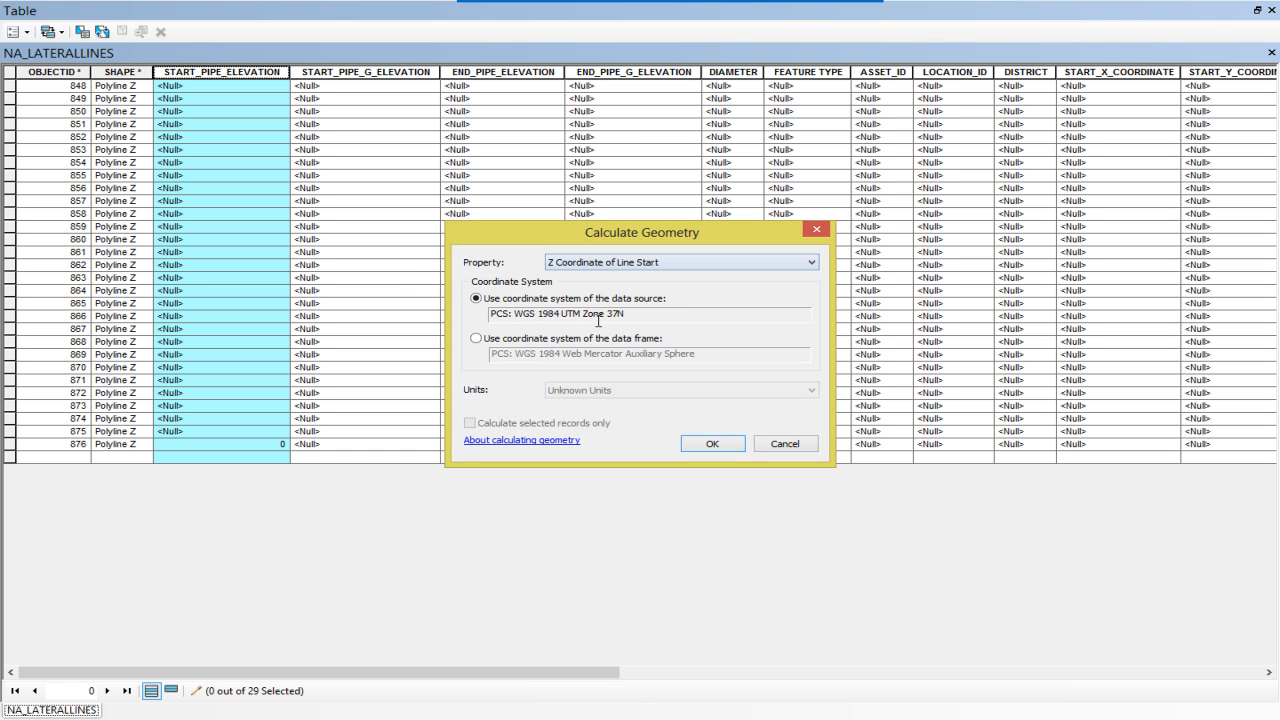
{"action": "left_click", "coordinate": [726, 443]}
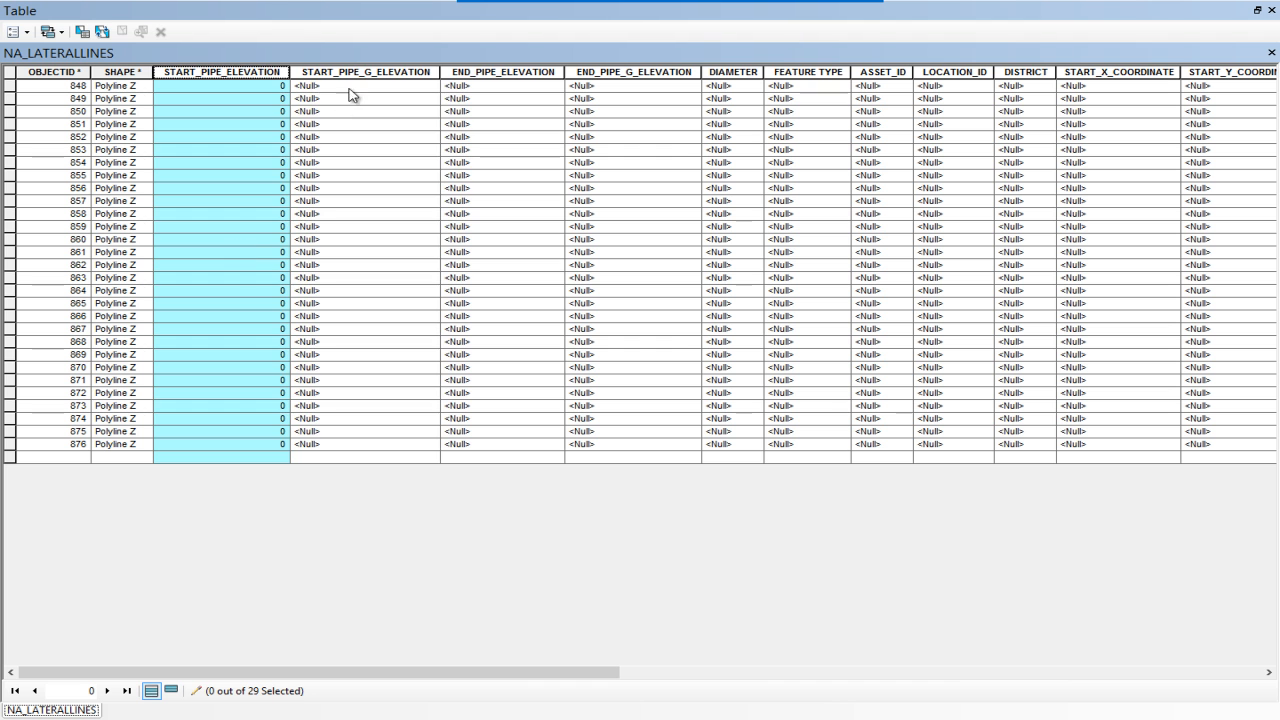
Step: Calculate the geometry of START_PIPE_G_ELEVATION for all laterals as Z Coordinate of Line Start
{"action": "left_click", "coordinate": [362, 75]}
{"action": "right_click", "coordinate": [362, 79]}
{"action": "left_click", "coordinate": [430, 191]}
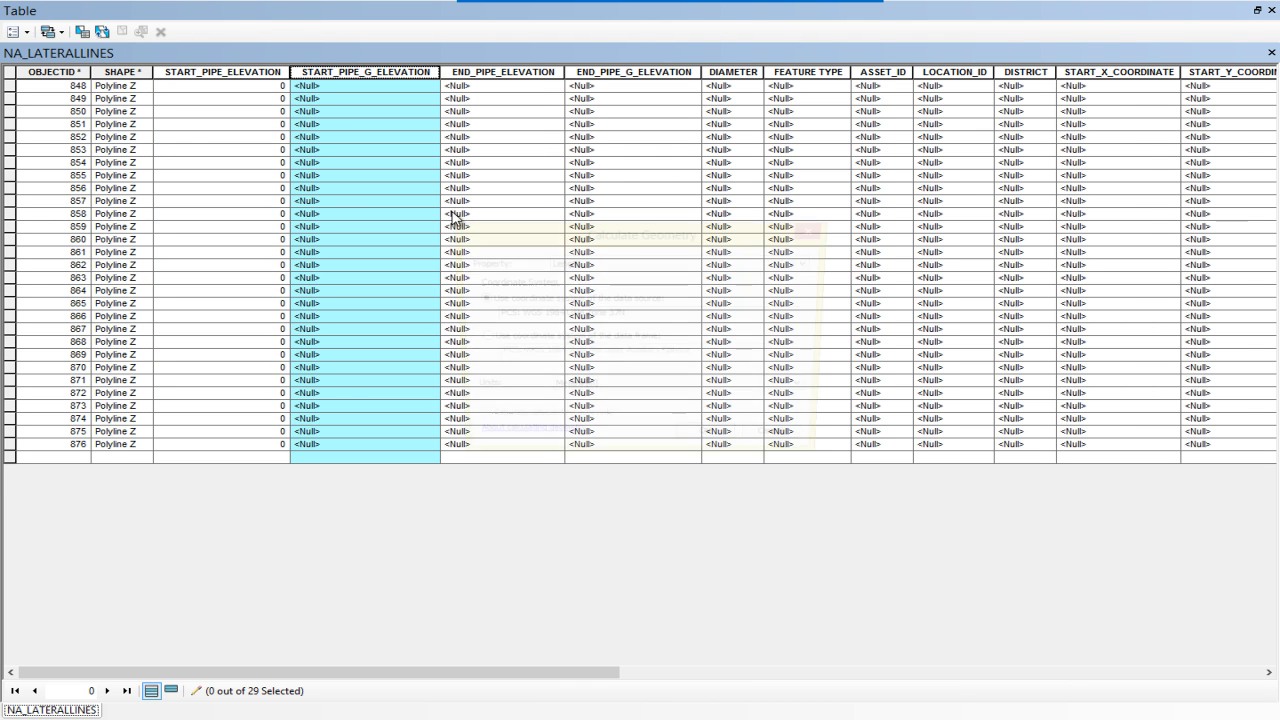
{"action": "left_click", "coordinate": [671, 264]}
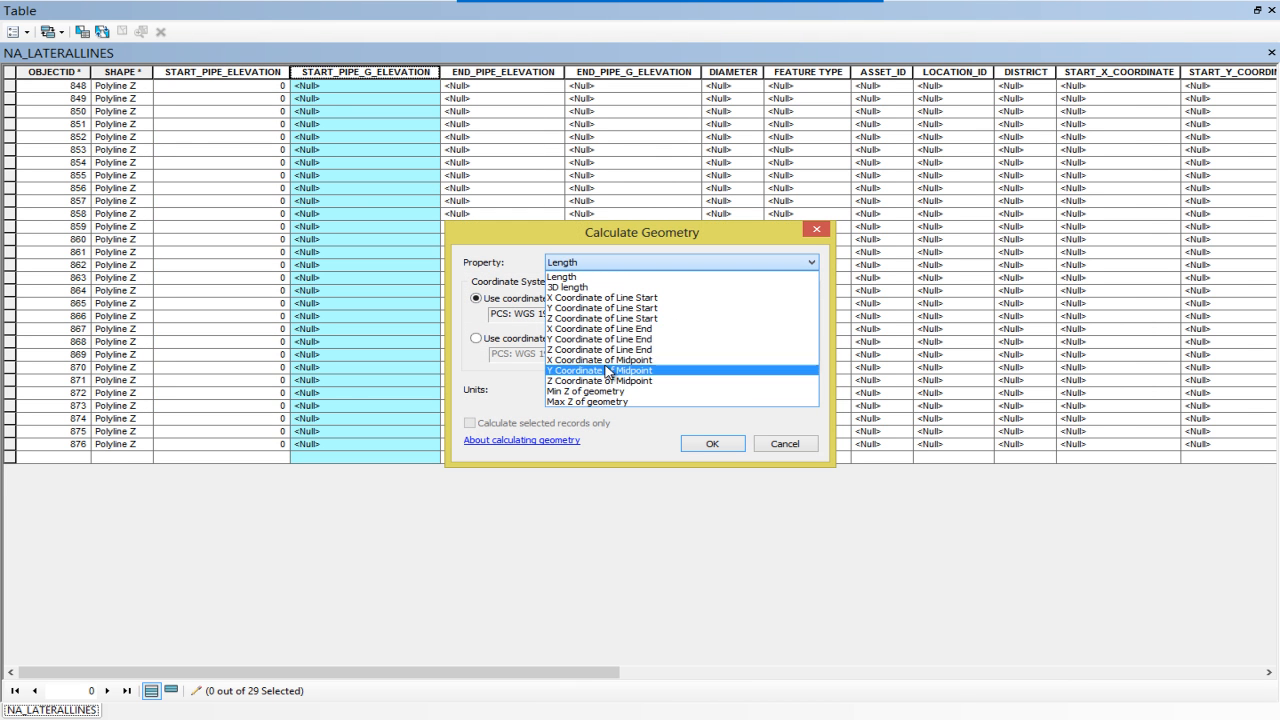
{"action": "left_click", "coordinate": [660, 319]}
{"action": "left_click", "coordinate": [711, 444]}
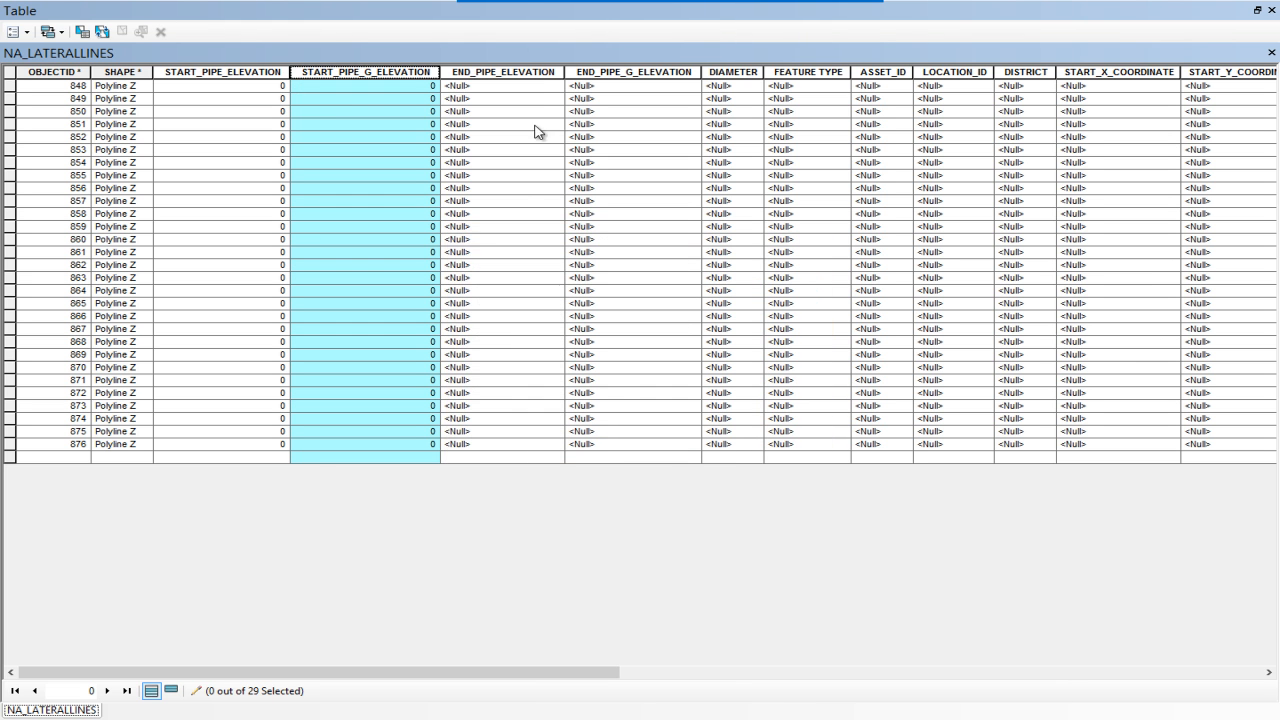
{"action": "right_click", "coordinate": [529, 73]}
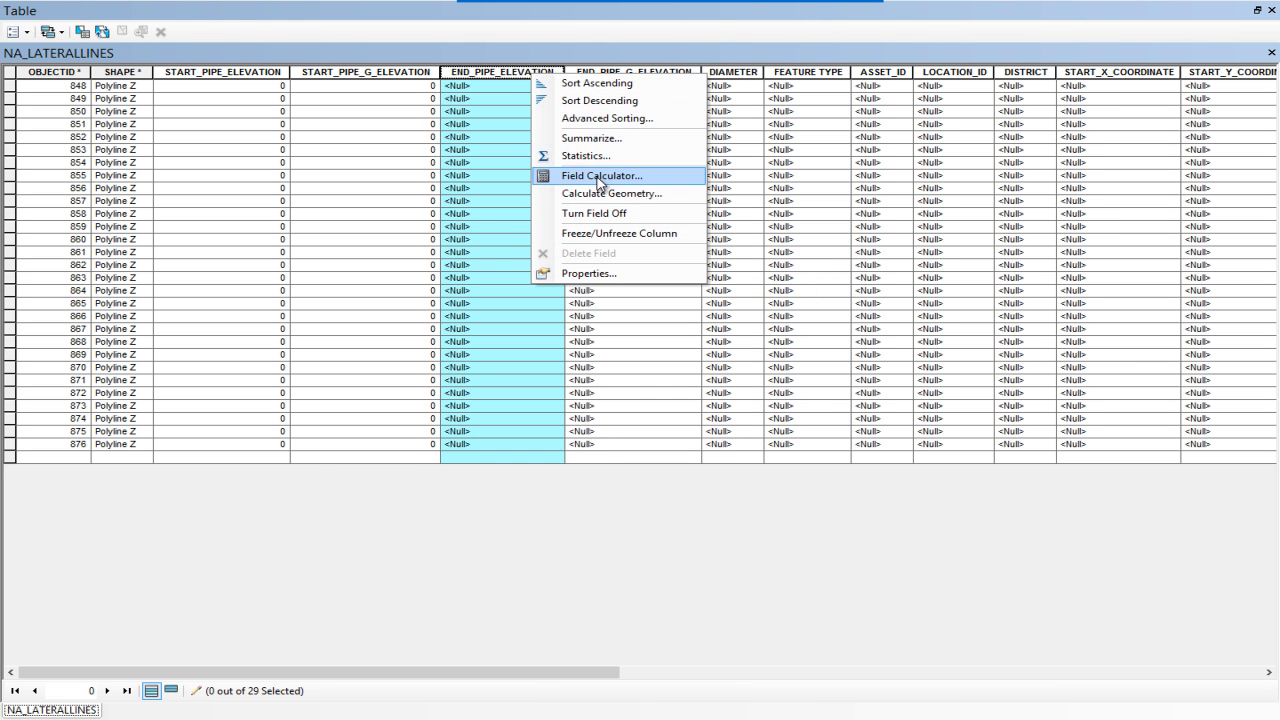
{"action": "left_click", "coordinate": [604, 178]}
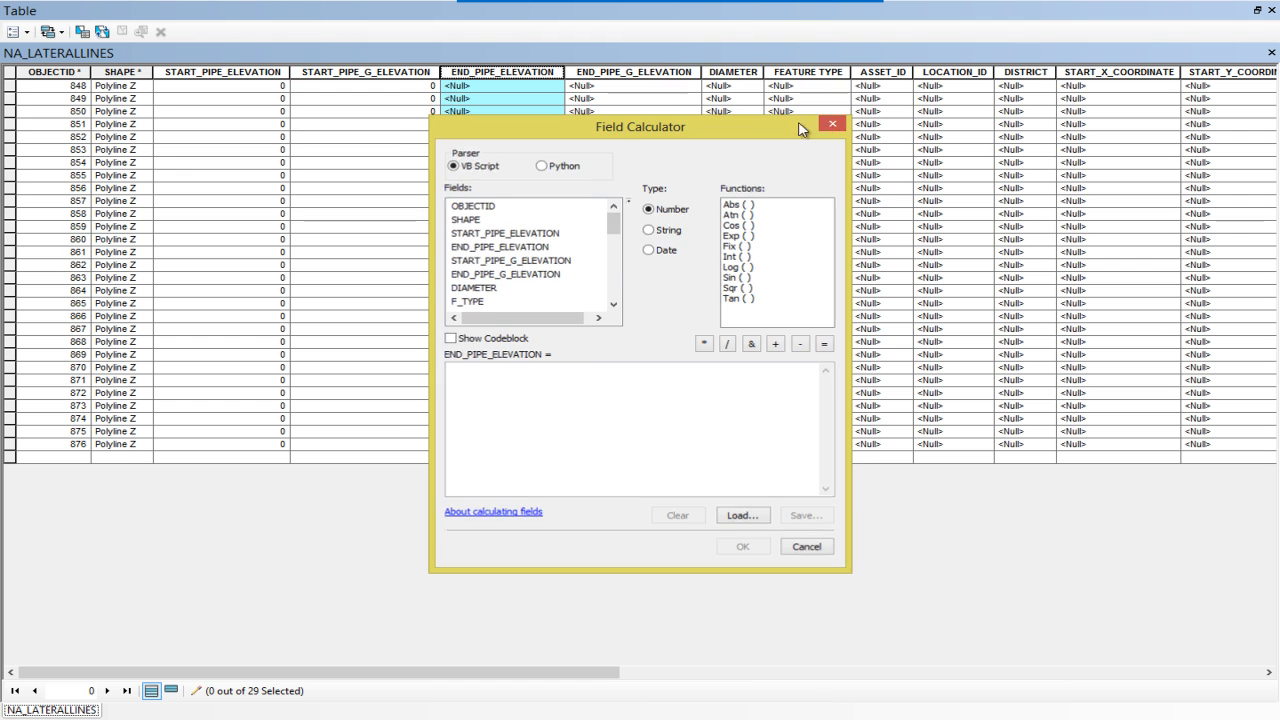
{"action": "left_click", "coordinate": [832, 123]}
Step: Calculate the geometry of END_PIPE_ELEVATION for all laterals as Z Coordinate of Line End
{"action": "right_click", "coordinate": [551, 74]}
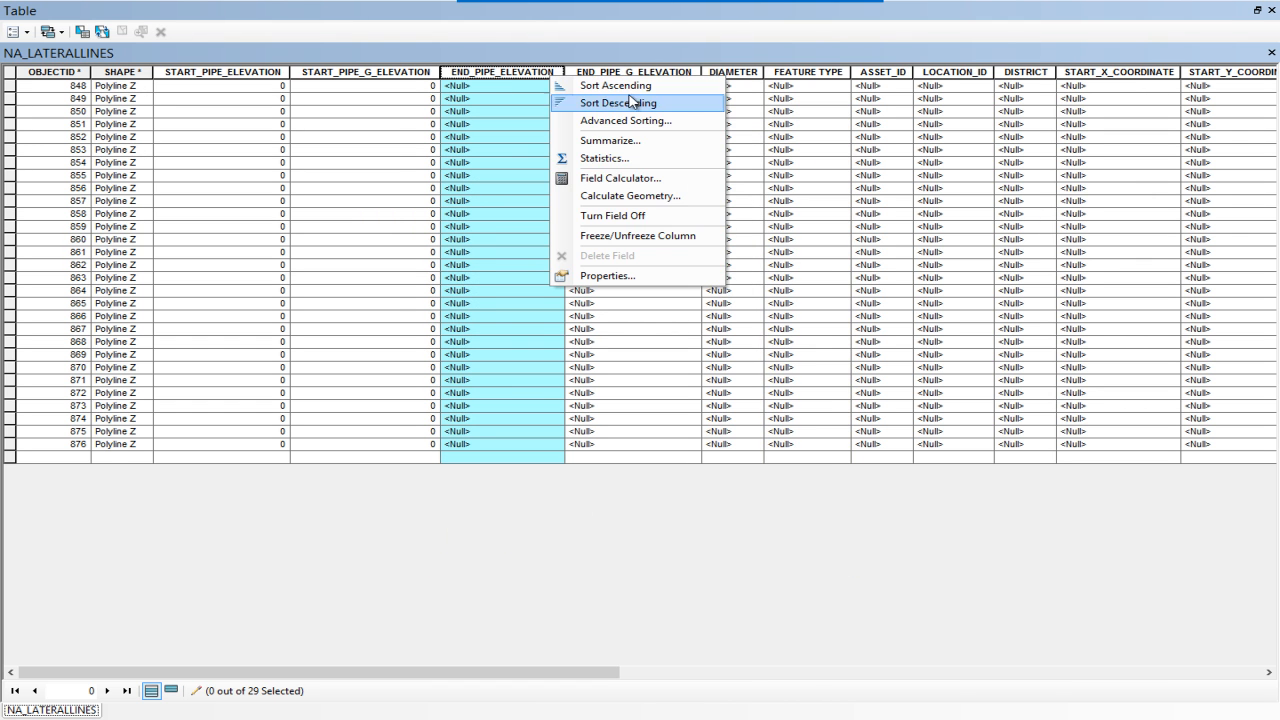
{"action": "left_click", "coordinate": [650, 198]}
{"action": "left_click", "coordinate": [752, 263]}
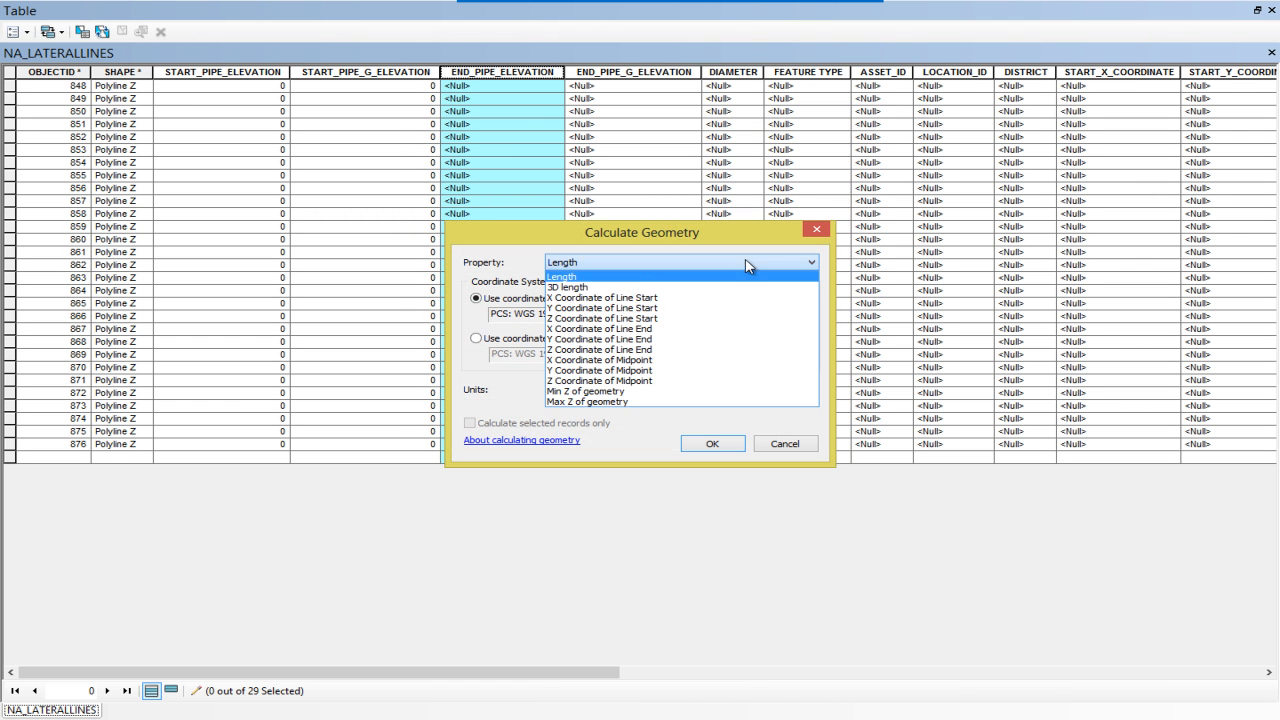
{"action": "left_click", "coordinate": [618, 350]}
{"action": "left_click", "coordinate": [707, 442]}
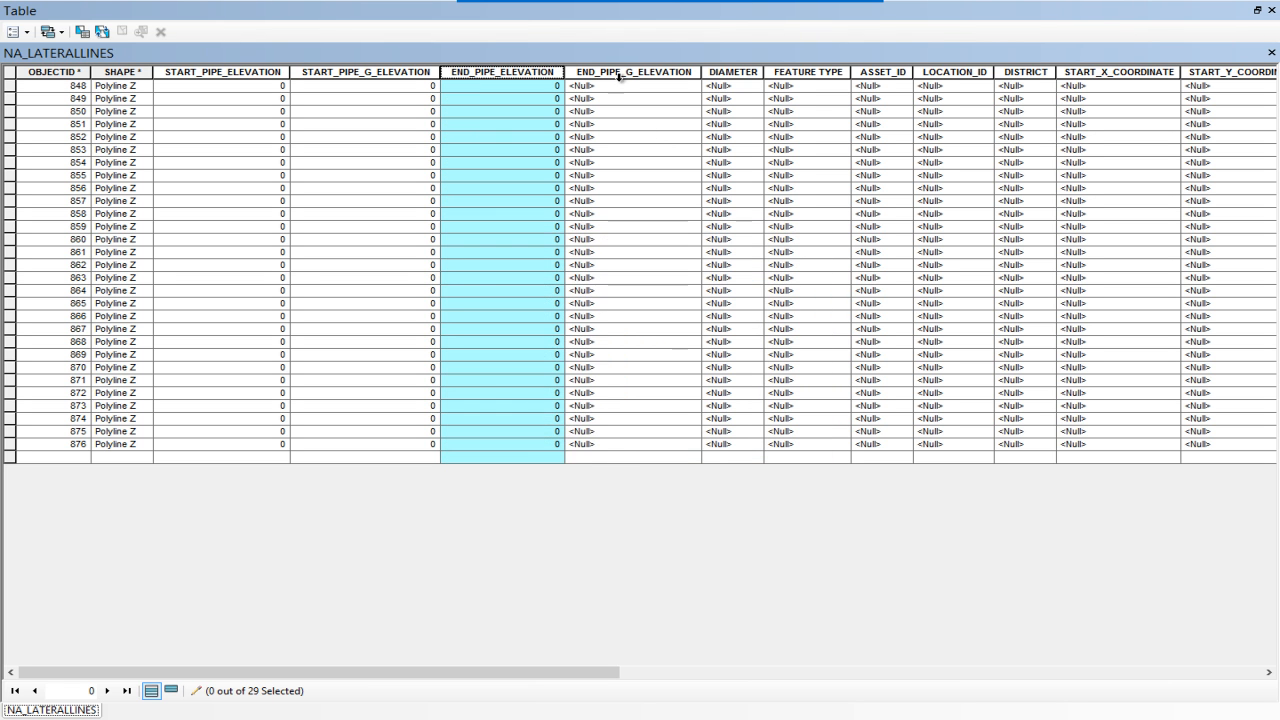
Step: Calculate the geometry of END_PIPE_G_ELEVATION for all laterals as Z Coordinate of Line End
{"action": "left_click", "coordinate": [625, 75]}
{"action": "right_click", "coordinate": [625, 76]}
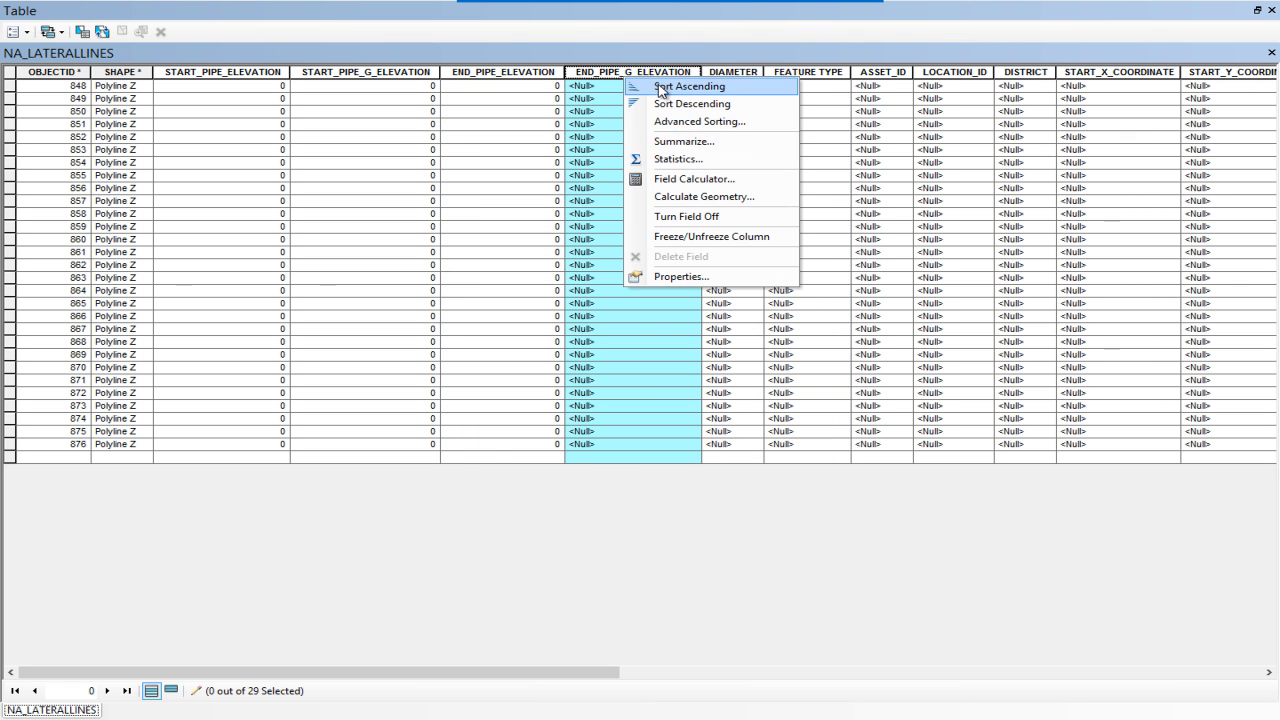
{"action": "left_click", "coordinate": [728, 198]}
{"action": "left_click", "coordinate": [706, 263]}
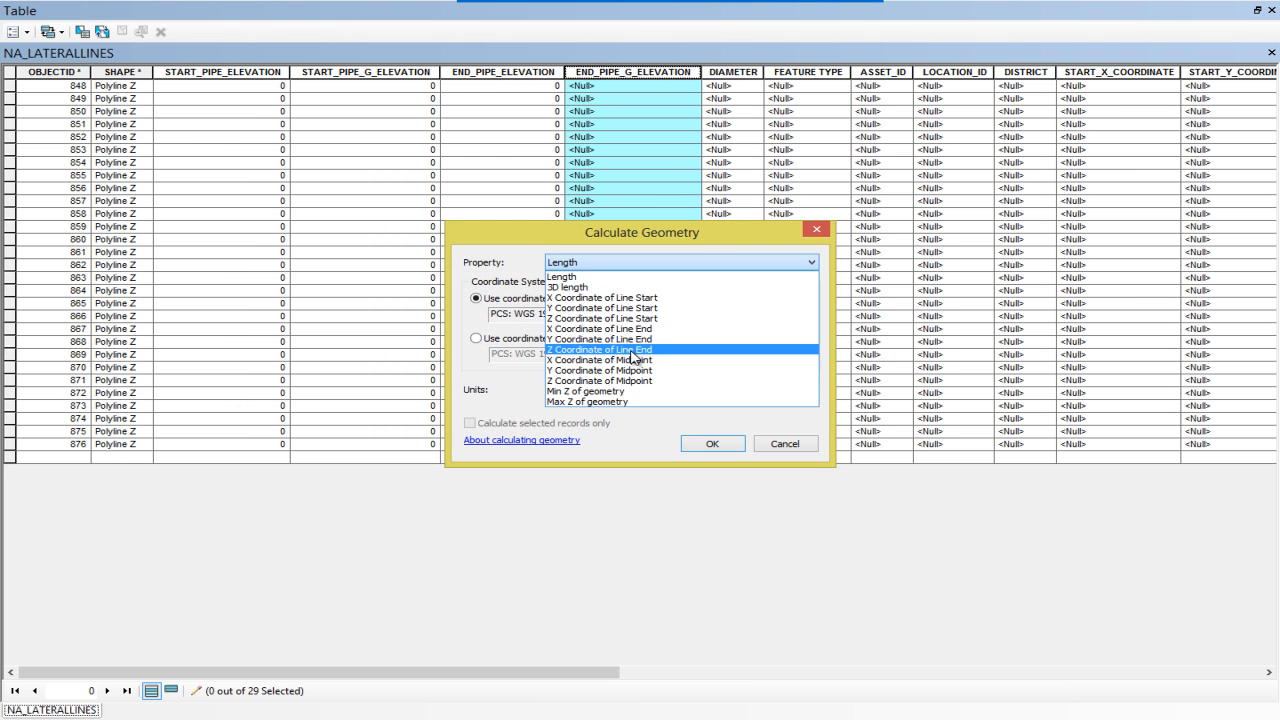
{"action": "left_click", "coordinate": [633, 350]}
{"action": "left_click", "coordinate": [712, 443]}
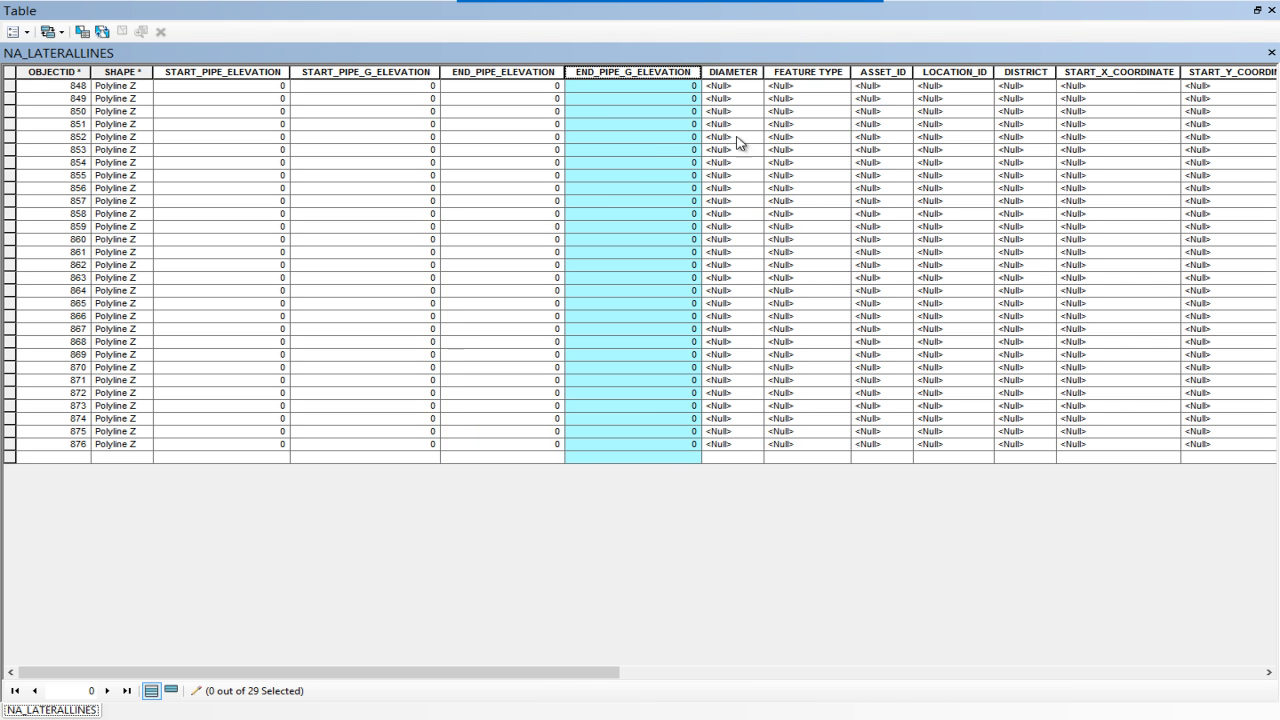
Step: Calculate the geometry of START_X_COORDINATE for all laterals as X Coordinate of Line Start, in meters
{"action": "left_click_drag", "start_coordinate": [551, 678], "coordinate": [711, 685]}
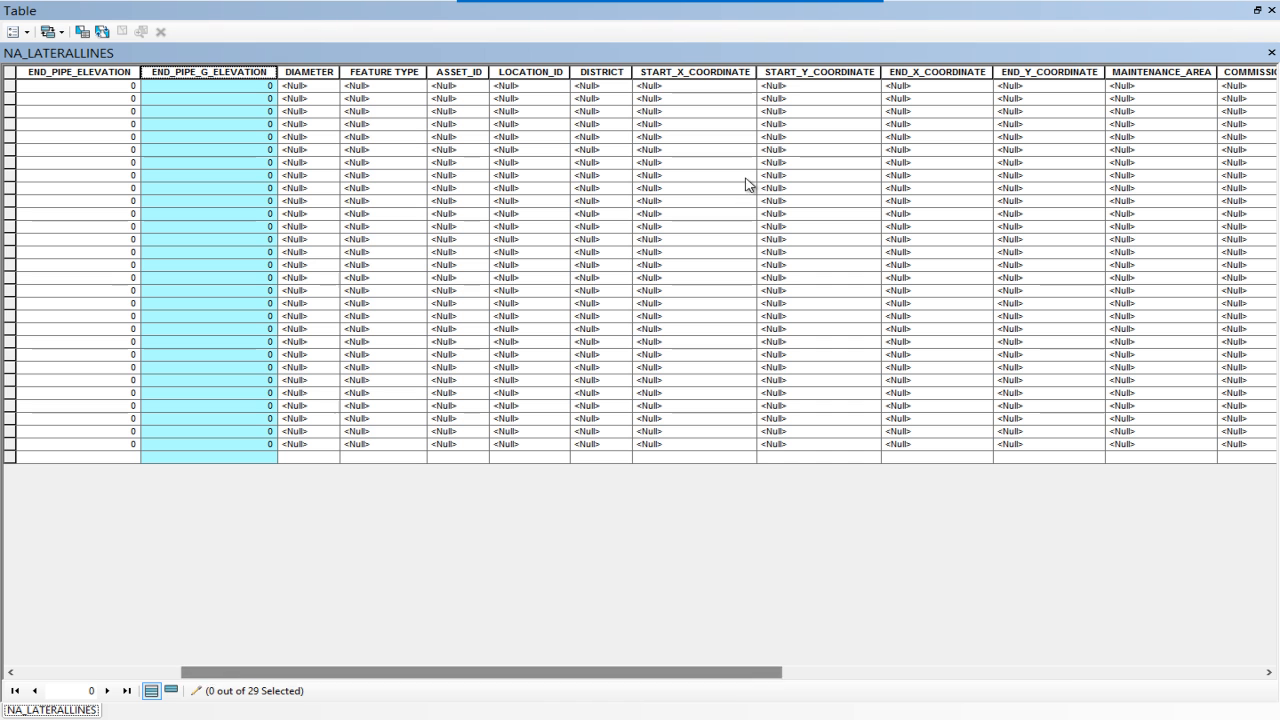
{"action": "left_click", "coordinate": [698, 72]}
{"action": "right_click", "coordinate": [700, 74]}
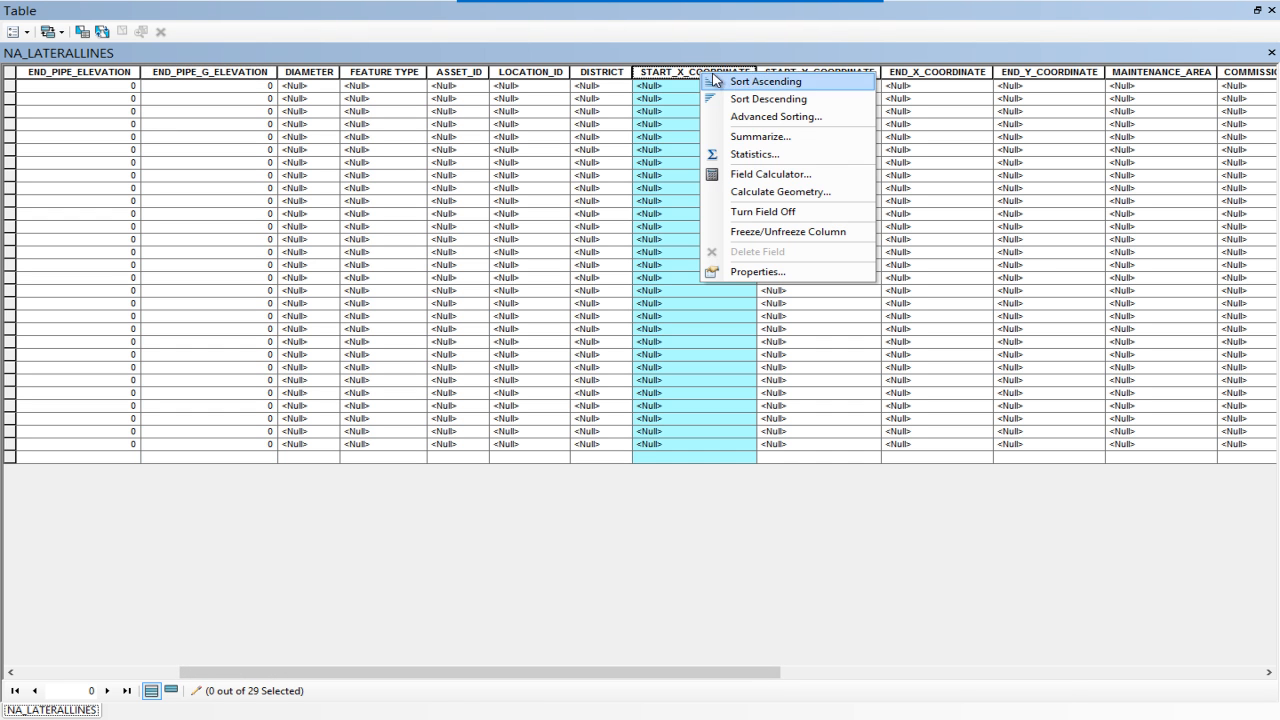
{"action": "left_click", "coordinate": [803, 175]}
{"action": "left_click", "coordinate": [830, 121]}
{"action": "right_click", "coordinate": [730, 76]}
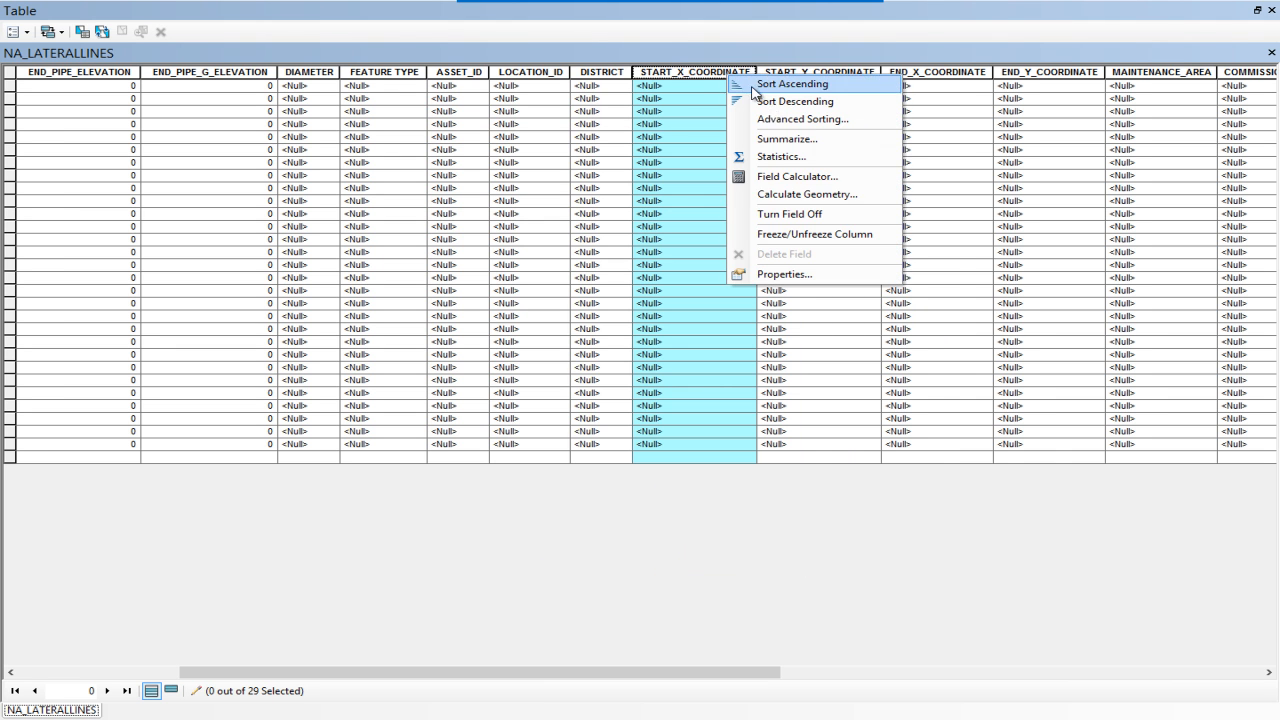
{"action": "left_click", "coordinate": [779, 195]}
{"action": "left_click", "coordinate": [733, 263]}
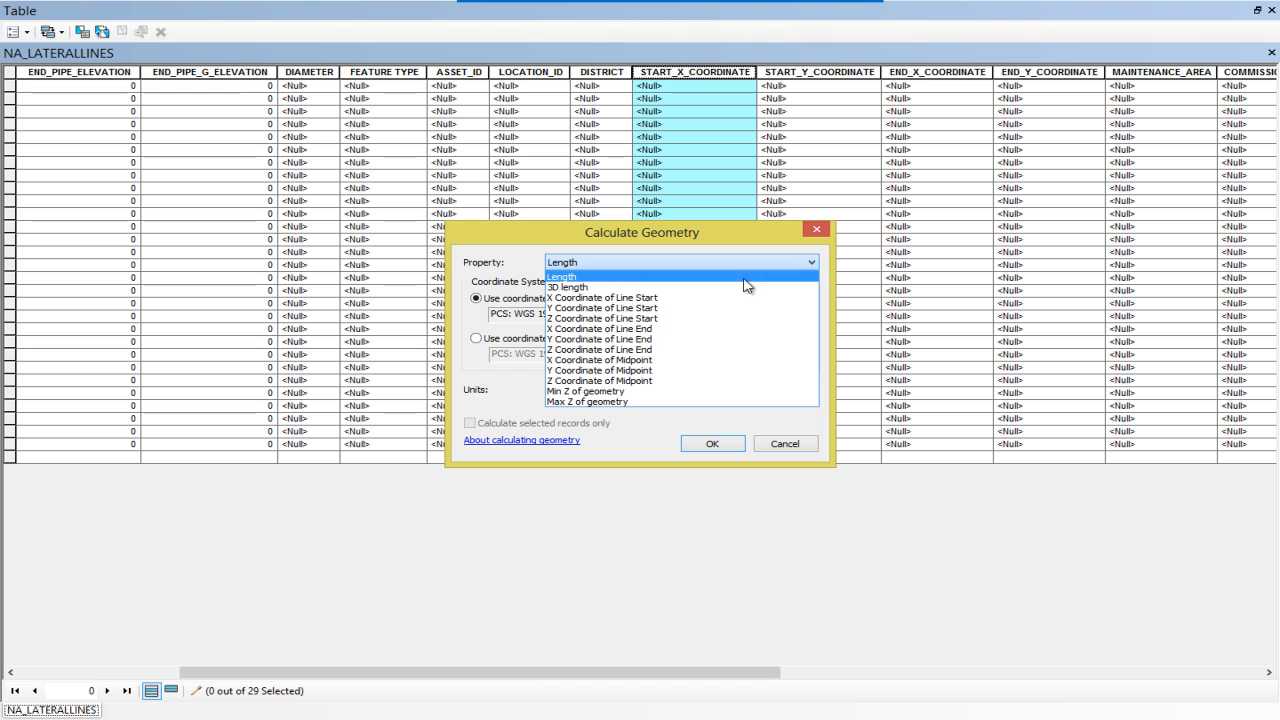
{"action": "left_click", "coordinate": [637, 298]}
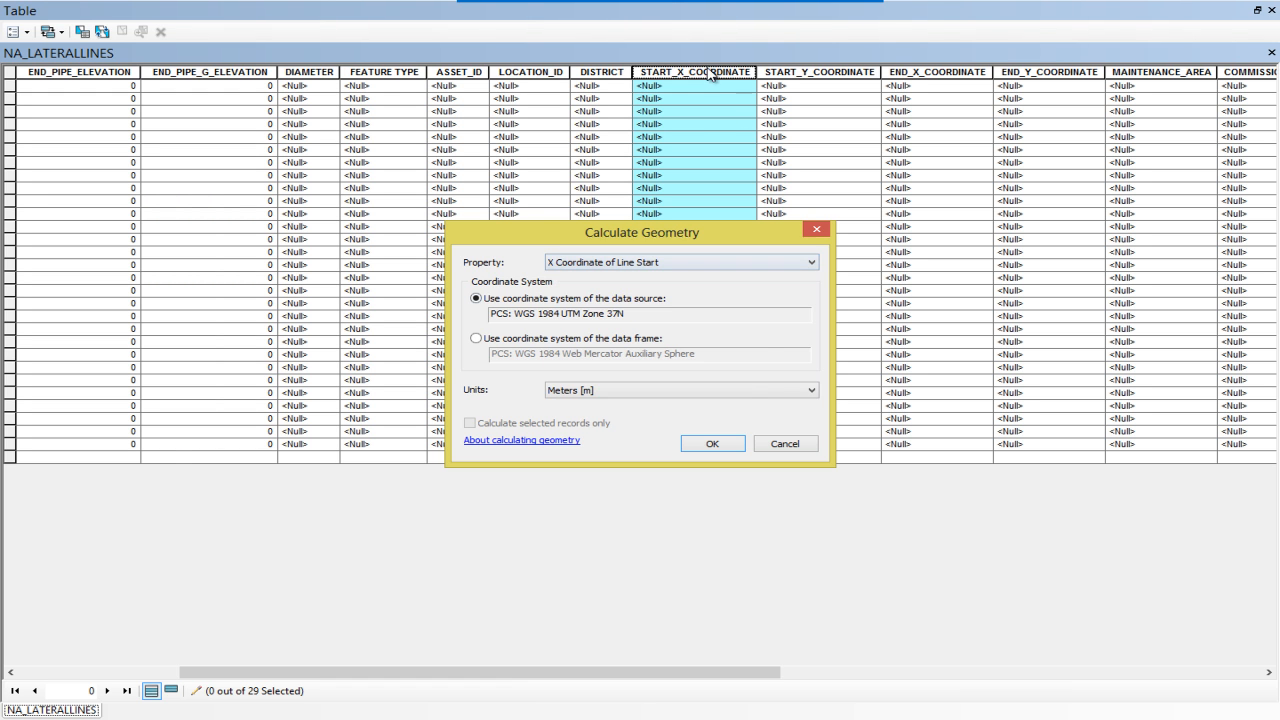
{"action": "left_click", "coordinate": [727, 444]}
Step: Calculate the geometry of START_Y_COORDINATE for all laterals as Y Coordinate of Line Start
{"action": "right_click", "coordinate": [817, 73]}
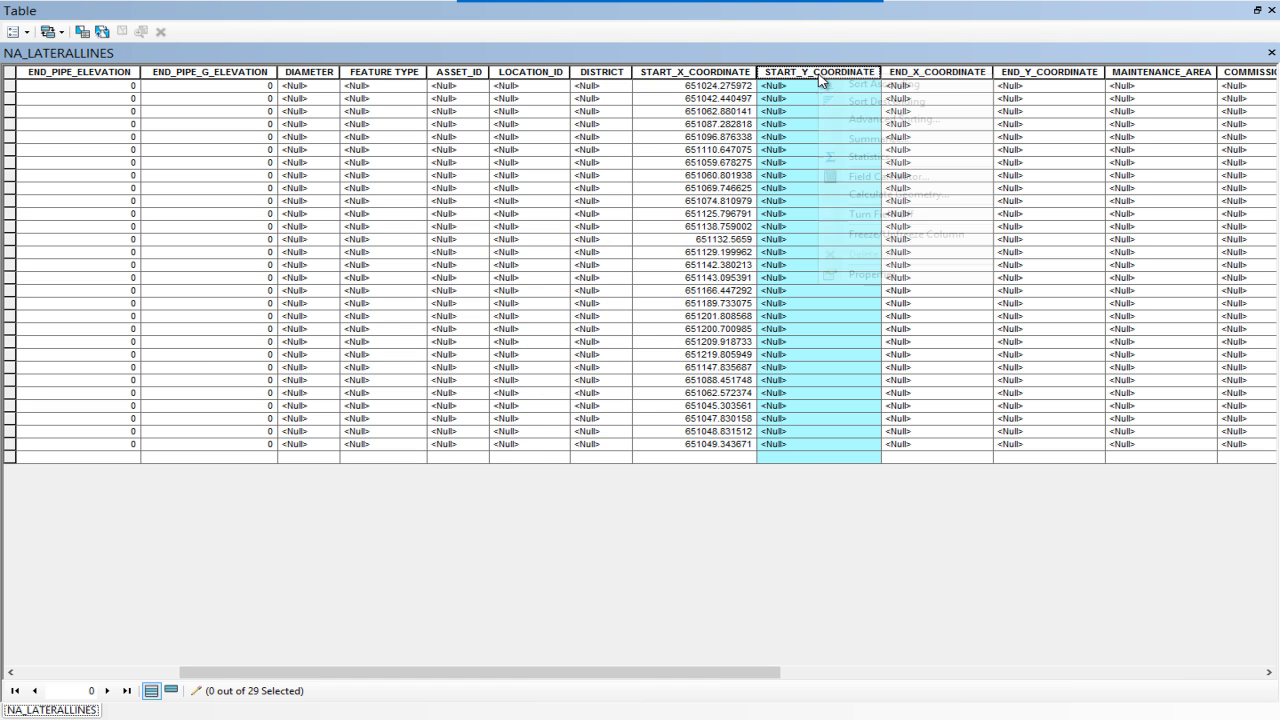
{"action": "left_click", "coordinate": [890, 197]}
{"action": "left_click", "coordinate": [673, 266]}
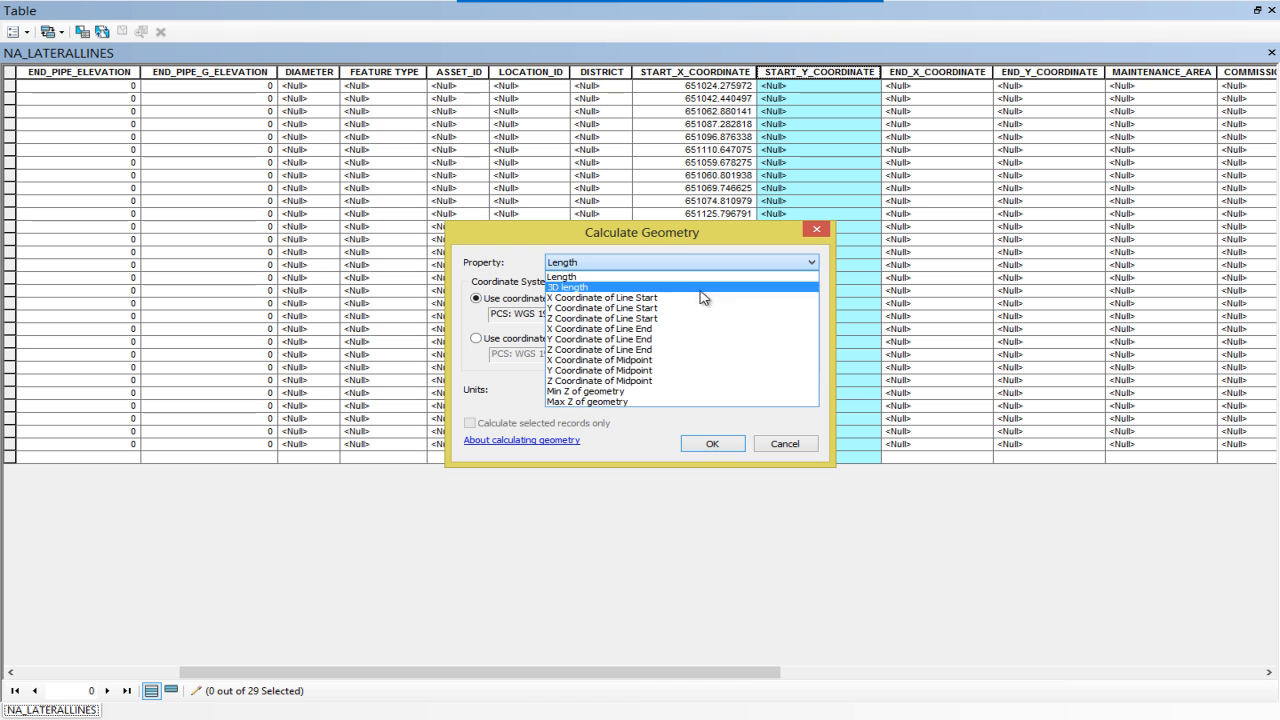
{"action": "left_click", "coordinate": [655, 312]}
{"action": "left_click", "coordinate": [708, 446]}
Step: Calculate the geometry of END_X_COORDINATE for all laterals as X Coordinate of Line End
{"action": "left_click", "coordinate": [917, 73]}
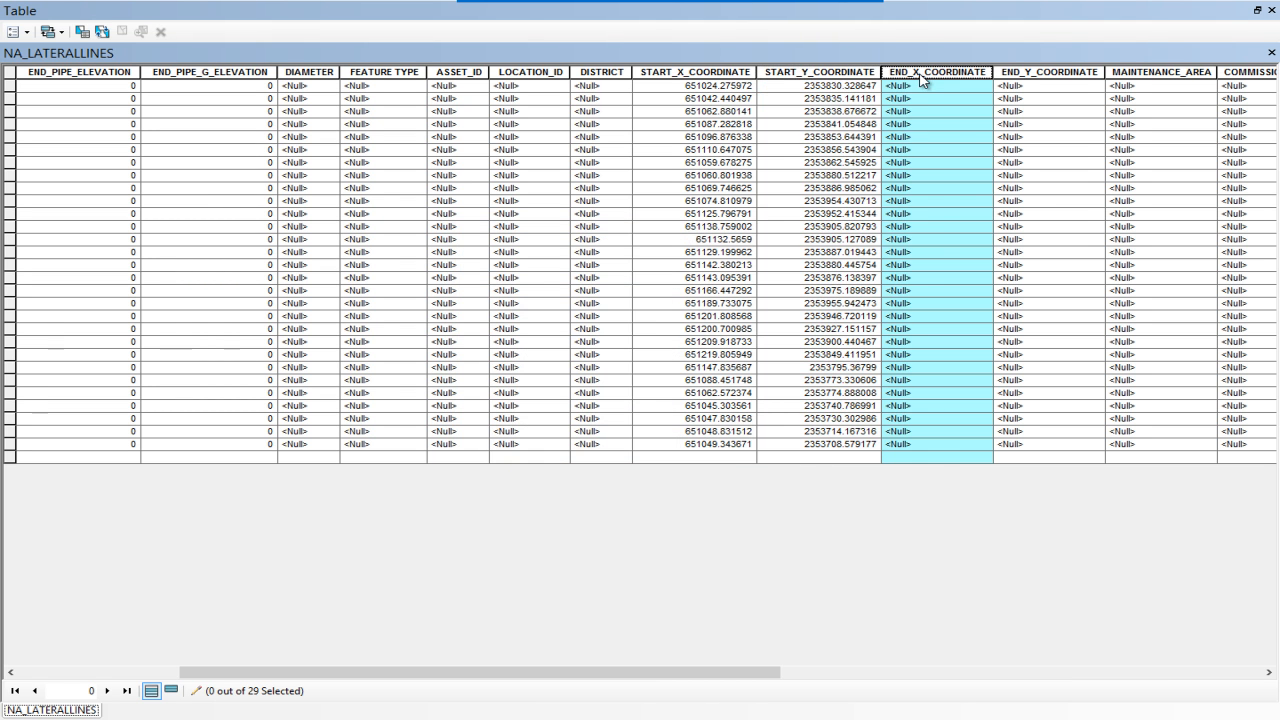
{"action": "right_click", "coordinate": [918, 74]}
{"action": "left_click", "coordinate": [968, 196]}
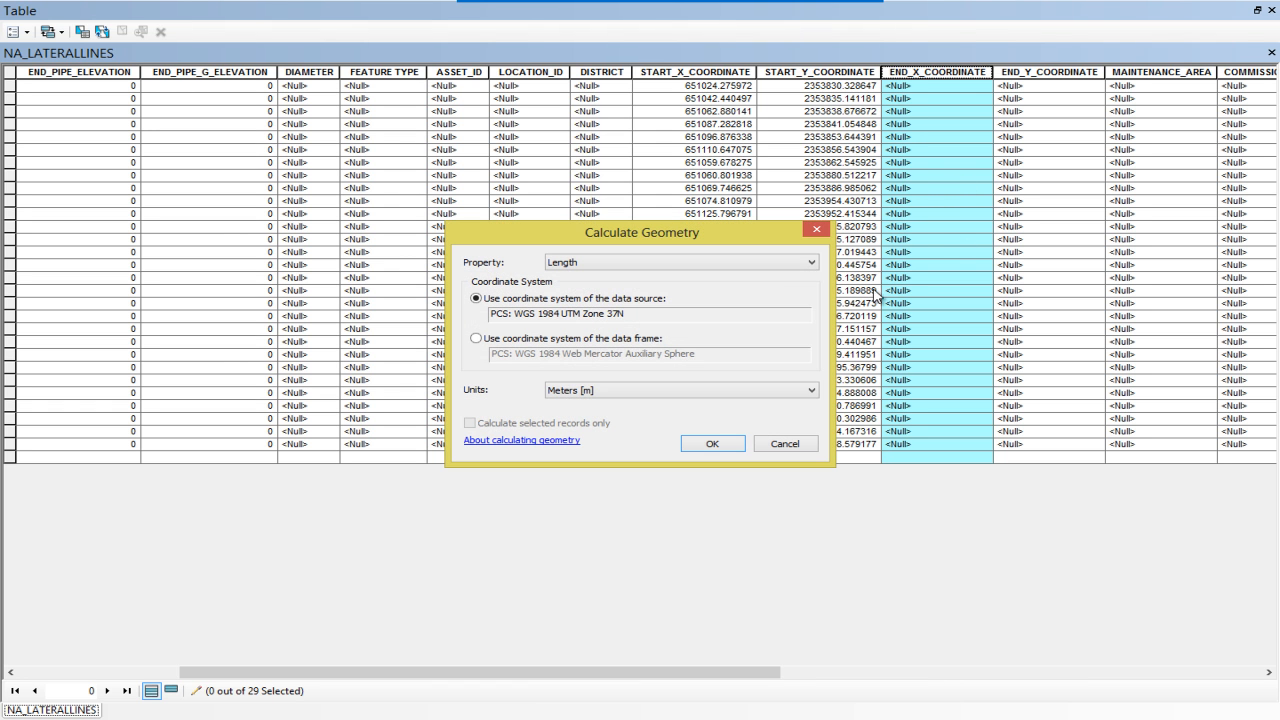
{"action": "left_click", "coordinate": [775, 265]}
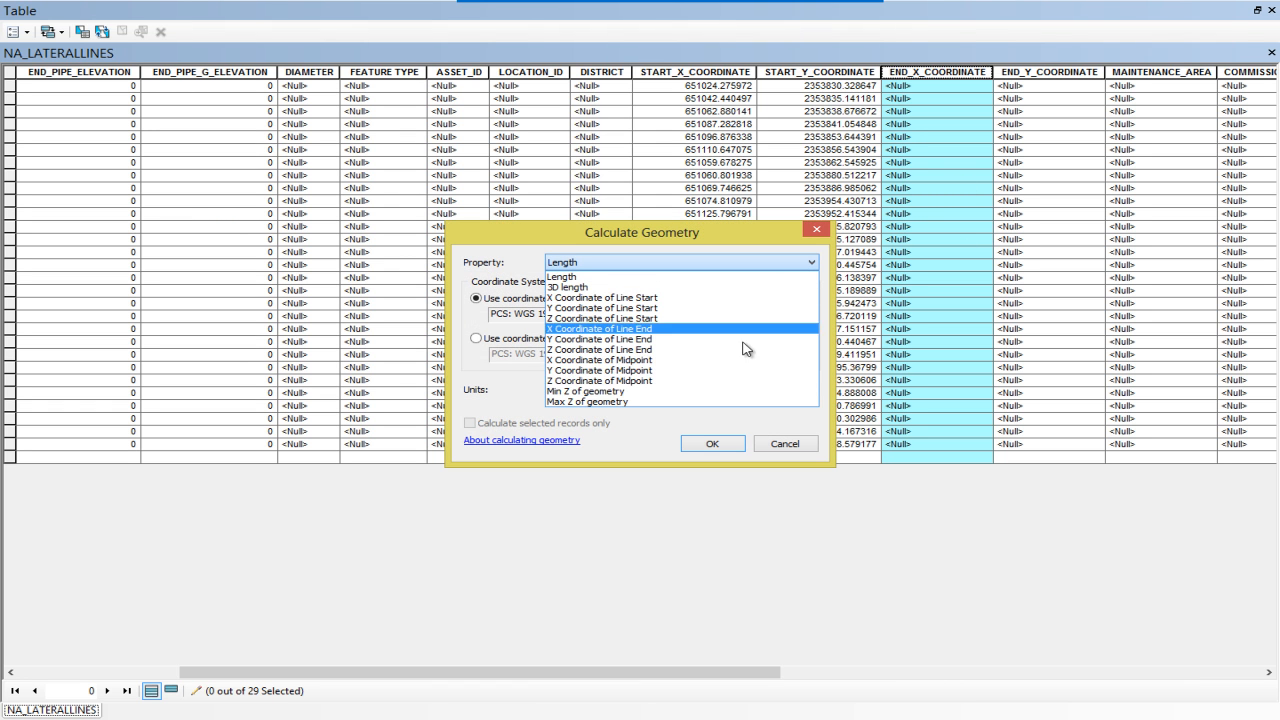
{"action": "left_click", "coordinate": [580, 334]}
{"action": "left_click", "coordinate": [712, 444]}
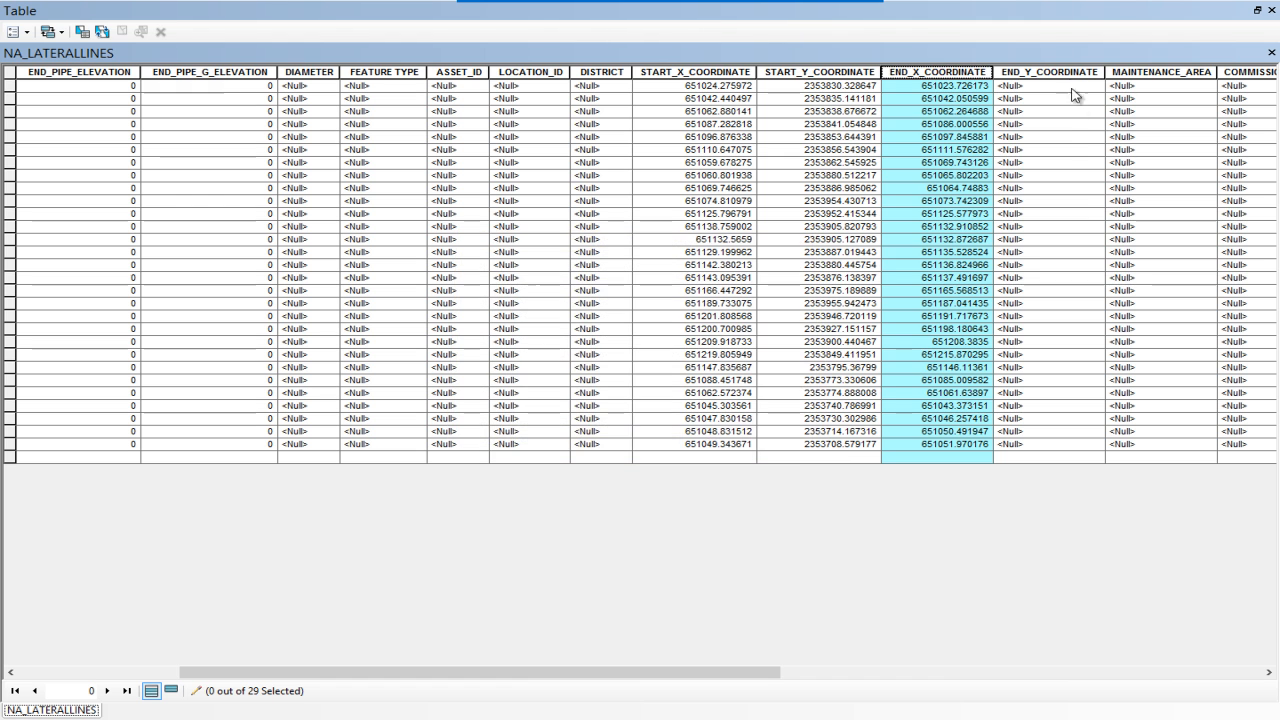
Step: Calculate the geometry of END_Y_COORDINATE for all laterals as Y Coordinate of Line End
{"action": "left_click", "coordinate": [1070, 74]}
{"action": "right_click", "coordinate": [1071, 76]}
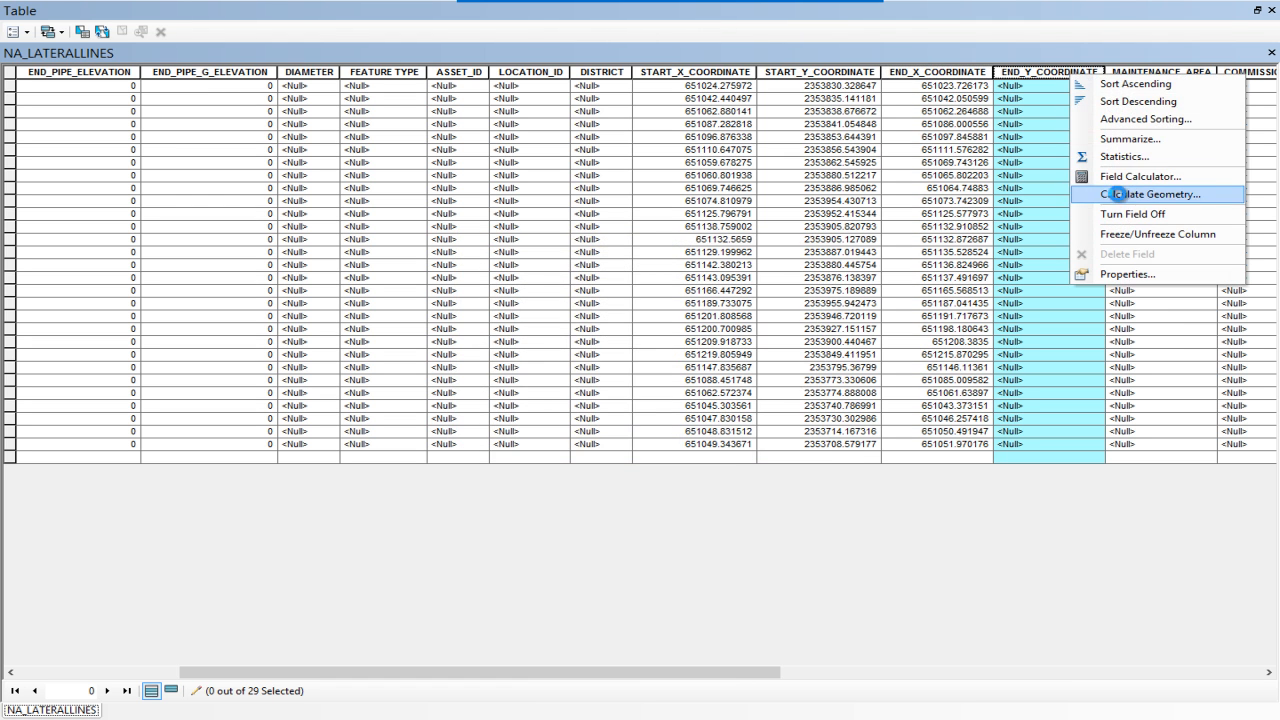
{"action": "left_click", "coordinate": [1110, 194]}
{"action": "left_click", "coordinate": [666, 263]}
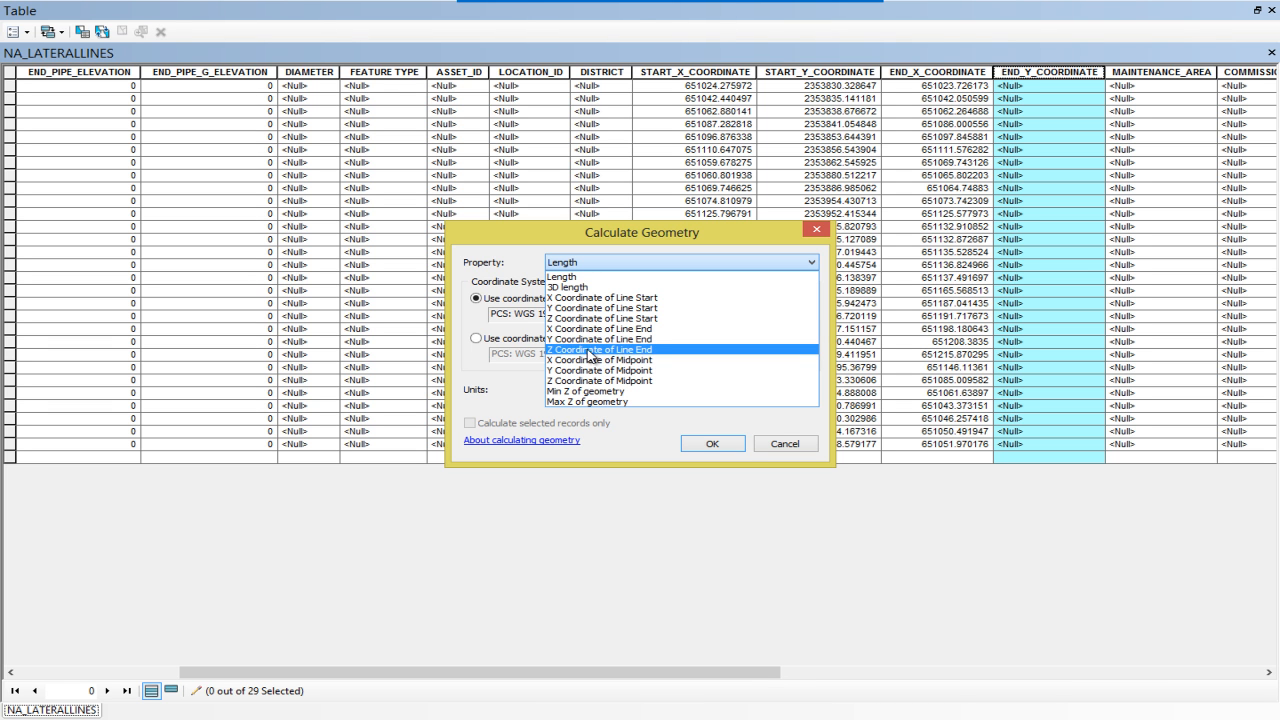
{"action": "left_click", "coordinate": [620, 339]}
{"action": "left_click", "coordinate": [713, 445]}
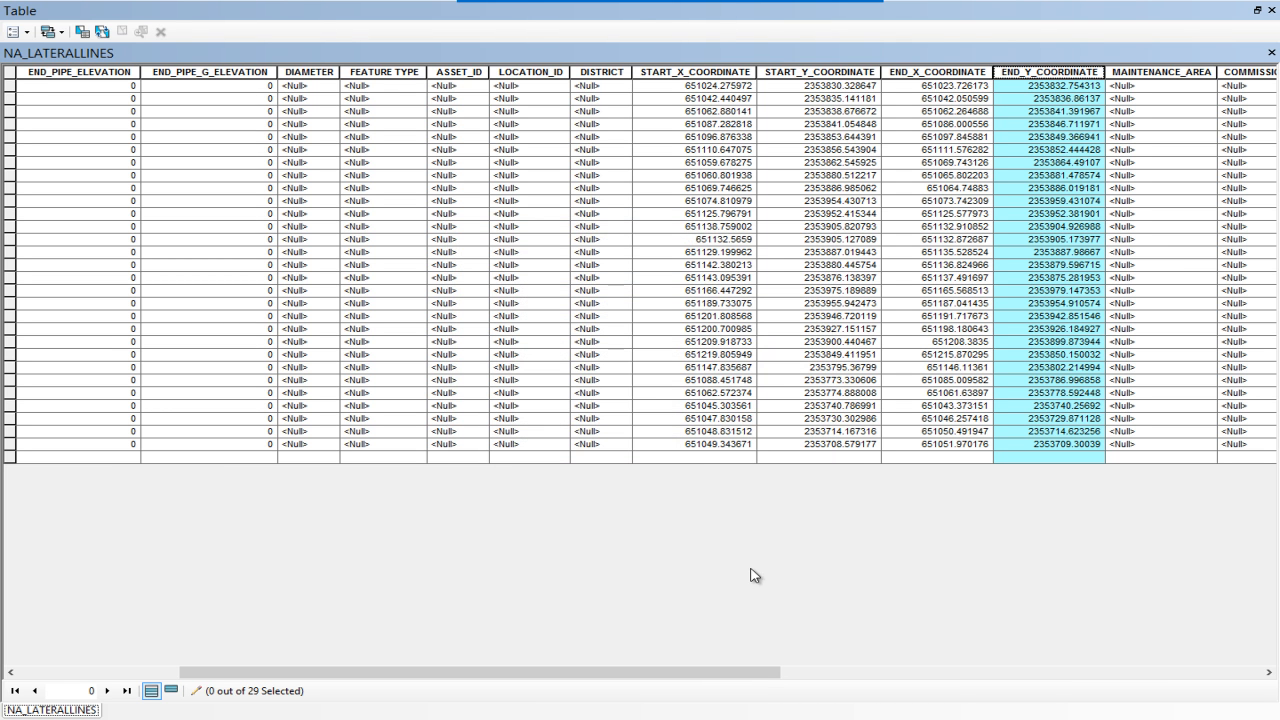
Step: Look over the remaining NA_LATERALLINES fields, close the attribute table and view the whole network on the map
{"action": "left_click_drag", "start_coordinate": [722, 668], "coordinate": [1108, 663]}
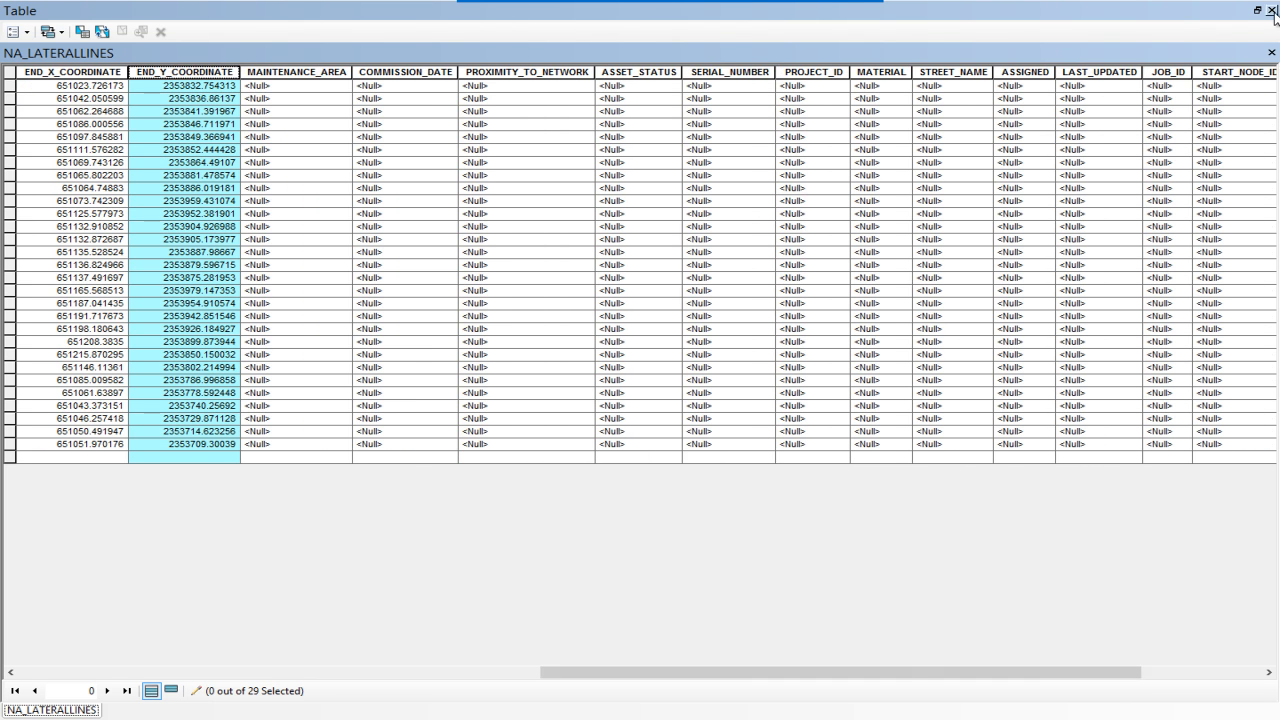
{"action": "left_click", "coordinate": [1272, 10]}
{"action": "scroll", "coordinate": [668, 354], "scroll_direction": "down", "scroll_amount": 3}
{"action": "left_click_drag", "start_coordinate": [728, 374], "coordinate": [767, 384]}
{"action": "scroll", "coordinate": [703, 322], "scroll_direction": "down", "scroll_amount": 1}
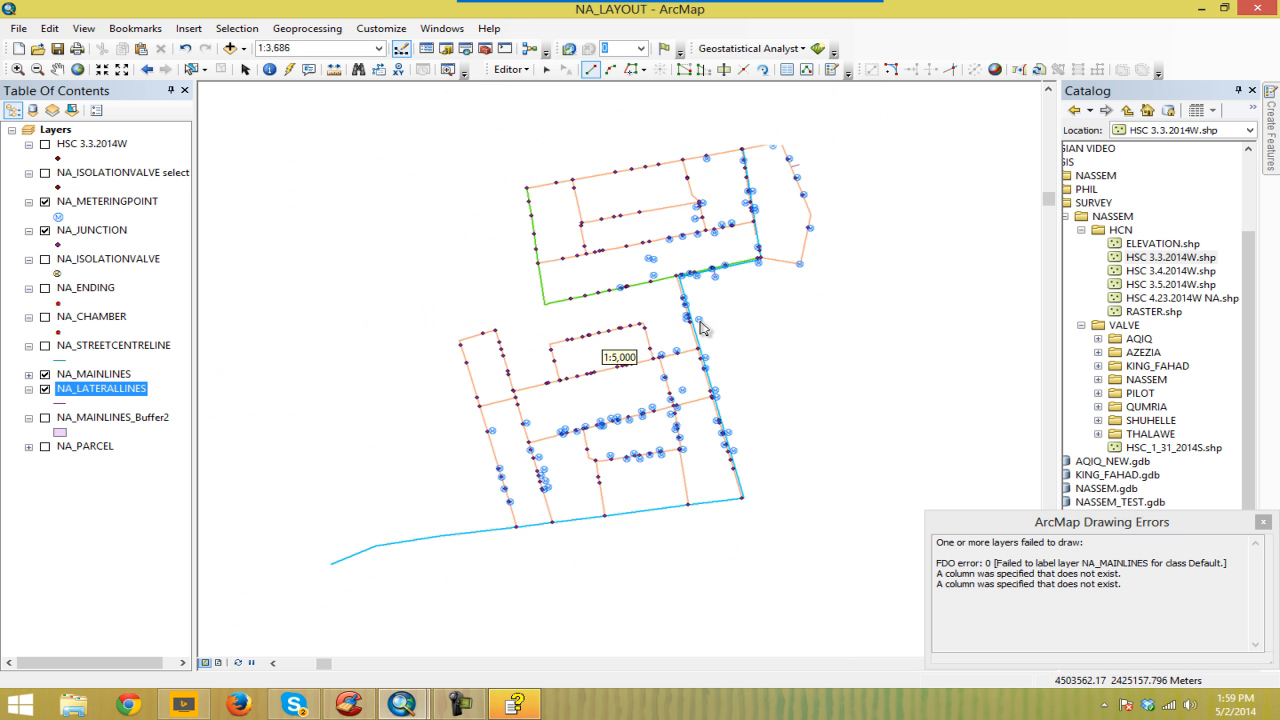
{"action": "left_click_drag", "start_coordinate": [612, 278], "coordinate": [672, 254]}
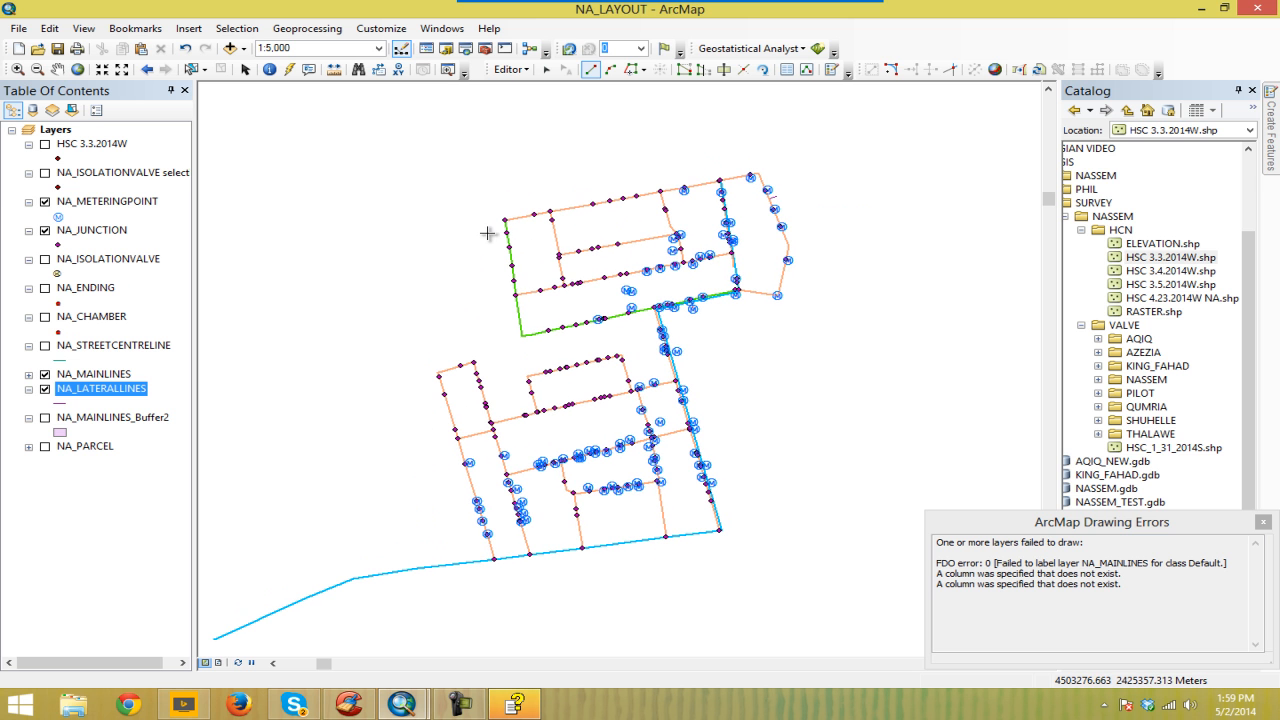
Step: Examine the attribute table of the NA_METERINGPOINT layer and close it
{"action": "right_click", "coordinate": [135, 207]}
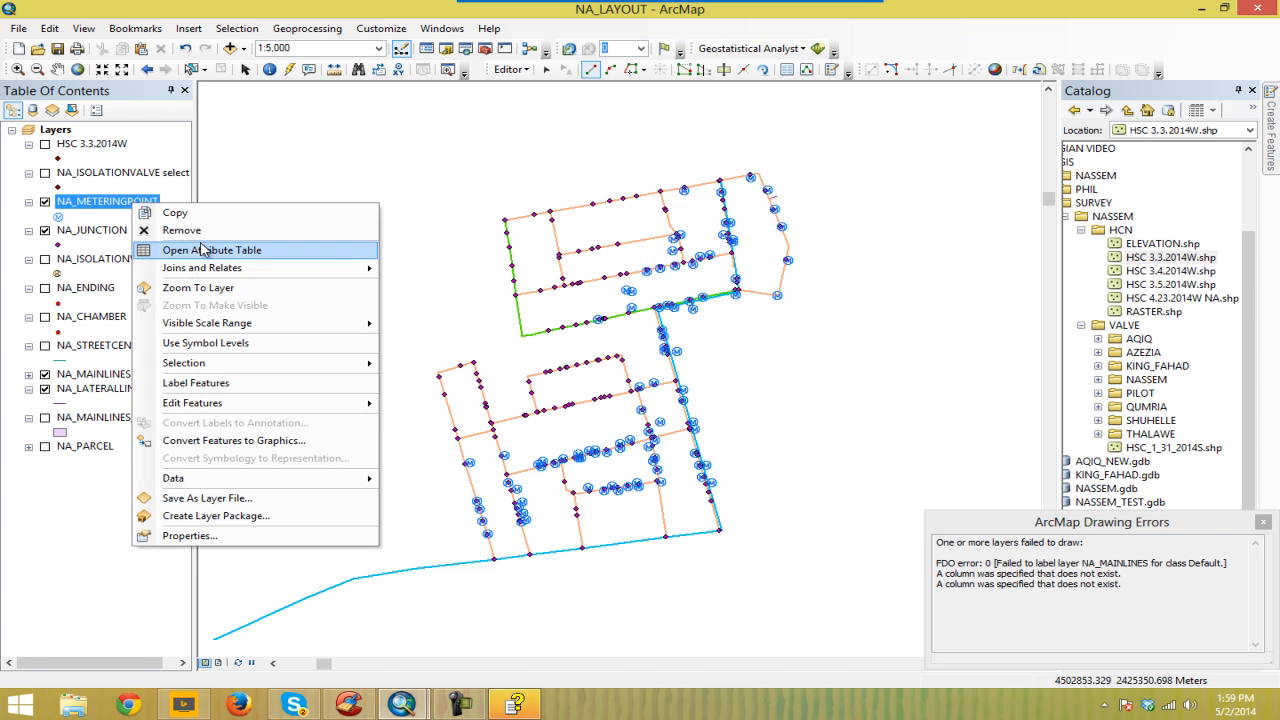
{"action": "left_click", "coordinate": [230, 250]}
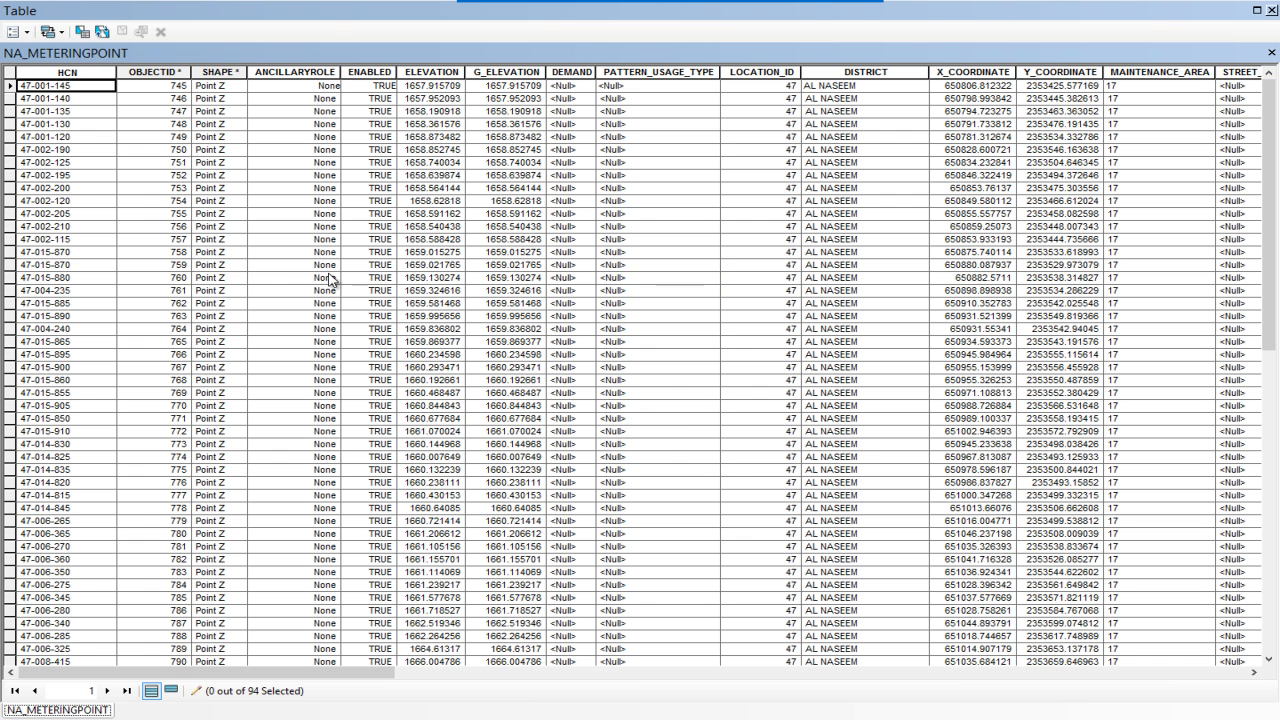
{"action": "left_click", "coordinate": [1270, 10]}
Step: Examine the ELEVATION field in the NA_JUNCTION attribute table and close the table
{"action": "right_click", "coordinate": [113, 233]}
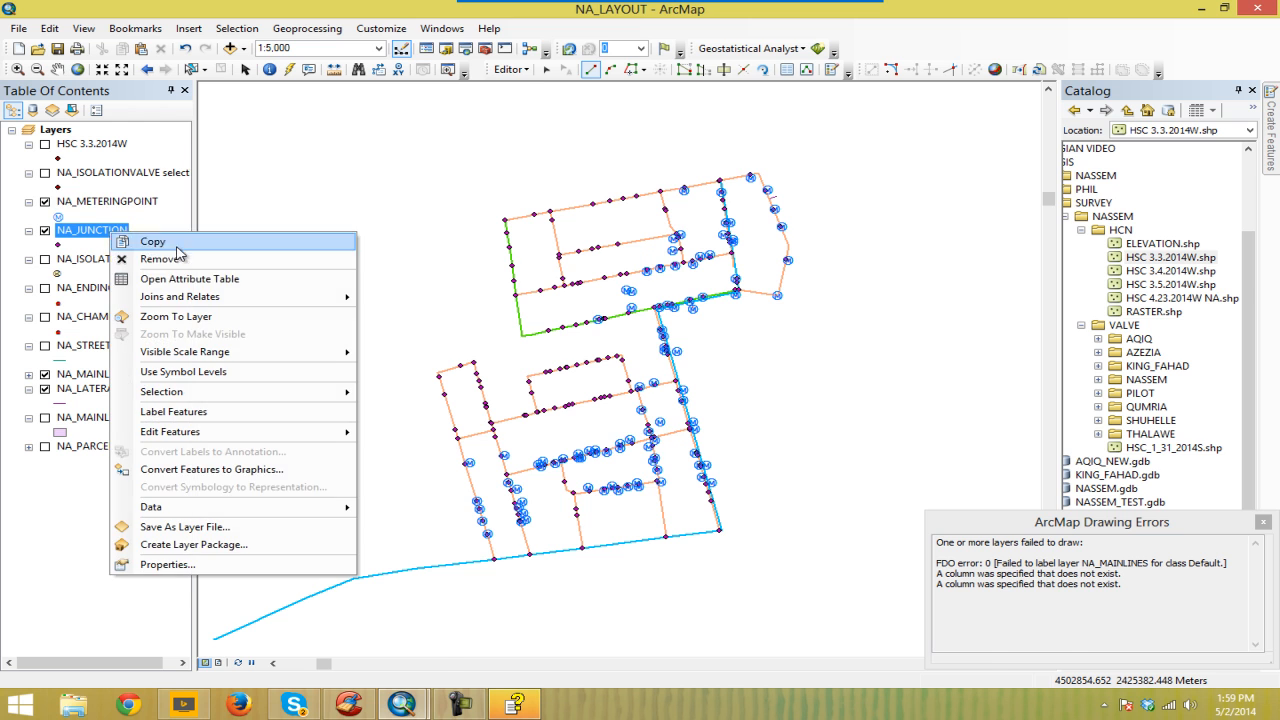
{"action": "left_click", "coordinate": [186, 280]}
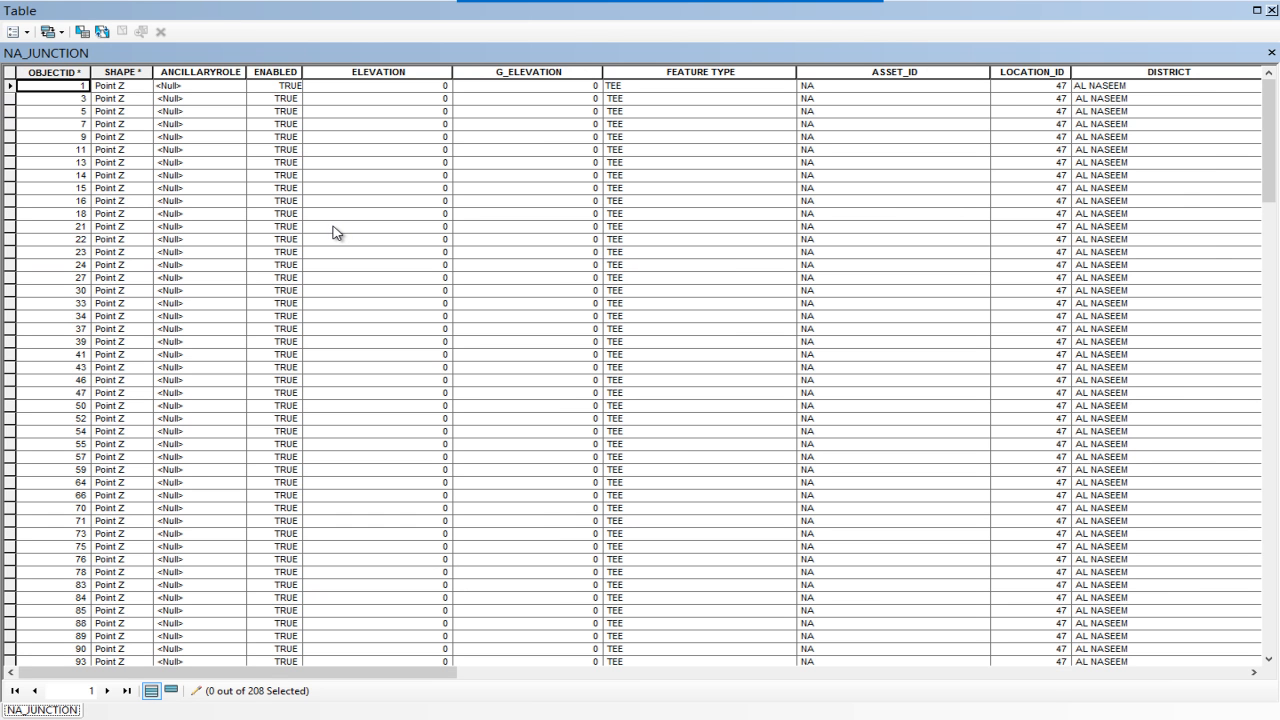
{"action": "left_click", "coordinate": [358, 71]}
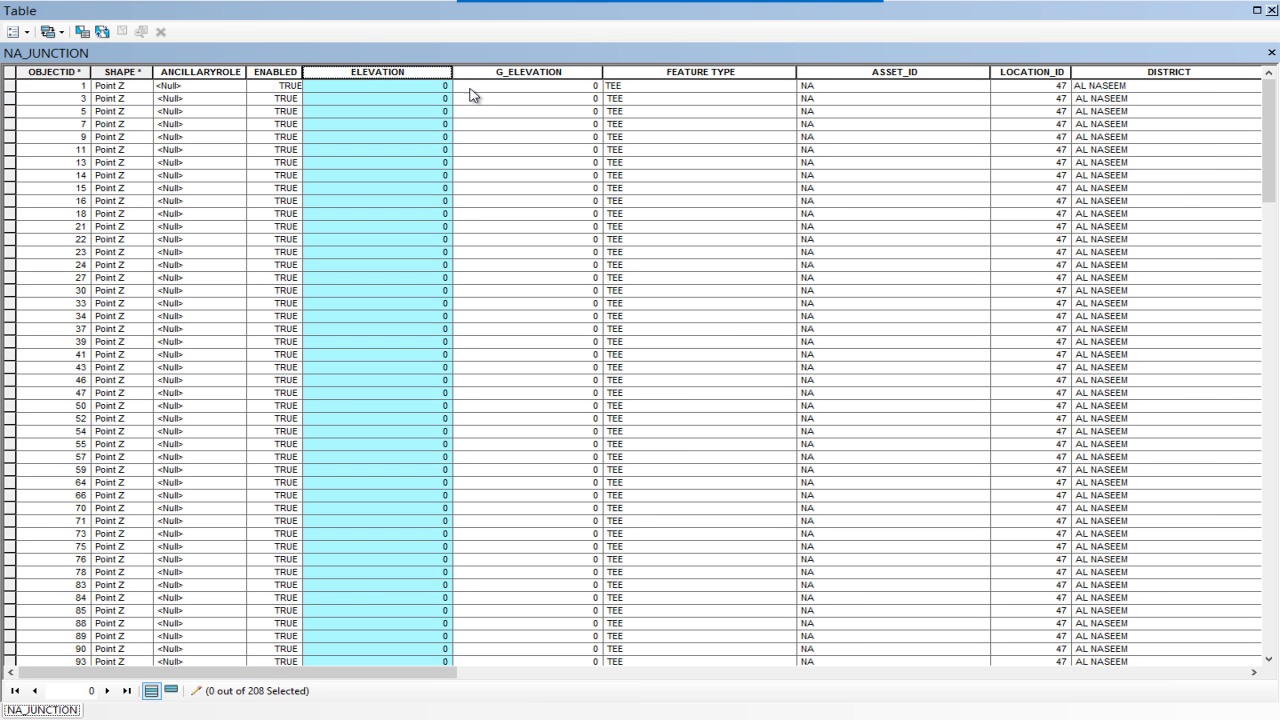
{"action": "left_click", "coordinate": [1271, 10]}
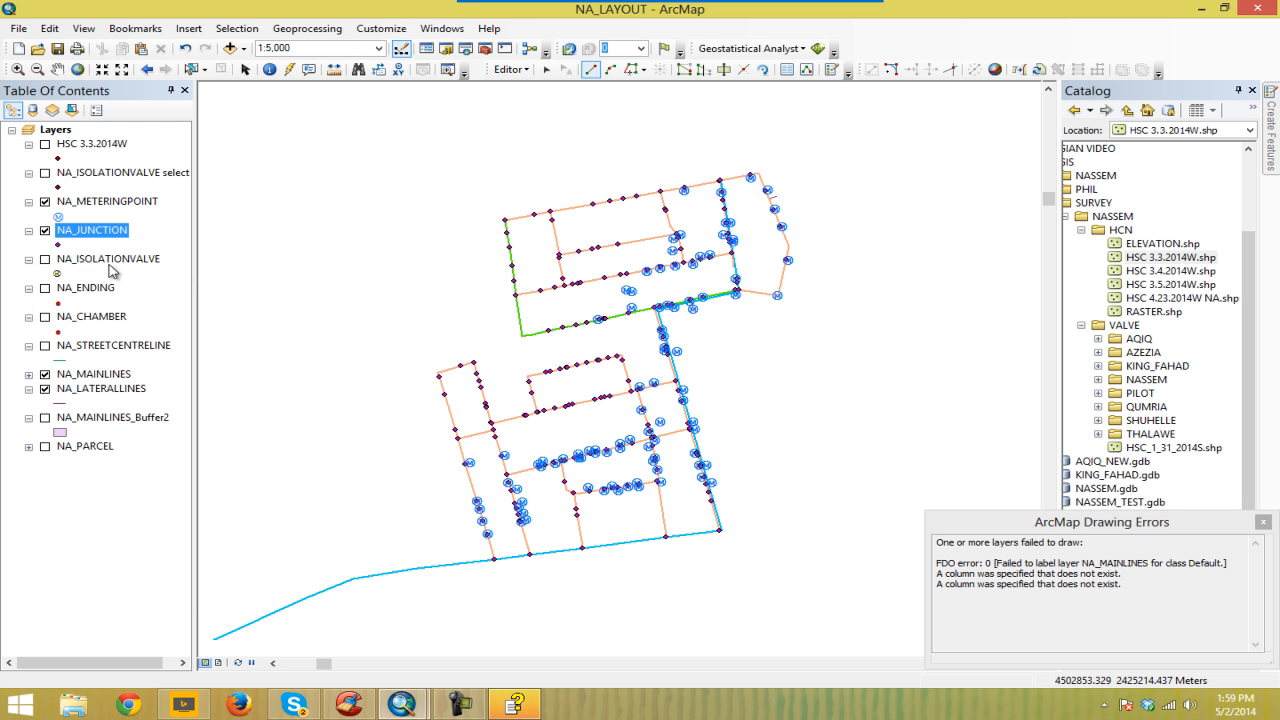
Step: Check the attribute tables of the NA_MAINLINES and NA_LATERALLINES layers
{"action": "right_click", "coordinate": [120, 375]}
{"action": "left_click", "coordinate": [245, 76]}
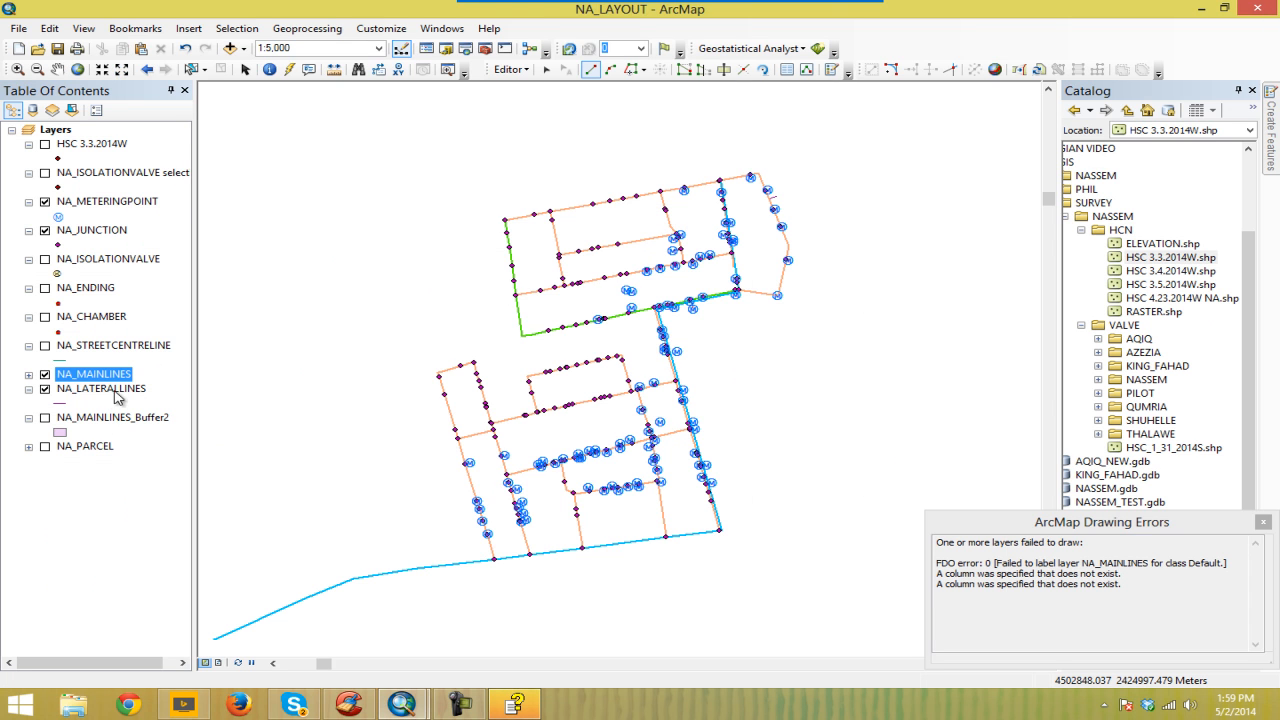
{"action": "right_click", "coordinate": [118, 397]}
{"action": "left_click", "coordinate": [200, 90]}
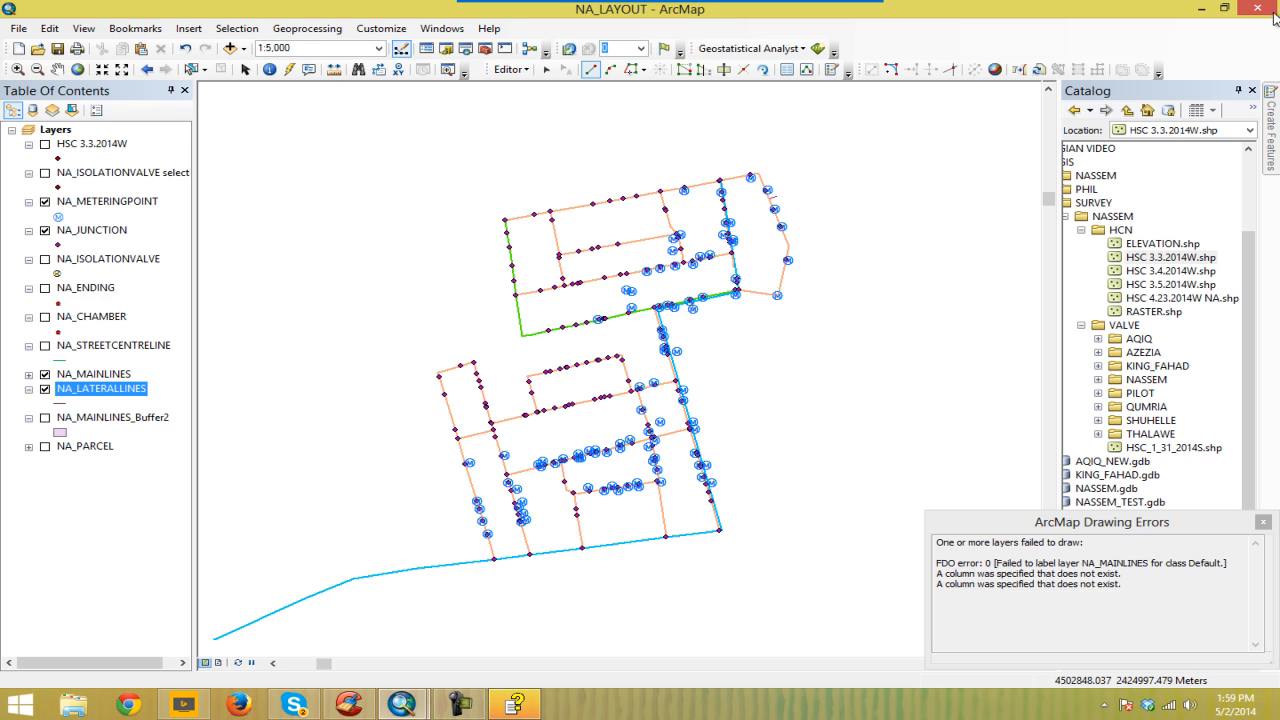
Step: Turn off the display of all layers in the map at once
{"action": "left_click_drag", "start_coordinate": [737, 337], "coordinate": [713, 324]}
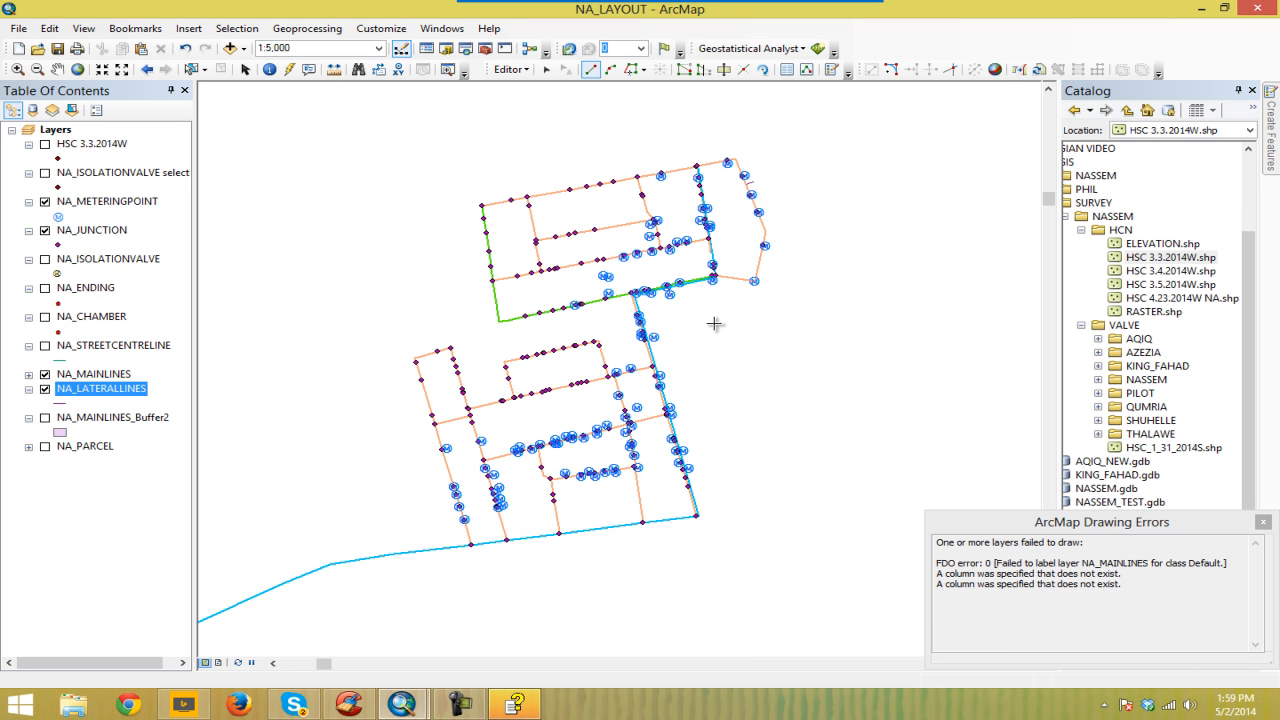
{"action": "left_click", "coordinate": [45, 145], "text": "ctrl"}
{"action": "left_click", "coordinate": [45, 145], "text": "ctrl"}
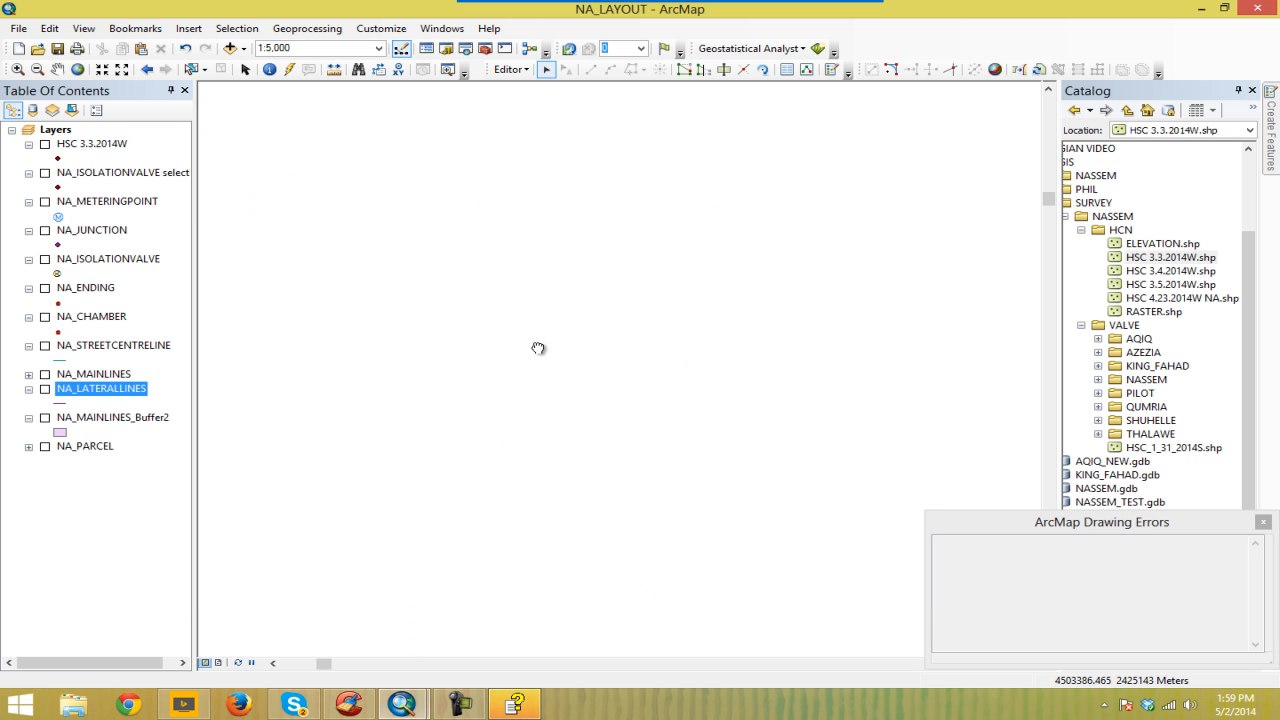
{"action": "mouse_move", "coordinate": [1241, 250]}
{"action": "left_mouse_down"}
{"action": "mouse_move", "coordinate": [1249, 257]}
{"action": "mouse_move", "coordinate": [1248, 244]}
{"action": "left_mouse_up"}
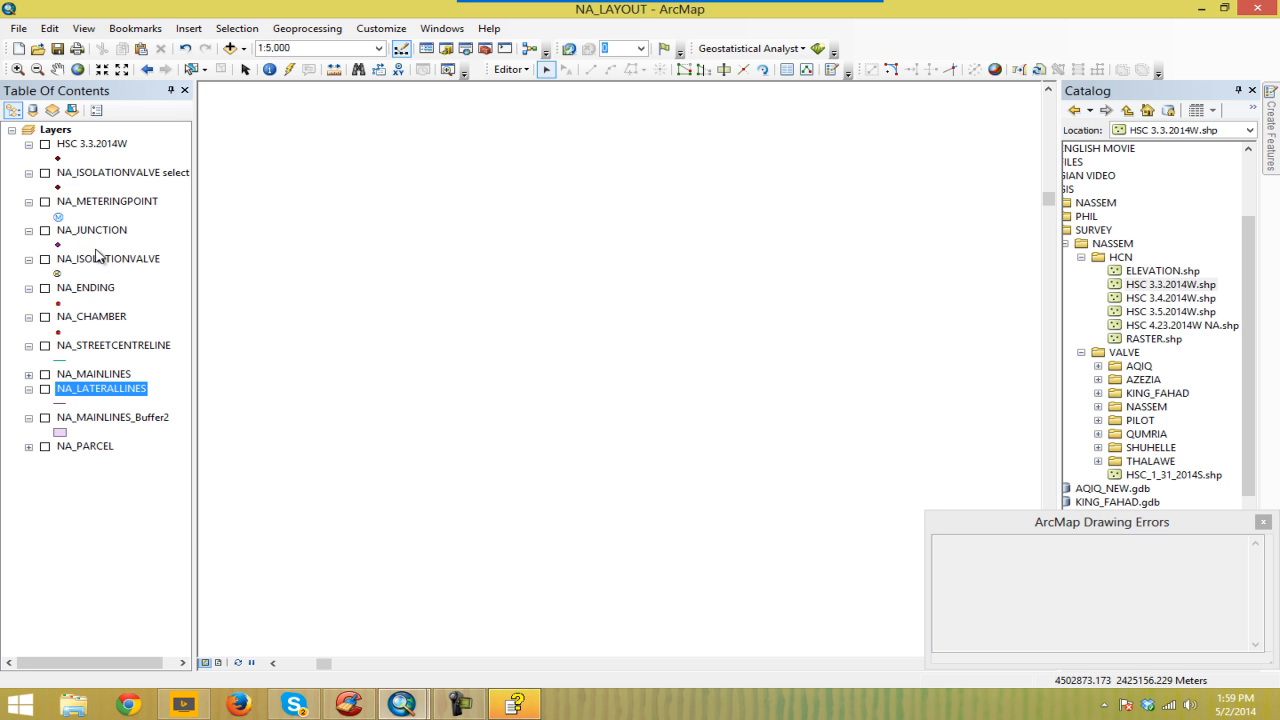
Step: Examine the ELEVATION field in the NA_METERINGPOINT attribute table and close the table
{"action": "right_click", "coordinate": [116, 199]}
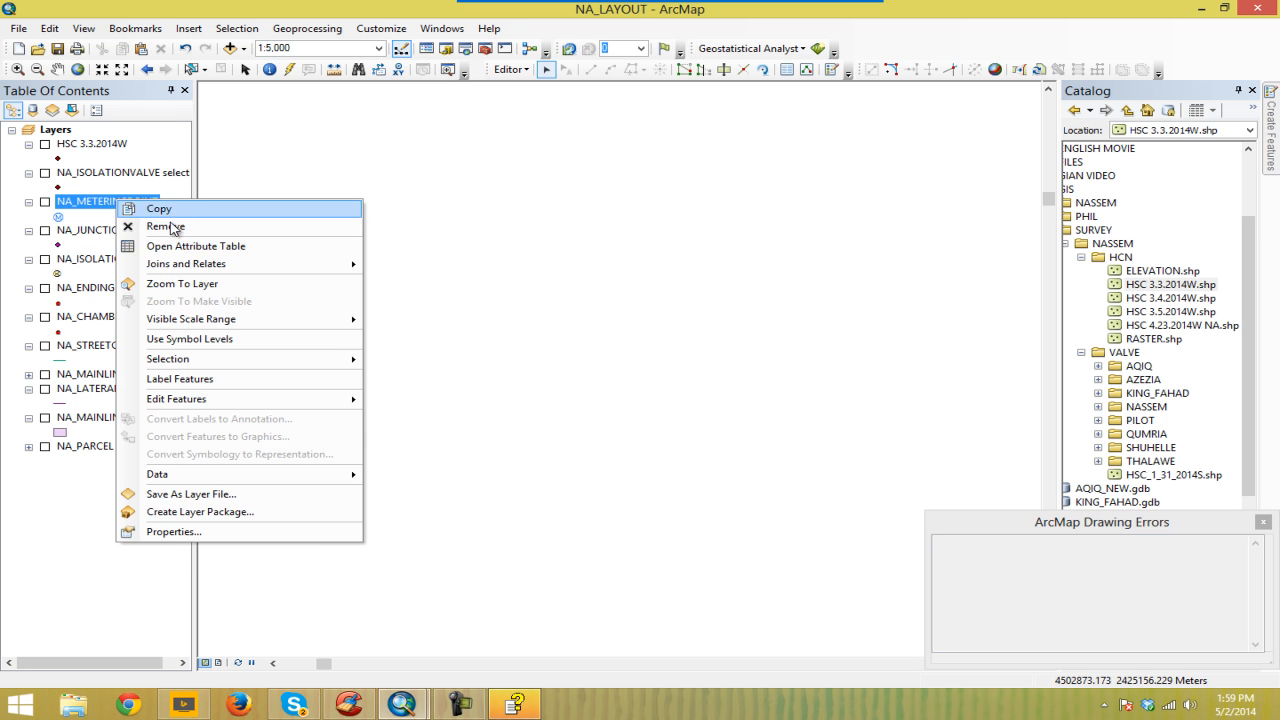
{"action": "left_click", "coordinate": [176, 248]}
{"action": "left_click", "coordinate": [446, 74]}
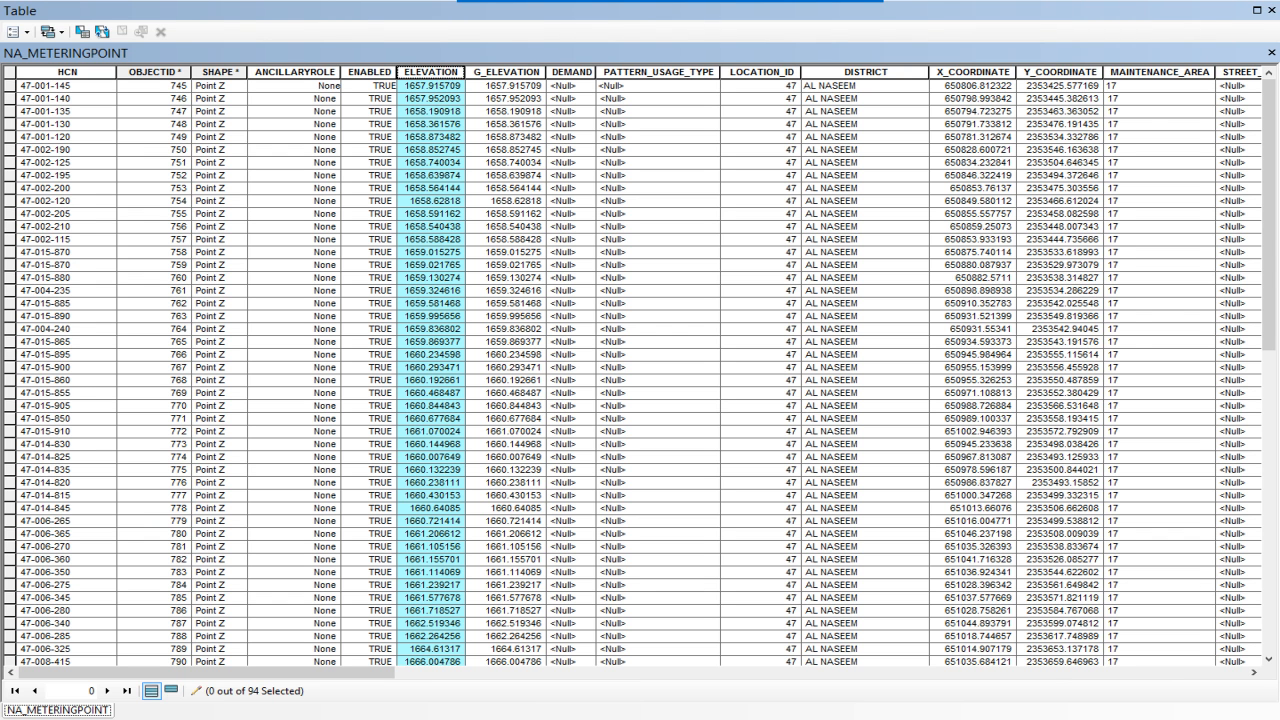
{"action": "left_click", "coordinate": [1272, 10]}
Step: Open the attribute table of the NA_ISOLATIONVALVE layer to examine its elevation fields
{"action": "right_click", "coordinate": [85, 265]}
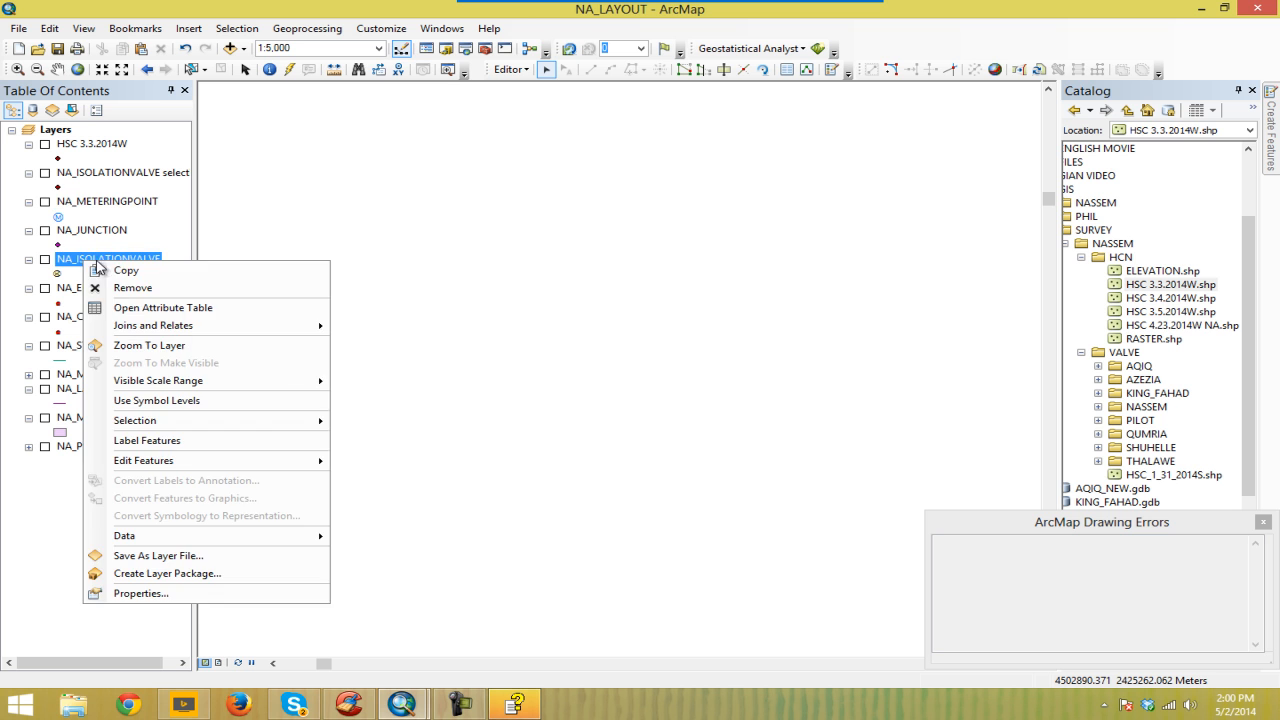
{"action": "left_click", "coordinate": [170, 306]}
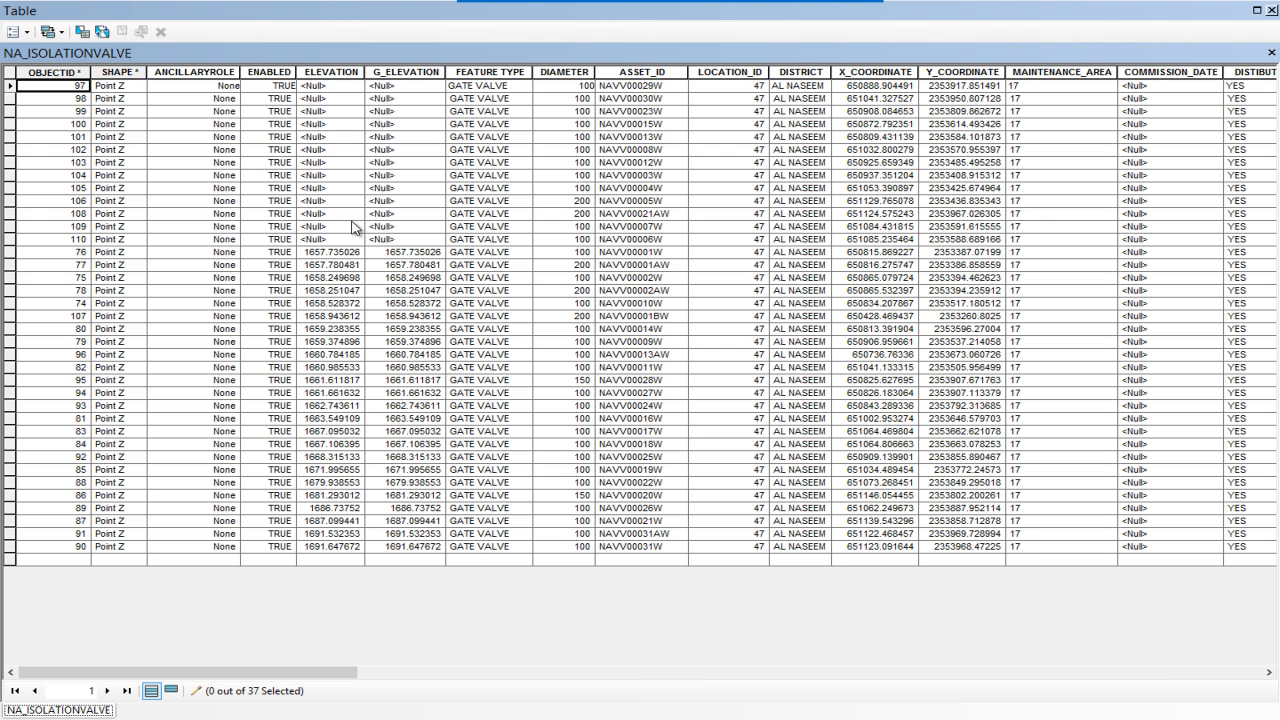
Step: Close the NA_ISOLATIONVALVE table and add ELEVATION.shp from the NASSEM HCN folder to the map
{"action": "left_click", "coordinate": [1272, 10]}
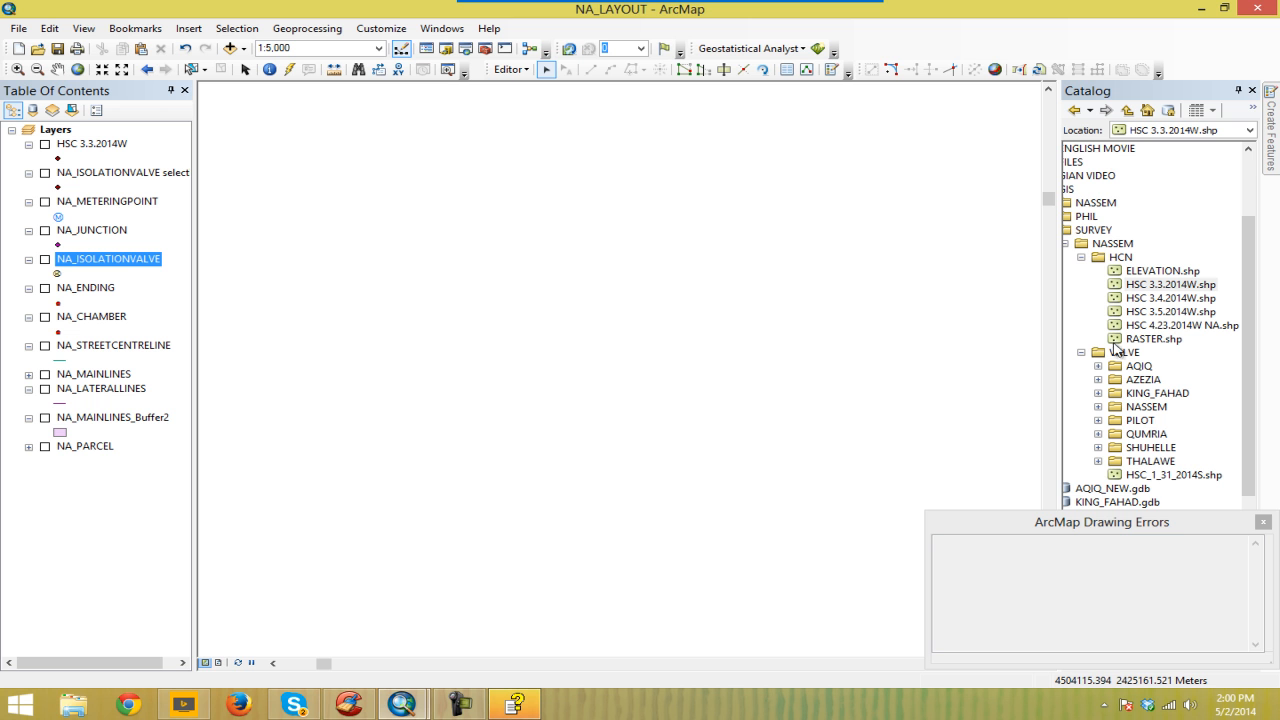
{"action": "scroll", "coordinate": [1251, 243], "scroll_direction": "down", "scroll_amount": 1}
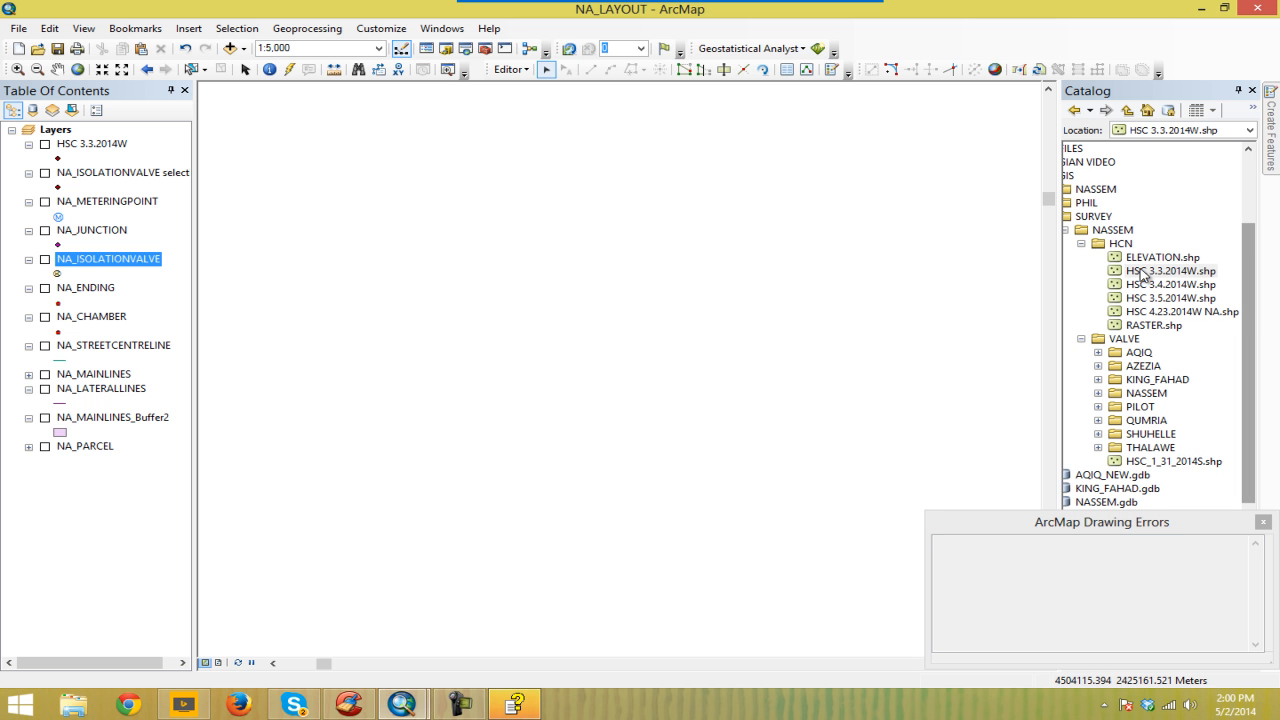
{"action": "mouse_move", "coordinate": [1160, 258]}
{"action": "left_mouse_down"}
{"action": "mouse_move", "coordinate": [843, 294]}
{"action": "mouse_move", "coordinate": [826, 282]}
{"action": "left_mouse_up"}
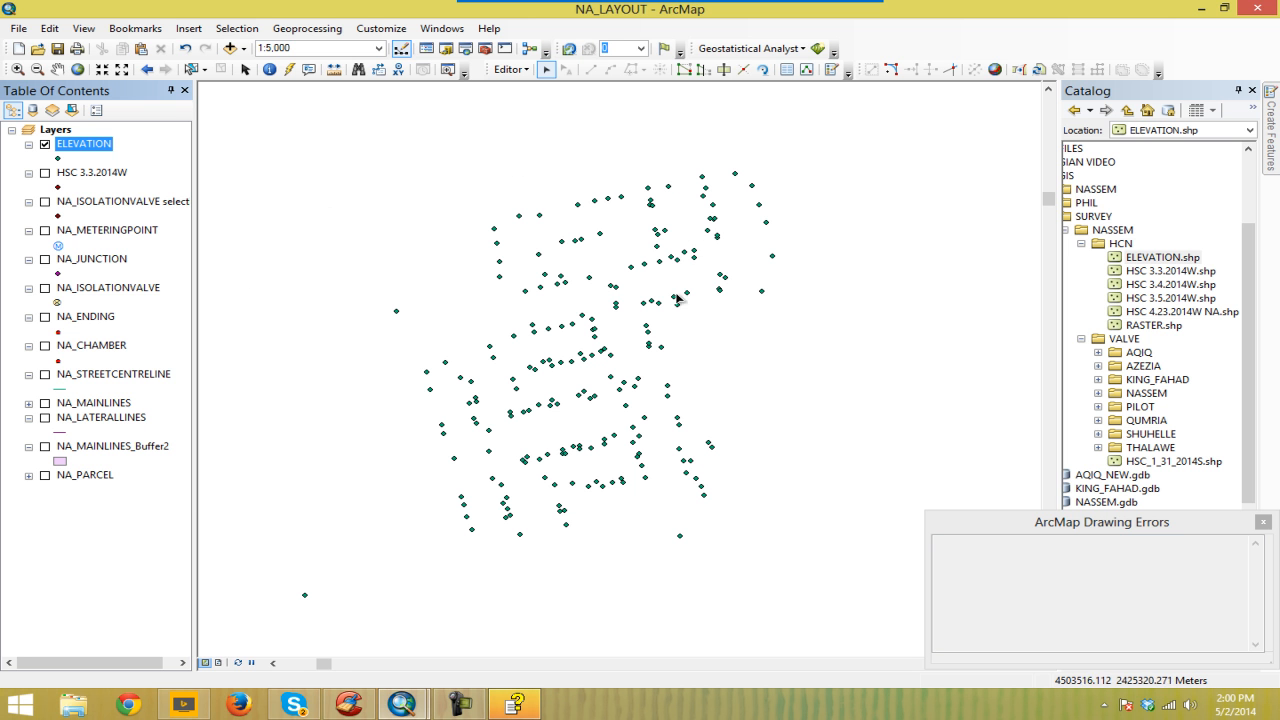
Step: Examine the ELEVATION field in the attribute table of the ELEVATION layer and close the table
{"action": "right_click", "coordinate": [80, 148]}
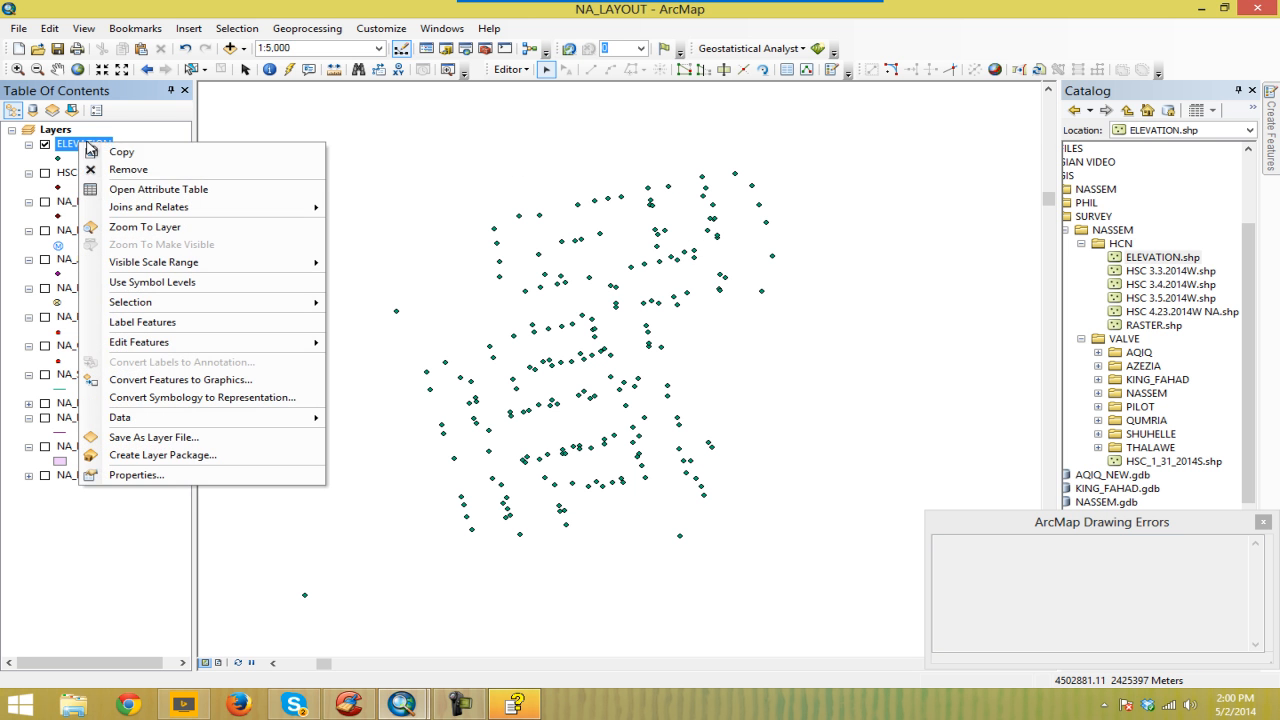
{"action": "left_click", "coordinate": [121, 191]}
{"action": "left_click", "coordinate": [340, 70]}
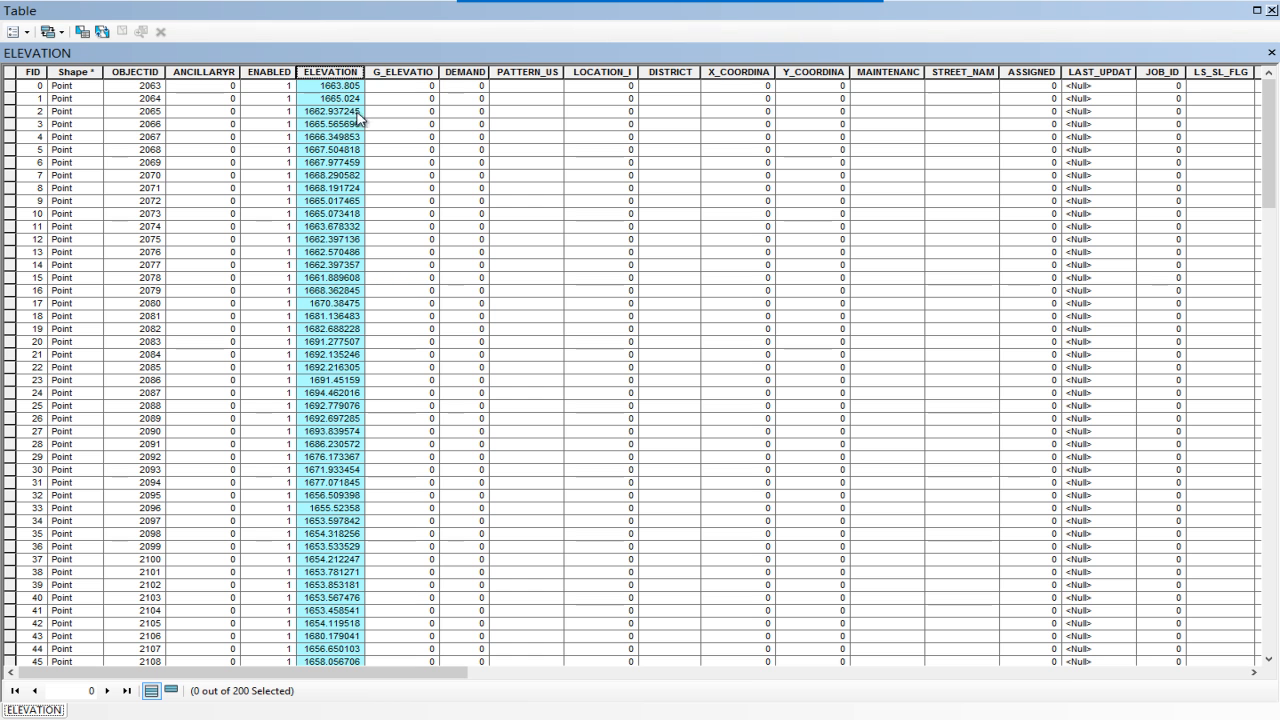
{"action": "mouse_move", "coordinate": [1270, 118]}
{"action": "left_mouse_down"}
{"action": "mouse_move", "coordinate": [1266, 573]}
{"action": "mouse_move", "coordinate": [1264, 112]}
{"action": "left_mouse_up"}
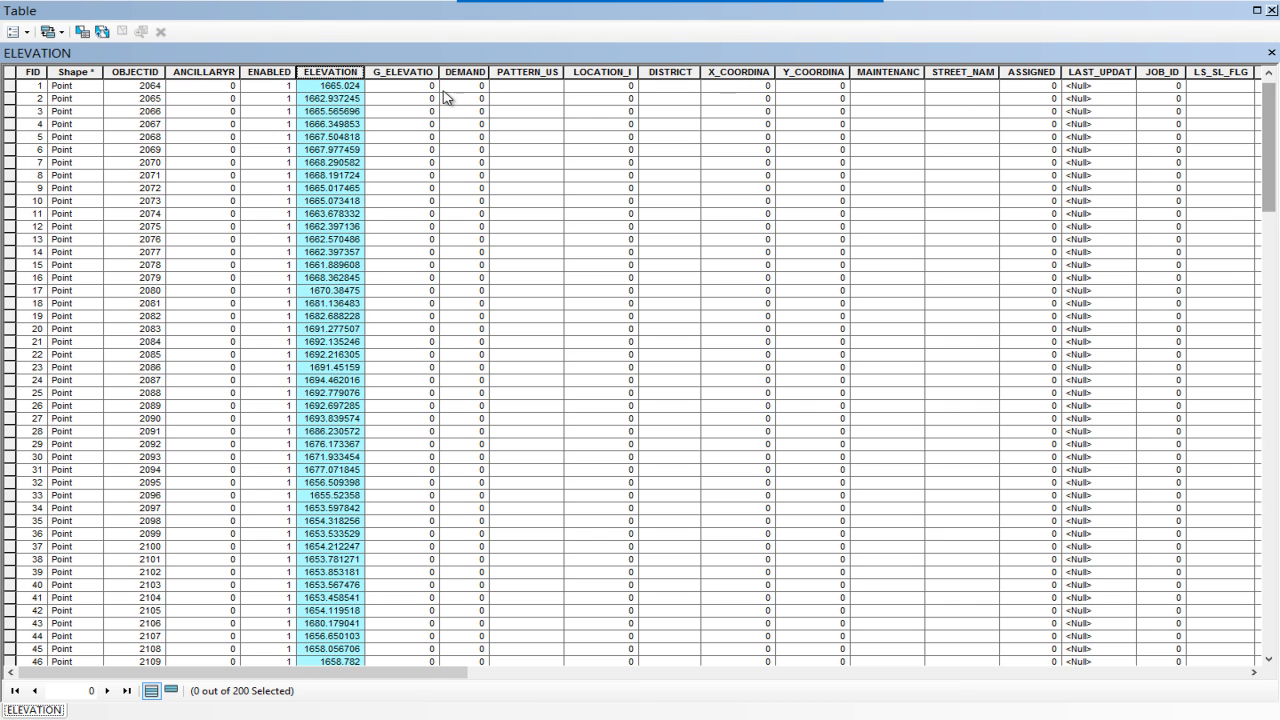
{"action": "left_click", "coordinate": [1270, 10]}
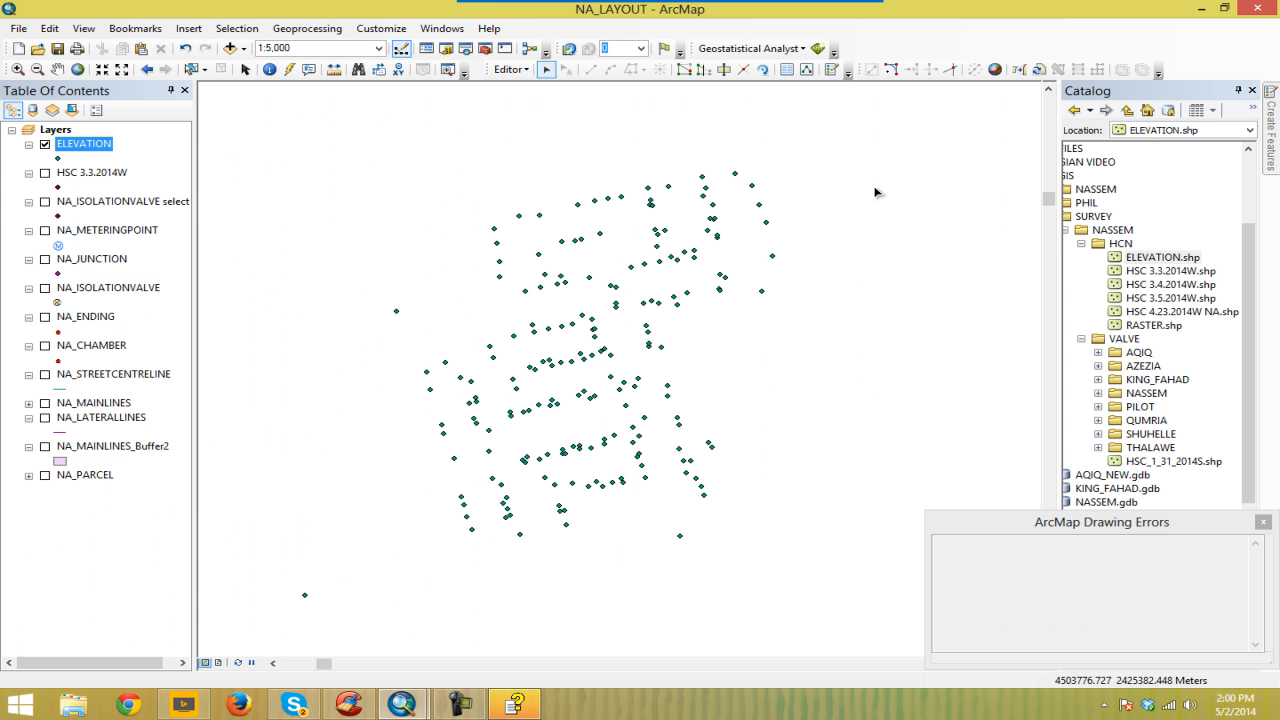
Step: Display all network layers, without and with the ELEVATION layer, to compare the elevation points against the network
{"action": "left_click", "coordinate": [45, 174], "text": "ctrl"}
{"action": "left_click", "coordinate": [45, 144]}
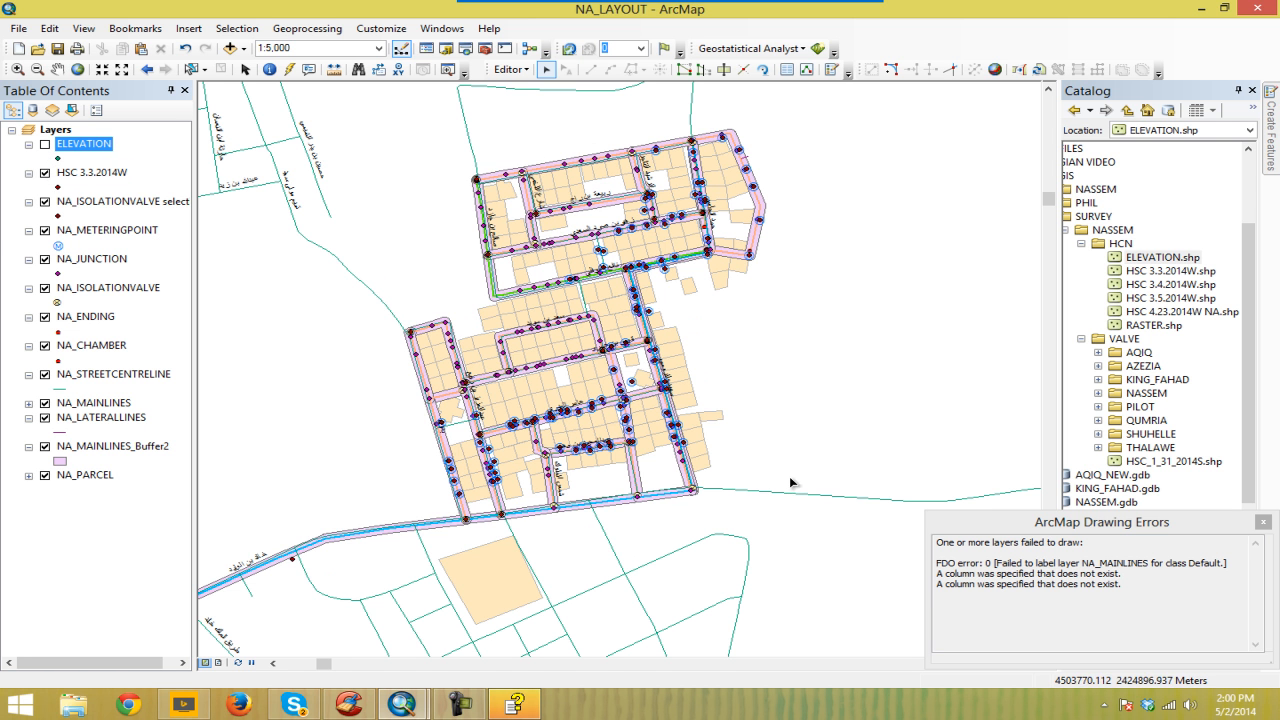
{"action": "left_click_drag", "start_coordinate": [686, 243], "coordinate": [714, 268]}
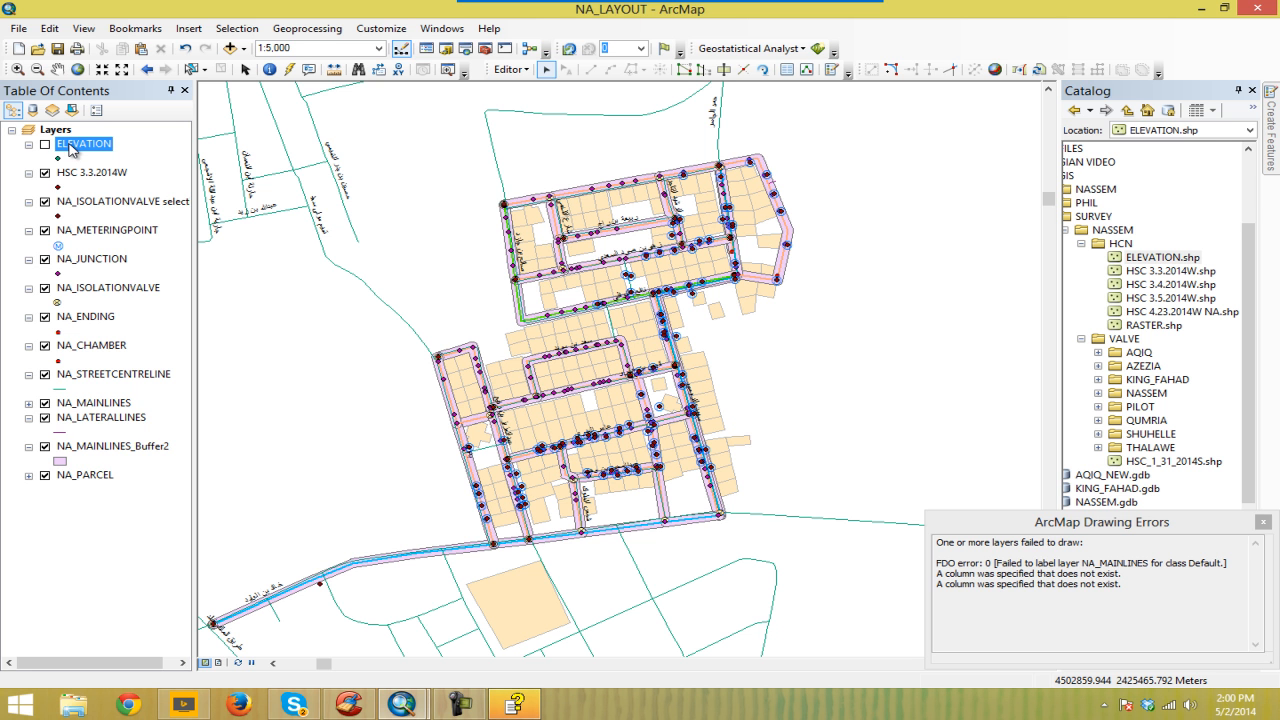
{"action": "left_click", "coordinate": [45, 145]}
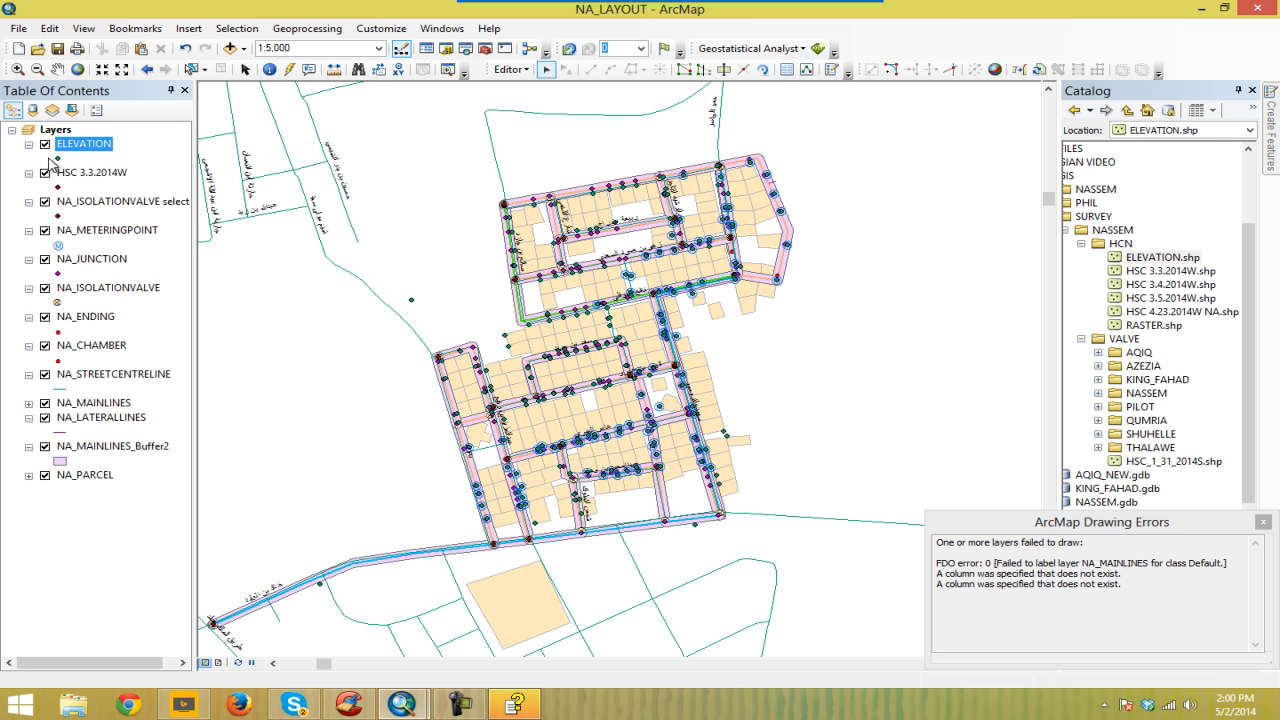
Step: Turn off all layers except ELEVATION and dismiss the drawing errors window
{"action": "left_click", "coordinate": [45, 145], "text": "ctrl"}
{"action": "left_click", "coordinate": [45, 145]}
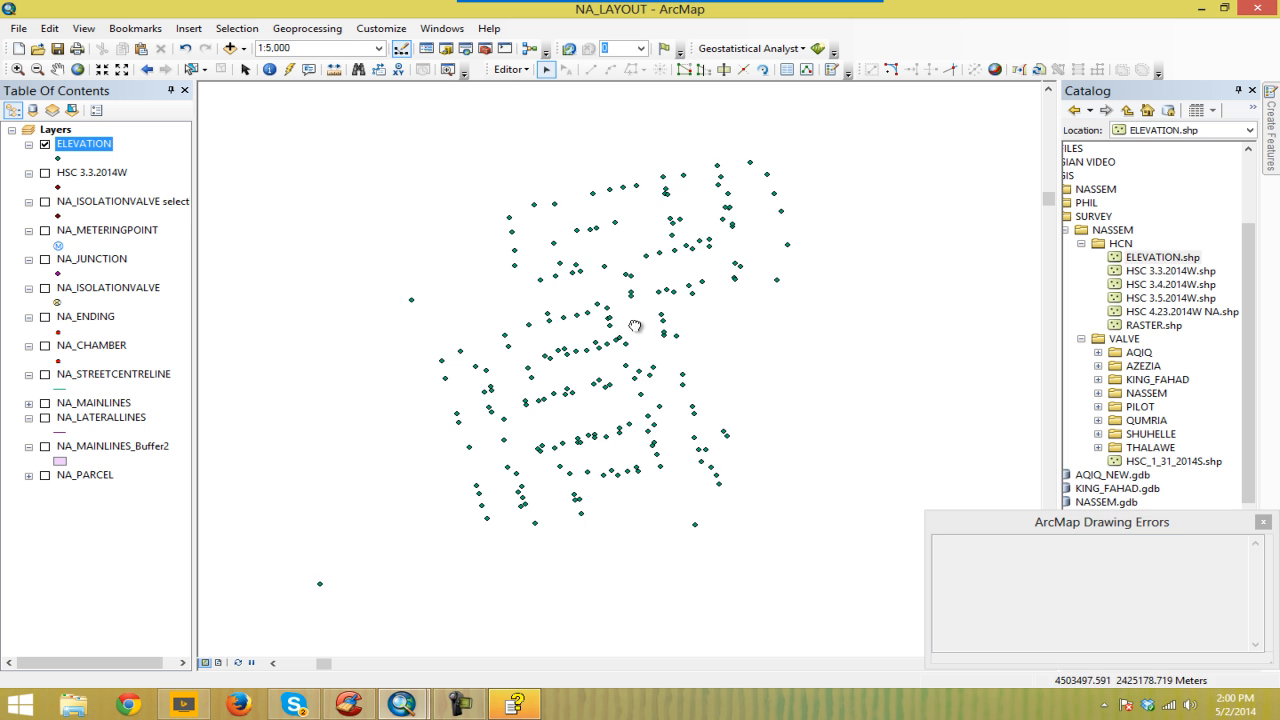
{"action": "left_click", "coordinate": [1262, 522]}
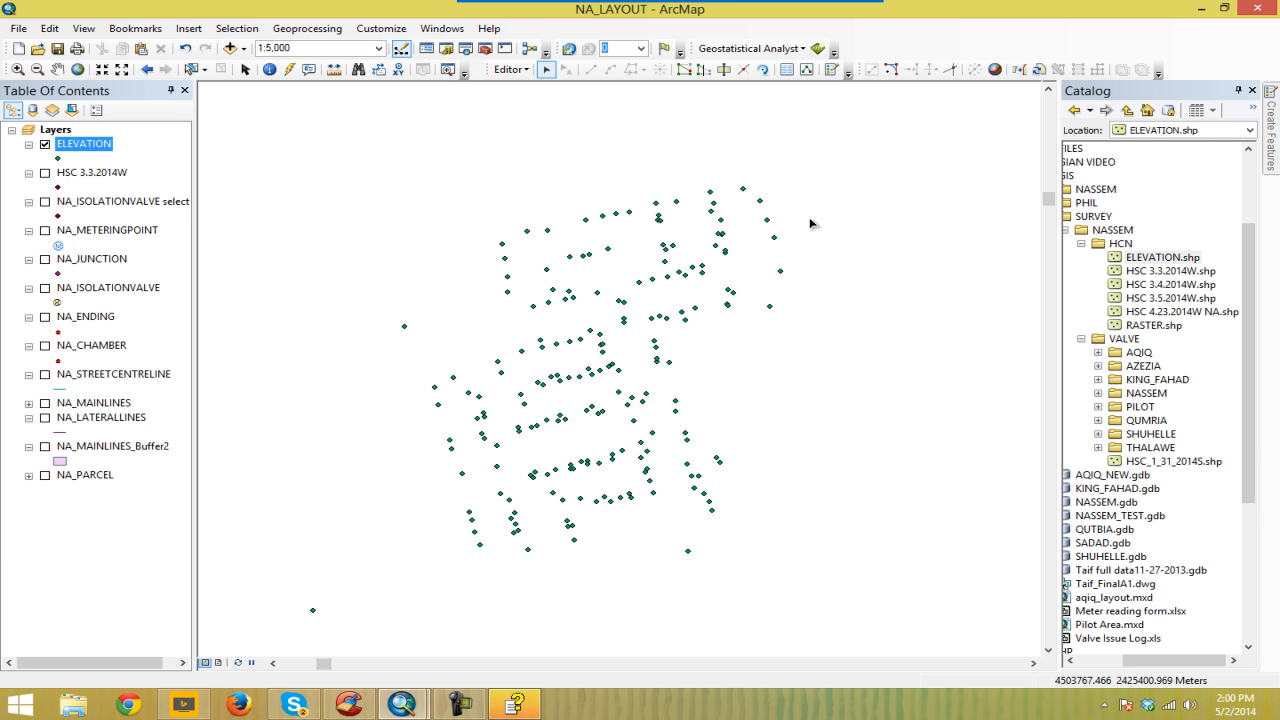
{"action": "mouse_move", "coordinate": [755, 280]}
{"action": "left_mouse_down"}
{"action": "mouse_move", "coordinate": [749, 249]}
{"action": "mouse_move", "coordinate": [751, 263]}
{"action": "left_mouse_up"}
{"action": "left_click_drag", "start_coordinate": [666, 197], "coordinate": [635, 333]}
{"action": "left_click_drag", "start_coordinate": [777, 376], "coordinate": [803, 280]}
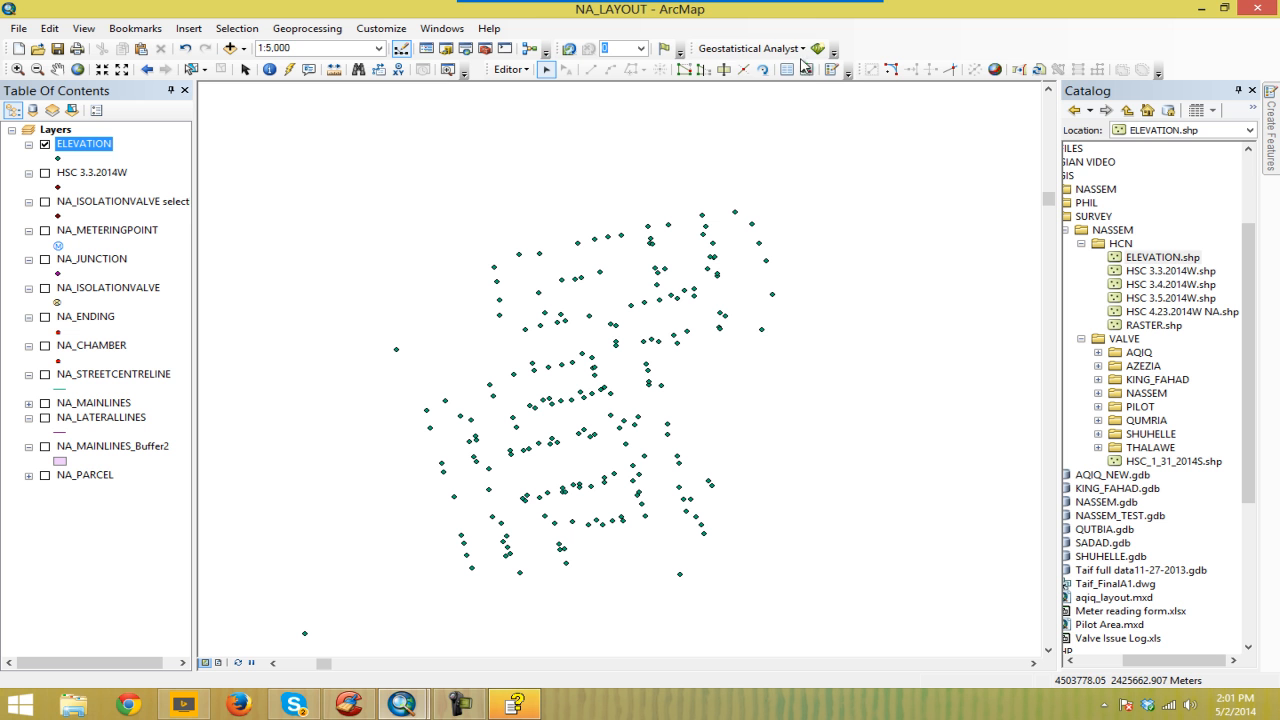
{"action": "left_click", "coordinate": [750, 48]}
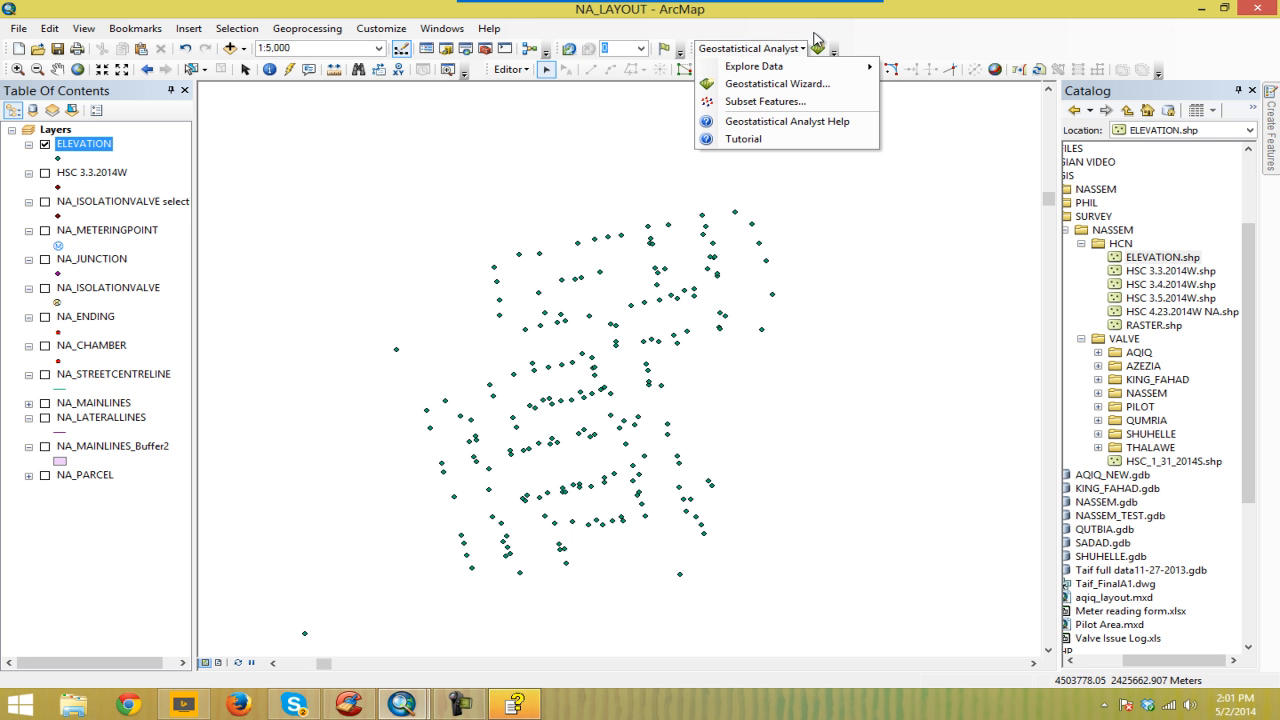
{"action": "left_click", "coordinate": [762, 85]}
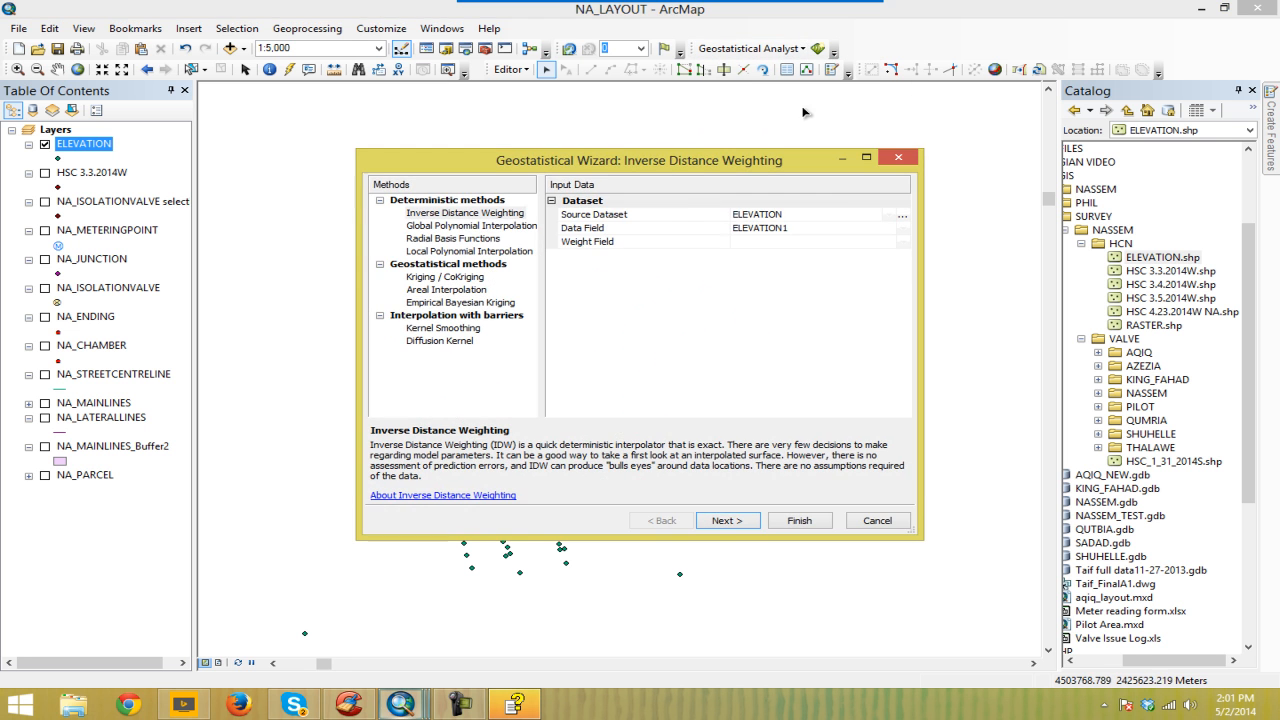
{"action": "left_click_drag", "start_coordinate": [808, 175], "coordinate": [858, 176]}
{"action": "left_click", "coordinate": [842, 220]}
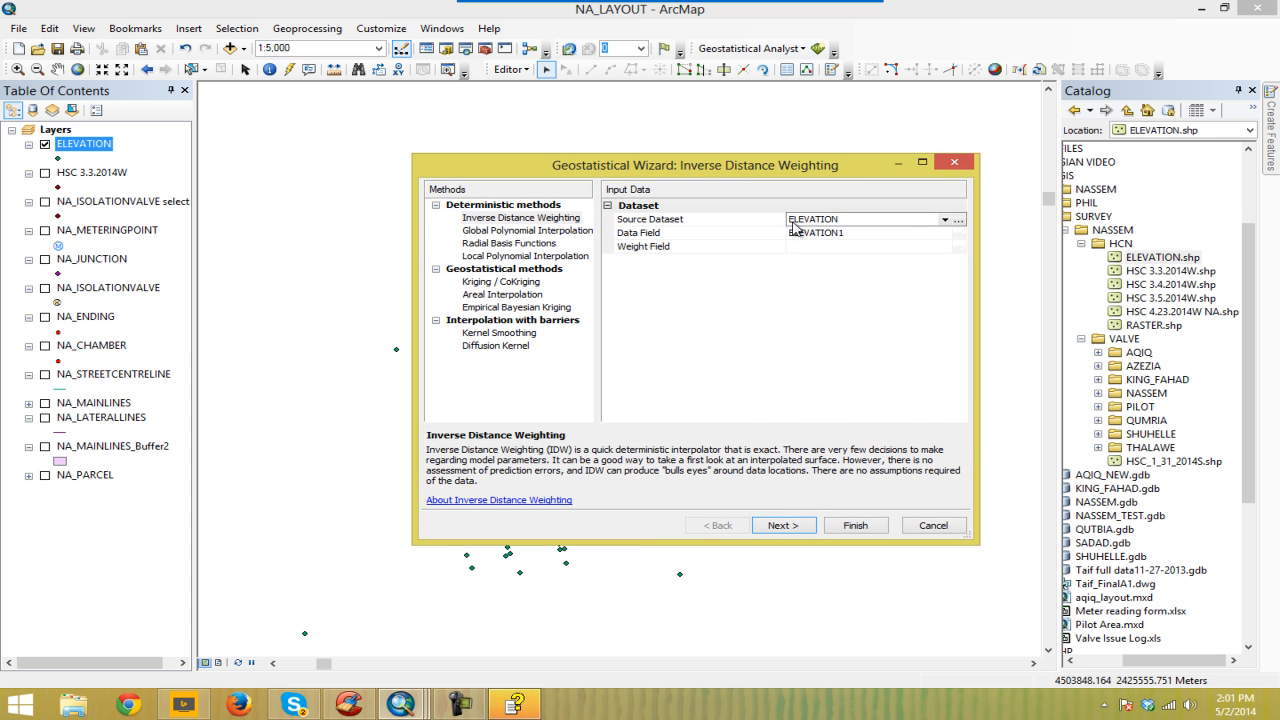
{"action": "left_click", "coordinate": [954, 162]}
Step: Delete the ELEVATION1 field from the attribute table of the ELEVATION layer and close the table
{"action": "right_click", "coordinate": [88, 146]}
{"action": "left_click", "coordinate": [142, 188]}
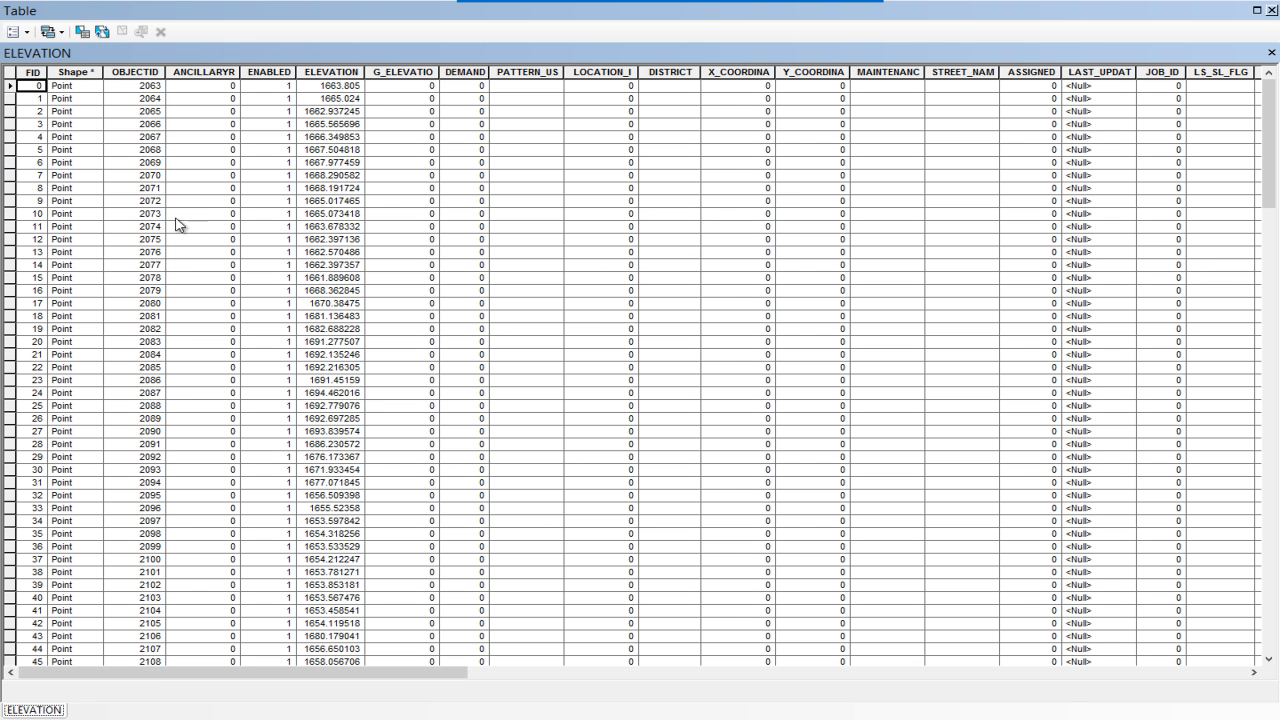
{"action": "left_click", "coordinate": [341, 73]}
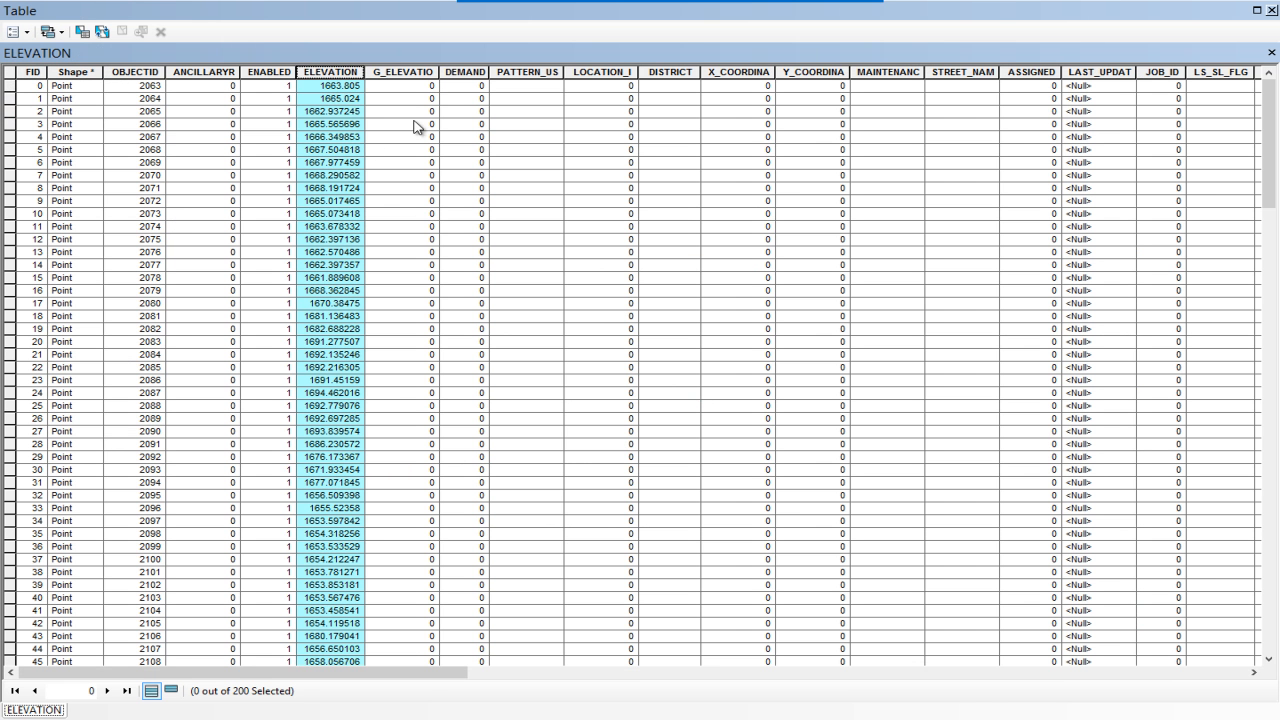
{"action": "left_click_drag", "start_coordinate": [443, 675], "coordinate": [1237, 681]}
{"action": "left_click", "coordinate": [1235, 74]}
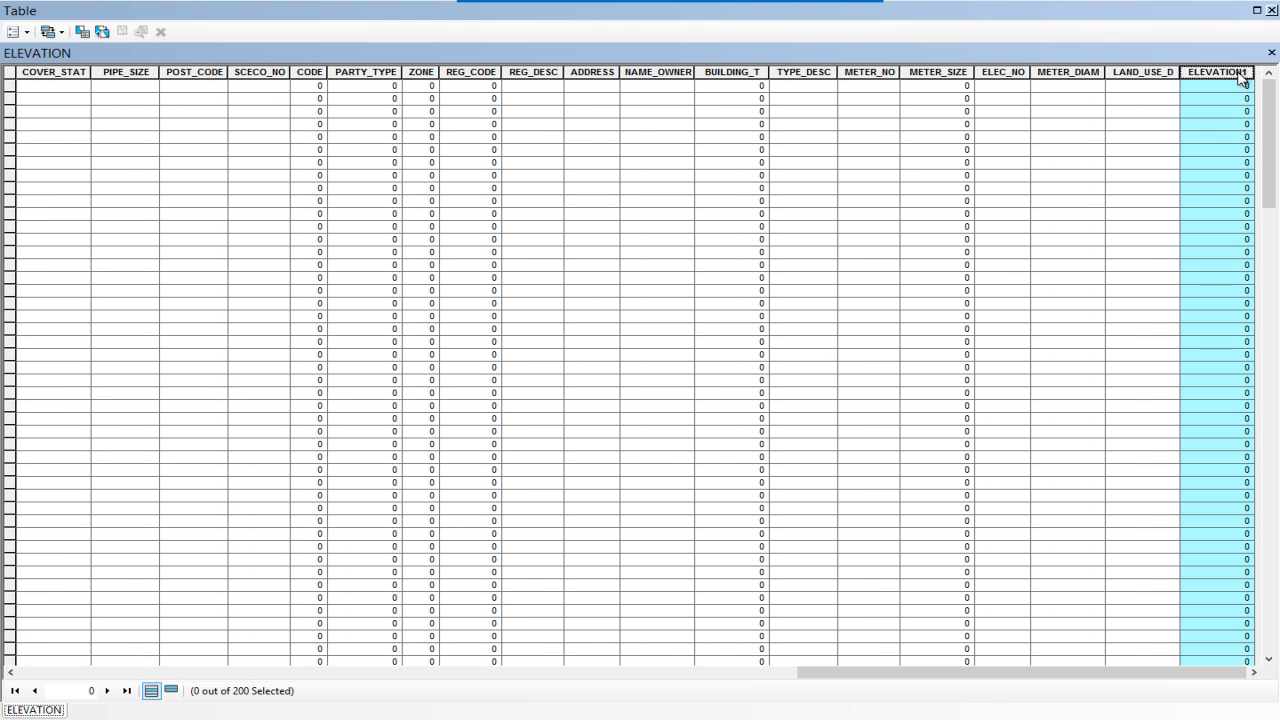
{"action": "right_click", "coordinate": [1235, 80]}
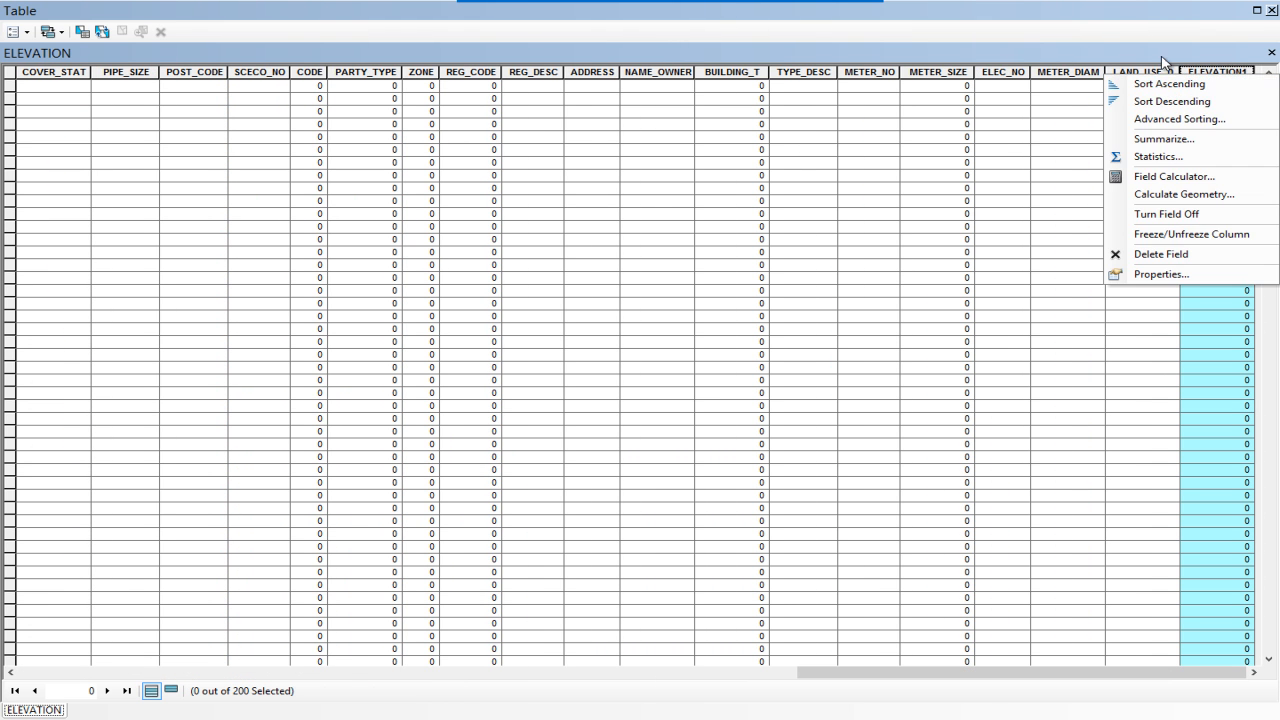
{"action": "left_click", "coordinate": [1173, 258]}
{"action": "left_click", "coordinate": [719, 421]}
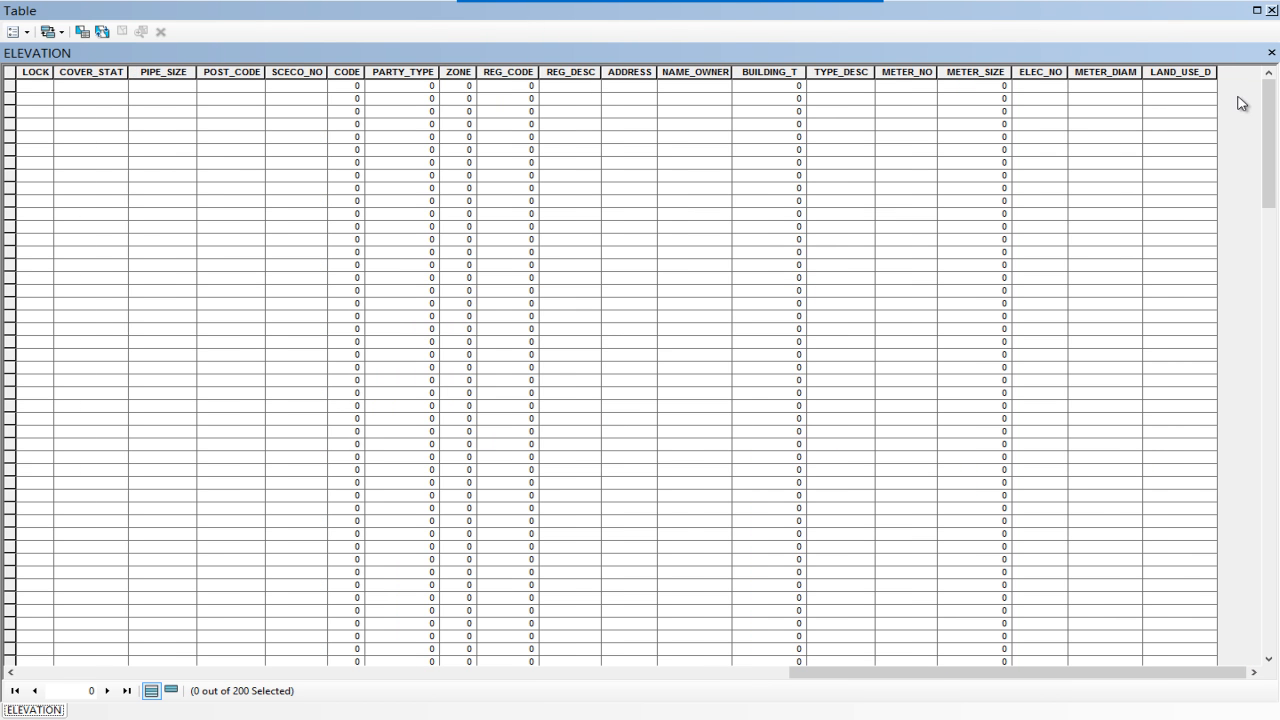
{"action": "left_click", "coordinate": [1271, 10]}
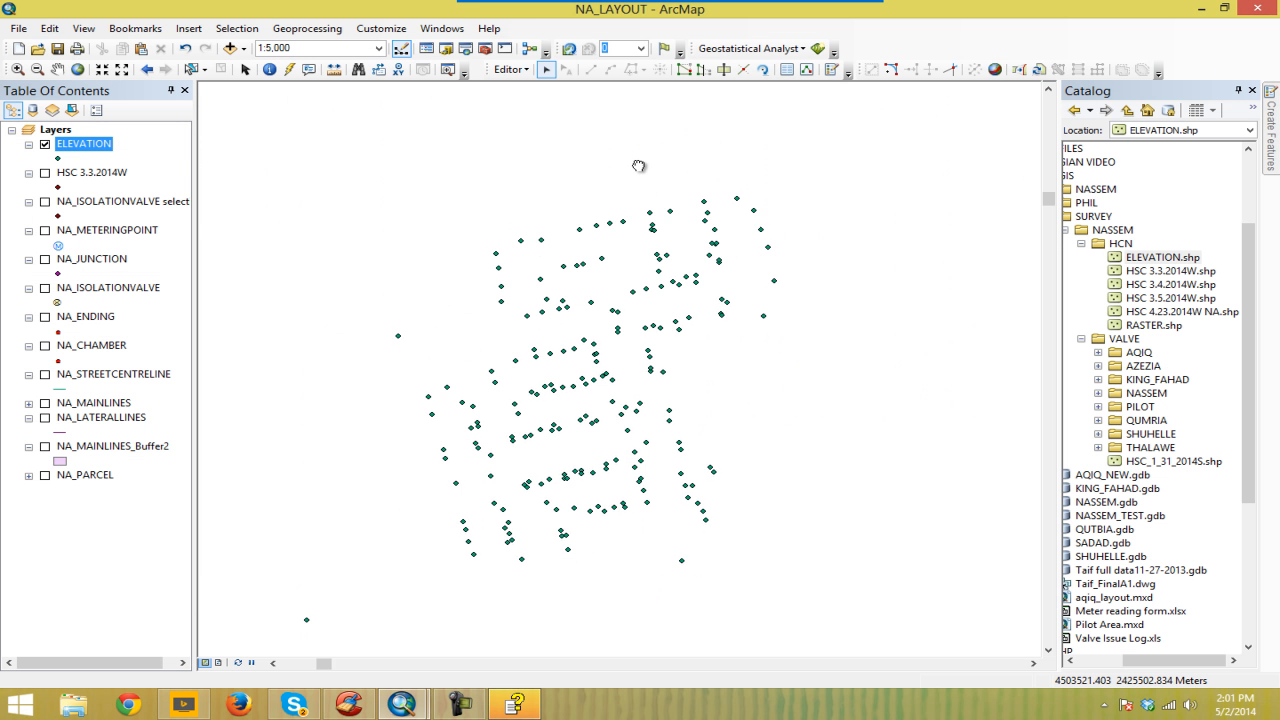
Step: Start an Inverse Distance Weighting interpolation of the ELEVATION dataset in the Geostatistical Wizard with ELEVATION as the data field
{"action": "left_click", "coordinate": [750, 48]}
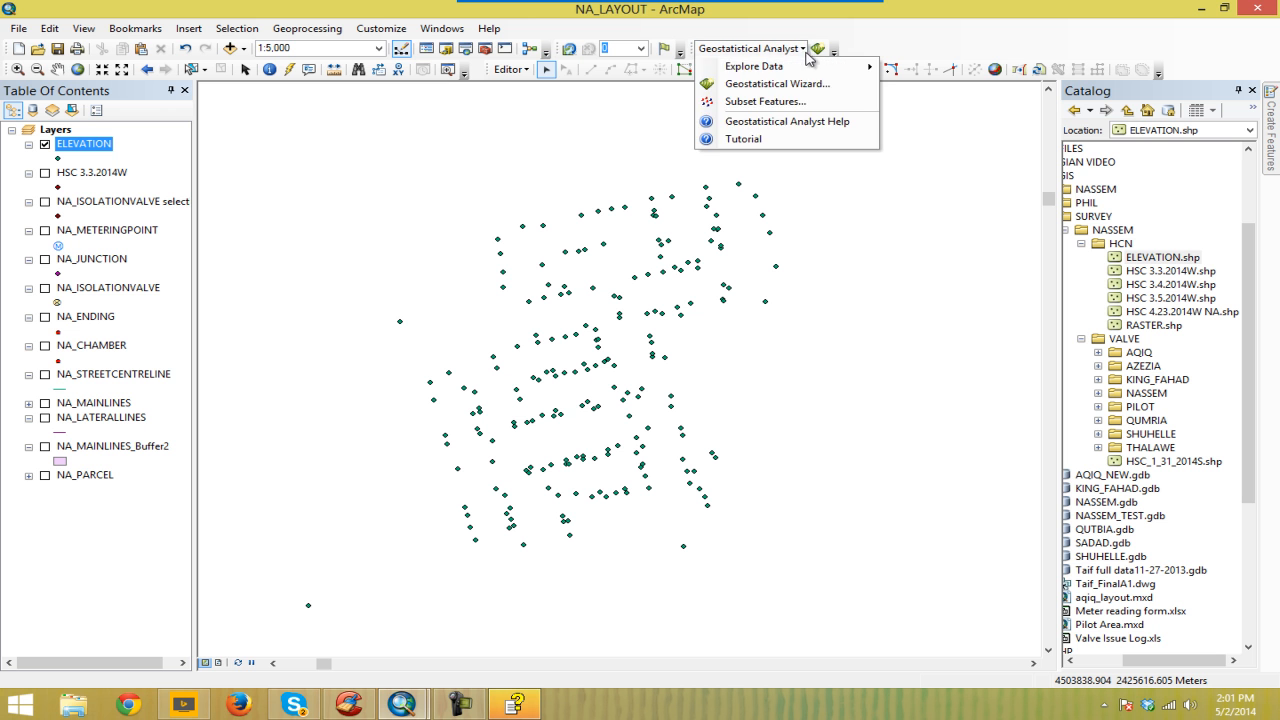
{"action": "left_click", "coordinate": [770, 85]}
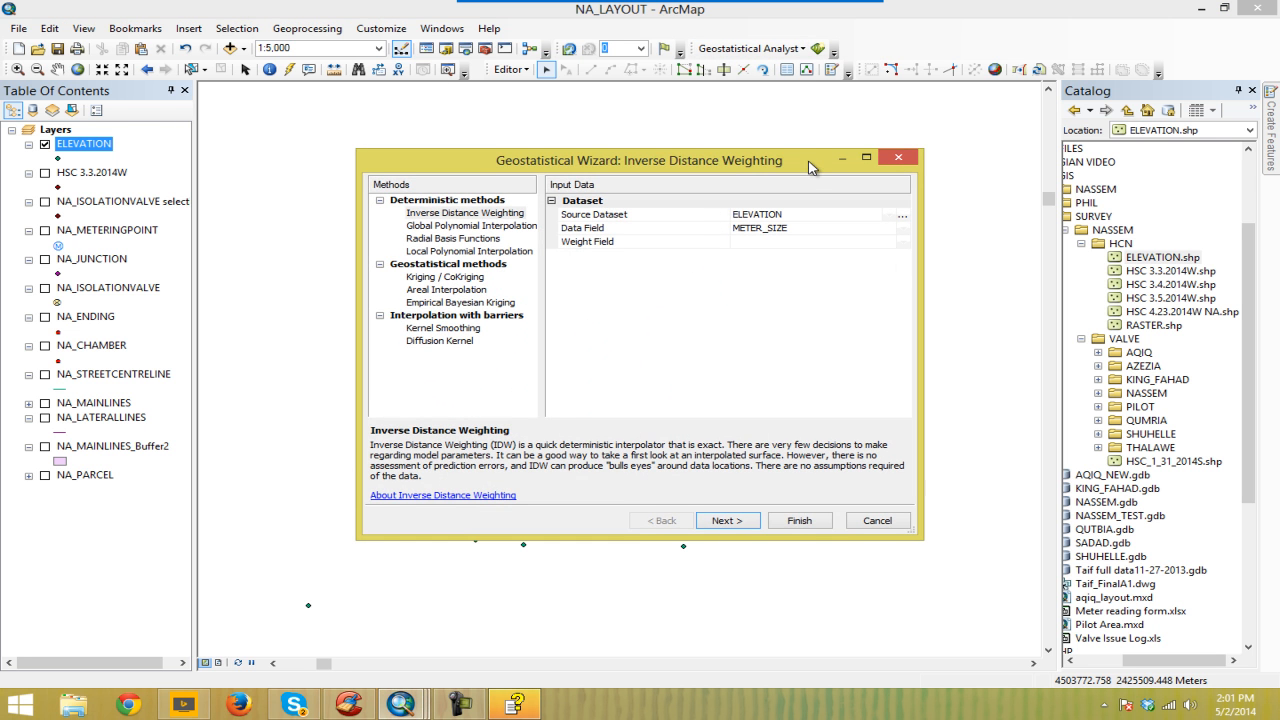
{"action": "left_click_drag", "start_coordinate": [810, 167], "coordinate": [814, 148]}
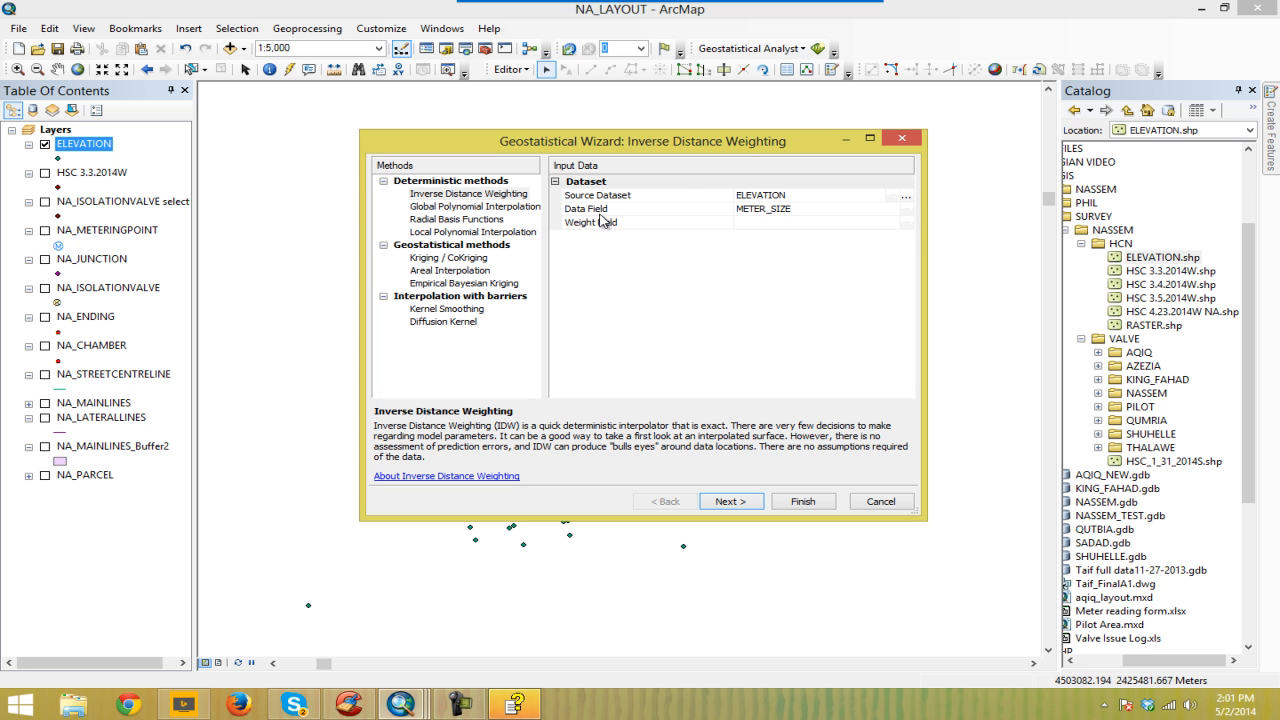
{"action": "left_click", "coordinate": [906, 209]}
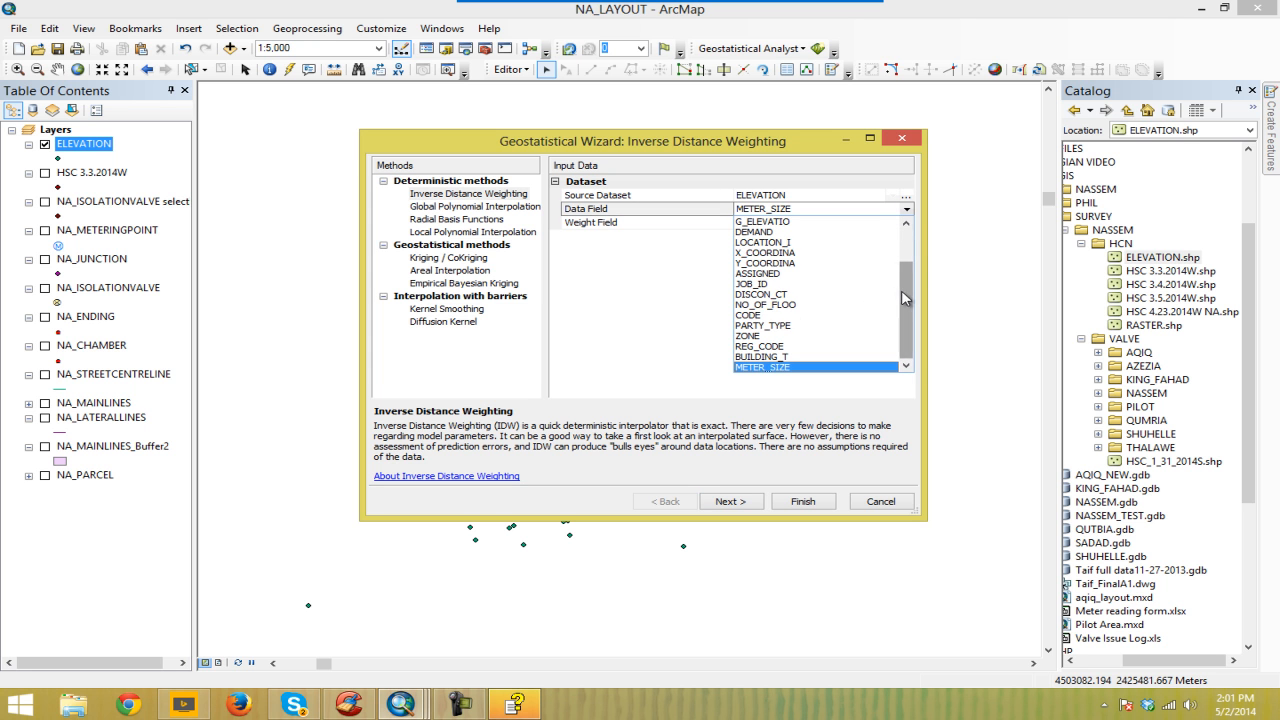
{"action": "scroll", "coordinate": [895, 292], "scroll_direction": "up", "scroll_amount": 2}
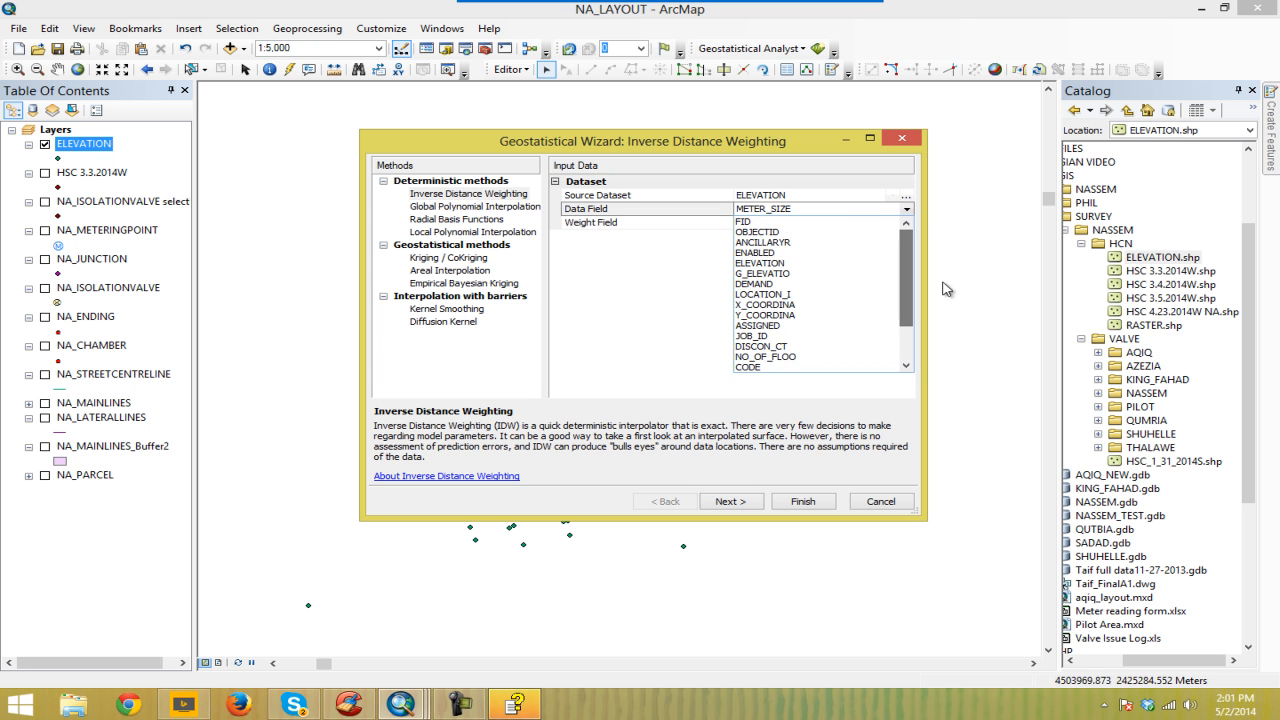
{"action": "left_click", "coordinate": [764, 264]}
{"action": "left_click_drag", "start_coordinate": [797, 160], "coordinate": [796, 104]}
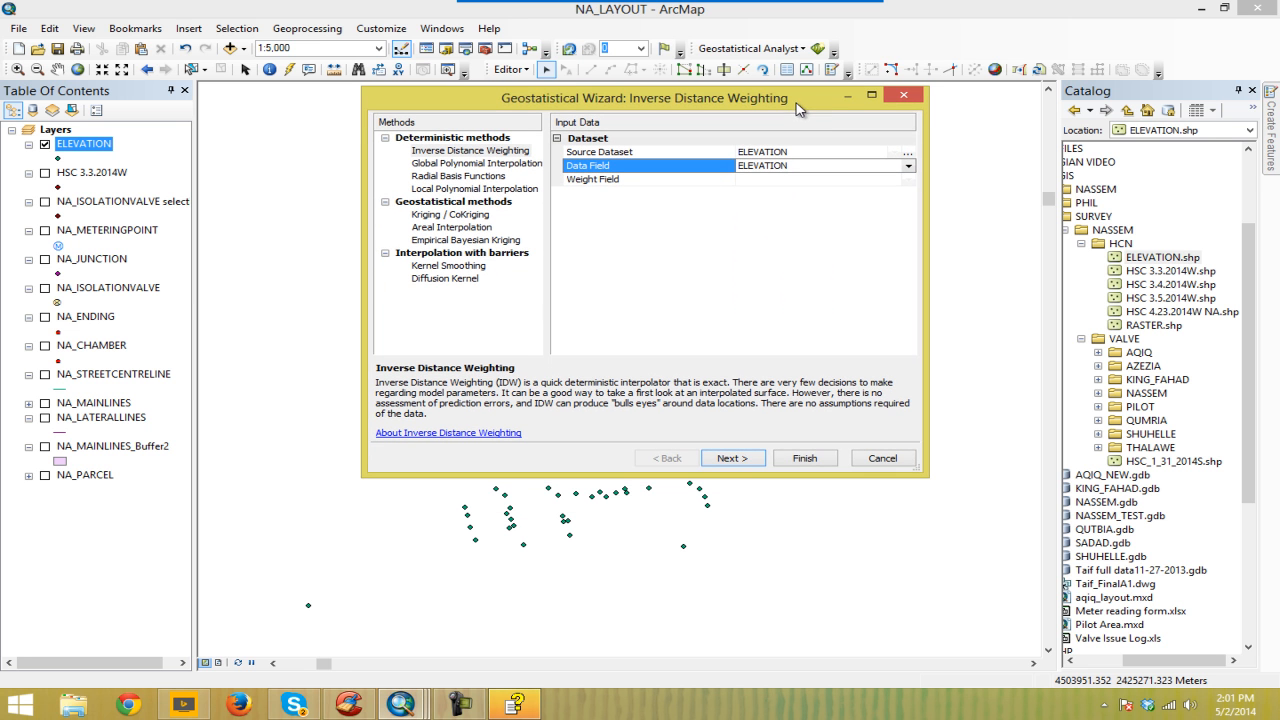
Step: Use the mean for coincidental samples and generate the Inverse Distance Weighting surface with the default method properties
{"action": "left_click", "coordinate": [737, 460]}
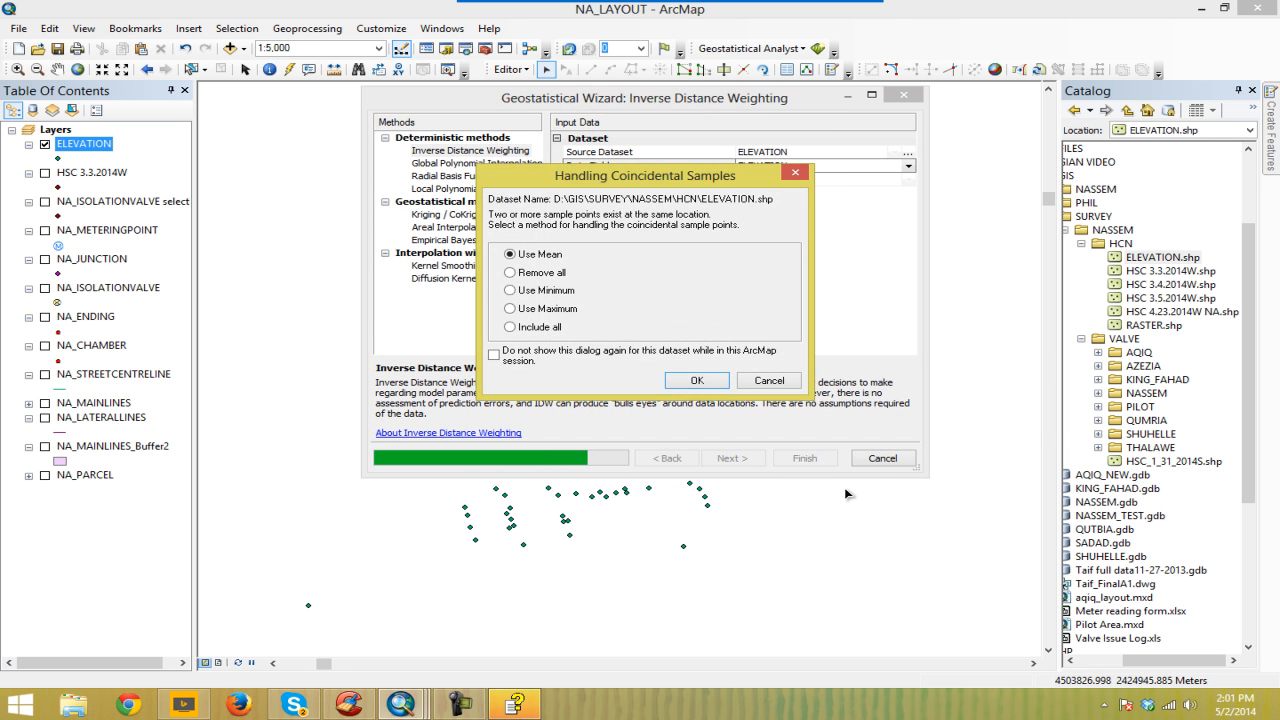
{"action": "left_click", "coordinate": [717, 382]}
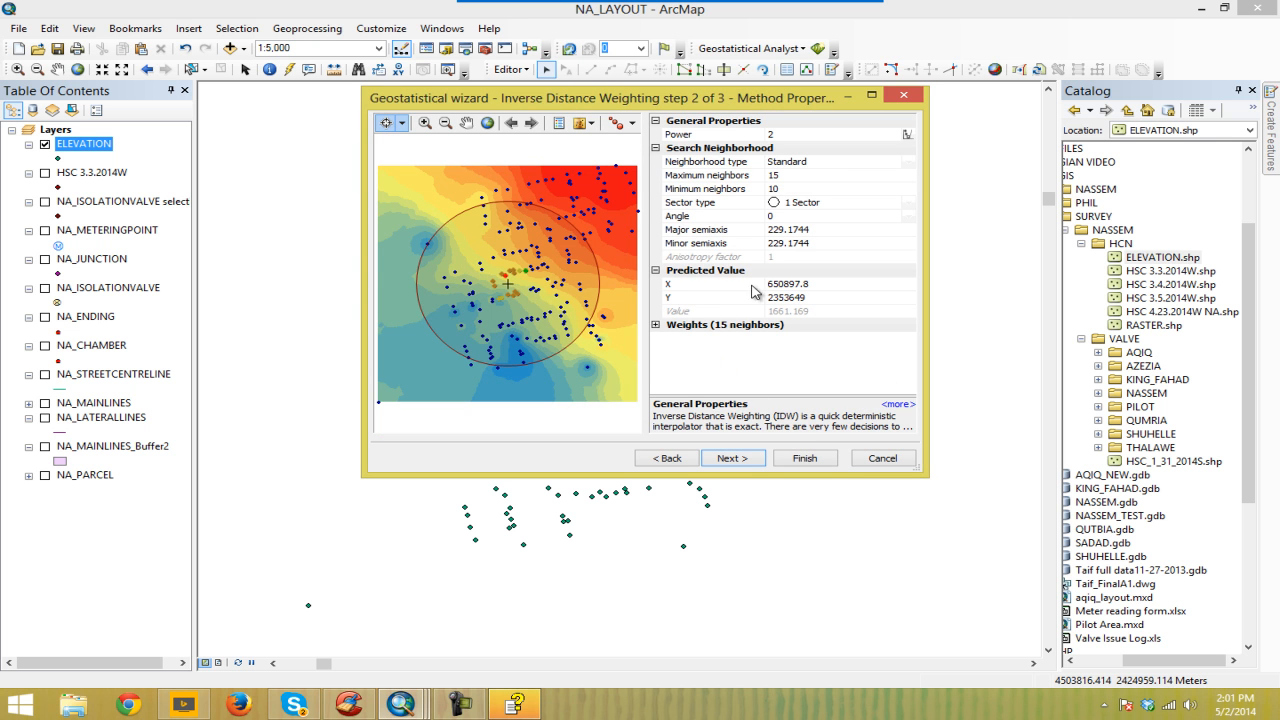
{"action": "left_click", "coordinate": [818, 460]}
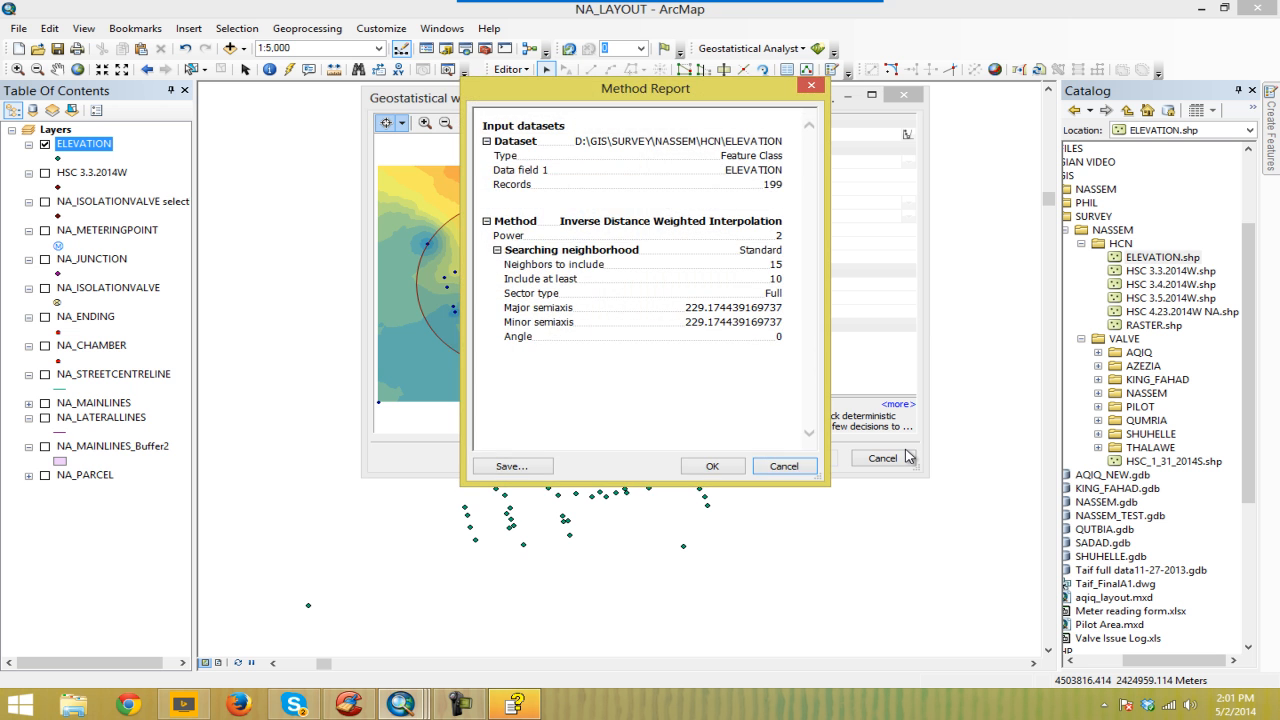
{"action": "left_click", "coordinate": [714, 467]}
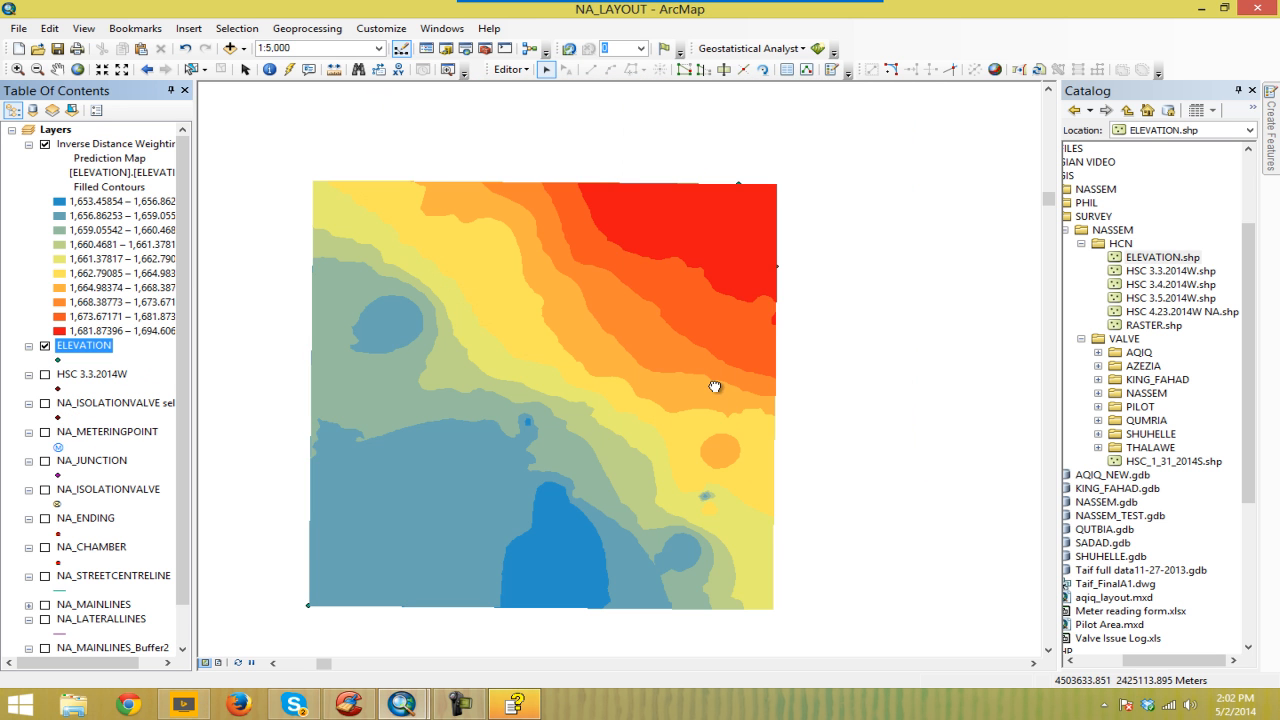
Step: Zoom the map out to 1:8,000 and widen the table of contents to show the interpolated layer's full legend
{"action": "scroll", "coordinate": [782, 292], "scroll_direction": "down", "scroll_amount": 2}
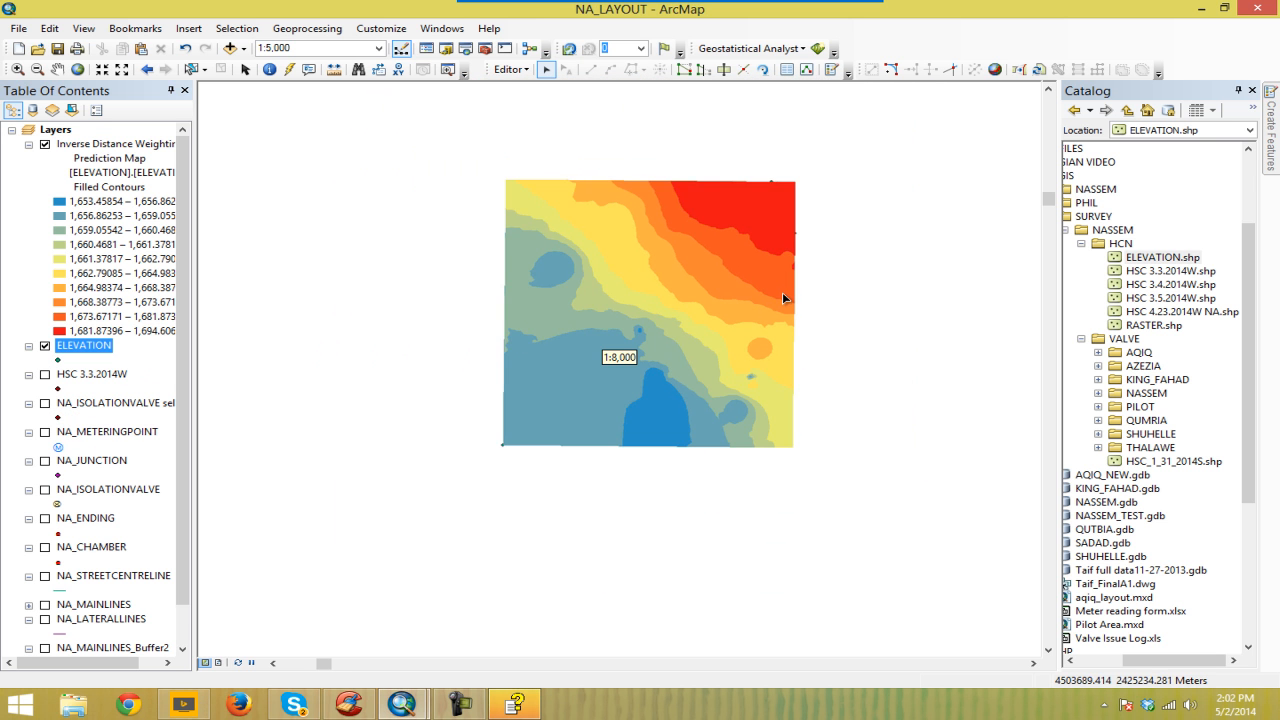
{"action": "left_click_drag", "start_coordinate": [630, 213], "coordinate": [612, 251]}
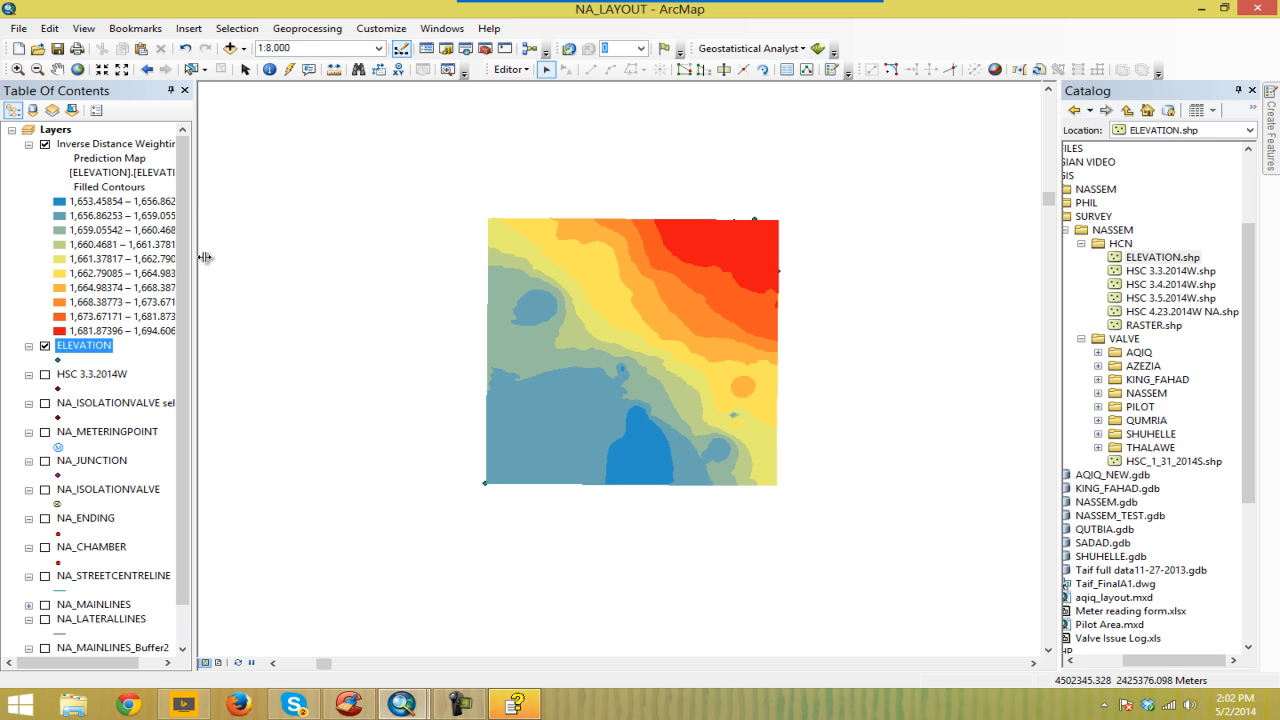
{"action": "left_click_drag", "start_coordinate": [260, 257], "coordinate": [262, 257]}
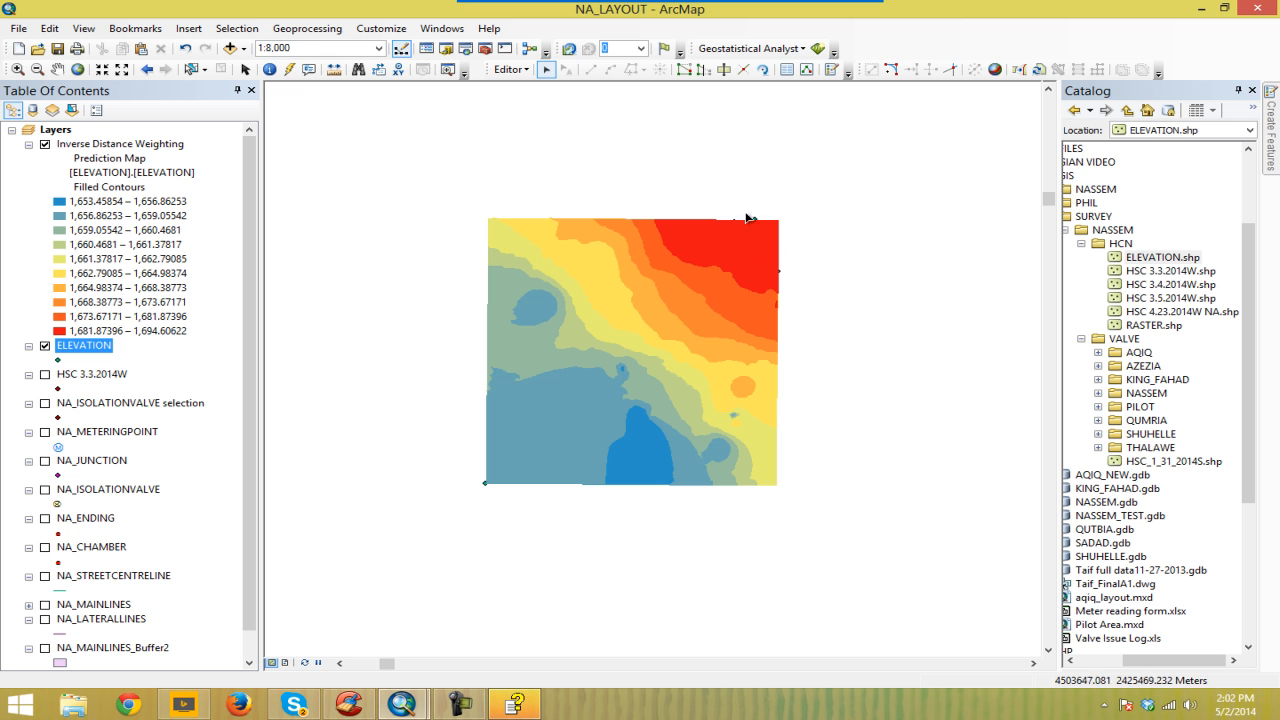
Step: Export the Inverse Distance Weighting layer to a raster with GA Layer To Grid, keeping the default output and cell size
{"action": "middle_click", "coordinate": [722, 315]}
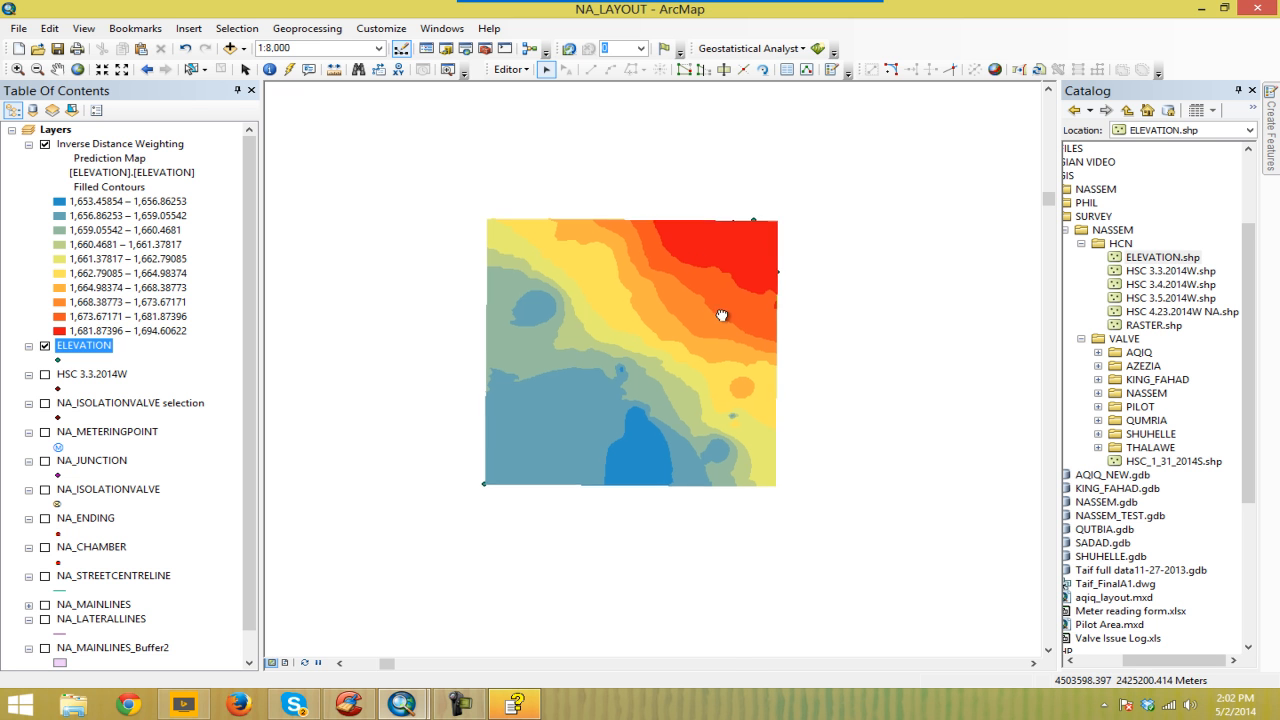
{"action": "right_click", "coordinate": [146, 146]}
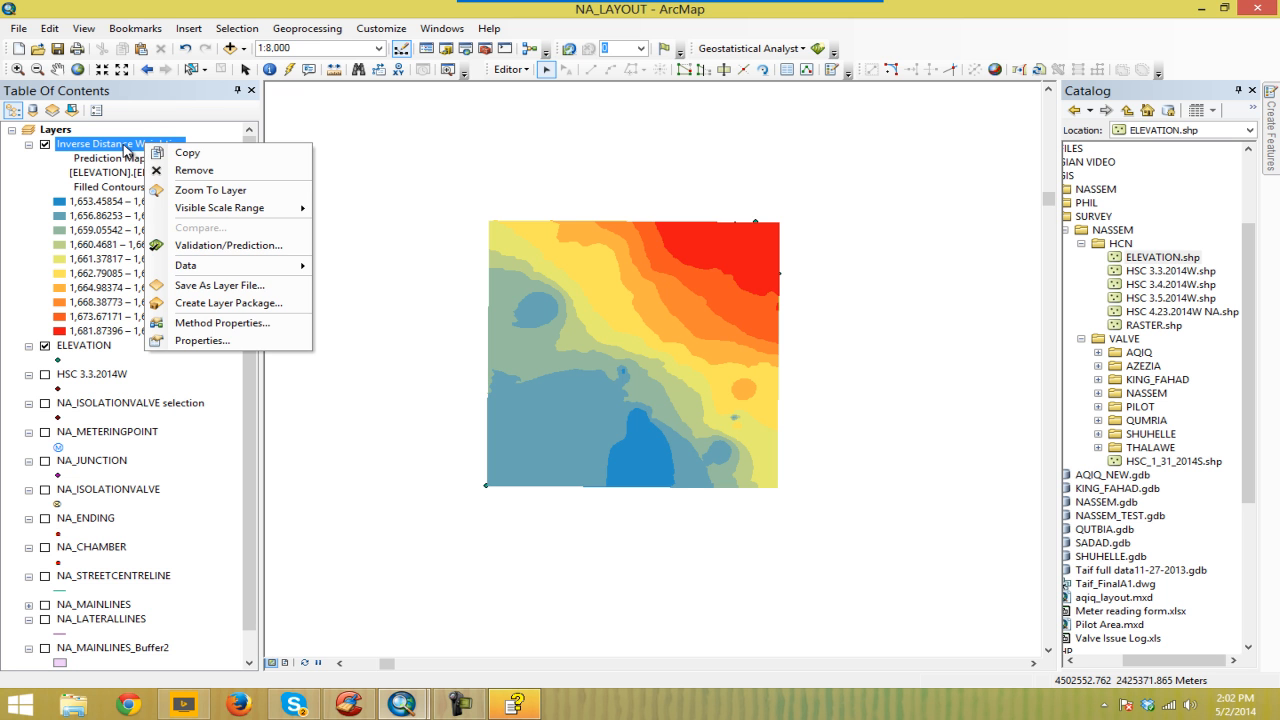
{"action": "right_click", "coordinate": [125, 148]}
{"action": "mouse_move", "coordinate": [262, 267]}
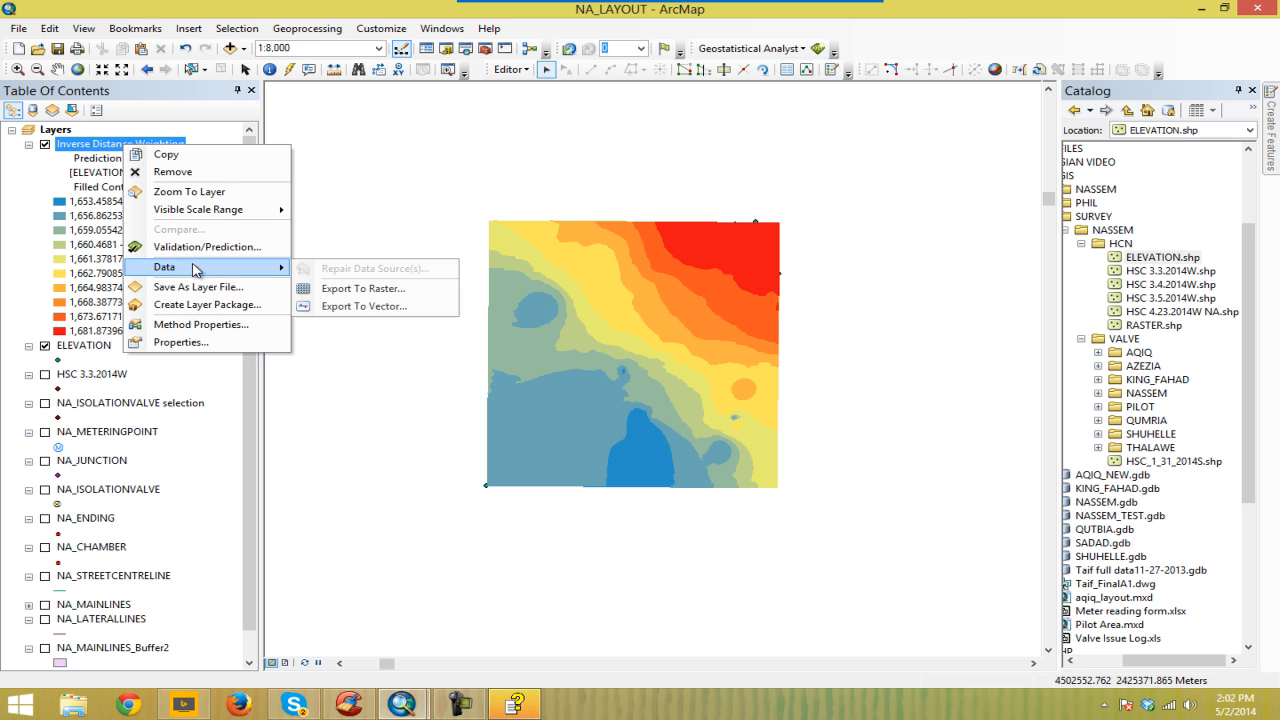
{"action": "left_click", "coordinate": [380, 293]}
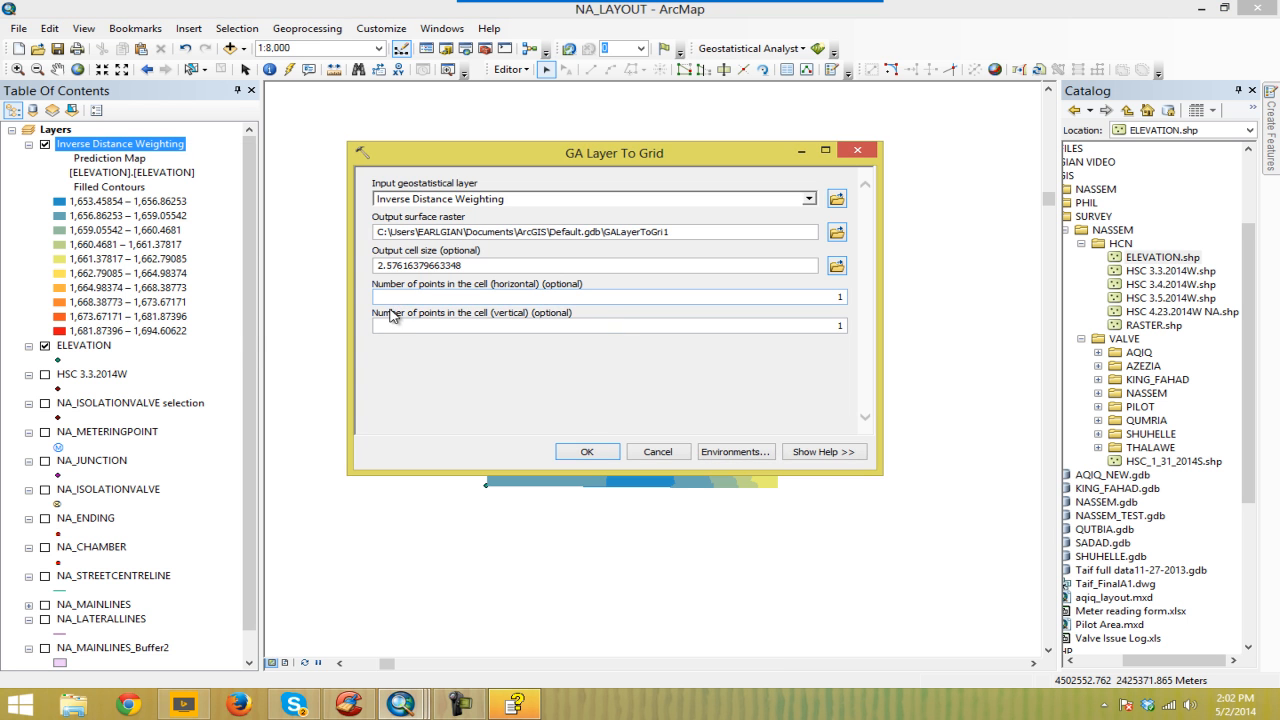
{"action": "left_click", "coordinate": [595, 451]}
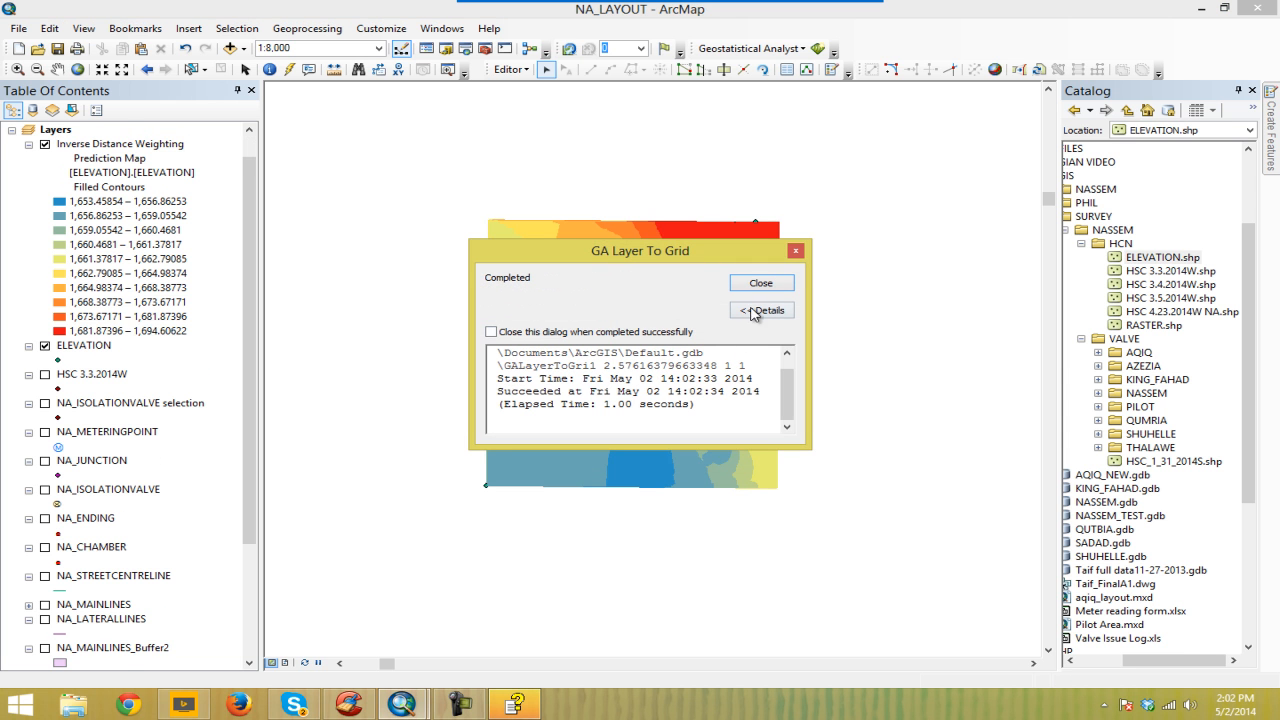
{"action": "left_click", "coordinate": [761, 283]}
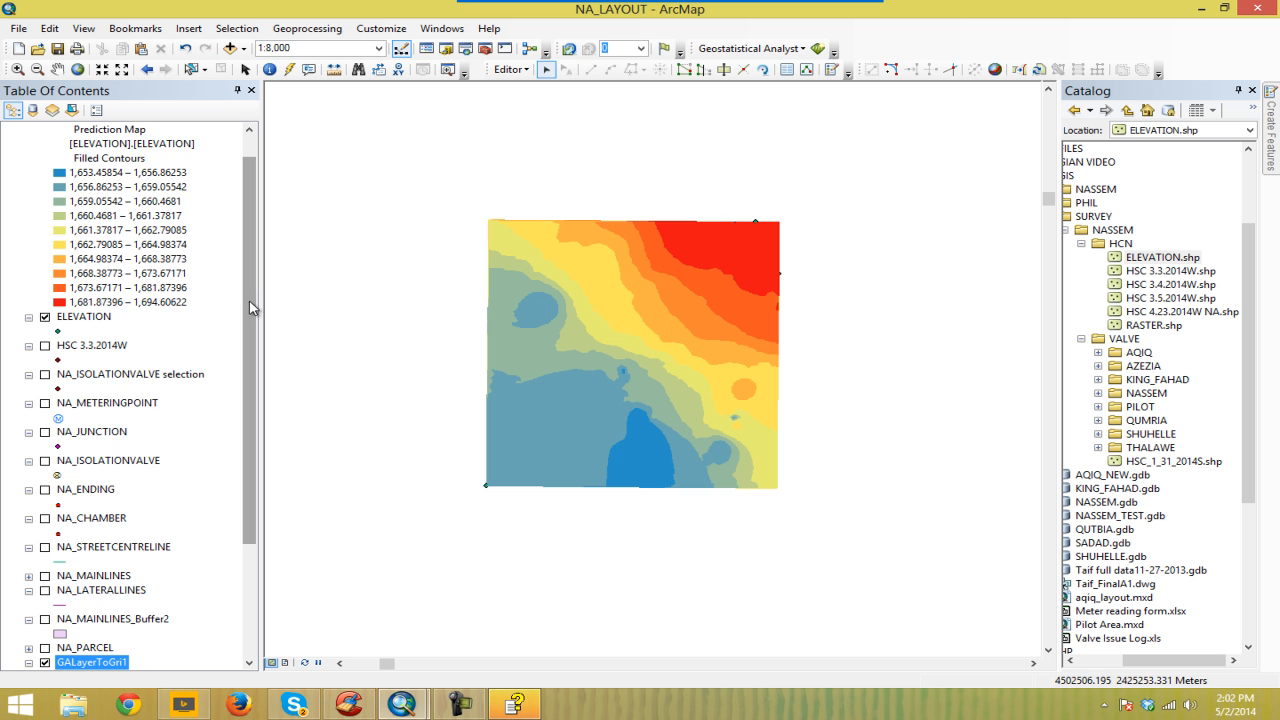
Step: Remove the Inverse Distance Weighting layer from the map, leaving the exported raster beneath the elevation points
{"action": "scroll", "coordinate": [255, 300], "scroll_direction": "up", "scroll_amount": 1}
{"action": "right_click", "coordinate": [60, 150]}
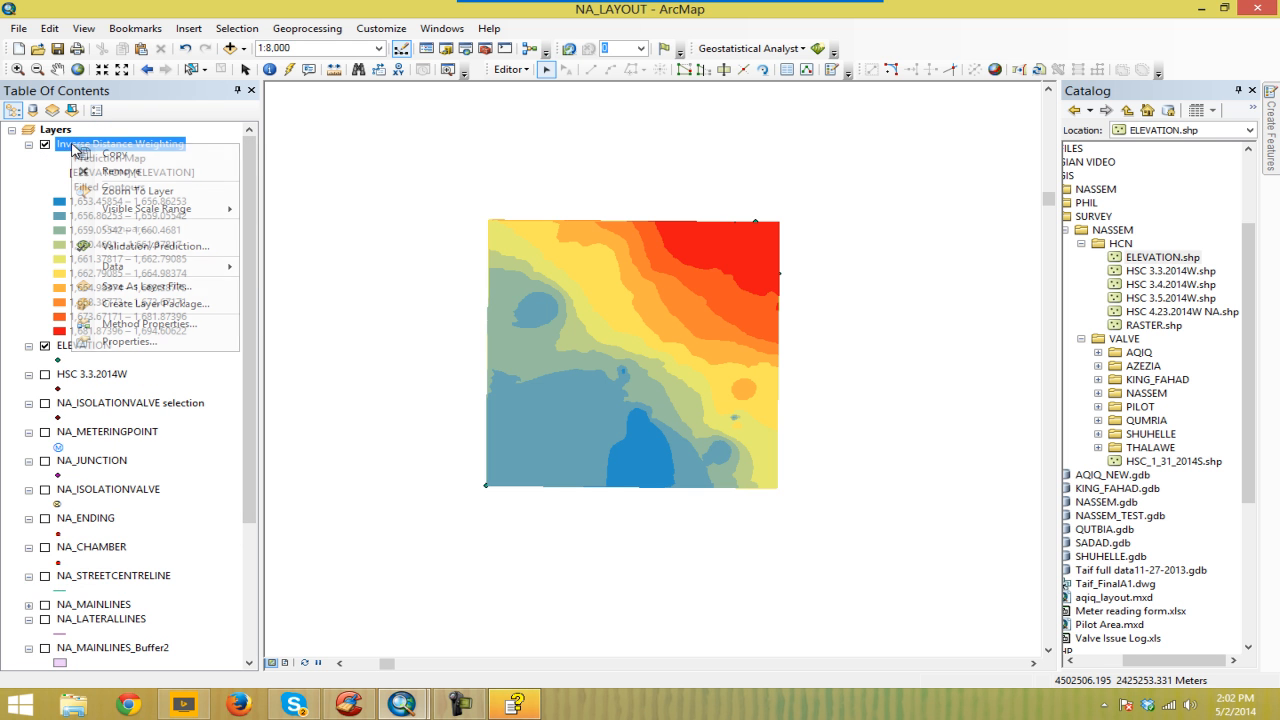
{"action": "left_click", "coordinate": [112, 168]}
{"action": "left_click_drag", "start_coordinate": [711, 480], "coordinate": [715, 416]}
{"action": "left_click_drag", "start_coordinate": [745, 246], "coordinate": [750, 314]}
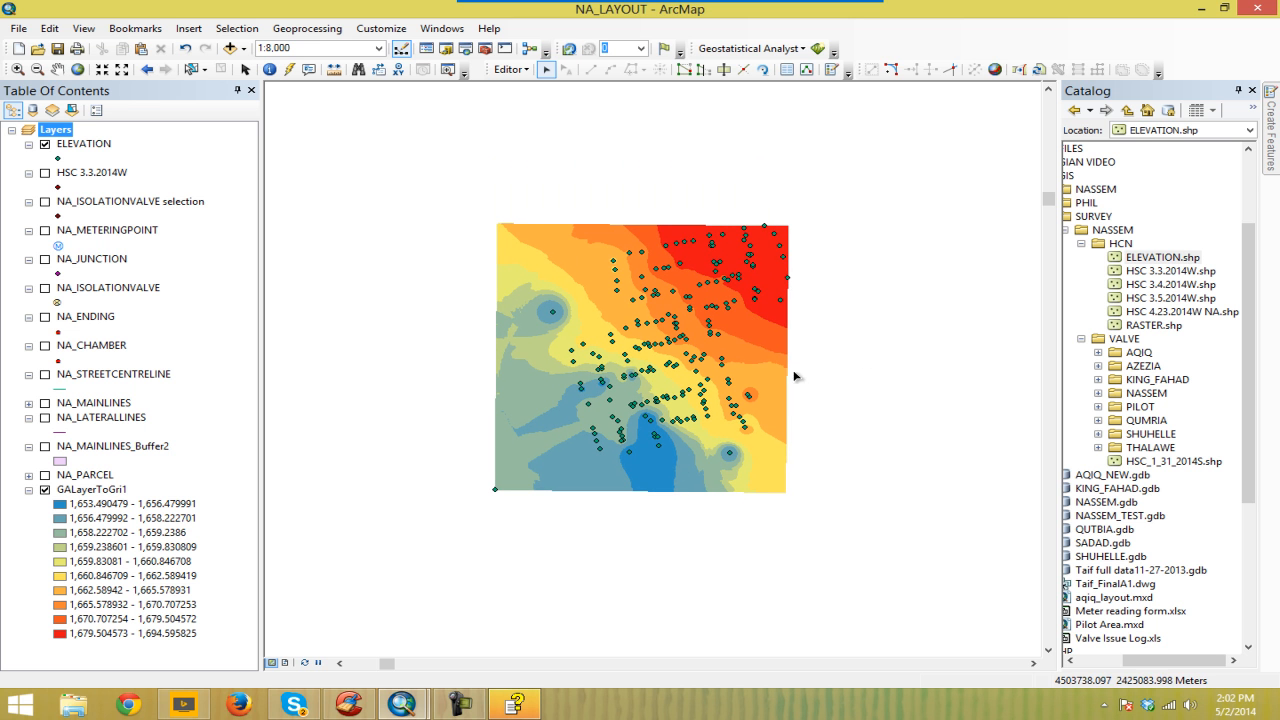
{"action": "left_click_drag", "start_coordinate": [758, 296], "coordinate": [747, 326]}
{"action": "left_click_drag", "start_coordinate": [506, 209], "coordinate": [758, 534]}
{"action": "left_click_drag", "start_coordinate": [666, 398], "coordinate": [669, 398]}
{"action": "left_click_drag", "start_coordinate": [671, 400], "coordinate": [674, 361]}
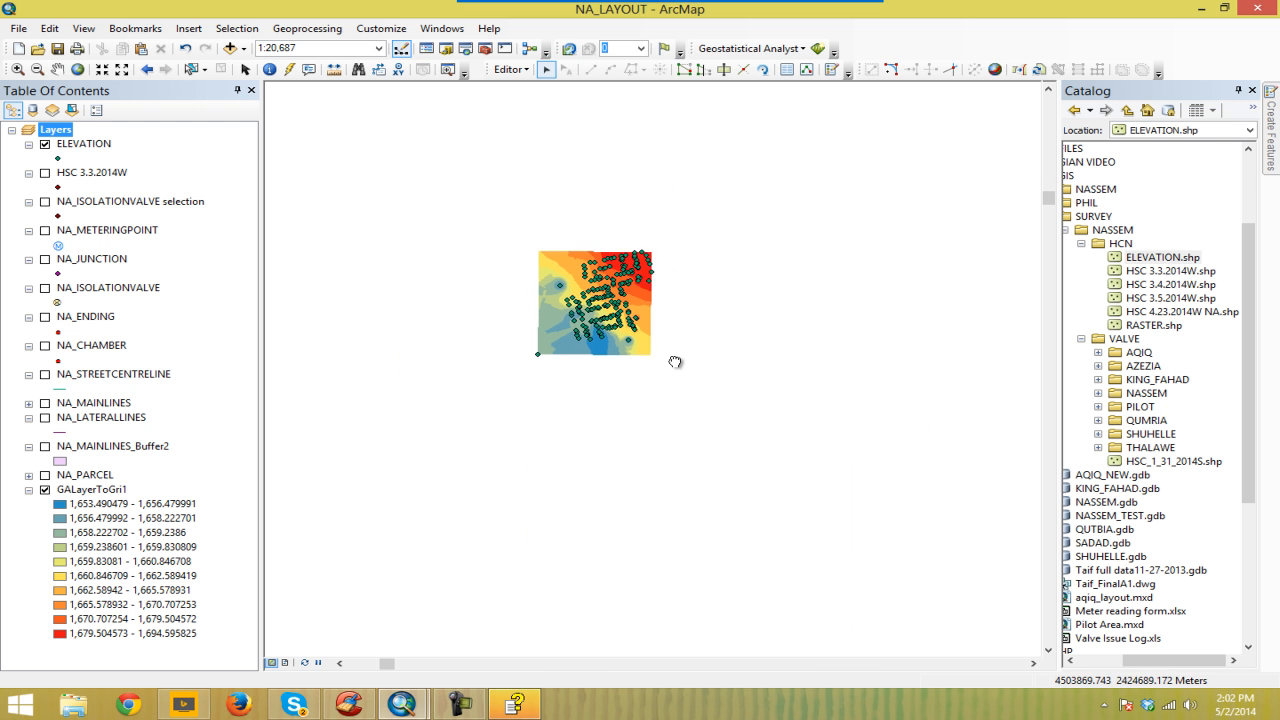
{"action": "left_click_drag", "start_coordinate": [434, 183], "coordinate": [710, 451]}
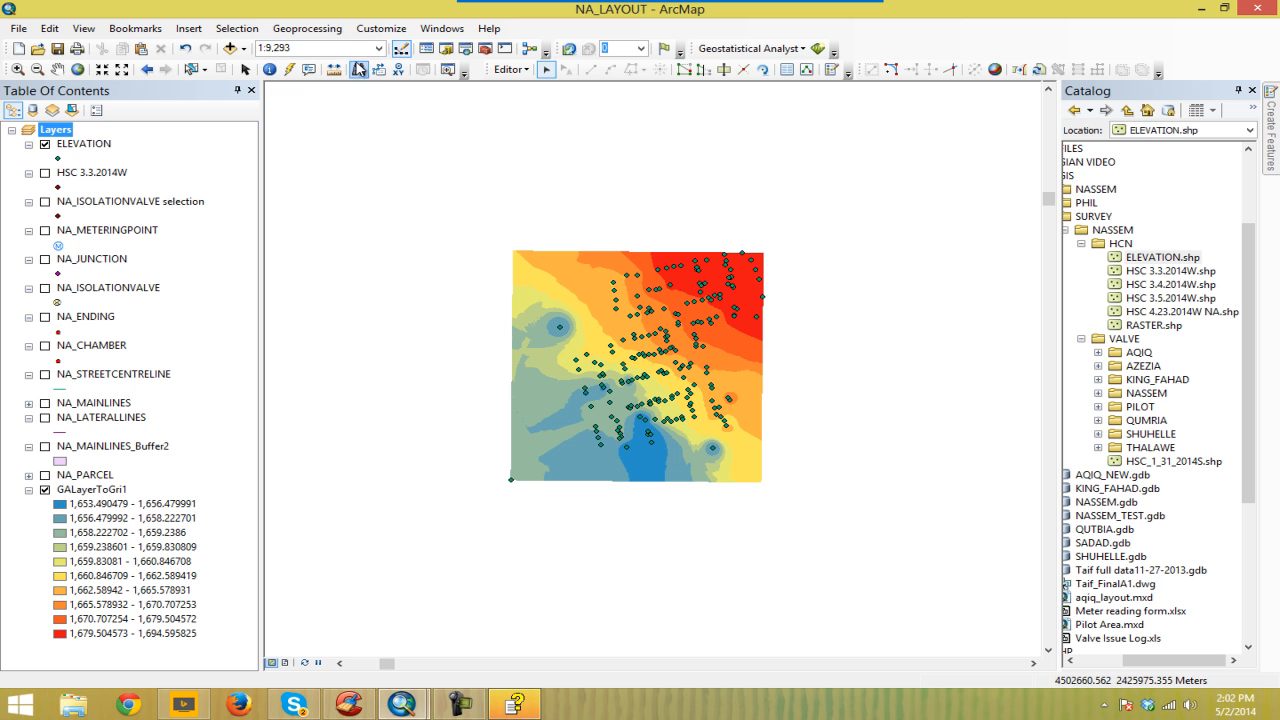
Step: Search locally for CONTOUR and open the Contour (Spatial Analyst) tool
{"action": "left_click", "coordinate": [441, 28]}
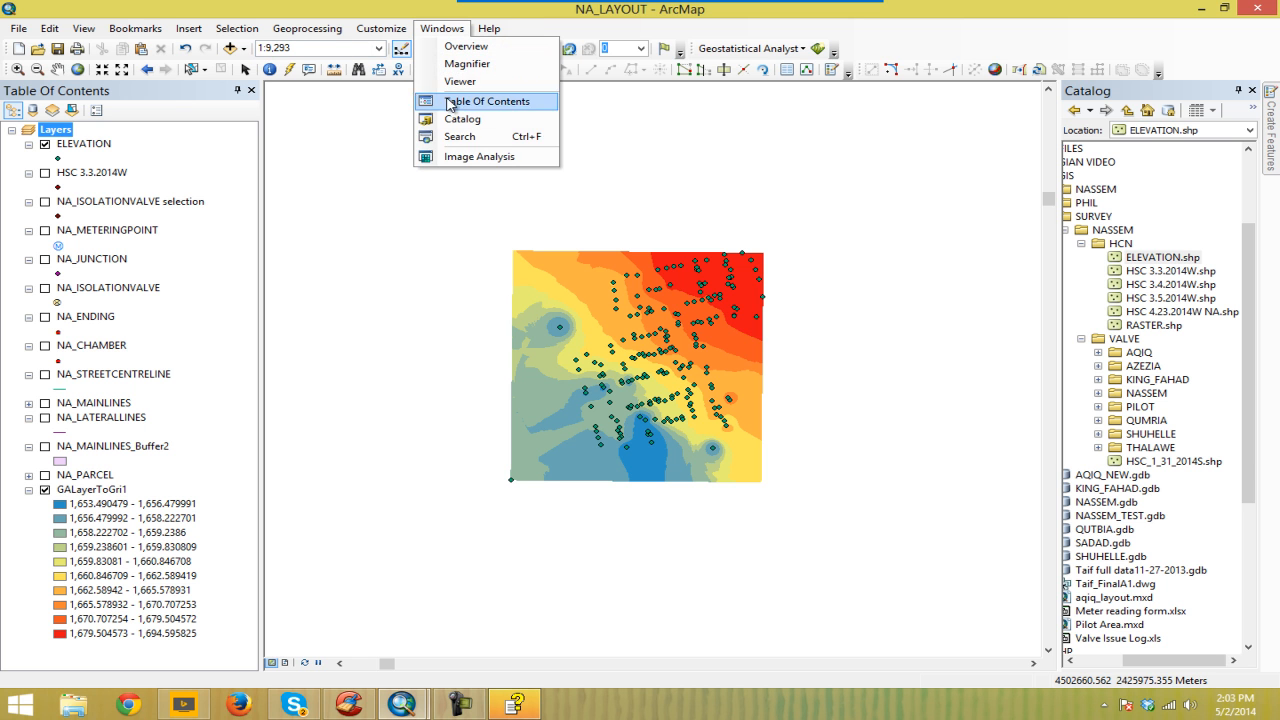
{"action": "left_click", "coordinate": [492, 137]}
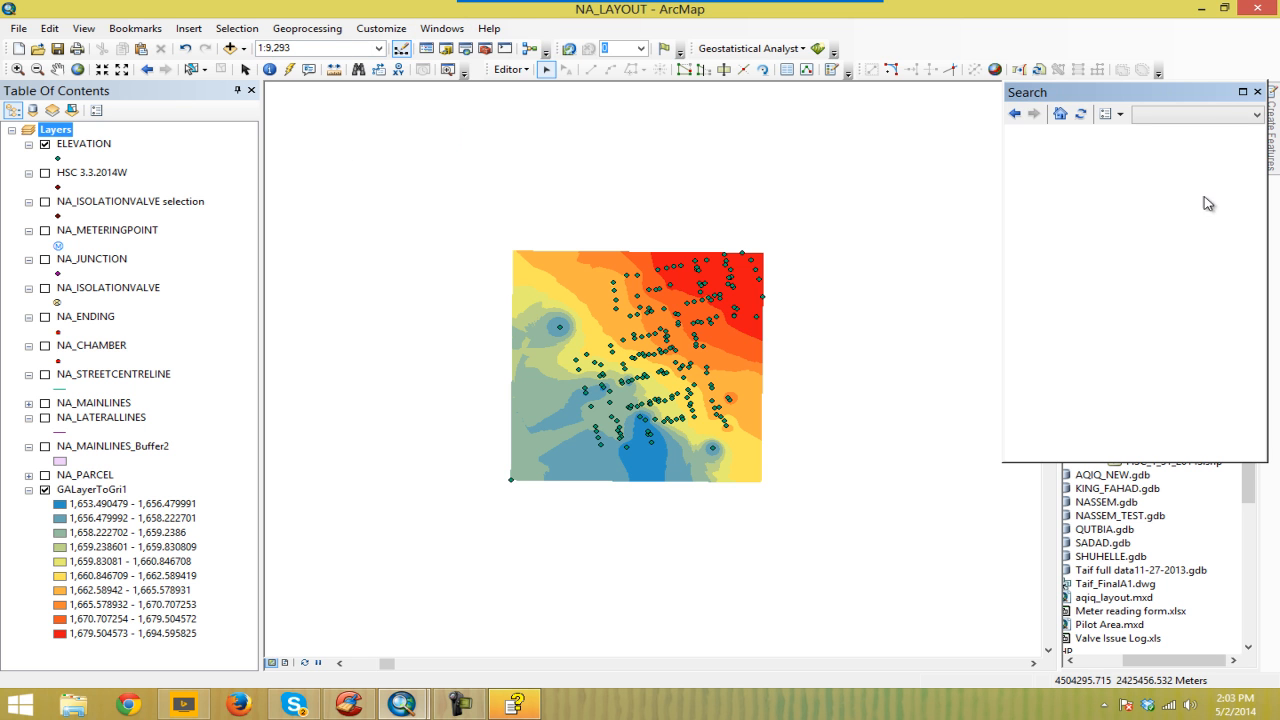
{"action": "left_click", "coordinate": [1189, 122]}
{"action": "left_click", "coordinate": [1189, 121]}
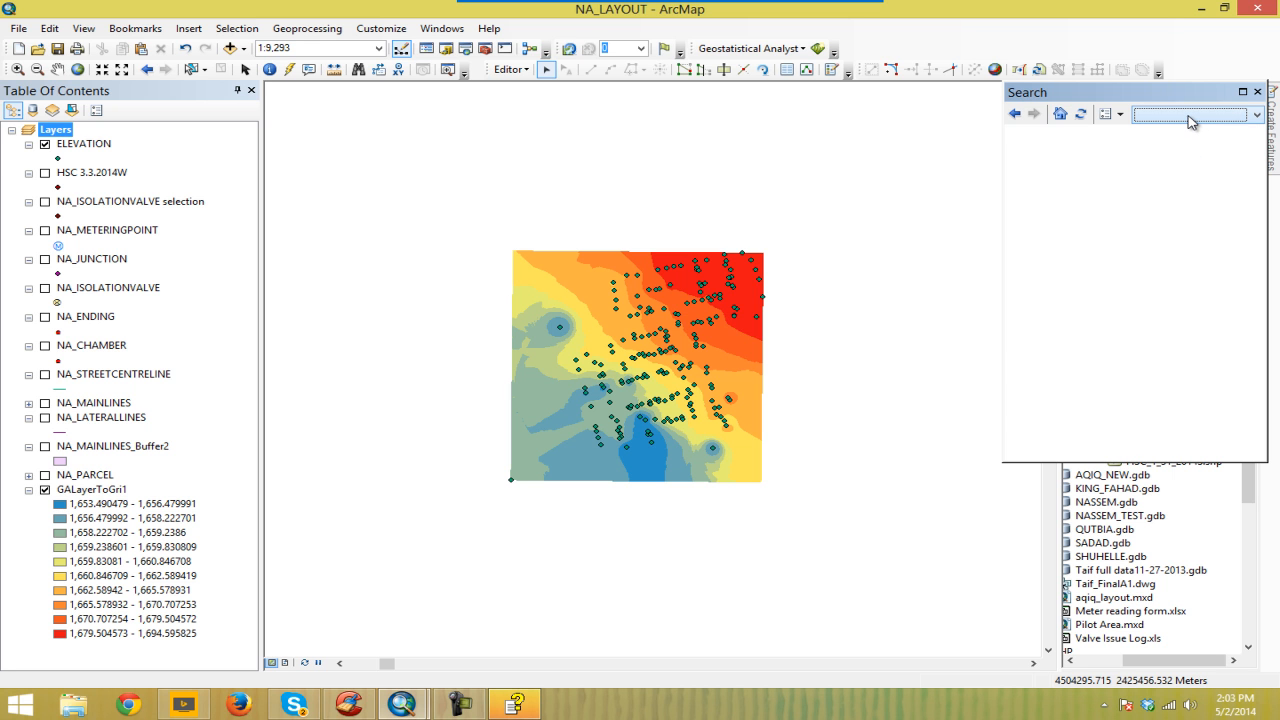
{"action": "left_click", "coordinate": [1189, 121]}
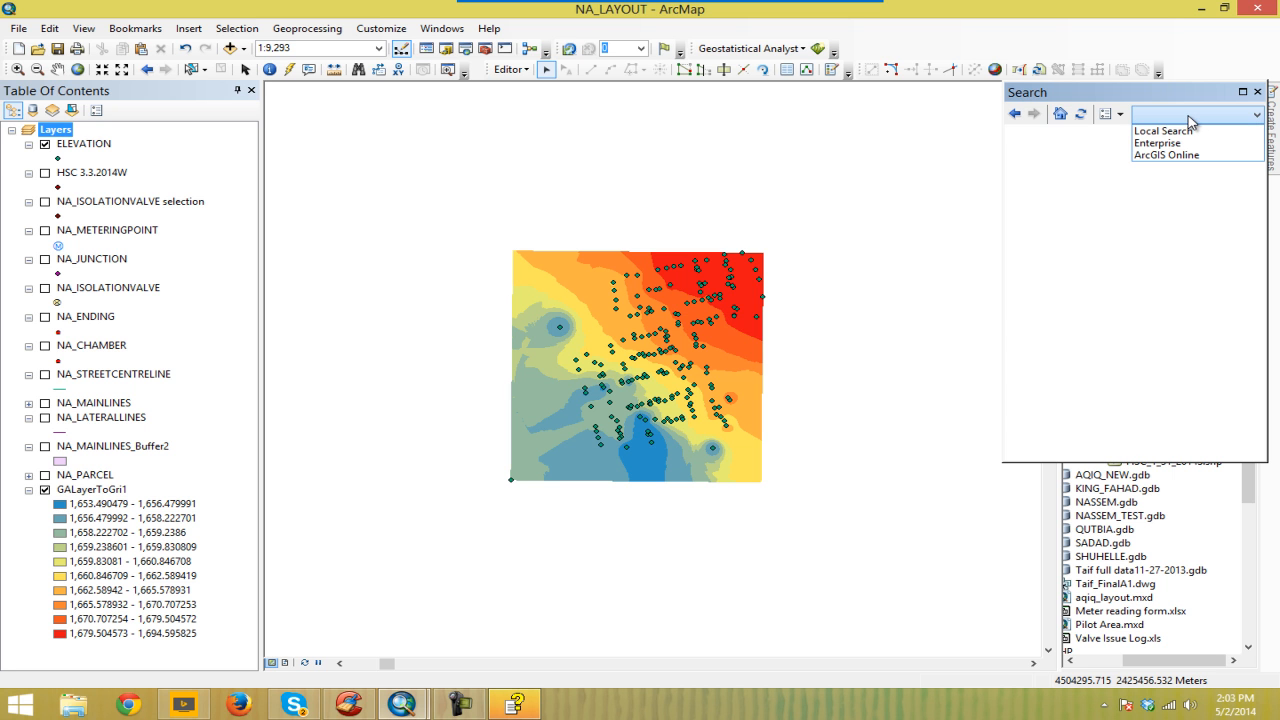
{"action": "left_click", "coordinate": [1190, 131]}
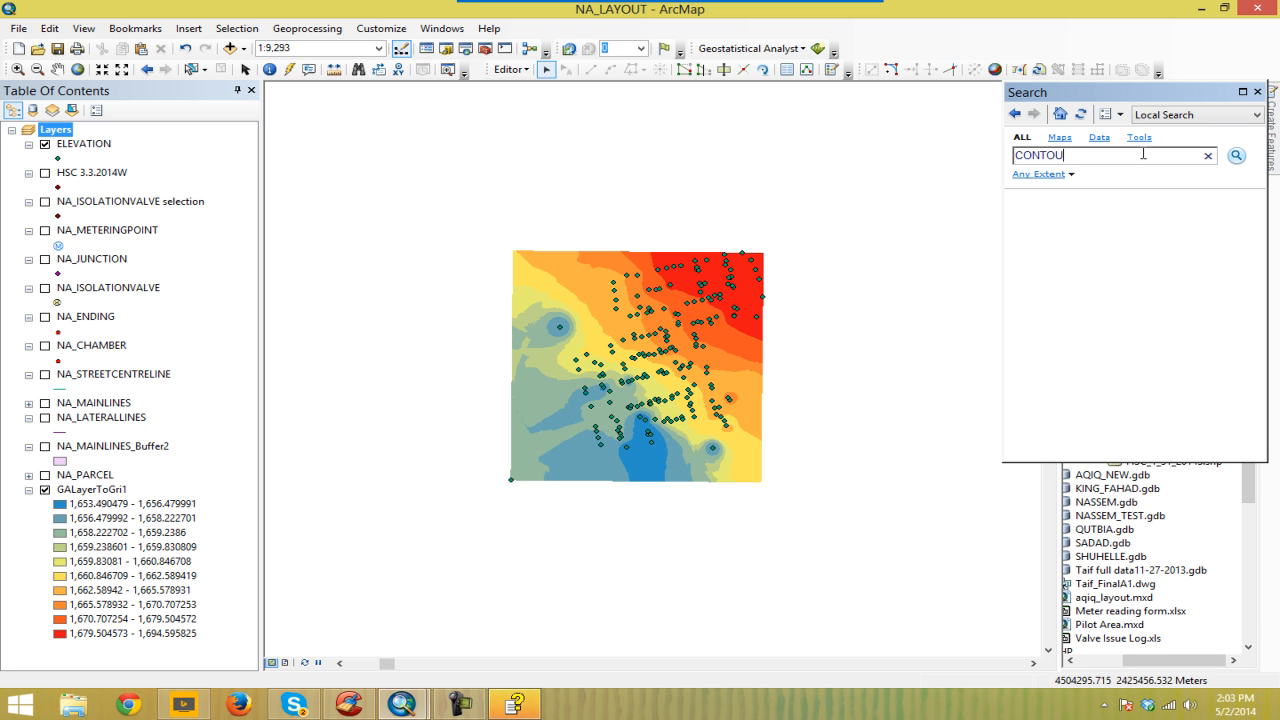
{"action": "left_click", "coordinate": [1236, 157]}
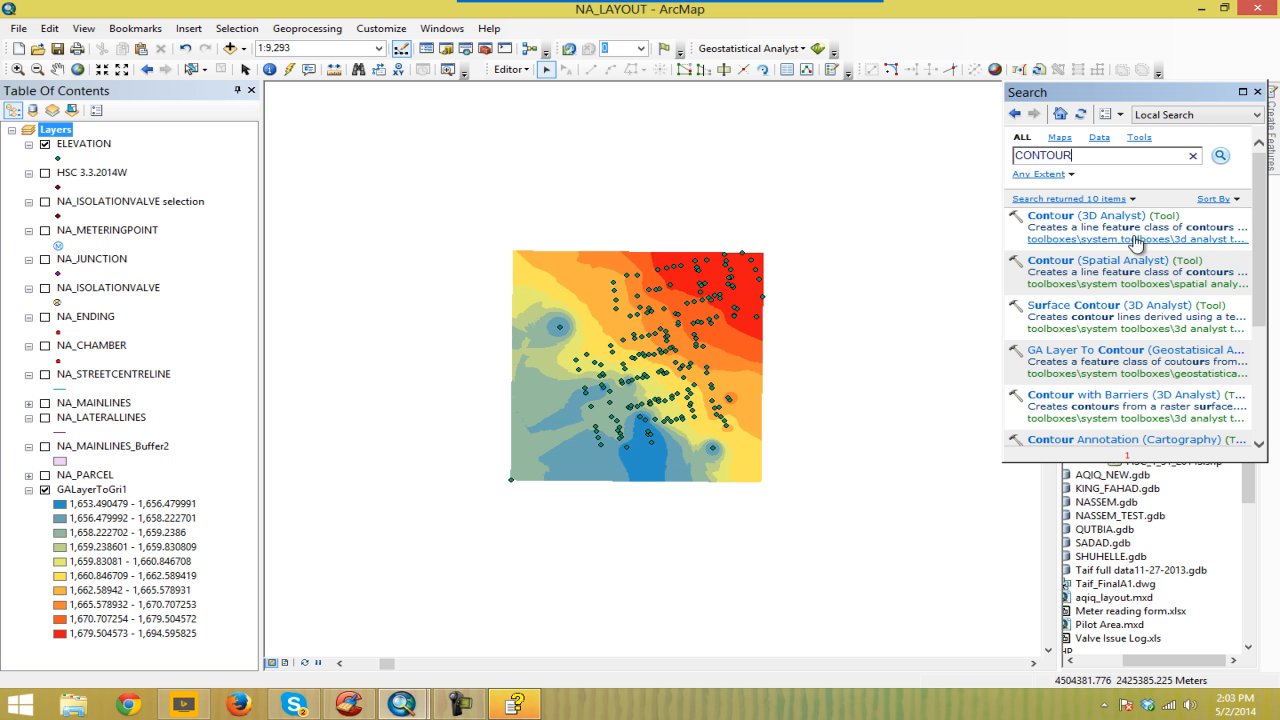
{"action": "left_click", "coordinate": [1153, 268]}
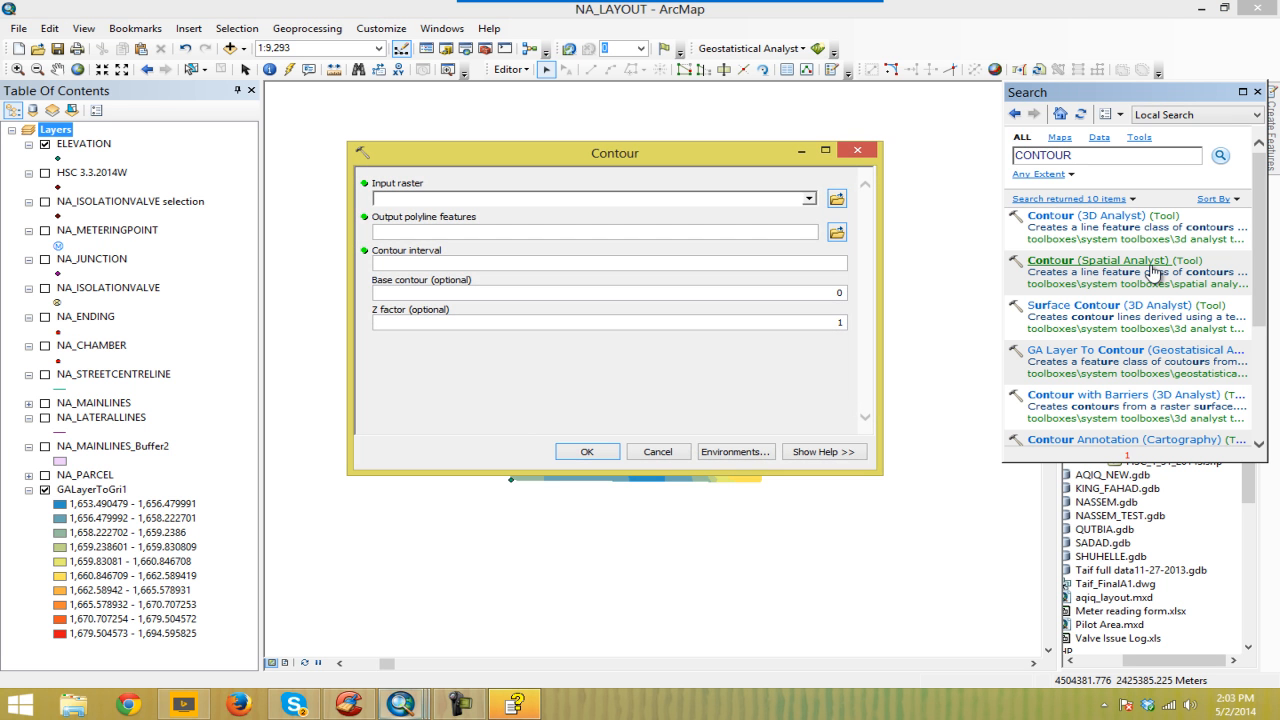
Step: Generate contour lines from the GALayerToGri1 raster with a contour interval of 1 and the default output name
{"action": "left_click_drag", "start_coordinate": [662, 160], "coordinate": [703, 147]}
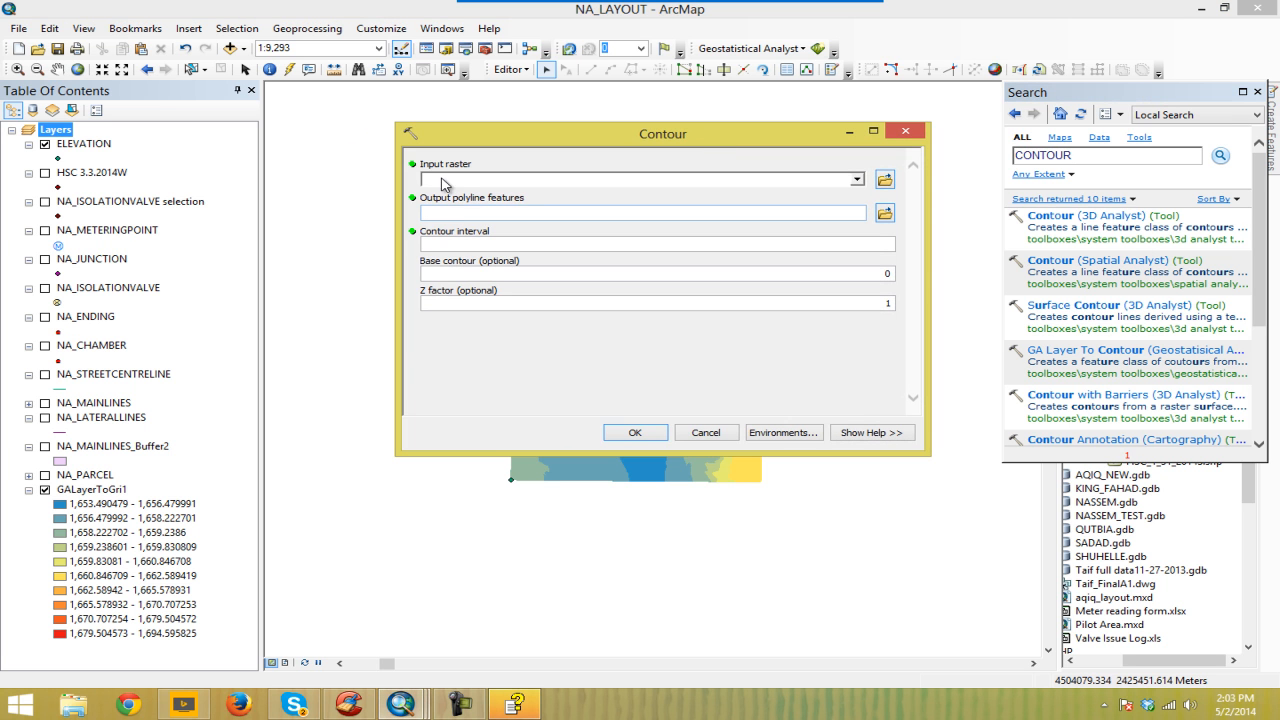
{"action": "left_click_drag", "start_coordinate": [107, 497], "coordinate": [603, 188]}
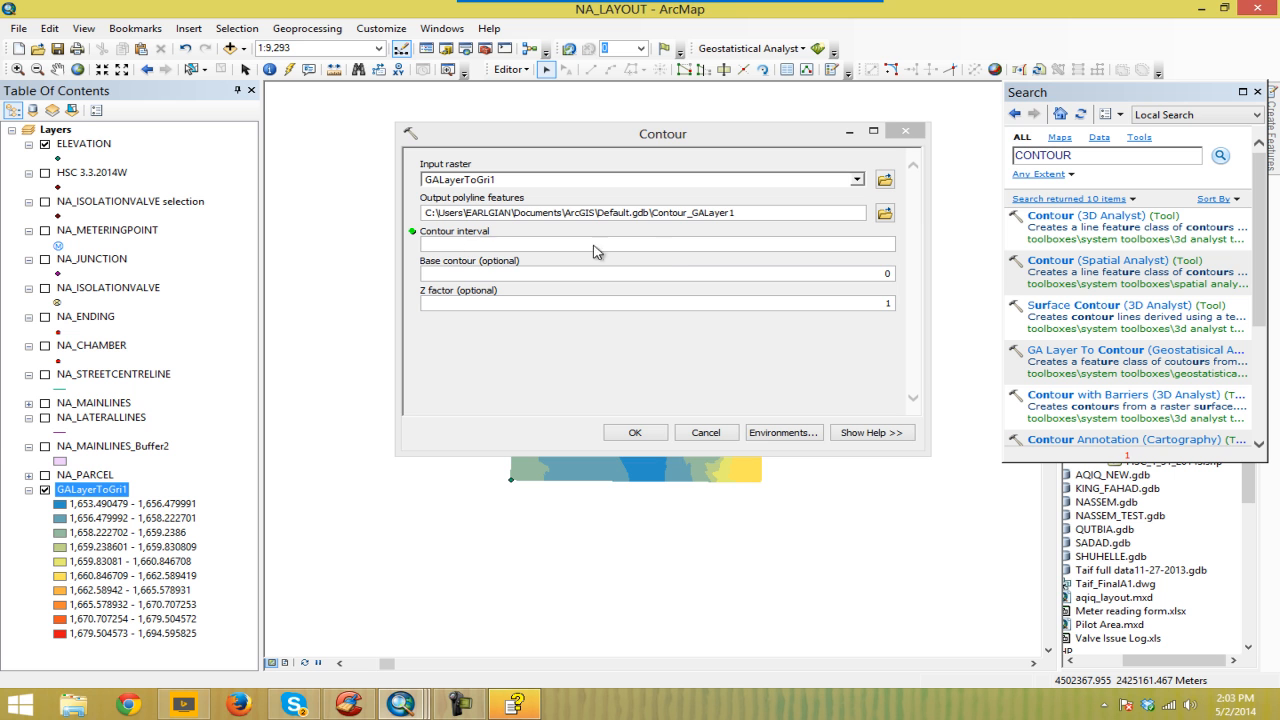
{"action": "left_click", "coordinate": [663, 247]}
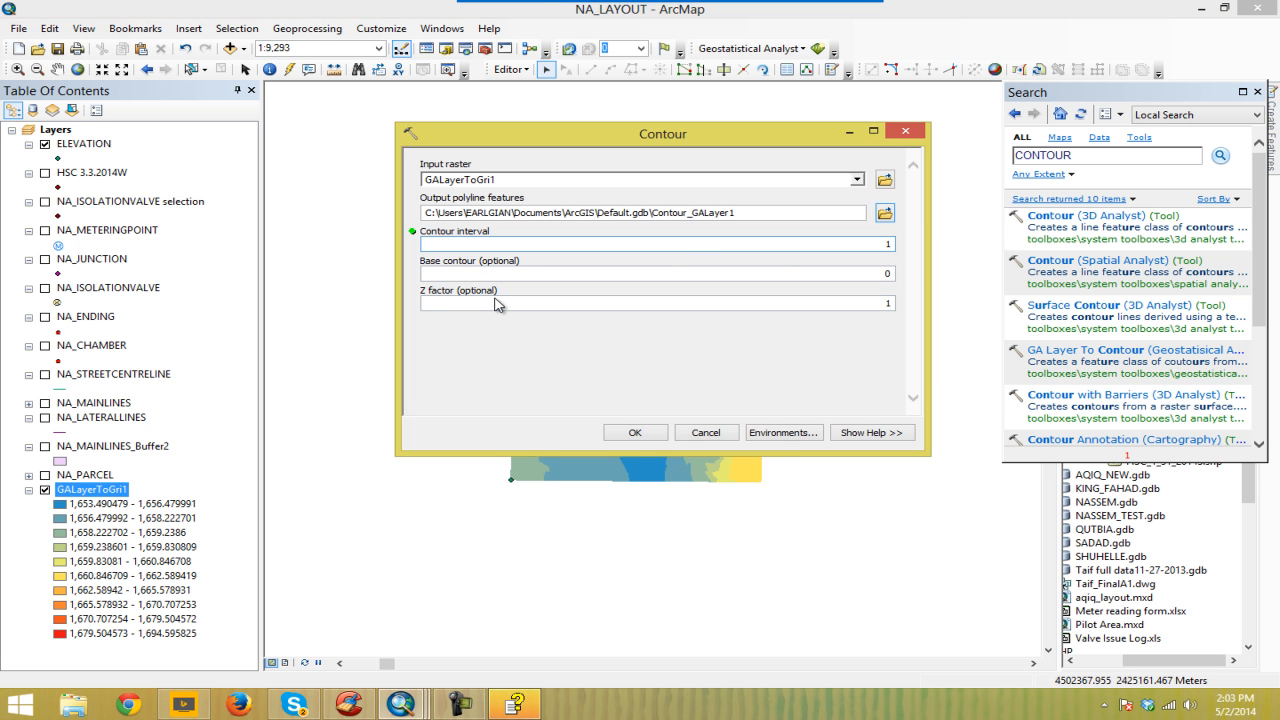
{"action": "left_click_drag", "start_coordinate": [781, 138], "coordinate": [784, 115]}
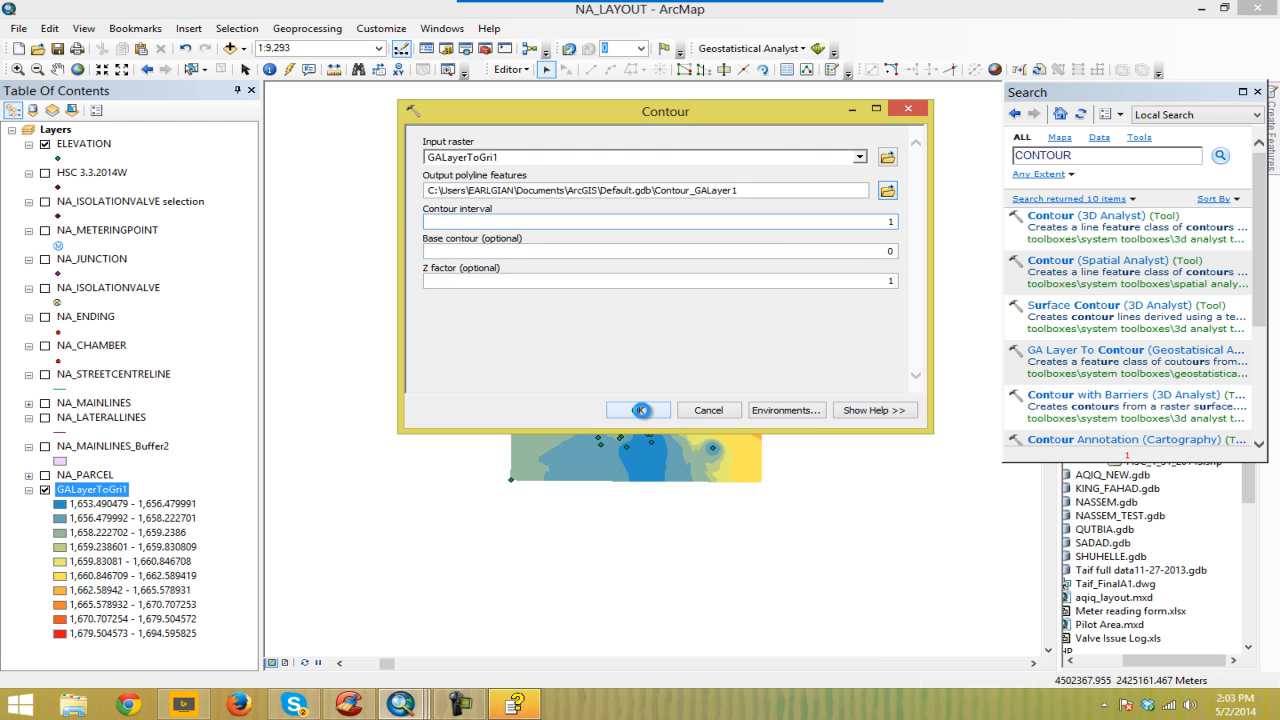
{"action": "left_click", "coordinate": [639, 411]}
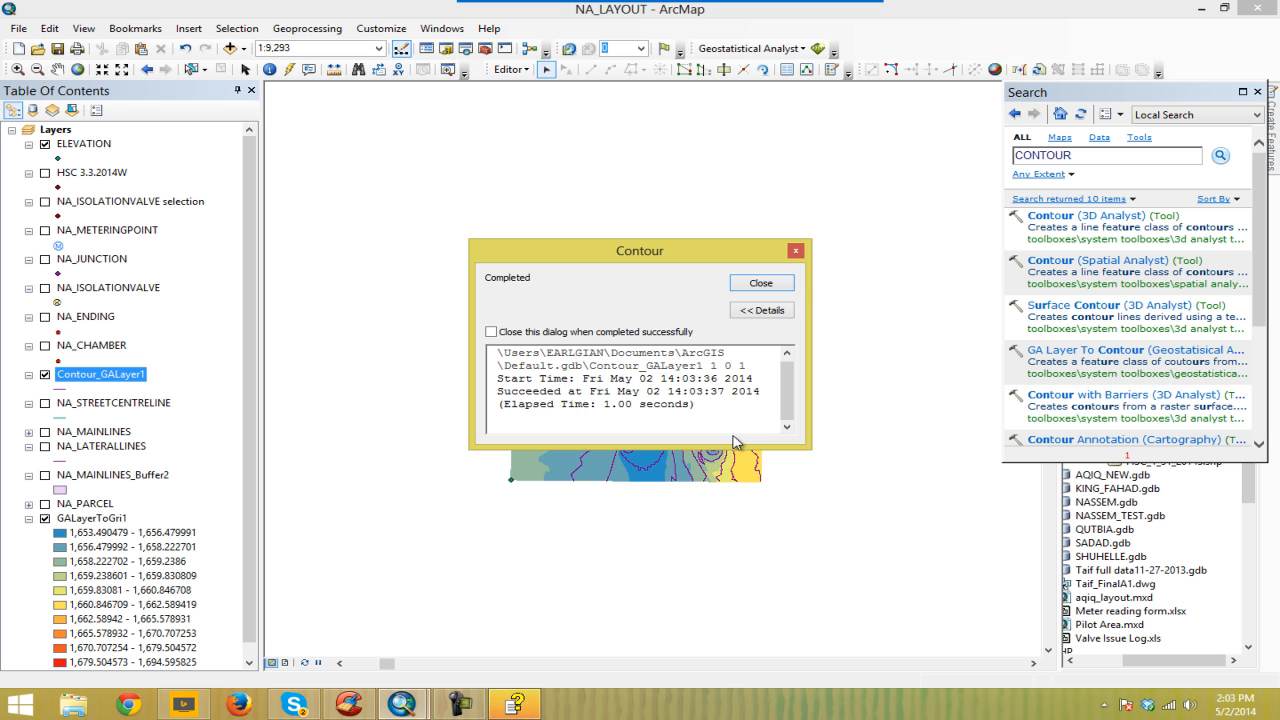
{"action": "left_click", "coordinate": [796, 251]}
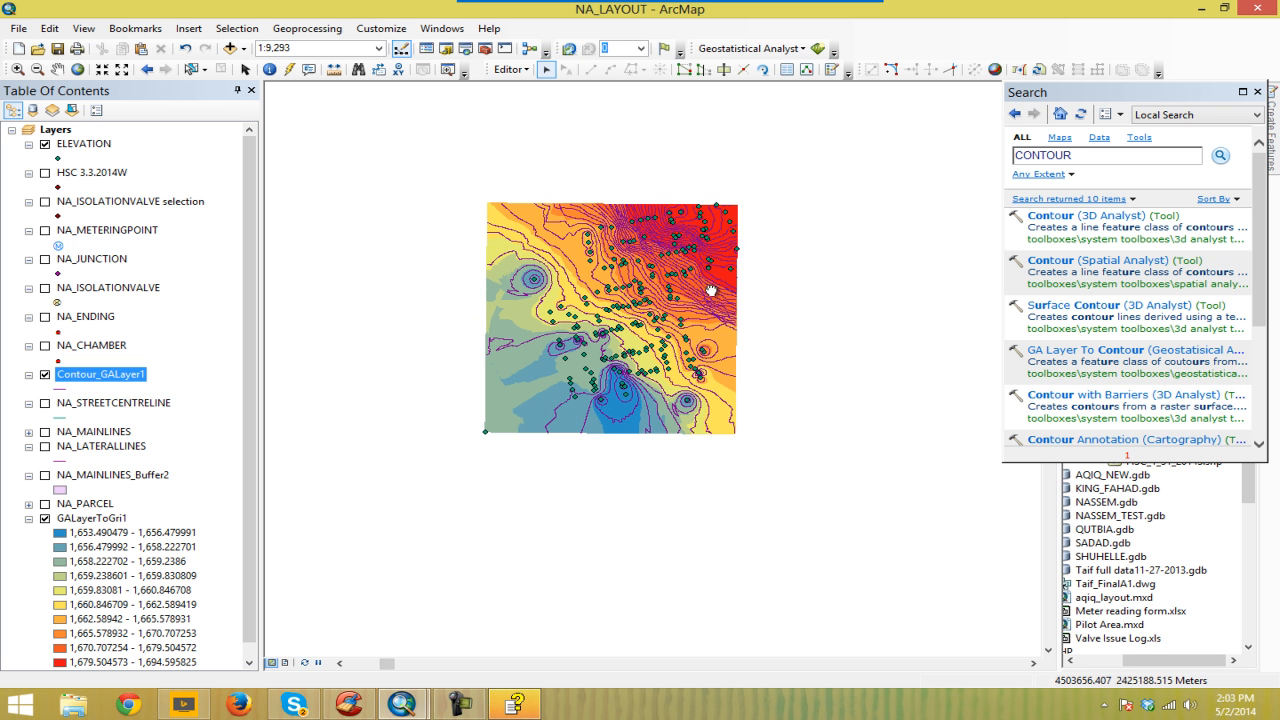
Step: Set the transparency of the GALayerToGri1 raster layer to 70%
{"action": "scroll", "coordinate": [694, 420], "scroll_direction": "down", "scroll_amount": 3}
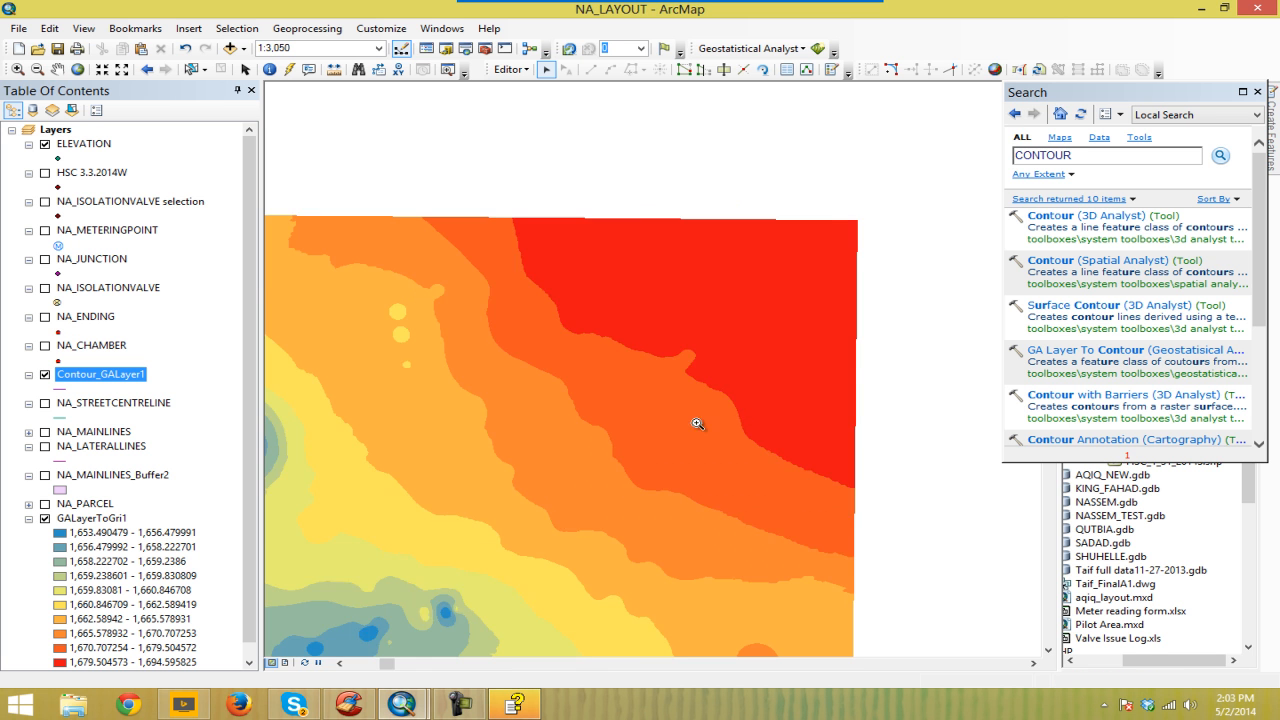
{"action": "scroll", "coordinate": [710, 396], "scroll_direction": "up", "scroll_amount": 2}
{"action": "scroll", "coordinate": [615, 321], "scroll_direction": "up", "scroll_amount": 2}
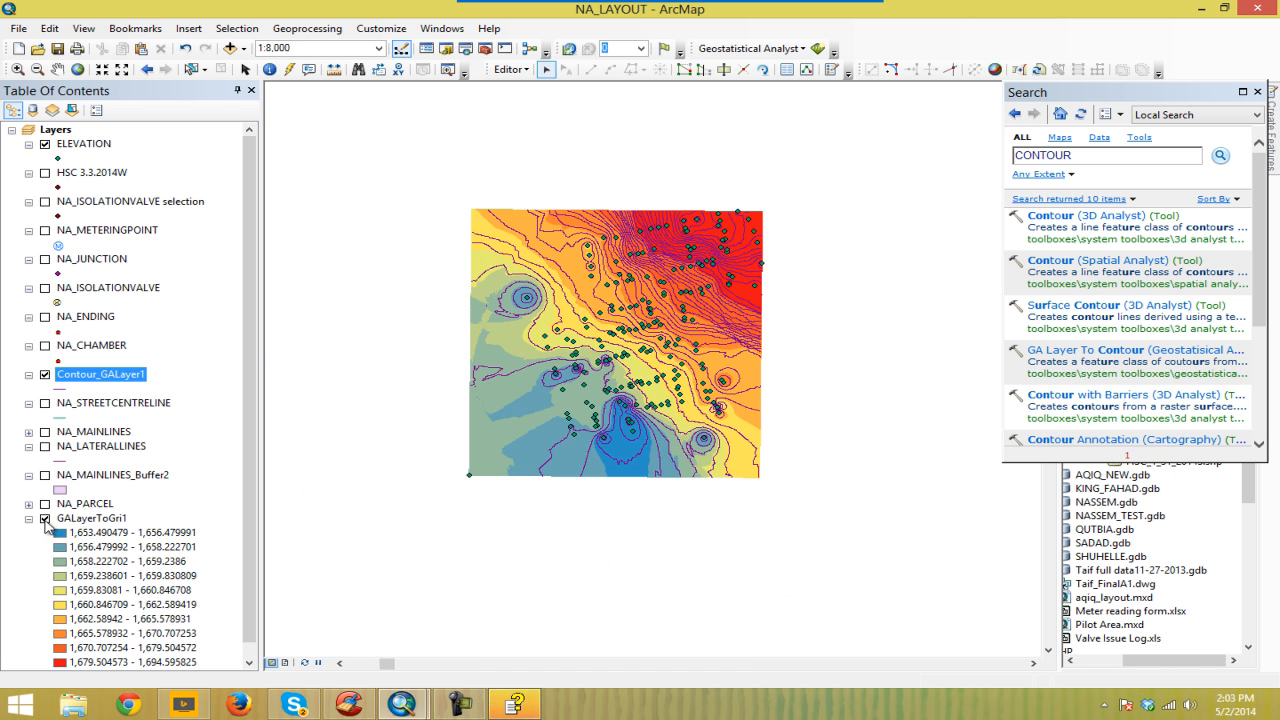
{"action": "left_click_drag", "start_coordinate": [251, 400], "coordinate": [251, 428]}
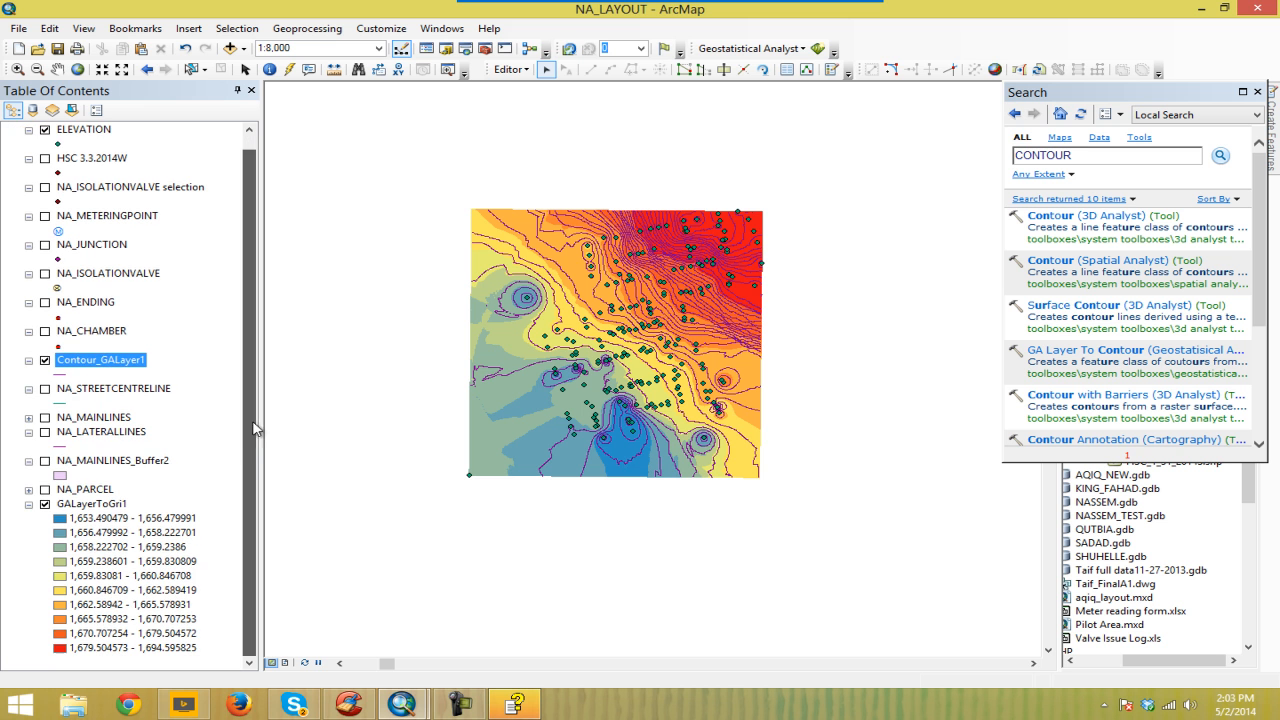
{"action": "left_click", "coordinate": [112, 507]}
{"action": "double_click", "coordinate": [112, 507]}
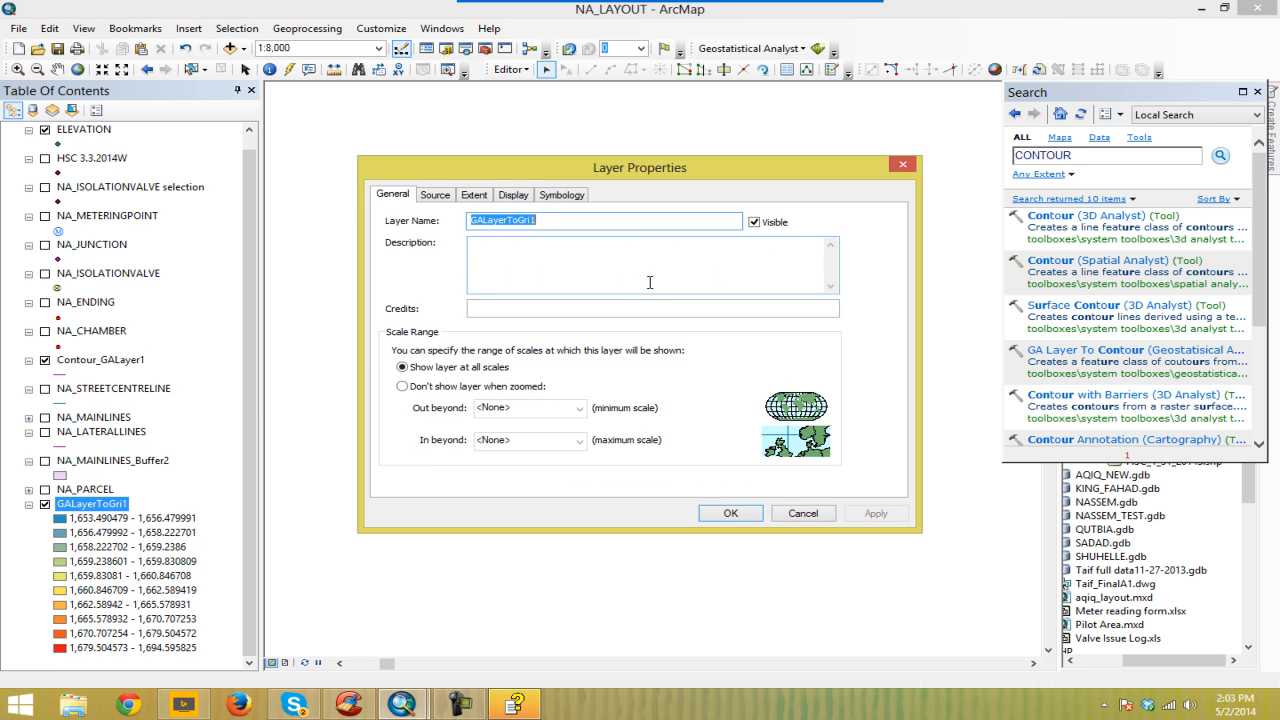
{"action": "left_click", "coordinate": [517, 196]}
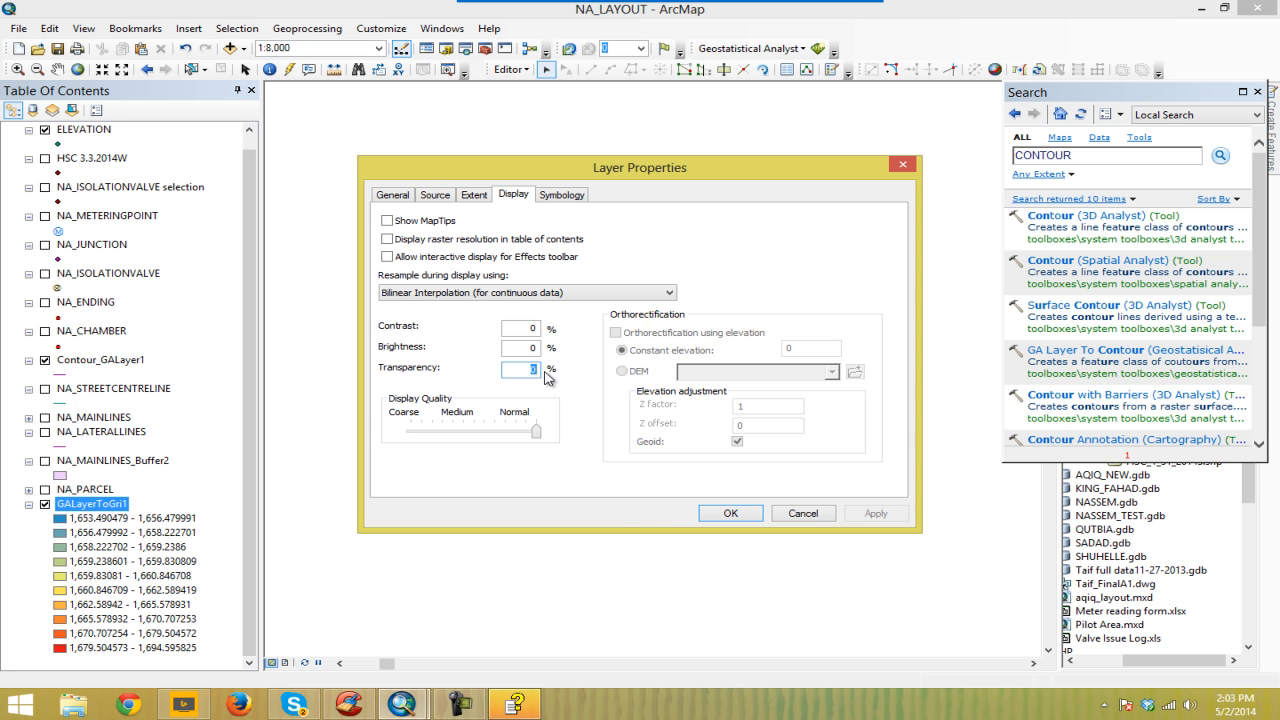
{"action": "left_click", "coordinate": [885, 521]}
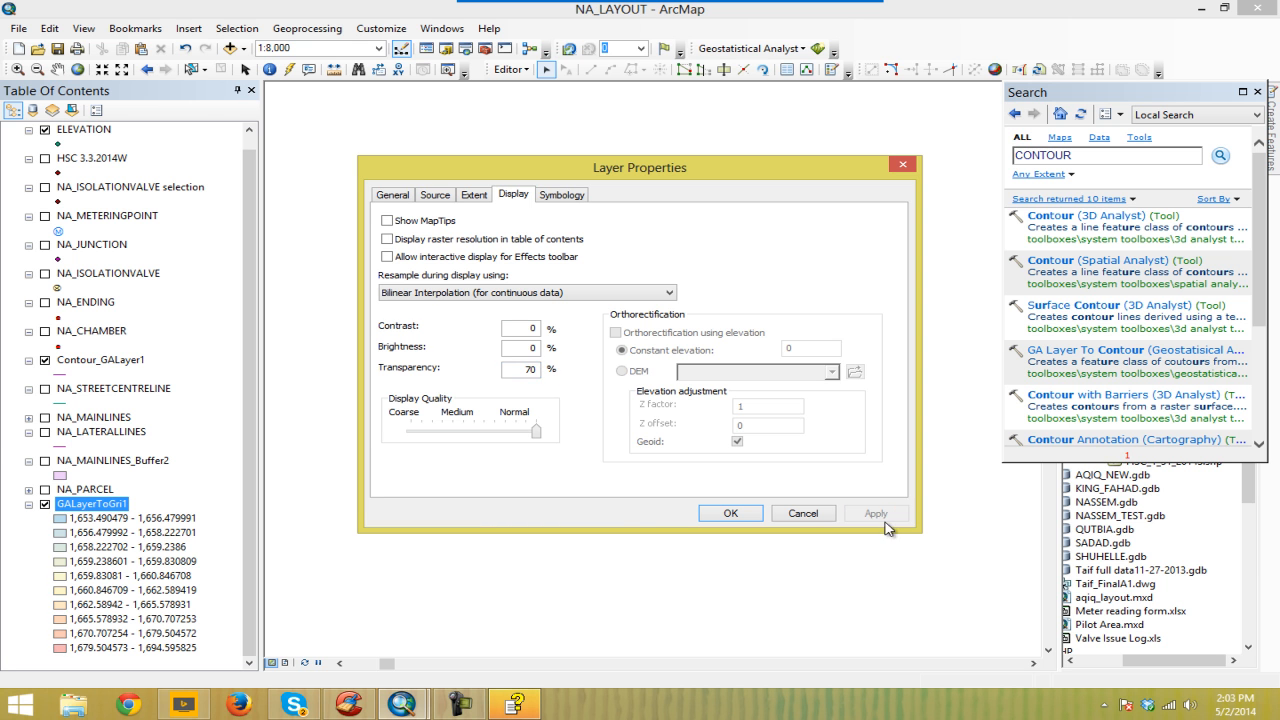
{"action": "left_click", "coordinate": [731, 513]}
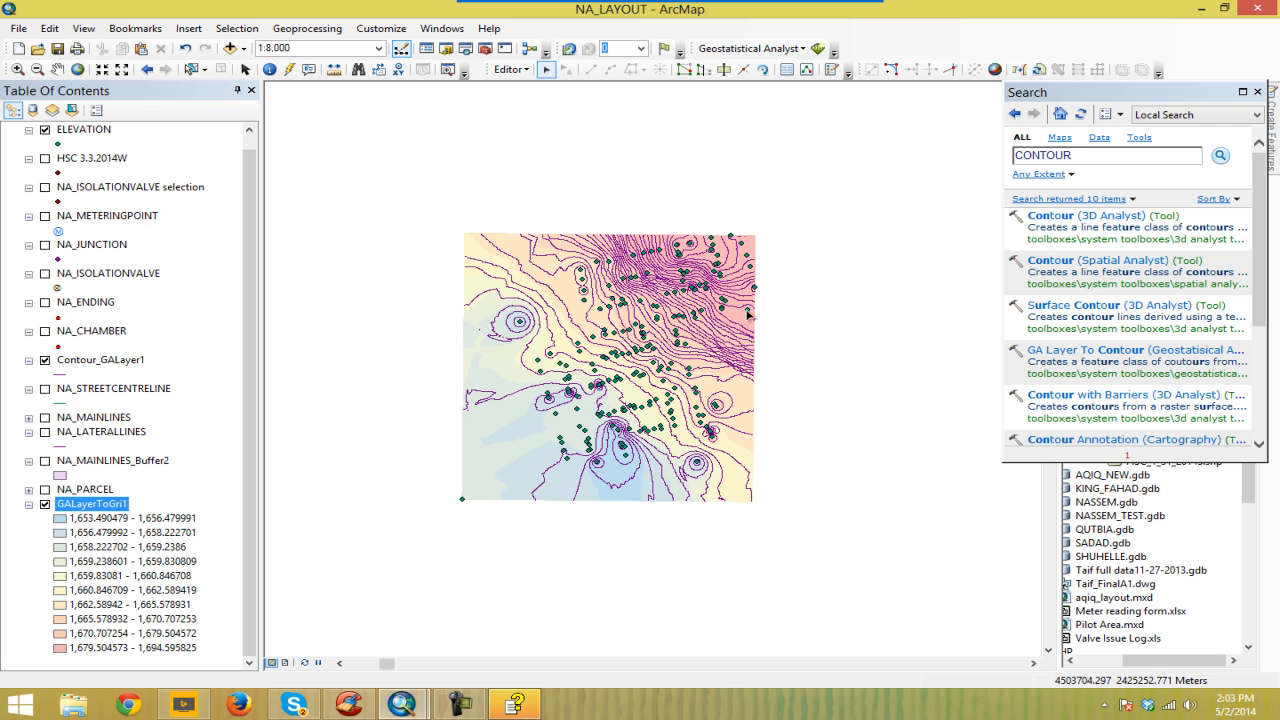
Step: Change the line color of the Contour_GALayer1 layer to light gray
{"action": "left_click", "coordinate": [63, 374]}
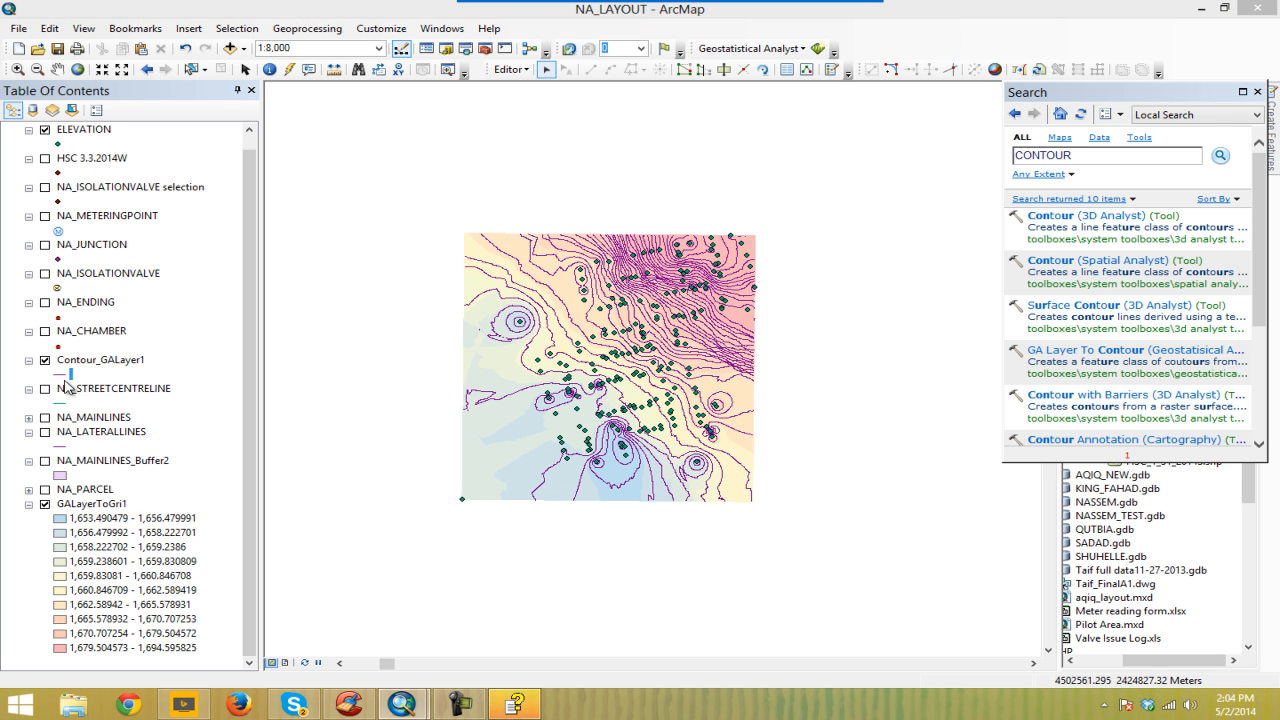
{"action": "left_click", "coordinate": [806, 288]}
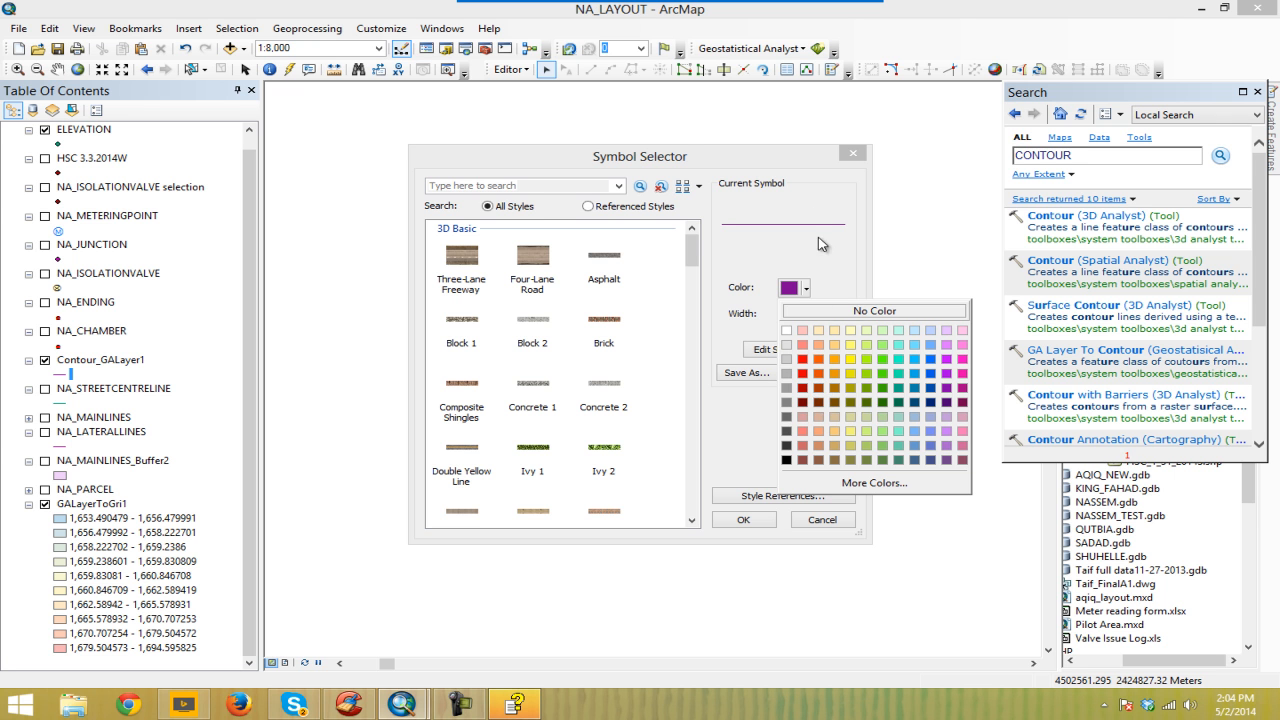
{"action": "left_click", "coordinate": [788, 361]}
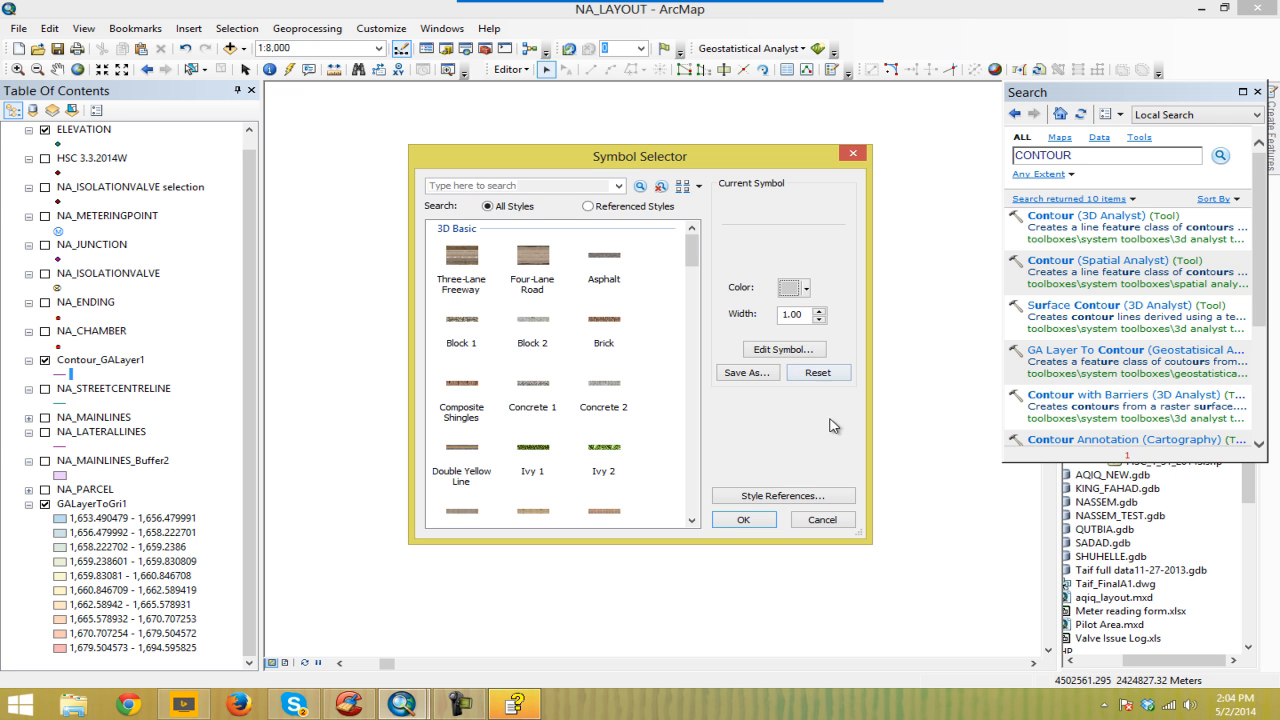
{"action": "left_click", "coordinate": [772, 525]}
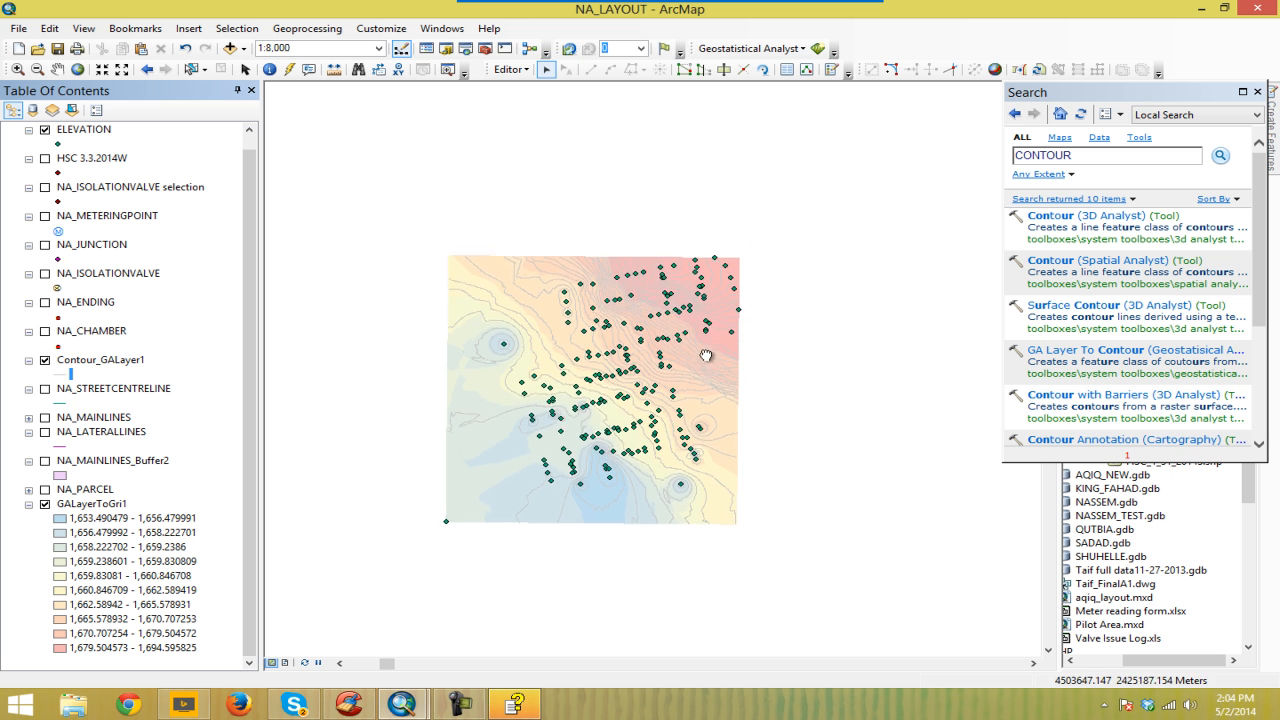
{"action": "scroll", "coordinate": [725, 394], "scroll_direction": "down", "scroll_amount": 5}
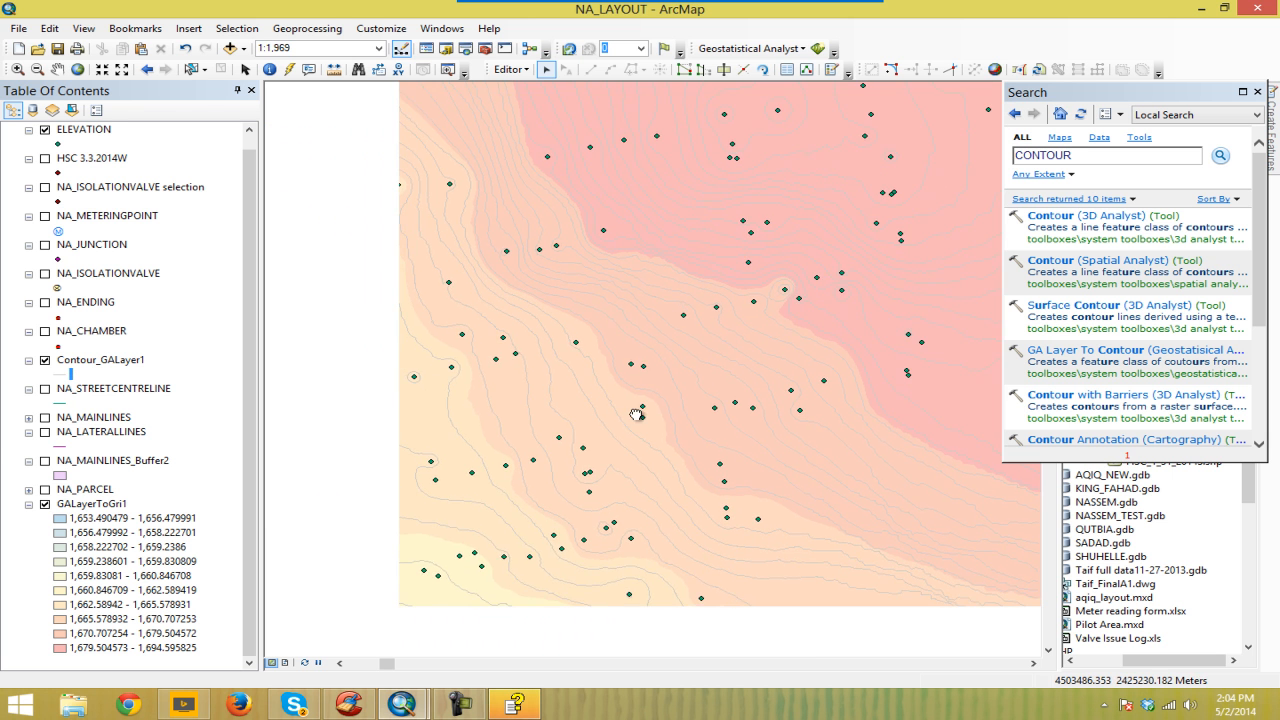
Step: Collapse the legend of the GALayerToGri1 raster layer
{"action": "scroll", "coordinate": [645, 426], "scroll_direction": "up", "scroll_amount": 2}
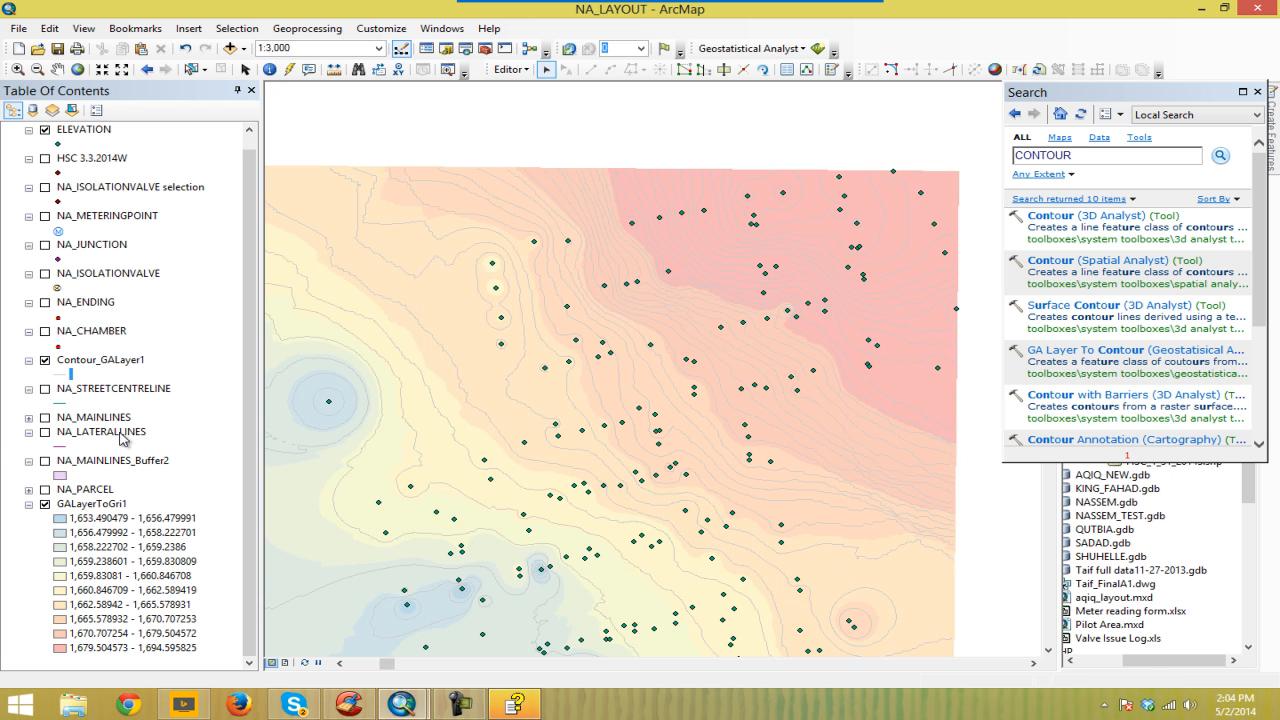
{"action": "scroll", "coordinate": [590, 366], "scroll_direction": "up", "scroll_amount": 3}
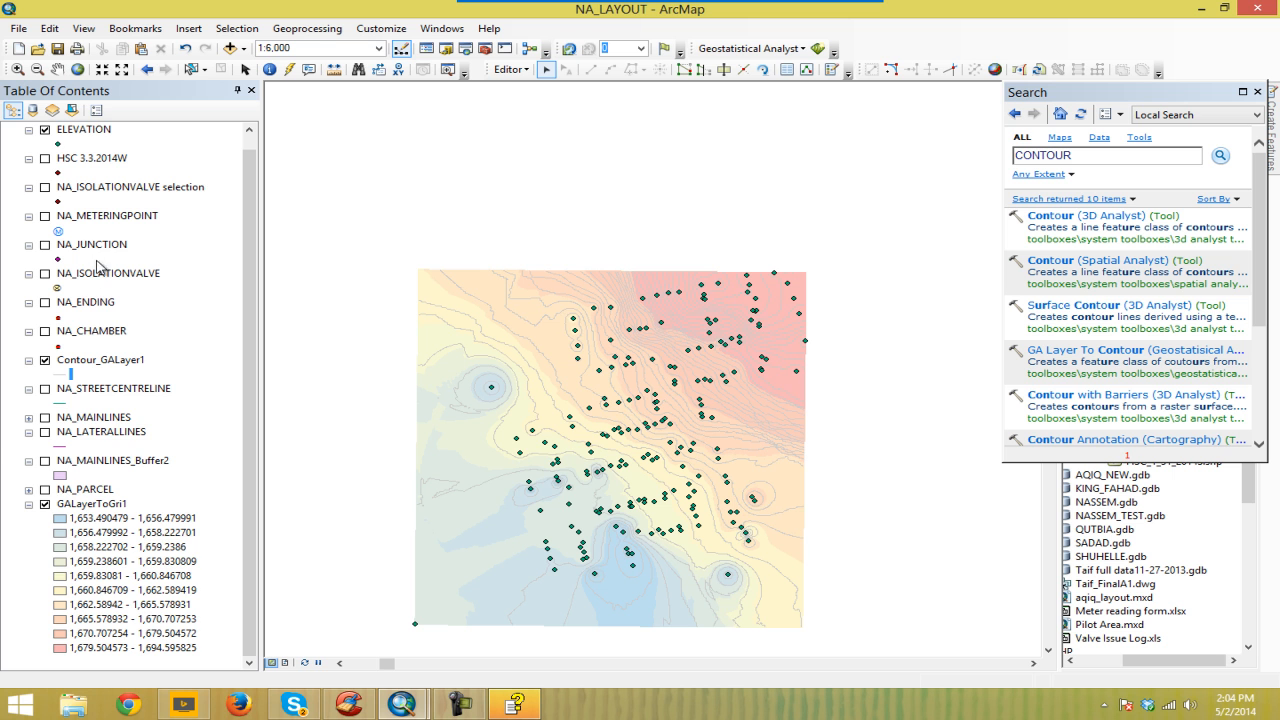
{"action": "left_click", "coordinate": [29, 504]}
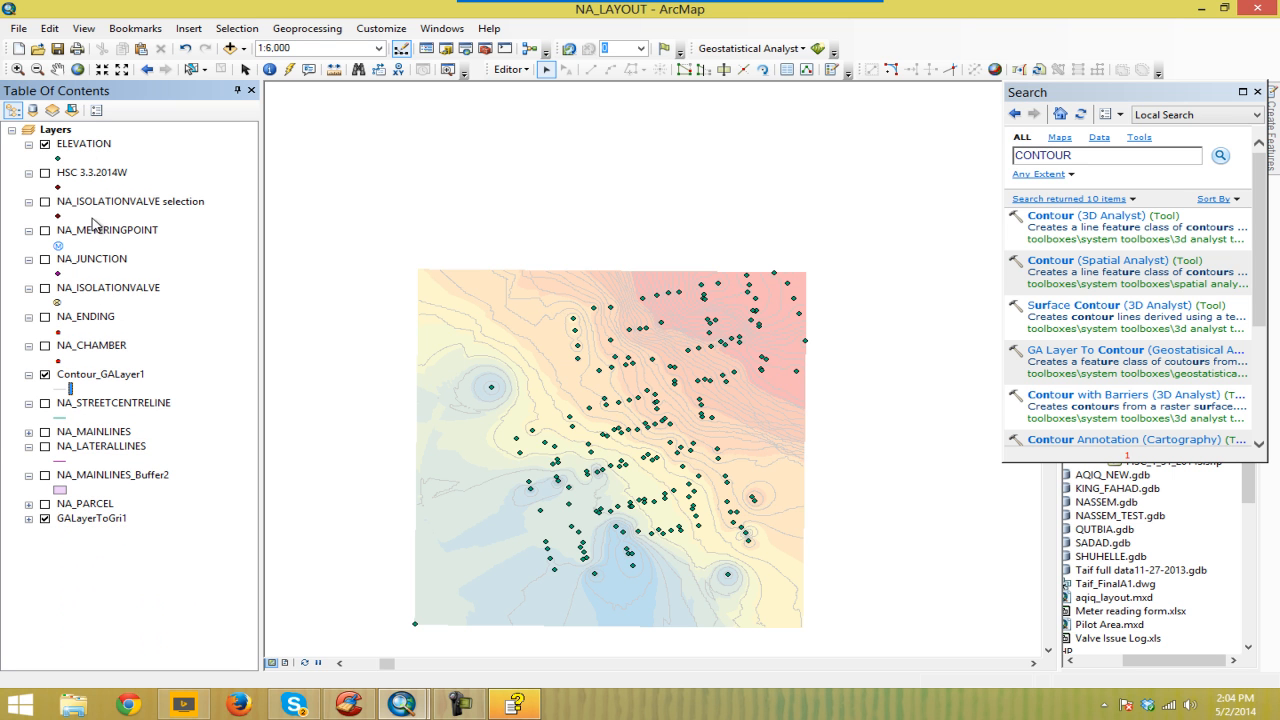
Step: Label the Contour_GALayer1 features with the Contour field at font size 7
{"action": "double_click", "coordinate": [104, 375]}
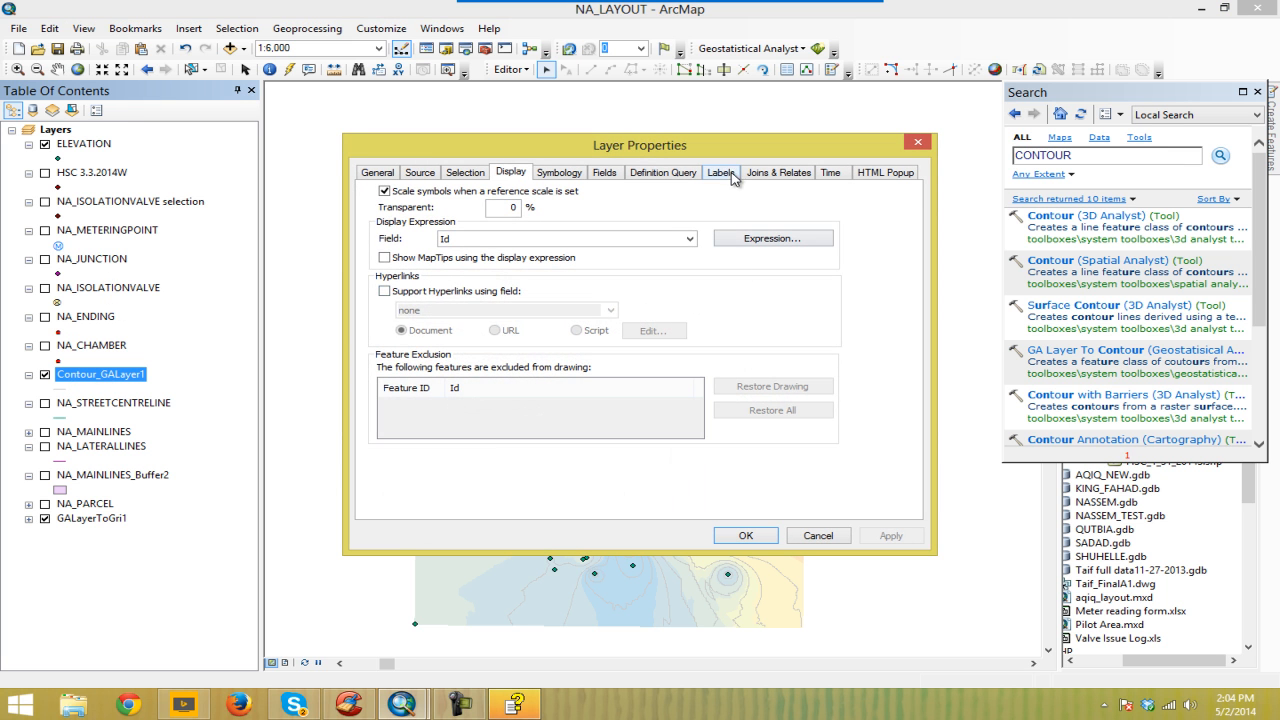
{"action": "left_click", "coordinate": [721, 173]}
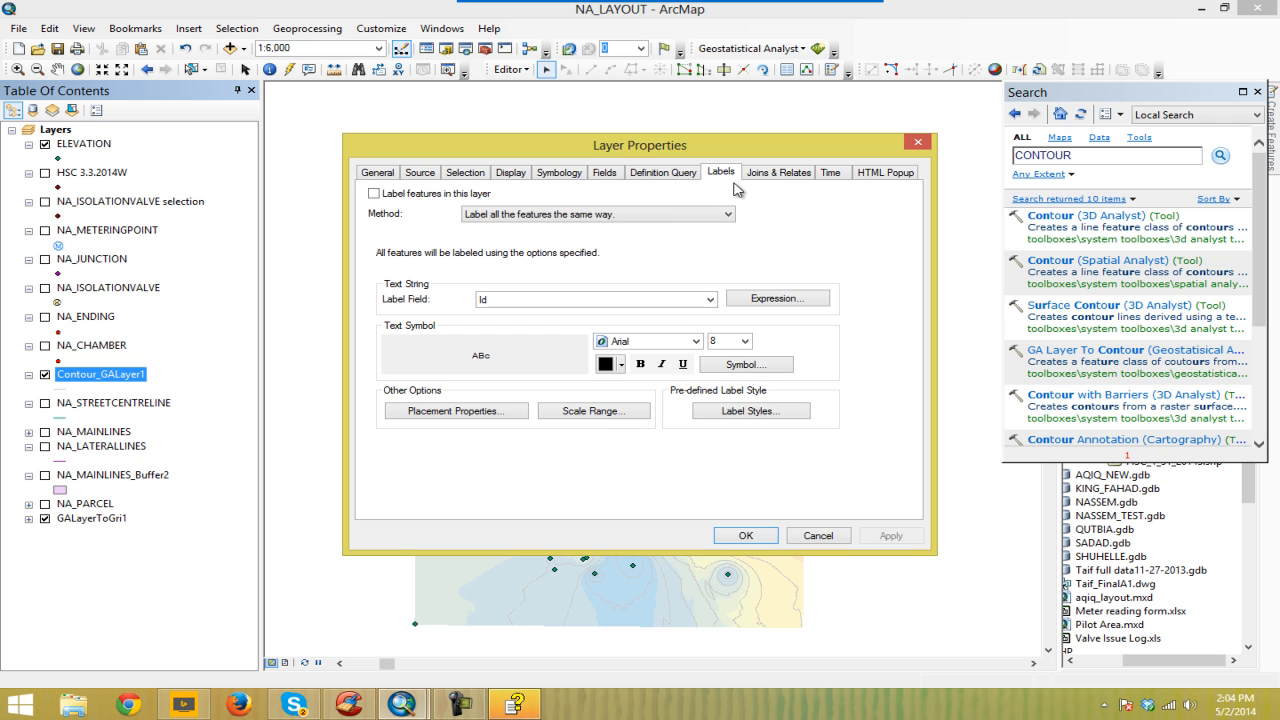
{"action": "left_click", "coordinate": [374, 194]}
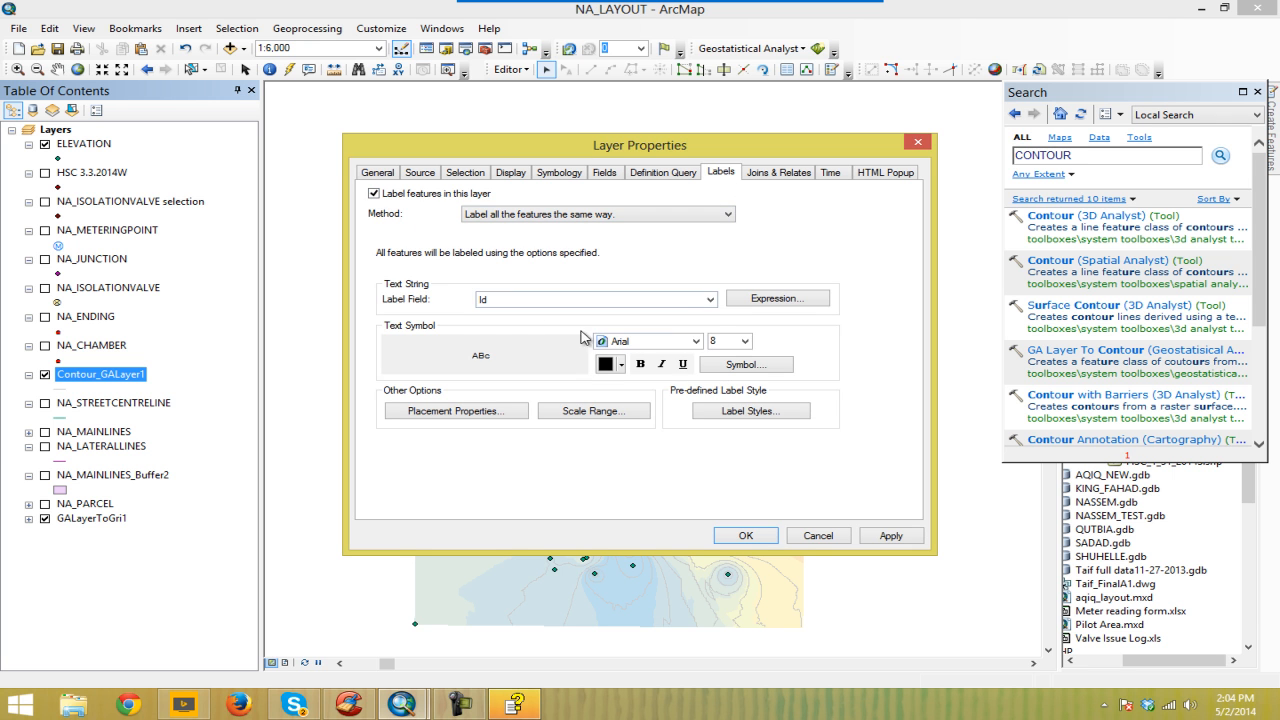
{"action": "left_click", "coordinate": [709, 300]}
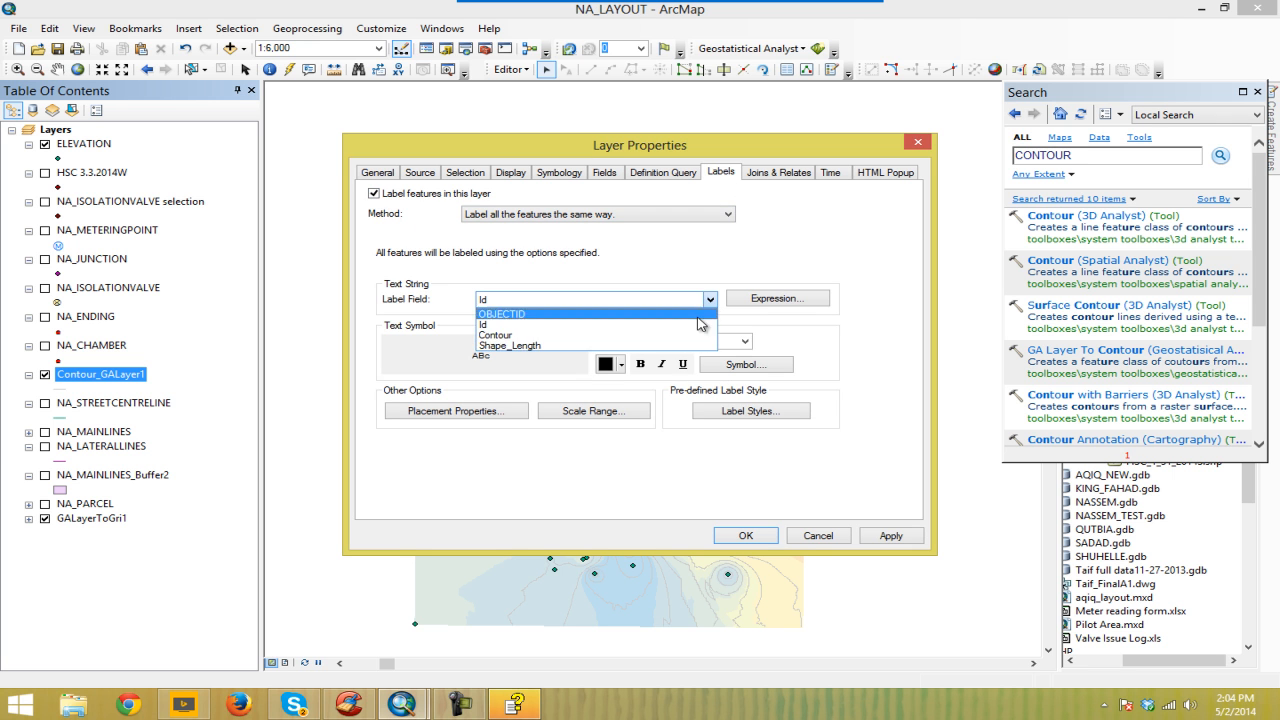
{"action": "left_click", "coordinate": [514, 336]}
{"action": "double_click", "coordinate": [720, 342]}
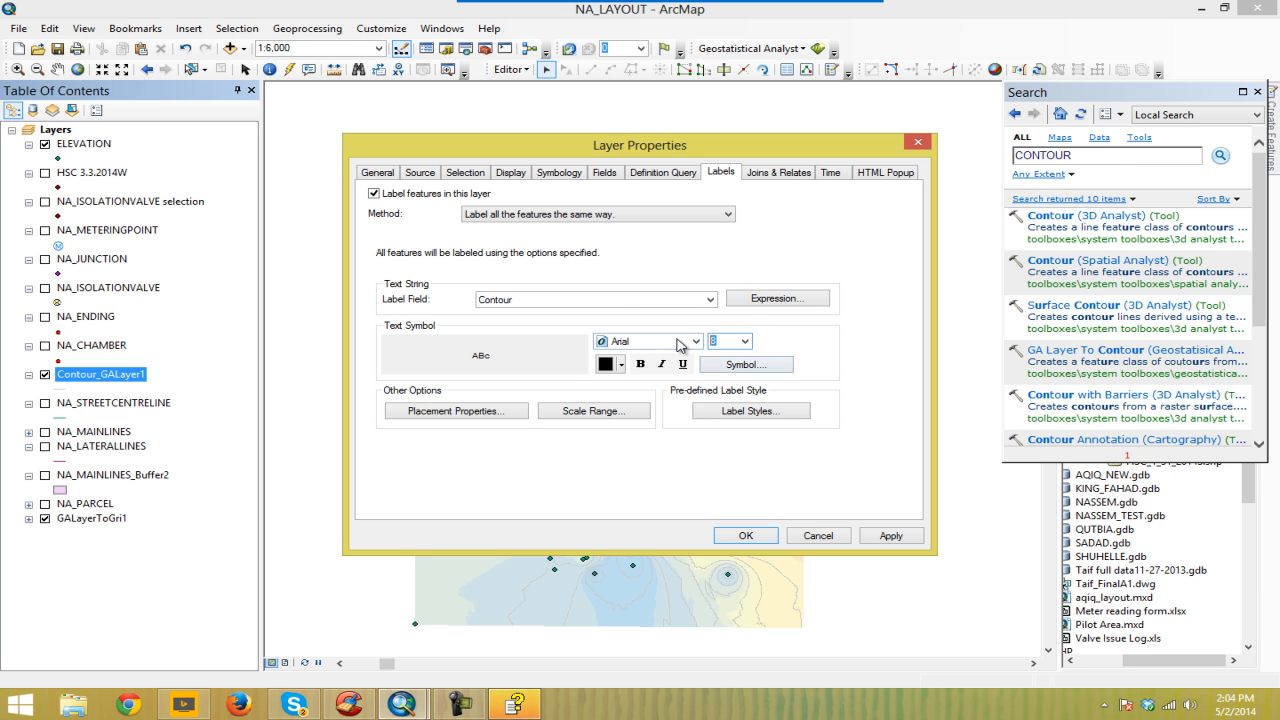
{"action": "type", "text": "7"}
{"action": "left_click", "coordinate": [888, 536]}
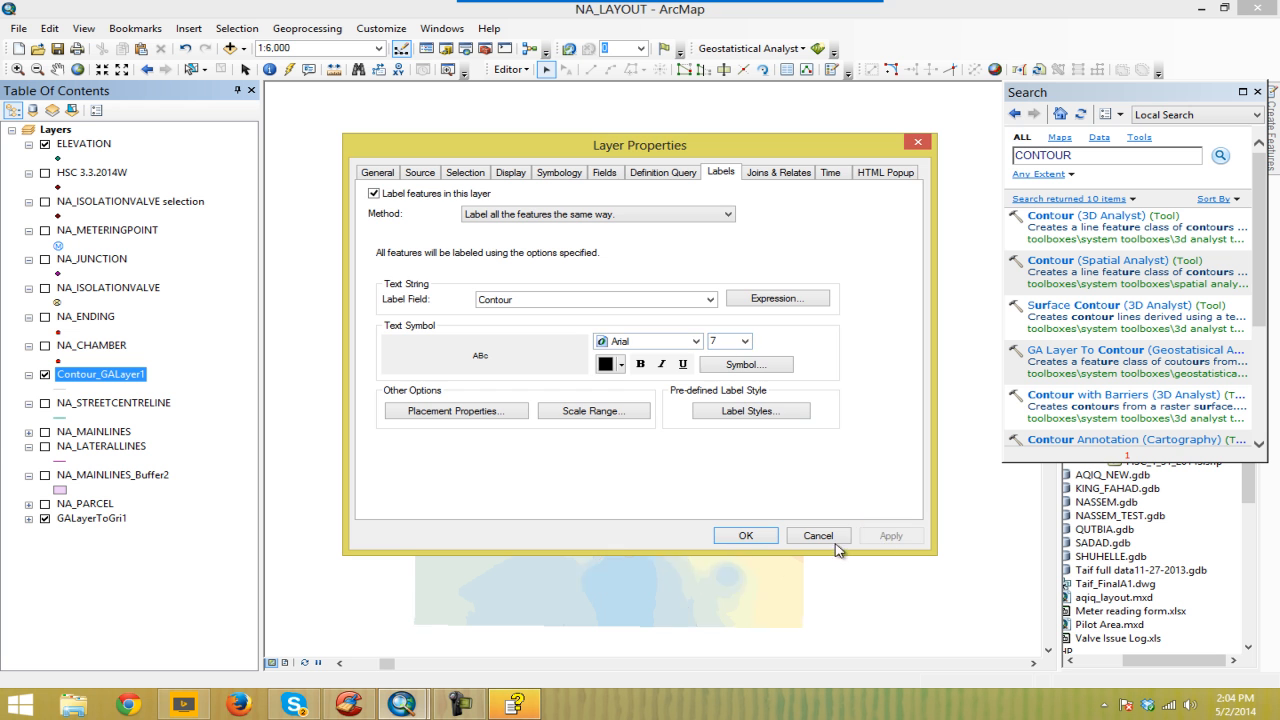
{"action": "left_click", "coordinate": [746, 536]}
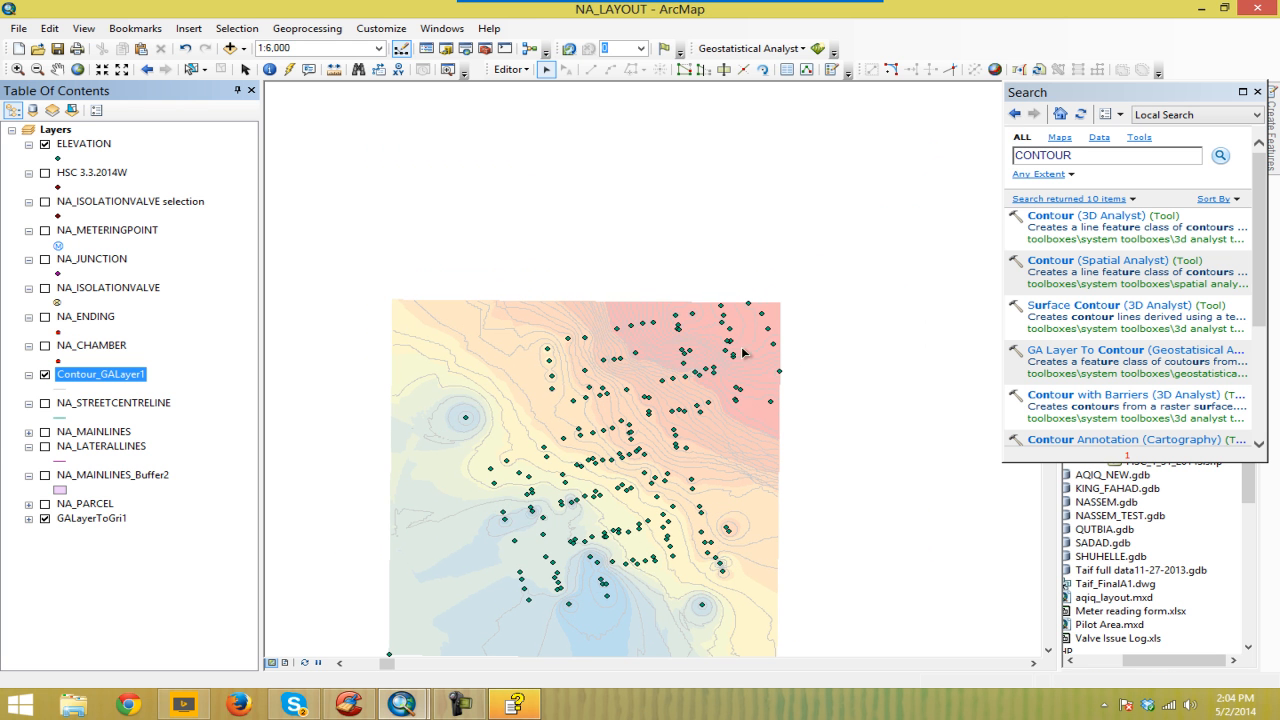
Step: Change the Contour_GALayer1 line color to a darker gray
{"action": "left_click_drag", "start_coordinate": [656, 295], "coordinate": [788, 372]}
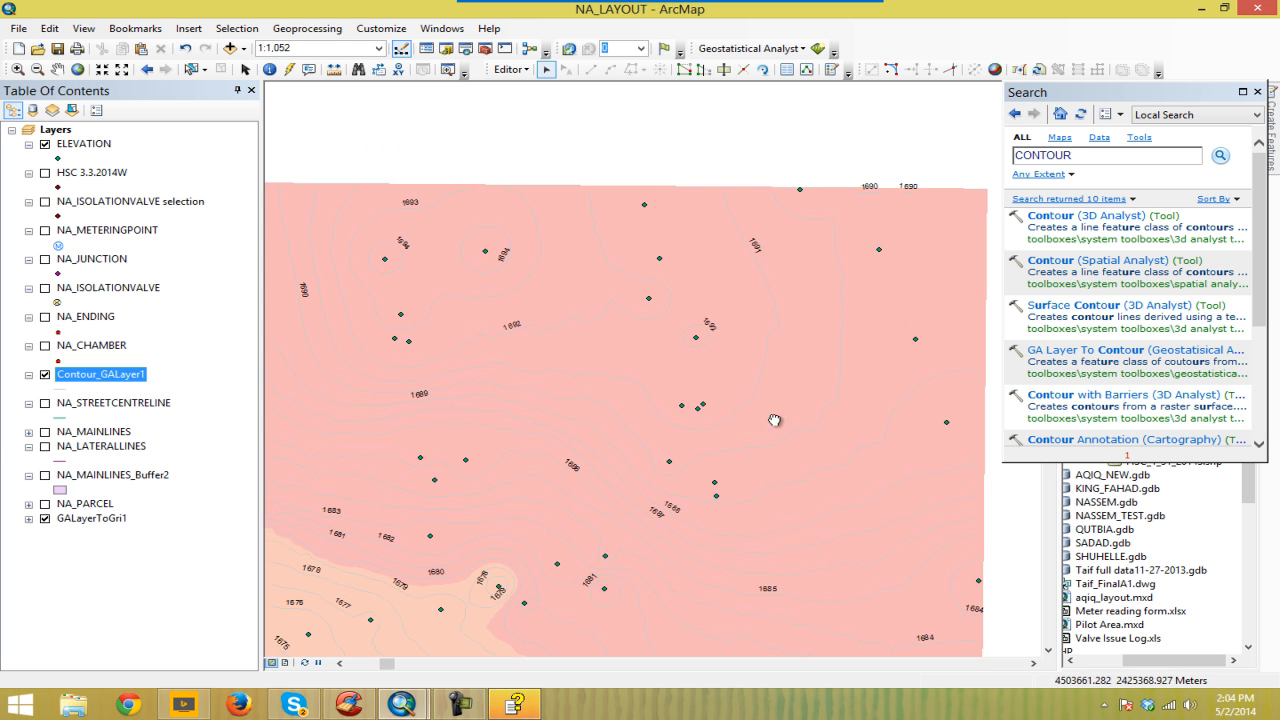
{"action": "left_click_drag", "start_coordinate": [774, 421], "coordinate": [776, 389]}
{"action": "left_click_drag", "start_coordinate": [538, 318], "coordinate": [708, 231]}
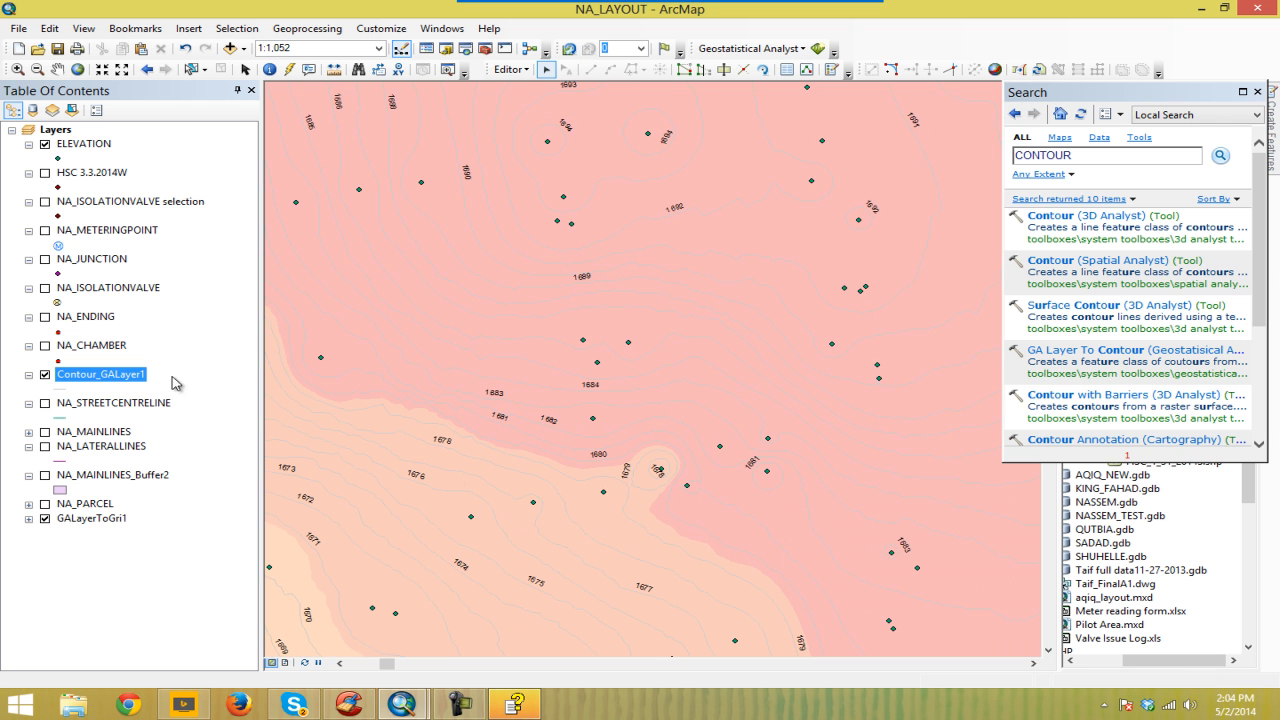
{"action": "left_click", "coordinate": [68, 389]}
{"action": "left_click", "coordinate": [790, 291]}
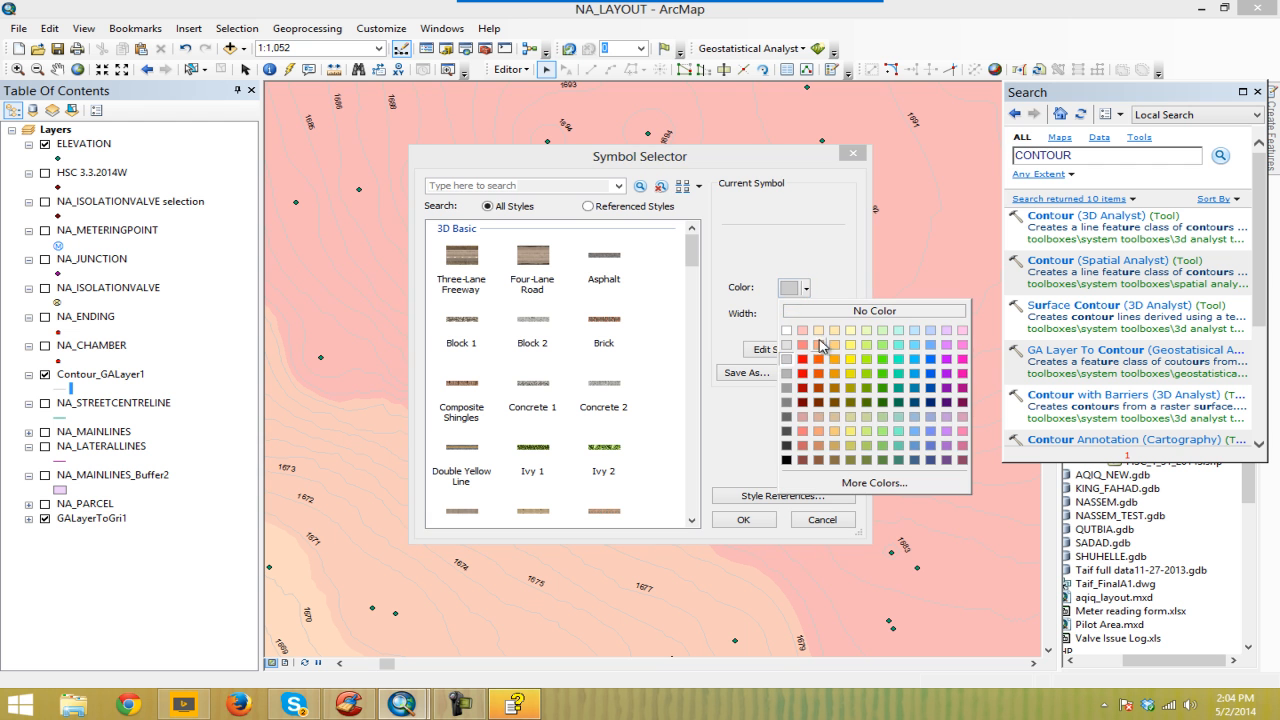
{"action": "left_click", "coordinate": [790, 380]}
{"action": "left_click", "coordinate": [743, 519]}
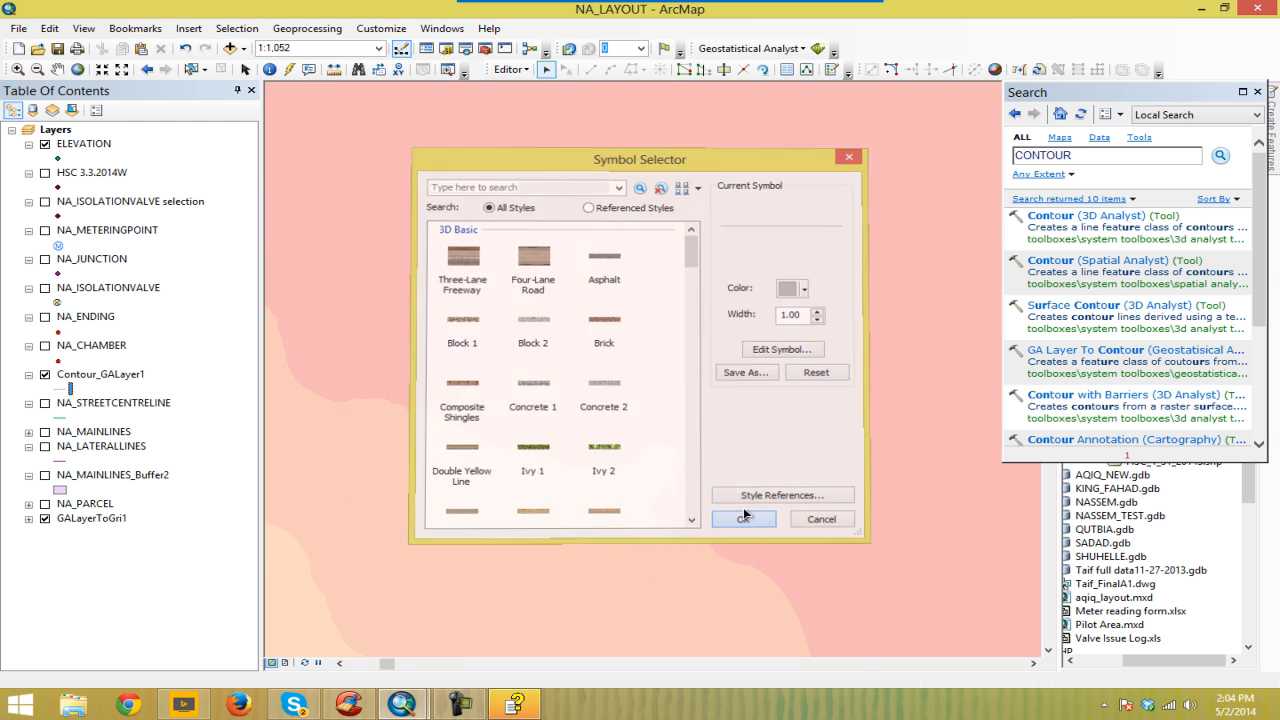
Step: Open the attribute table of Contour_GALayer1 and shrink its window so the map stays visible beside it
{"action": "right_click", "coordinate": [108, 378]}
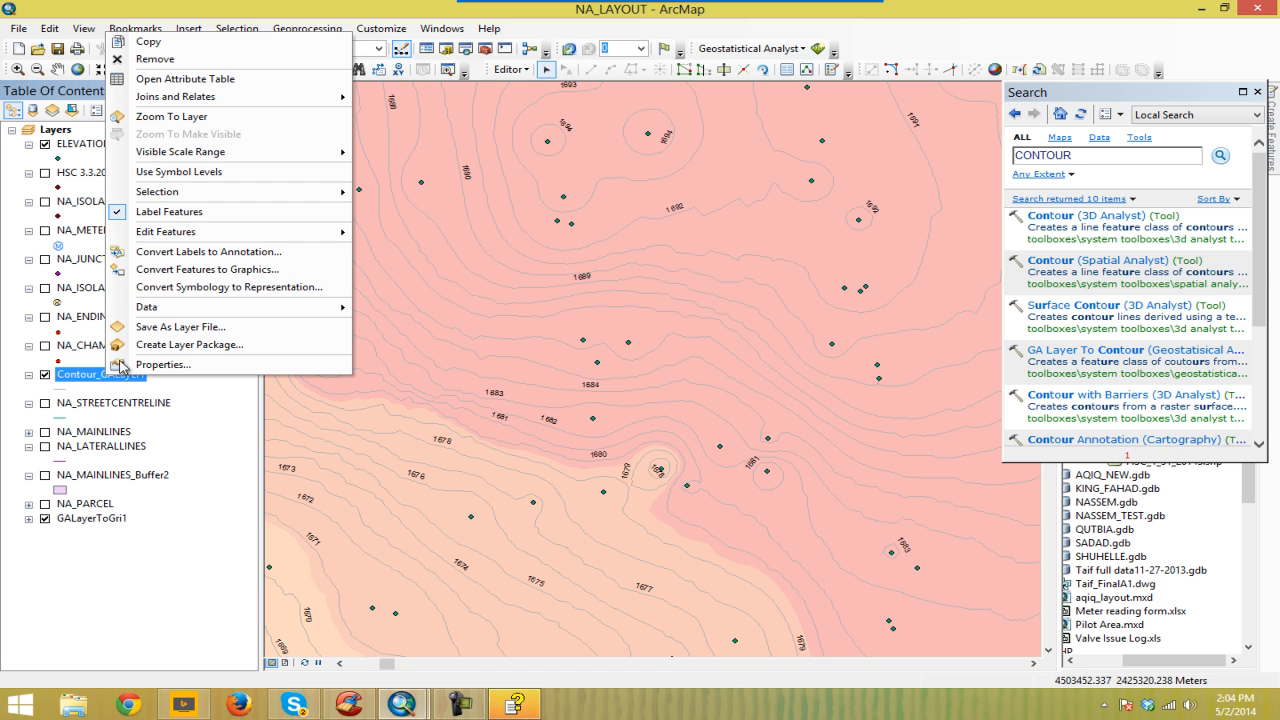
{"action": "left_click", "coordinate": [188, 79]}
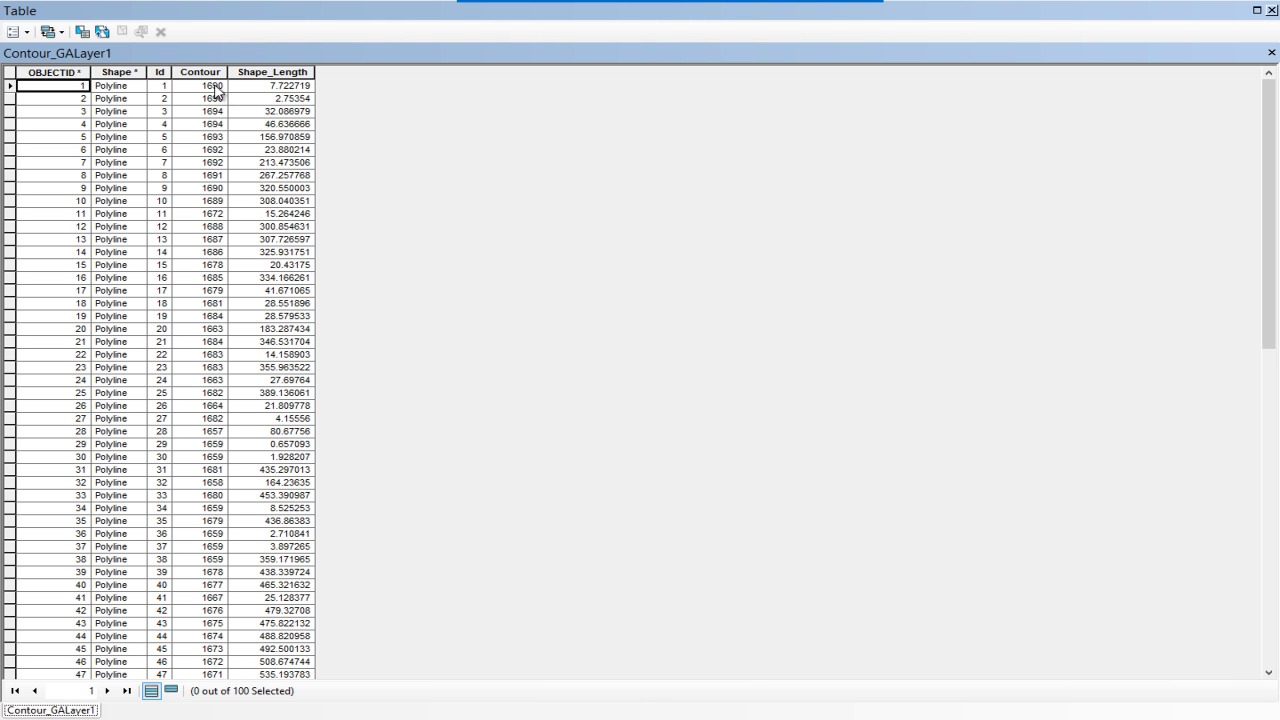
{"action": "left_click_drag", "start_coordinate": [431, 17], "coordinate": [575, 121]}
{"action": "left_click_drag", "start_coordinate": [161, 205], "coordinate": [934, 209]}
{"action": "left_click_drag", "start_coordinate": [1064, 116], "coordinate": [165, 222]}
{"action": "left_click_drag", "start_coordinate": [160, 96], "coordinate": [250, 98]}
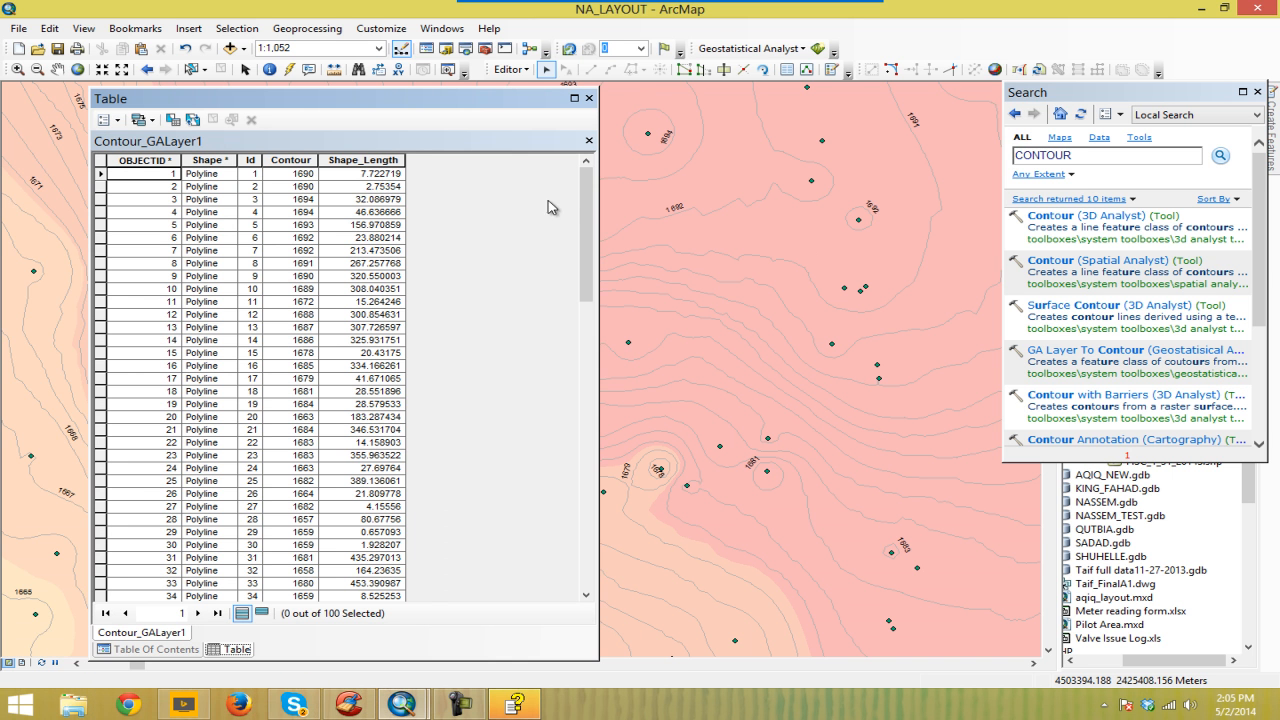
{"action": "left_click_drag", "start_coordinate": [598, 187], "coordinate": [363, 187]}
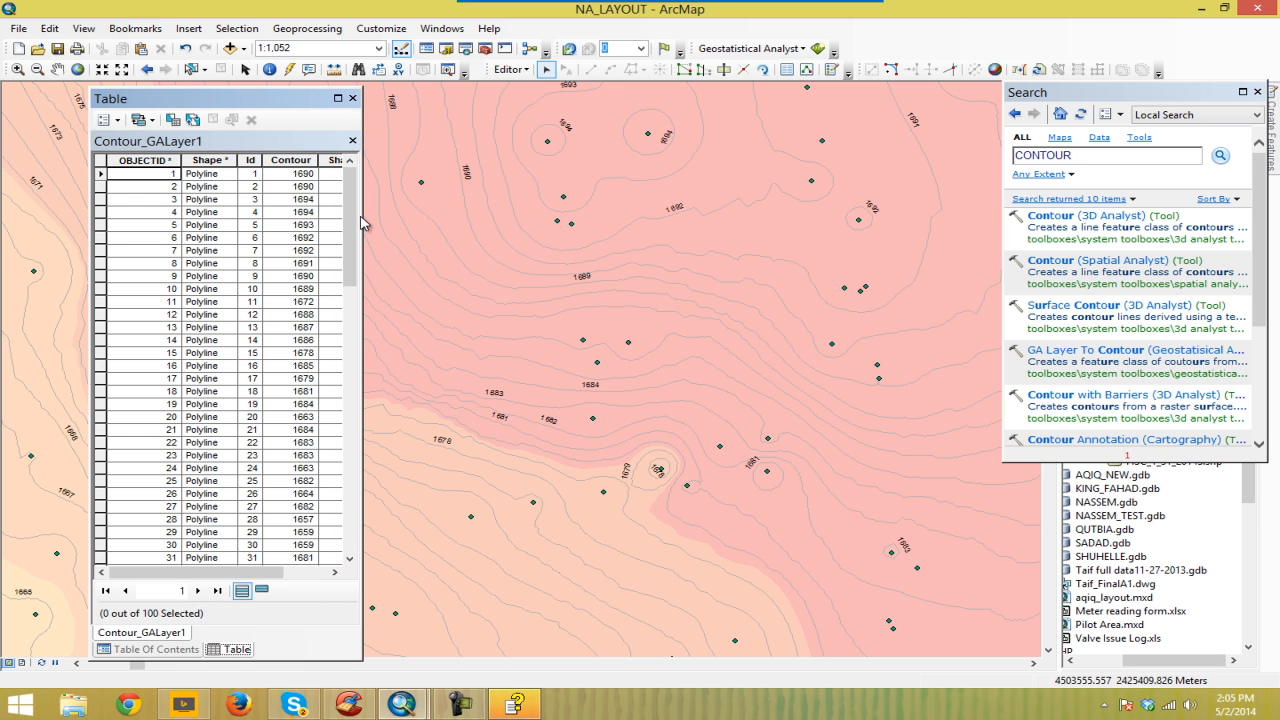
Step: Select the first two 1690 contour records in the table and locate their lines on the map
{"action": "left_click", "coordinate": [100, 174]}
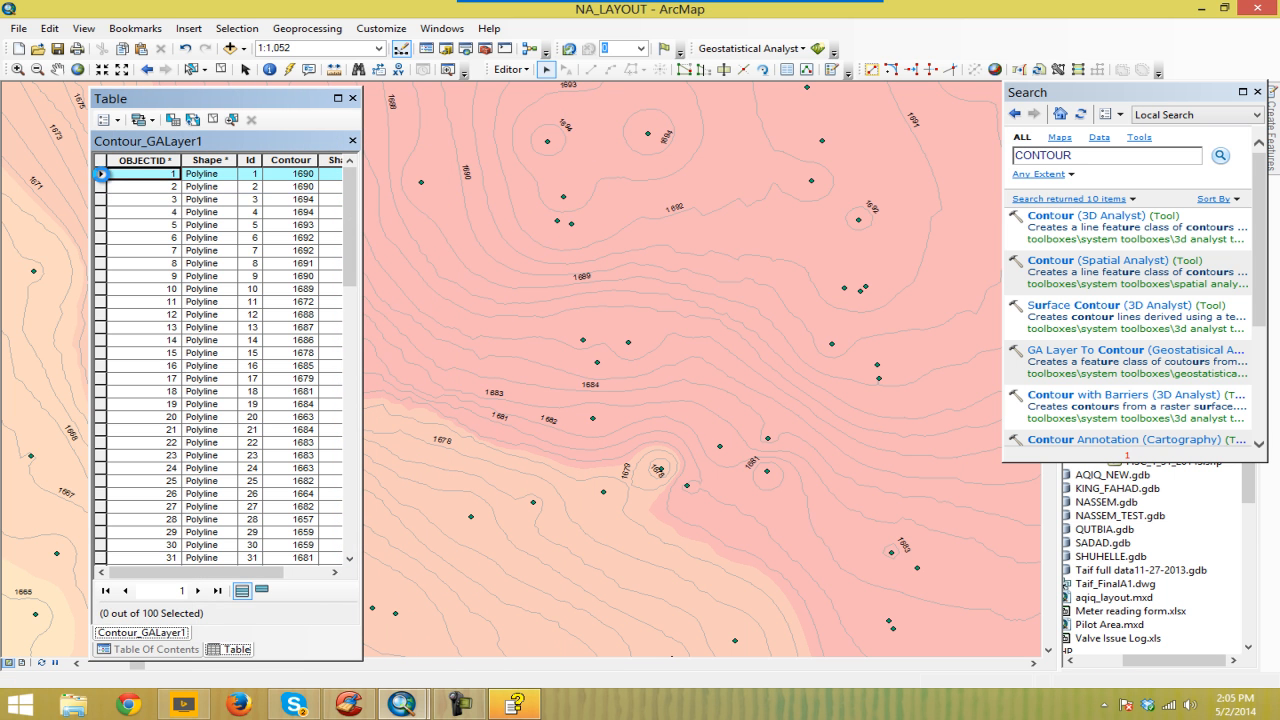
{"action": "double_click", "coordinate": [100, 174]}
{"action": "left_click", "coordinate": [99, 190]}
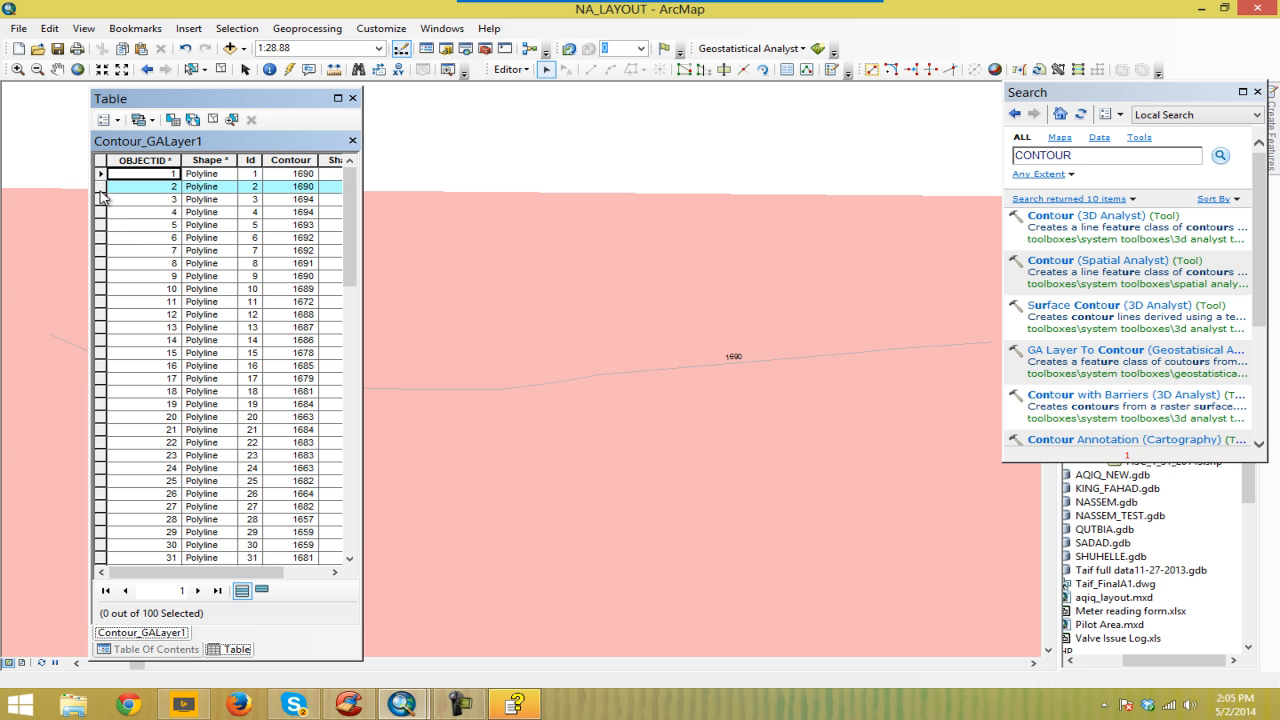
{"action": "left_click_drag", "start_coordinate": [101, 176], "coordinate": [102, 184]}
{"action": "left_click_drag", "start_coordinate": [692, 332], "coordinate": [700, 297]}
{"action": "key", "text": "x"}
{"action": "left_click_drag", "start_coordinate": [576, 275], "coordinate": [716, 368]}
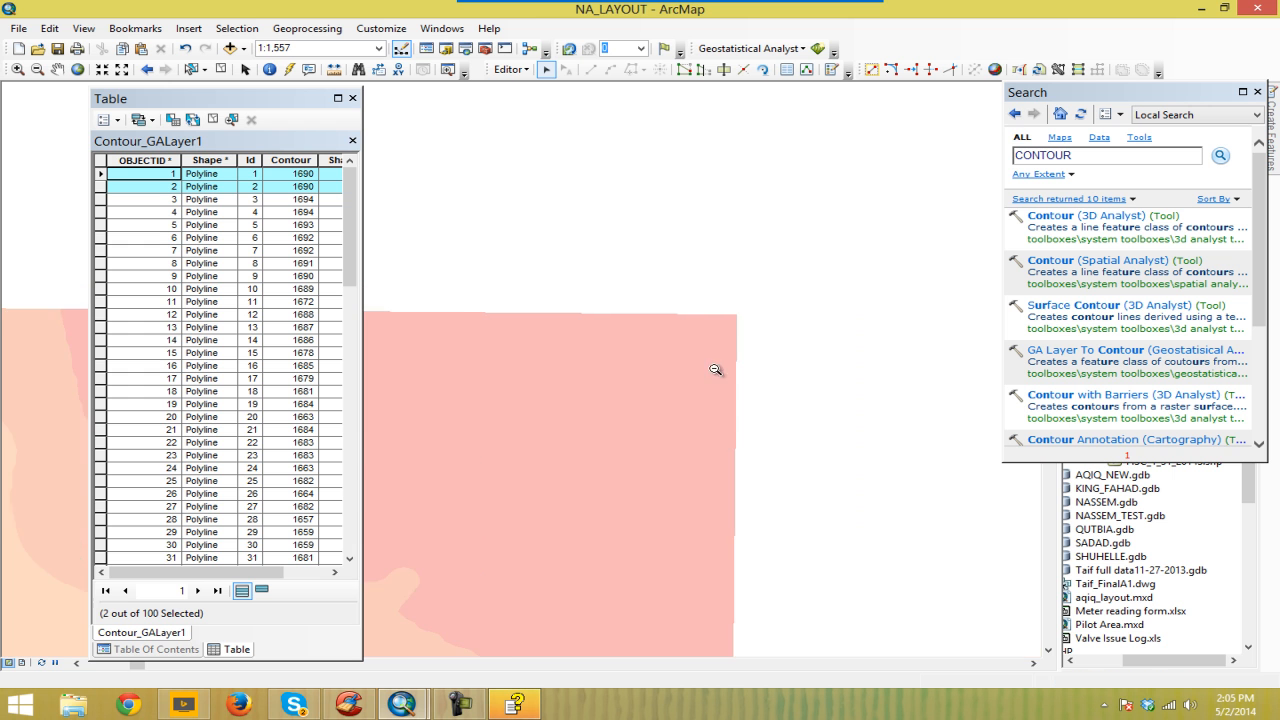
{"action": "left_click_drag", "start_coordinate": [574, 303], "coordinate": [749, 318]}
{"action": "key", "text": "c"}
{"action": "key", "text": "z"}
{"action": "left_click_drag", "start_coordinate": [631, 243], "coordinate": [774, 302]}
{"action": "key", "text": "c"}
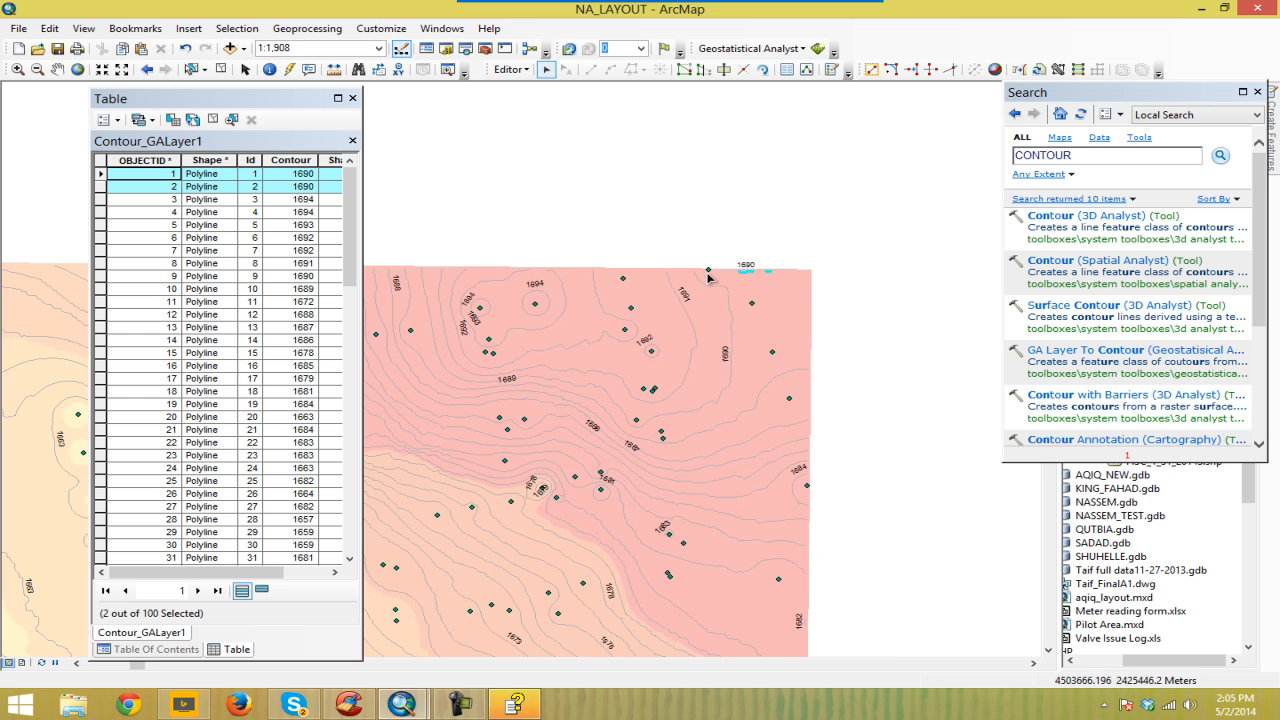
{"action": "left_click_drag", "start_coordinate": [664, 251], "coordinate": [780, 345]}
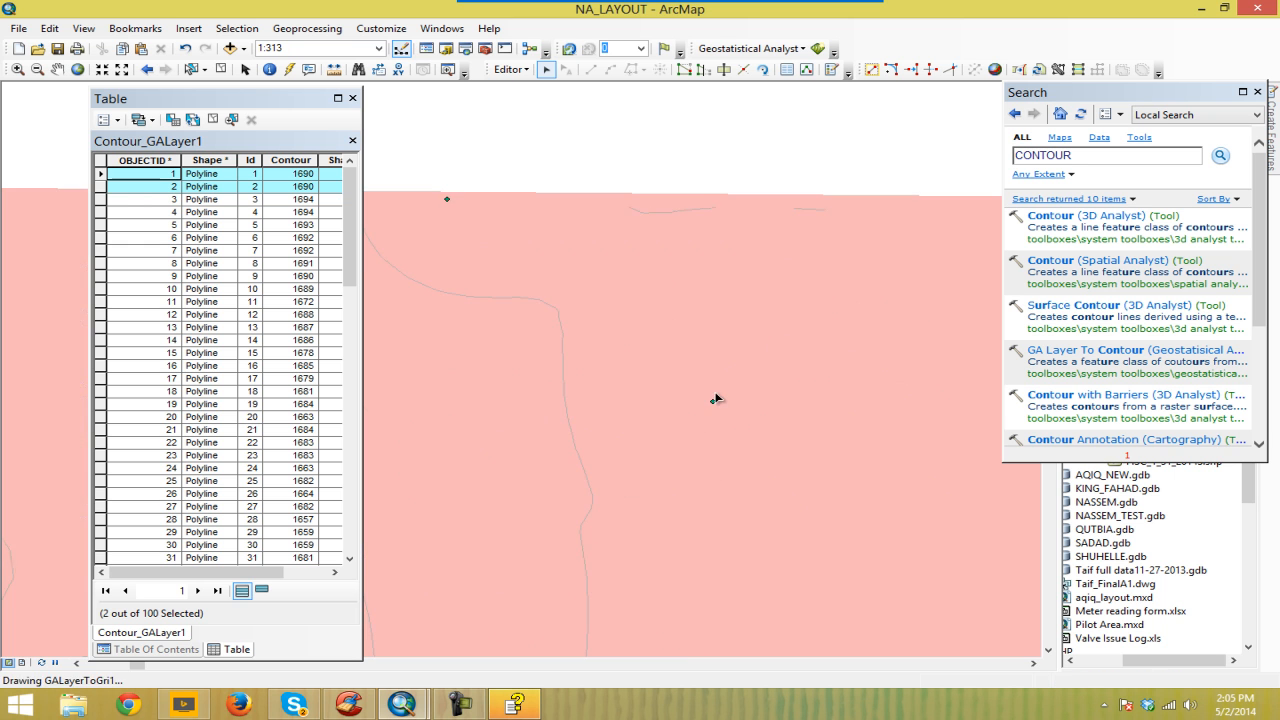
Step: Sort the contour table by Contour in descending order and select both 1694 records to locate them on the map
{"action": "double_click", "coordinate": [291, 160]}
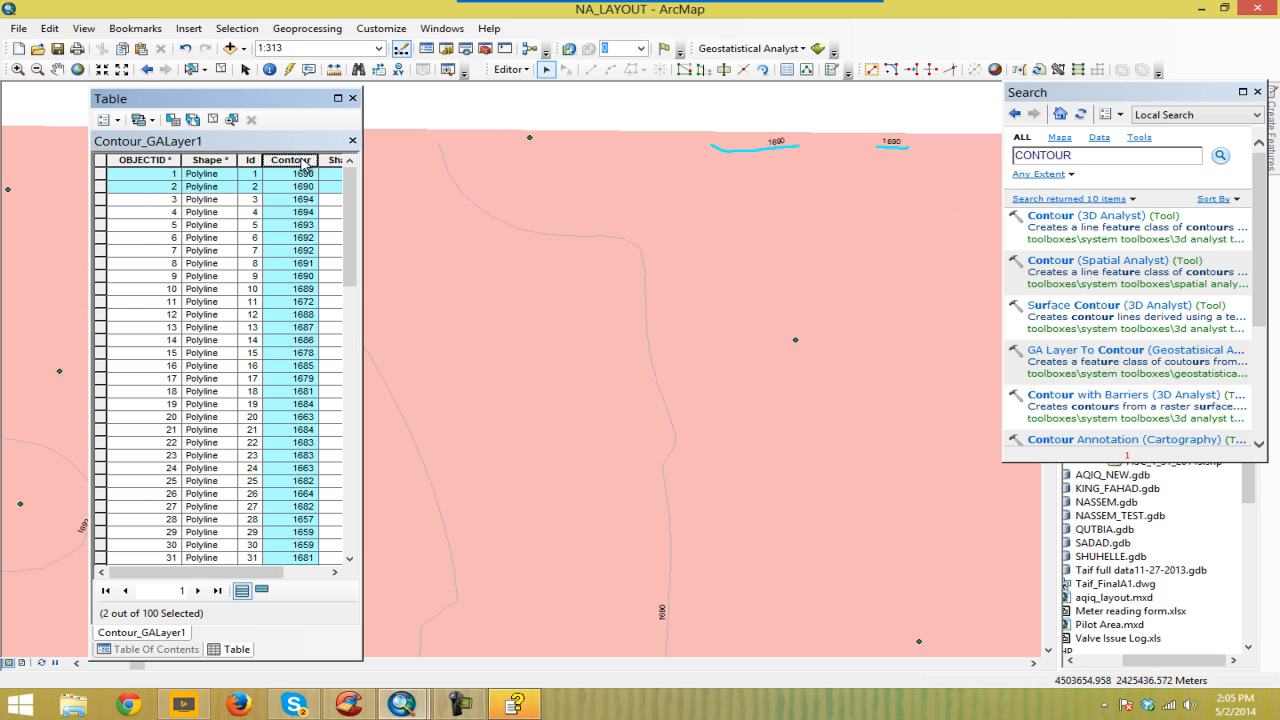
{"action": "double_click", "coordinate": [291, 160]}
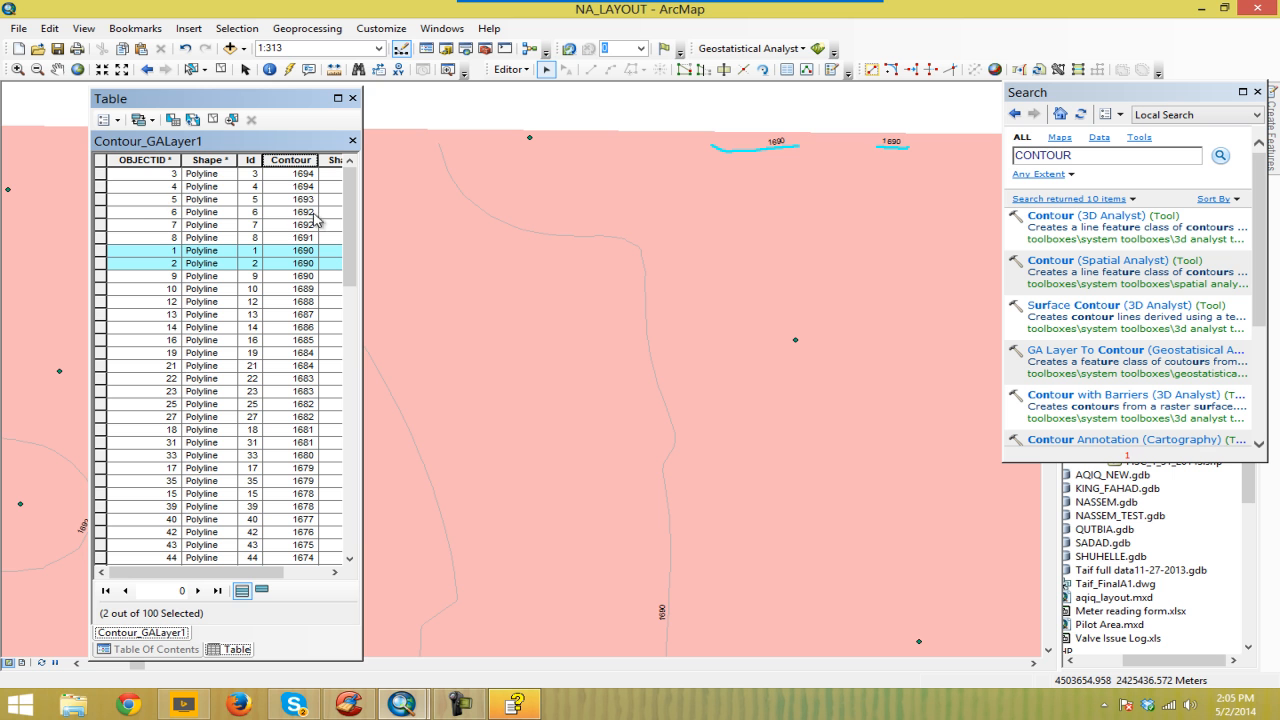
{"action": "left_click_drag", "start_coordinate": [103, 176], "coordinate": [103, 190]}
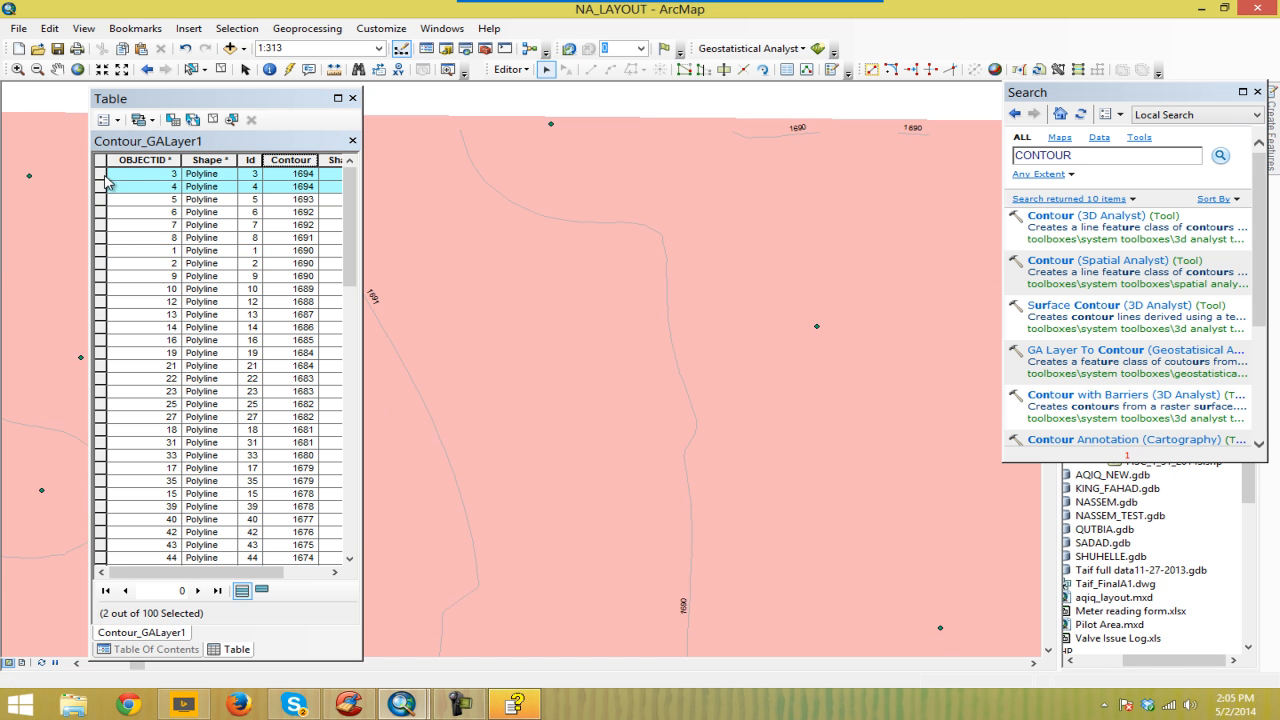
{"action": "double_click", "coordinate": [104, 177]}
{"action": "scroll", "coordinate": [653, 284], "scroll_direction": "down", "scroll_amount": 3}
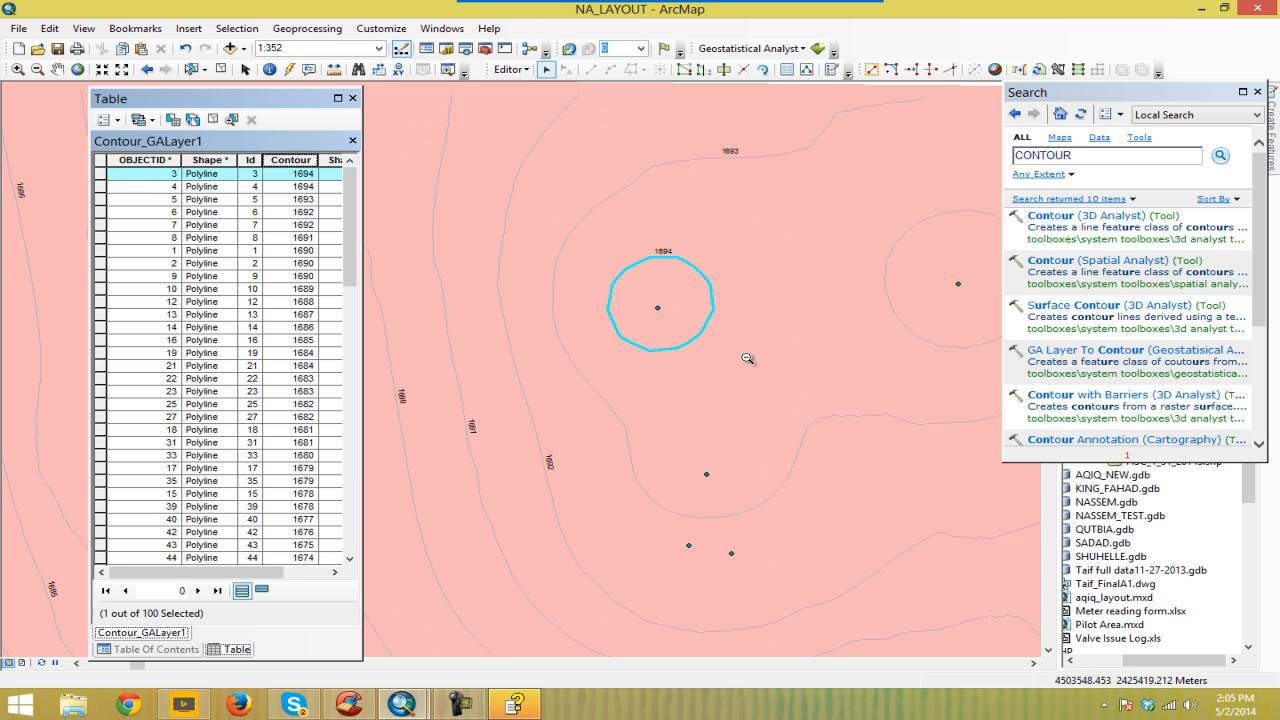
{"action": "scroll", "coordinate": [640, 306], "scroll_direction": "down", "scroll_amount": 3}
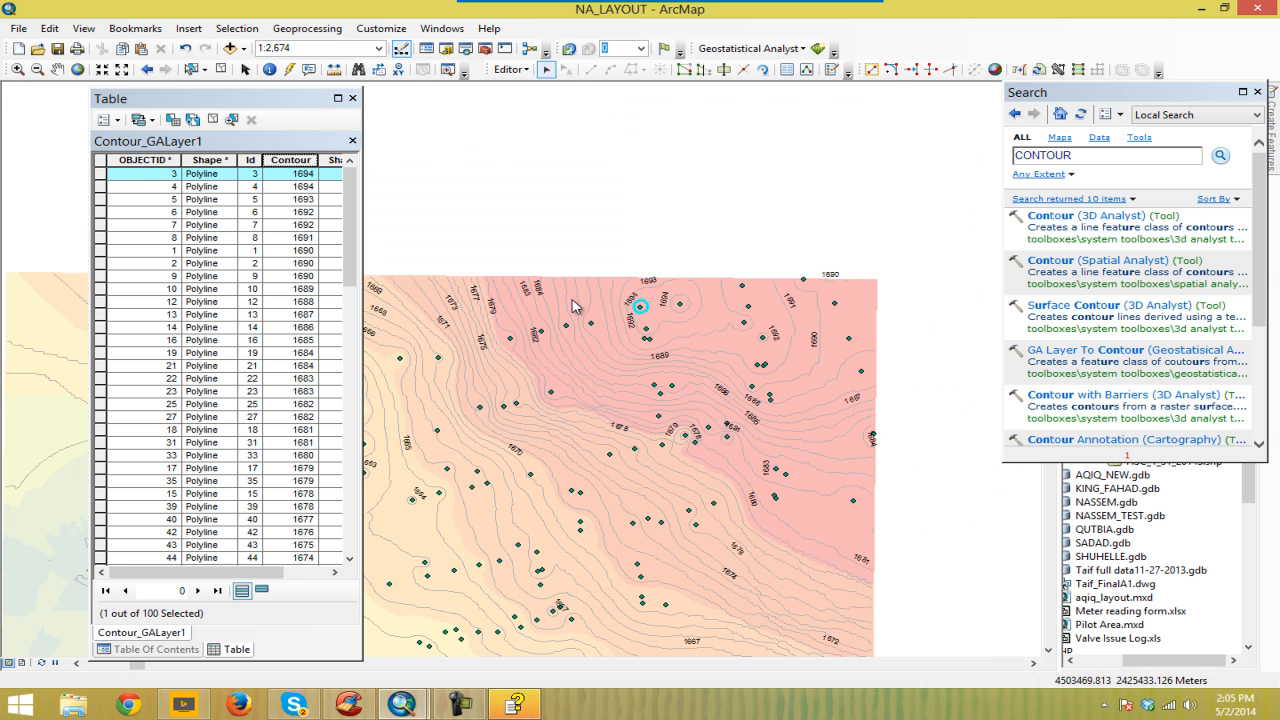
{"action": "left_click_drag", "start_coordinate": [104, 176], "coordinate": [104, 188]}
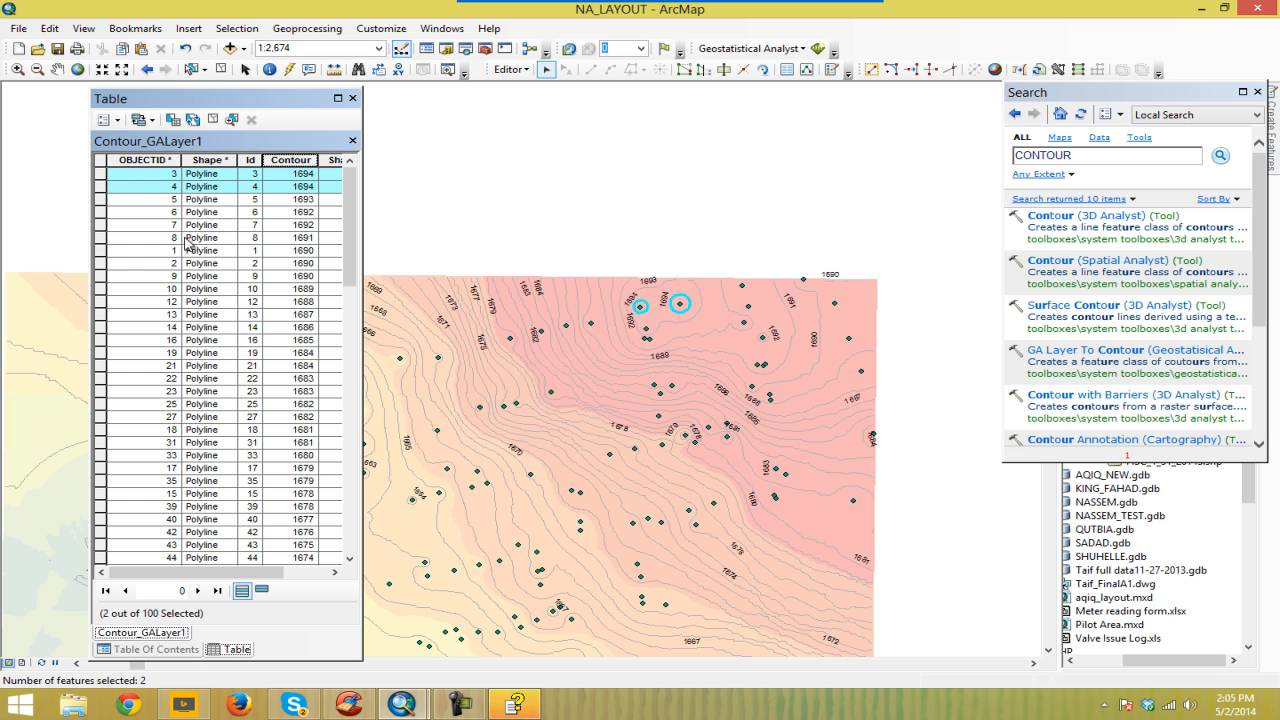
{"action": "left_click_drag", "start_coordinate": [661, 479], "coordinate": [705, 355]}
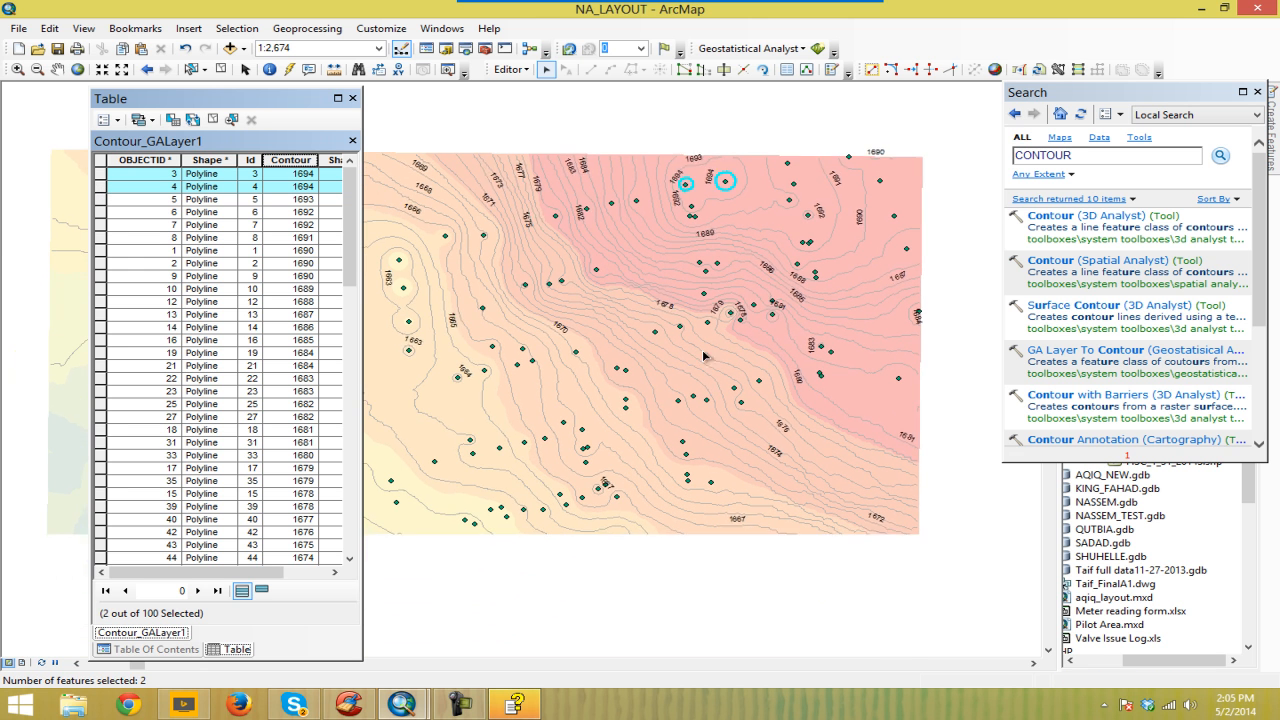
Step: Add the four 1654 contour records at the end of the table to the selection and view them across the whole surface
{"action": "left_click_drag", "start_coordinate": [349, 258], "coordinate": [354, 553]}
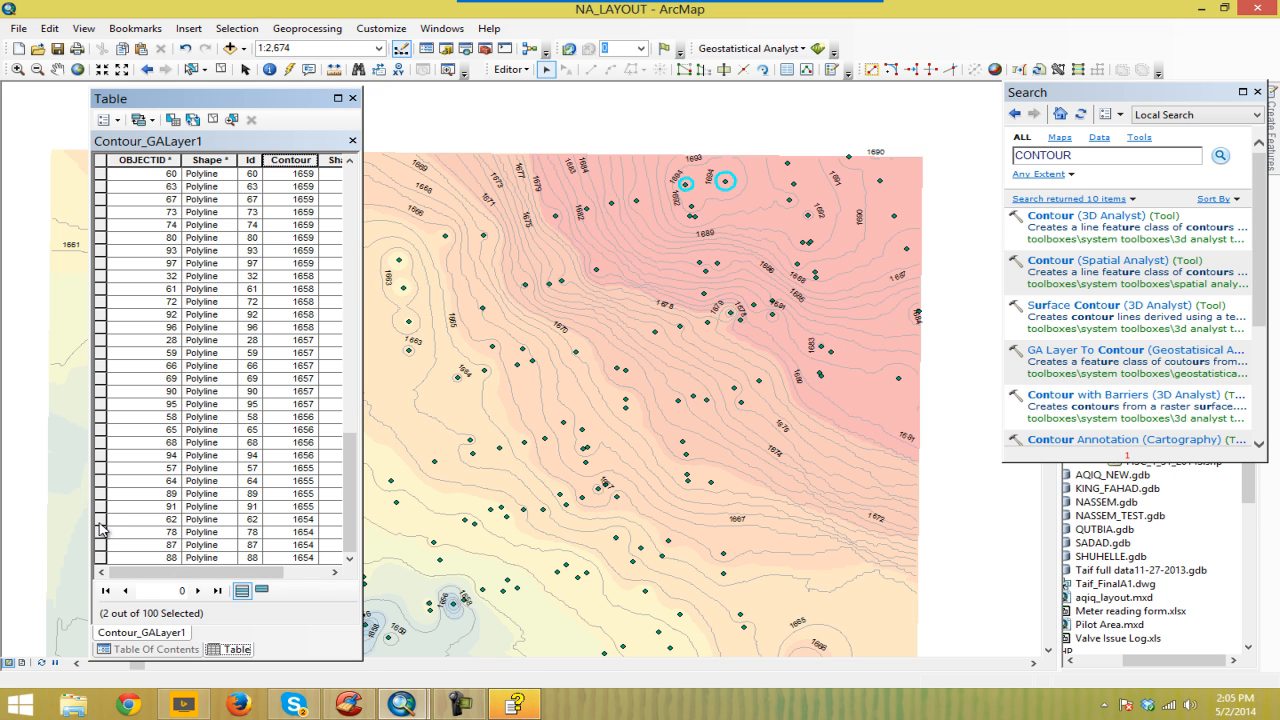
{"action": "left_click_drag", "start_coordinate": [100, 524], "coordinate": [101, 558]}
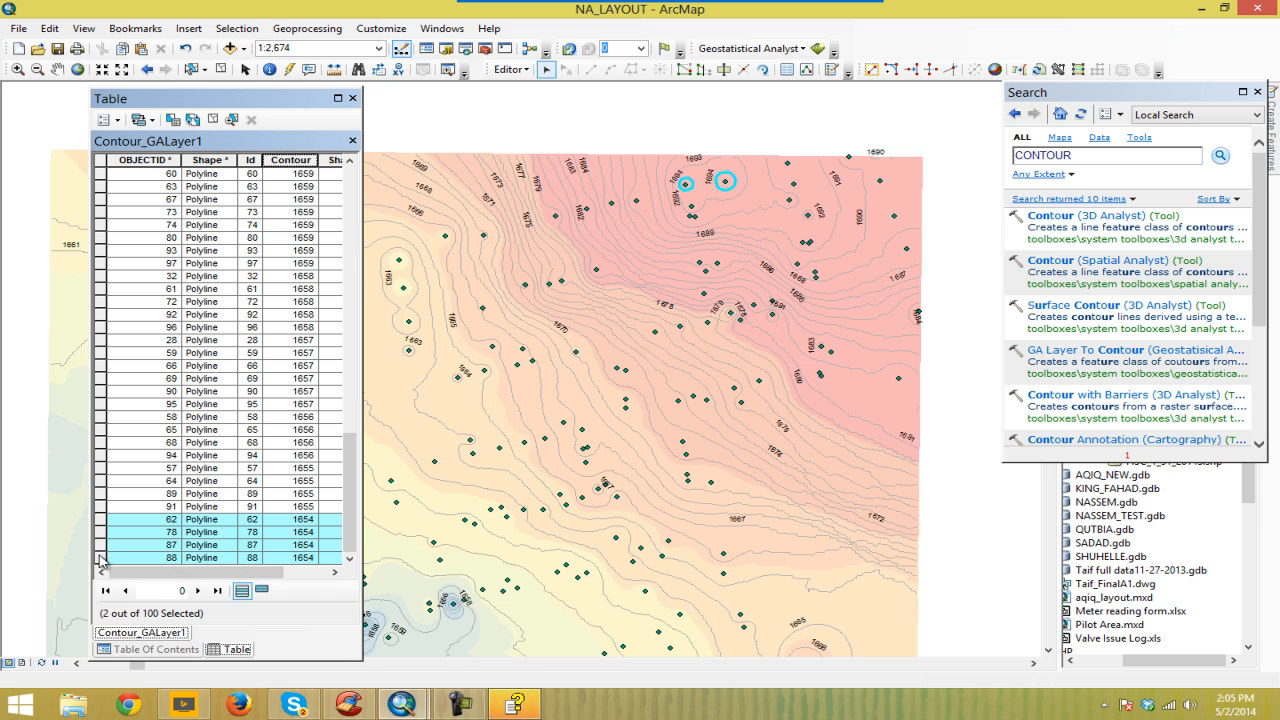
{"action": "scroll", "coordinate": [661, 432], "scroll_direction": "down", "scroll_amount": 5}
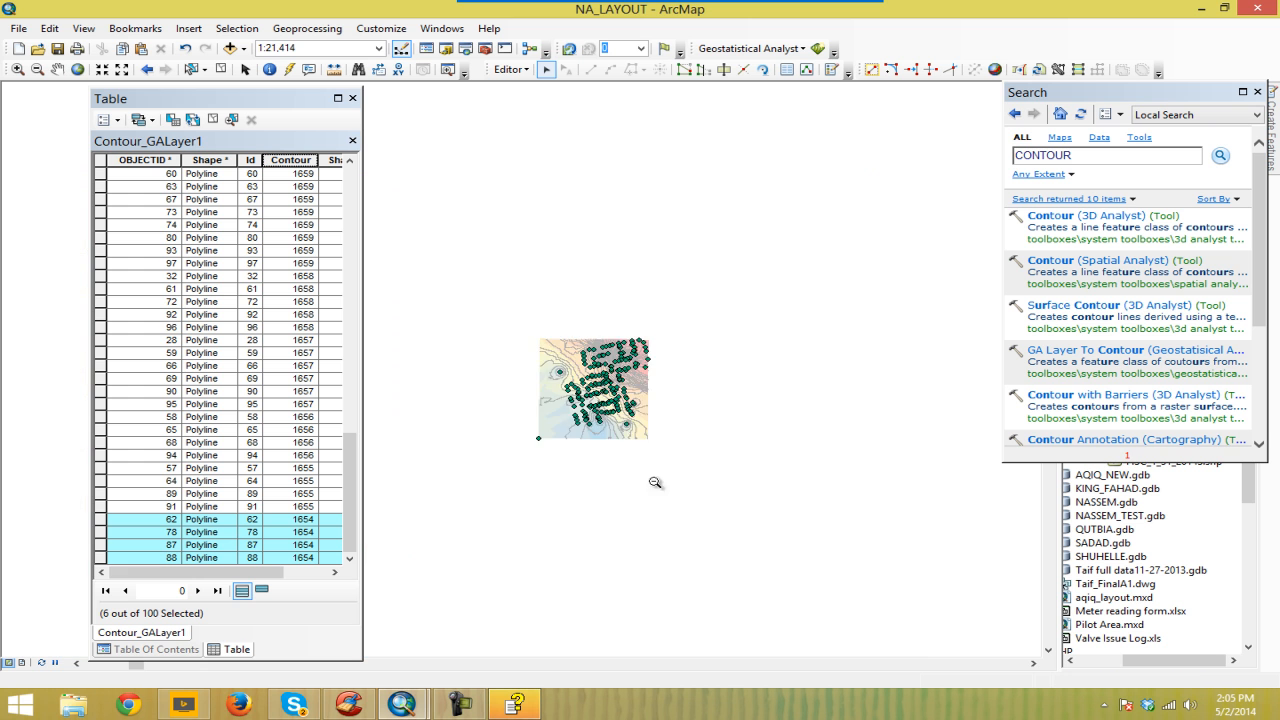
{"action": "scroll", "coordinate": [695, 525], "scroll_direction": "up", "scroll_amount": 2}
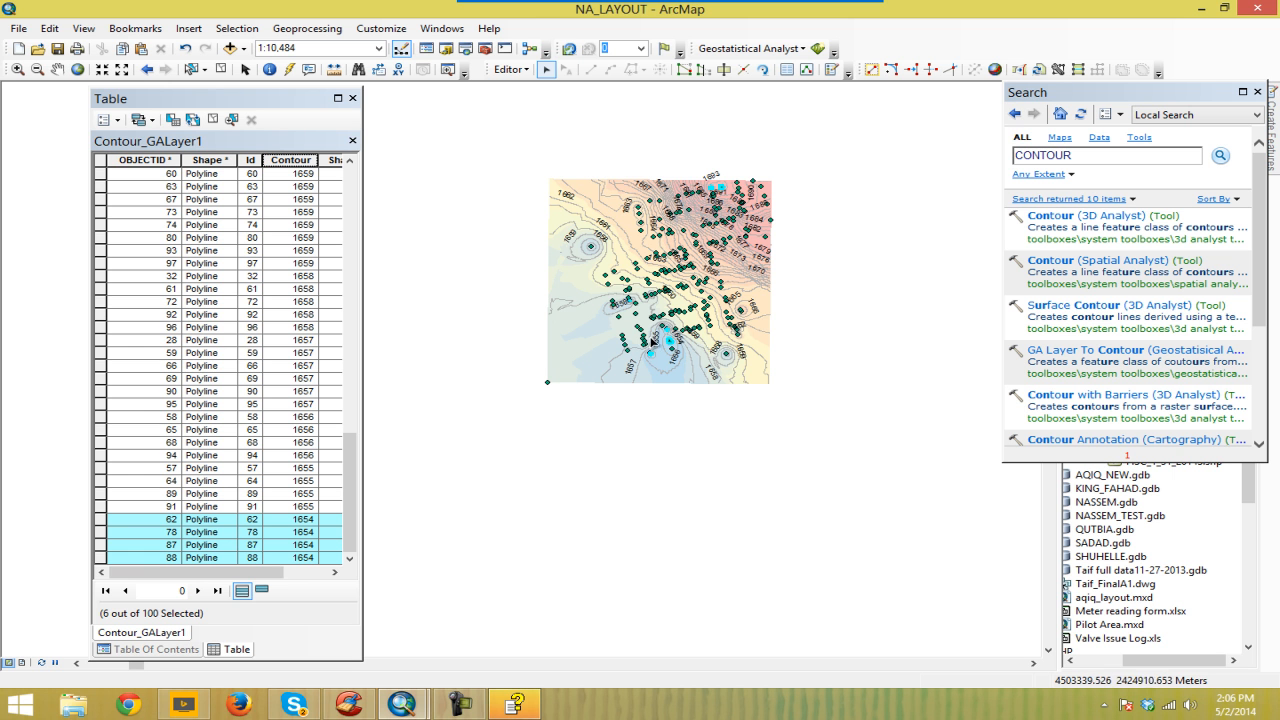
{"action": "left_click_drag", "start_coordinate": [648, 308], "coordinate": [652, 326]}
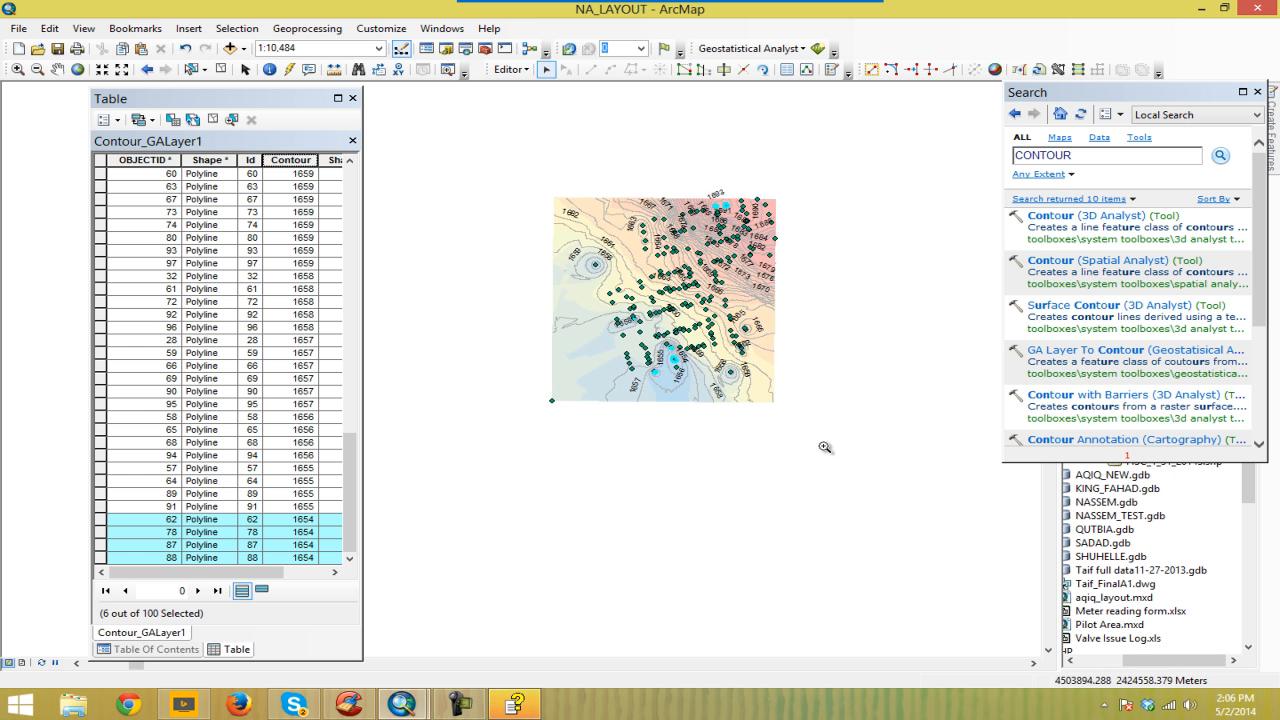
Step: View the selected contours across the whole surface and dock the Table Of Contents beside the map
{"action": "scroll", "coordinate": [825, 447], "scroll_direction": "up", "scroll_amount": 2}
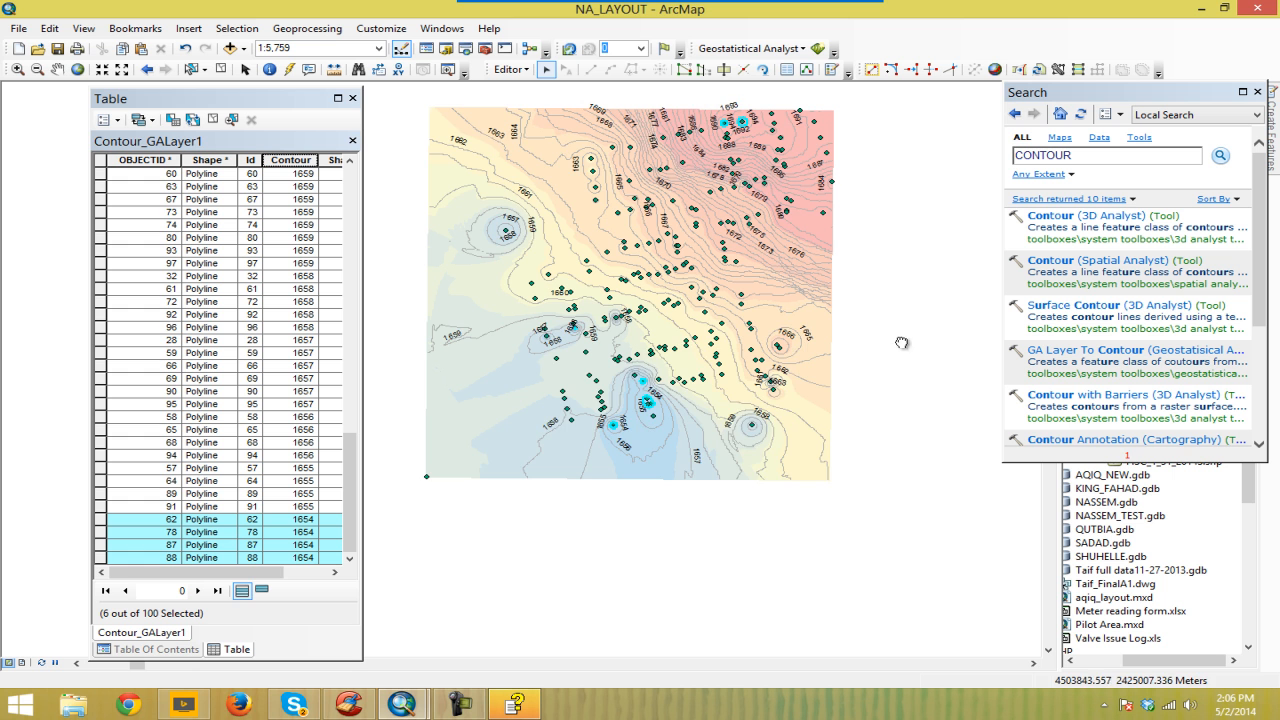
{"action": "left_click_drag", "start_coordinate": [901, 343], "coordinate": [948, 384]}
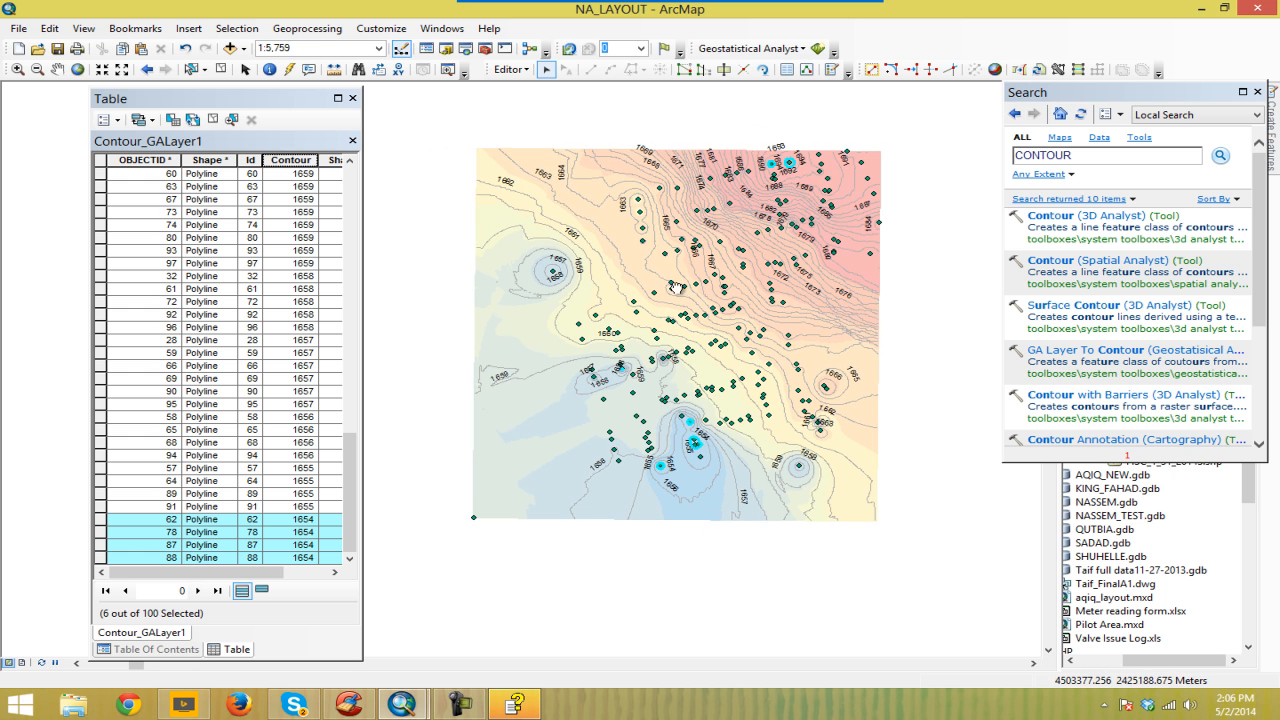
{"action": "left_click_drag", "start_coordinate": [677, 287], "coordinate": [669, 311]}
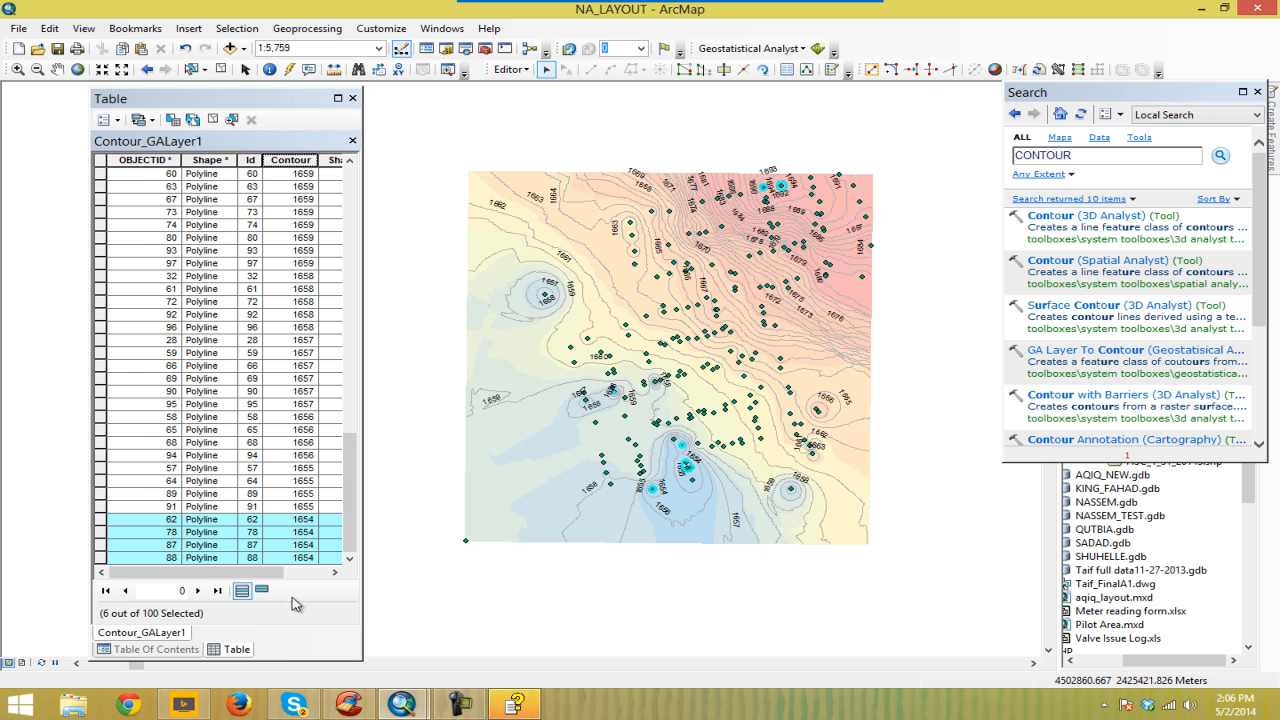
{"action": "double_click", "coordinate": [245, 652]}
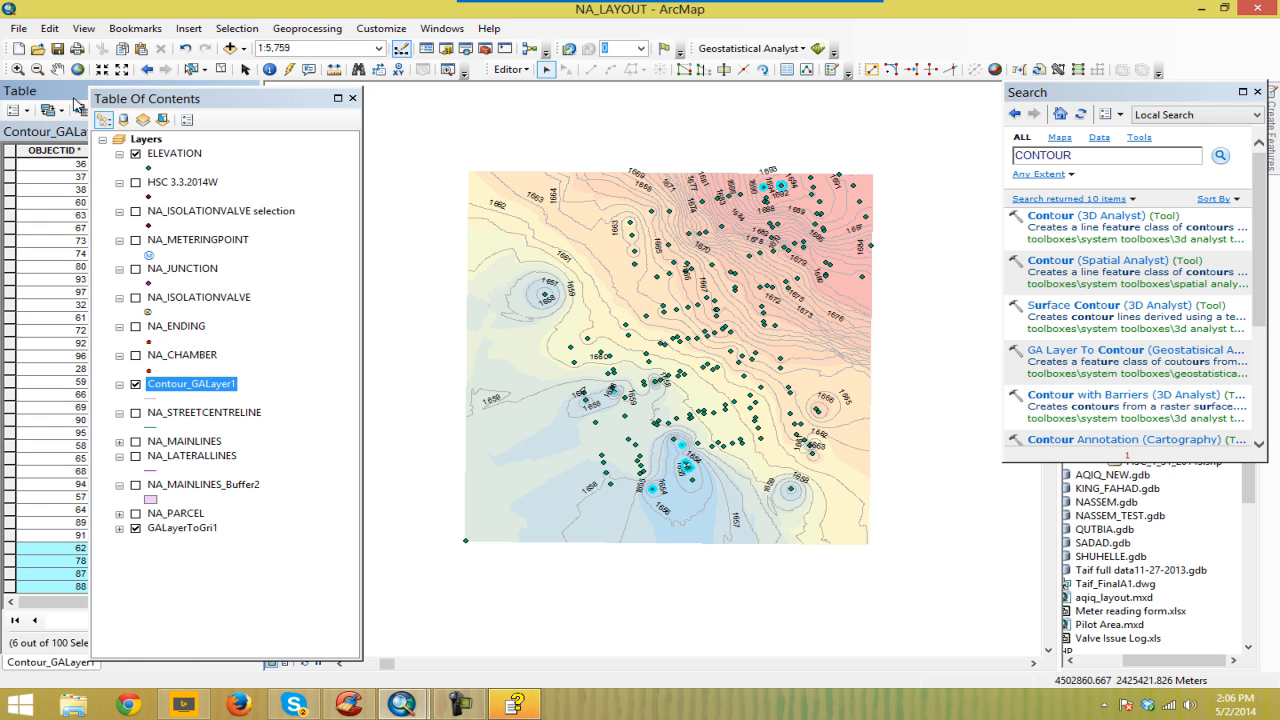
{"action": "left_click_drag", "start_coordinate": [175, 96], "coordinate": [7, 106]}
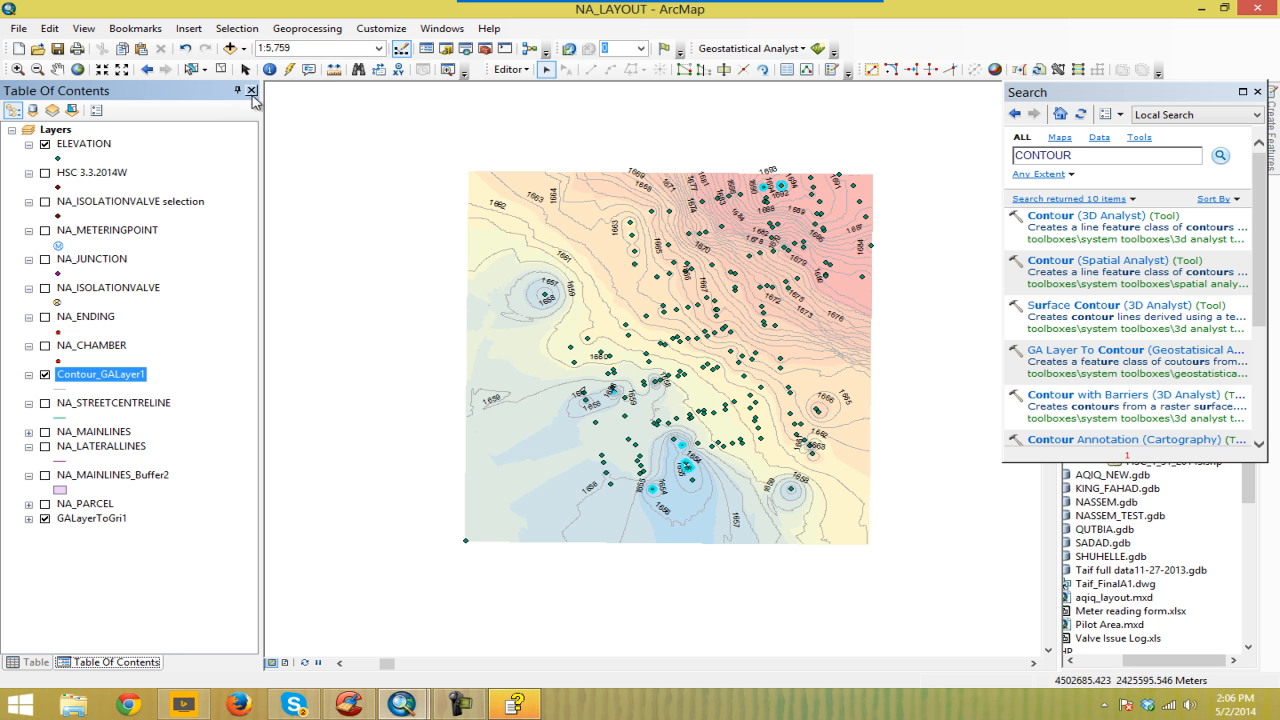
{"action": "left_click_drag", "start_coordinate": [577, 313], "coordinate": [567, 333]}
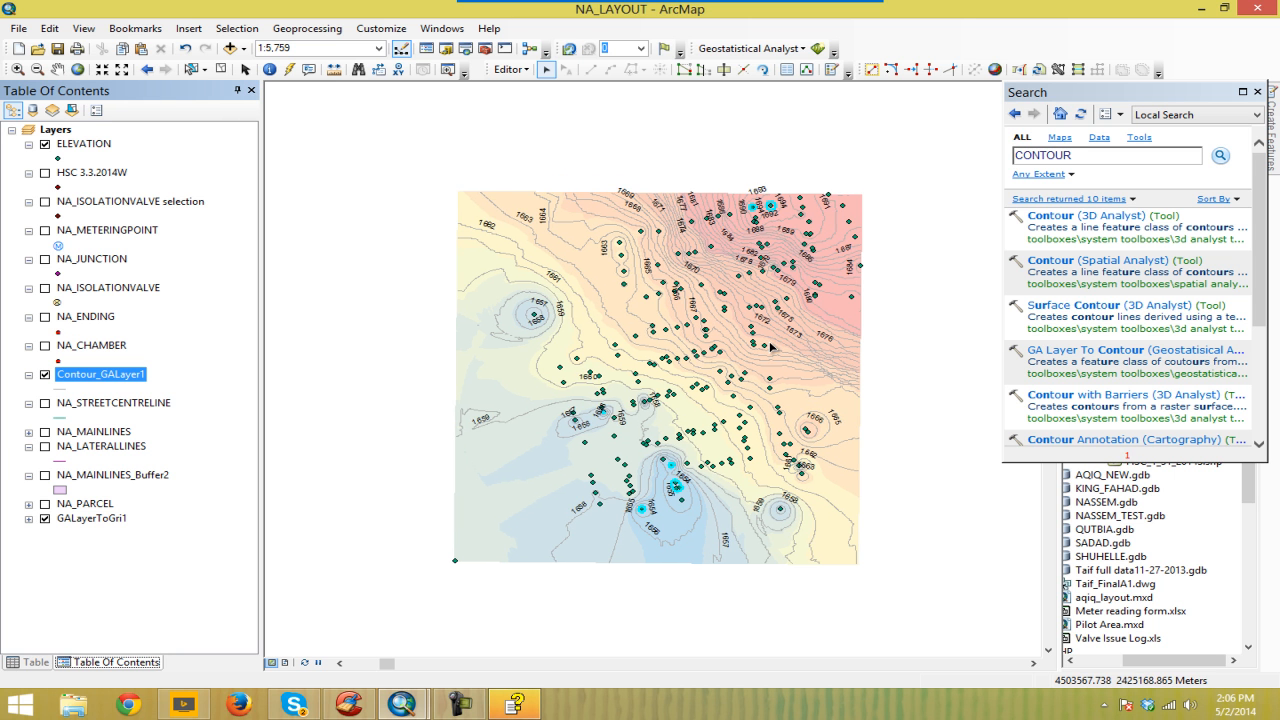
{"action": "left_click_drag", "start_coordinate": [770, 347], "coordinate": [773, 334]}
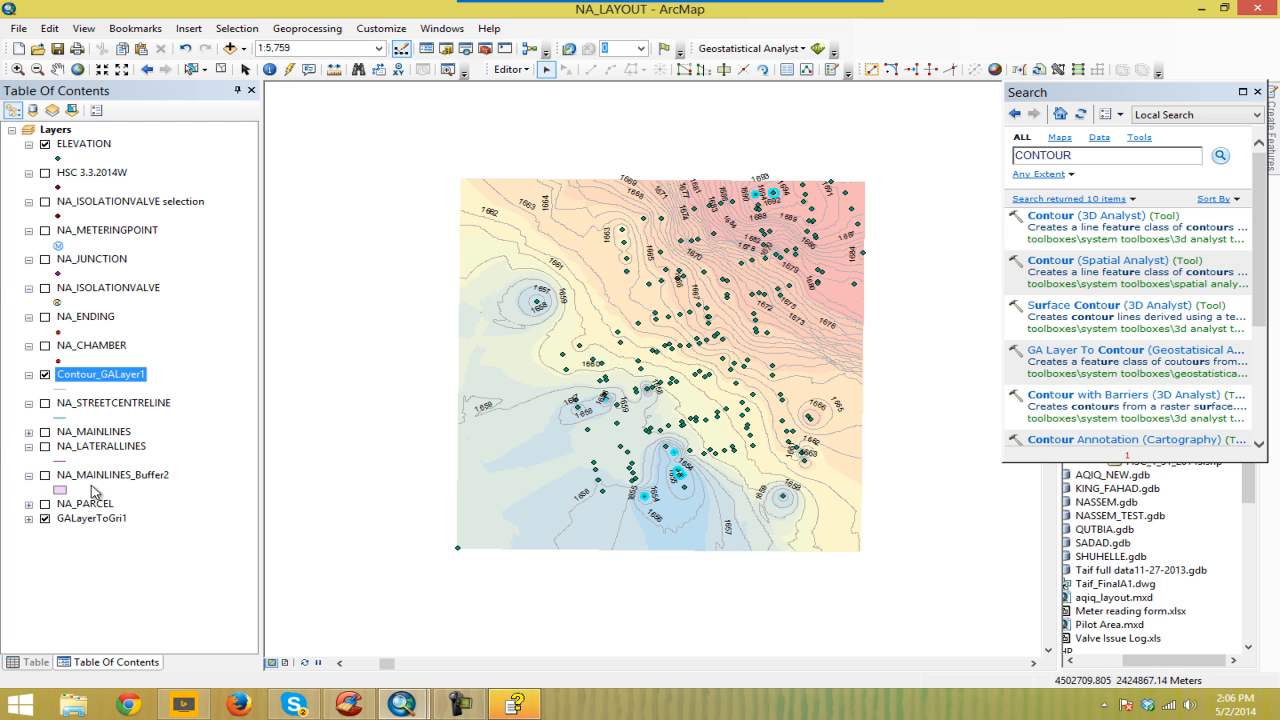
Step: Hide the GALayerToGri1, Contour_GALayer1 and ELEVATION layers and display NA_MAINLINES with NA_ISOLATIONVALVE instead
{"action": "left_click", "coordinate": [44, 519]}
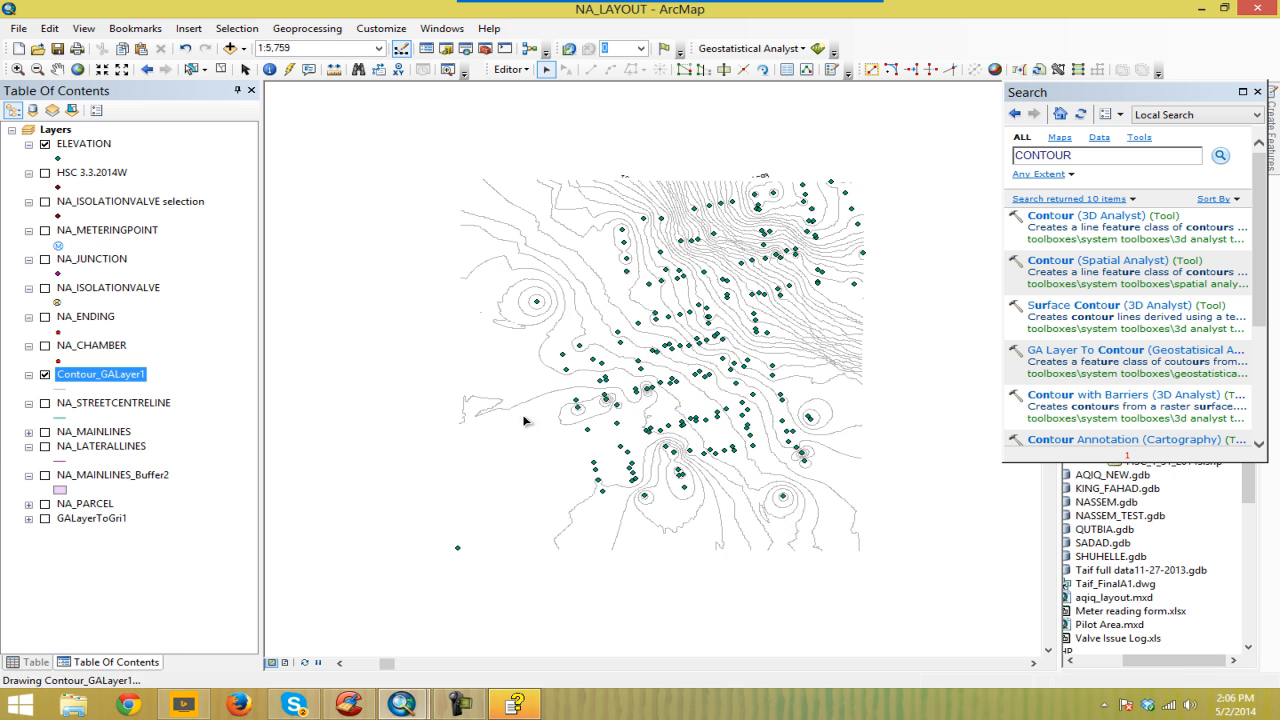
{"action": "left_click", "coordinate": [44, 375]}
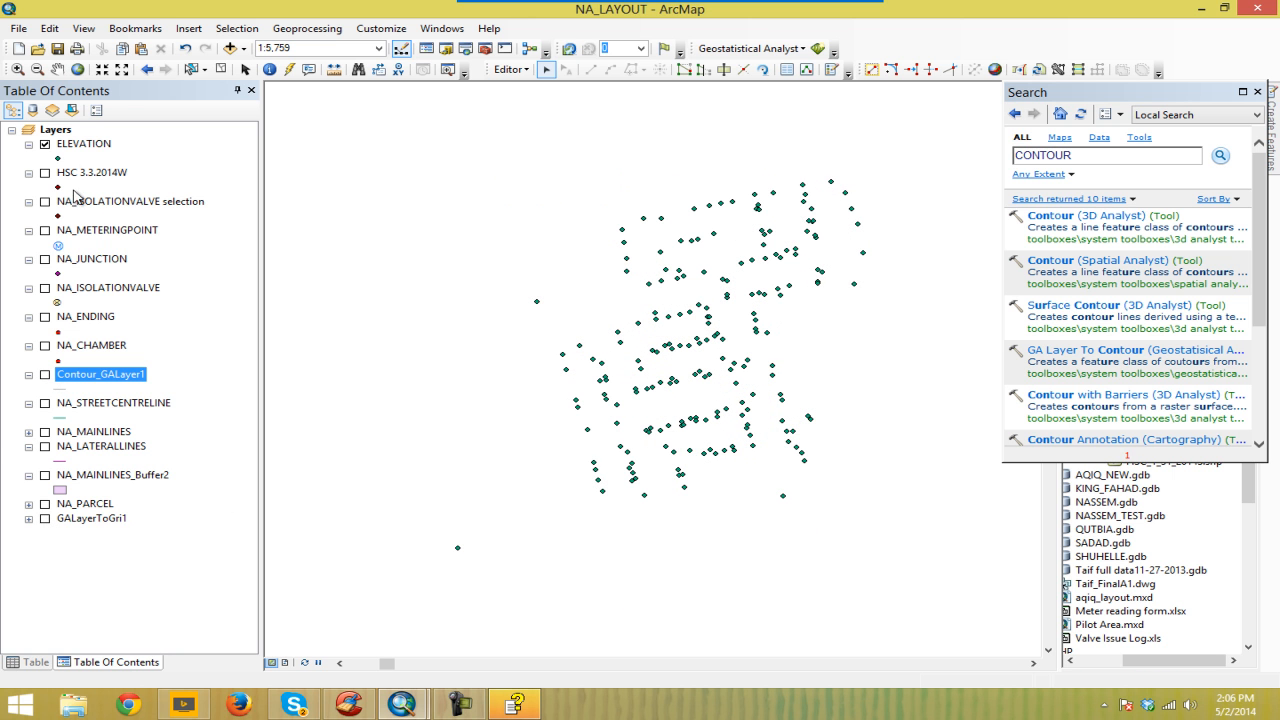
{"action": "left_click", "coordinate": [45, 145]}
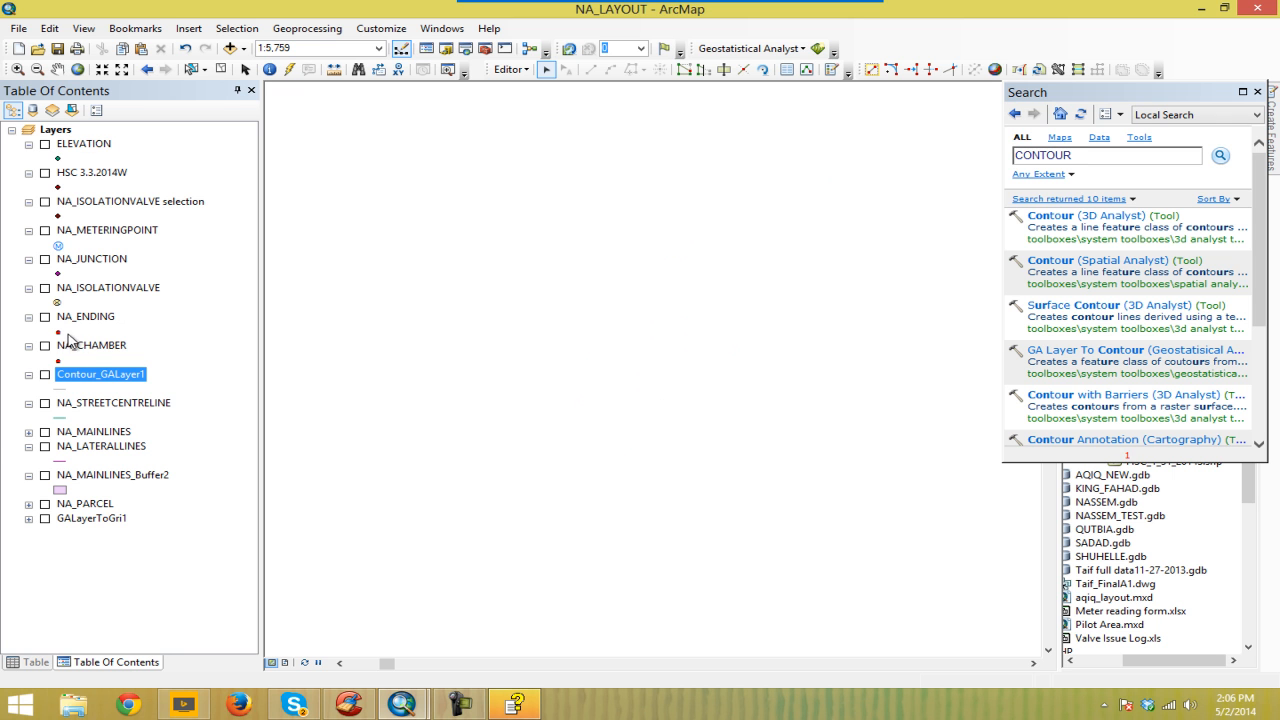
{"action": "left_click", "coordinate": [45, 432]}
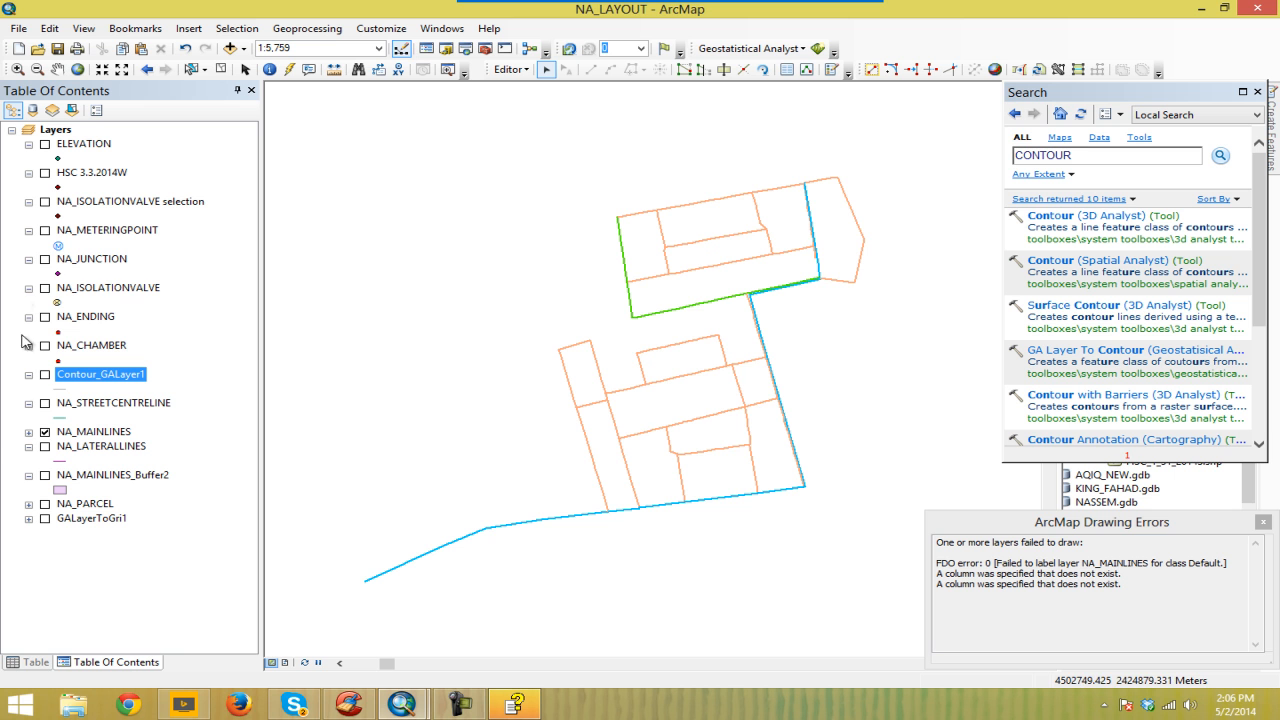
{"action": "left_click", "coordinate": [44, 288]}
{"action": "mouse_move", "coordinate": [656, 370]}
{"action": "left_mouse_down"}
{"action": "mouse_move", "coordinate": [648, 332]}
{"action": "mouse_move", "coordinate": [631, 335]}
{"action": "left_mouse_up"}
{"action": "left_click_drag", "start_coordinate": [673, 291], "coordinate": [655, 308]}
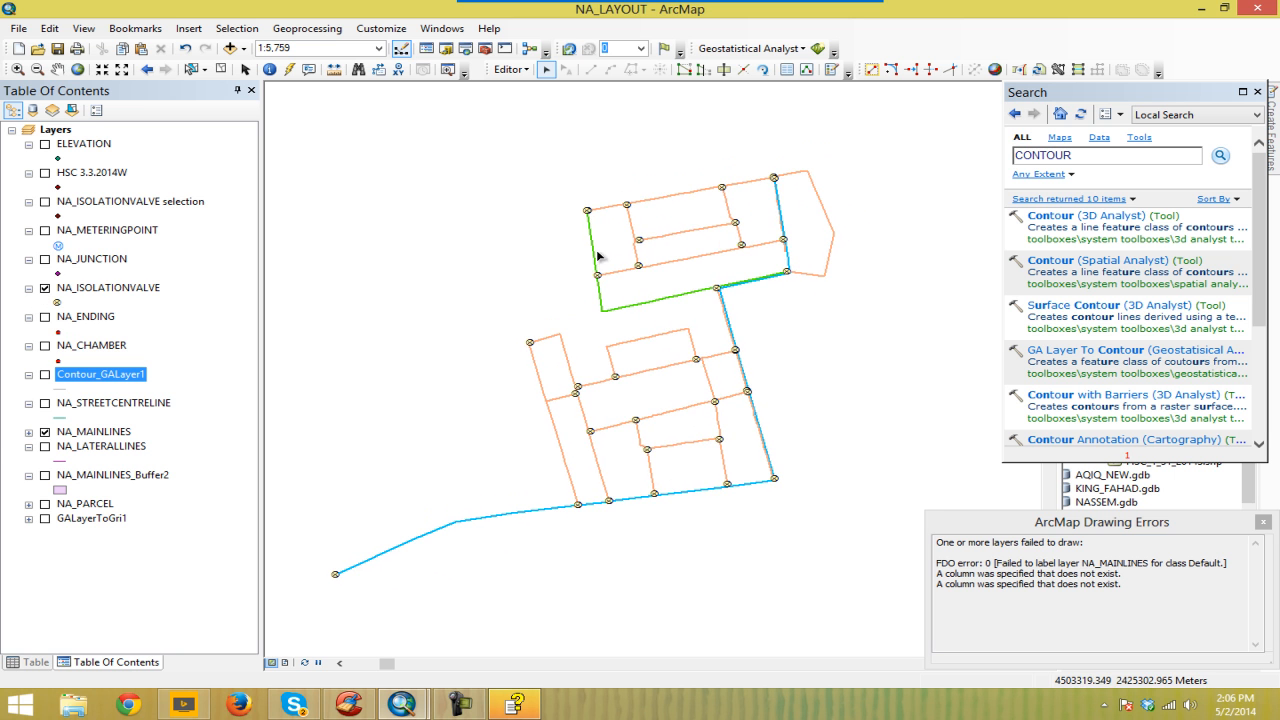
Step: Open the NA_MAINLINES attribute table in a floating window over the map, keeping the Table Of Contents docked separately
{"action": "right_click", "coordinate": [115, 432]}
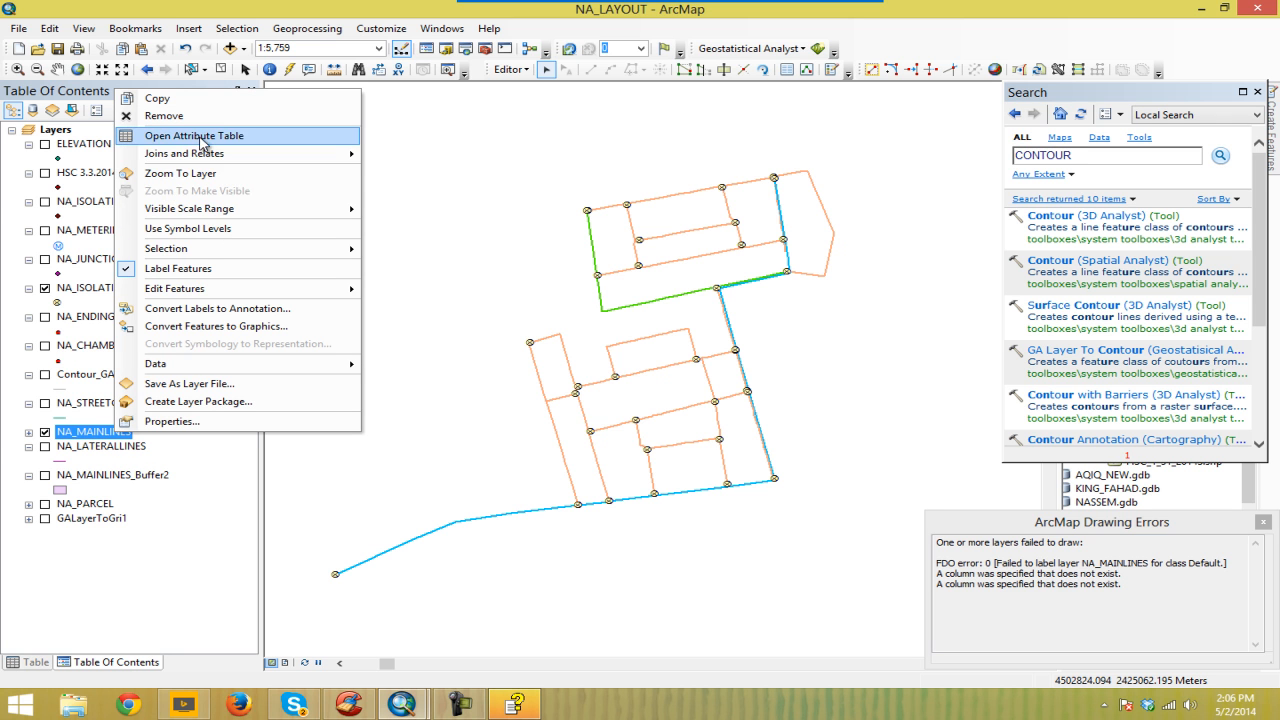
{"action": "left_click", "coordinate": [298, 134]}
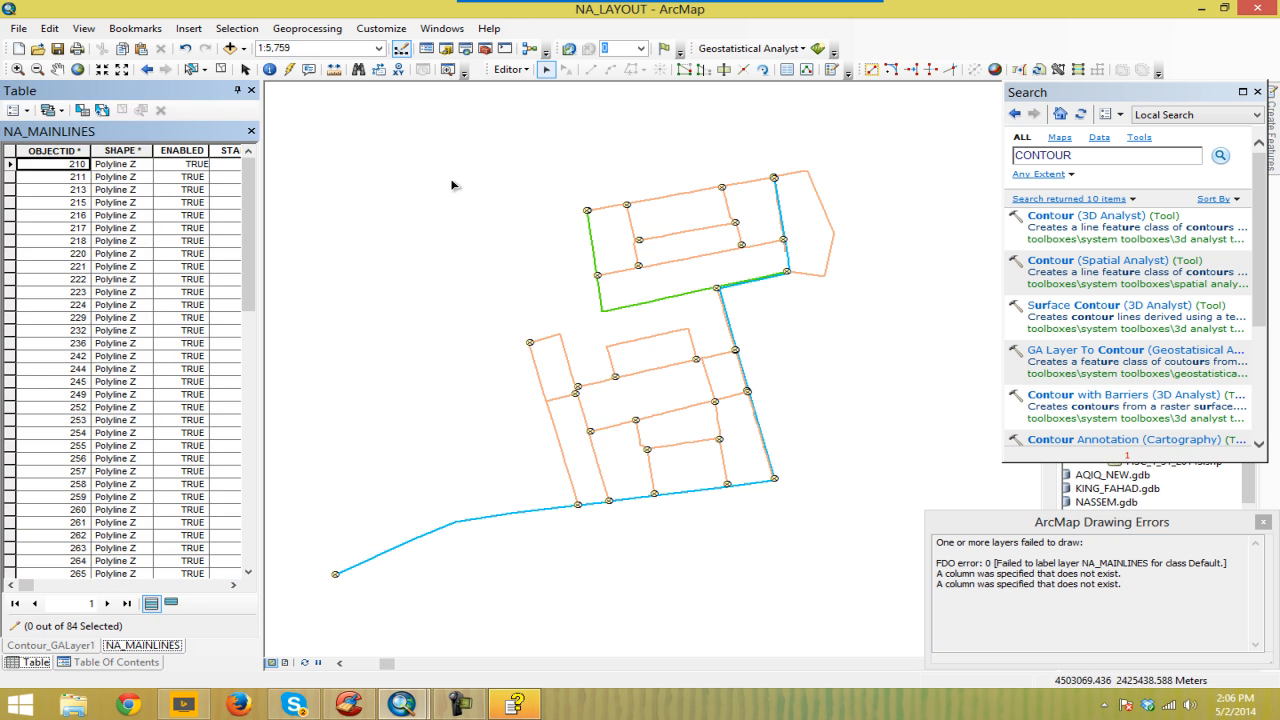
{"action": "left_click_drag", "start_coordinate": [192, 92], "coordinate": [872, 298]}
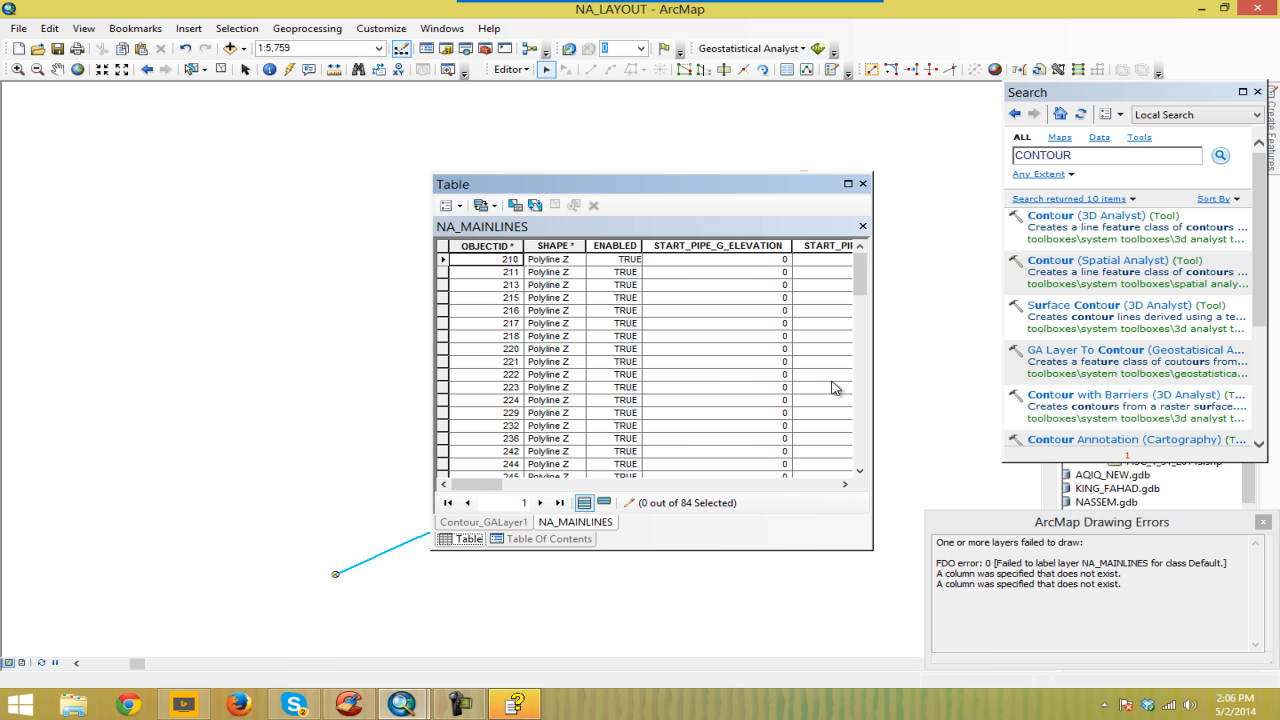
{"action": "double_click", "coordinate": [560, 539]}
{"action": "left_click_drag", "start_coordinate": [663, 194], "coordinate": [655, 180]}
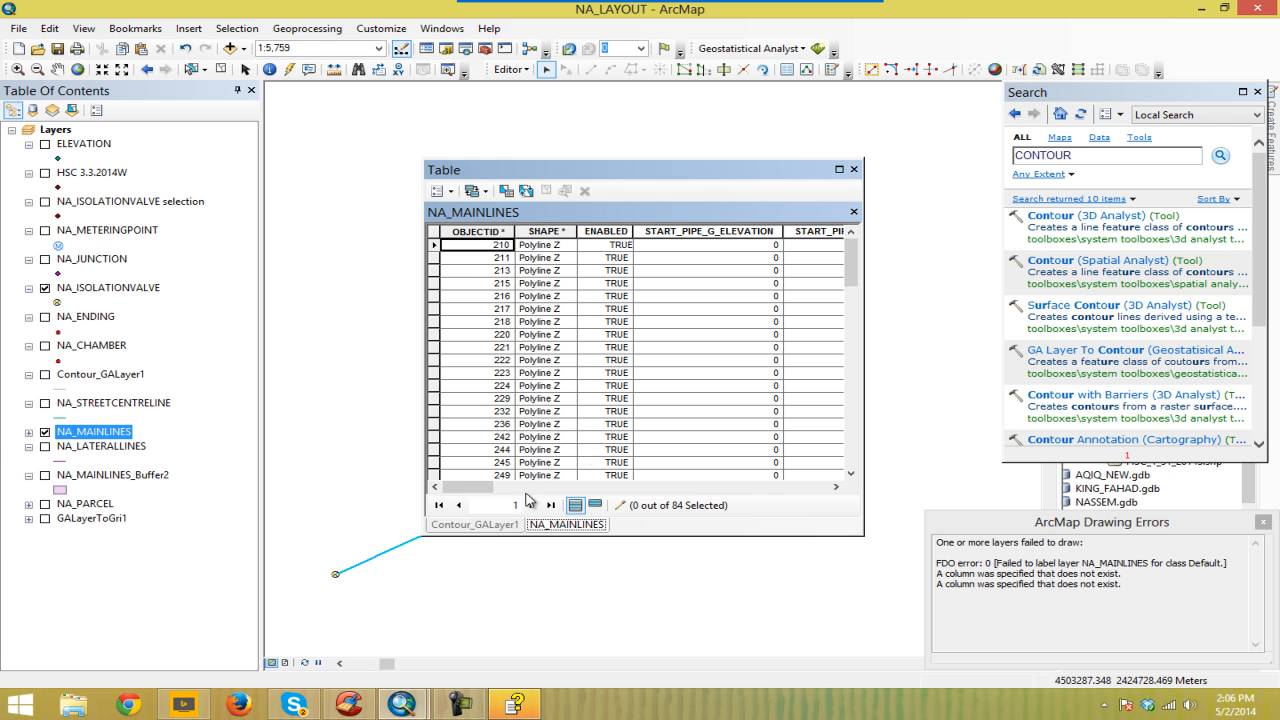
Step: Widen the NA_MAINLINES table and examine its START_PIPE_ELEVATION and OBJECTID columns
{"action": "left_click", "coordinate": [777, 237]}
{"action": "left_click", "coordinate": [810, 233]}
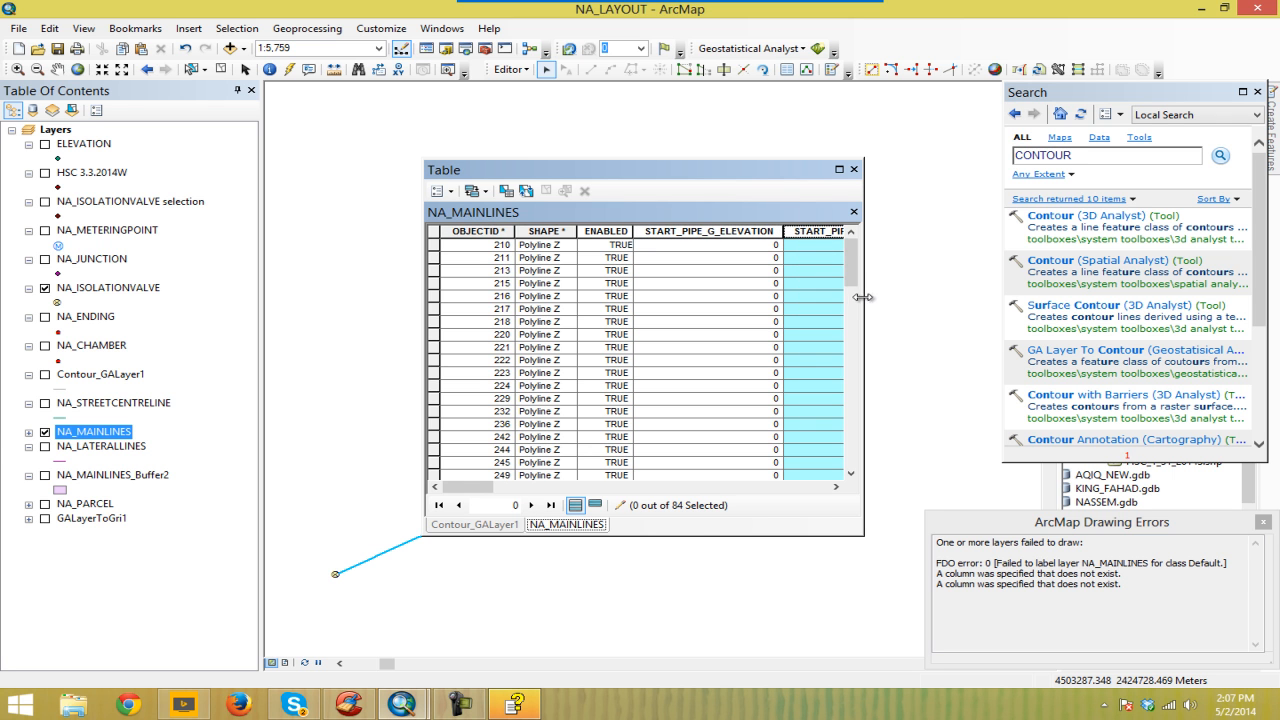
{"action": "left_click_drag", "start_coordinate": [865, 298], "coordinate": [953, 310]}
{"action": "mouse_move", "coordinate": [437, 483]}
{"action": "left_mouse_down"}
{"action": "mouse_move", "coordinate": [500, 491]}
{"action": "mouse_move", "coordinate": [426, 487]}
{"action": "left_mouse_up"}
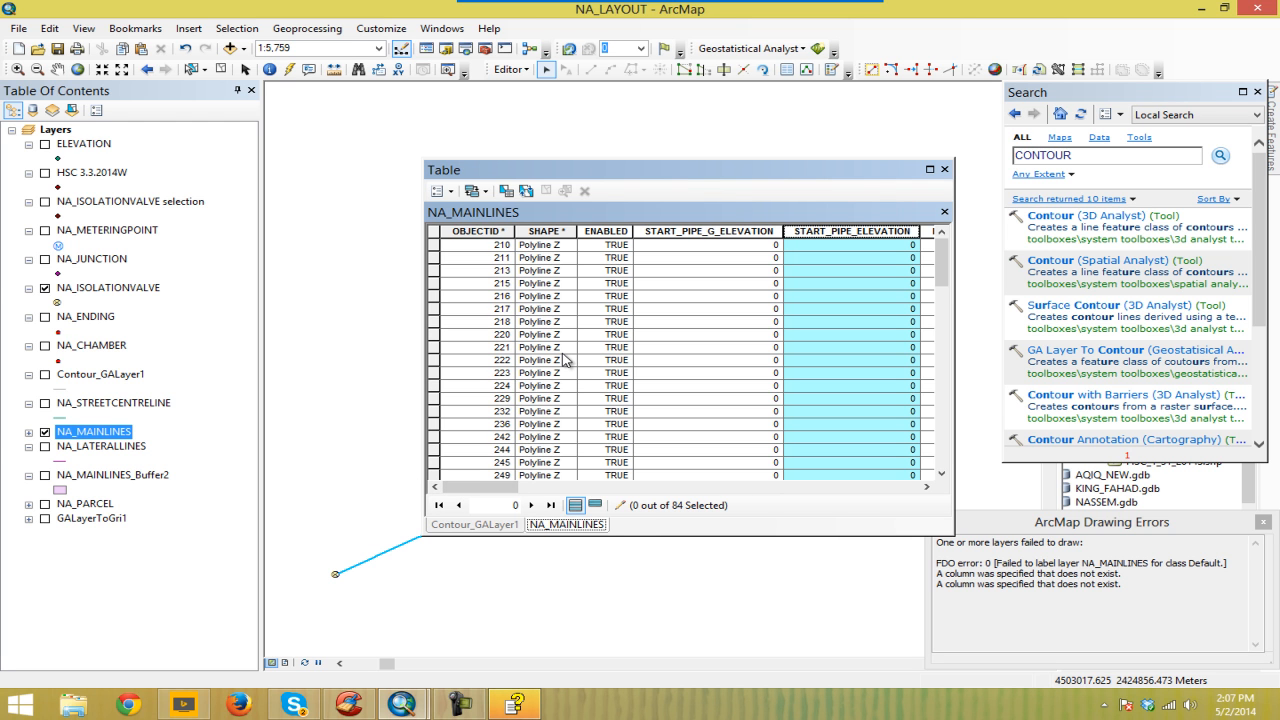
{"action": "left_click_drag", "start_coordinate": [688, 182], "coordinate": [670, 184]}
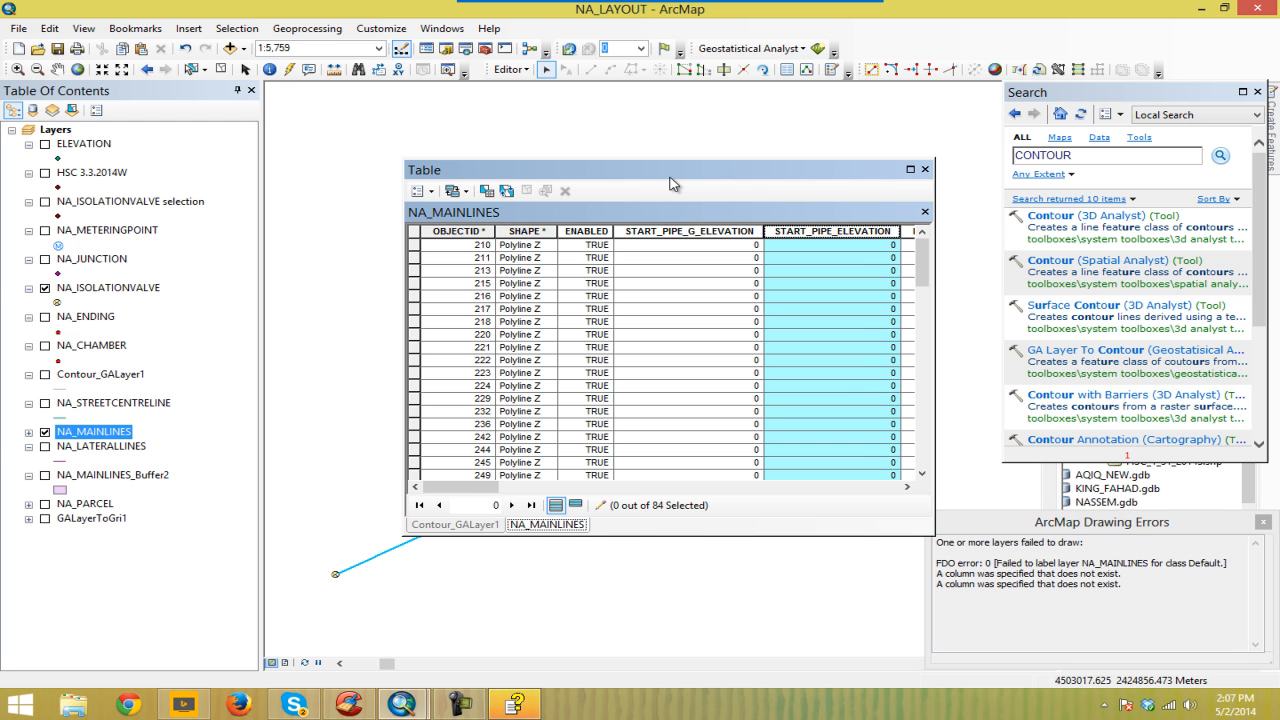
{"action": "left_click", "coordinate": [459, 232]}
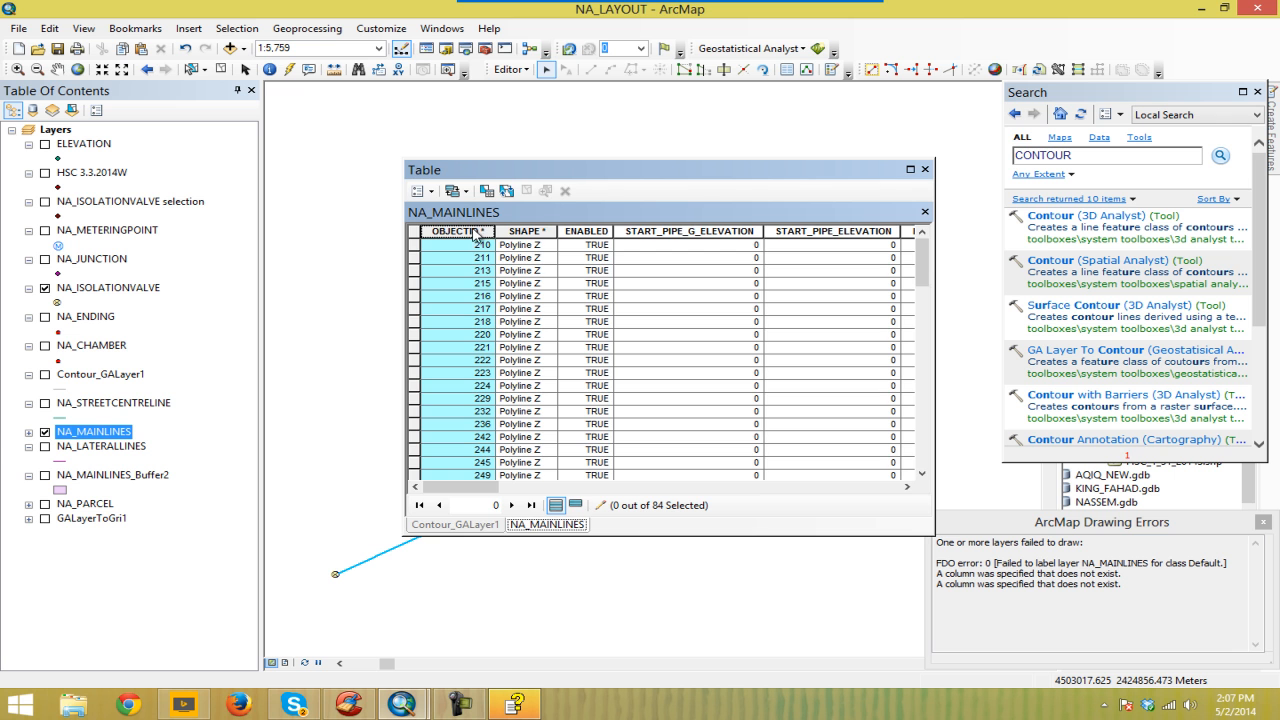
{"action": "left_click_drag", "start_coordinate": [588, 178], "coordinate": [576, 186]}
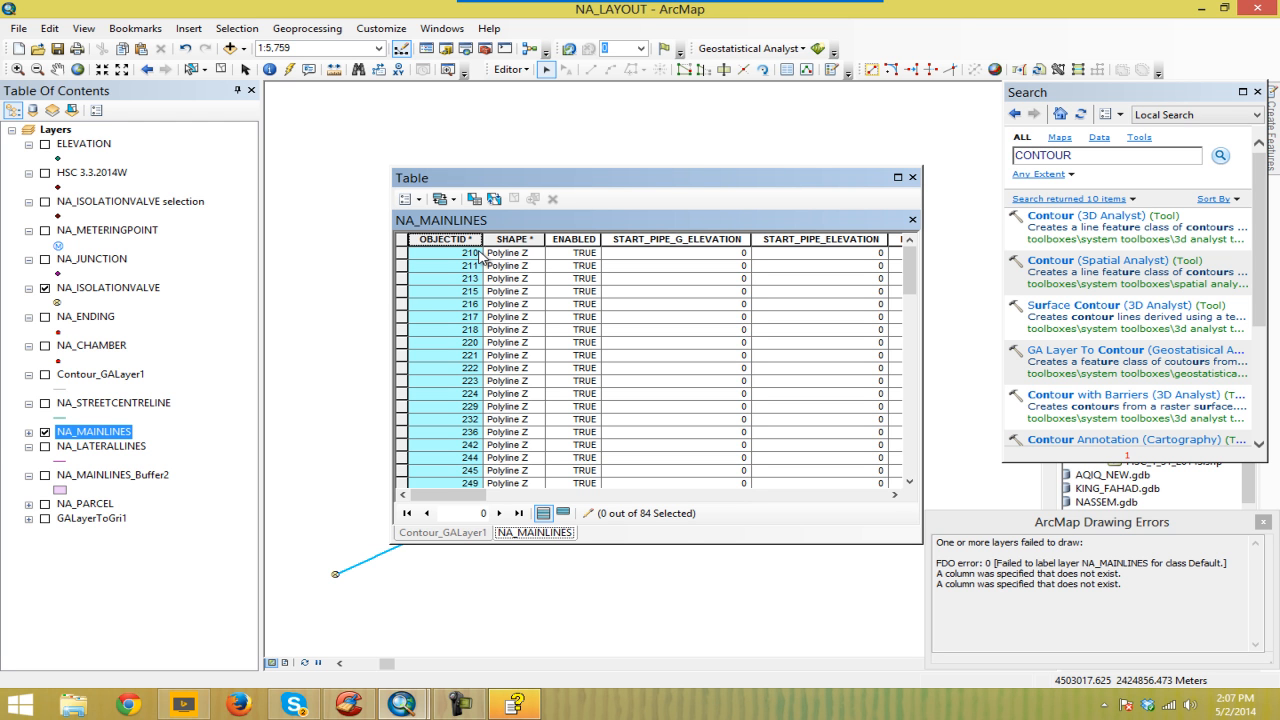
Step: Close the Search window and dock ArcToolbox beside the map
{"action": "left_click", "coordinate": [1257, 91]}
{"action": "left_click_drag", "start_coordinate": [857, 184], "coordinate": [758, 221]}
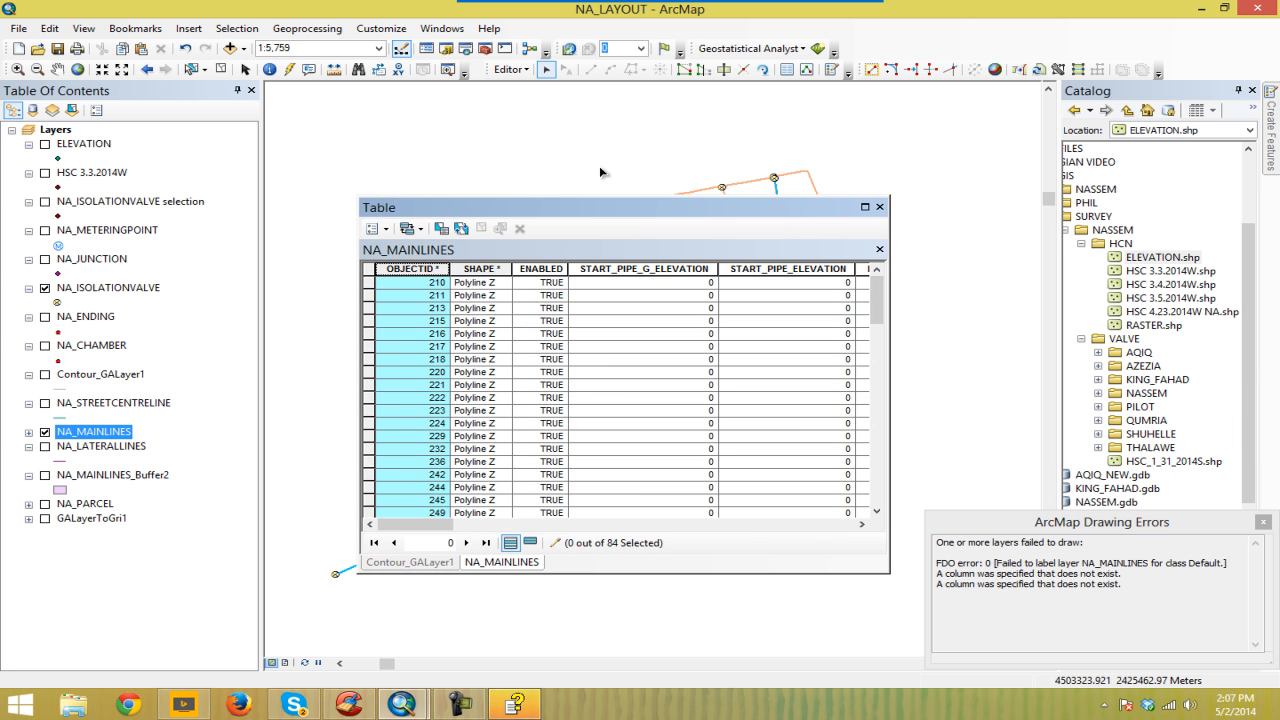
{"action": "left_click", "coordinate": [485, 53]}
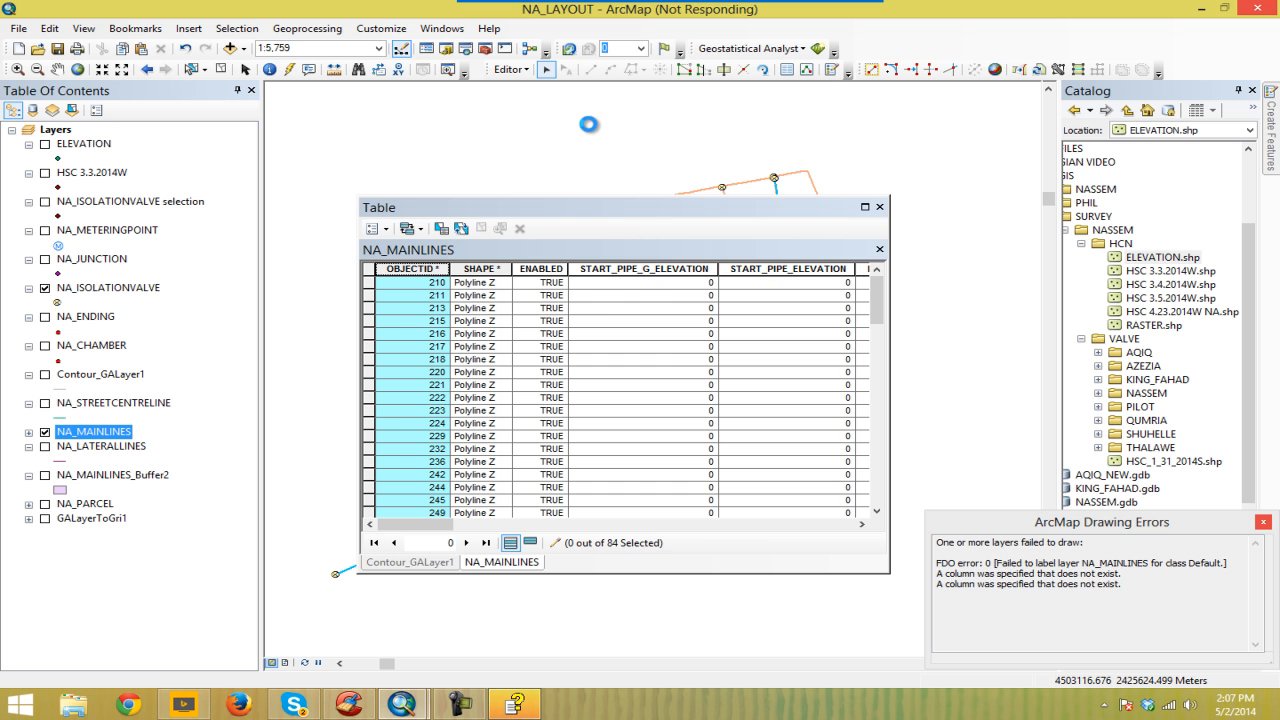
{"action": "left_click_drag", "start_coordinate": [686, 106], "coordinate": [1160, 125]}
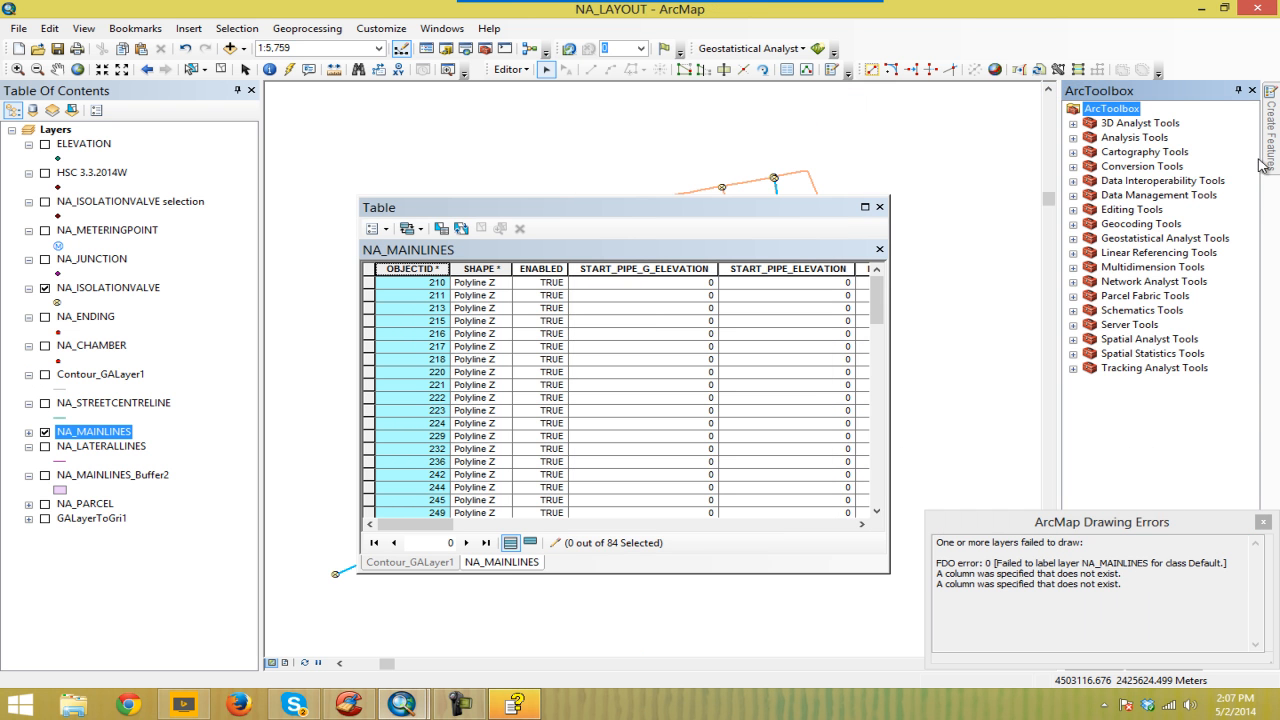
Step: Run a one-to-one Spatial Join with NA_MAINLINES as target features and NA_ENDING as join features, keeping all target features
{"action": "left_click", "coordinate": [1074, 138]}
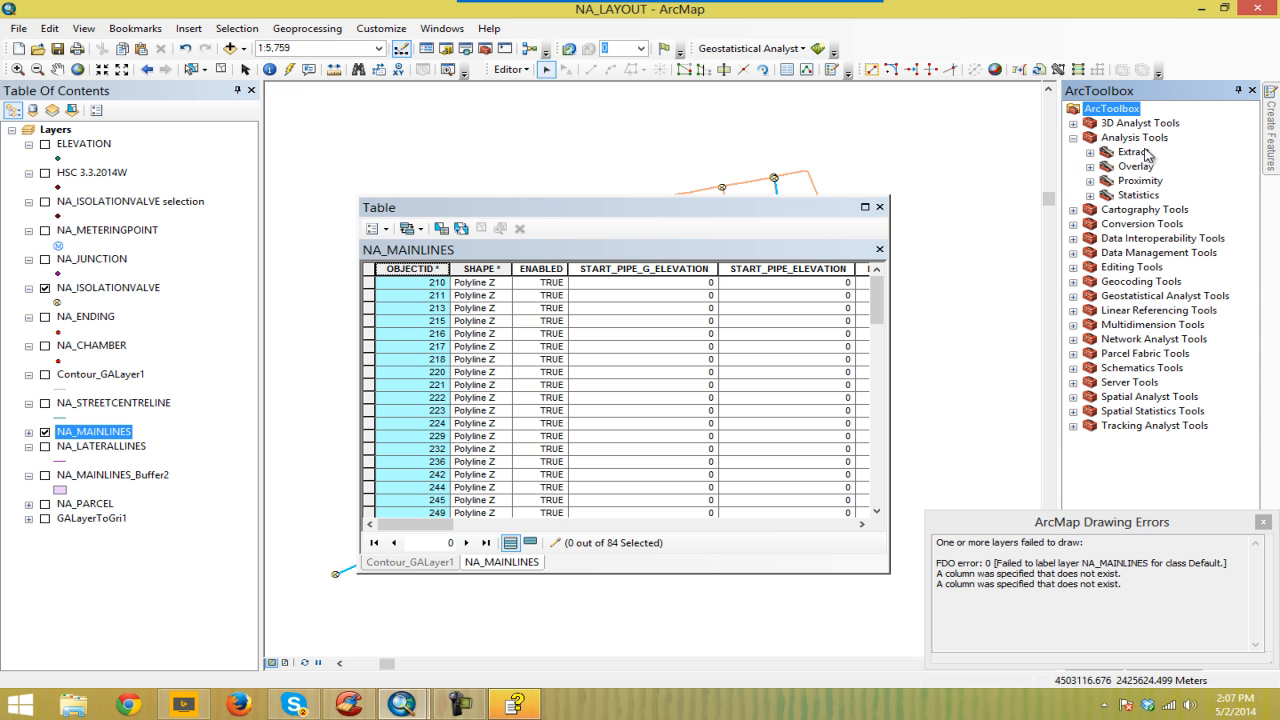
{"action": "left_click", "coordinate": [1090, 167]}
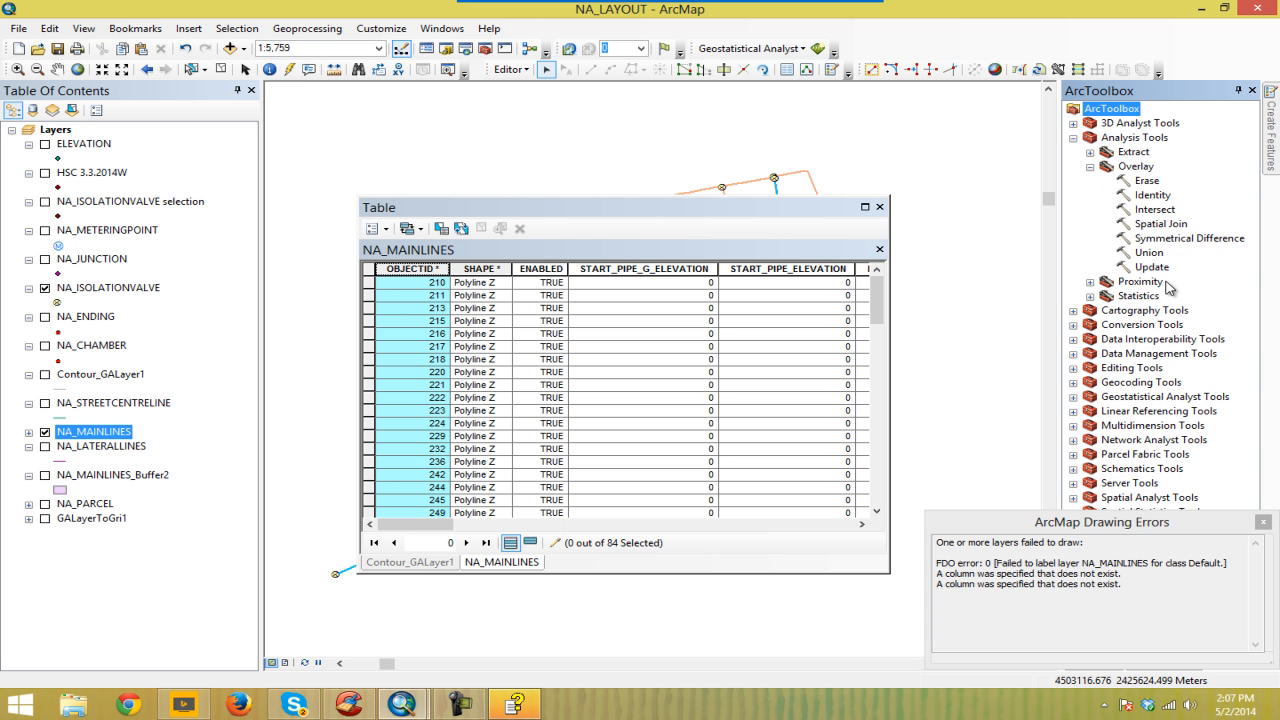
{"action": "double_click", "coordinate": [1162, 224]}
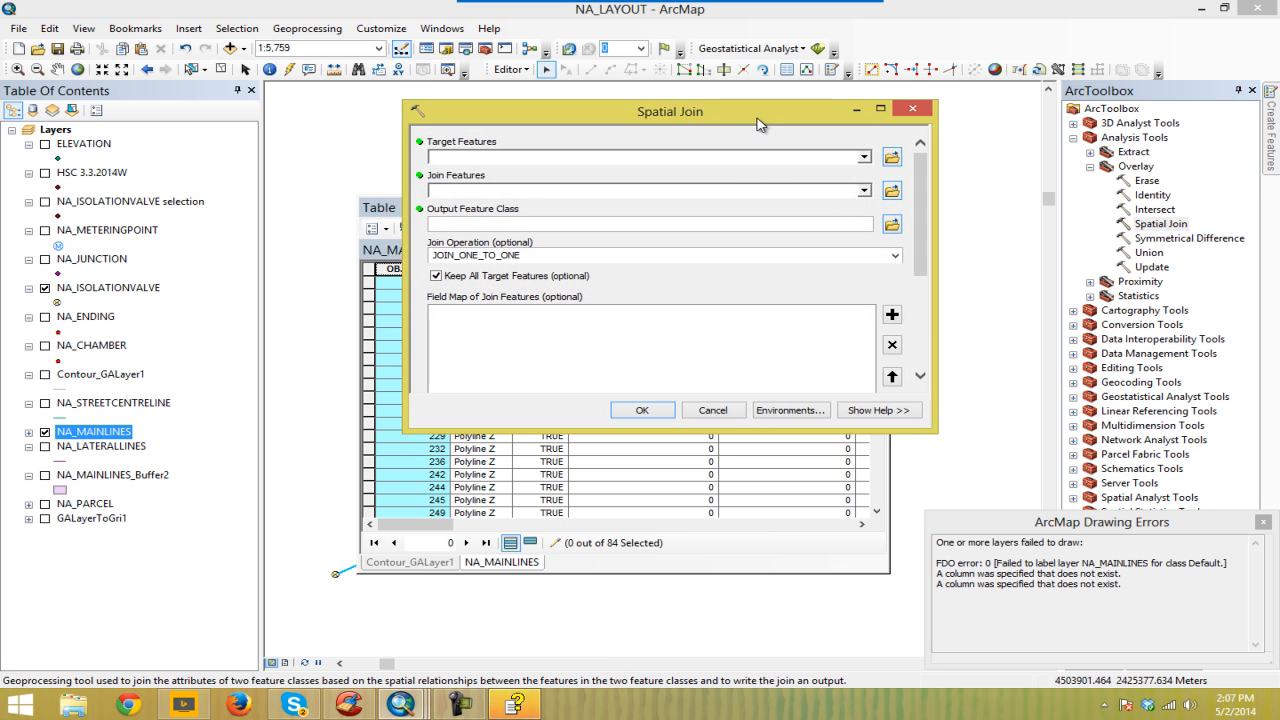
{"action": "left_click_drag", "start_coordinate": [757, 124], "coordinate": [788, 132]}
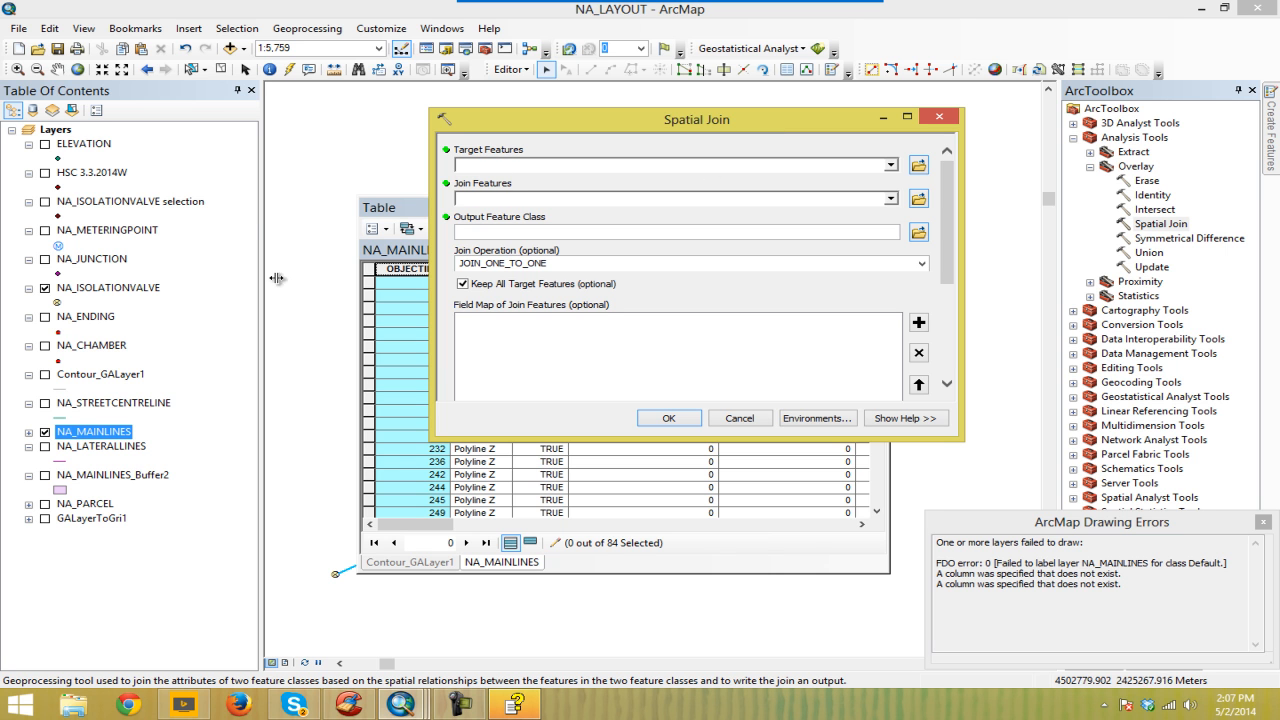
{"action": "left_click_drag", "start_coordinate": [105, 440], "coordinate": [550, 172]}
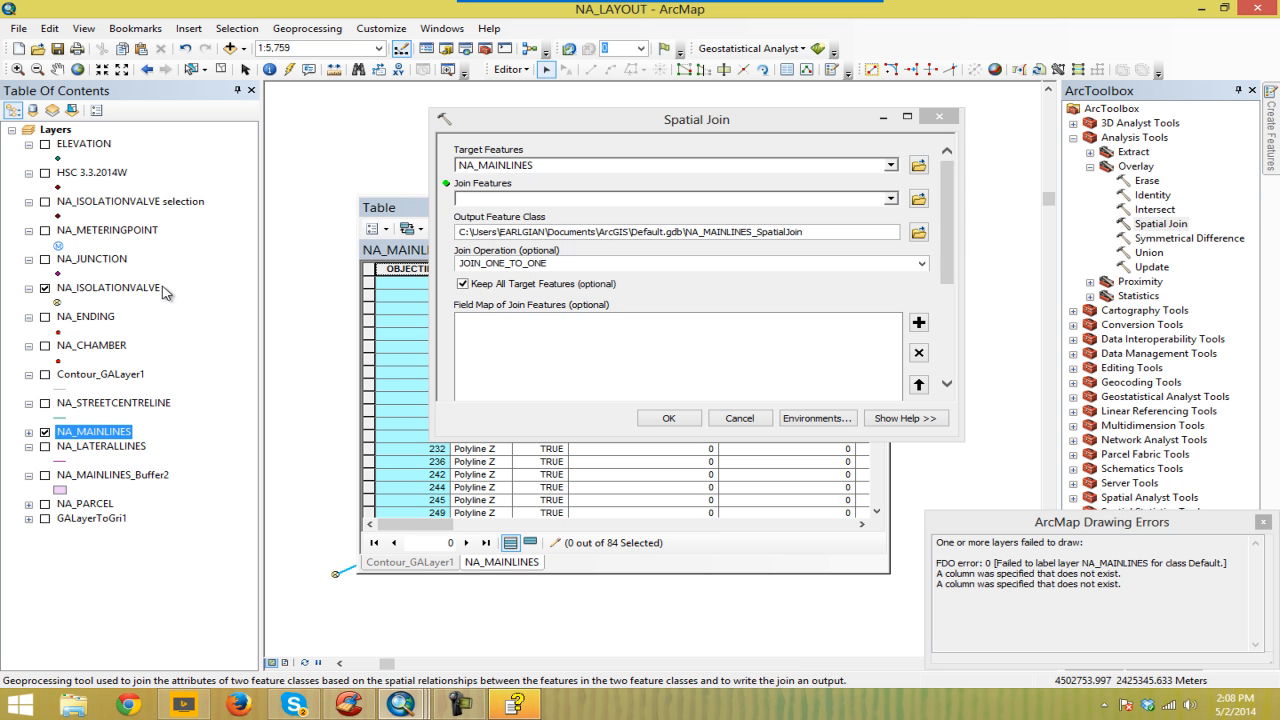
{"action": "left_click_drag", "start_coordinate": [88, 320], "coordinate": [563, 197]}
{"action": "left_click", "coordinate": [656, 421]}
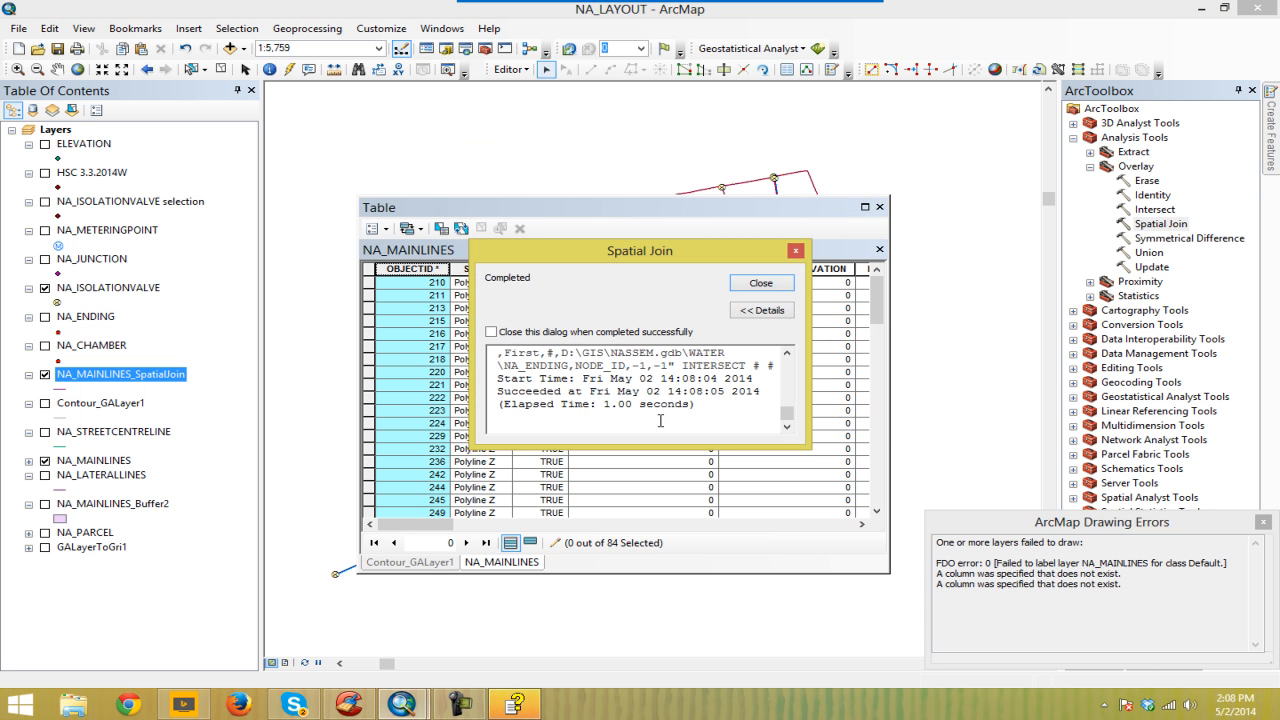
{"action": "left_click", "coordinate": [795, 253]}
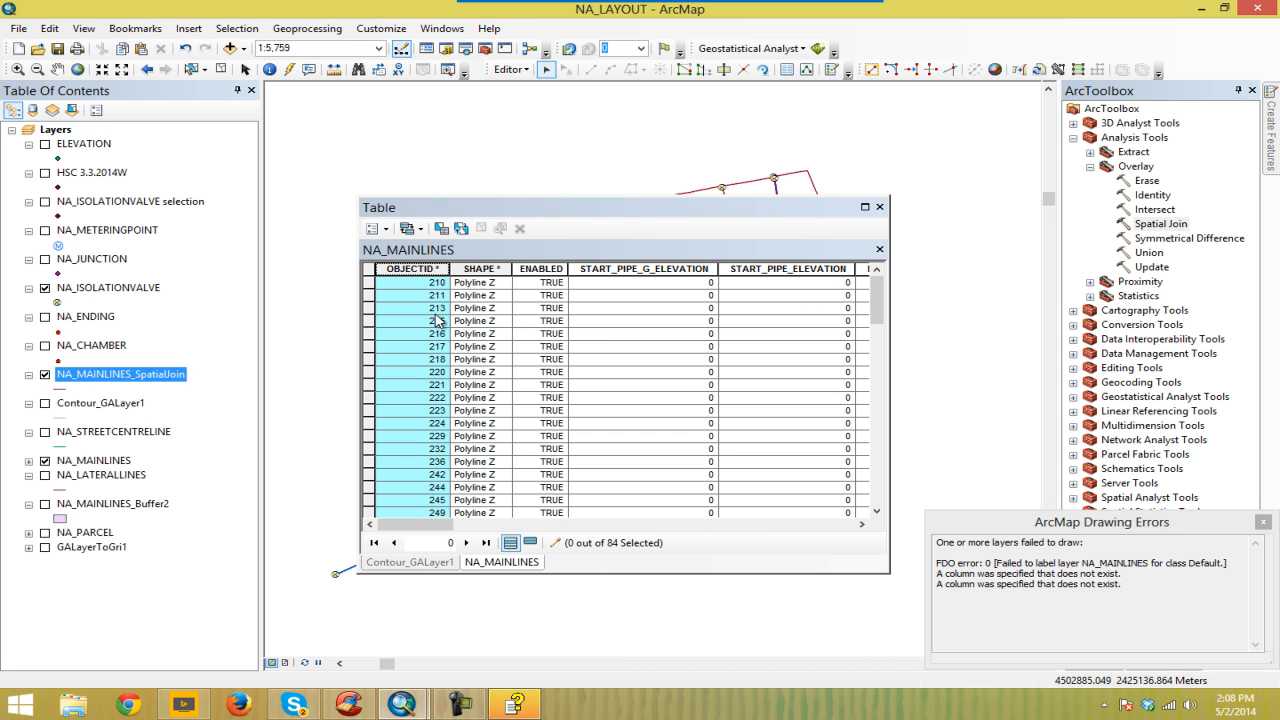
Step: Open the NA_MAINLINES_SpatialJoin attribute table and arrange it in a new horizontal tab group with the NA_MAINLINES table
{"action": "right_click", "coordinate": [145, 376]}
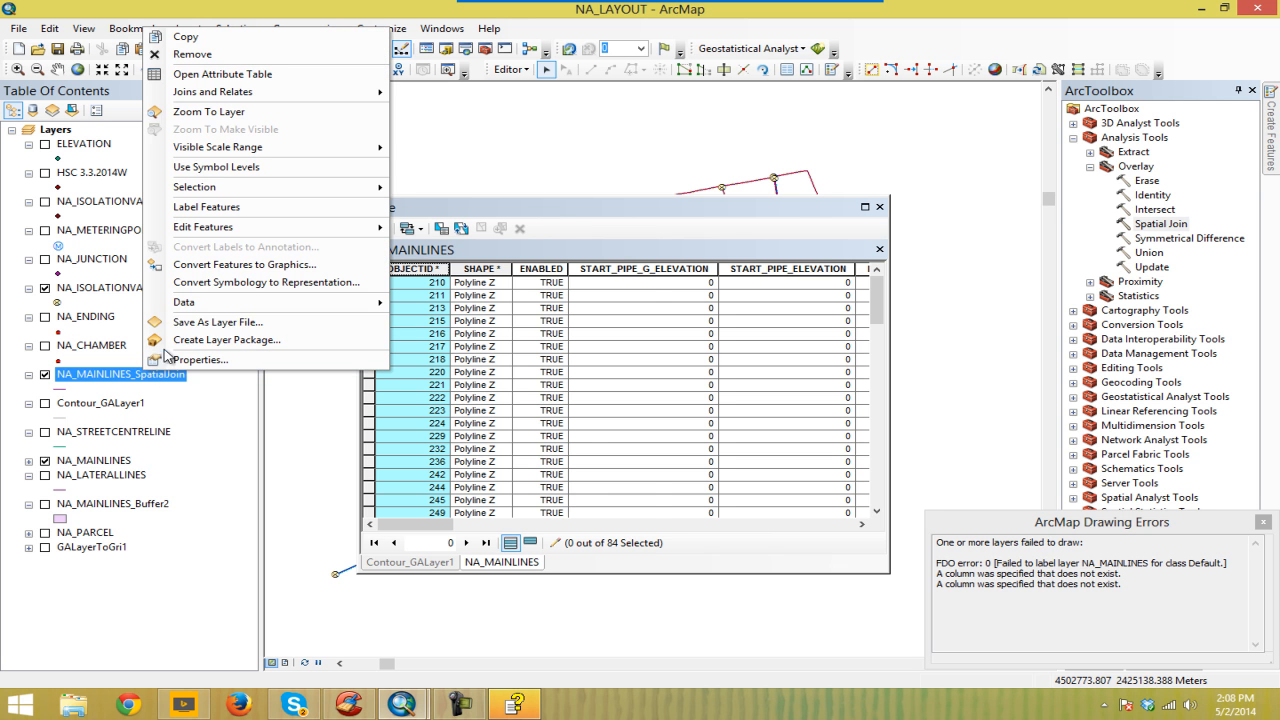
{"action": "left_click", "coordinate": [242, 73]}
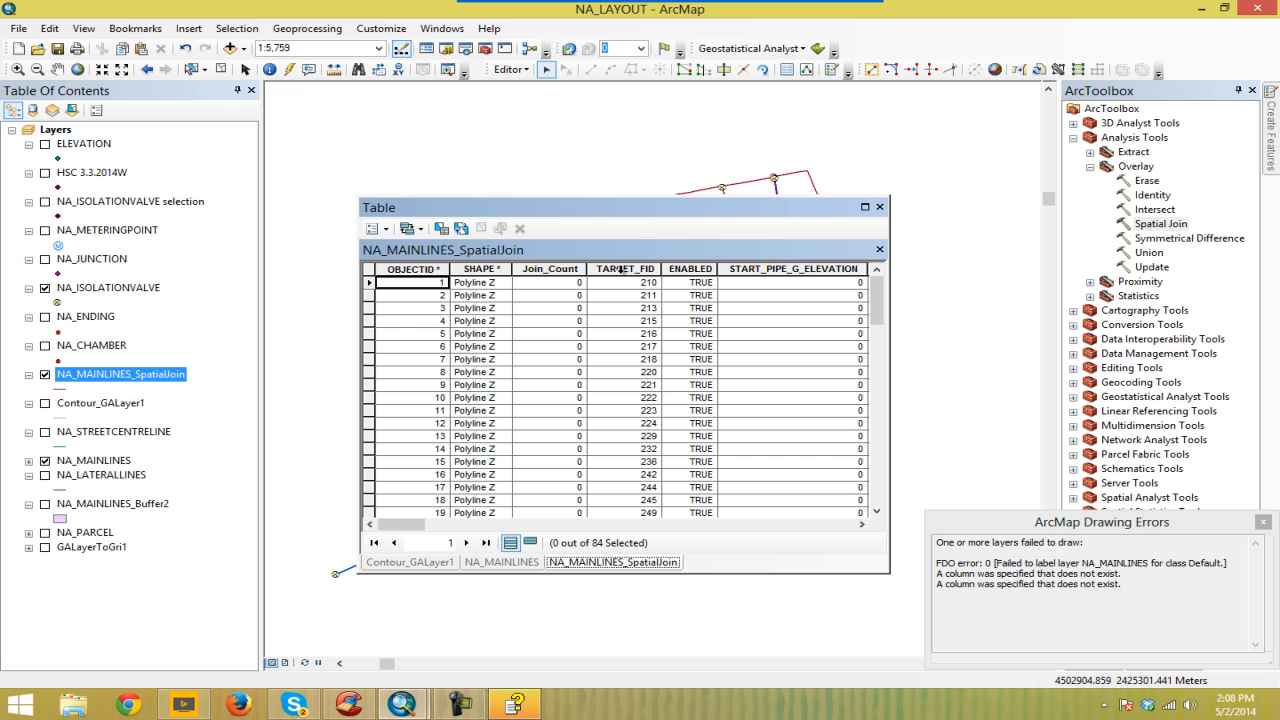
{"action": "left_click_drag", "start_coordinate": [672, 207], "coordinate": [686, 191]}
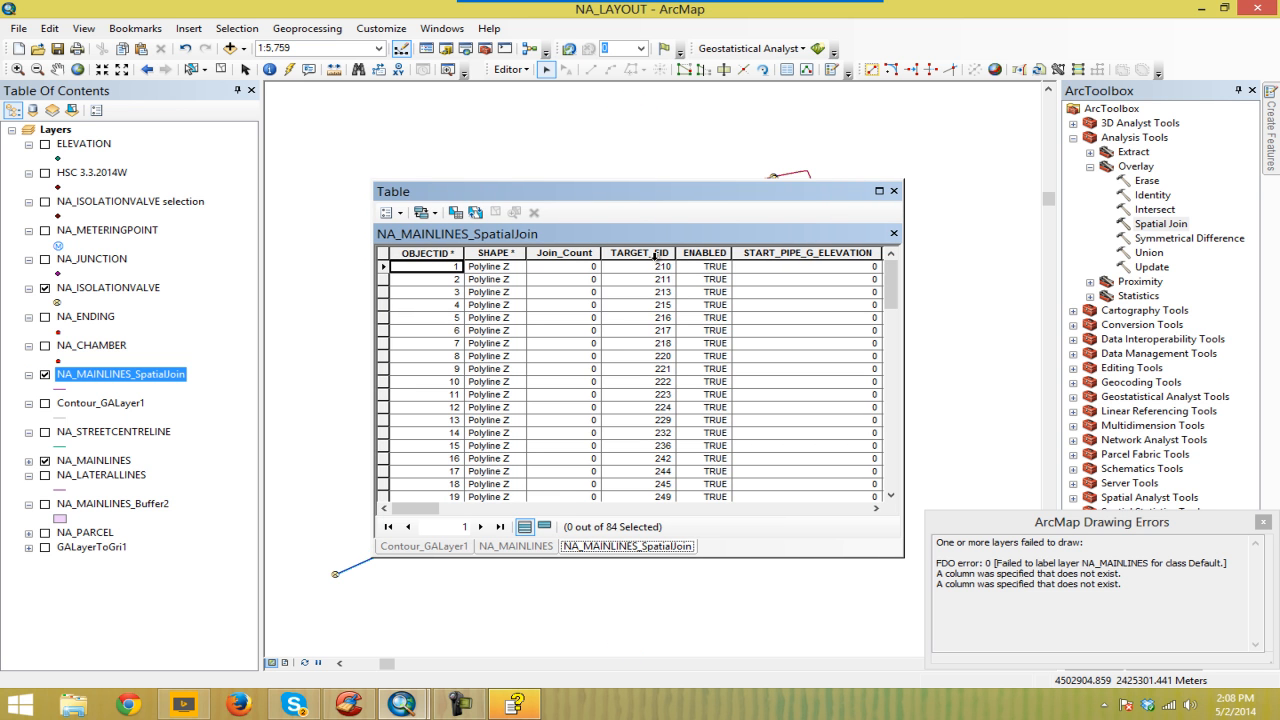
{"action": "left_click", "coordinate": [387, 212]}
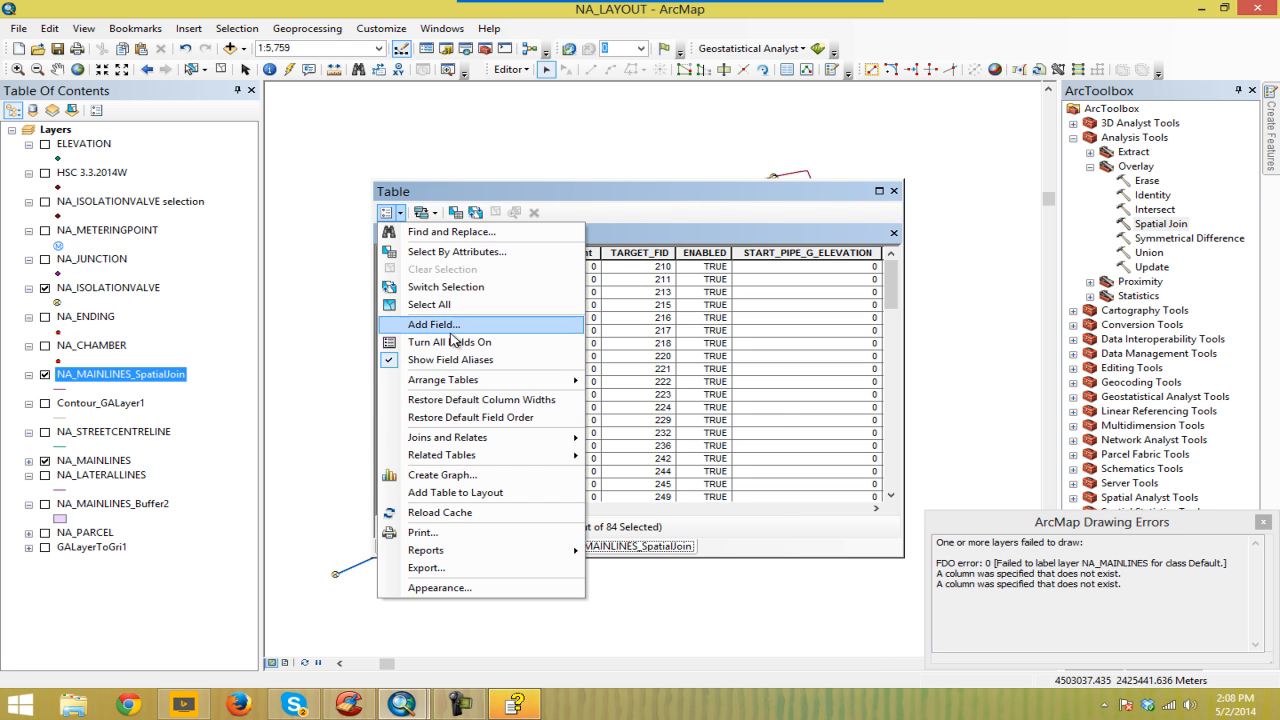
{"action": "mouse_move", "coordinate": [460, 381]}
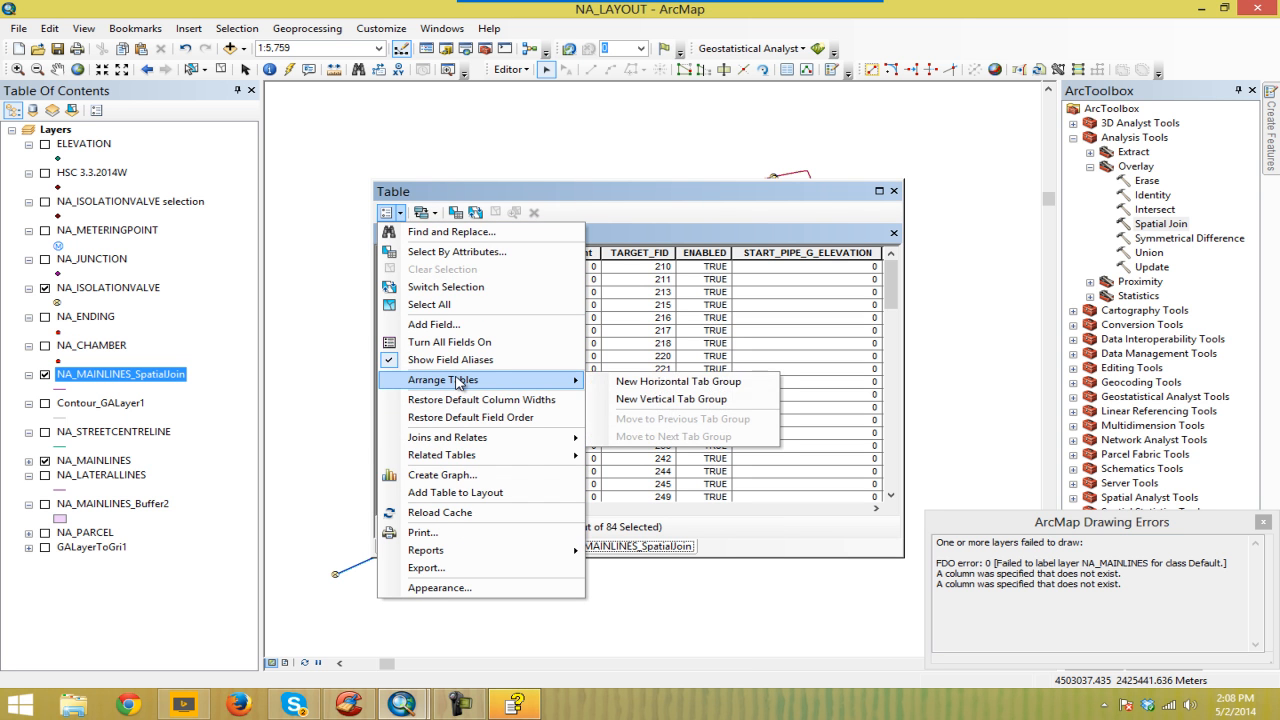
{"action": "left_click", "coordinate": [645, 383]}
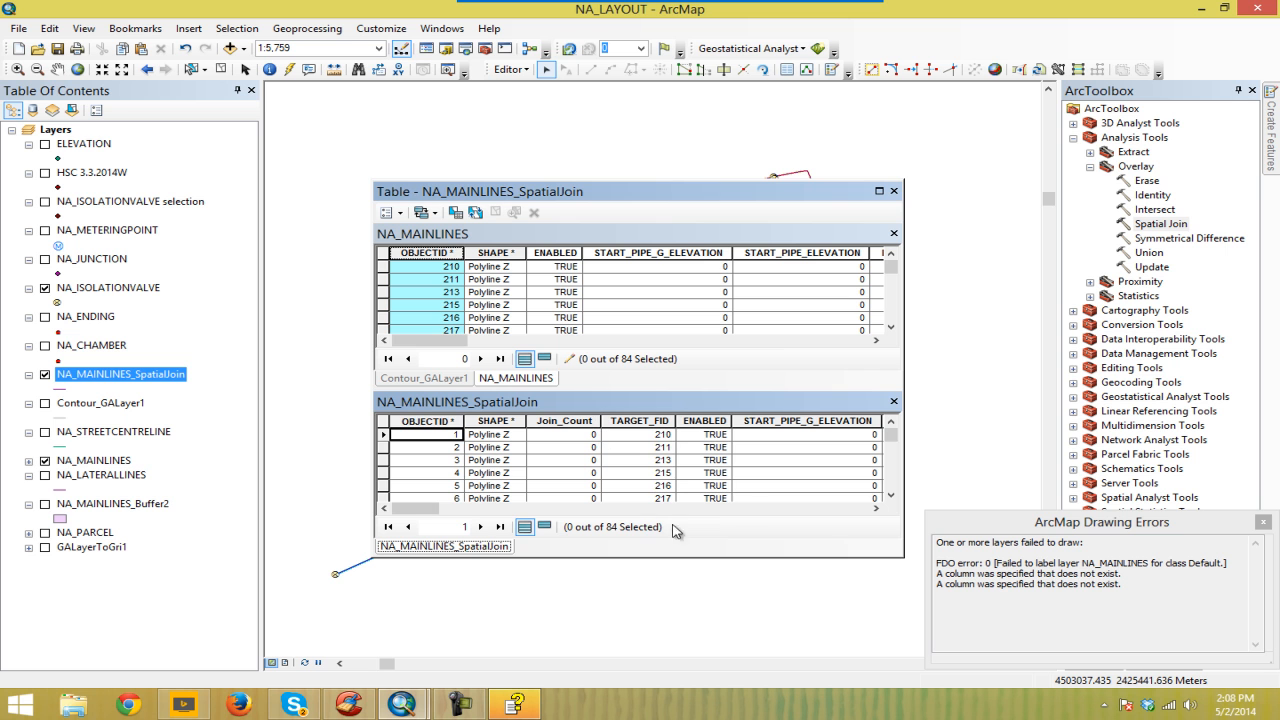
Step: Compare TARGET_FID in NA_MAINLINES_SpatialJoin with OBJECTID in NA_MAINLINES, sorting both columns in descending order, and close the tables
{"action": "left_click", "coordinate": [662, 423]}
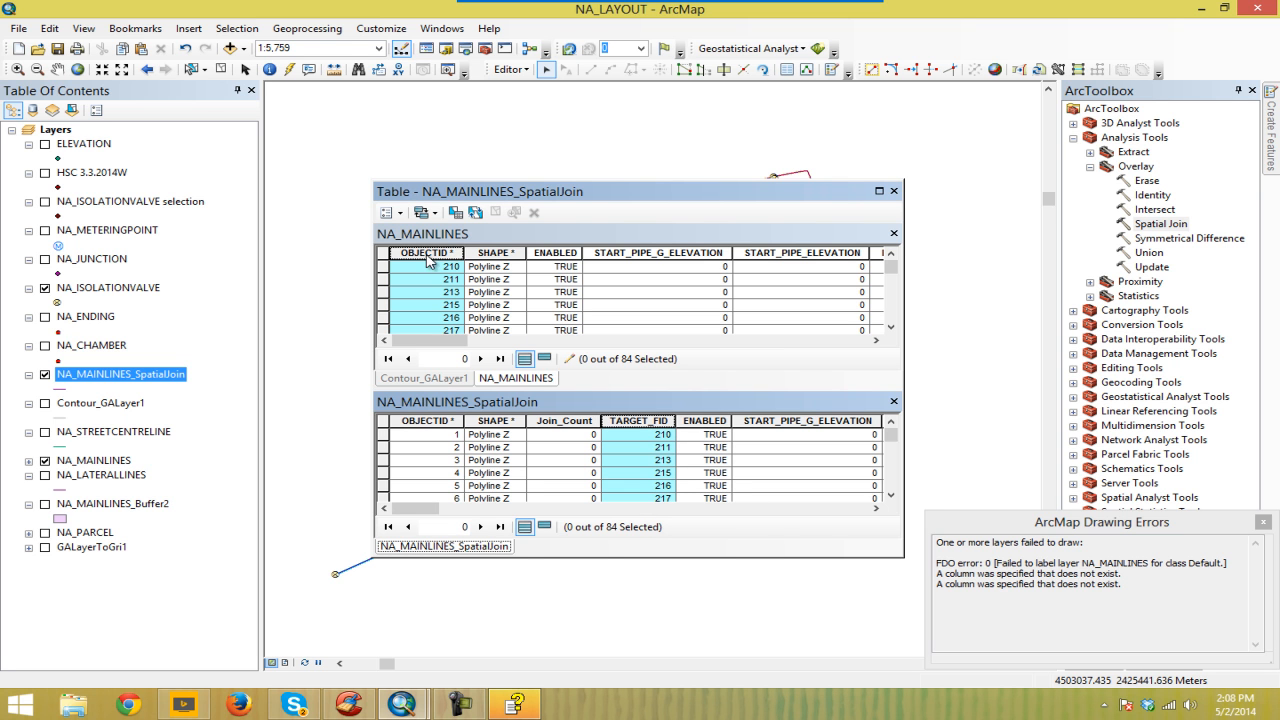
{"action": "left_click", "coordinate": [428, 256]}
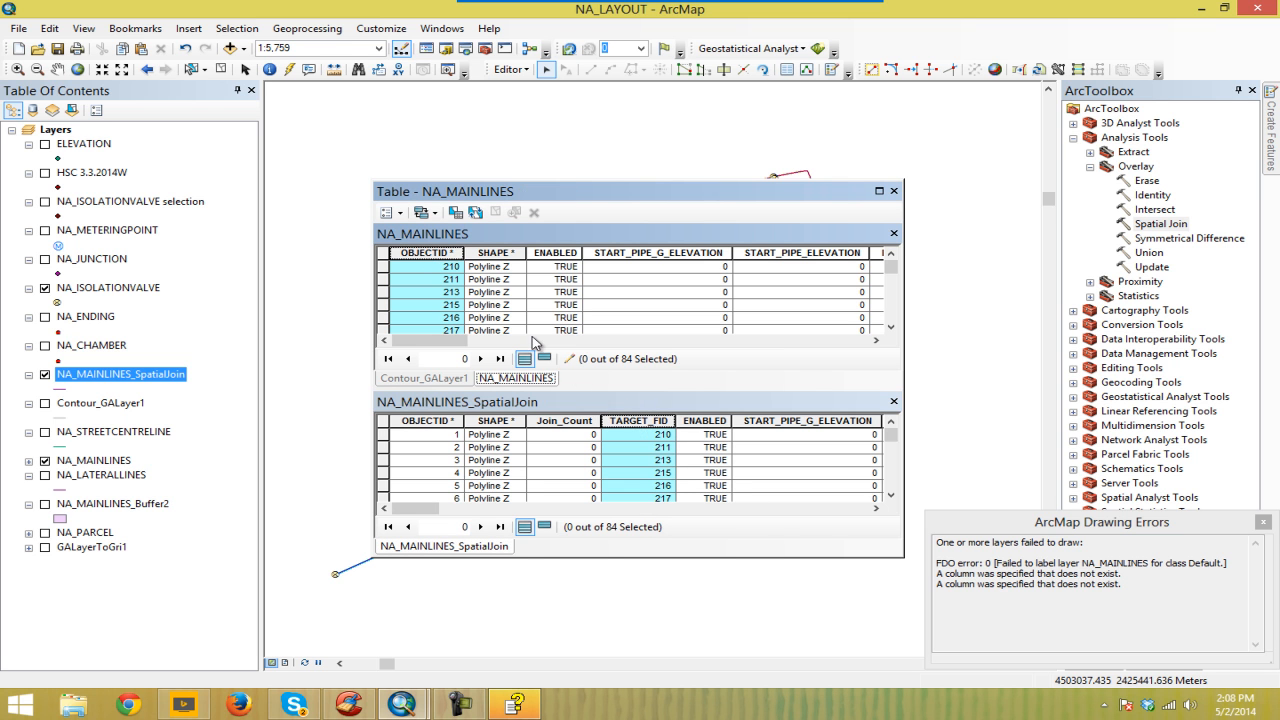
{"action": "double_click", "coordinate": [649, 422]}
{"action": "double_click", "coordinate": [648, 422]}
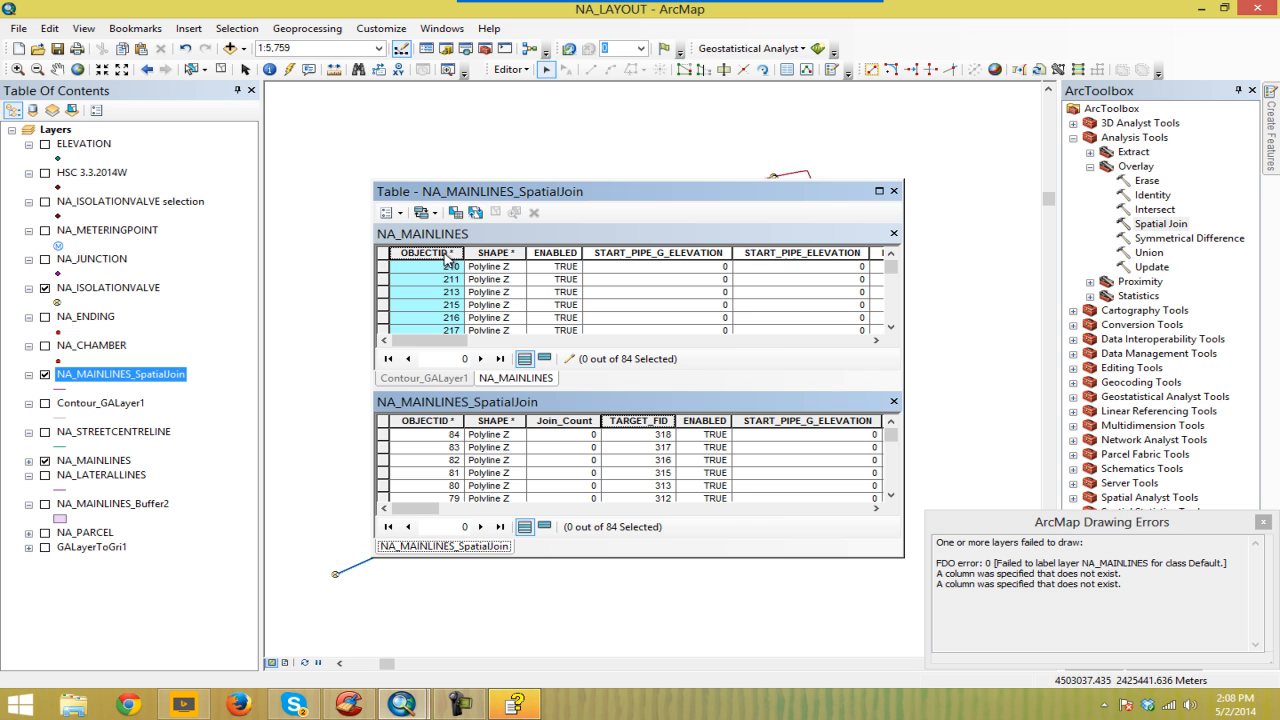
{"action": "left_click", "coordinate": [447, 256]}
{"action": "double_click", "coordinate": [447, 256]}
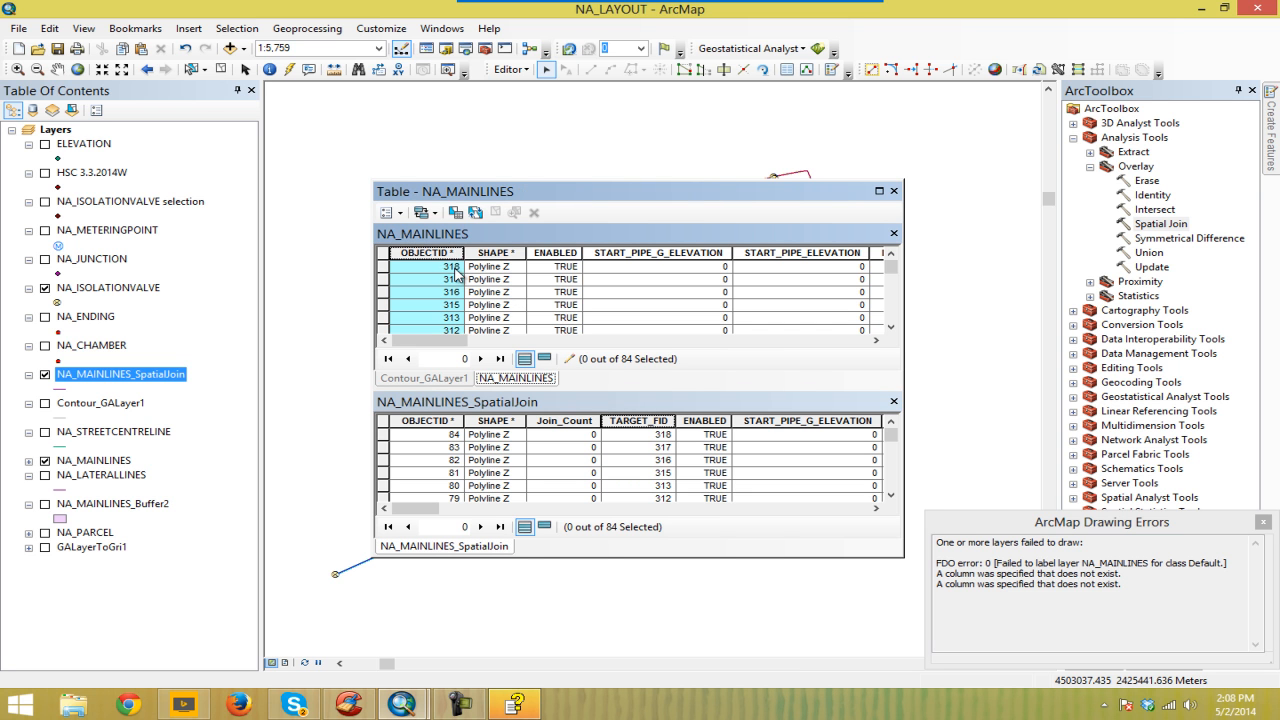
{"action": "left_click", "coordinate": [624, 420]}
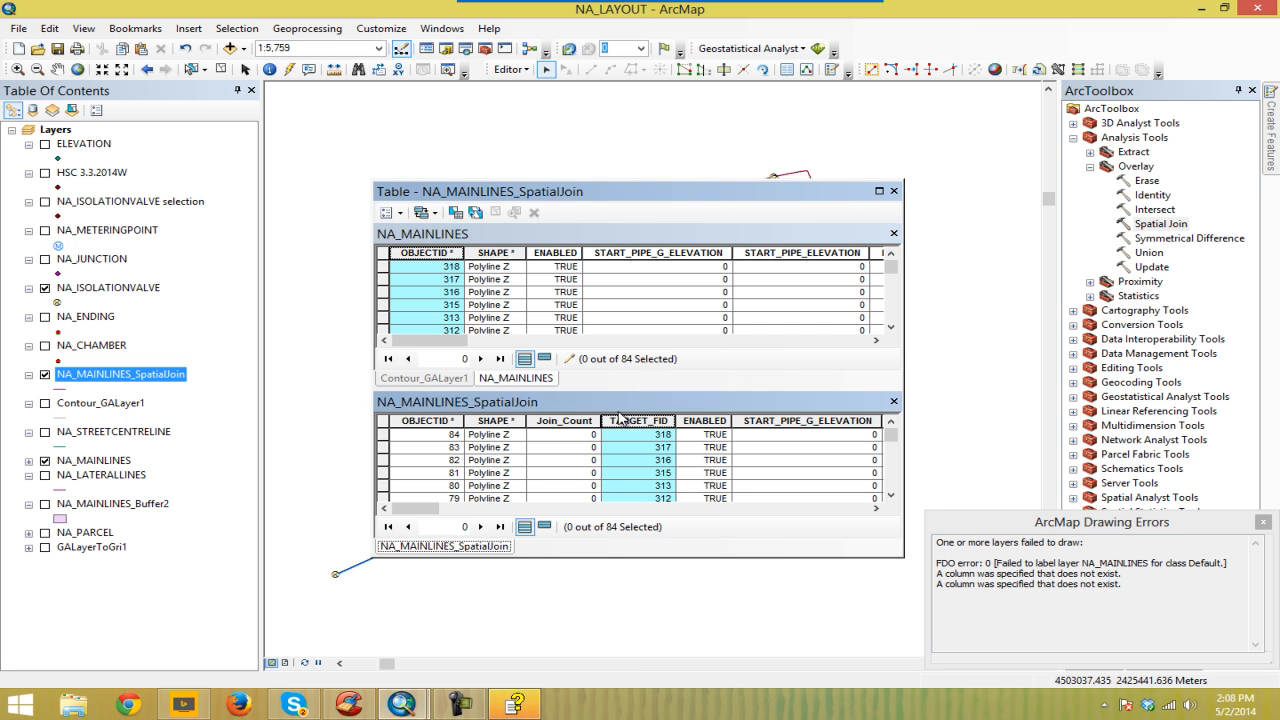
{"action": "left_click", "coordinate": [893, 192]}
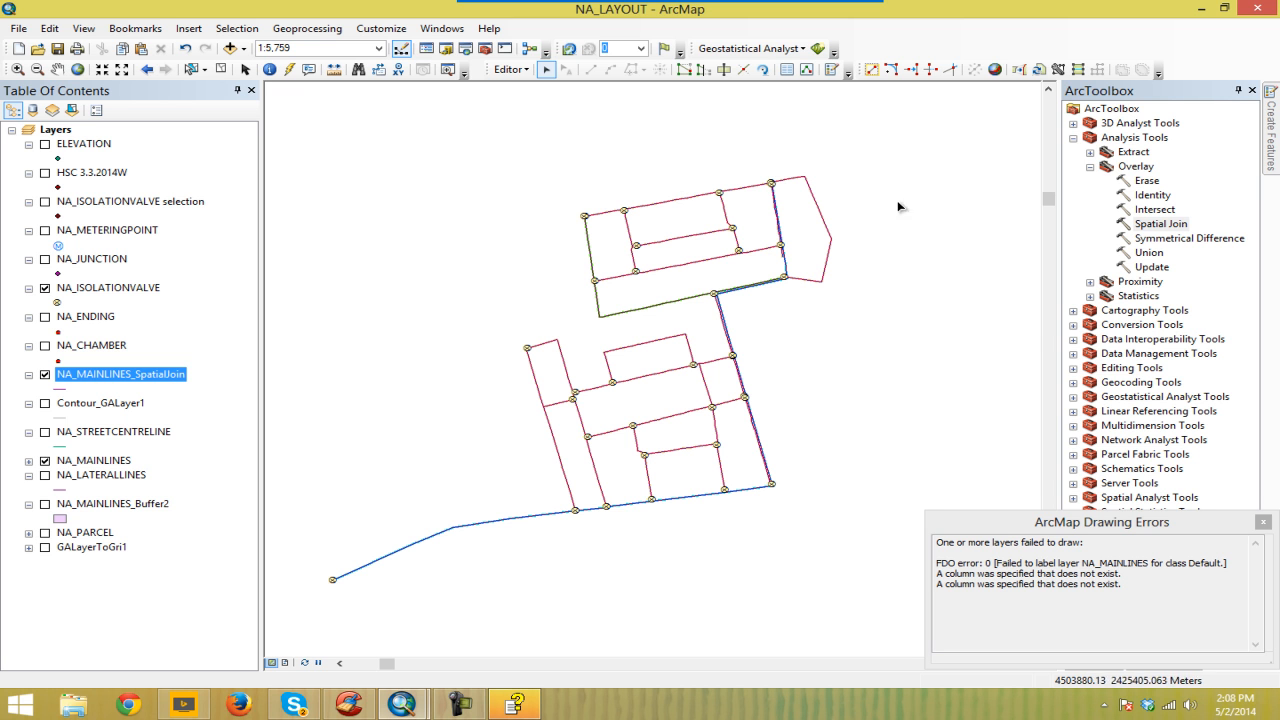
Step: Search for INTERPOLATE tools and enlarge the Search window to show more of the results
{"action": "left_click", "coordinate": [445, 28]}
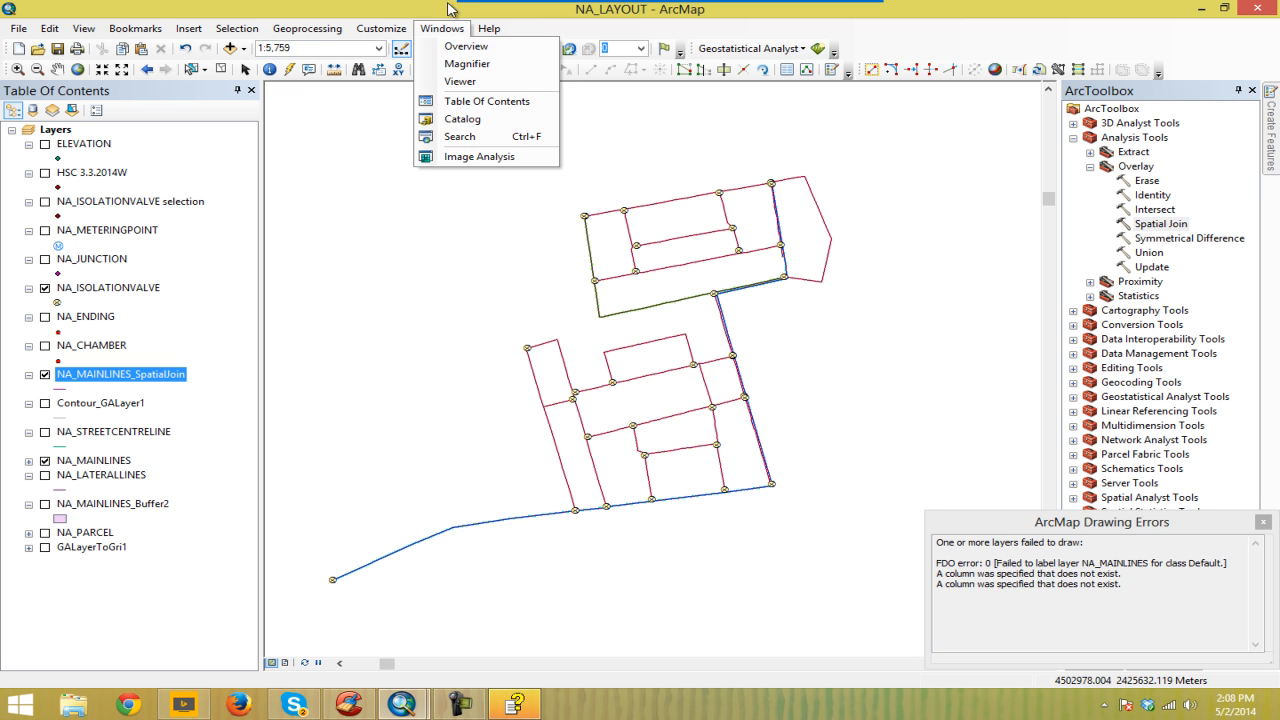
{"action": "left_click", "coordinate": [462, 136]}
{"action": "left_click", "coordinate": [1092, 158]}
{"action": "type", "text": "INTERPOLATE"}
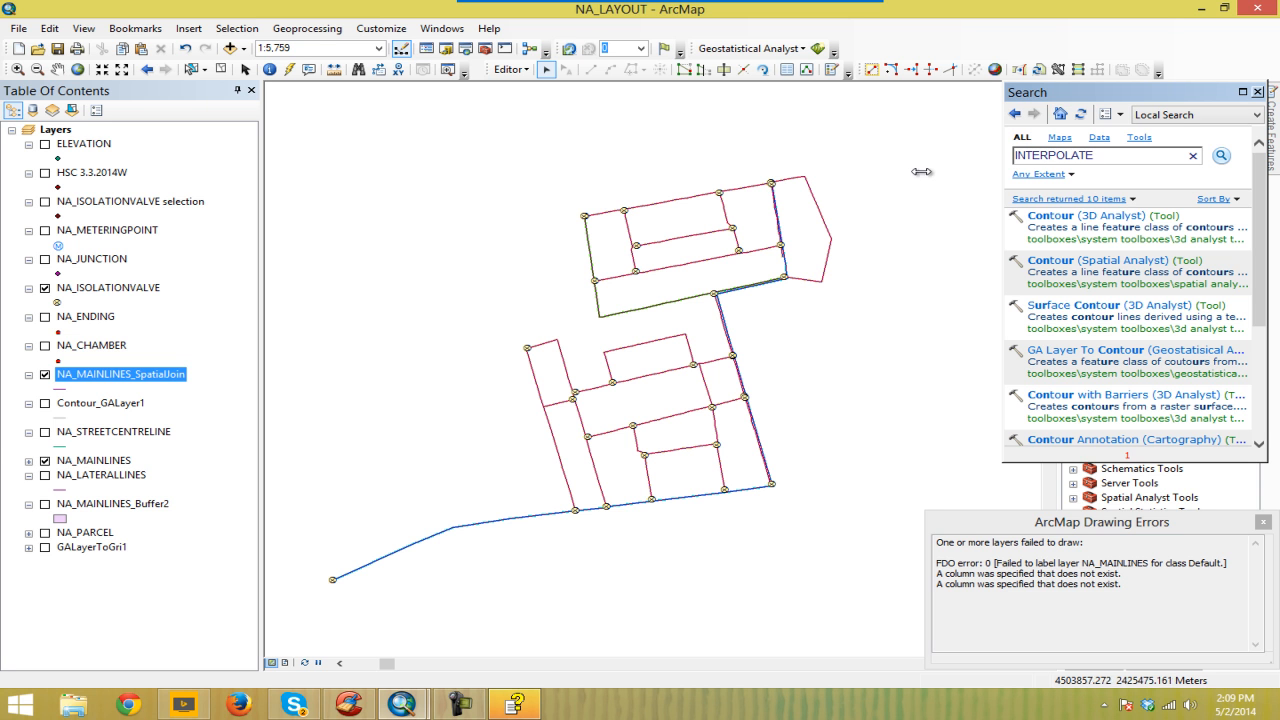
{"action": "left_click", "coordinate": [1221, 156]}
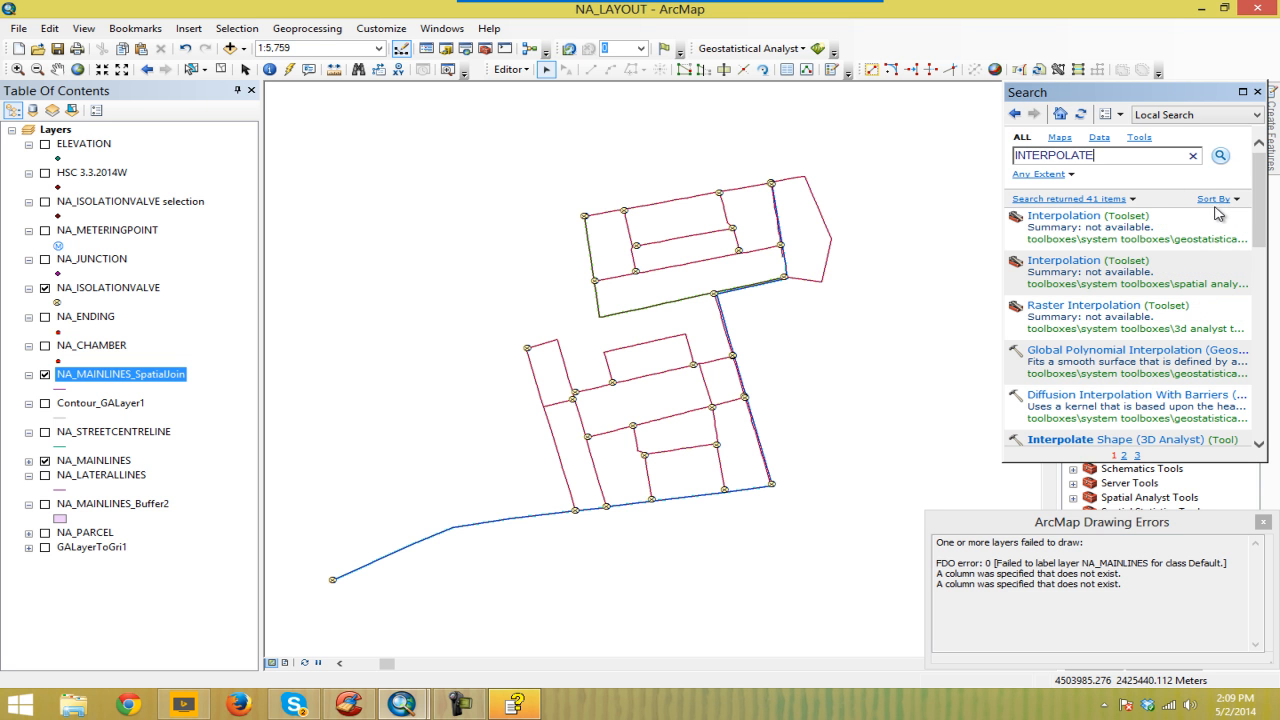
{"action": "left_click_drag", "start_coordinate": [1258, 244], "coordinate": [1259, 253]}
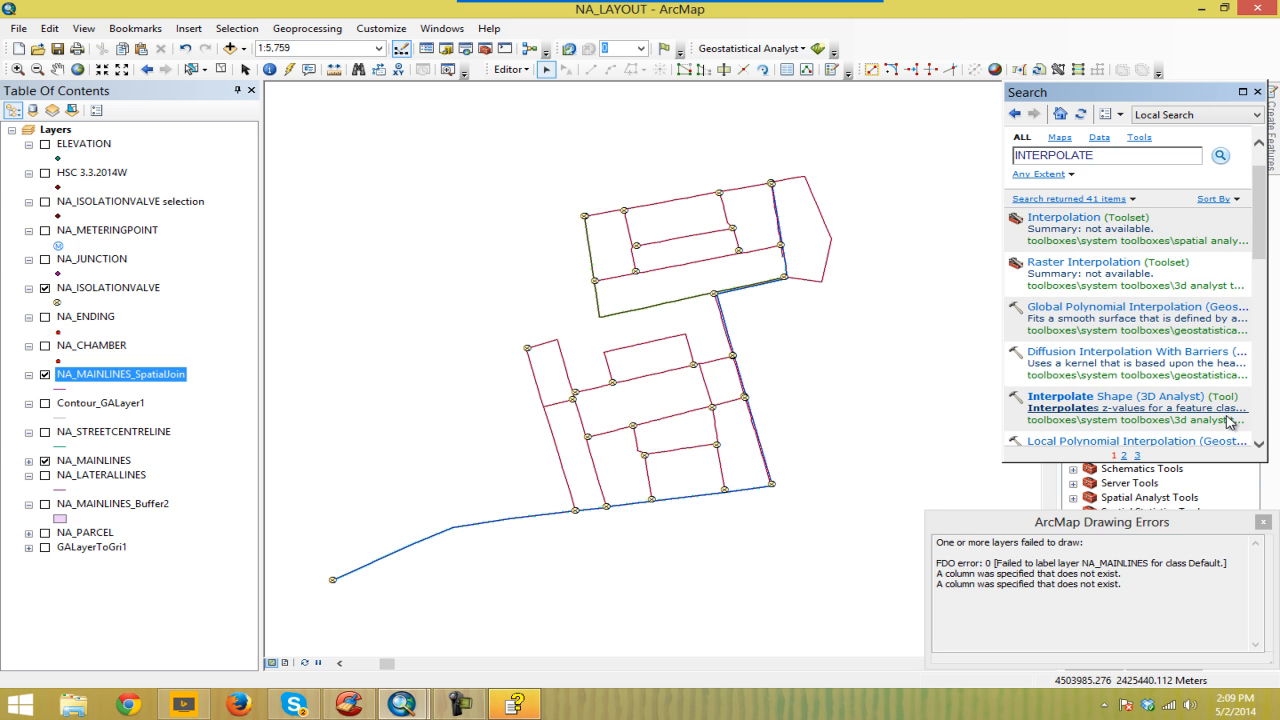
{"action": "left_click_drag", "start_coordinate": [1213, 461], "coordinate": [1213, 658]}
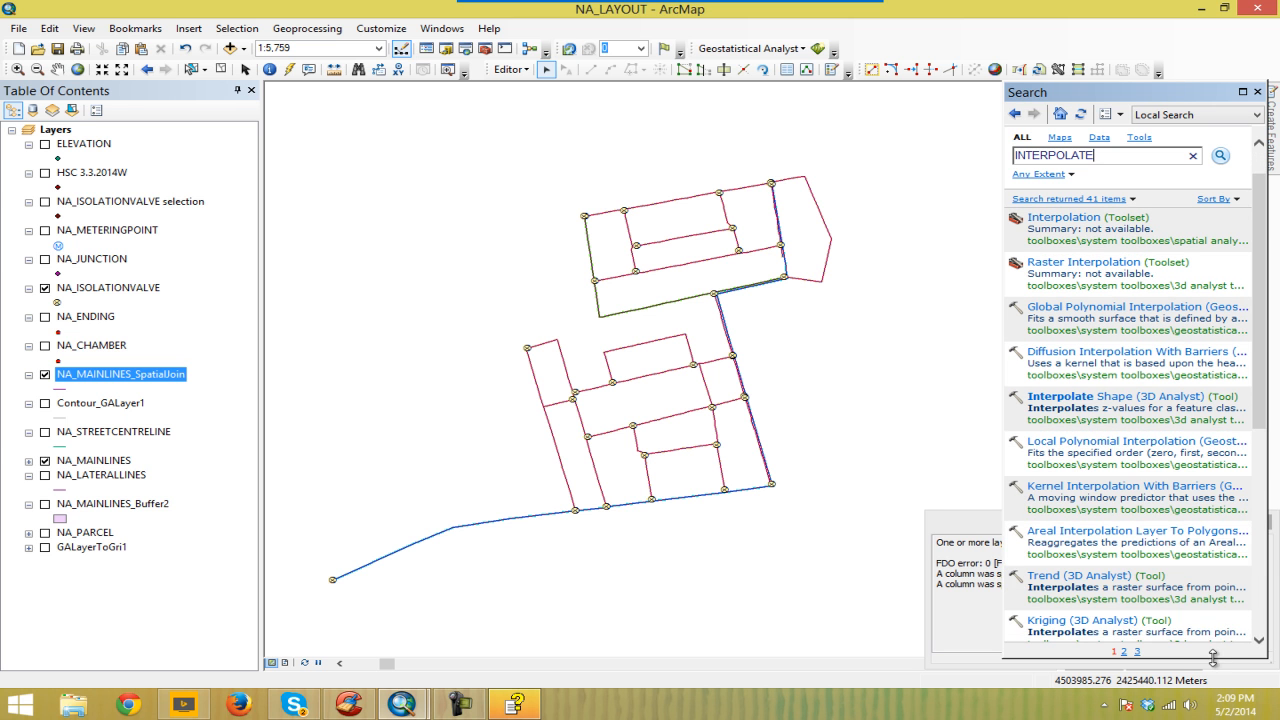
Step: Open the Interpolate Shape (3D Analyst) tool, close its duplicate dialog, and turn on the GALayerToGri1 layer
{"action": "left_click", "coordinate": [1153, 398]}
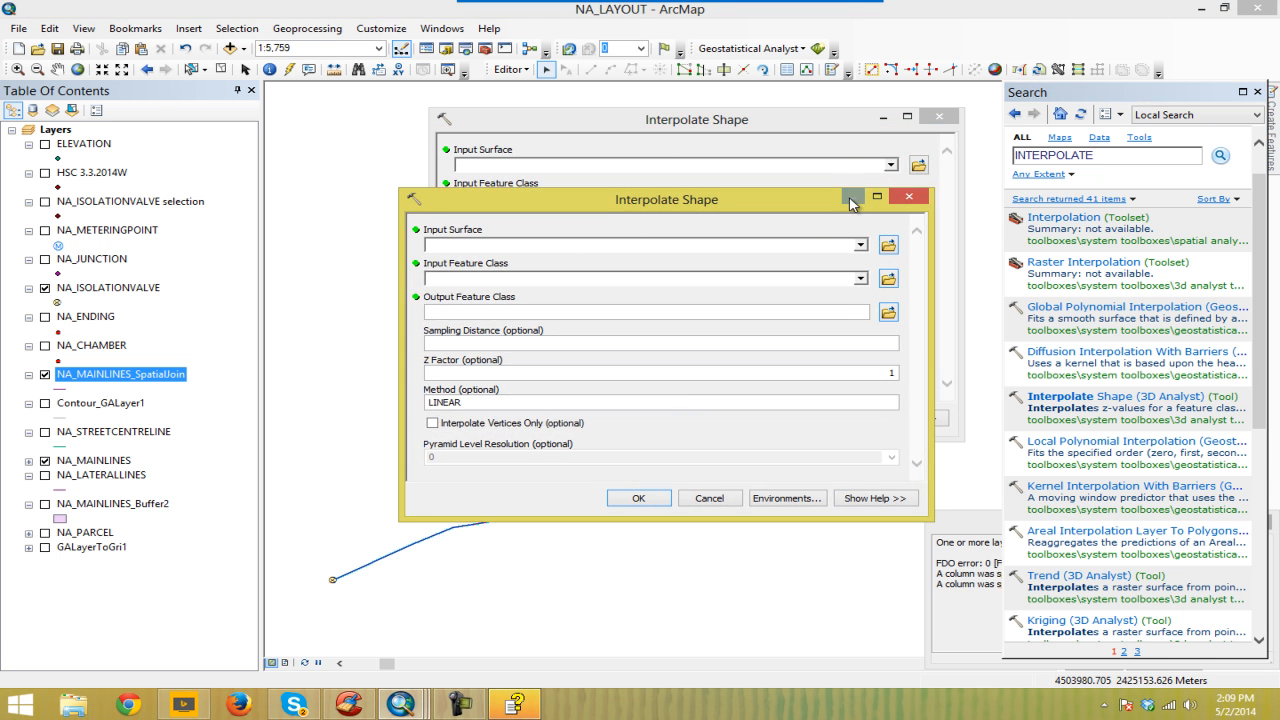
{"action": "left_click", "coordinate": [907, 197]}
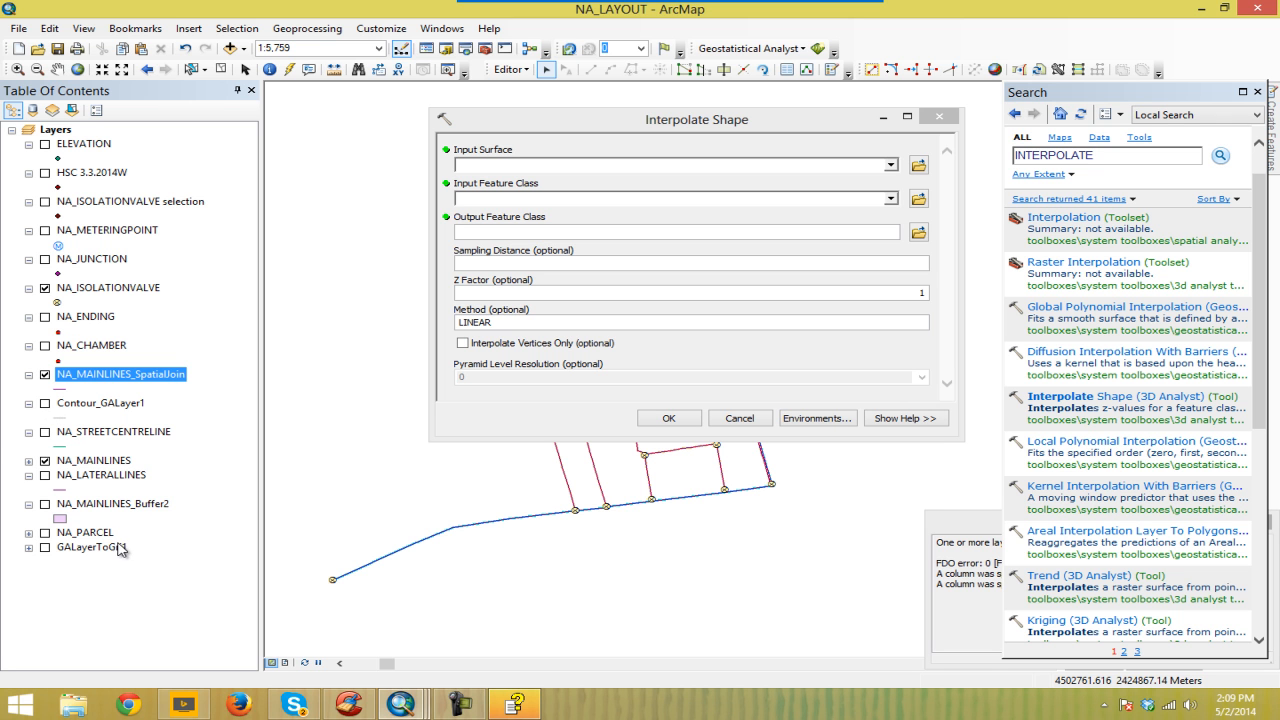
{"action": "left_click_drag", "start_coordinate": [573, 130], "coordinate": [667, 156]}
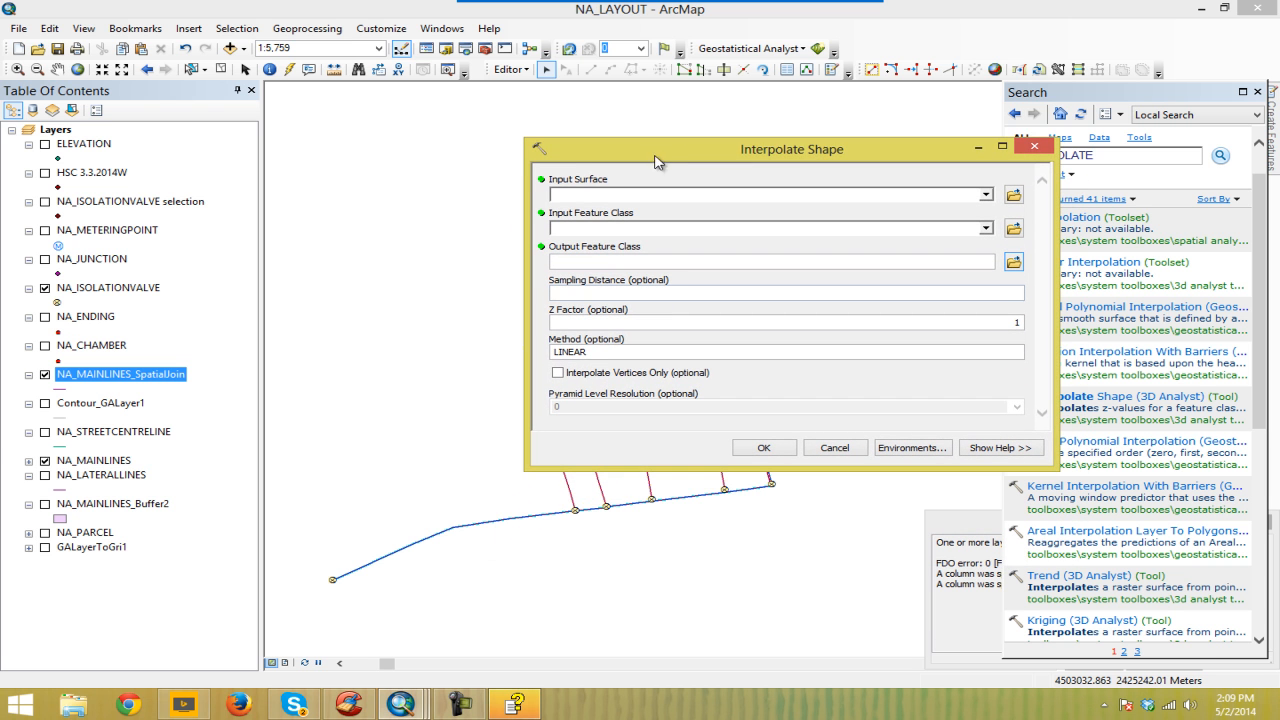
{"action": "left_click", "coordinate": [44, 547]}
{"action": "left_click_drag", "start_coordinate": [765, 152], "coordinate": [648, 122]}
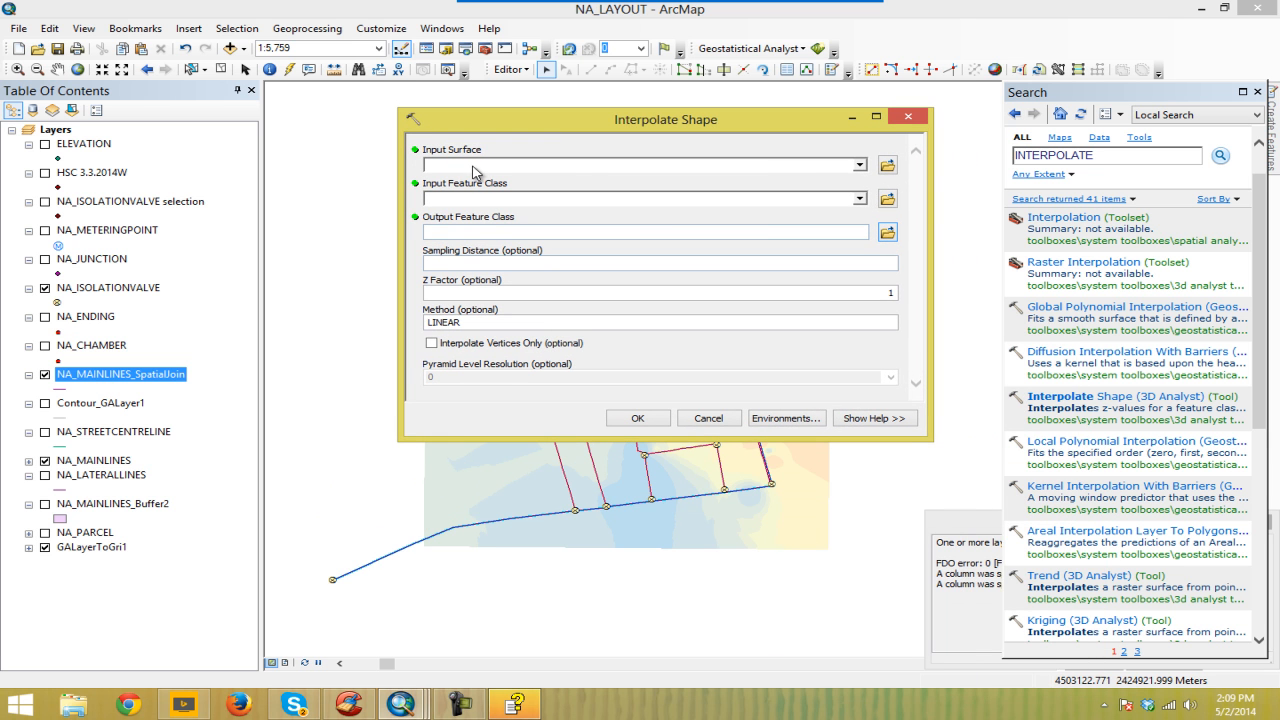
Step: Run Interpolate Shape with GALayerToGri1 as the input surface and NA_MAINLINES_SpatialJoin as the input feature class, keeping the default output and BILINEAR method
{"action": "left_click_drag", "start_coordinate": [80, 553], "coordinate": [573, 171]}
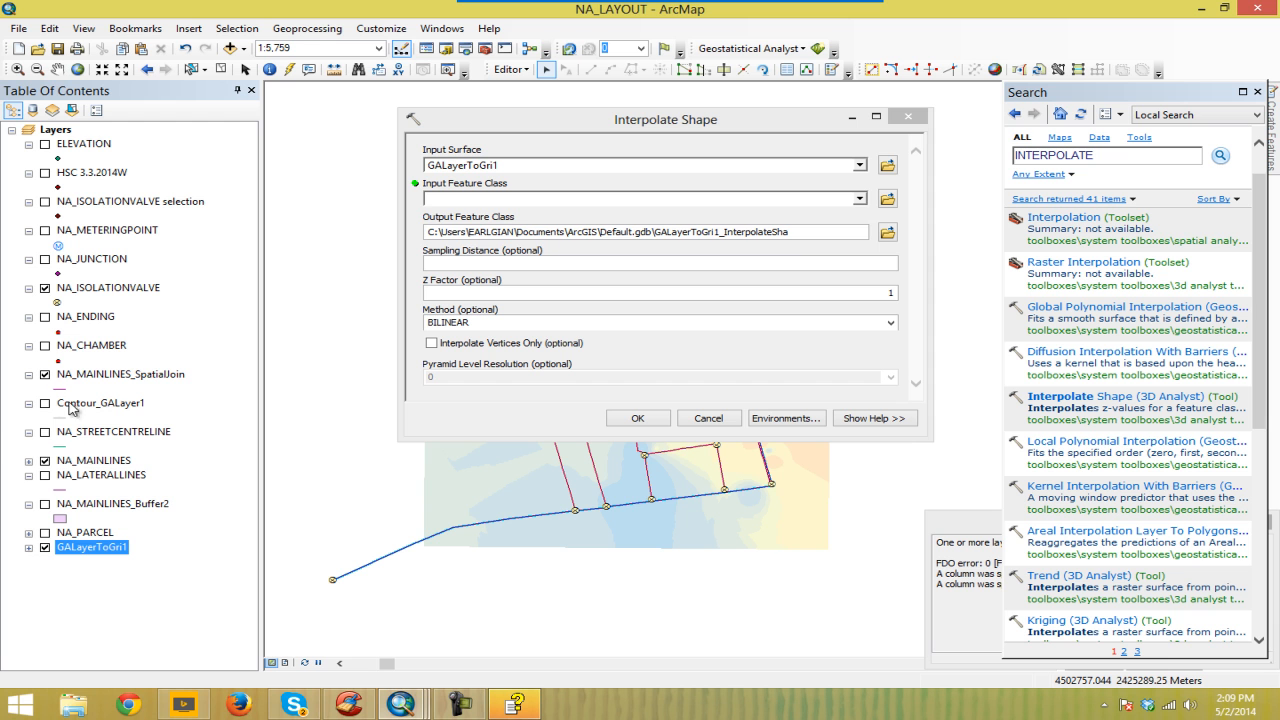
{"action": "left_click_drag", "start_coordinate": [122, 379], "coordinate": [513, 205]}
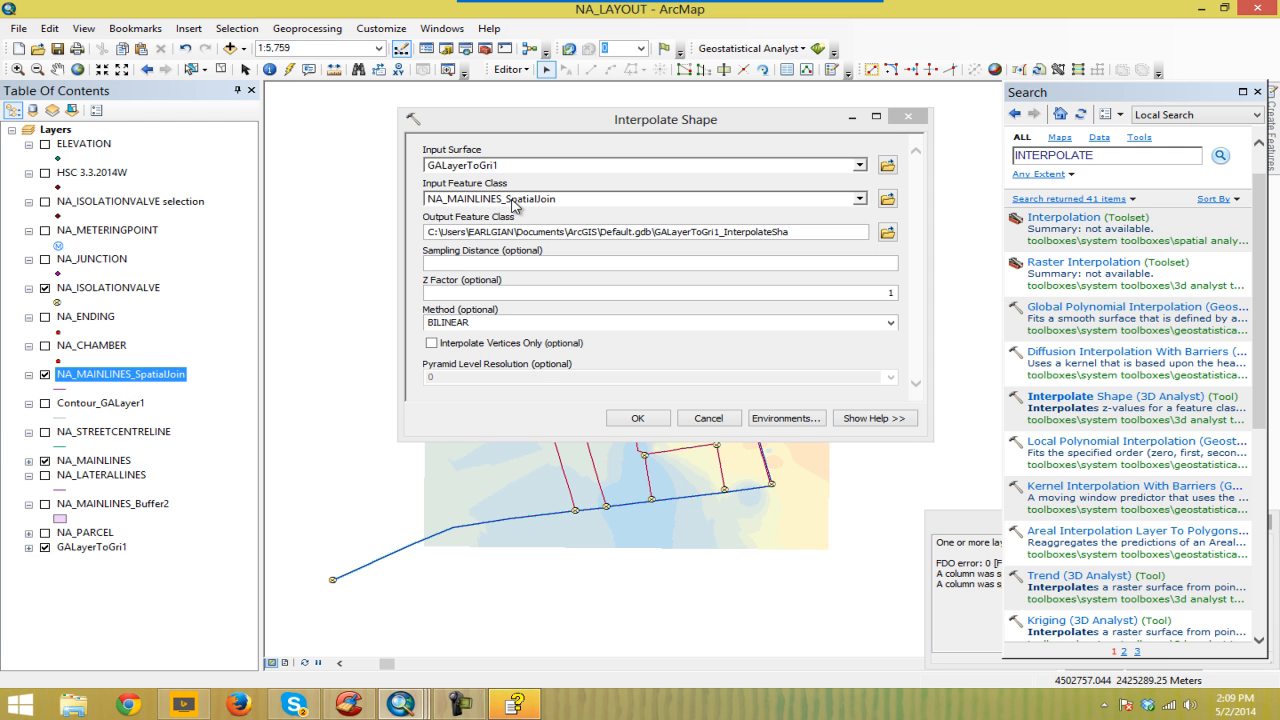
{"action": "left_click", "coordinate": [637, 418]}
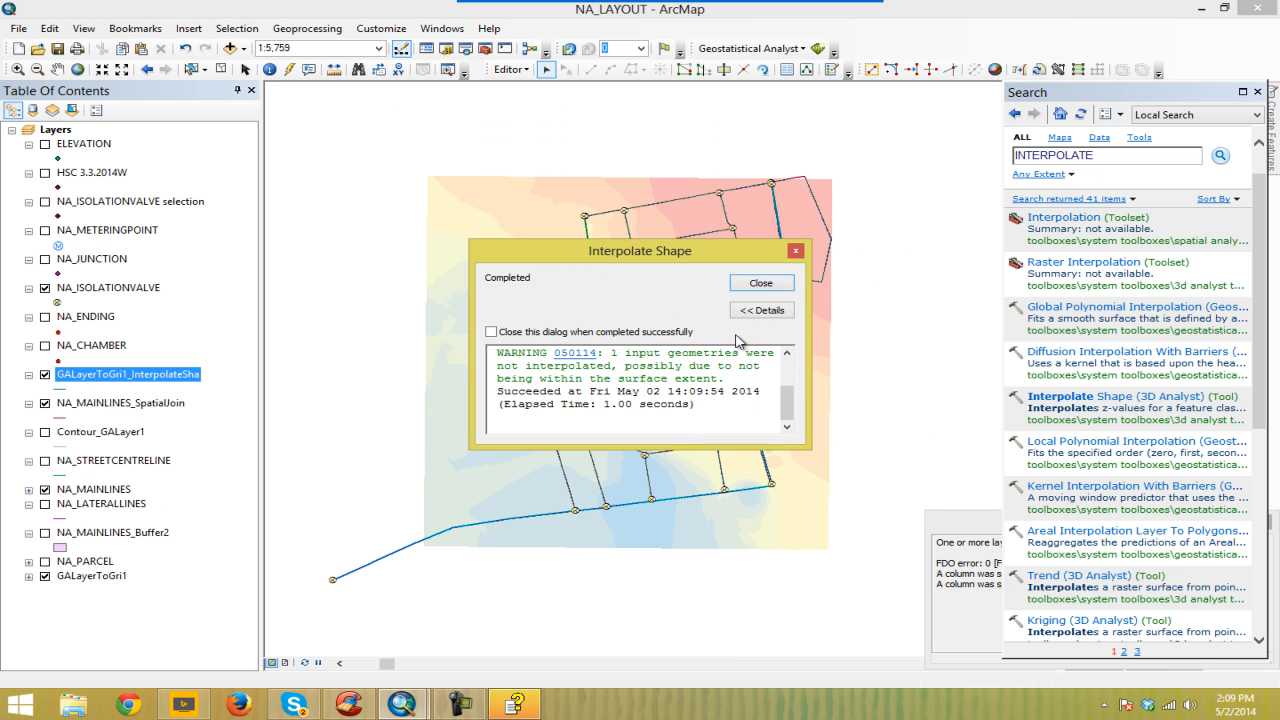
{"action": "left_click", "coordinate": [758, 285]}
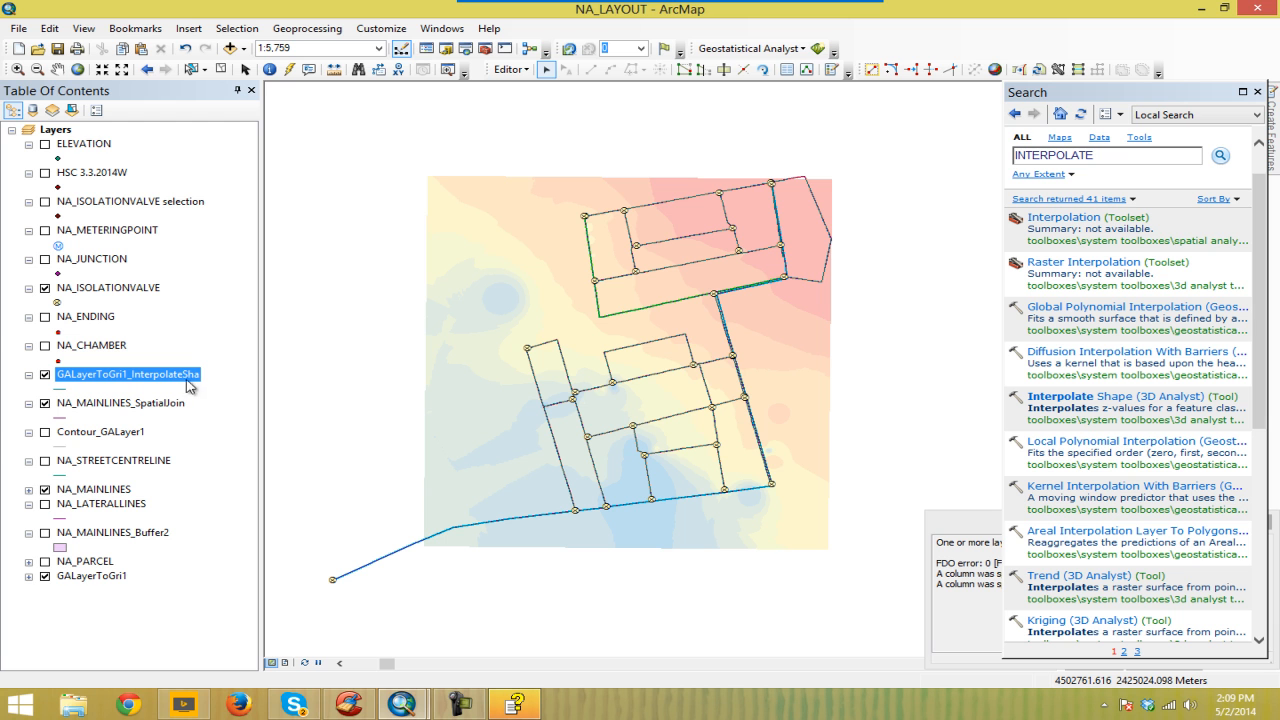
Step: Open the GALayerToGri1_InterpolateSha attribute table and maximize its window
{"action": "right_click", "coordinate": [145, 378]}
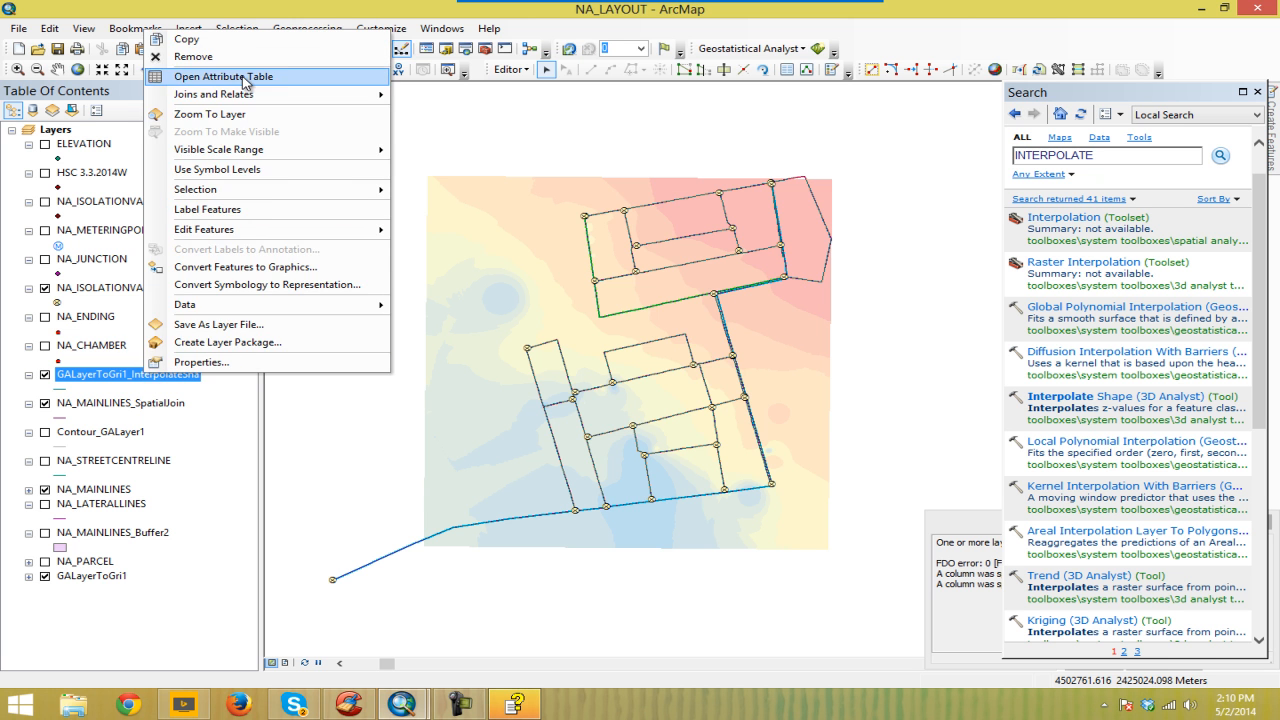
{"action": "left_click", "coordinate": [300, 77]}
{"action": "left_click_drag", "start_coordinate": [687, 197], "coordinate": [721, 182]}
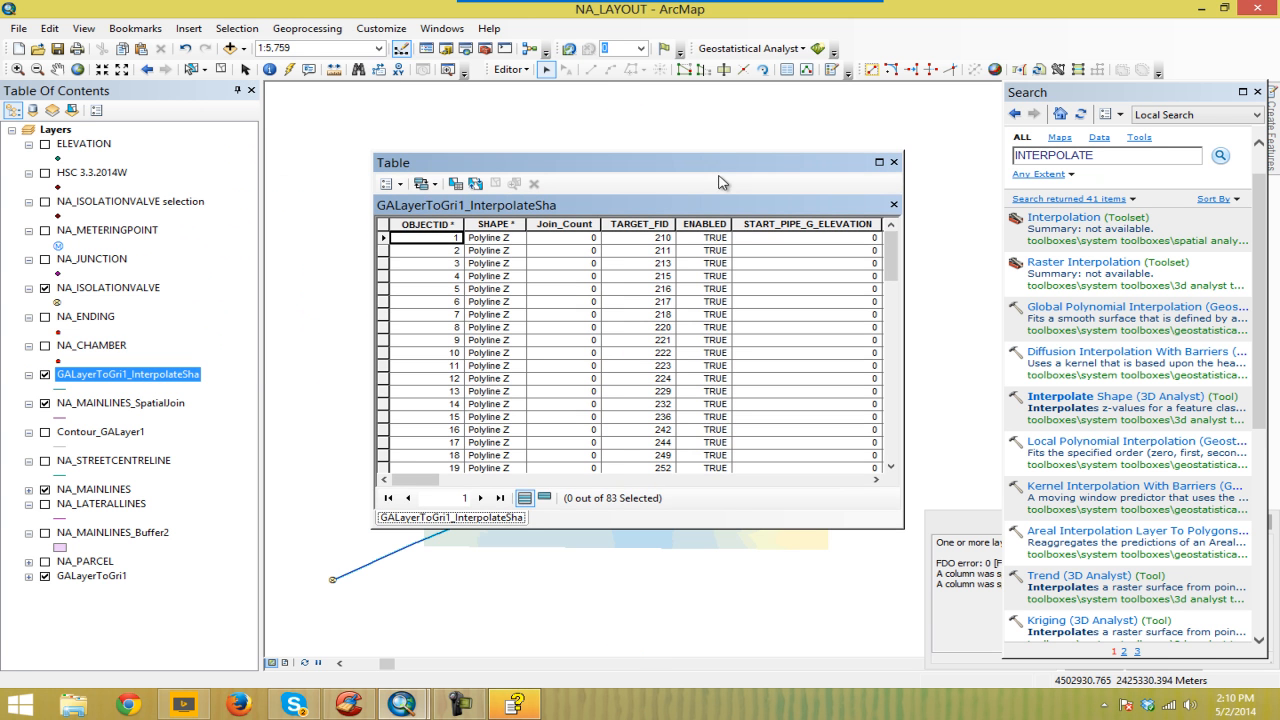
{"action": "left_click", "coordinate": [879, 162]}
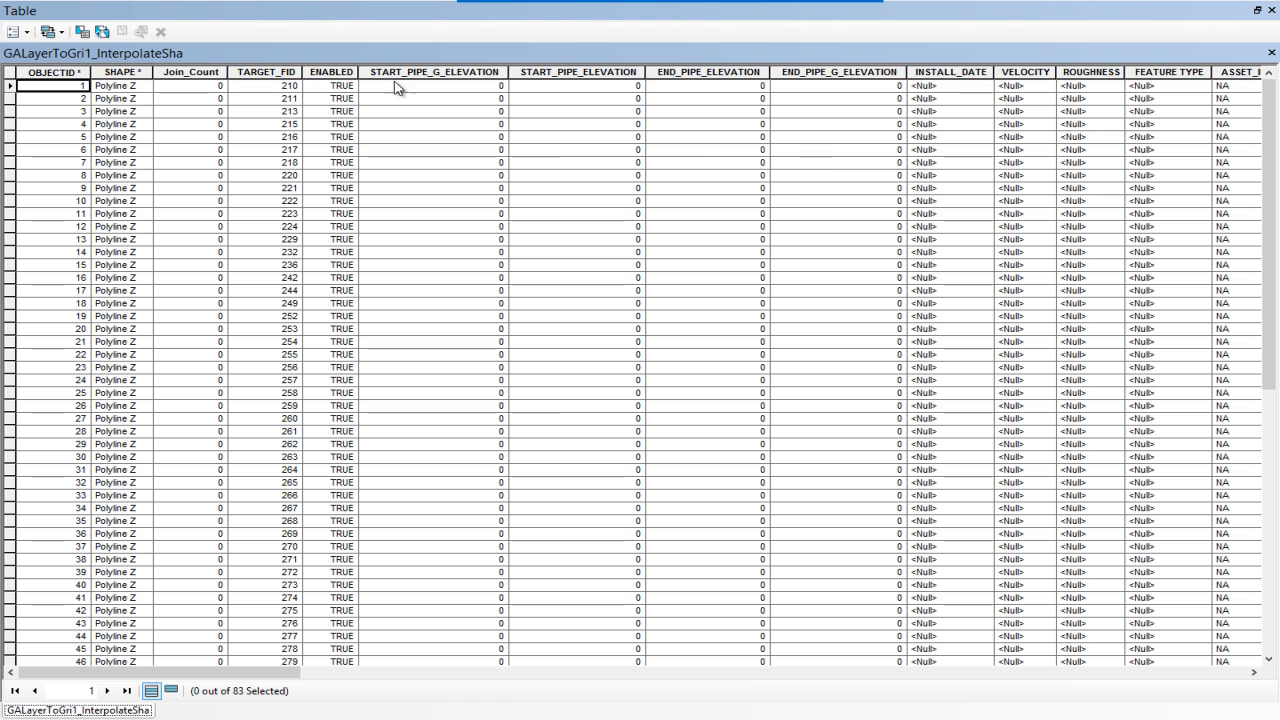
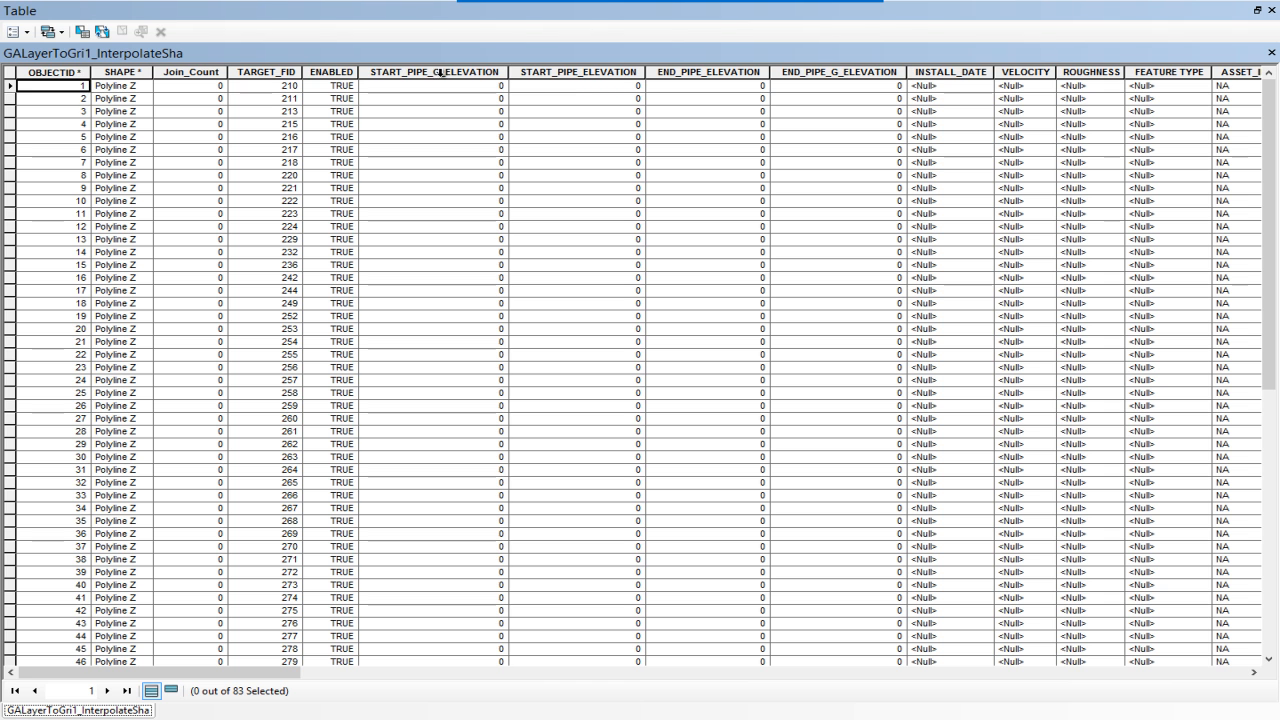
Step: Calculate the START_PIPE_G_ELEVATION field's geometry as Z Coordinate of Line Start, using the coordinate system of the data source
{"action": "left_click", "coordinate": [430, 73]}
{"action": "right_click", "coordinate": [443, 77]}
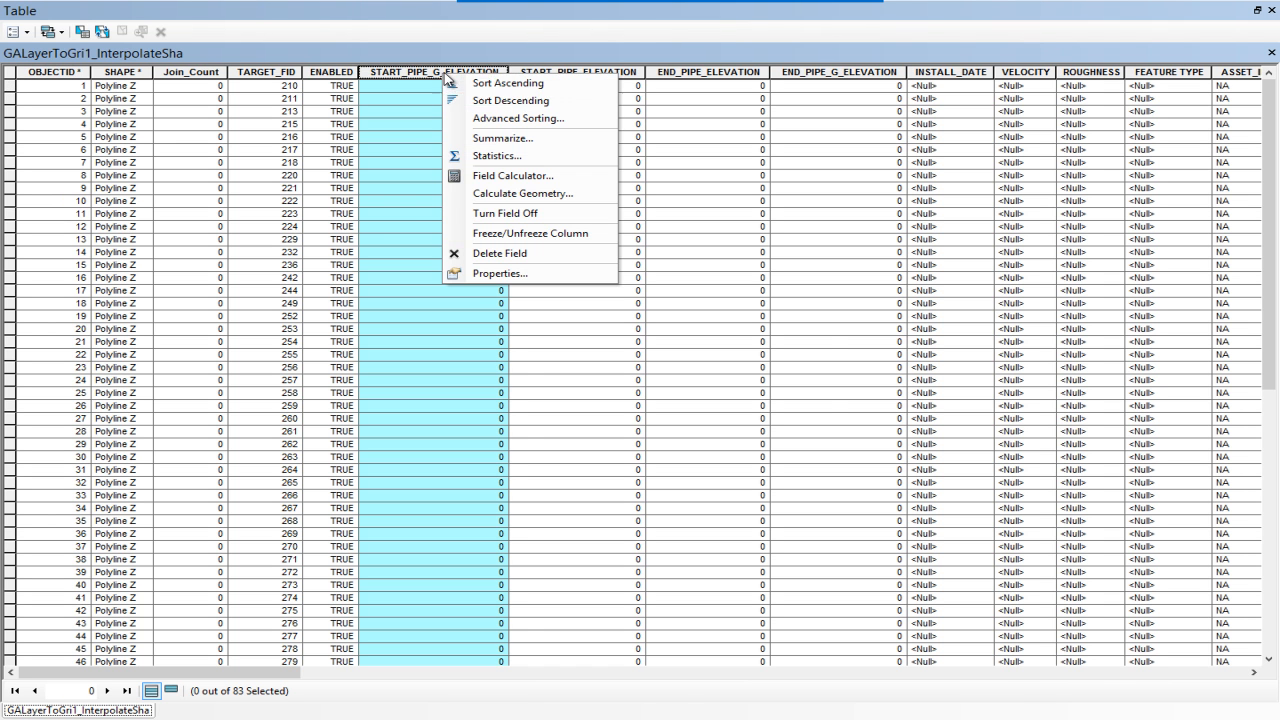
{"action": "left_click", "coordinate": [540, 194]}
{"action": "left_click_drag", "start_coordinate": [603, 235], "coordinate": [625, 130]}
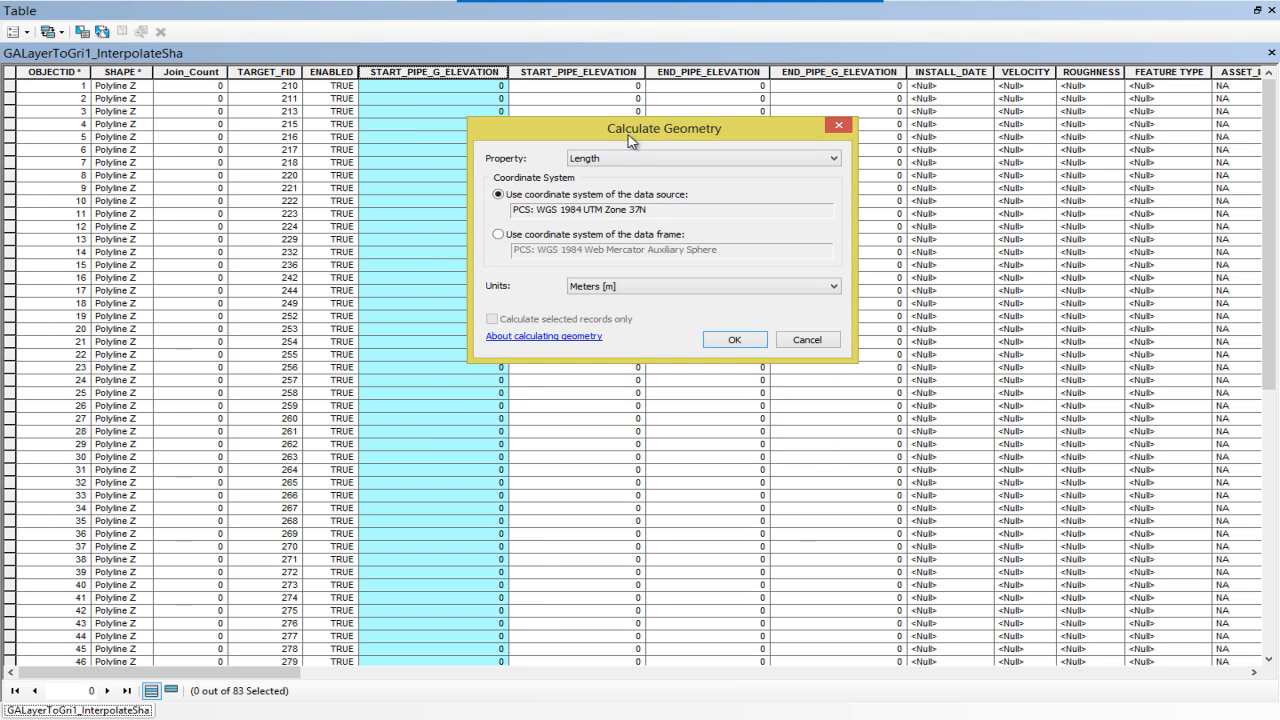
{"action": "left_click", "coordinate": [650, 160]}
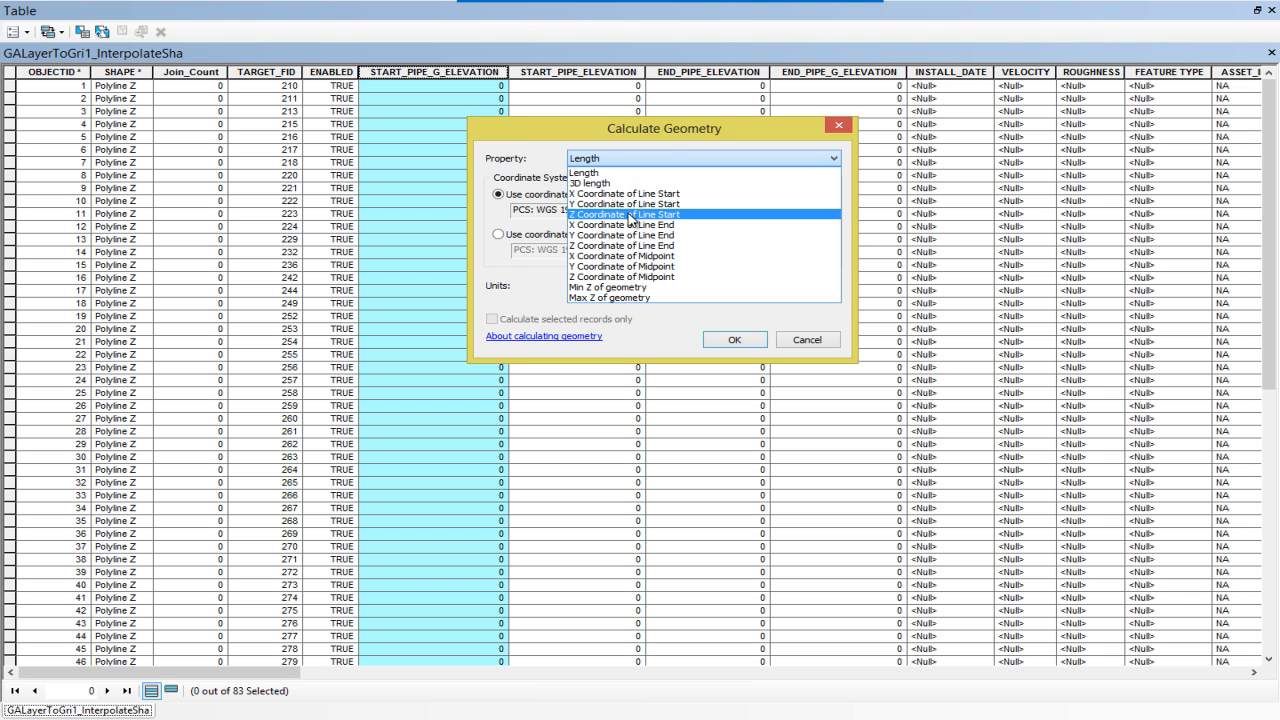
{"action": "left_click", "coordinate": [629, 214]}
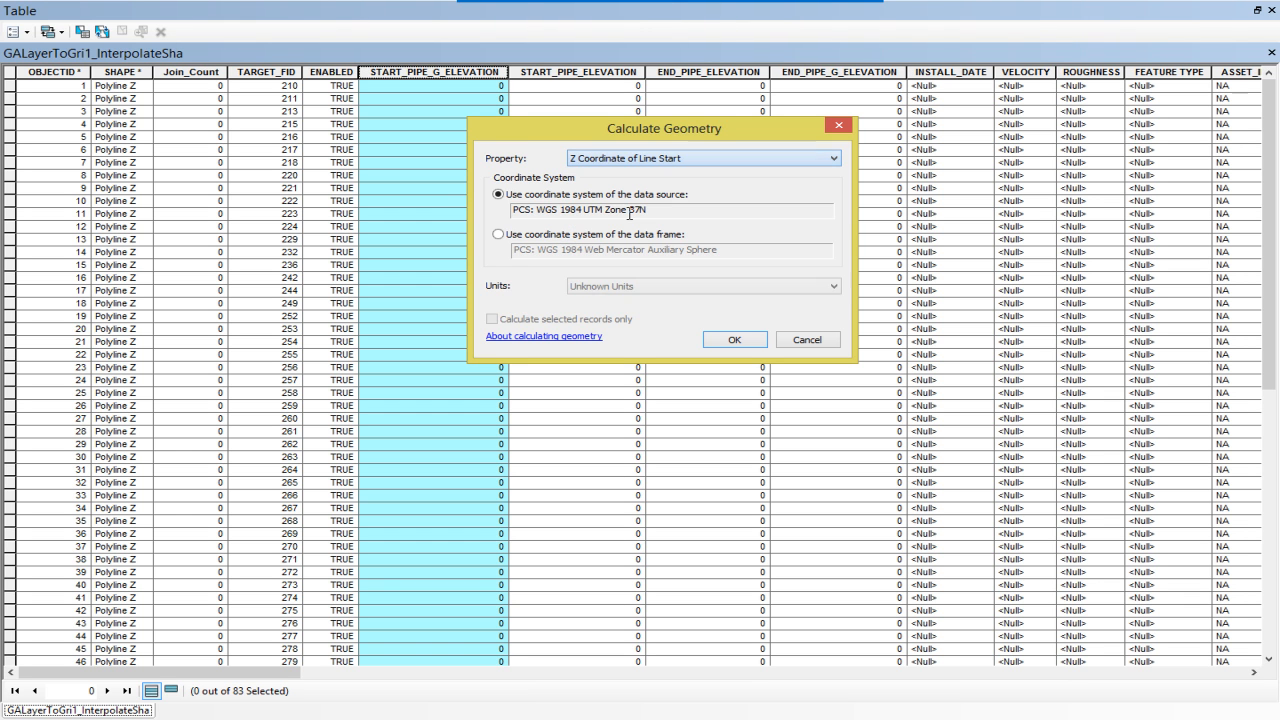
{"action": "left_click", "coordinate": [736, 342]}
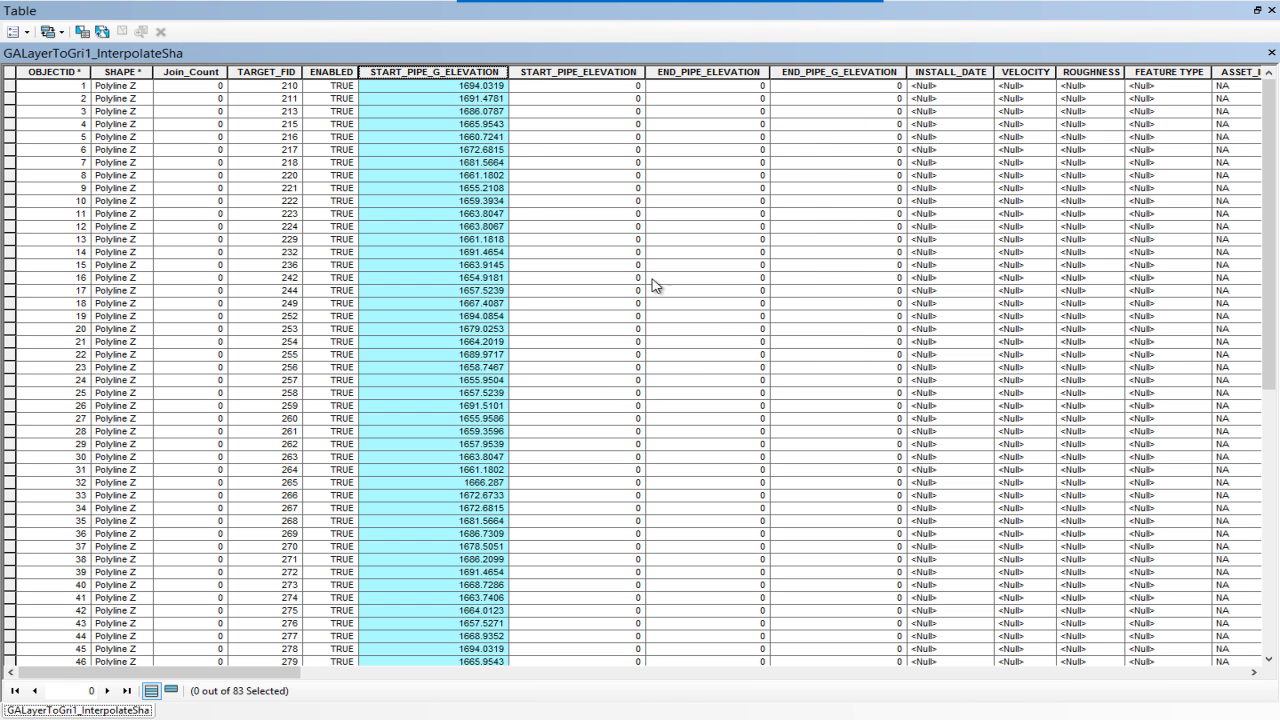
Step: Calculate the START_PIPE_ELEVATION field's geometry as Z Coordinate of Line Start, using the coordinate system of the data source
{"action": "left_click", "coordinate": [565, 75]}
{"action": "right_click", "coordinate": [566, 77]}
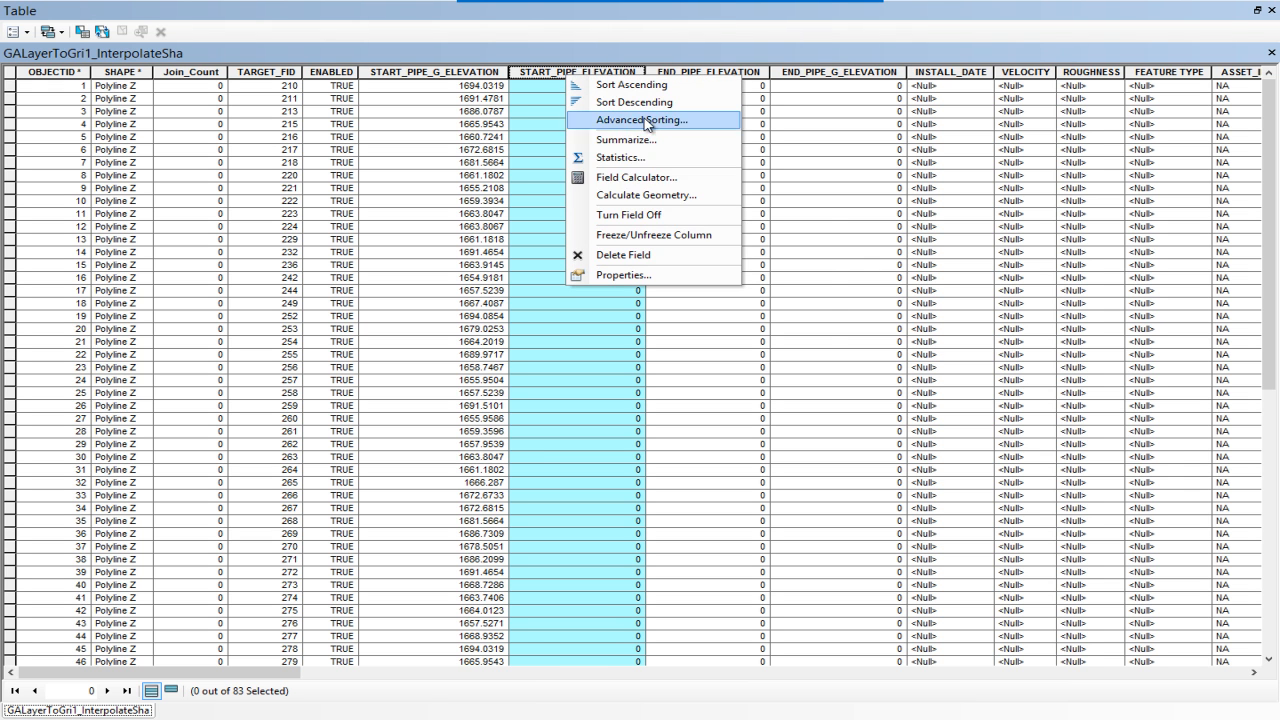
{"action": "left_click", "coordinate": [643, 194]}
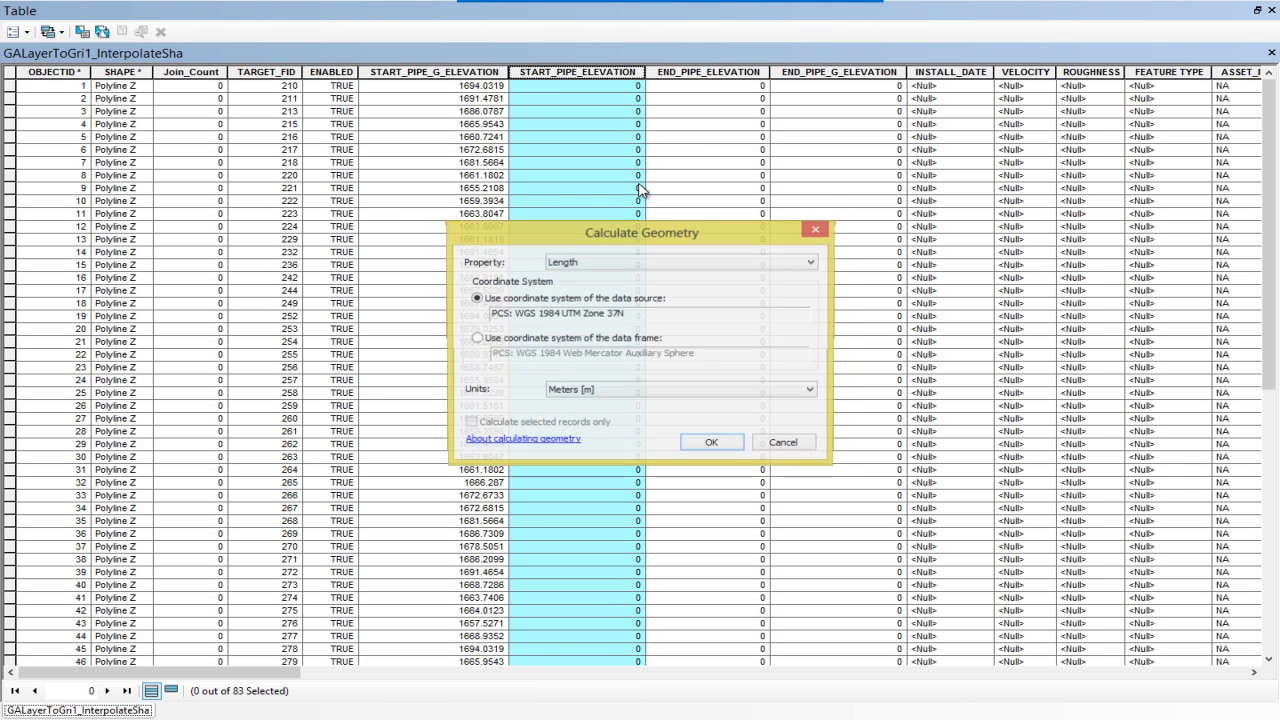
{"action": "left_click_drag", "start_coordinate": [658, 236], "coordinate": [684, 153]}
{"action": "left_click", "coordinate": [679, 178]}
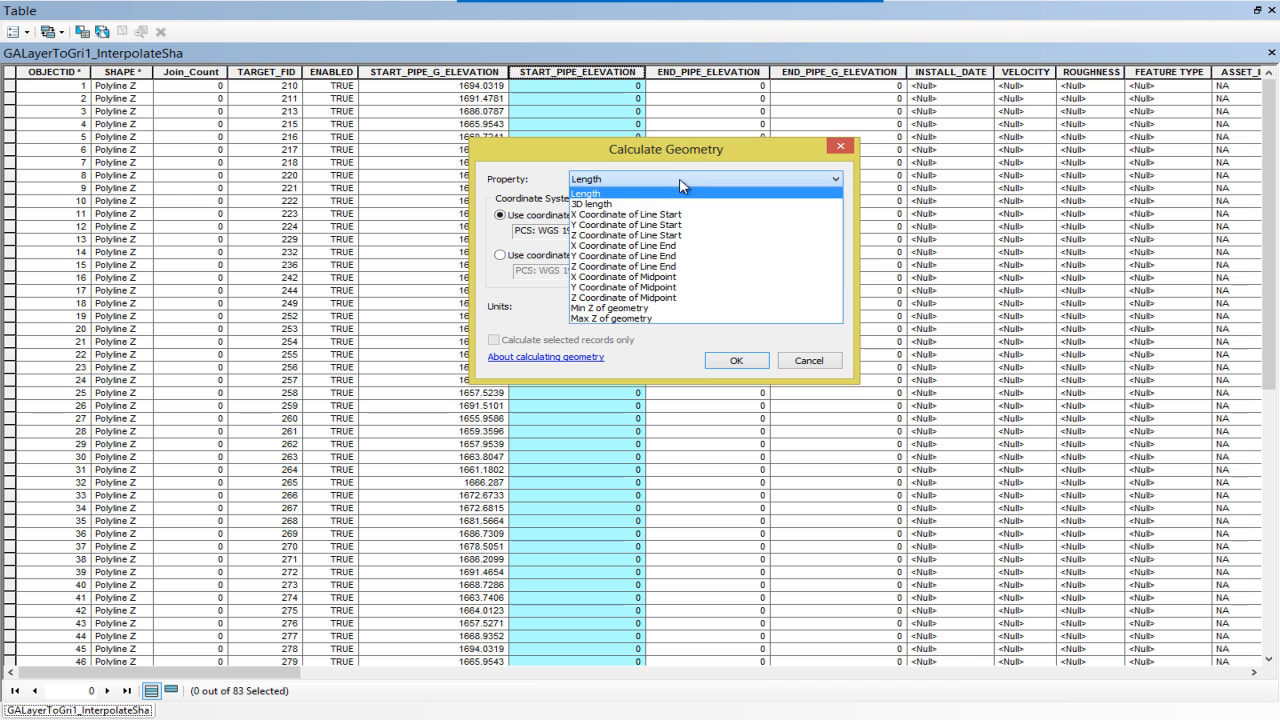
{"action": "left_click", "coordinate": [640, 235]}
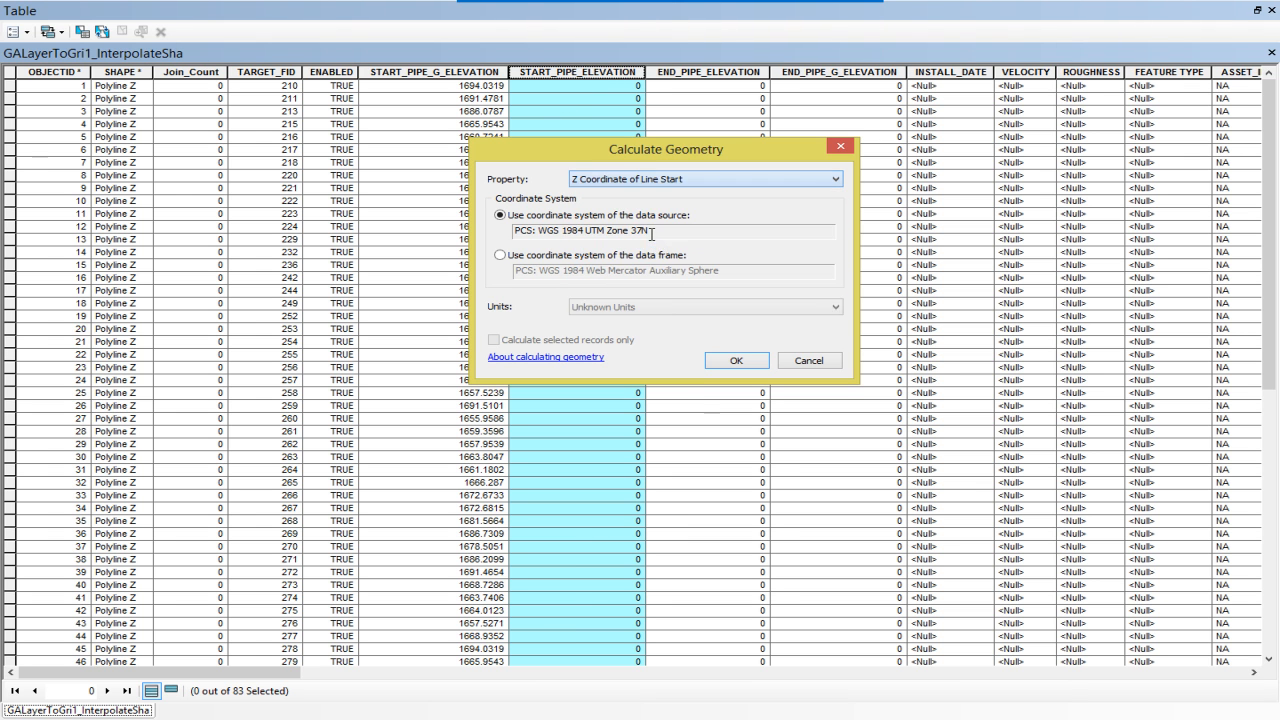
{"action": "left_click", "coordinate": [733, 361]}
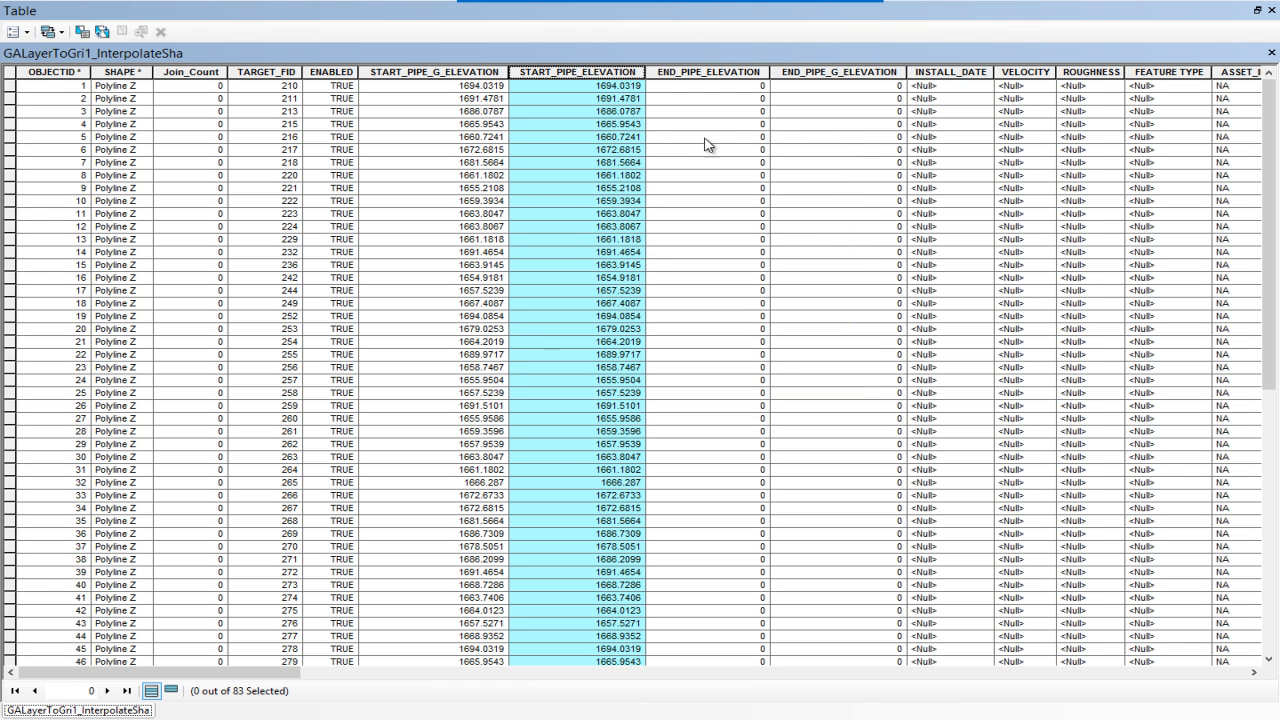
Step: Calculate the END_PIPE_ELEVATION field's geometry as Z Coordinate of Line End
{"action": "left_click", "coordinate": [737, 73]}
{"action": "right_click", "coordinate": [737, 73]}
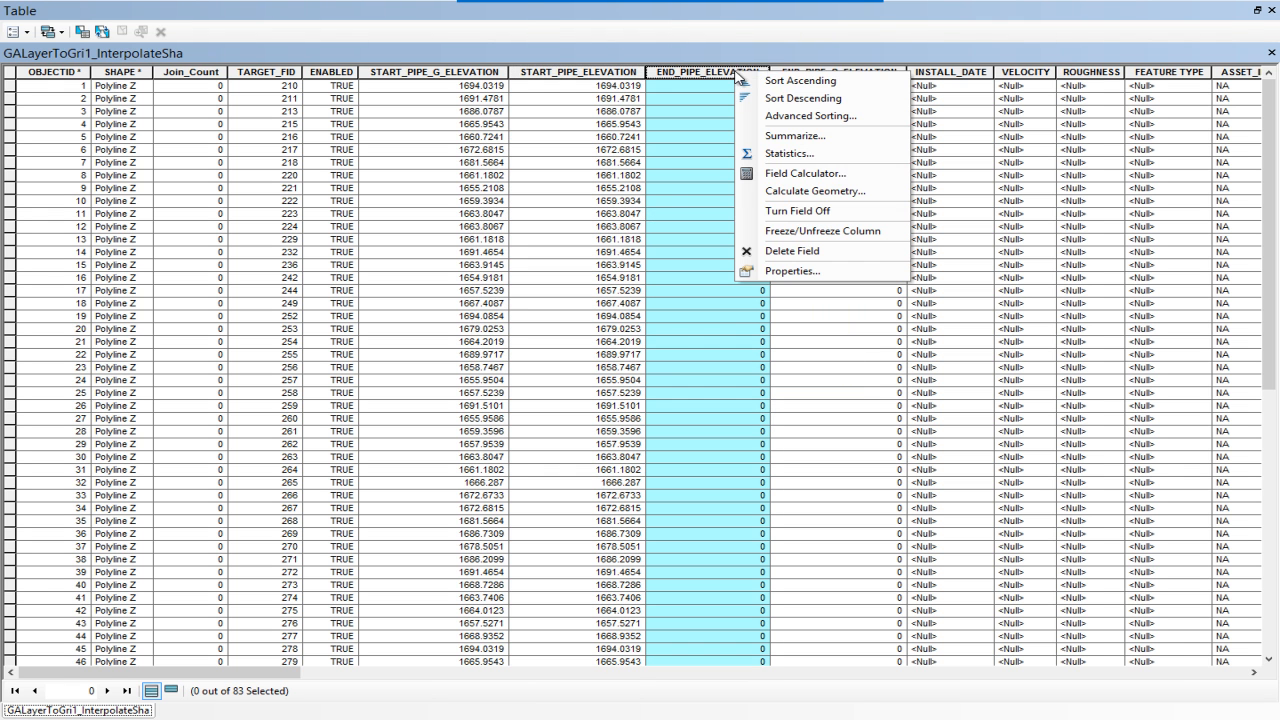
{"action": "left_click", "coordinate": [792, 191]}
{"action": "left_click", "coordinate": [725, 265]}
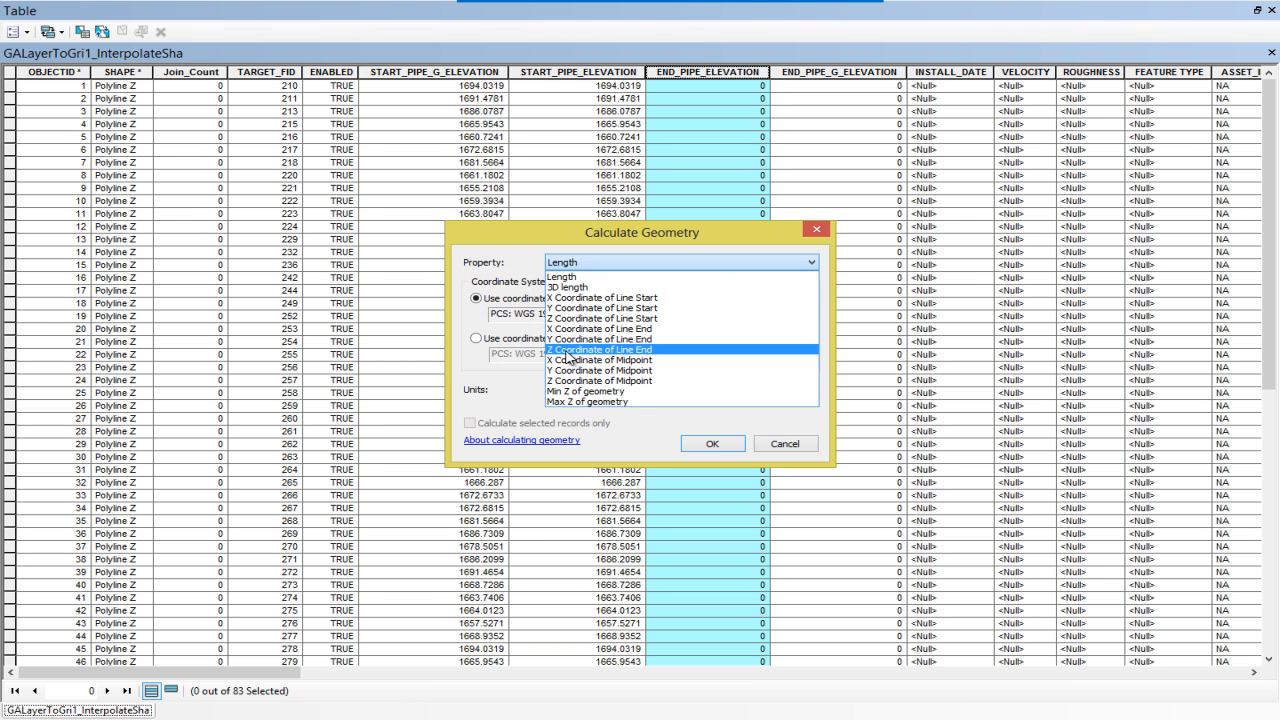
{"action": "left_click", "coordinate": [622, 350]}
{"action": "left_click", "coordinate": [708, 443]}
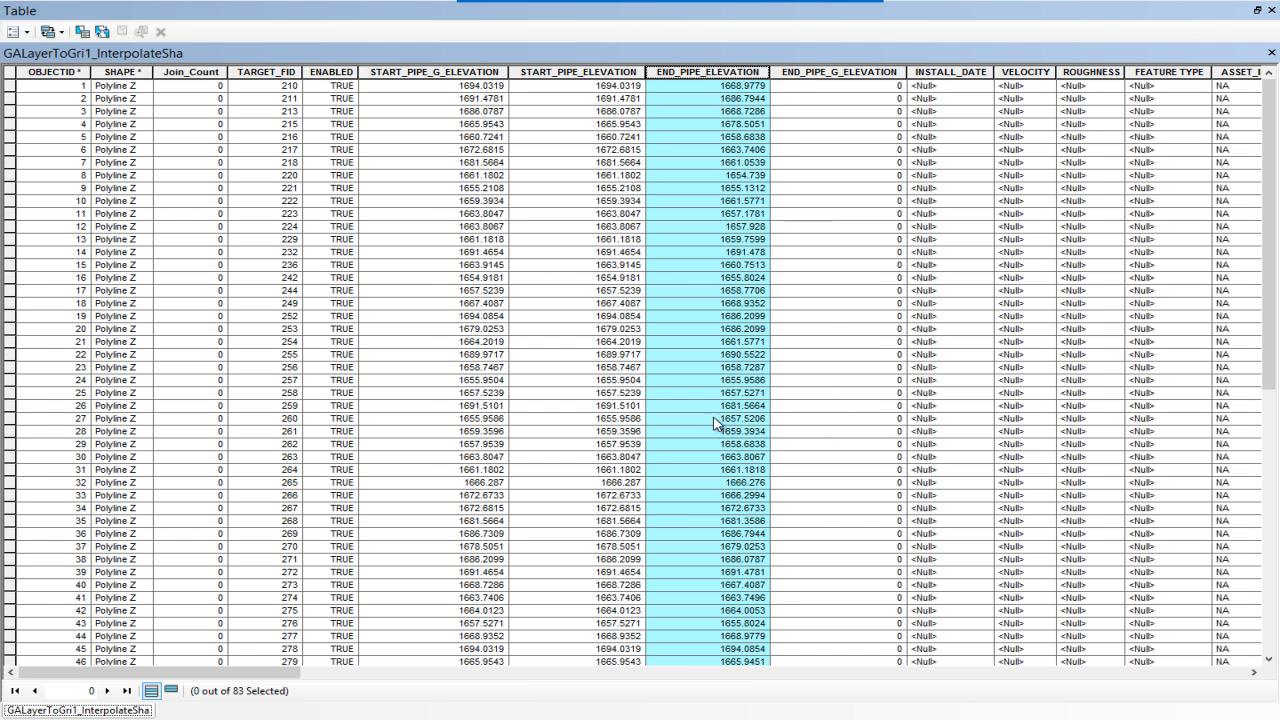
Step: Calculate the END_PIPE_G_ELEVATION field's geometry as Z Coordinate of Line End
{"action": "left_click", "coordinate": [811, 74]}
{"action": "right_click", "coordinate": [811, 75]}
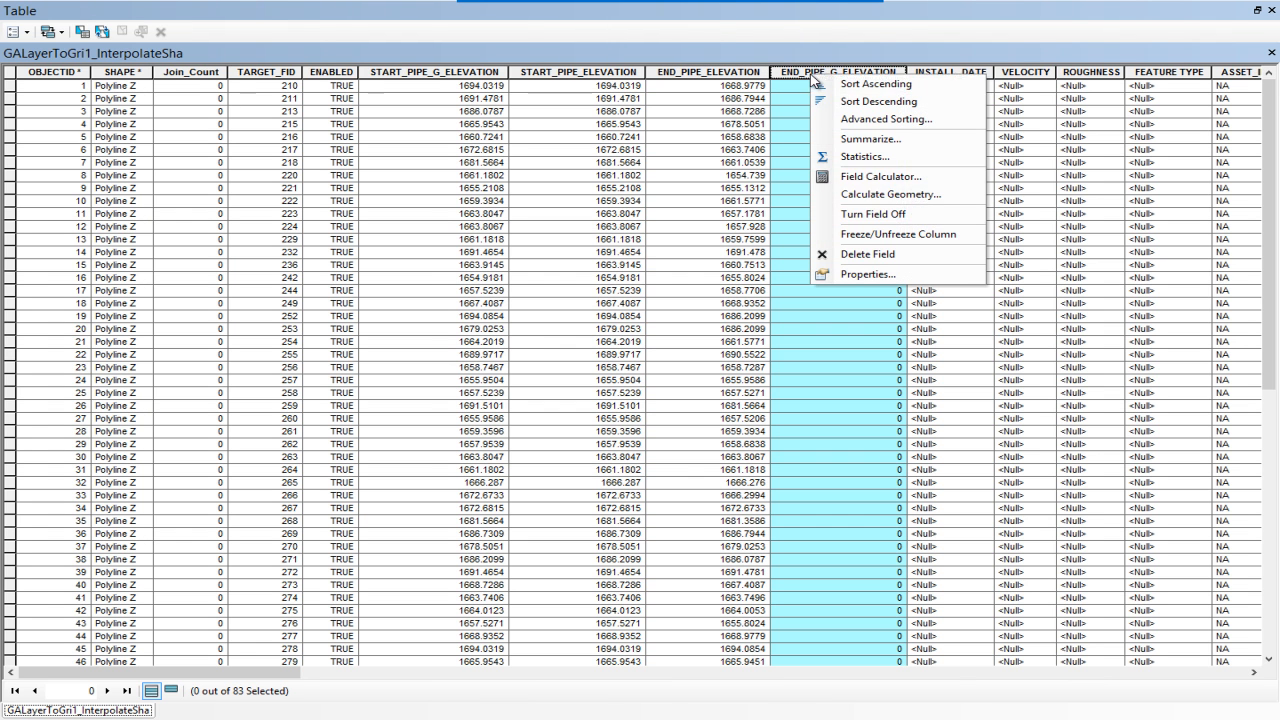
{"action": "left_click", "coordinate": [895, 194]}
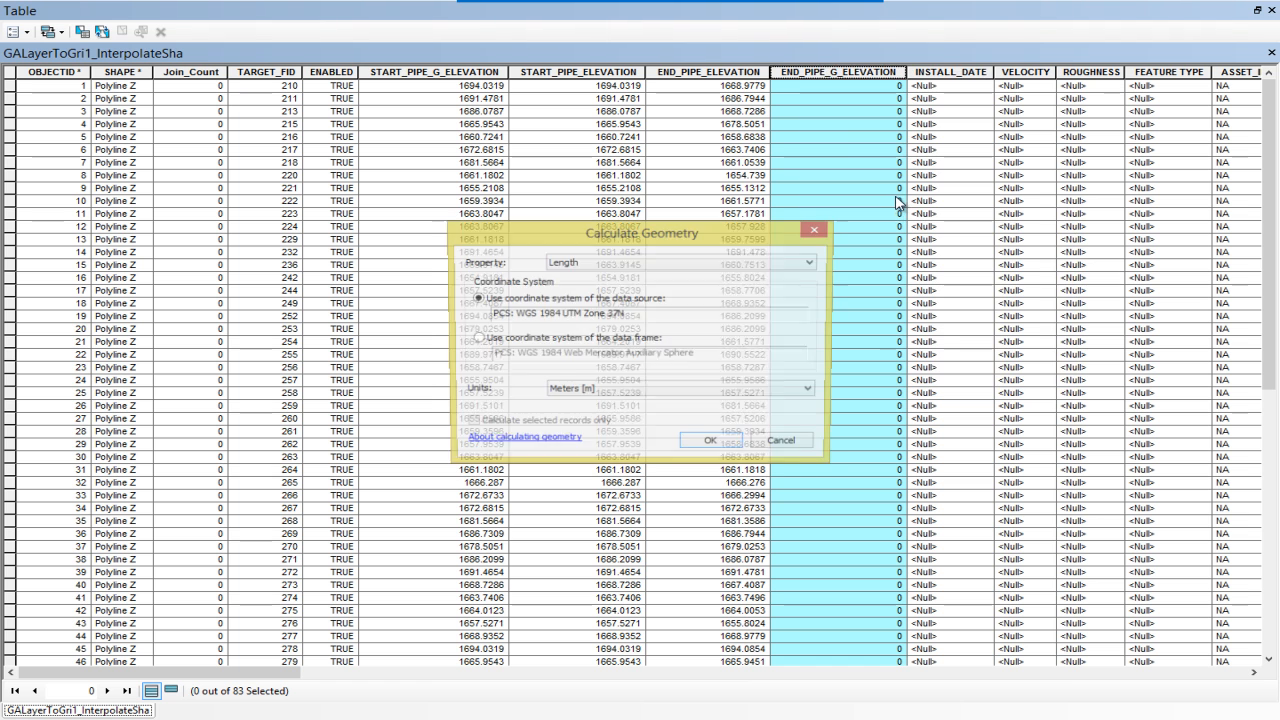
{"action": "left_click", "coordinate": [716, 263]}
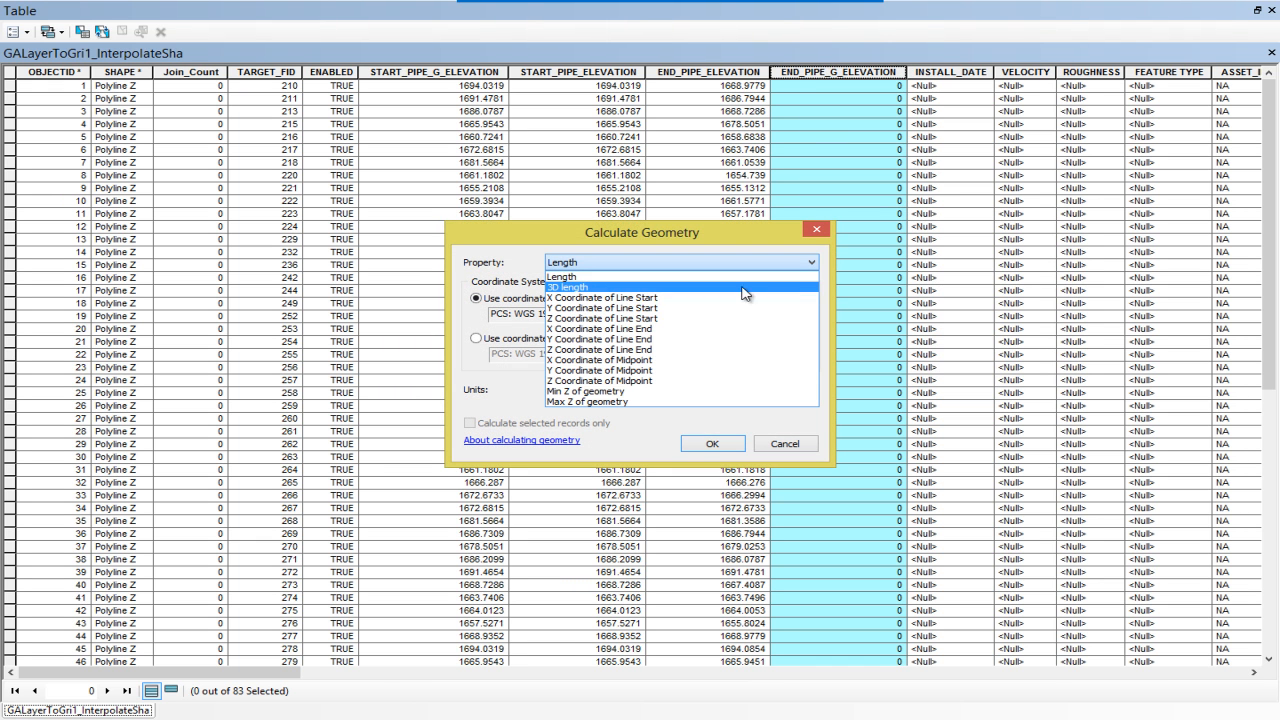
{"action": "left_click", "coordinate": [628, 349]}
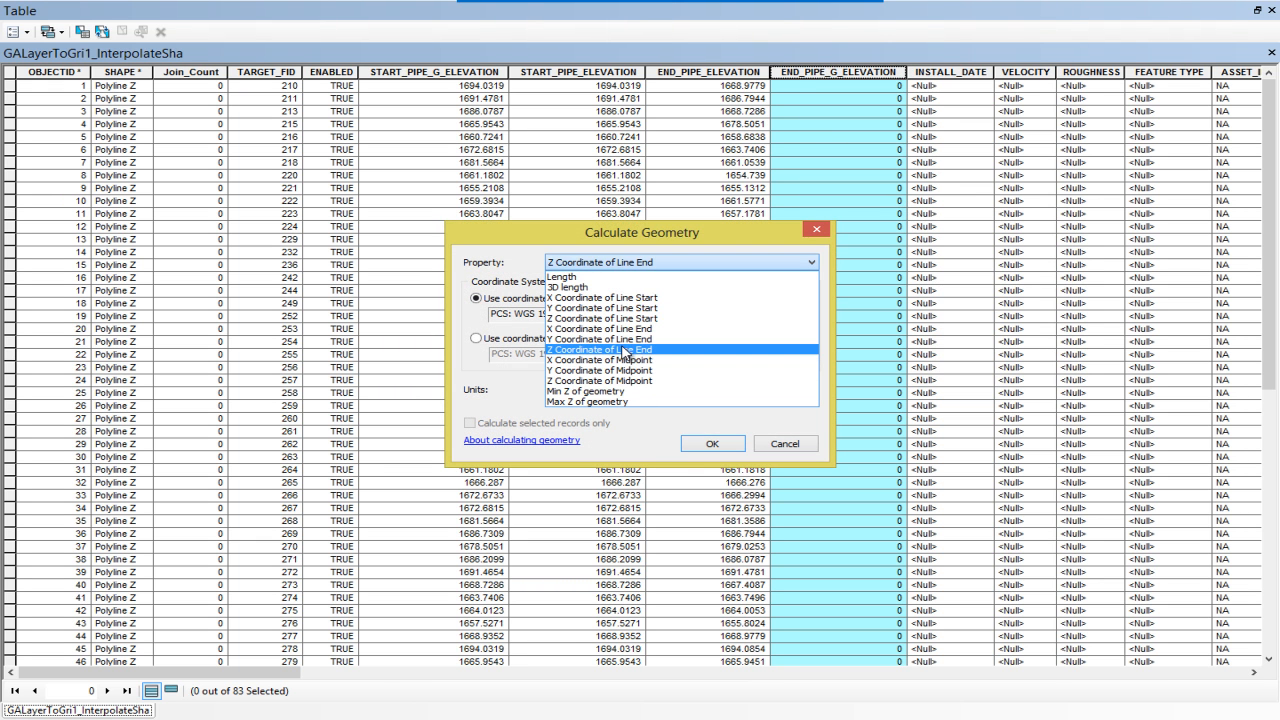
{"action": "left_click", "coordinate": [712, 444]}
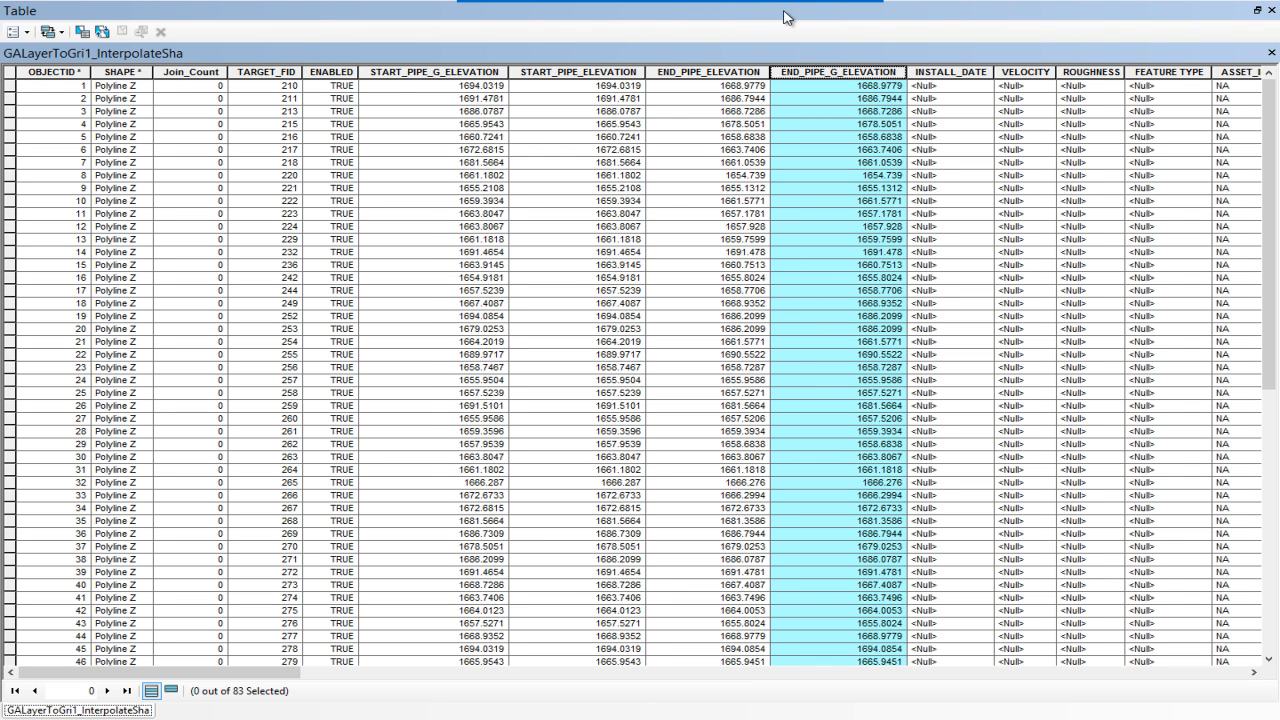
Step: Compare the two start elevation fields, then dock the table and examine the mainlines over the interpolated surface on the map
{"action": "left_click", "coordinate": [394, 74]}
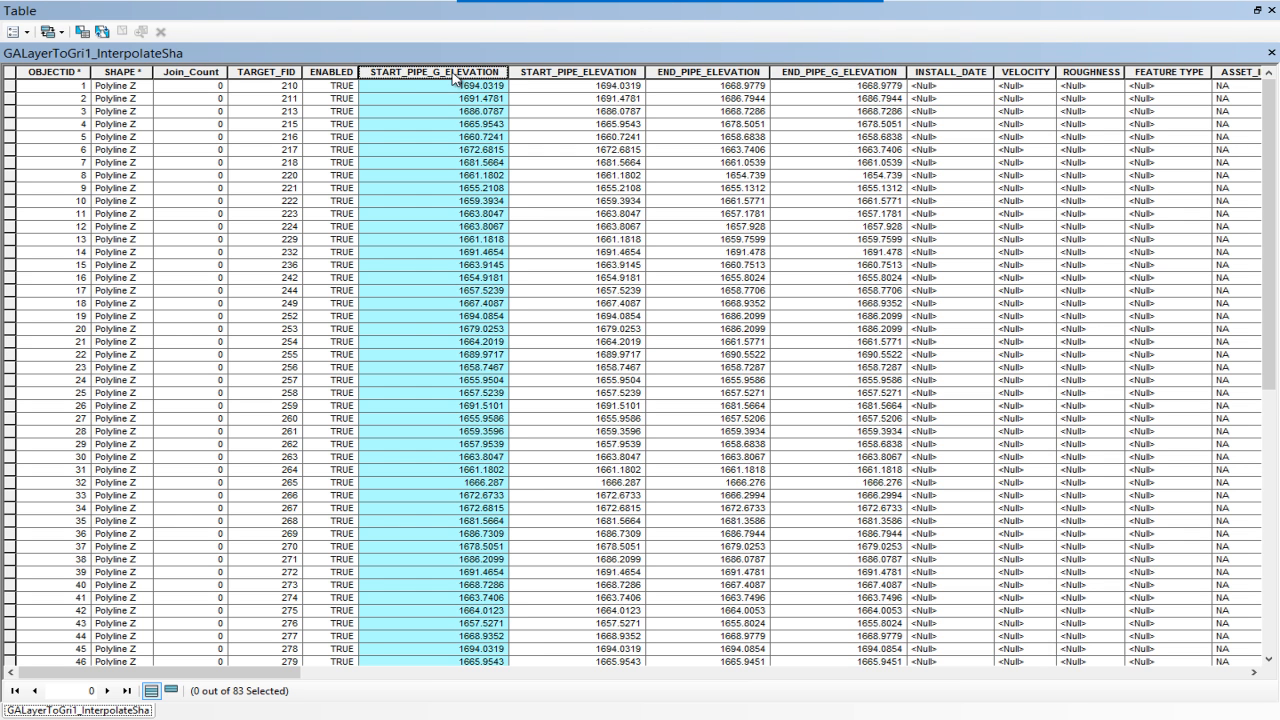
{"action": "left_click", "coordinate": [586, 74]}
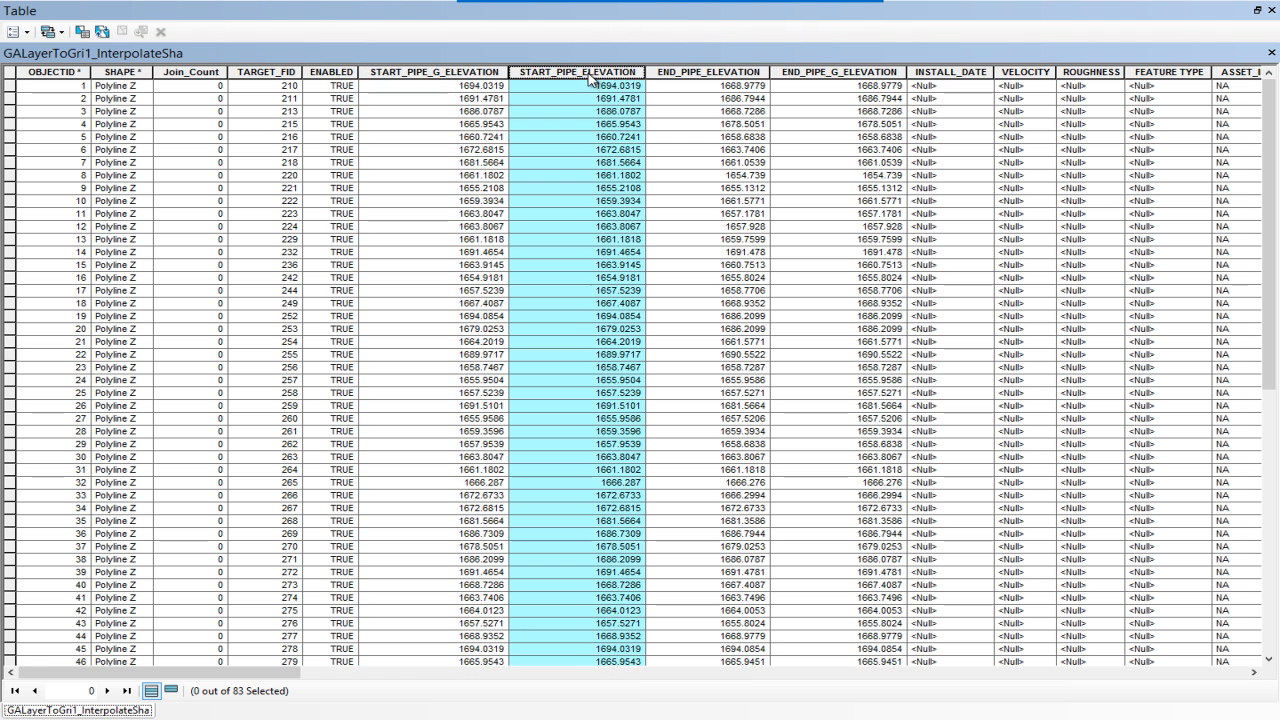
{"action": "double_click", "coordinate": [700, 17]}
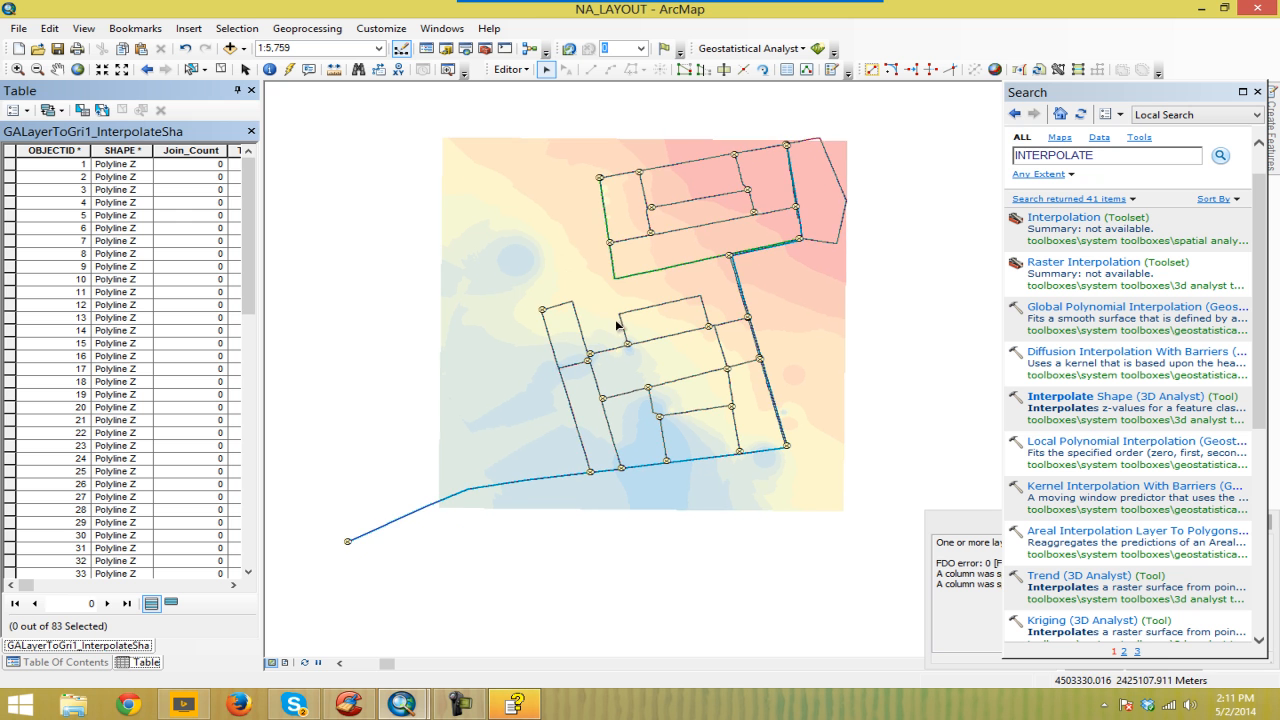
{"action": "scroll", "coordinate": [659, 370], "scroll_direction": "up", "scroll_amount": 4}
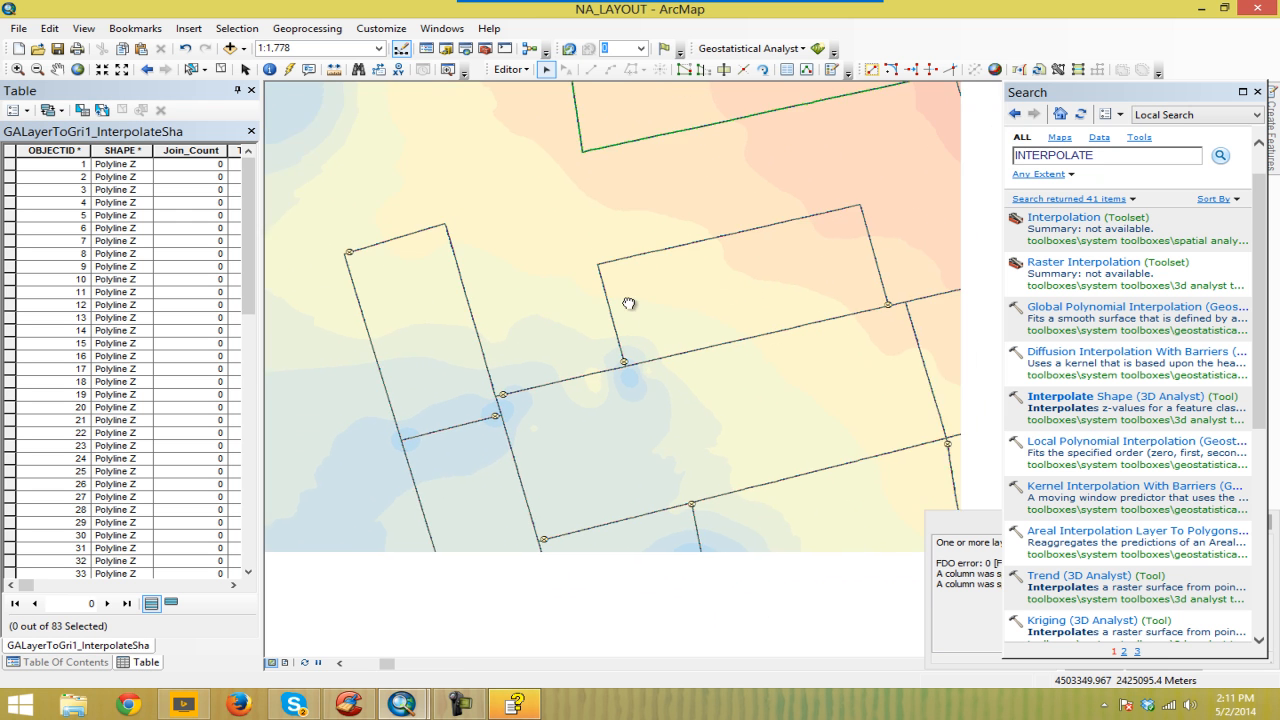
{"action": "scroll", "coordinate": [725, 374], "scroll_direction": "down", "scroll_amount": 3}
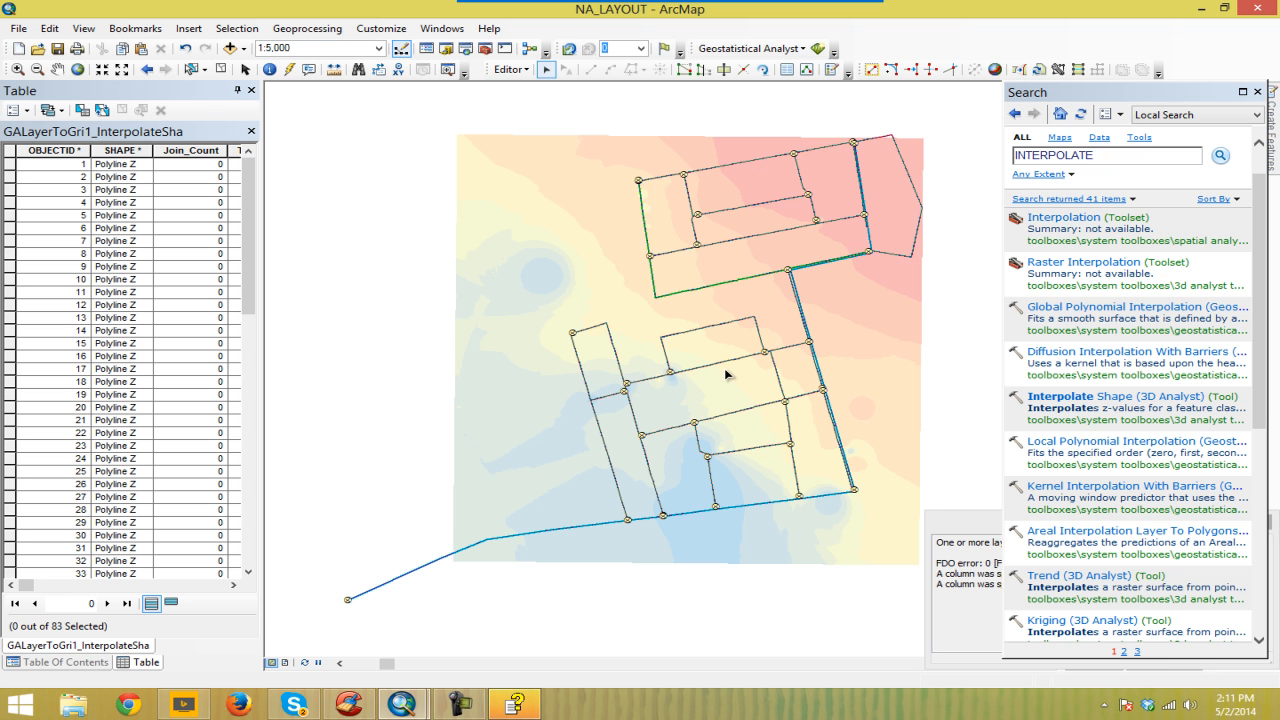
Step: Undock and maximize the attribute table, and compare the START_PIPE_G_ELEVATION and START_PIPE_ELEVATION columns
{"action": "left_click_drag", "start_coordinate": [144, 92], "coordinate": [498, 163]}
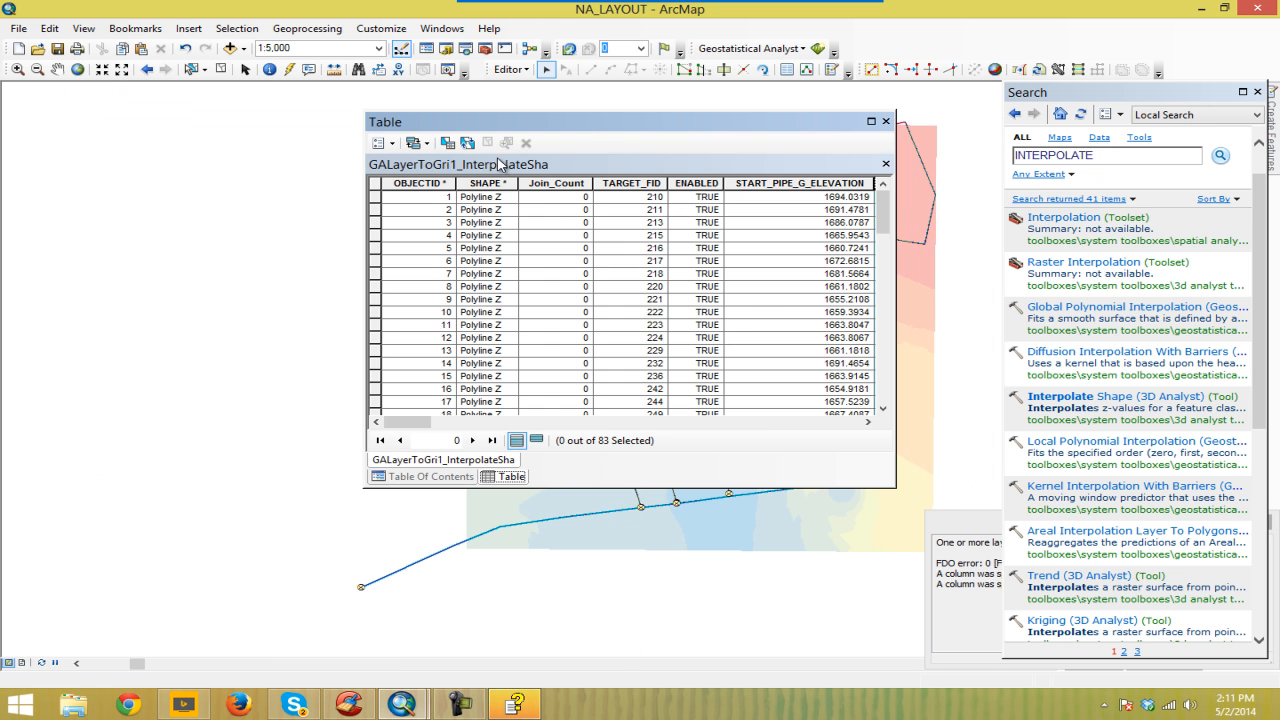
{"action": "left_click", "coordinate": [871, 121]}
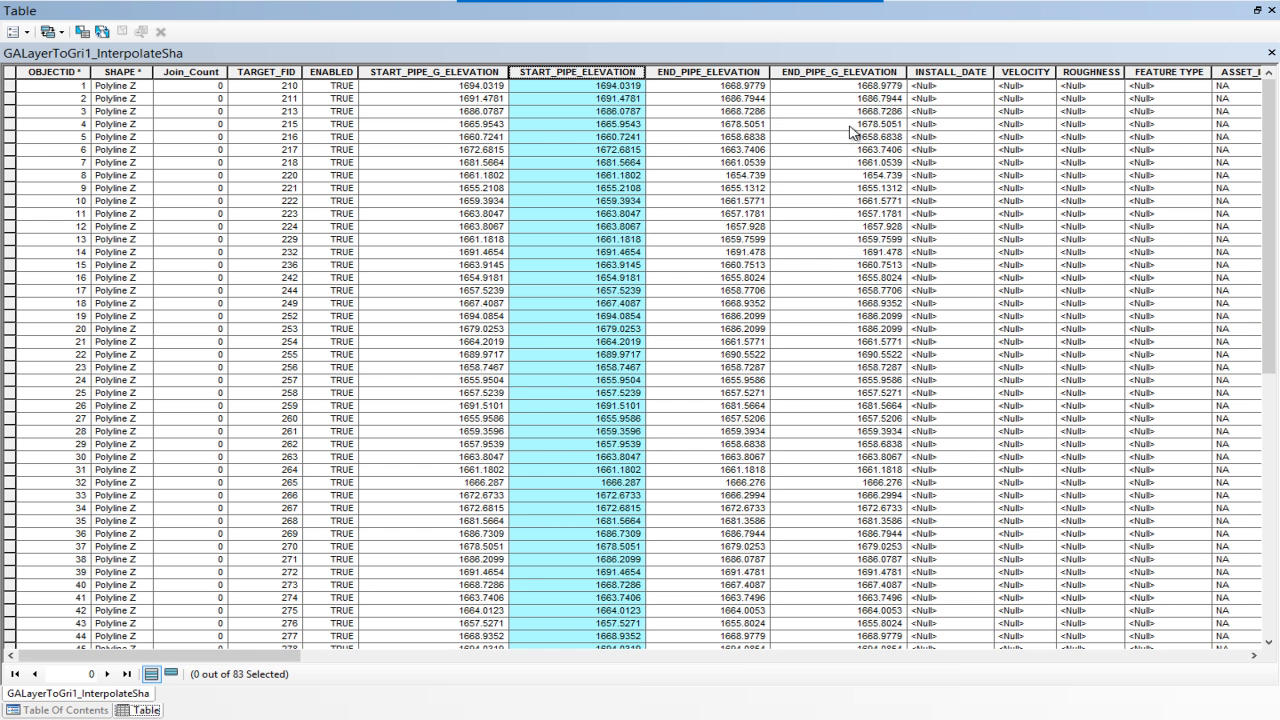
{"action": "left_click", "coordinate": [688, 51]}
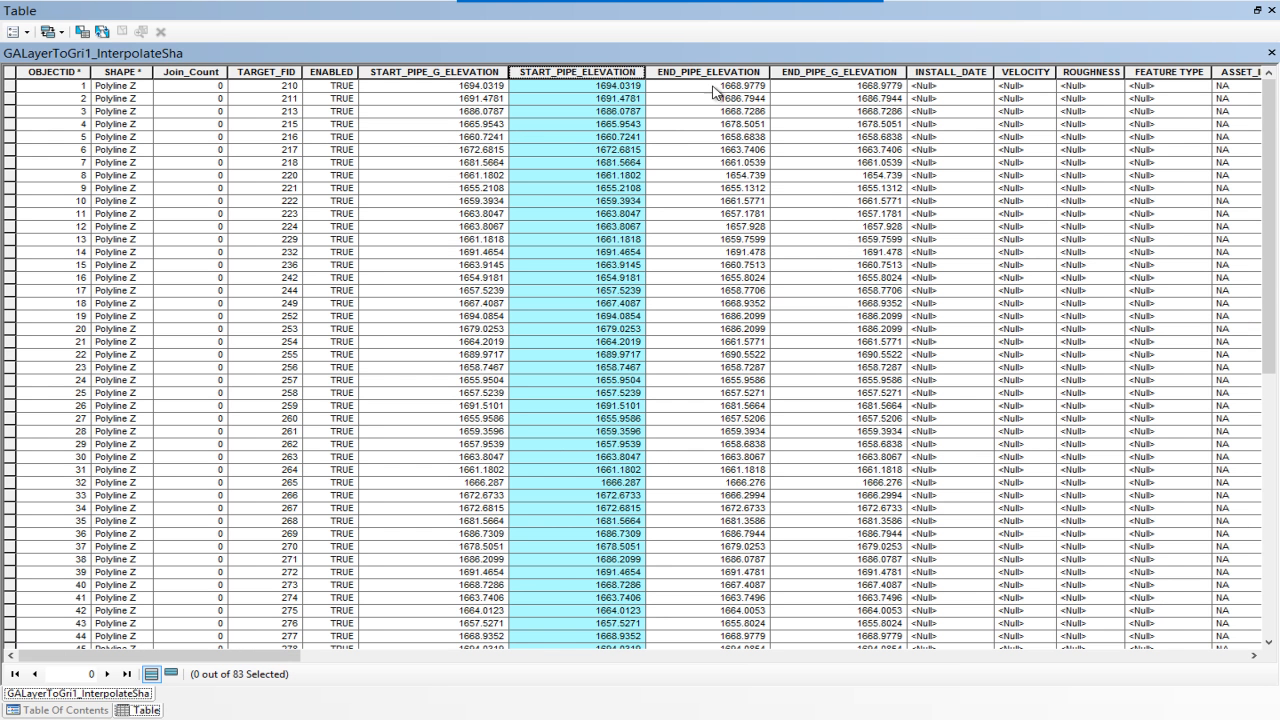
{"action": "left_click", "coordinate": [423, 72]}
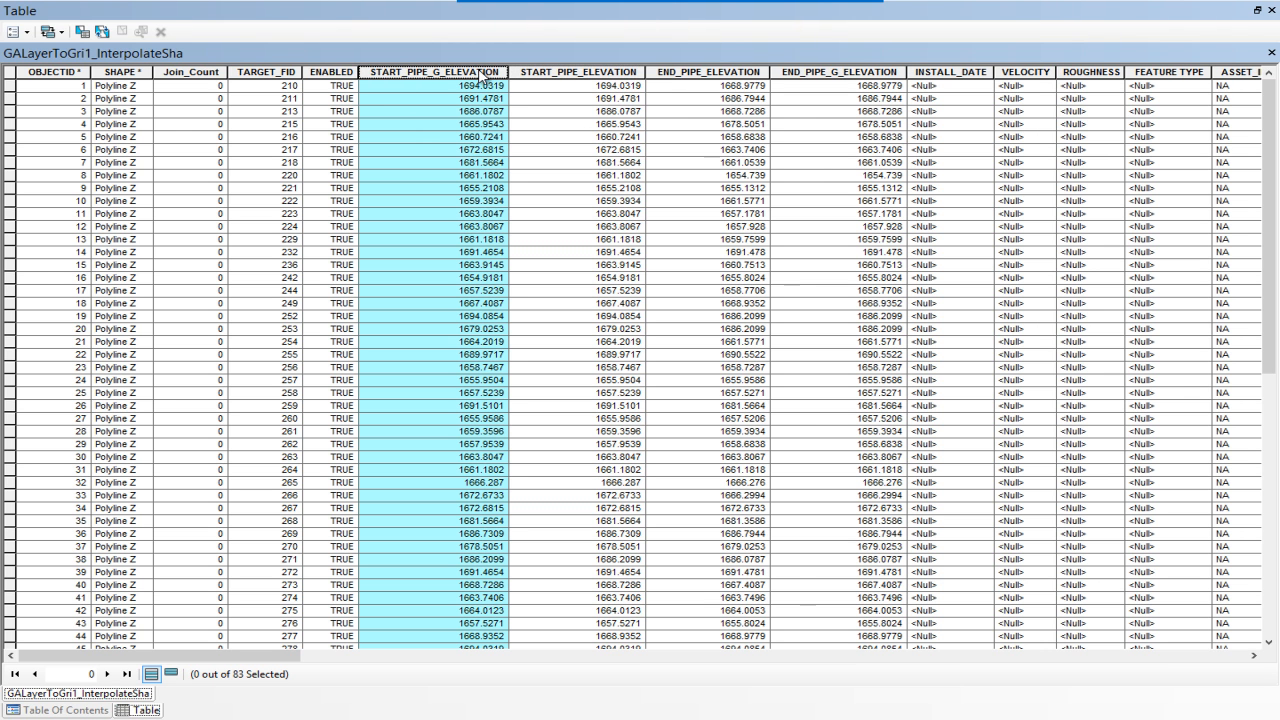
{"action": "left_click", "coordinate": [591, 77]}
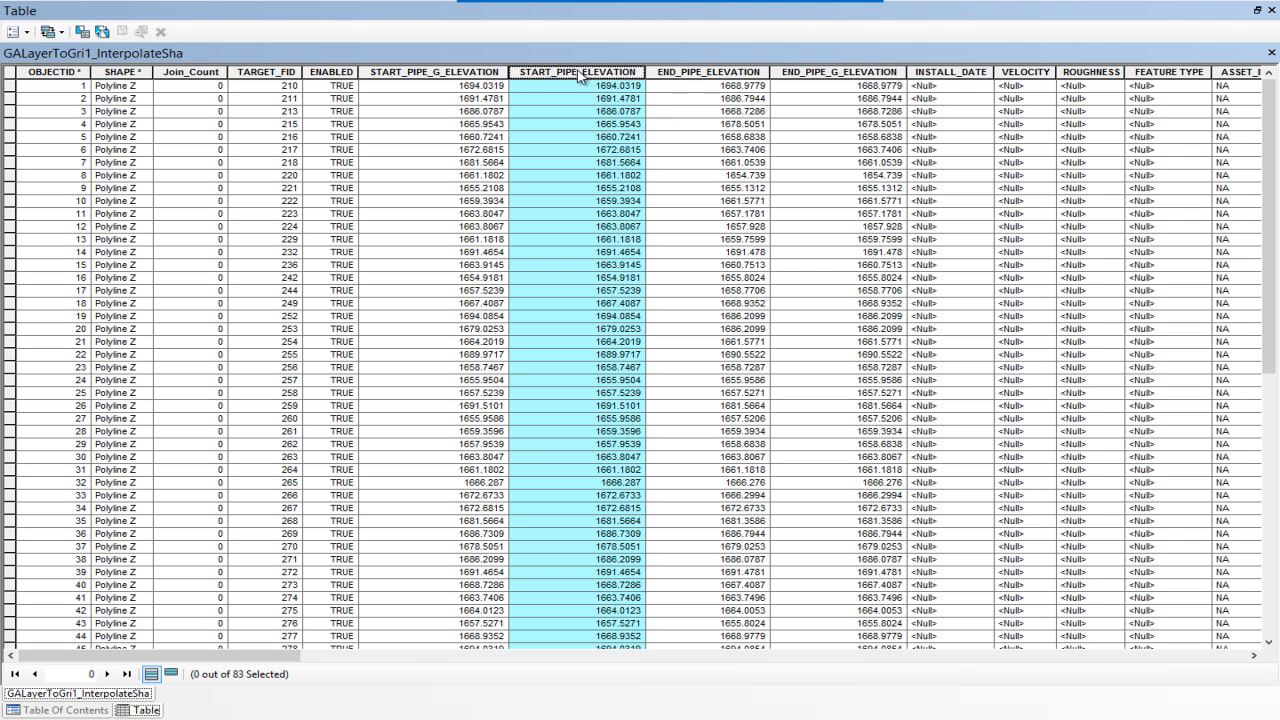
{"action": "left_click", "coordinate": [474, 74]}
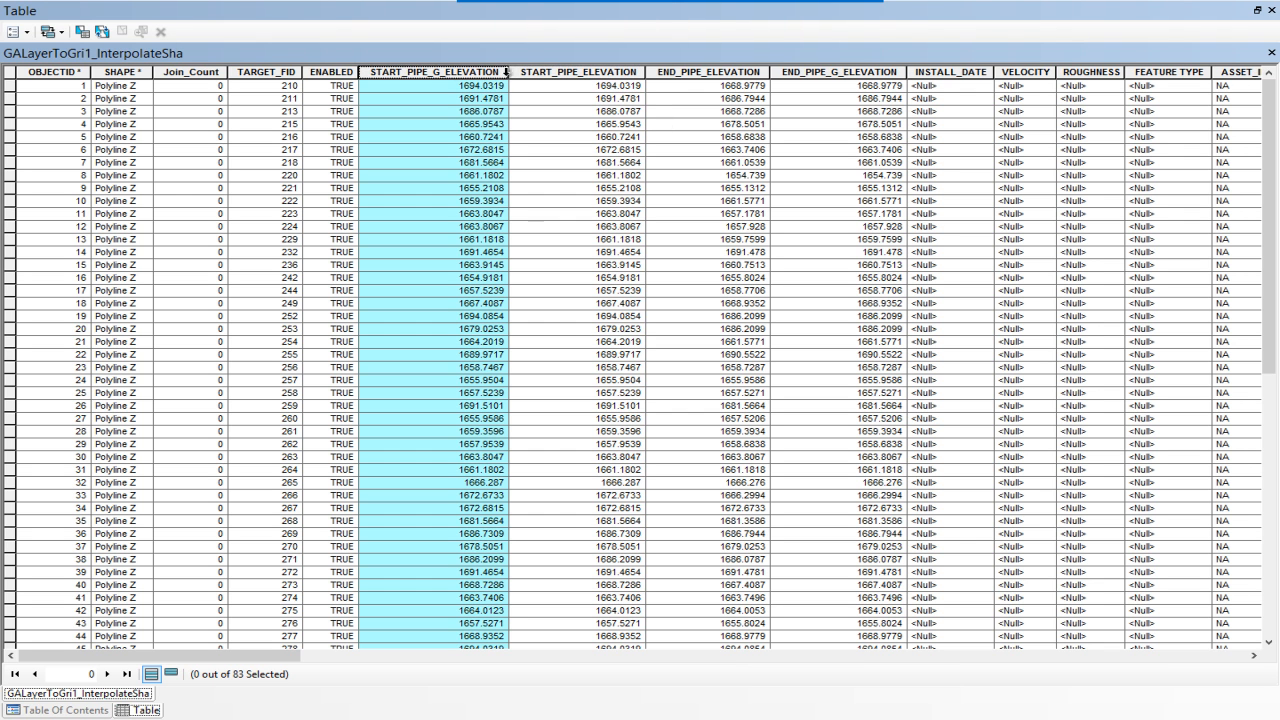
Step: Calculate START_PIPE_ELEVATION with the Field Calculator as [START_PIPE_G_ELEVATION] - 1.5, and check a few of the calculated values
{"action": "left_click", "coordinate": [562, 86]}
{"action": "left_click", "coordinate": [576, 74]}
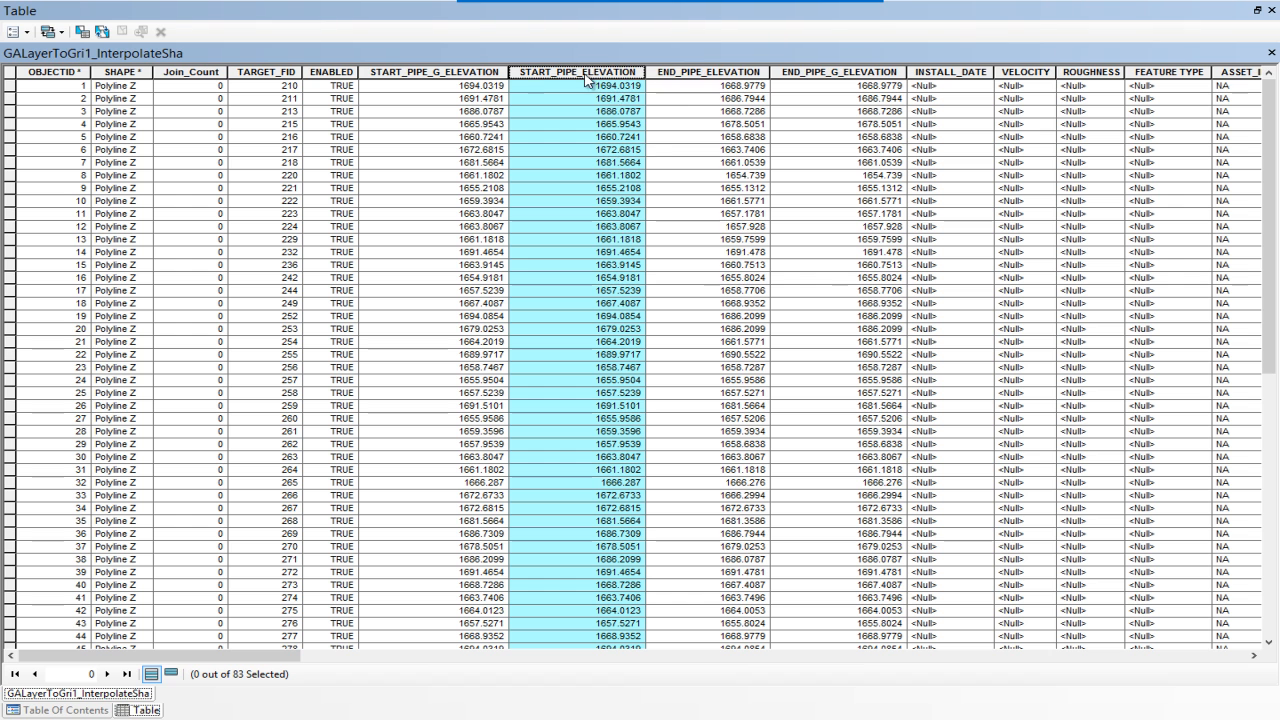
{"action": "right_click", "coordinate": [588, 79]}
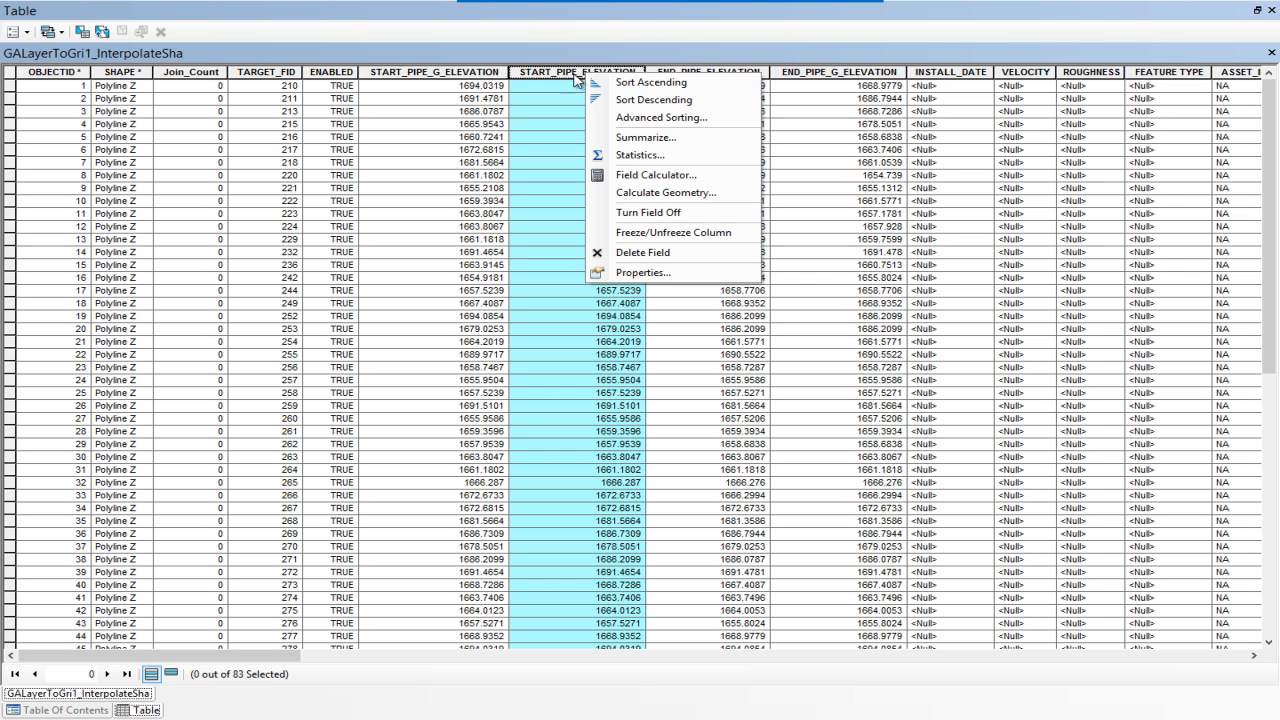
{"action": "left_click", "coordinate": [638, 176]}
{"action": "left_click_drag", "start_coordinate": [662, 116], "coordinate": [854, 116]}
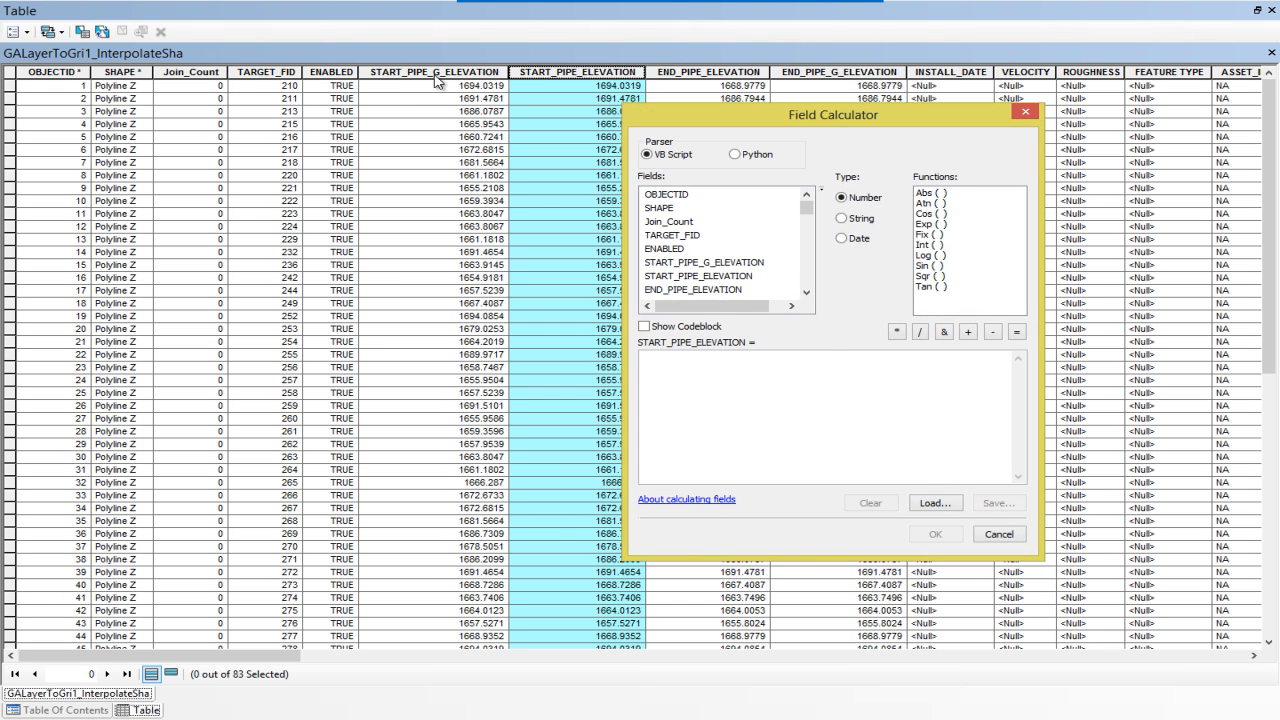
{"action": "double_click", "coordinate": [722, 263]}
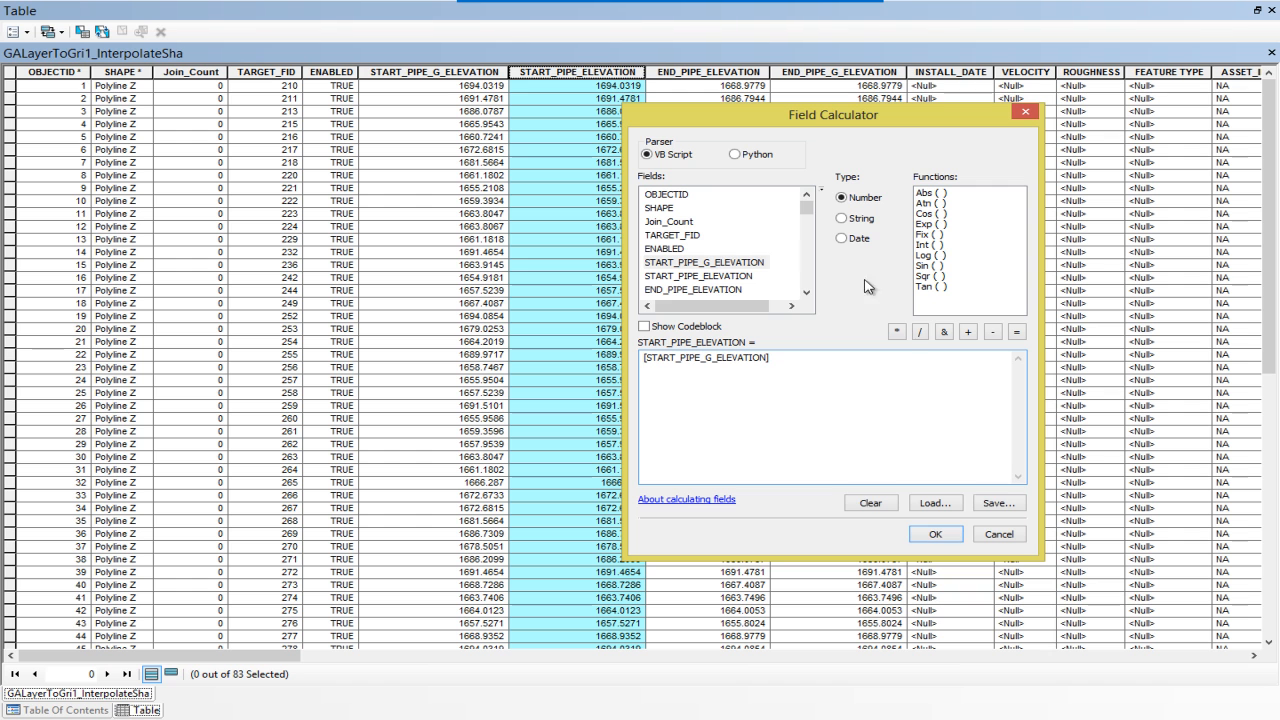
{"action": "left_click", "coordinate": [992, 331]}
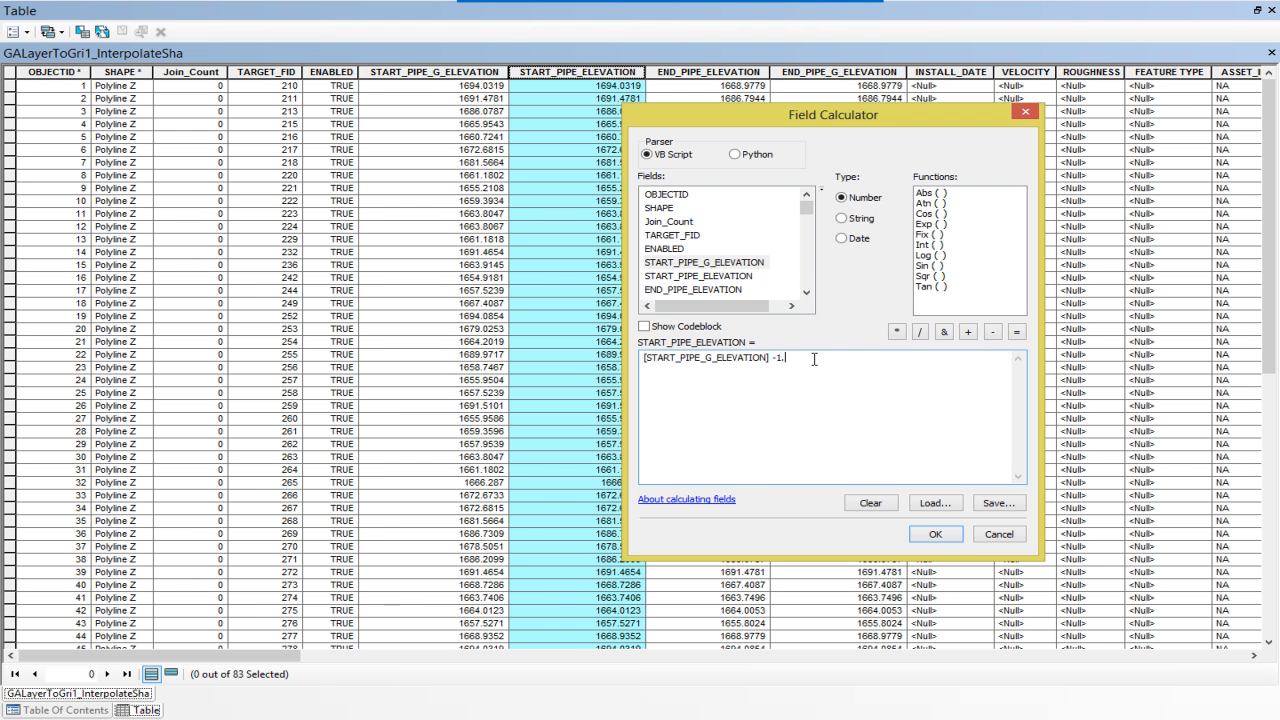
{"action": "left_click", "coordinate": [935, 534]}
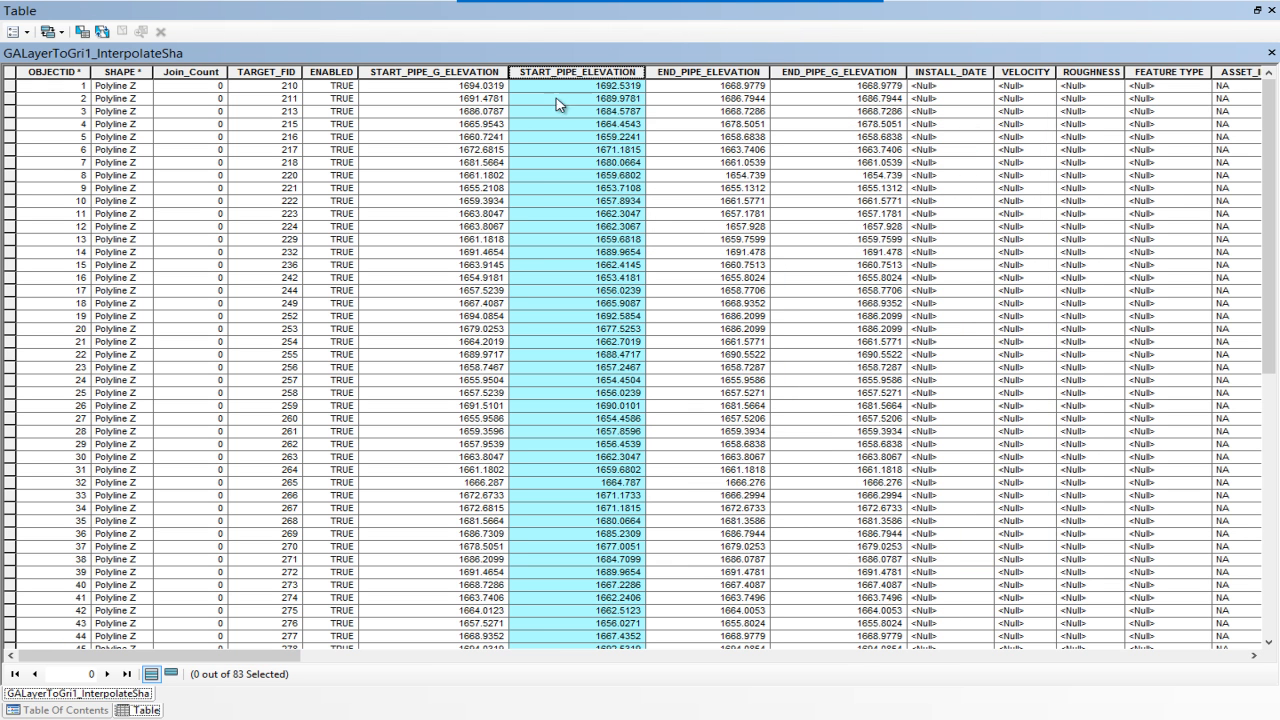
{"action": "left_click", "coordinate": [614, 88]}
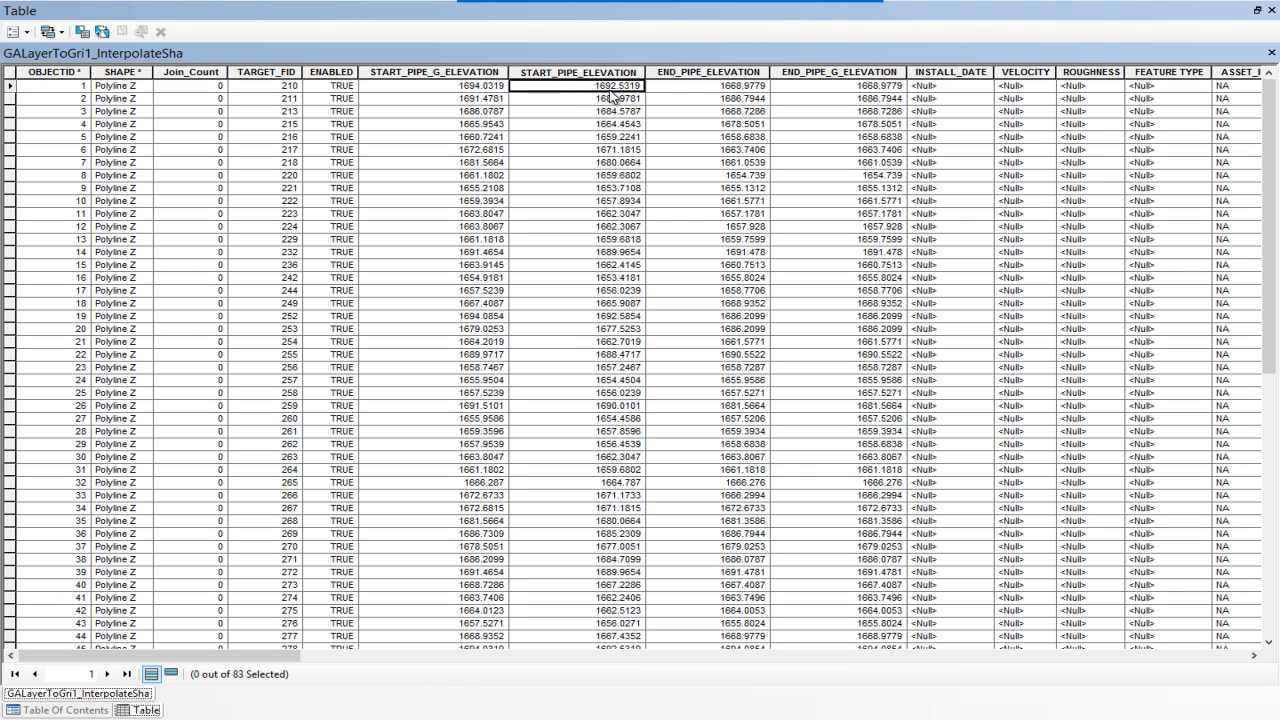
{"action": "left_click", "coordinate": [576, 149]}
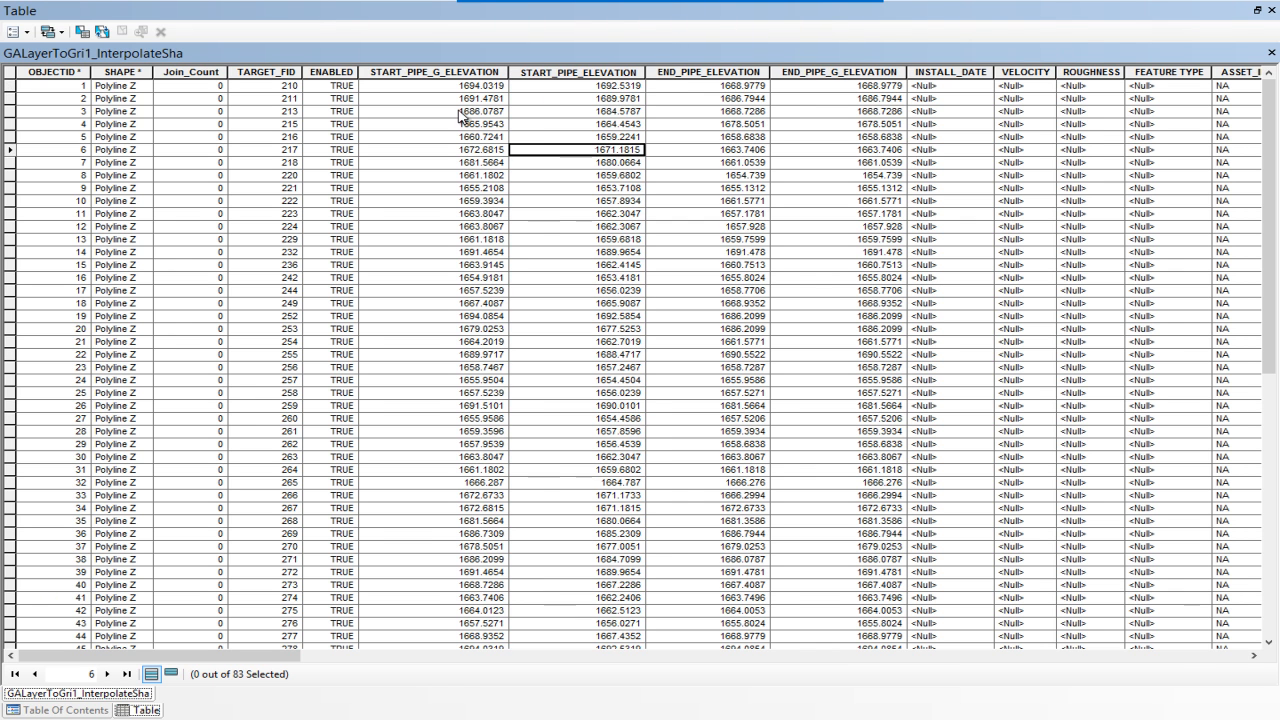
Step: Move the END_PIPE_G_ELEVATION column in front of END_PIPE_ELEVATION in the attribute table
{"action": "left_click", "coordinate": [708, 73]}
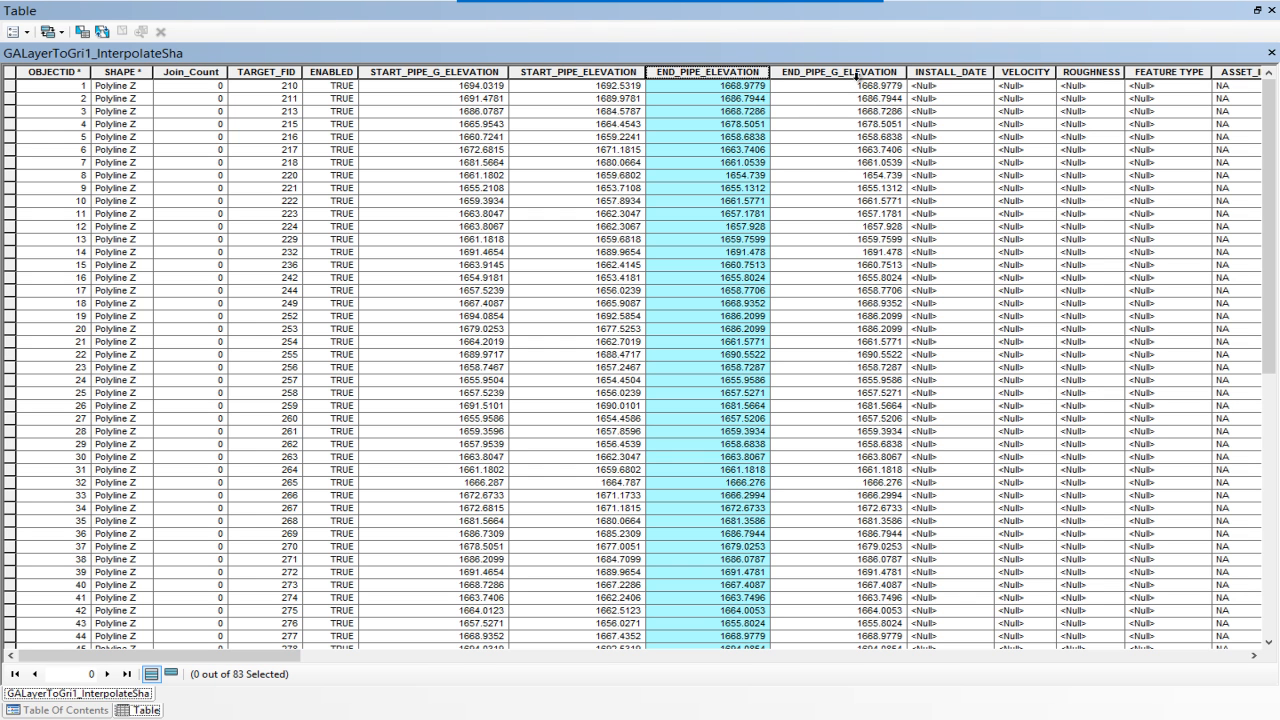
{"action": "left_click", "coordinate": [800, 75]}
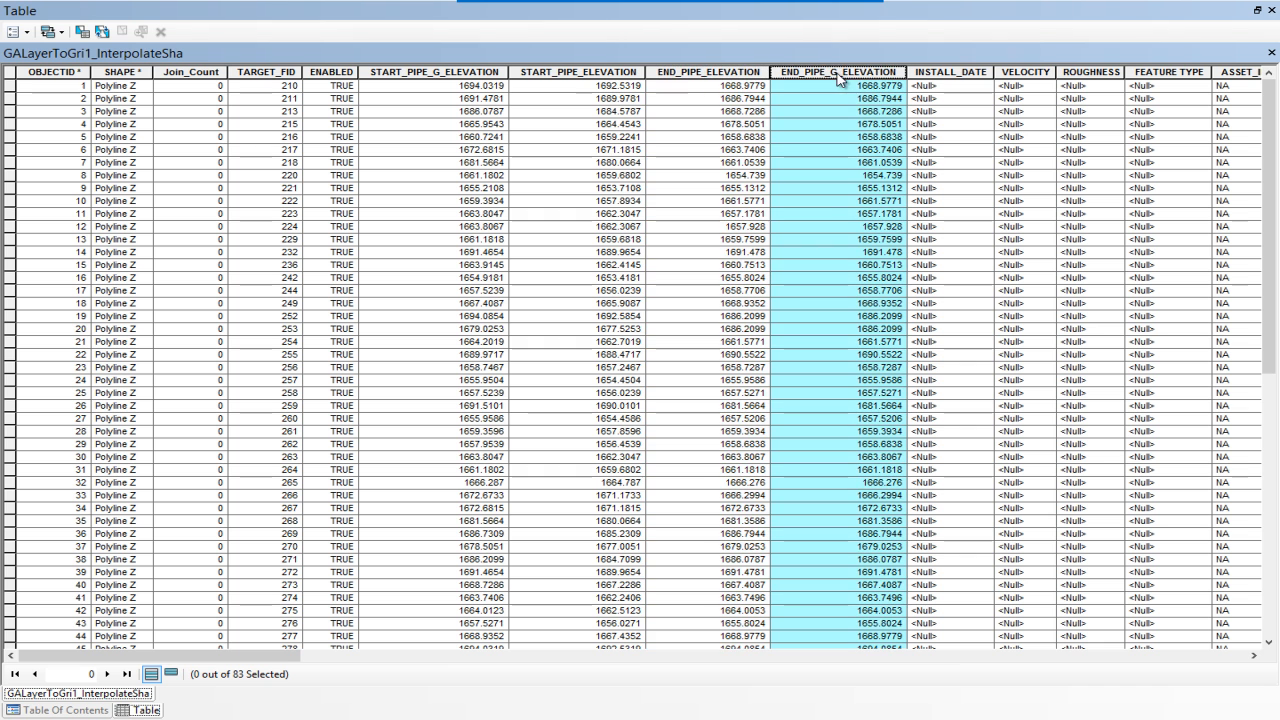
{"action": "left_click_drag", "start_coordinate": [849, 84], "coordinate": [667, 90]}
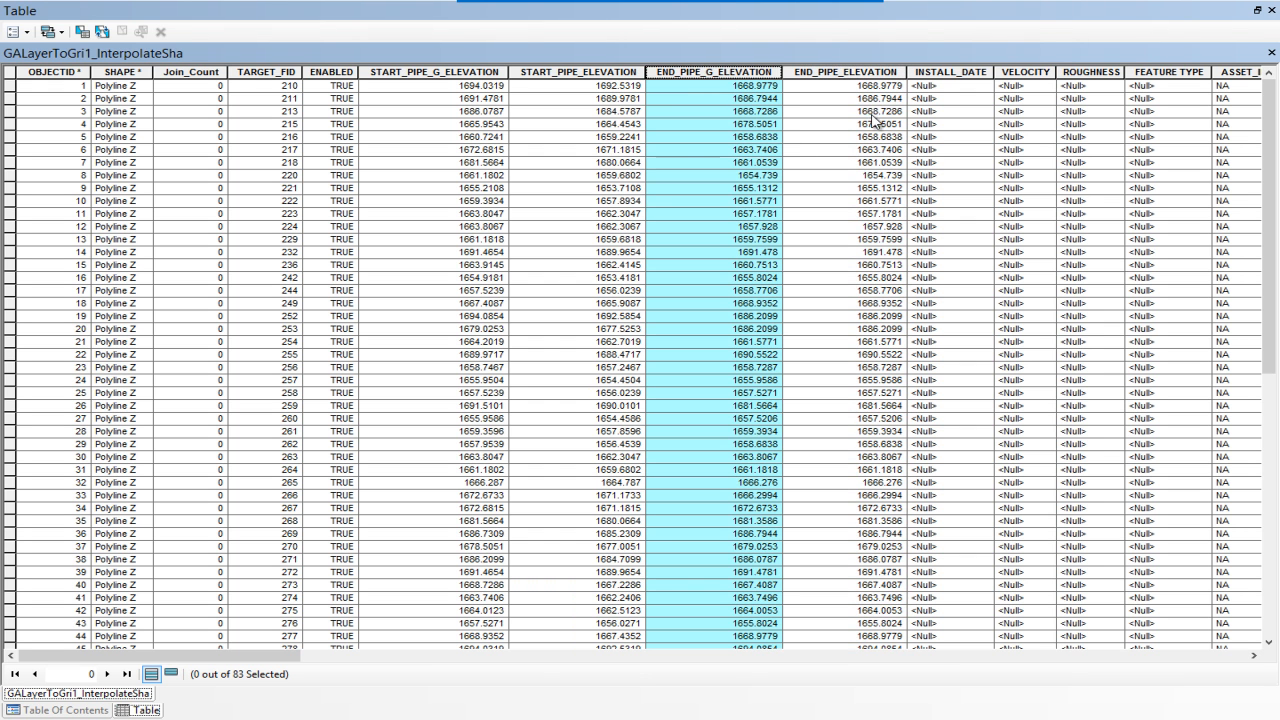
Step: Calculate END_PIPE_ELEVATION with the Field Calculator as [END_PIPE_G_ELEVATION] - 1.5
{"action": "left_click", "coordinate": [855, 76]}
{"action": "right_click", "coordinate": [858, 80]}
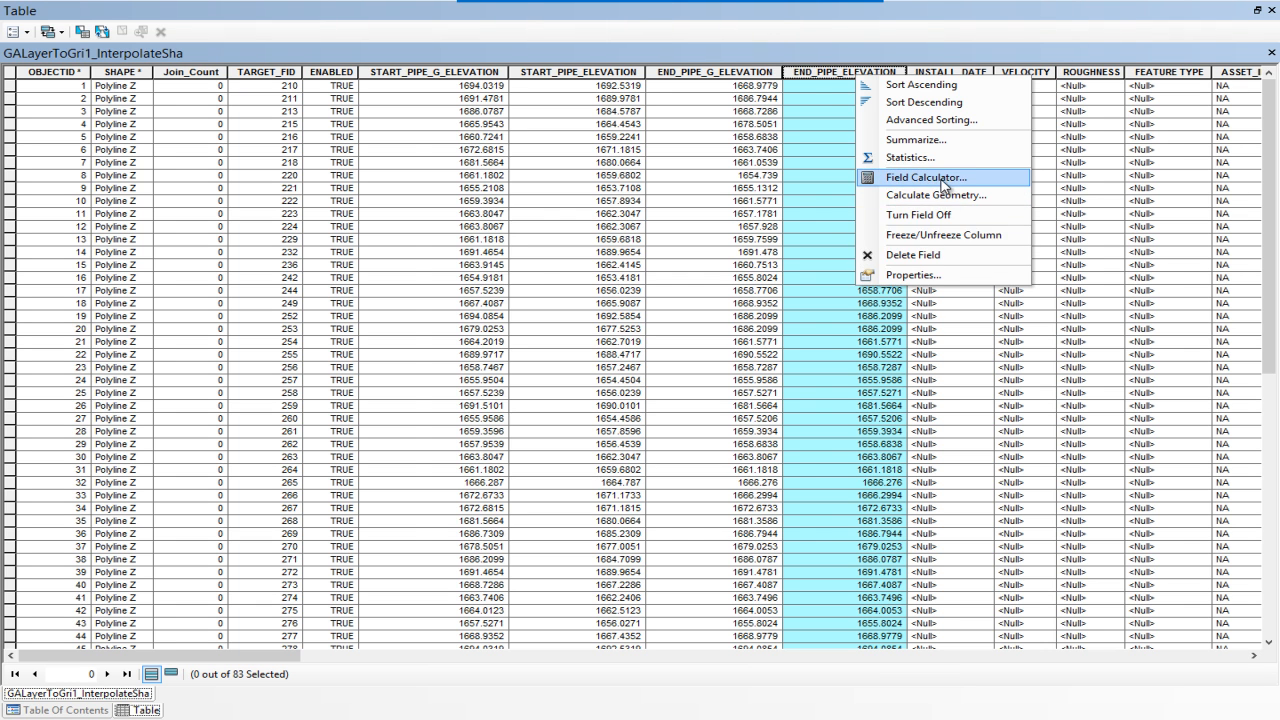
{"action": "left_click", "coordinate": [945, 180]}
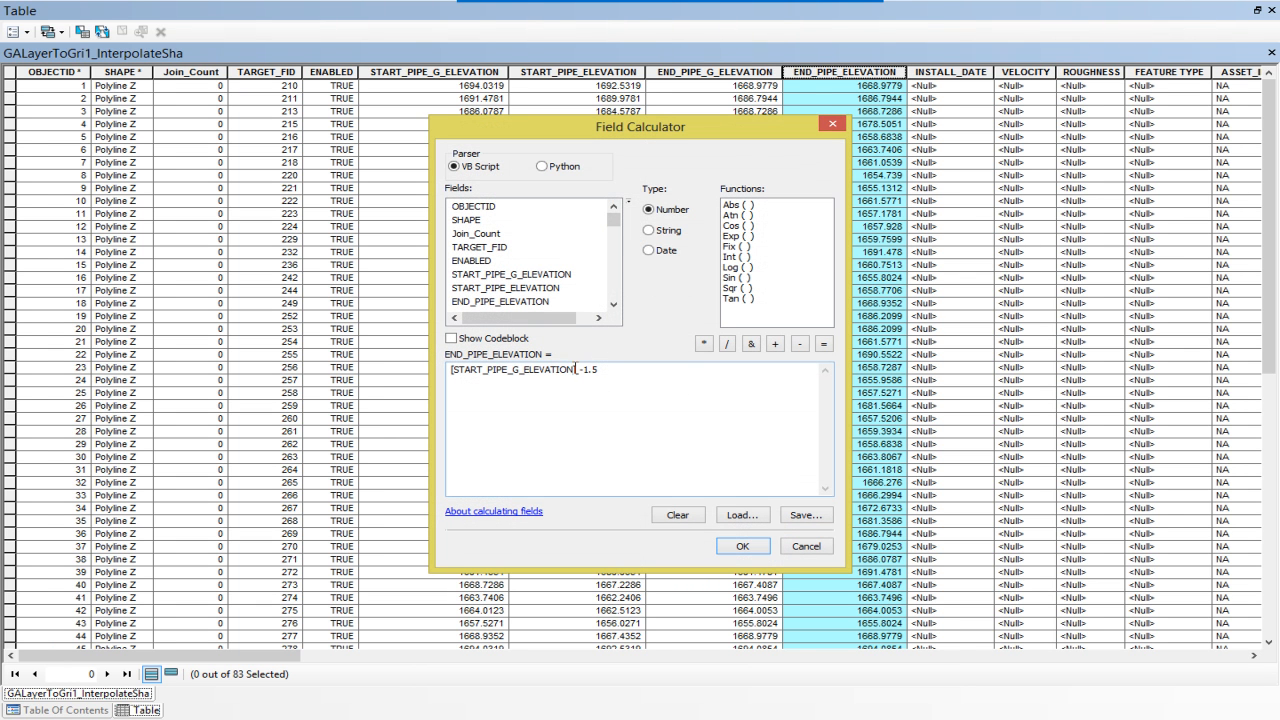
{"action": "left_click_drag", "start_coordinate": [603, 369], "coordinate": [389, 367]}
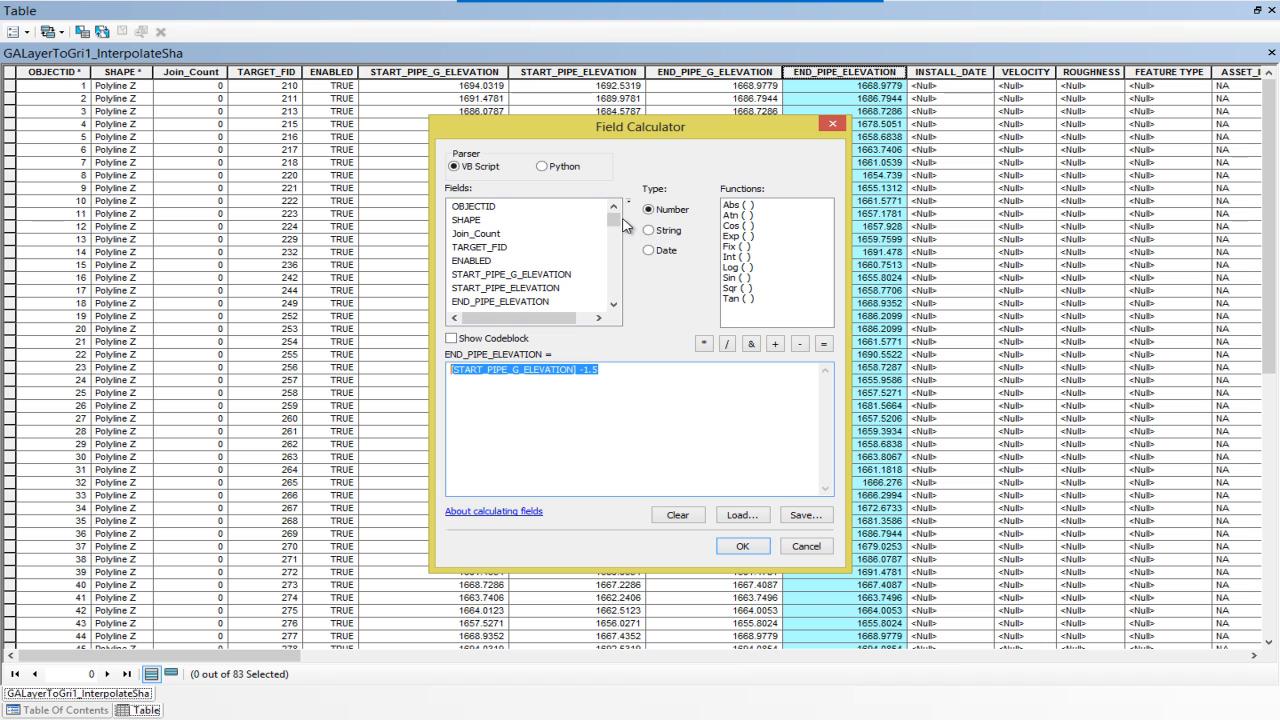
{"action": "scroll", "coordinate": [613, 230], "scroll_direction": "down", "scroll_amount": 2}
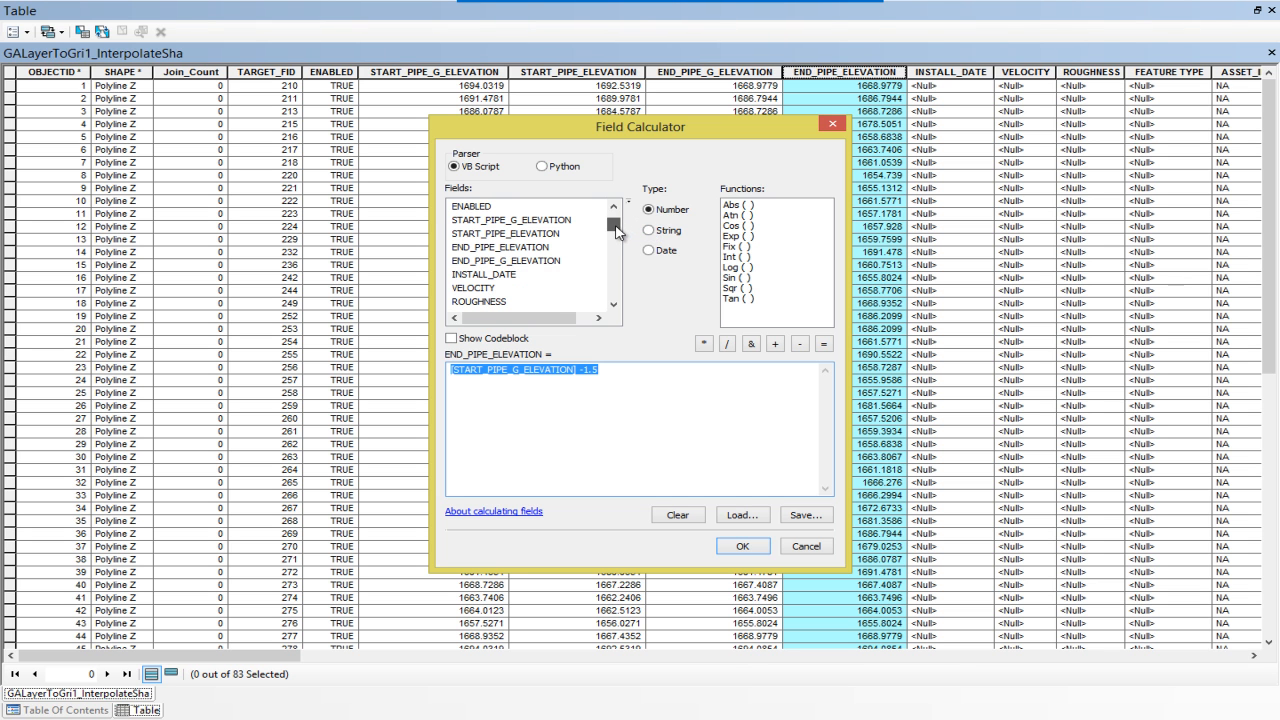
{"action": "double_click", "coordinate": [506, 261]}
{"action": "left_click", "coordinate": [800, 343]}
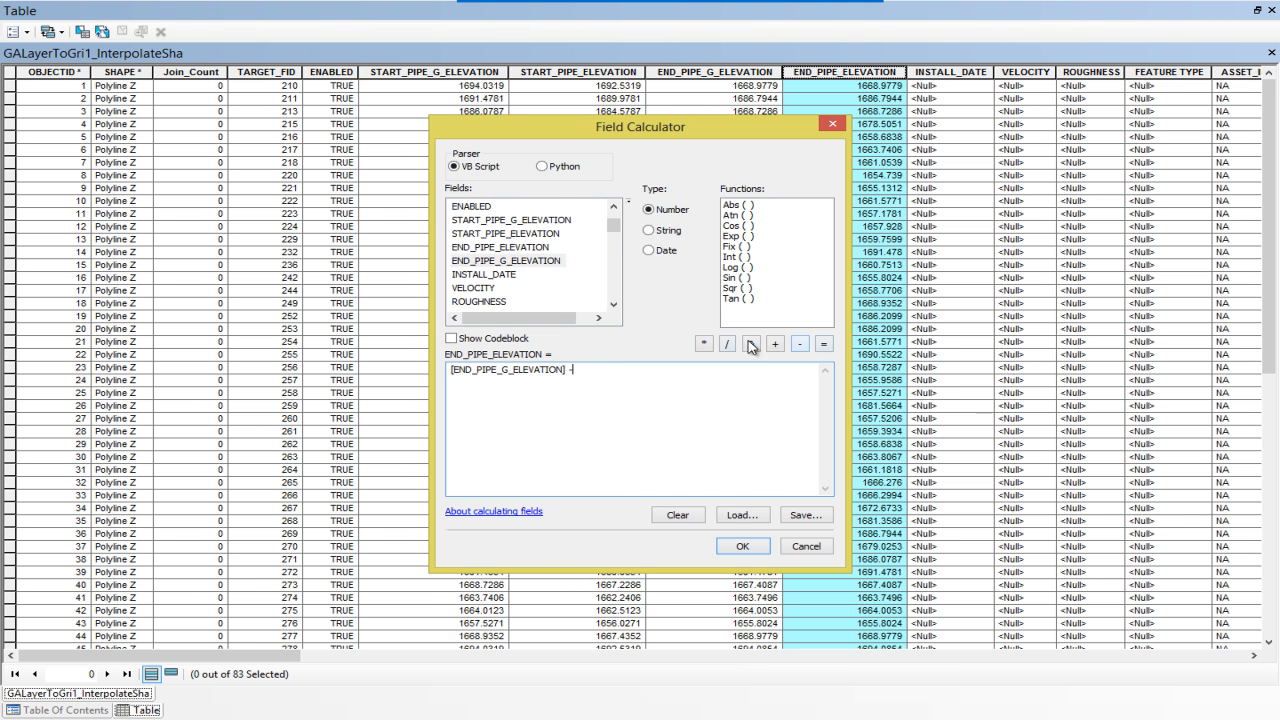
{"action": "type", "text": "1.5"}
{"action": "left_click", "coordinate": [742, 546]}
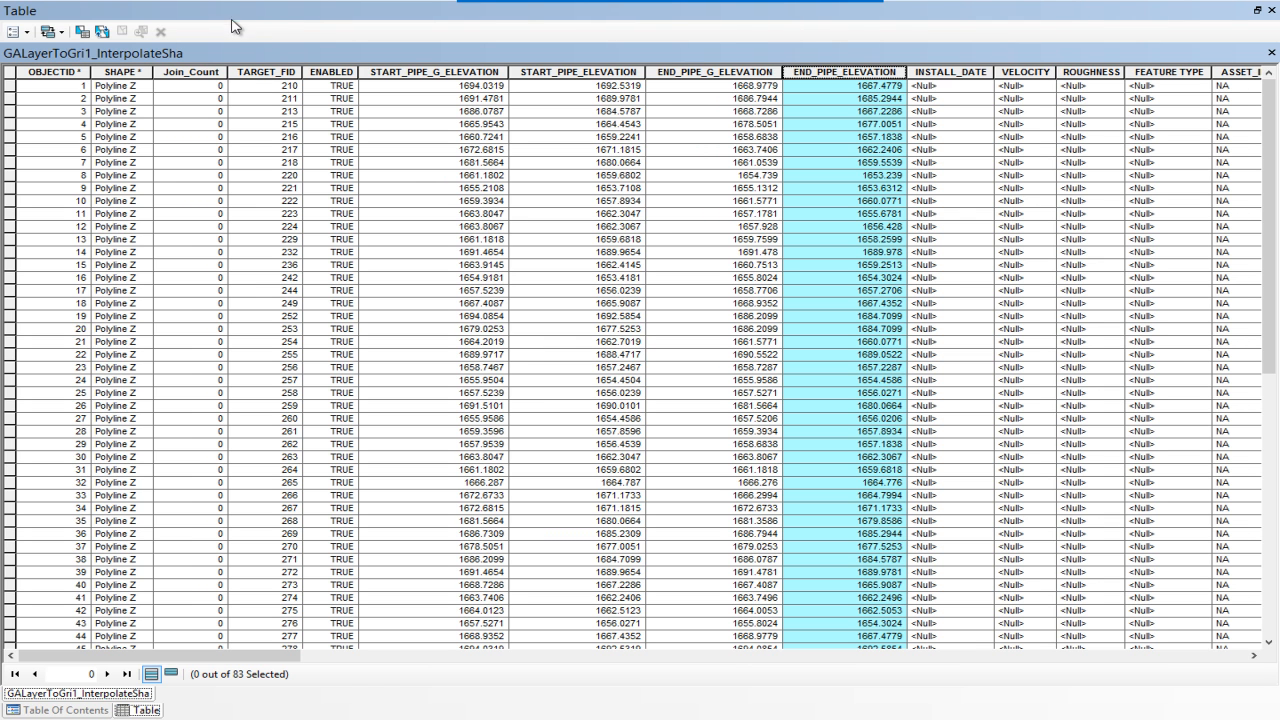
Step: Start a Select by Attributes query on DIAMETER, list the field's unique values, and close the query without selecting records
{"action": "left_click", "coordinate": [23, 33]}
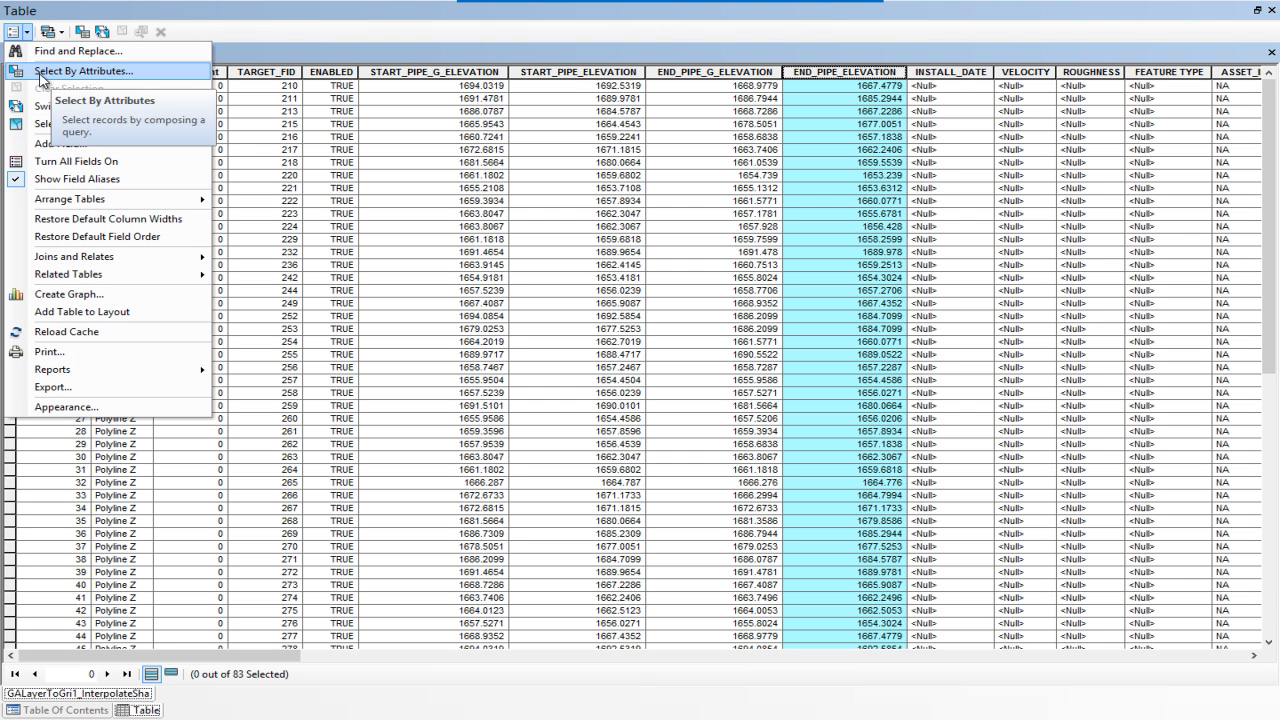
{"action": "left_click", "coordinate": [79, 75]}
{"action": "left_click_drag", "start_coordinate": [190, 30], "coordinate": [481, 99]}
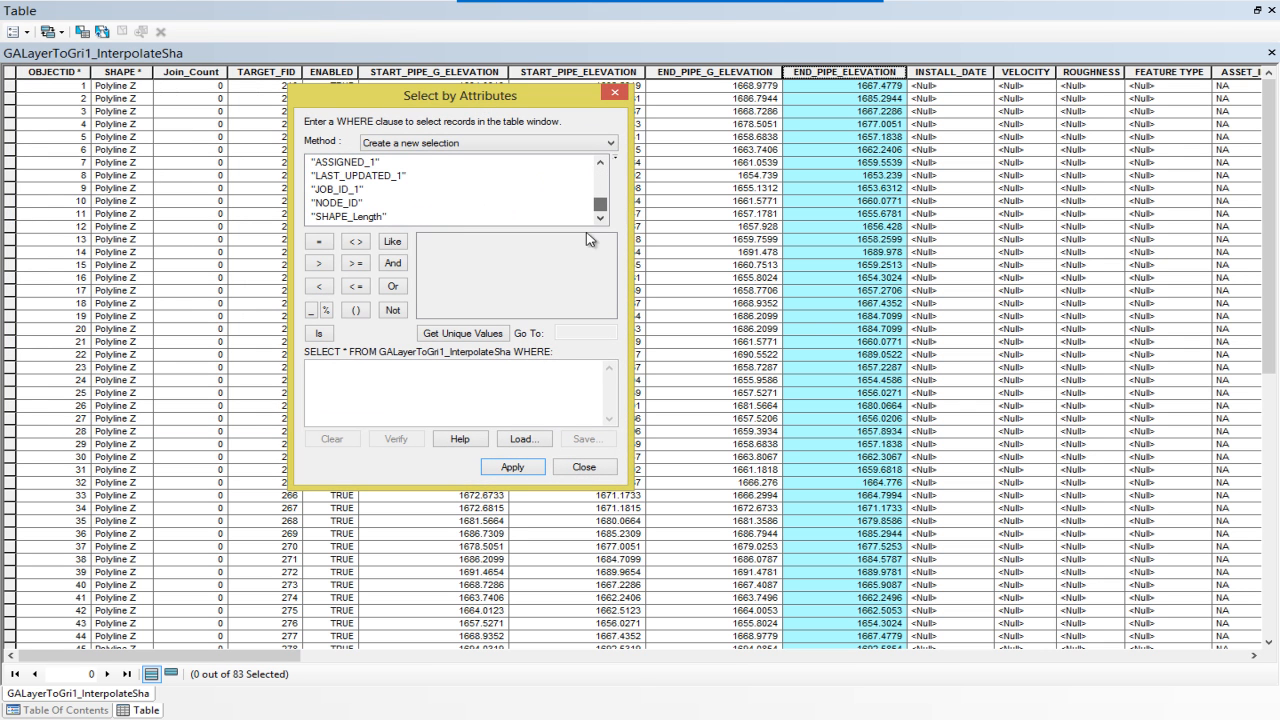
{"action": "left_click", "coordinate": [601, 163]}
{"action": "left_click", "coordinate": [601, 163]}
{"action": "left_click", "coordinate": [601, 163]}
{"action": "left_click", "coordinate": [601, 163]}
{"action": "left_click", "coordinate": [601, 163]}
{"action": "left_click", "coordinate": [601, 163]}
{"action": "left_click", "coordinate": [601, 163]}
{"action": "left_click", "coordinate": [601, 163]}
{"action": "left_click", "coordinate": [601, 163]}
{"action": "left_click", "coordinate": [601, 163]}
{"action": "left_click", "coordinate": [601, 163]}
{"action": "left_click", "coordinate": [601, 163]}
{"action": "left_click_drag", "start_coordinate": [601, 204], "coordinate": [602, 211]}
{"action": "left_click", "coordinate": [601, 163]}
{"action": "left_click", "coordinate": [601, 163]}
{"action": "left_click", "coordinate": [601, 163]}
{"action": "left_click", "coordinate": [601, 163]}
{"action": "left_click", "coordinate": [601, 163]}
{"action": "left_click", "coordinate": [601, 163]}
{"action": "left_click", "coordinate": [601, 163]}
{"action": "left_click", "coordinate": [601, 163]}
{"action": "left_click", "coordinate": [601, 163]}
{"action": "left_click", "coordinate": [601, 163]}
{"action": "left_click", "coordinate": [601, 163]}
{"action": "left_click", "coordinate": [601, 163]}
{"action": "left_click", "coordinate": [601, 163]}
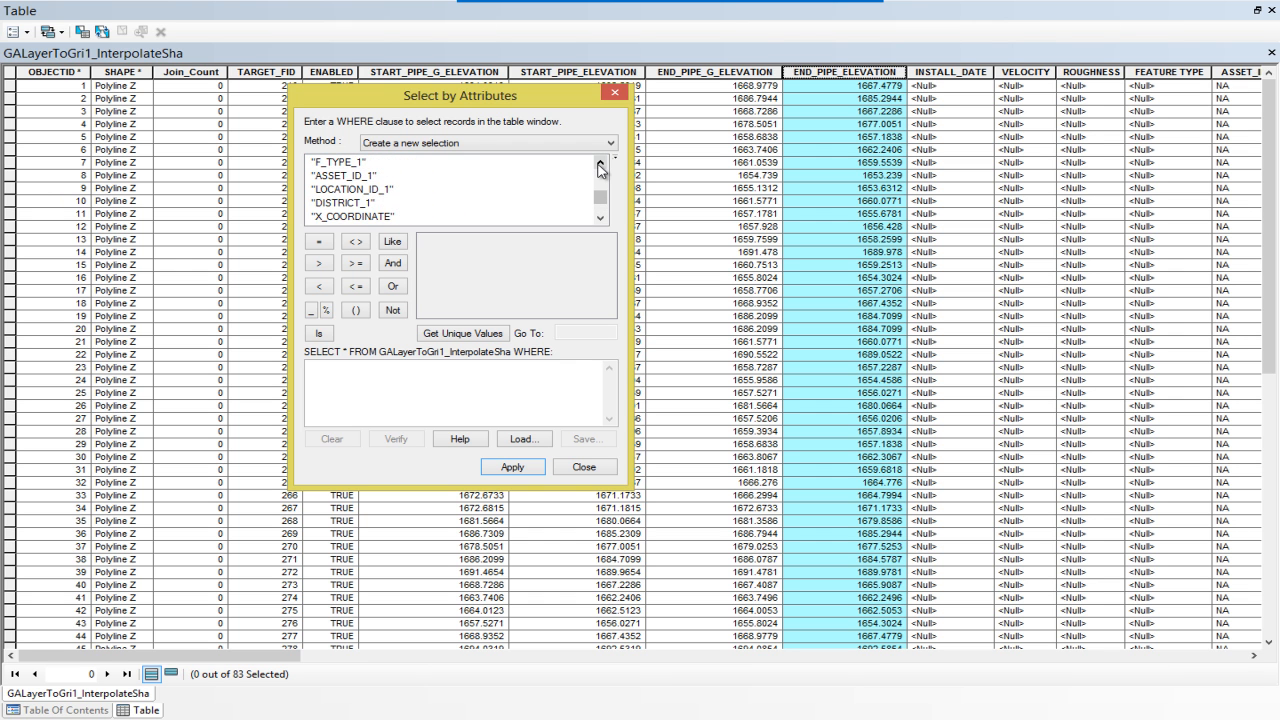
{"action": "left_click", "coordinate": [601, 163]}
{"action": "left_click", "coordinate": [601, 163]}
{"action": "left_click", "coordinate": [601, 163]}
{"action": "left_click", "coordinate": [601, 163]}
{"action": "left_click", "coordinate": [601, 163]}
{"action": "left_click", "coordinate": [601, 163]}
{"action": "left_click", "coordinate": [601, 163]}
{"action": "double_click", "coordinate": [345, 176]}
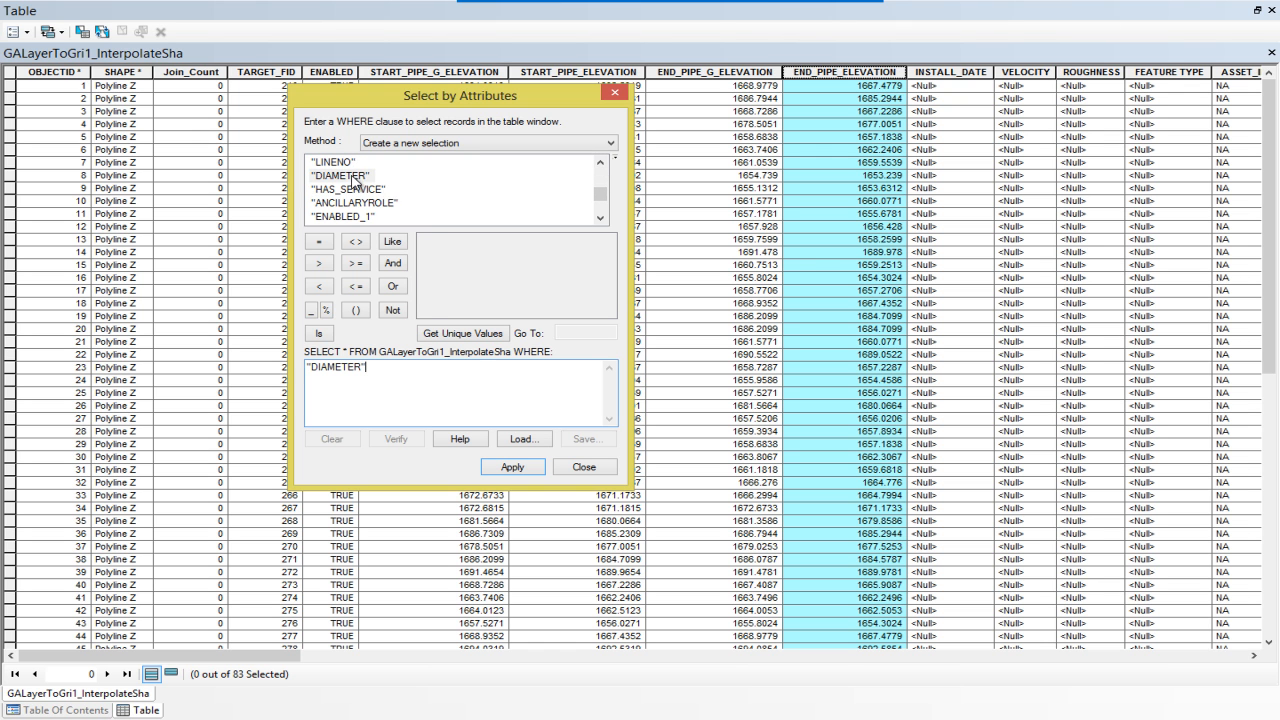
{"action": "left_click", "coordinate": [463, 334]}
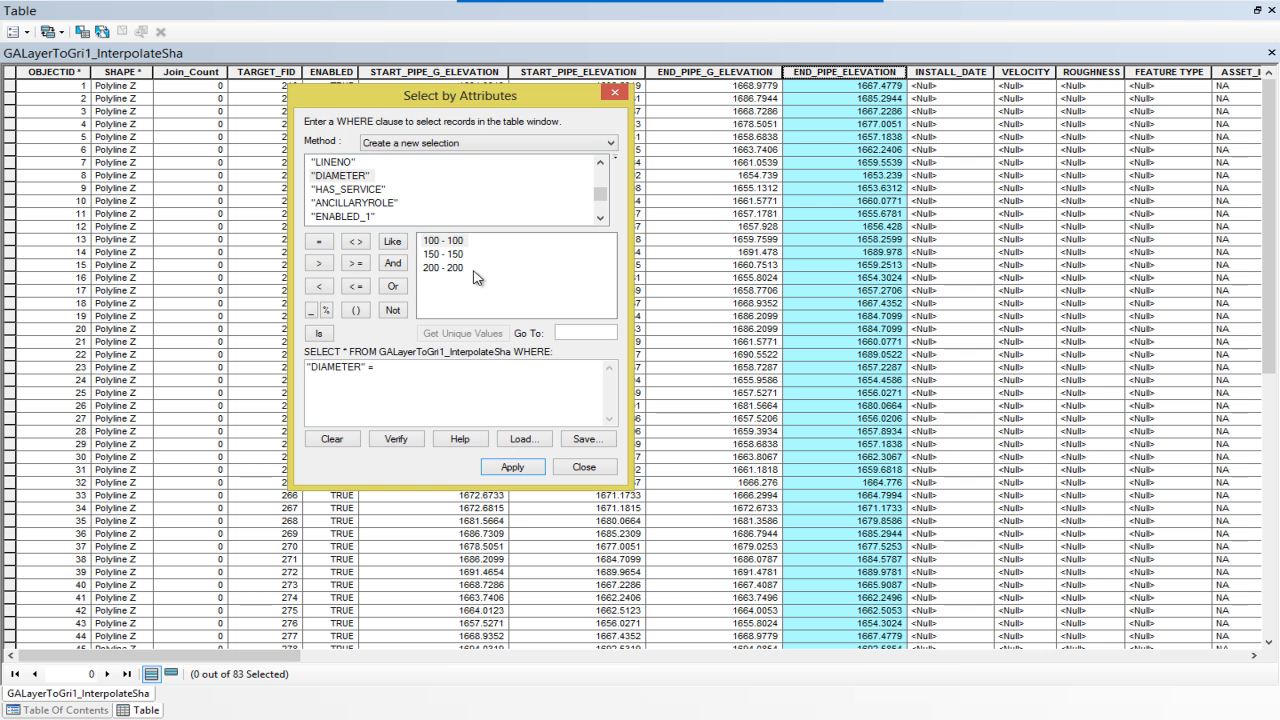
{"action": "left_click", "coordinate": [530, 468]}
{"action": "left_click", "coordinate": [775, 449]}
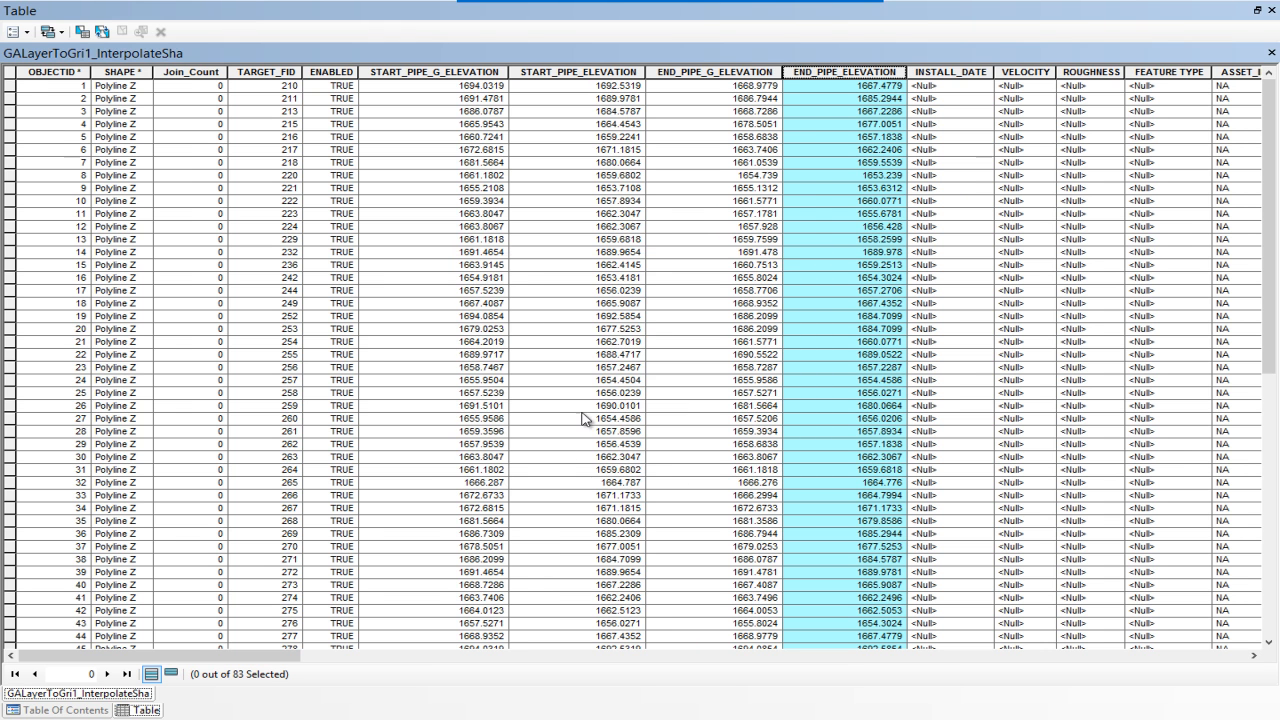
Step: Close the maximized attribute table and bring back the Table Of Contents docked beside the map
{"action": "left_click", "coordinate": [1271, 10]}
{"action": "left_click", "coordinate": [441, 32]}
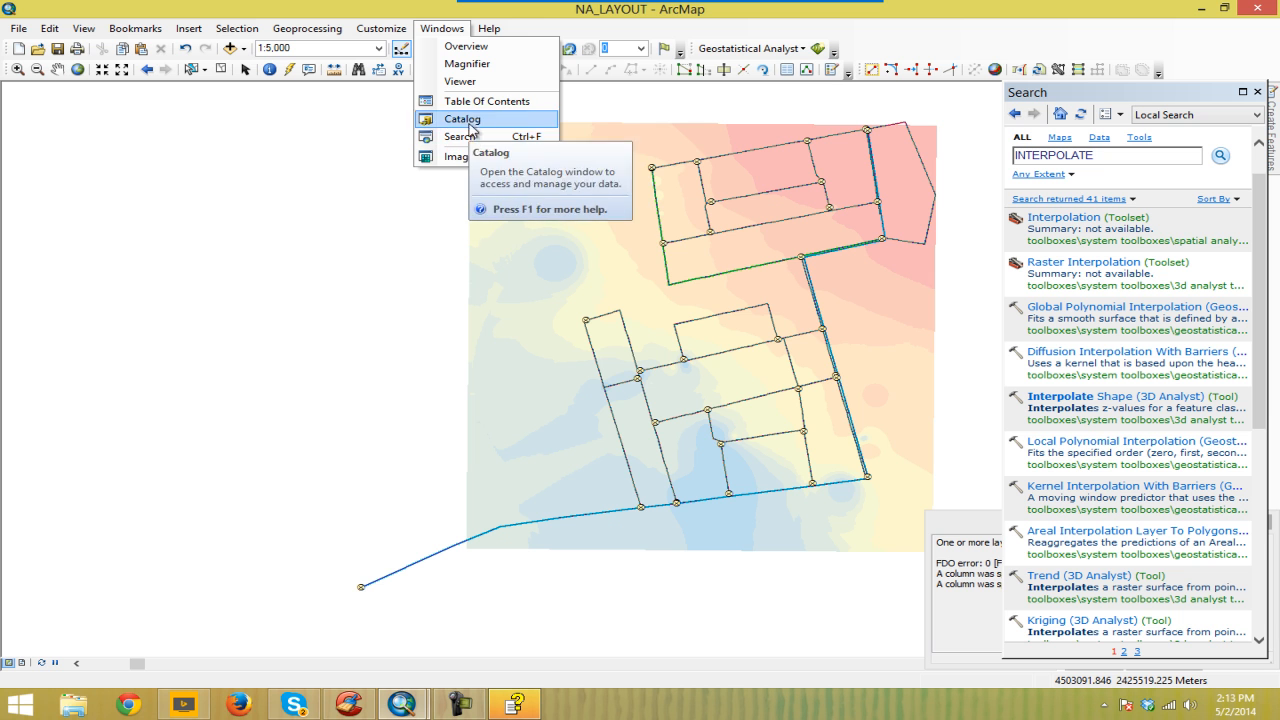
{"action": "left_click", "coordinate": [480, 101]}
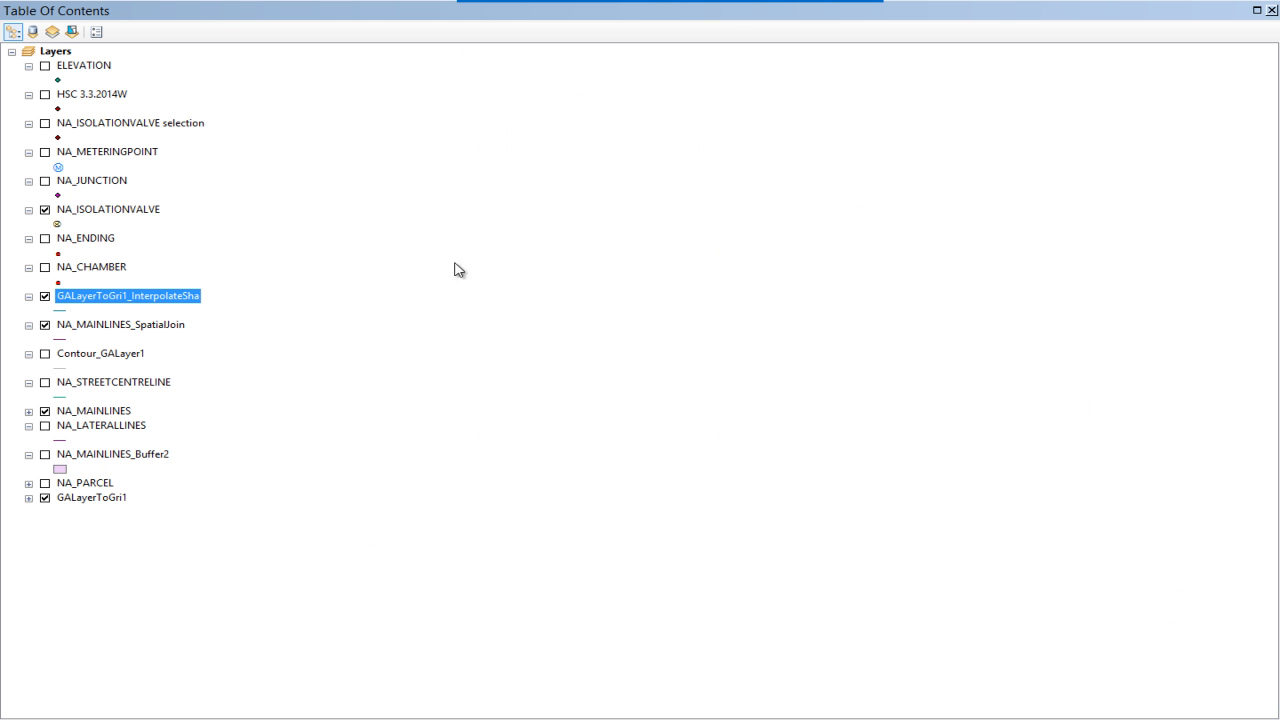
{"action": "double_click", "coordinate": [735, 23]}
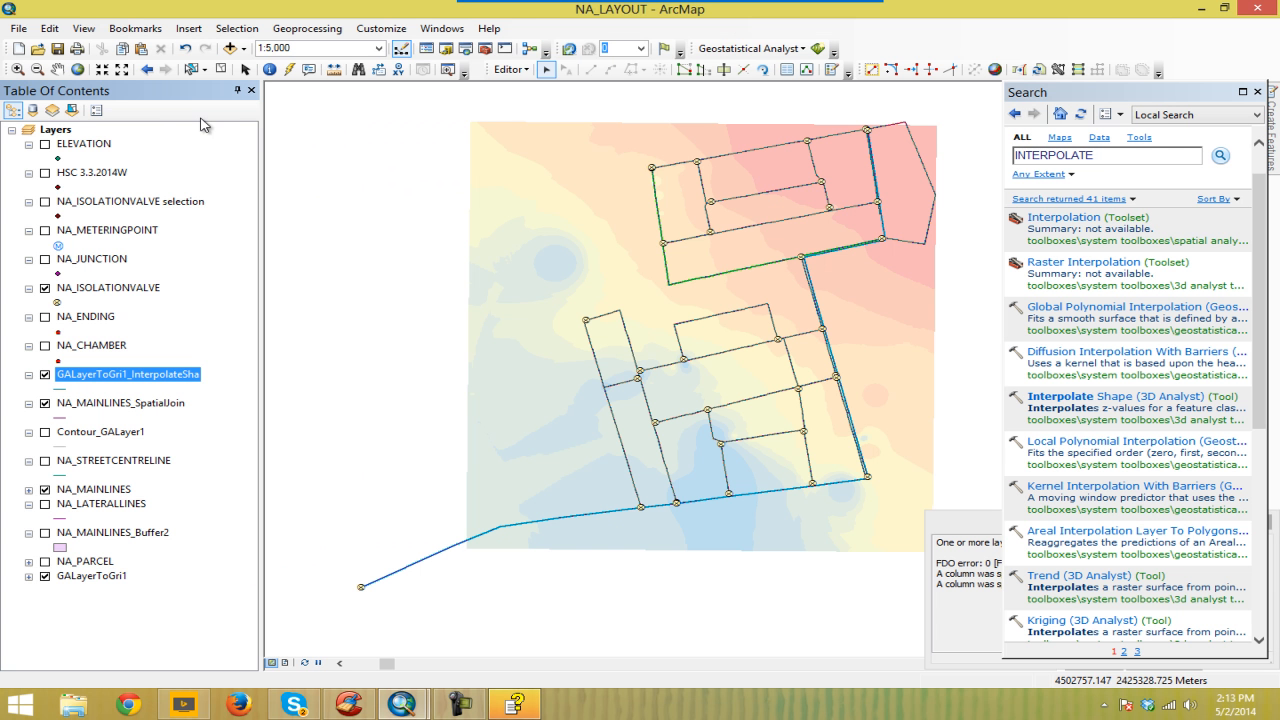
{"action": "left_click_drag", "start_coordinate": [526, 280], "coordinate": [515, 302]}
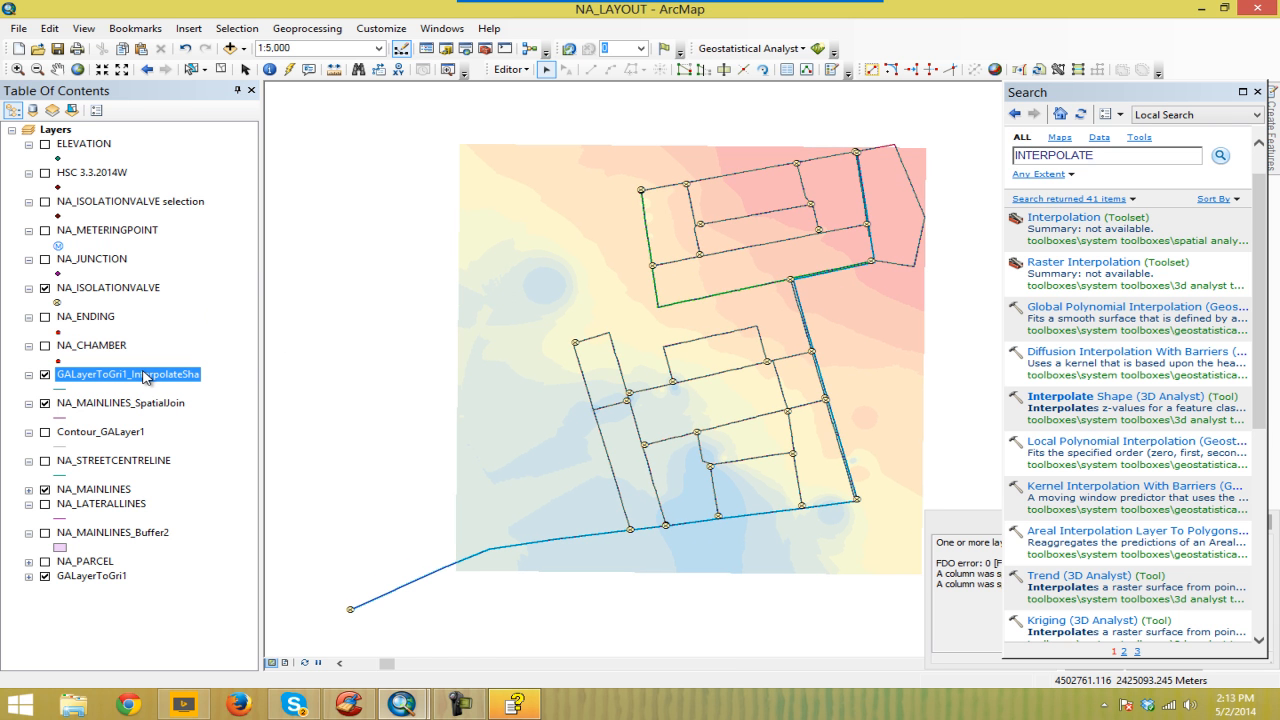
Step: Reopen the attribute table of GALayerToGri1_InterpolateSha and place it as a floating window over the map
{"action": "right_click", "coordinate": [145, 376]}
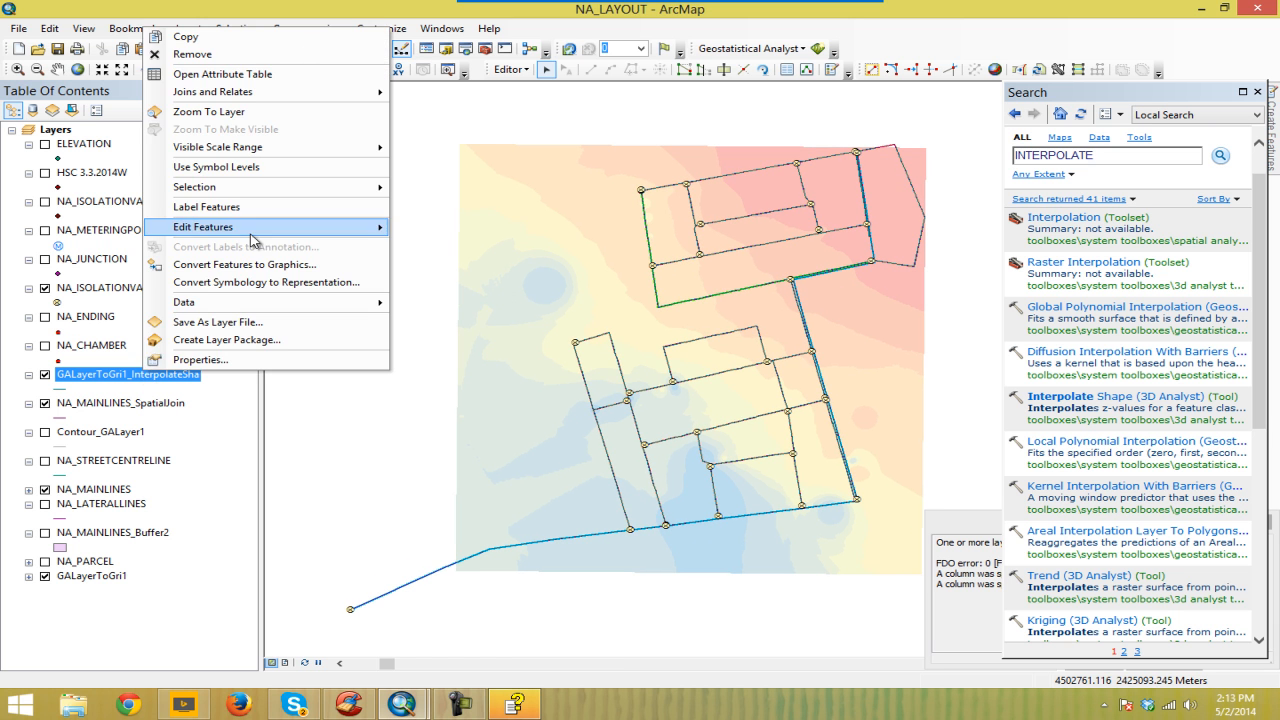
{"action": "left_click", "coordinate": [249, 76]}
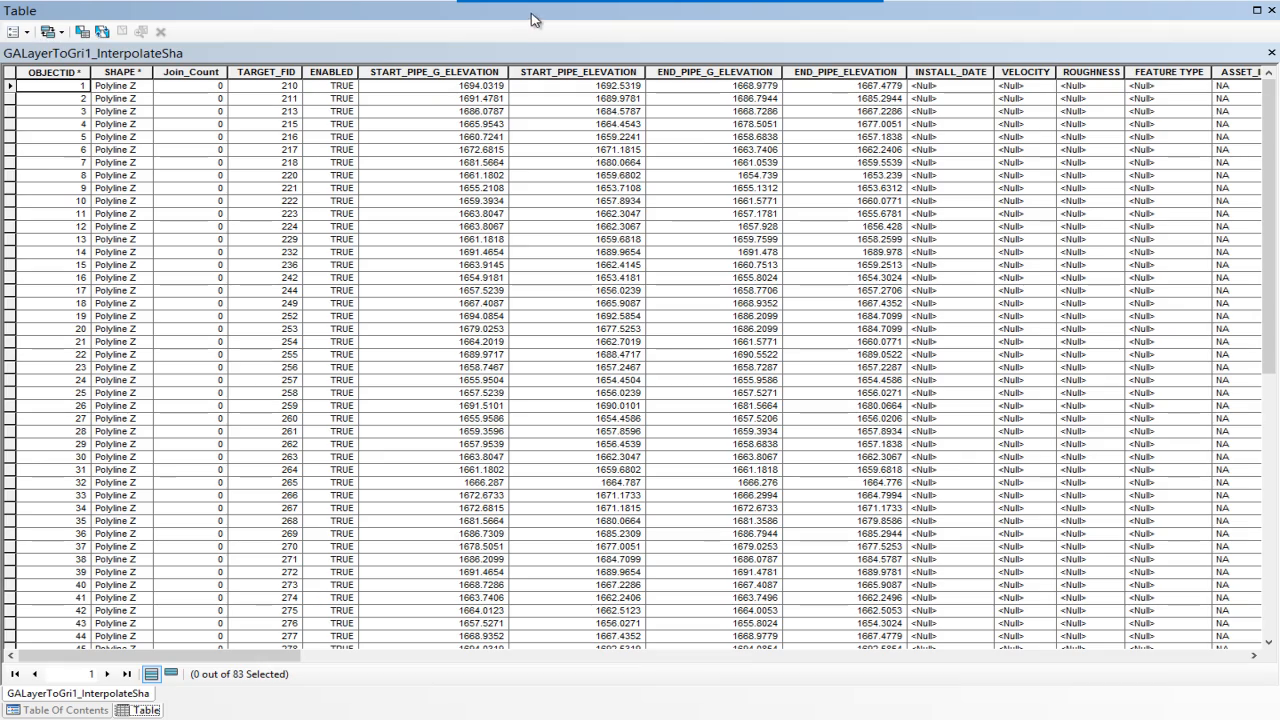
{"action": "left_click_drag", "start_coordinate": [530, 18], "coordinate": [662, 168]}
{"action": "left_click_drag", "start_coordinate": [141, 310], "coordinate": [920, 300]}
{"action": "left_click_drag", "start_coordinate": [1090, 167], "coordinate": [651, 143]}
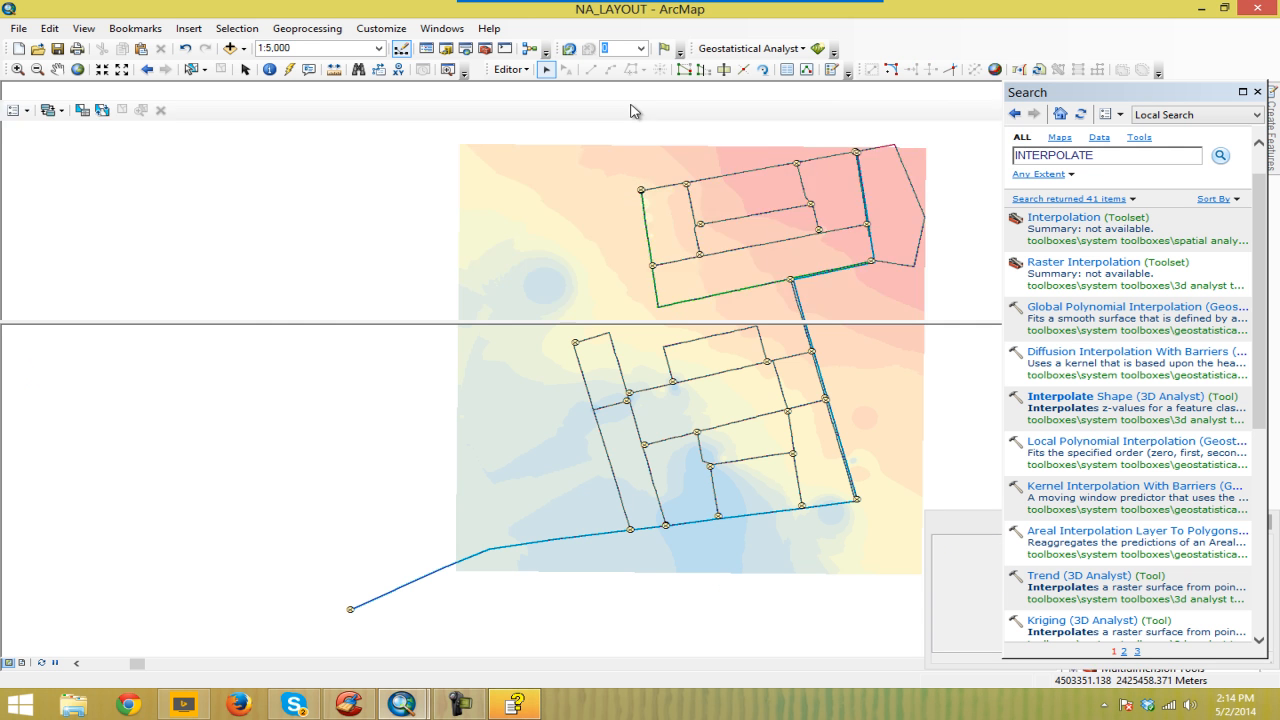
{"action": "left_click_drag", "start_coordinate": [581, 102], "coordinate": [373, 180]}
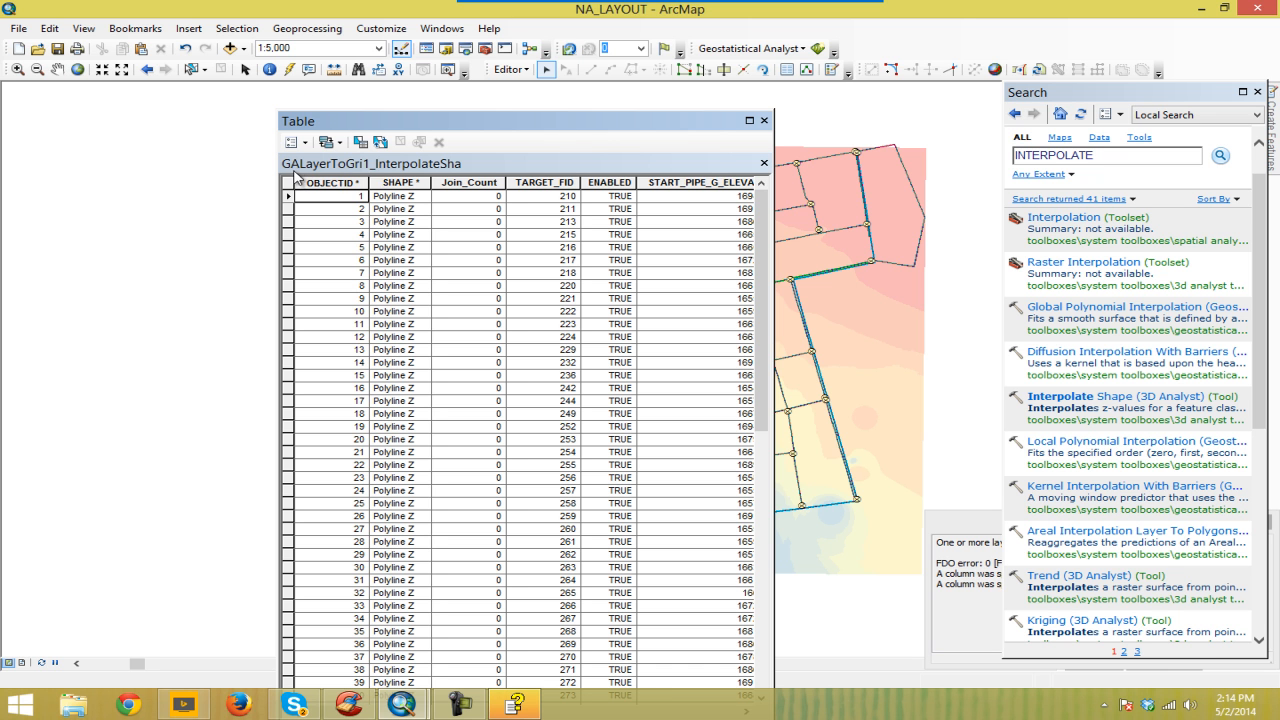
{"action": "left_click_drag", "start_coordinate": [597, 118], "coordinate": [695, 106]}
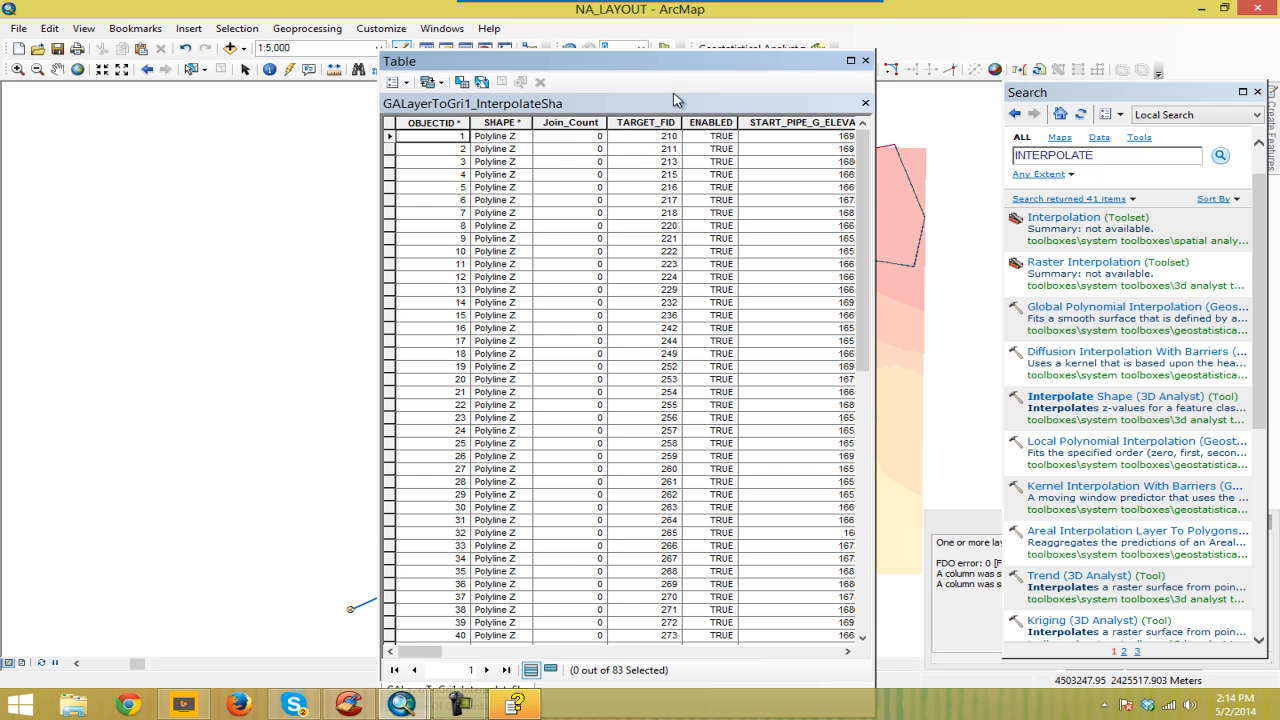
{"action": "left_click_drag", "start_coordinate": [678, 68], "coordinate": [683, 71]}
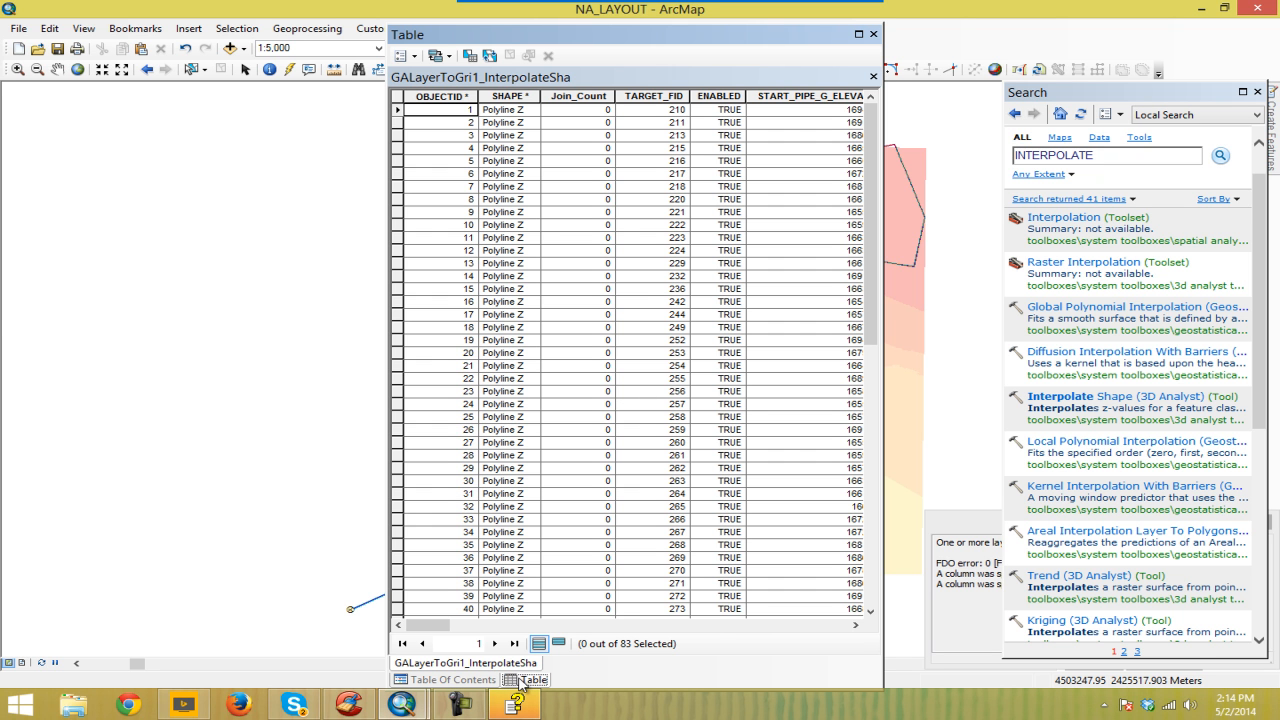